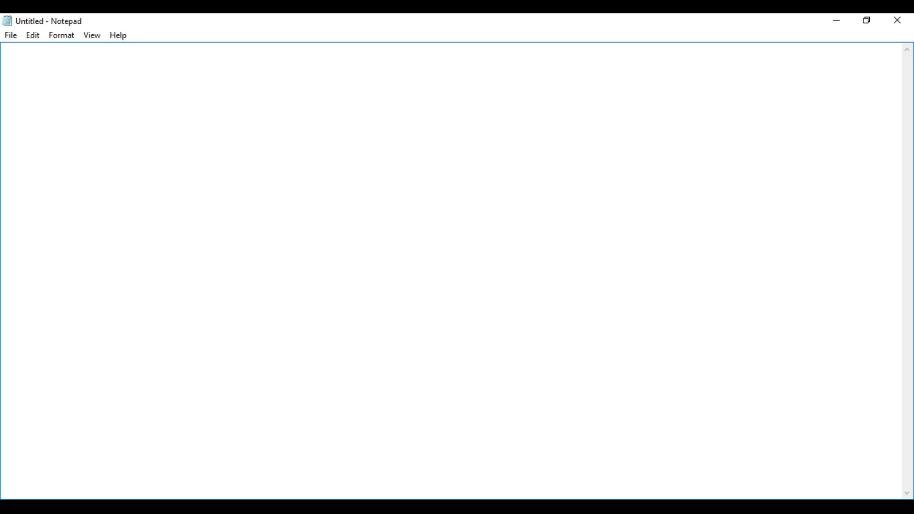
- Write a note headed "Reporting Services" and, after a blank line, list SQL, SSRS and IIS on separate lines
{"action": "type", "text": "Reporting "}
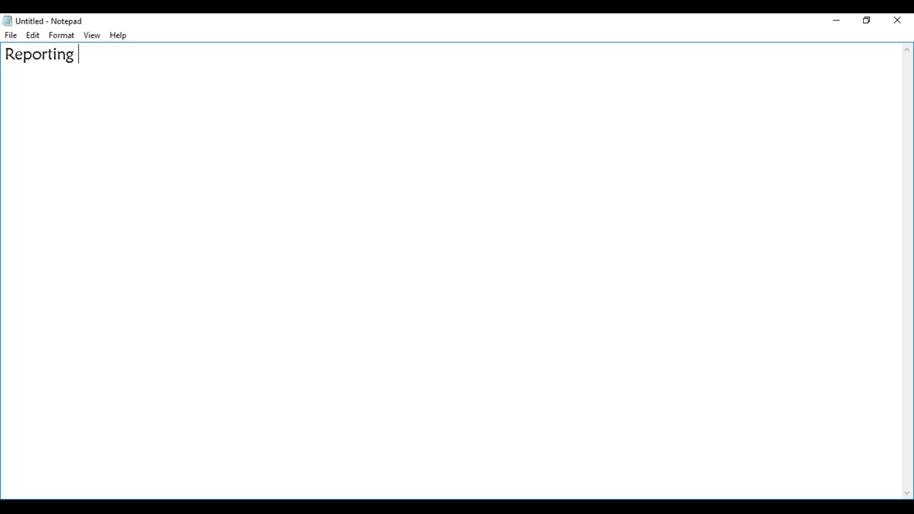
{"action": "type", "text": "Services"}
{"action": "key", "text": "Return"}
{"action": "key", "text": "Return"}
{"action": "type", "text": "SQL"}
{"action": "key", "text": "Return"}
{"action": "type", "text": "SSRS"}
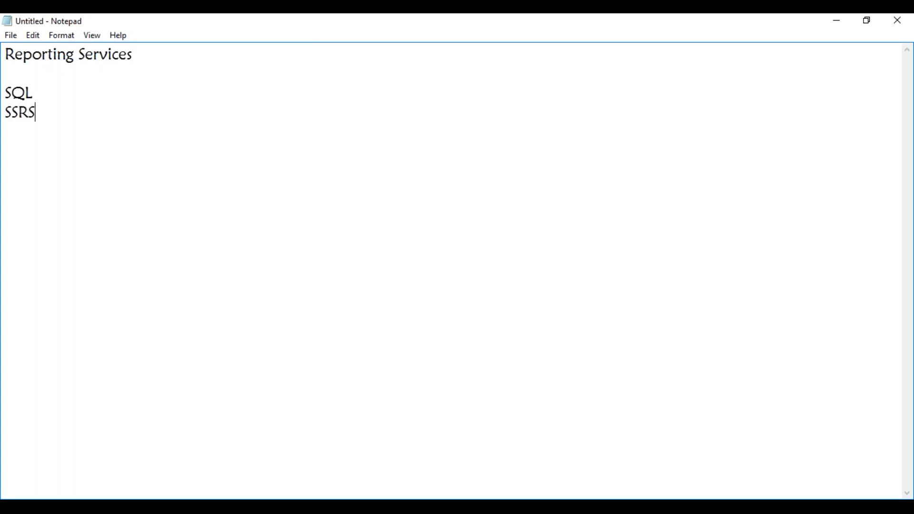
{"action": "key", "text": "Return"}
{"action": "type", "text": "IIS"}
- Switch to the MAYSCCM virtual machine, open SQL Server Management Studio and connect to the MAYSCCM database engine with Windows Authentication
{"action": "left_click", "coordinate": [193, 507]}
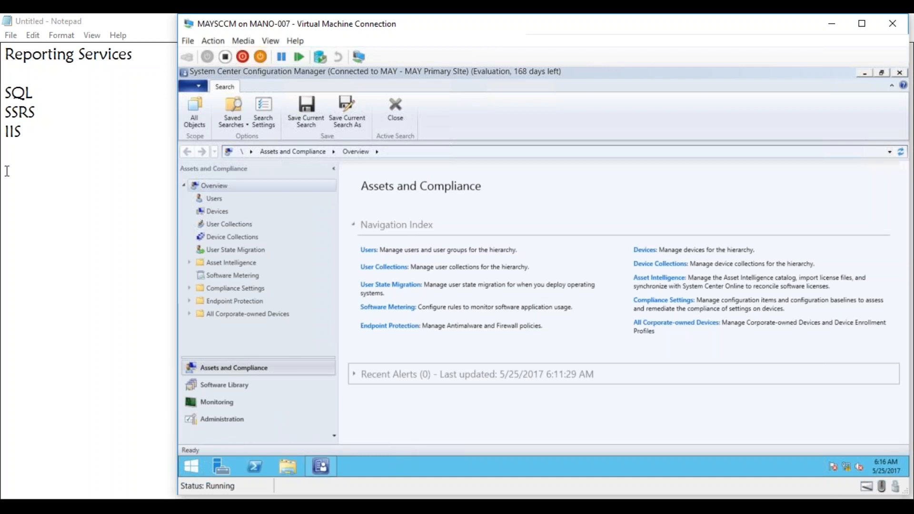
{"action": "left_click", "coordinate": [189, 467]}
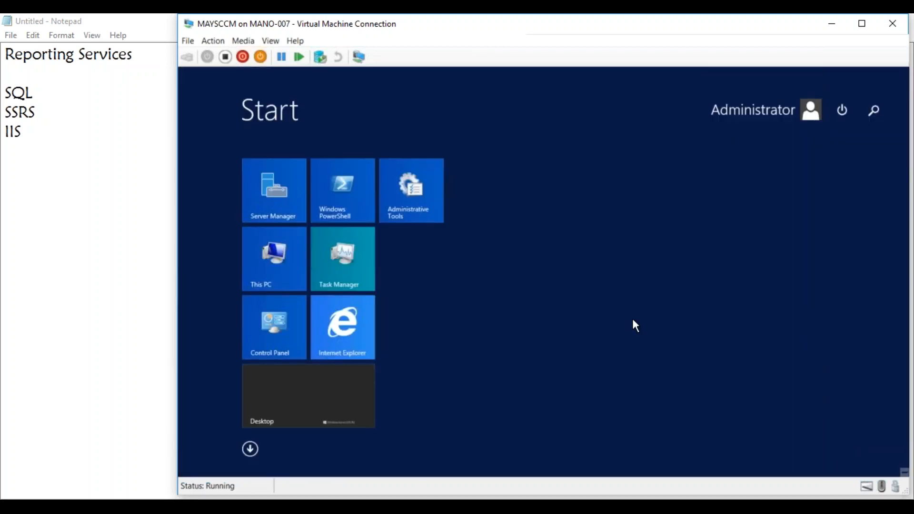
{"action": "type", "text": "r"}
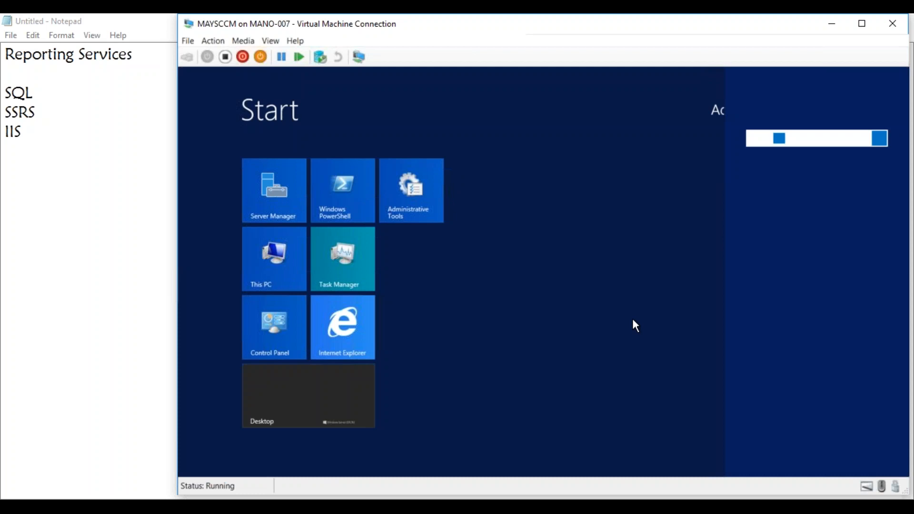
{"action": "type", "text": "t"}
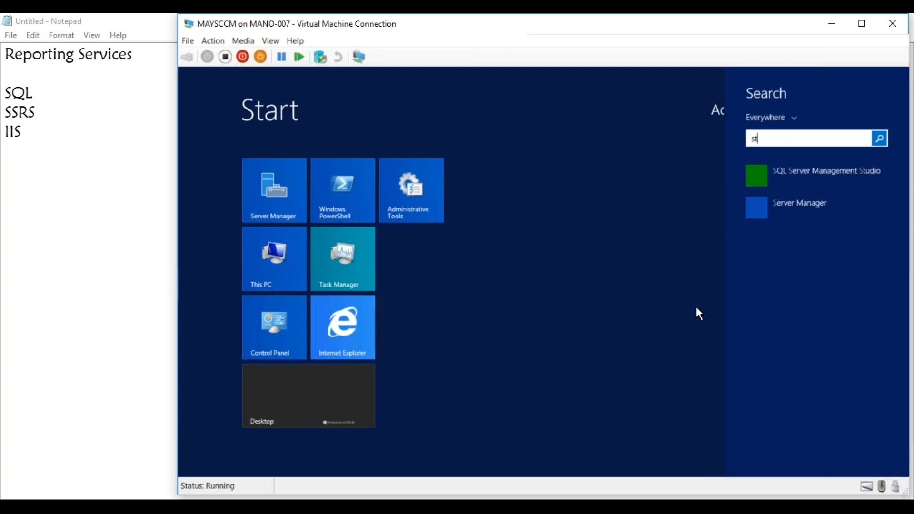
{"action": "type", "text": "udio"}
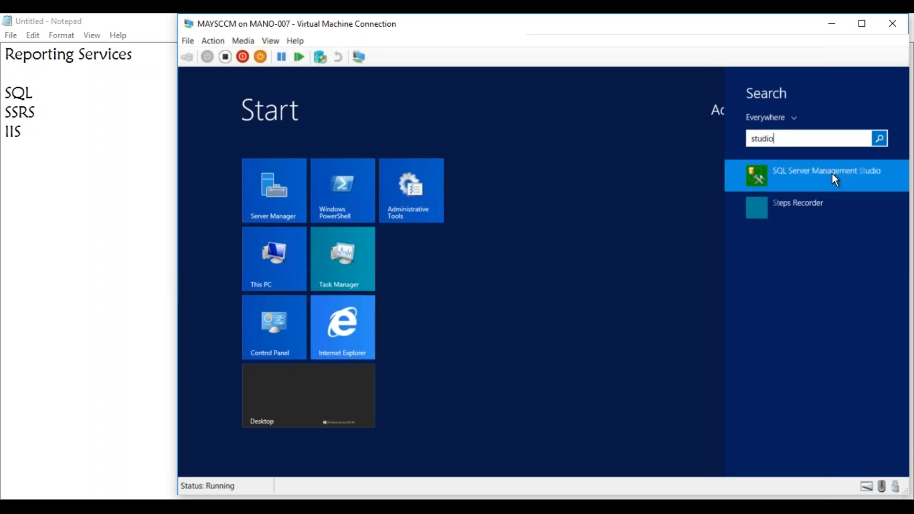
{"action": "left_click", "coordinate": [832, 174]}
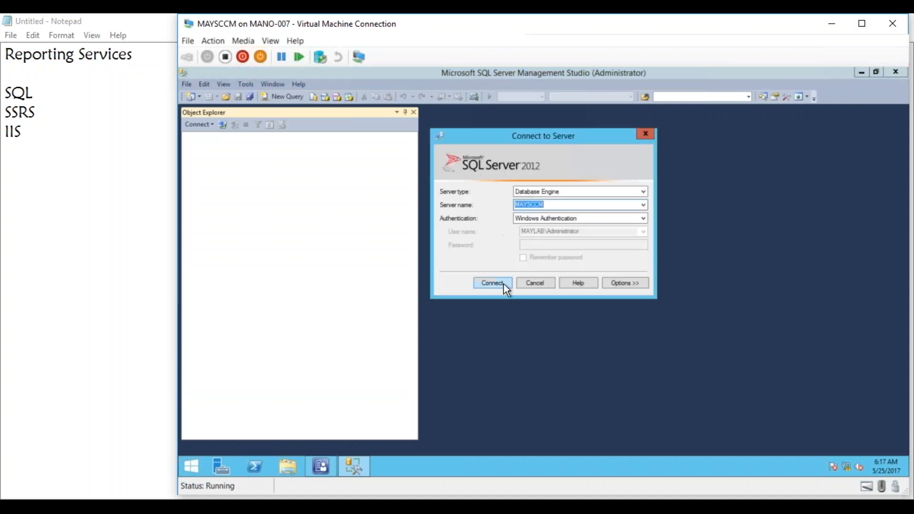
{"action": "left_click", "coordinate": [503, 283]}
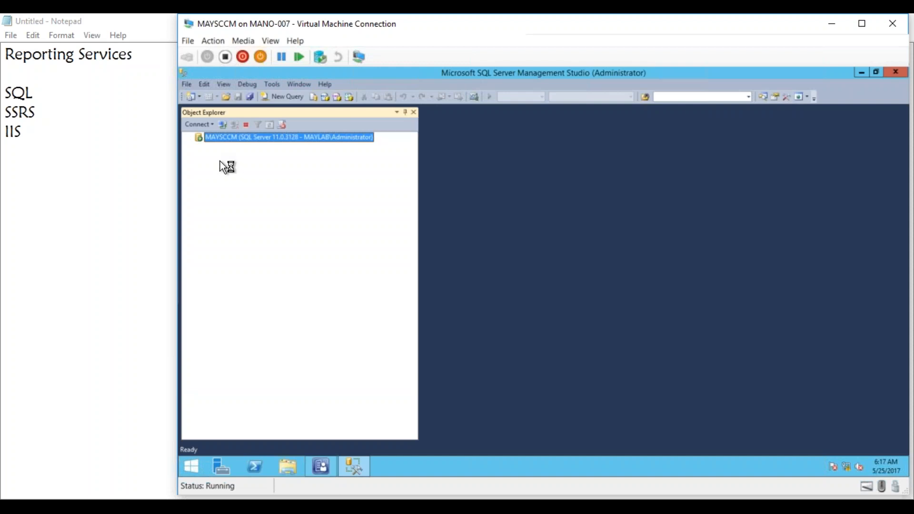
- Expand the server's databases and examine the ReportServer and ReportServerTempDB entries
{"action": "left_click", "coordinate": [198, 149]}
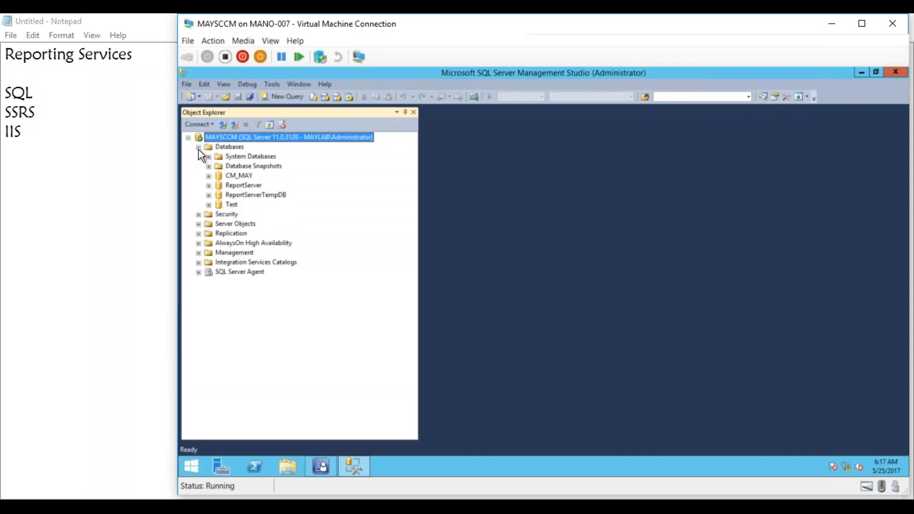
{"action": "left_click", "coordinate": [252, 187]}
{"action": "left_click", "coordinate": [252, 196]}
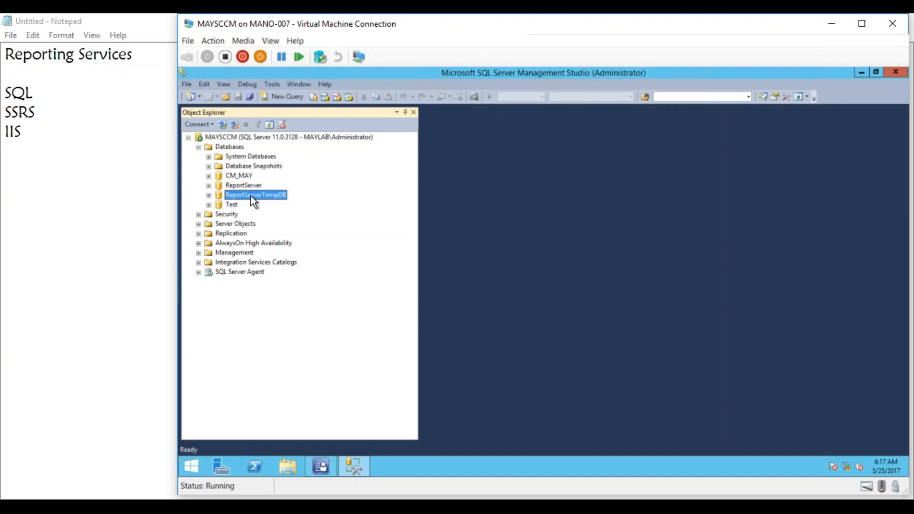
{"action": "left_click", "coordinate": [244, 185]}
{"action": "left_click", "coordinate": [247, 196]}
{"action": "left_click", "coordinate": [242, 186]}
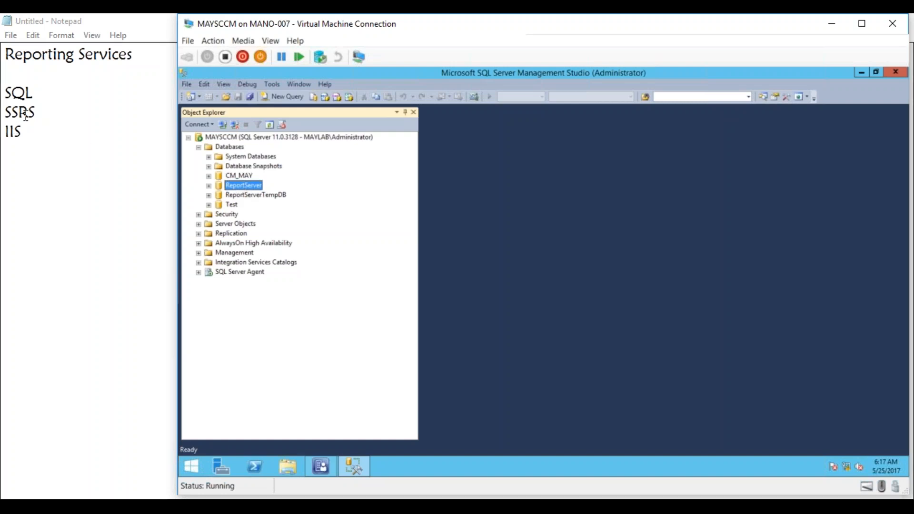
- Open Reporting Services Configuration Manager and connect to the MSSQLSERVER report server instance on MAYSCCM
{"action": "left_click", "coordinate": [193, 463]}
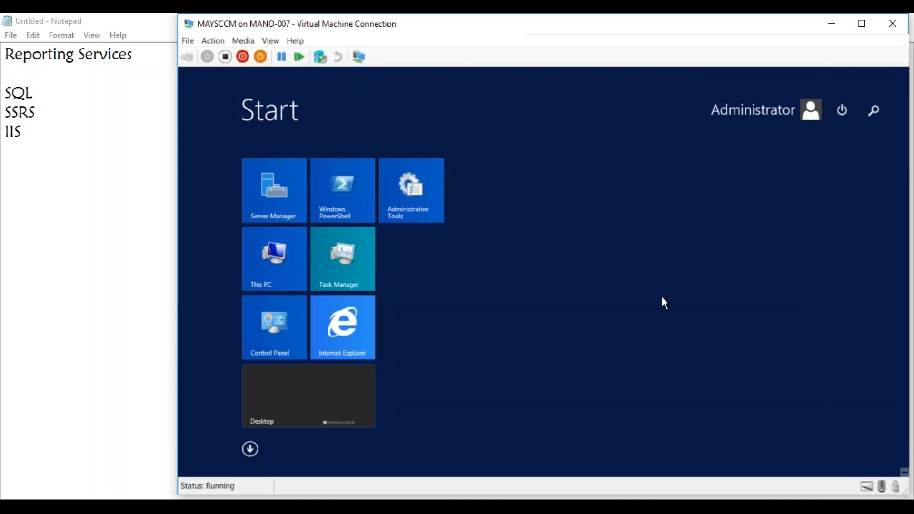
{"action": "type", "text": "report"}
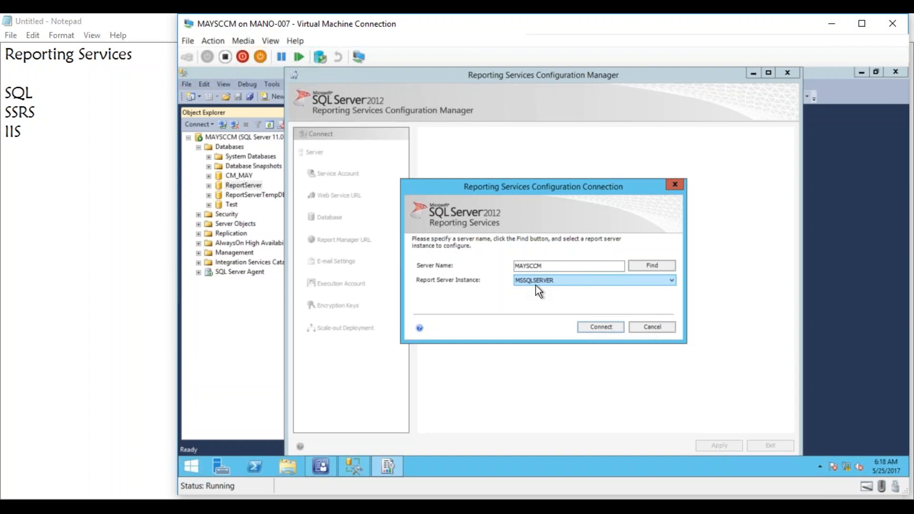
{"action": "left_click", "coordinate": [591, 326]}
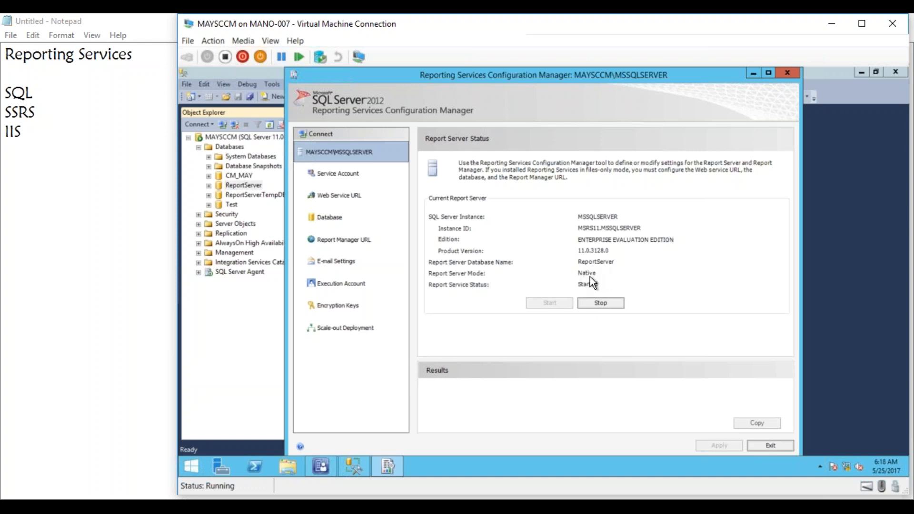
{"action": "left_click", "coordinate": [346, 200]}
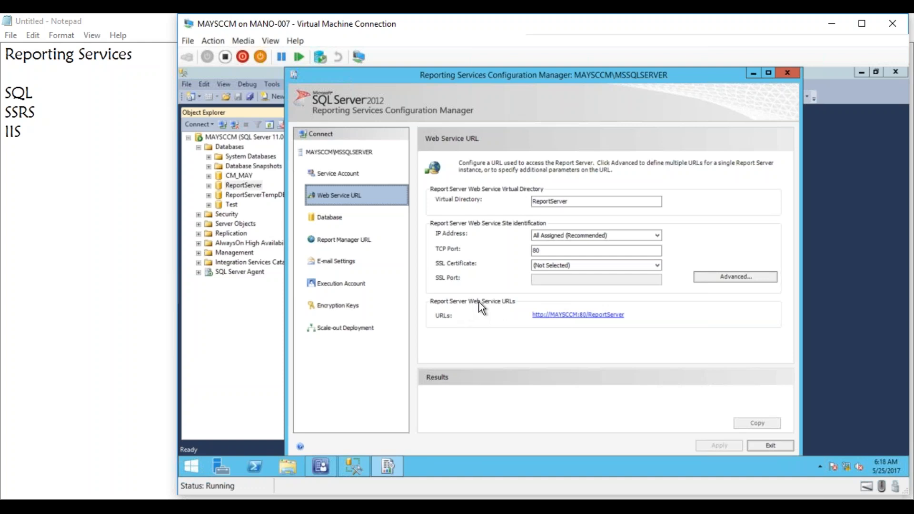
{"action": "left_click", "coordinate": [565, 314]}
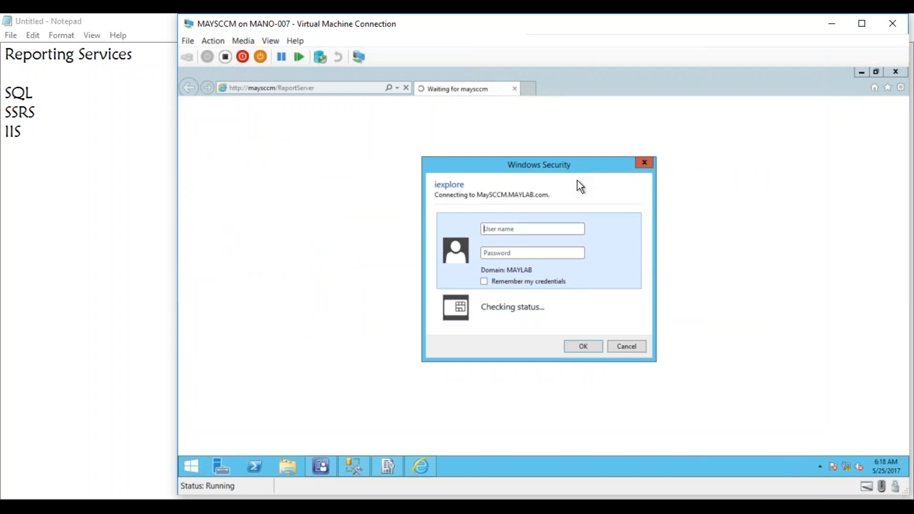
{"action": "left_click_drag", "start_coordinate": [569, 27], "coordinate": [393, 127]}
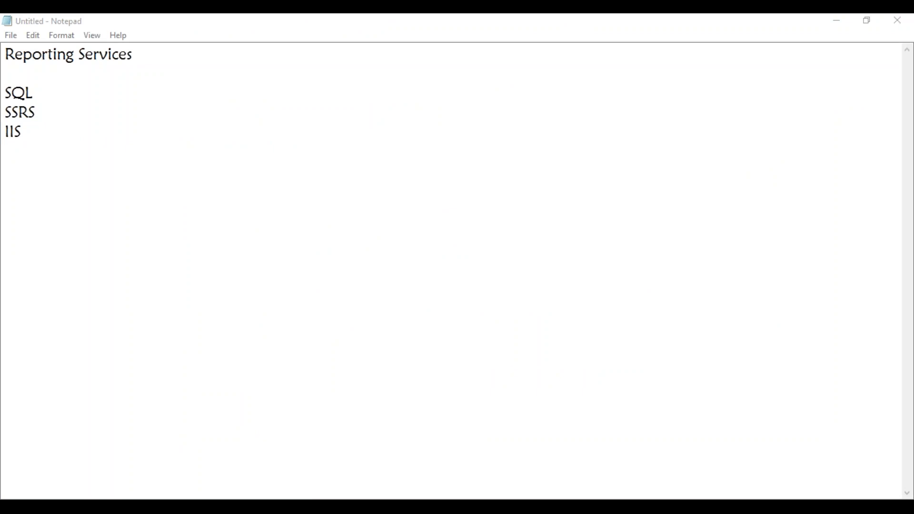
{"action": "left_click_drag", "start_coordinate": [0, 343], "coordinate": [483, 22]}
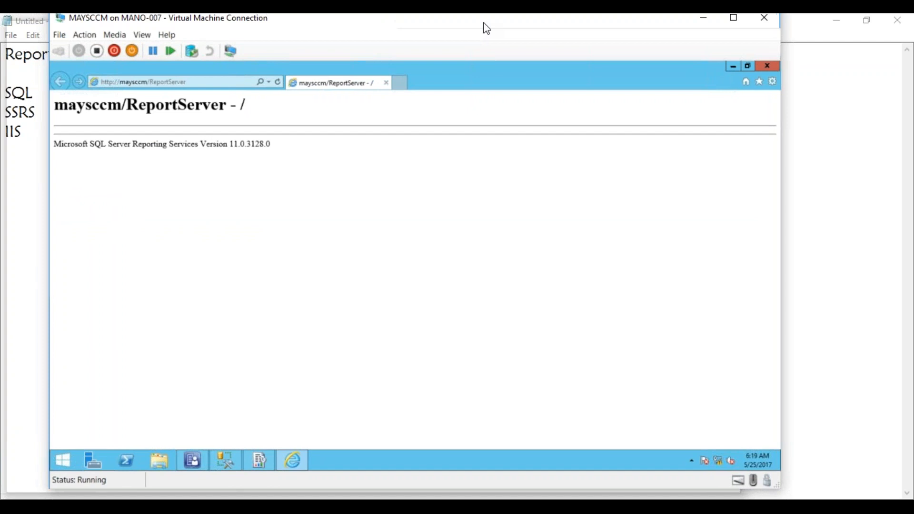
{"action": "double_click", "coordinate": [483, 22]}
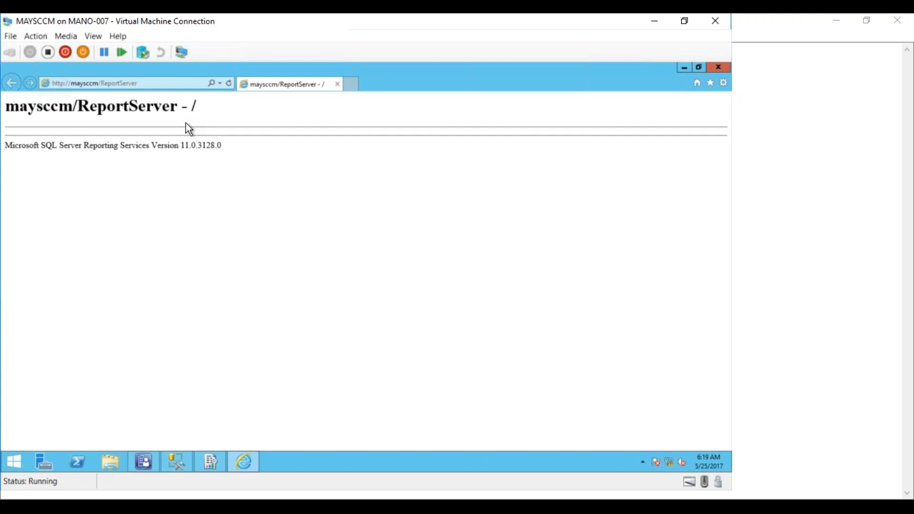
{"action": "left_click", "coordinate": [685, 69]}
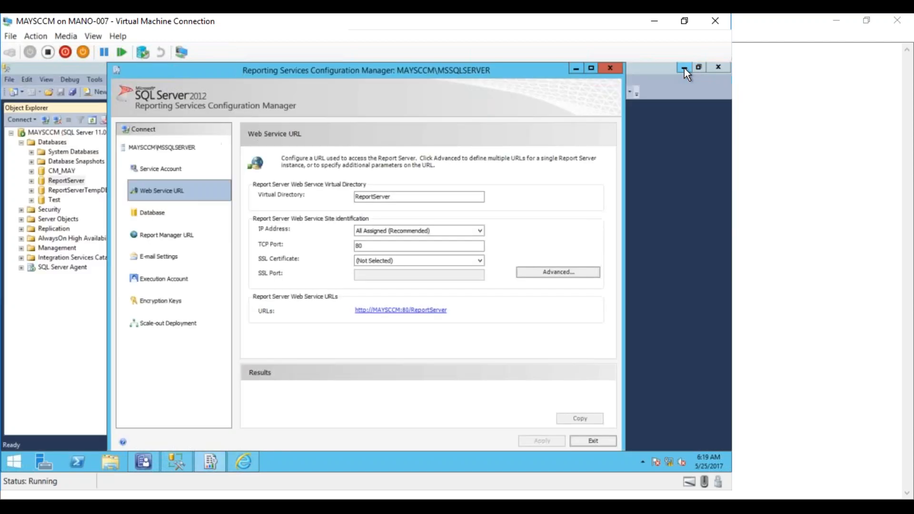
{"action": "left_click", "coordinate": [592, 441]}
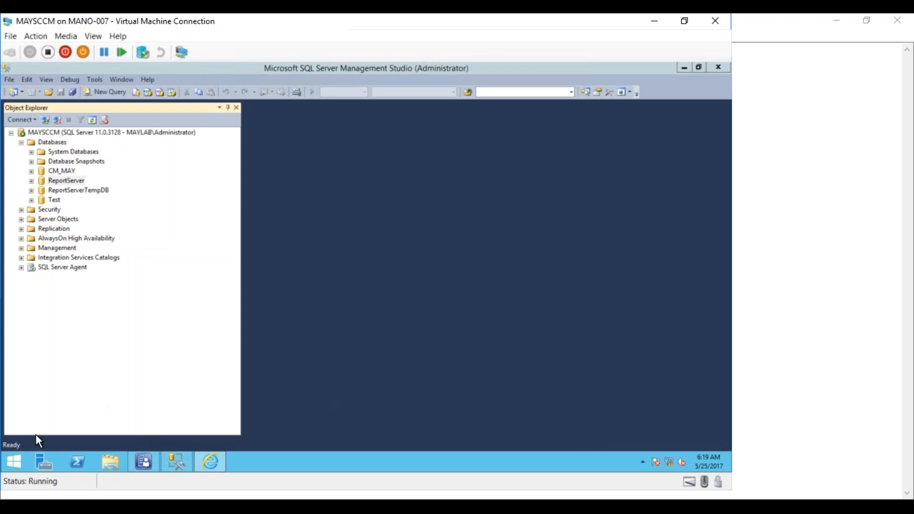
- Switch to Server Manager and start the Add Roles and Features Wizard
{"action": "left_click", "coordinate": [13, 461]}
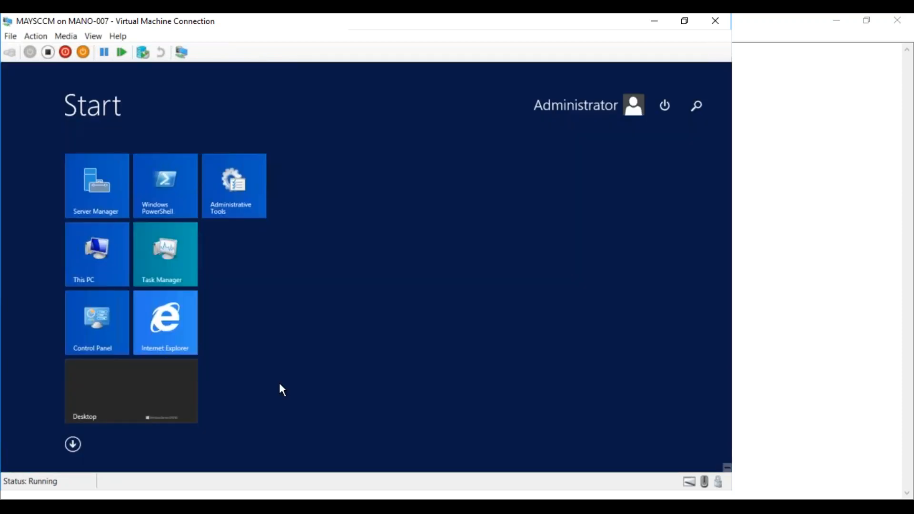
{"action": "left_click", "coordinate": [88, 398]}
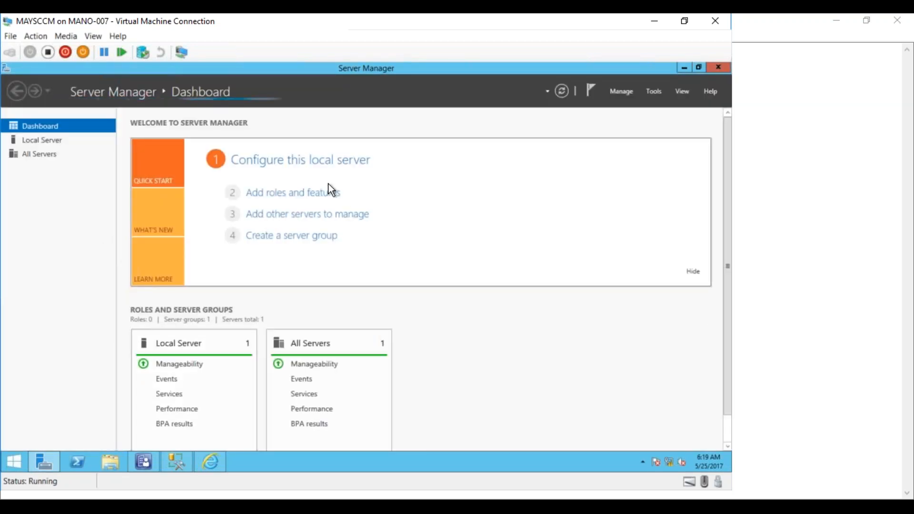
{"action": "left_click", "coordinate": [322, 196]}
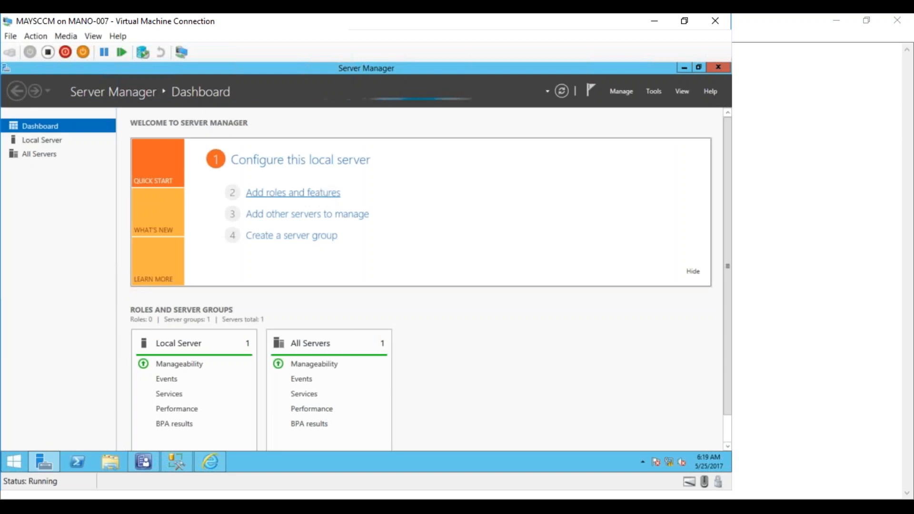
{"action": "left_click", "coordinate": [482, 306]}
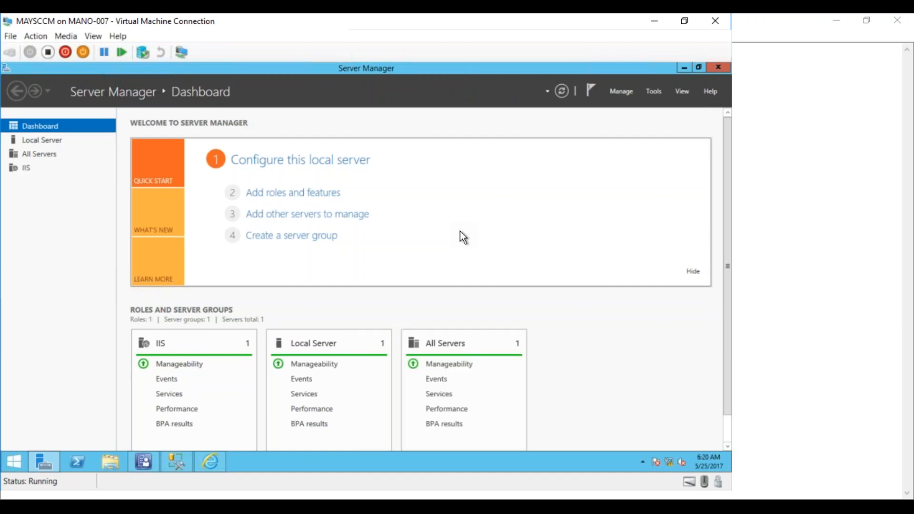
{"action": "left_click", "coordinate": [322, 195]}
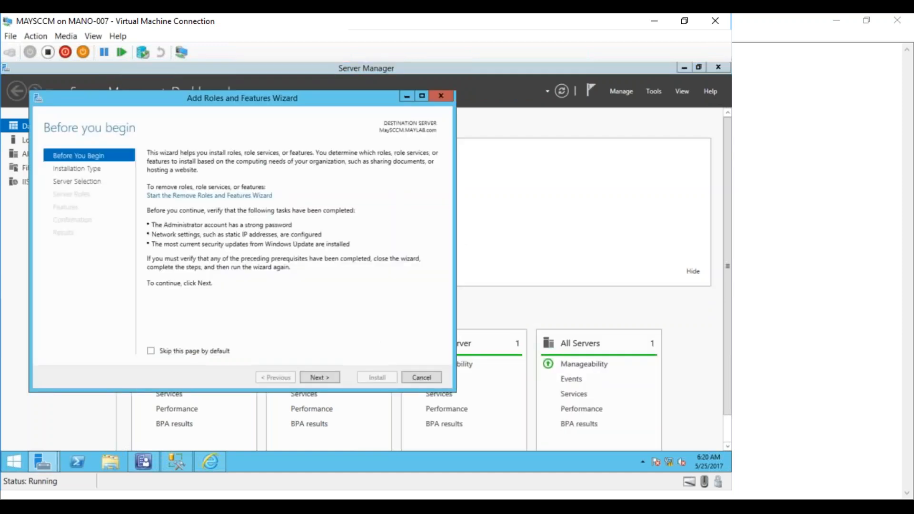
- Keep role-based or feature-based installation with MaySCCM.MAYLAB.com as the destination server and proceed to the server roles
{"action": "left_click", "coordinate": [319, 378]}
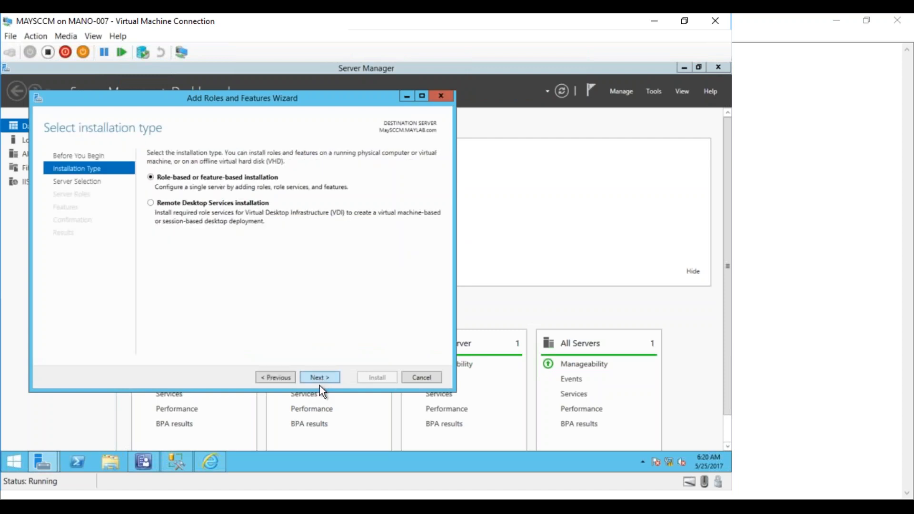
{"action": "left_click", "coordinate": [320, 378]}
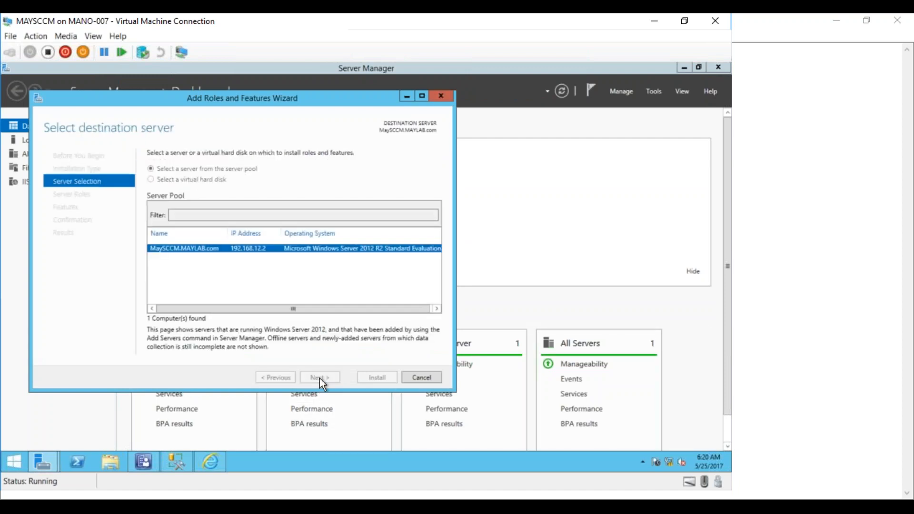
{"action": "left_click", "coordinate": [319, 378]}
- Expand the Web Server (IIS) role and examine its Common HTTP Features and Health and Diagnostics role services
{"action": "left_click", "coordinate": [316, 339]}
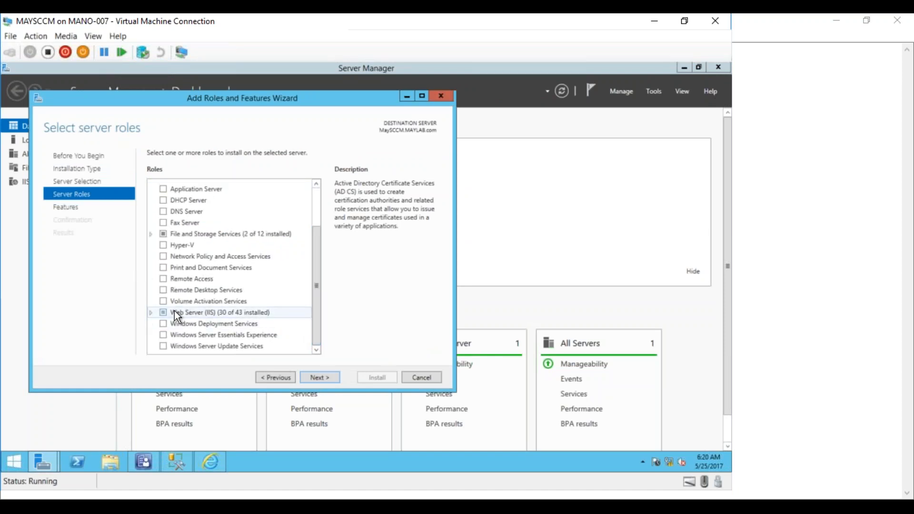
{"action": "left_click", "coordinate": [151, 313]}
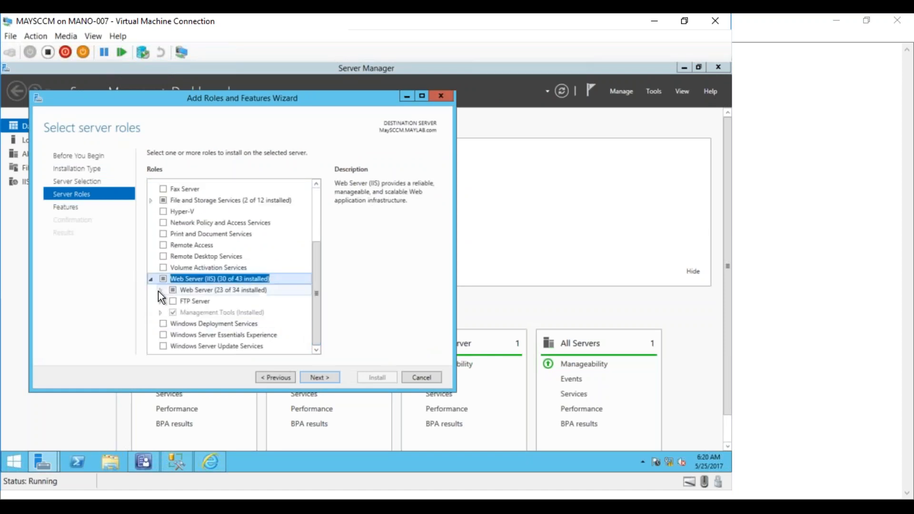
{"action": "left_click", "coordinate": [160, 291]}
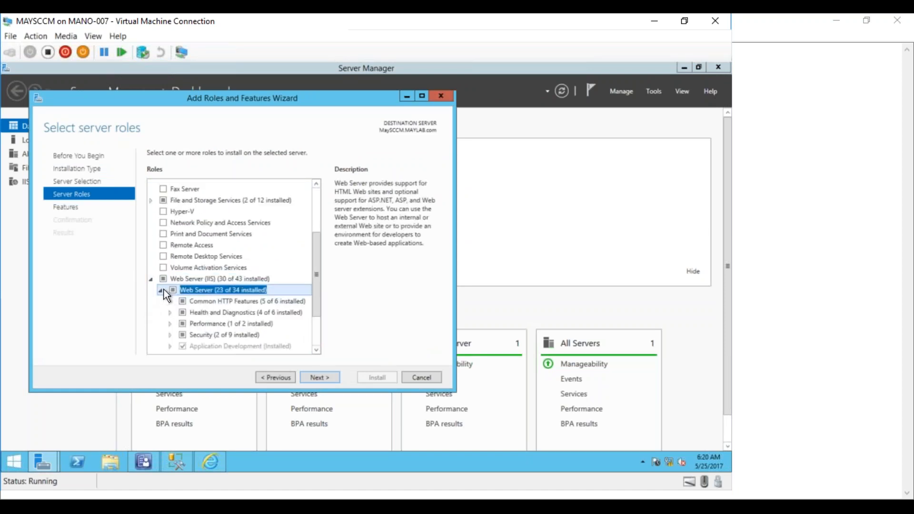
{"action": "left_click", "coordinate": [422, 95]}
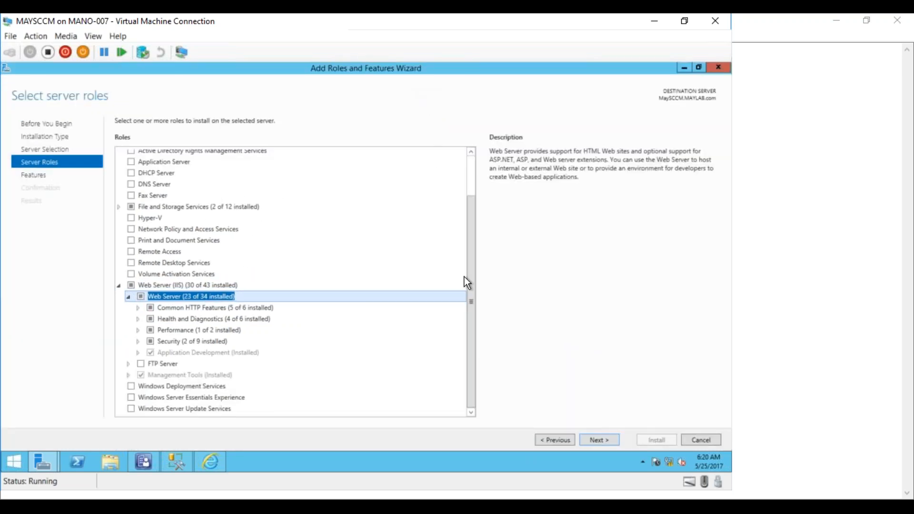
{"action": "left_click", "coordinate": [138, 308]}
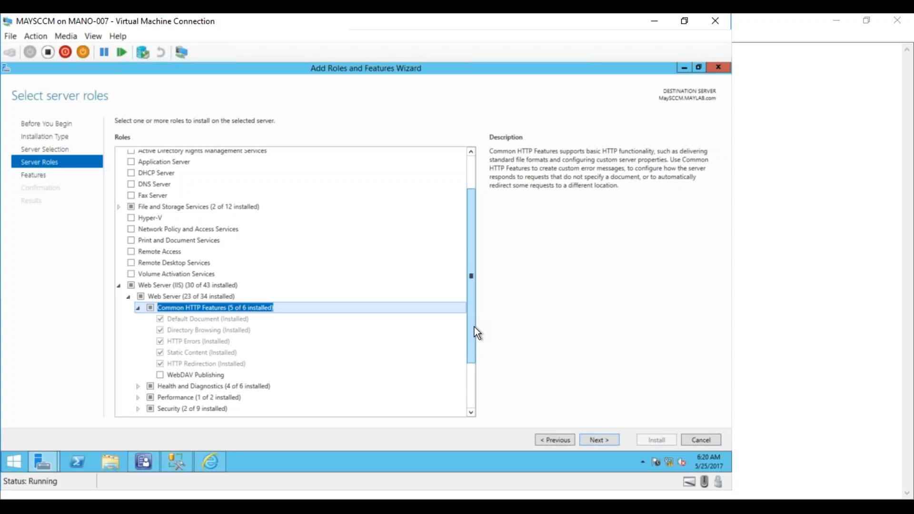
{"action": "left_click_drag", "start_coordinate": [476, 333], "coordinate": [475, 374]}
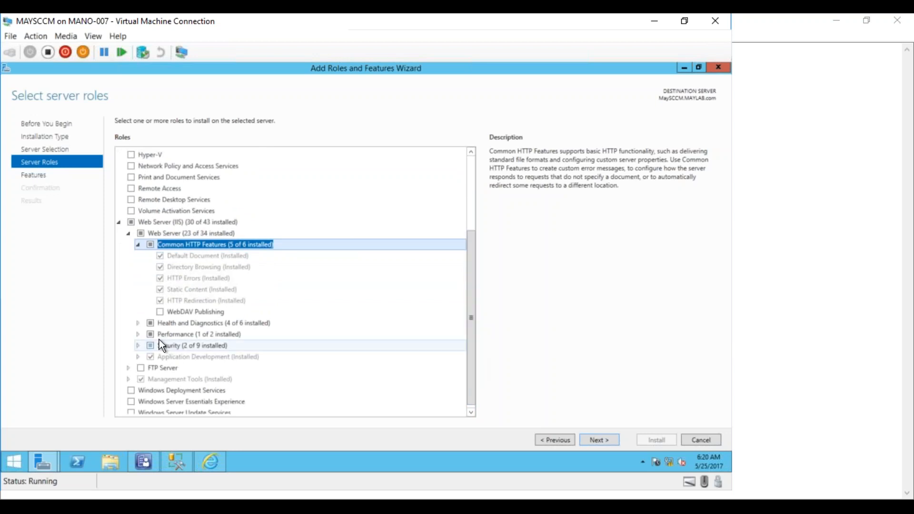
{"action": "left_click", "coordinate": [138, 323]}
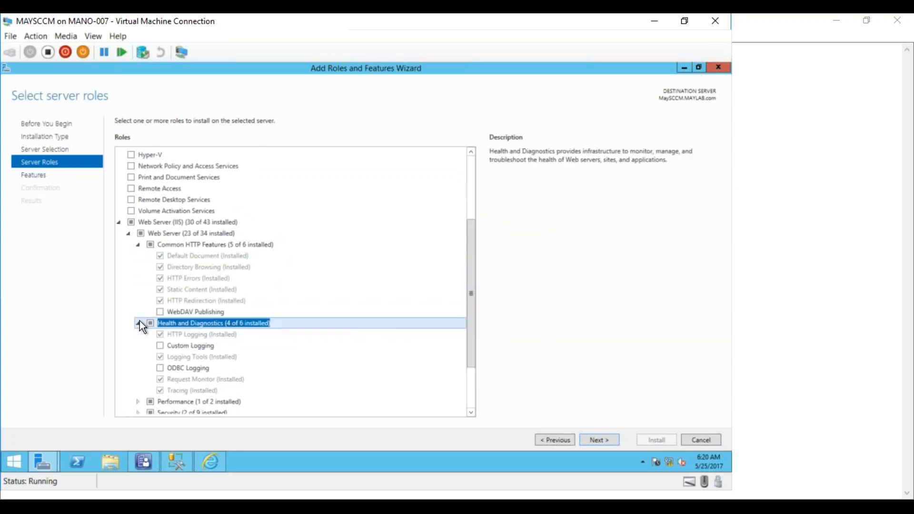
- Examine the Performance, Security and Application Development role services of Web Server (IIS), and cancel the Add Roles and Features Wizard
{"action": "left_click_drag", "start_coordinate": [472, 338], "coordinate": [466, 387]}
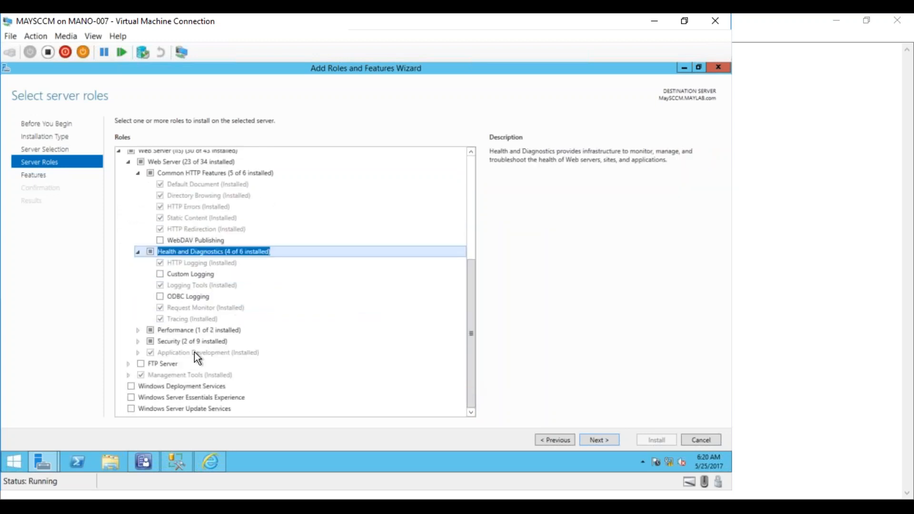
{"action": "left_click", "coordinate": [141, 330]}
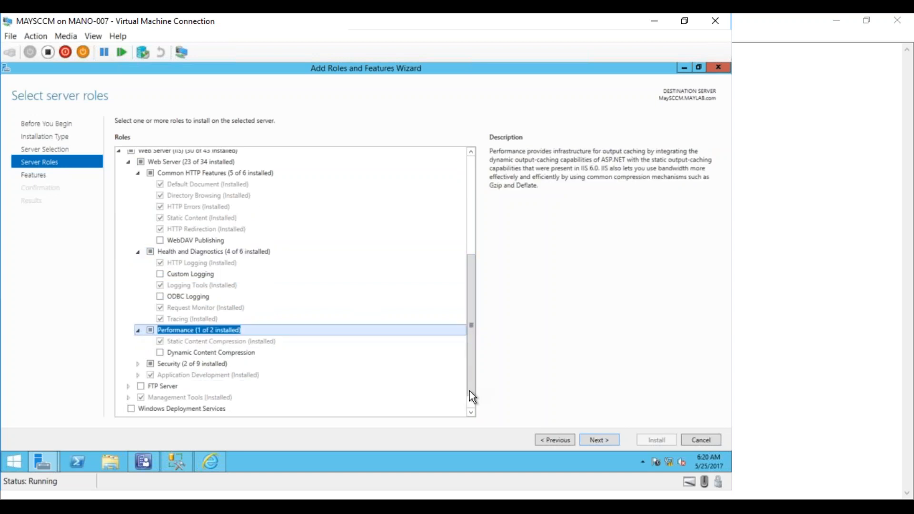
{"action": "scroll", "coordinate": [375, 394], "scroll_direction": "down", "scroll_amount": 1}
{"action": "left_click", "coordinate": [134, 341]}
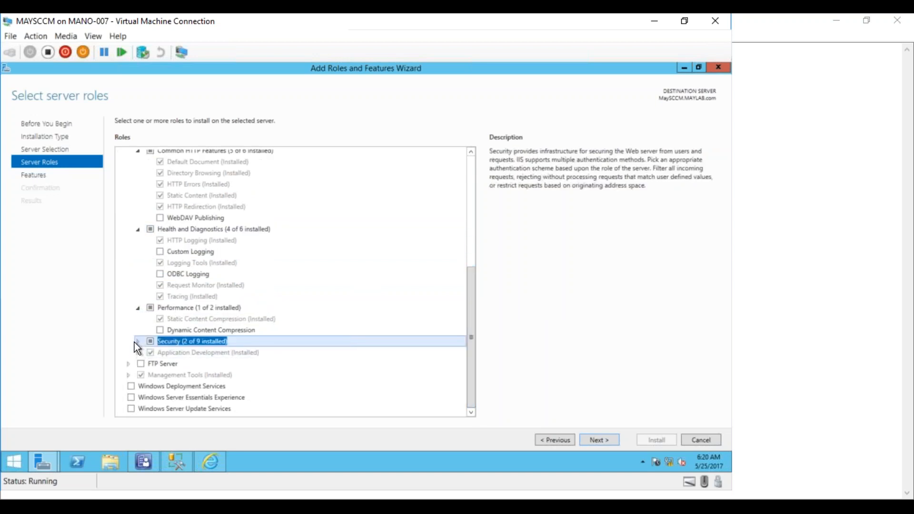
{"action": "left_click", "coordinate": [137, 341]}
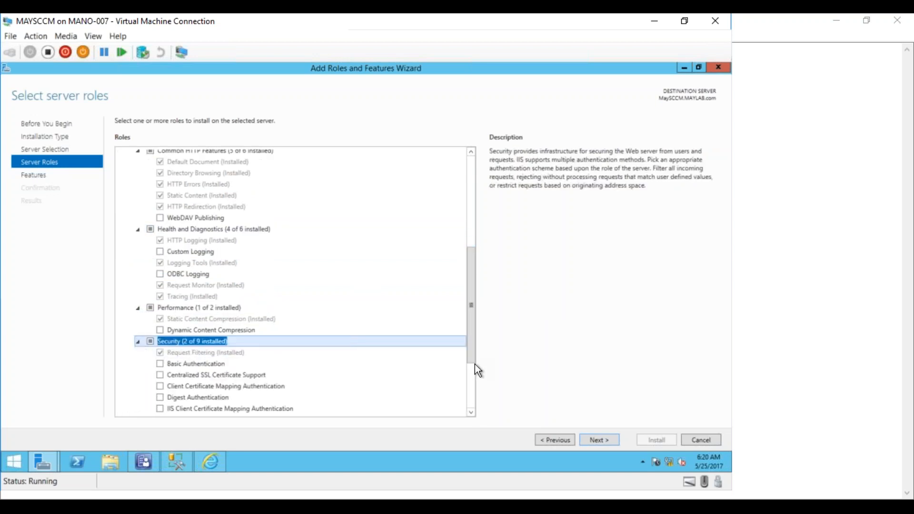
{"action": "left_click_drag", "start_coordinate": [472, 361], "coordinate": [467, 399]}
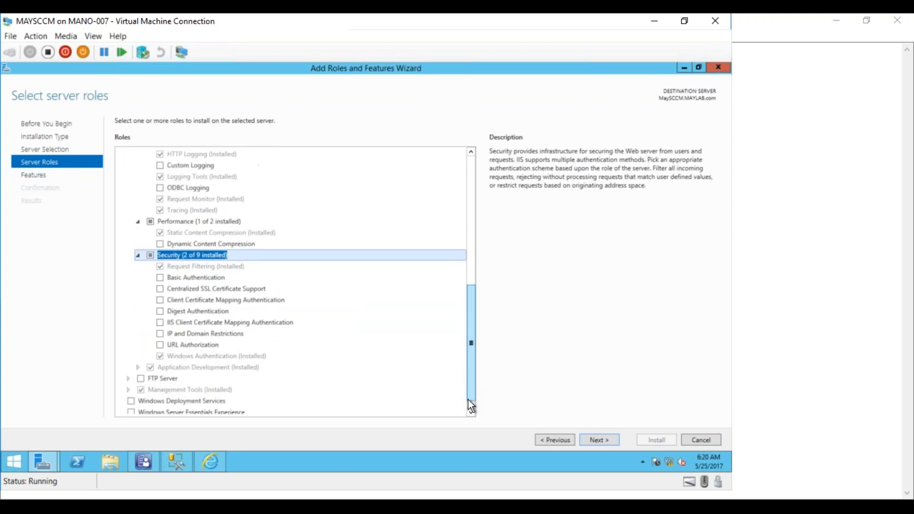
{"action": "left_click", "coordinate": [138, 367]}
{"action": "mouse_move", "coordinate": [473, 341]}
{"action": "left_mouse_down"}
{"action": "mouse_move", "coordinate": [470, 397]}
{"action": "mouse_move", "coordinate": [461, 278]}
{"action": "left_mouse_up"}
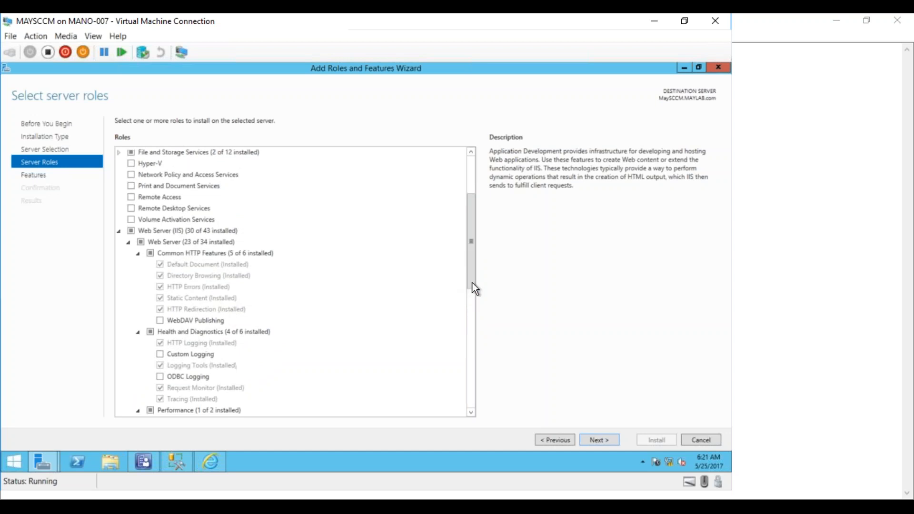
{"action": "left_click", "coordinate": [699, 440]}
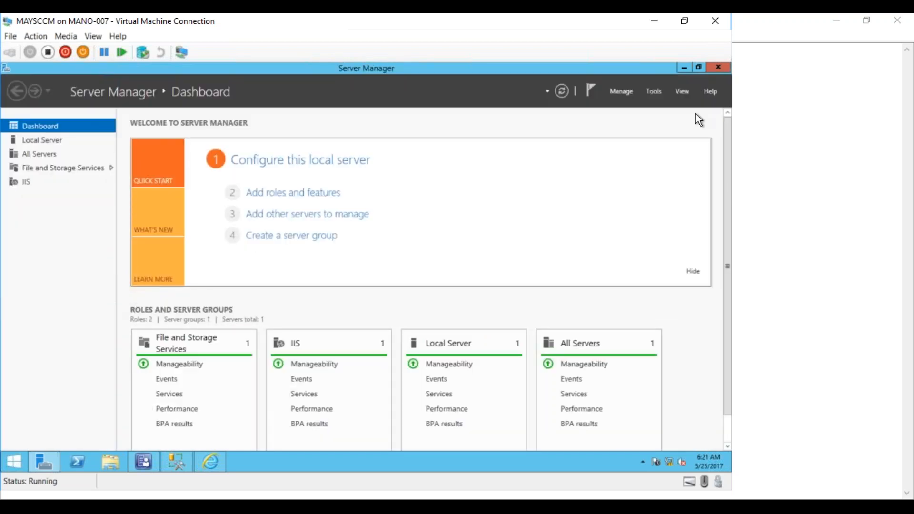
- Close Server Manager and SQL Server Management Studio, and move the virtual machine window aside to uncover the Notepad notes
{"action": "left_click", "coordinate": [720, 69]}
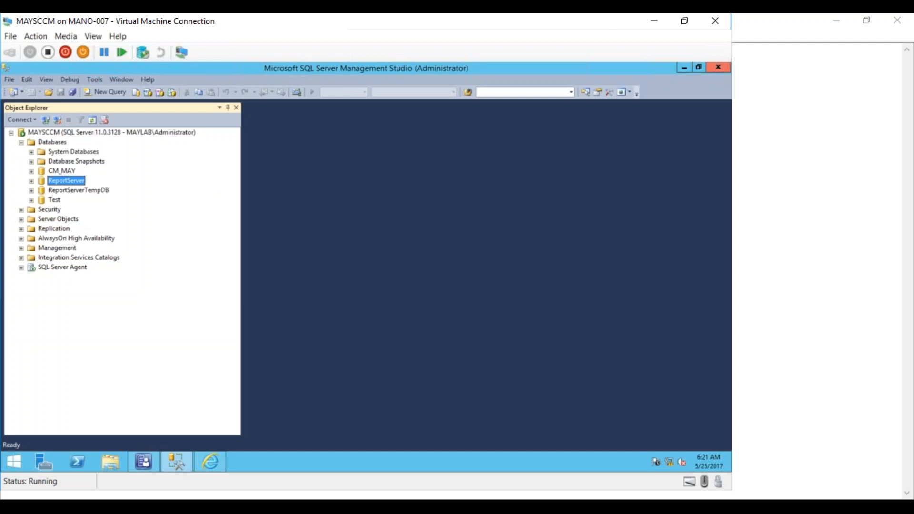
{"action": "left_click", "coordinate": [717, 68]}
{"action": "left_click_drag", "start_coordinate": [482, 24], "coordinate": [669, 23]}
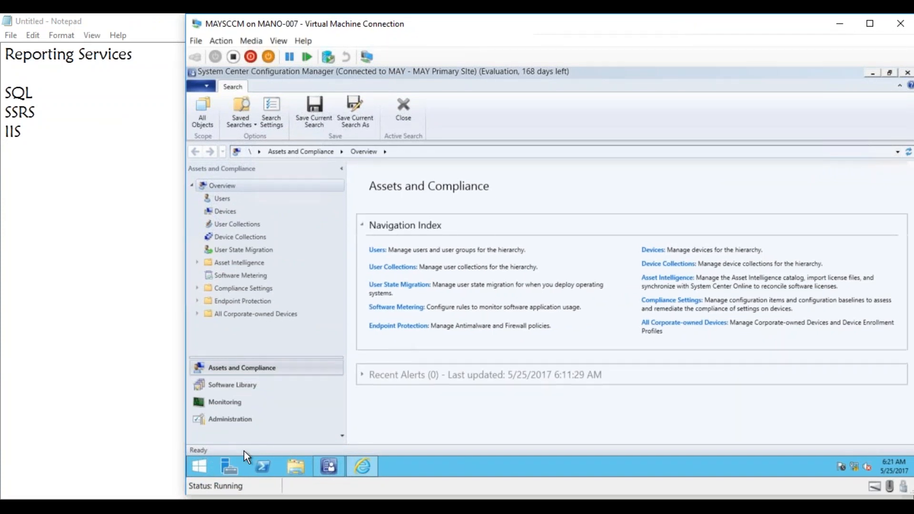
- In the Configuration Manager Administration workspace, open Servers and Site System Roles under Site Configuration and select the MaySCCM.MAYLAB.com server
{"action": "left_click", "coordinate": [231, 419]}
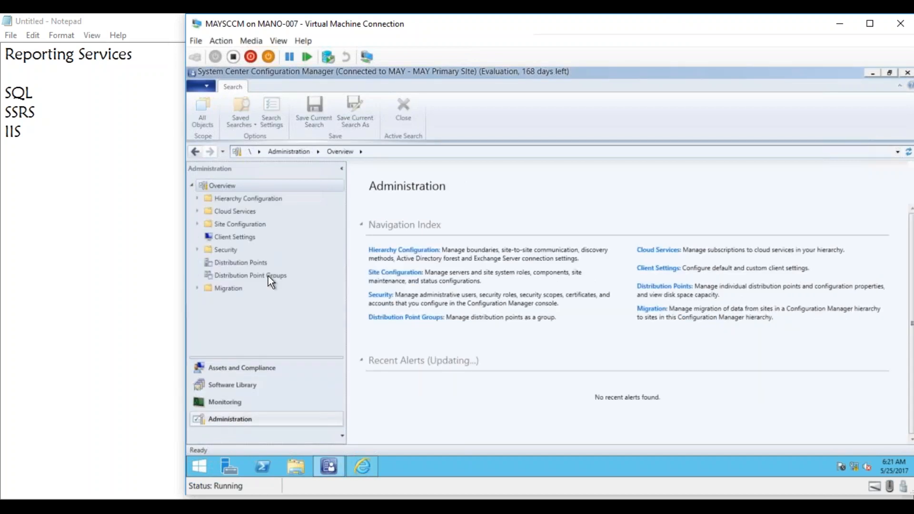
{"action": "left_click", "coordinate": [197, 224]}
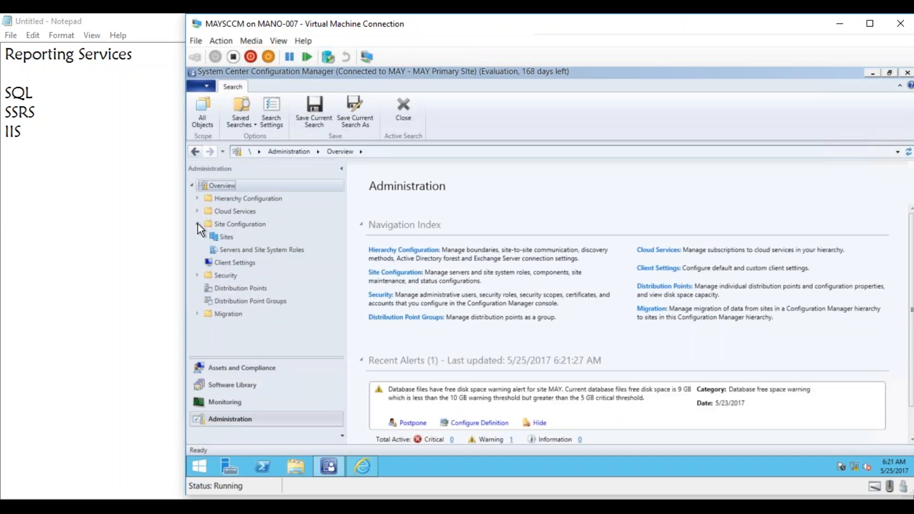
{"action": "left_click", "coordinate": [261, 249]}
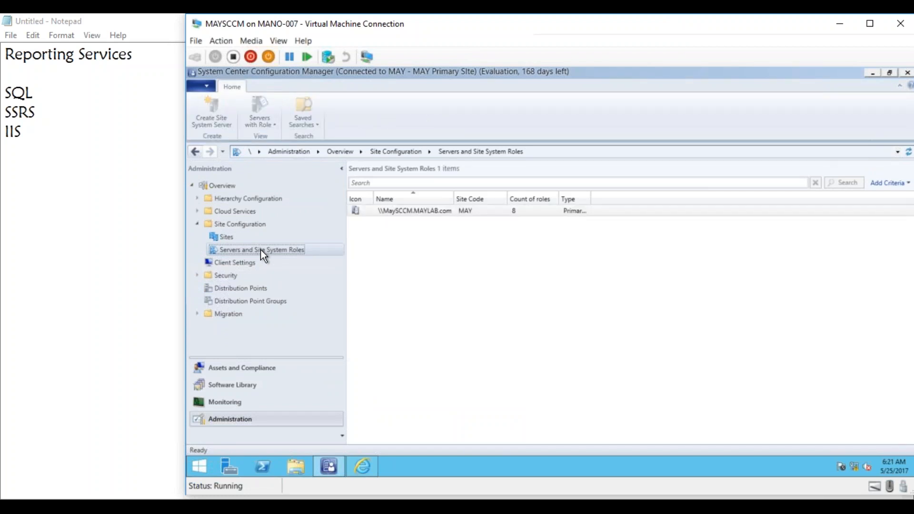
{"action": "right_click", "coordinate": [261, 250]}
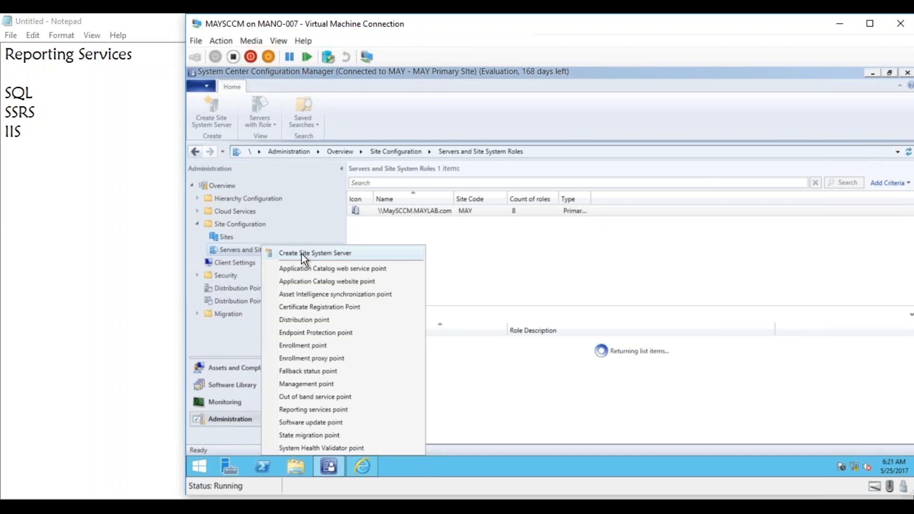
{"action": "left_click", "coordinate": [432, 213]}
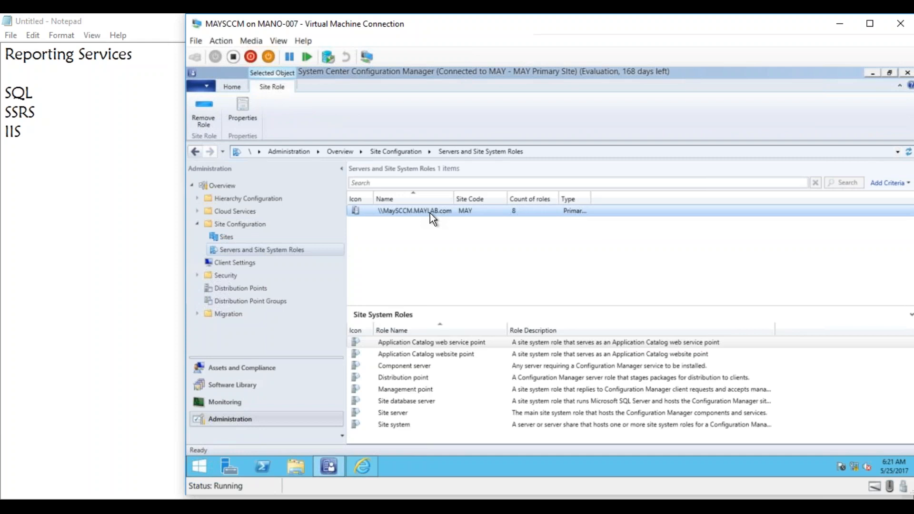
- Start adding site system roles to the selected server, keep the general and proxy defaults, and choose the Reporting services point role
{"action": "right_click", "coordinate": [435, 210]}
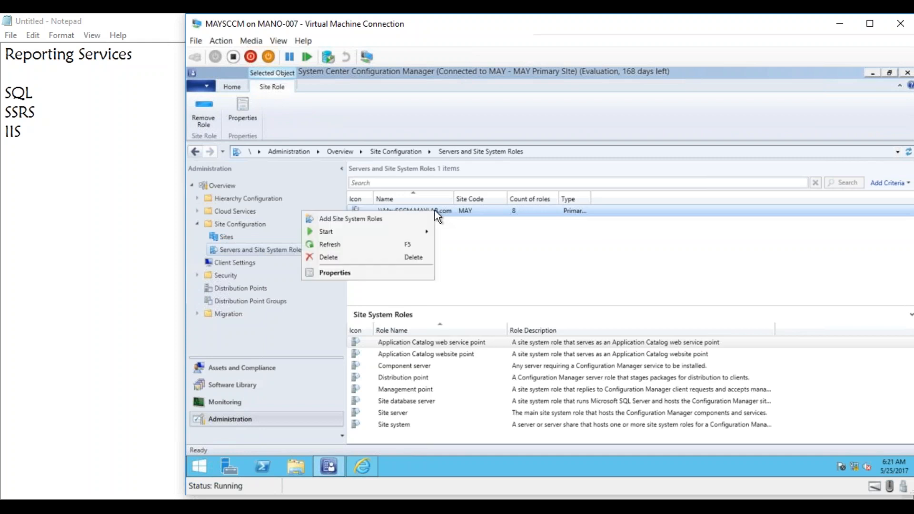
{"action": "left_click", "coordinate": [385, 221]}
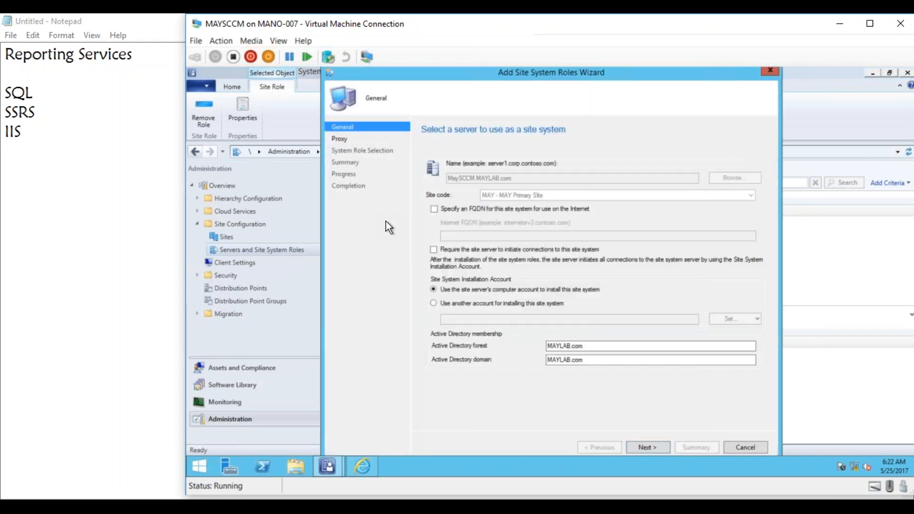
{"action": "left_click", "coordinate": [646, 447]}
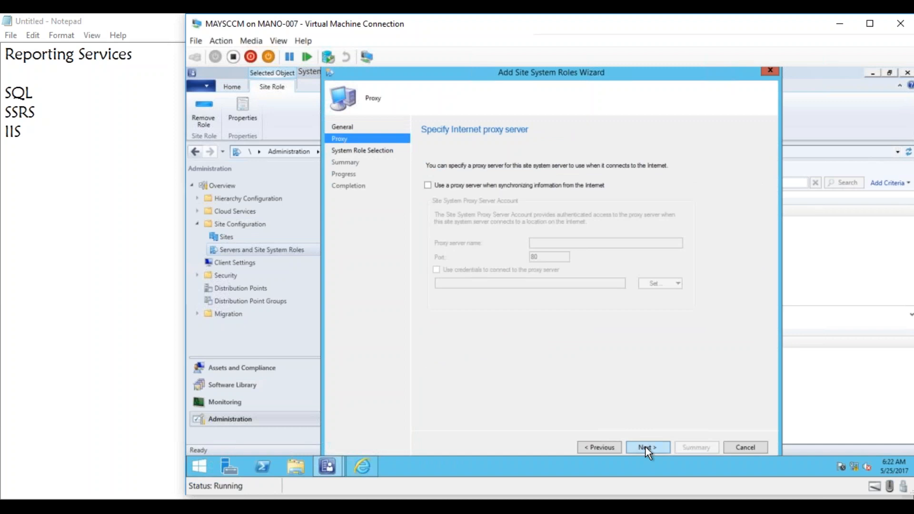
{"action": "left_click", "coordinate": [645, 446]}
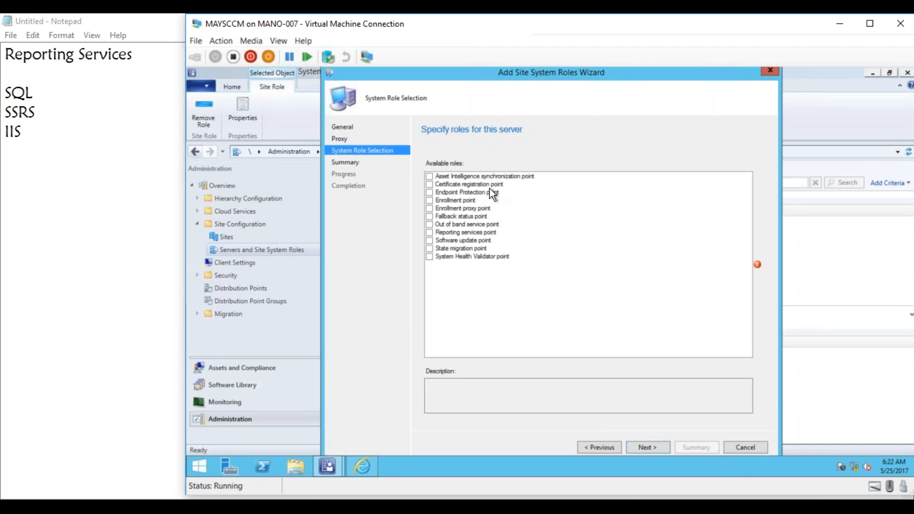
{"action": "left_click", "coordinate": [429, 233]}
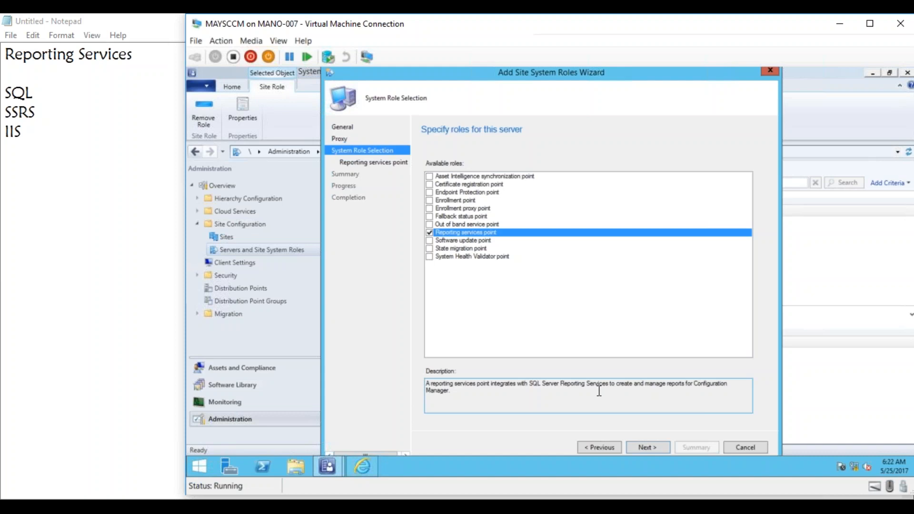
{"action": "left_click", "coordinate": [645, 448]}
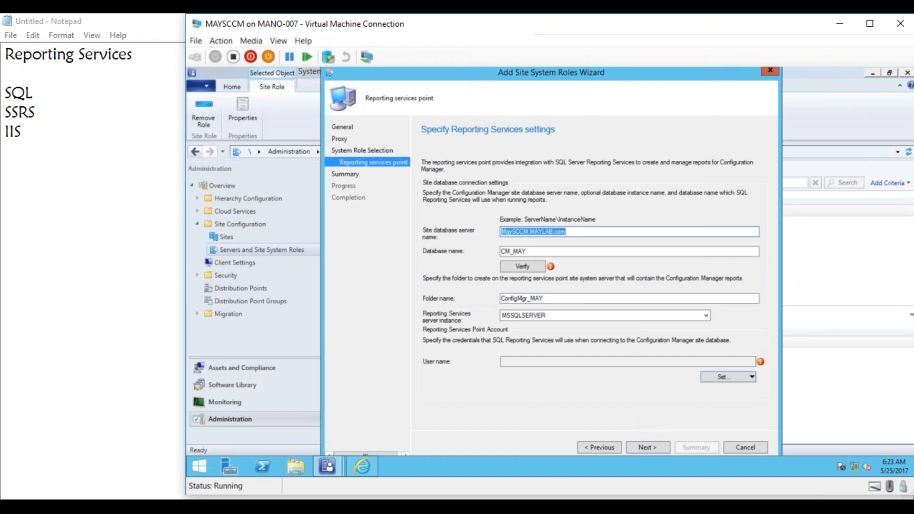
- Verify the connection to site database CM_MAY and set the existing account MAYLAB\Administrator as the Reporting Services Point Account
{"action": "left_click", "coordinate": [535, 265]}
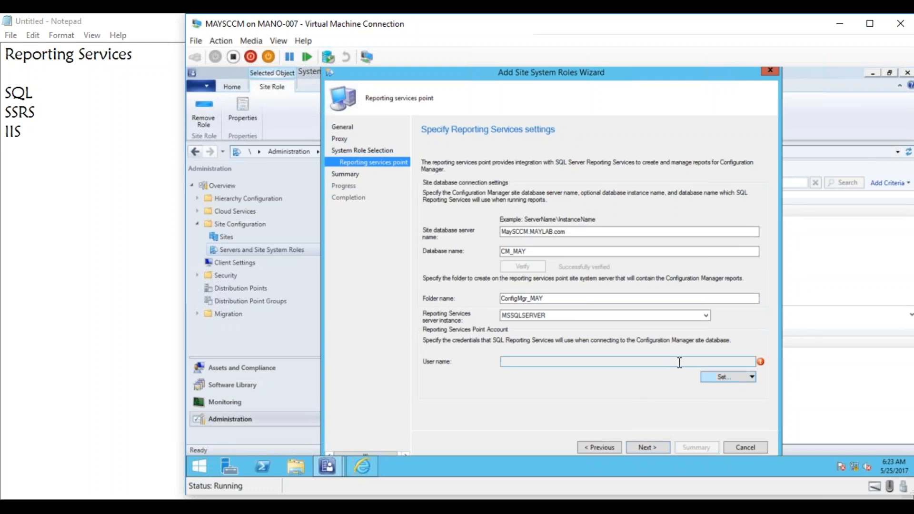
{"action": "left_click", "coordinate": [752, 377]}
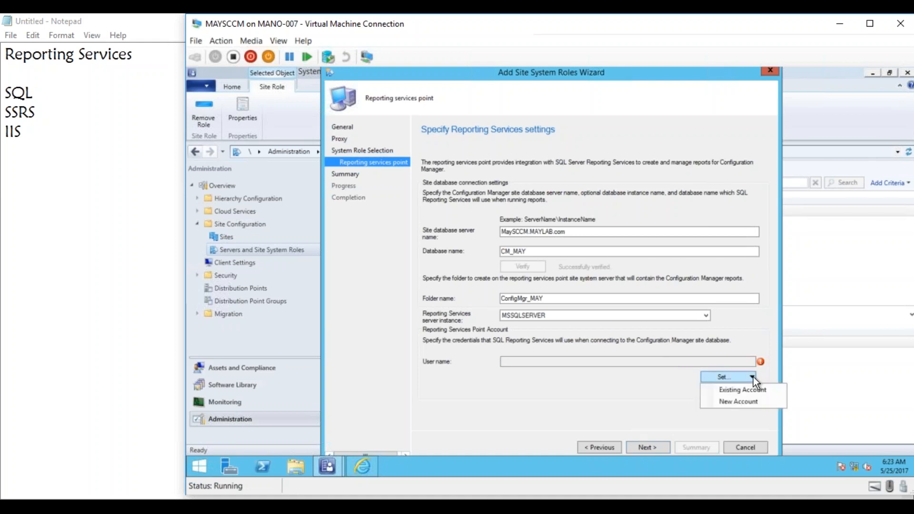
{"action": "left_click", "coordinate": [751, 391]}
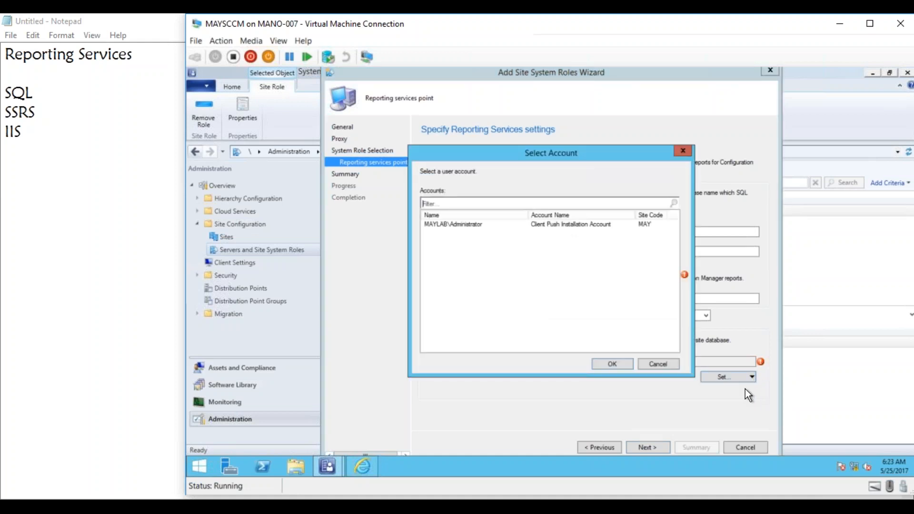
{"action": "double_click", "coordinate": [452, 225]}
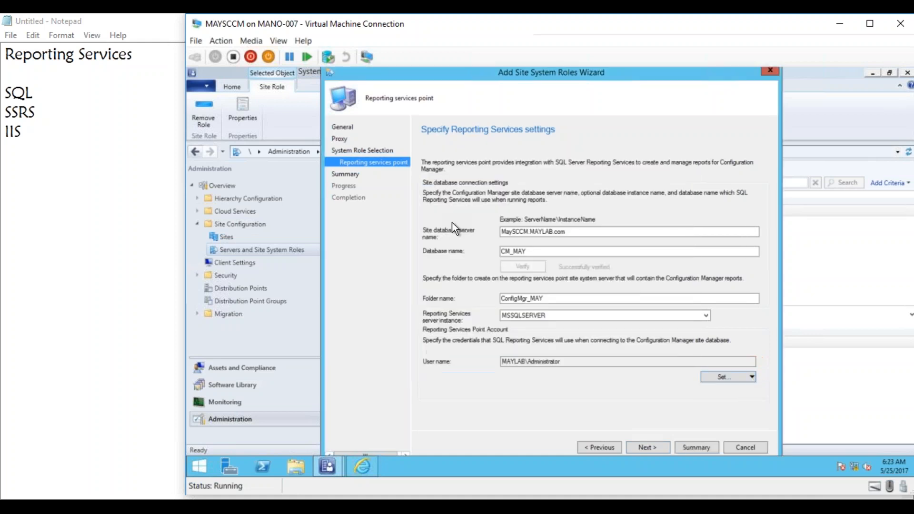
- Confirm the summary settings to add the reporting services point and close the Add Site System Roles Wizard
{"action": "left_click", "coordinate": [650, 446]}
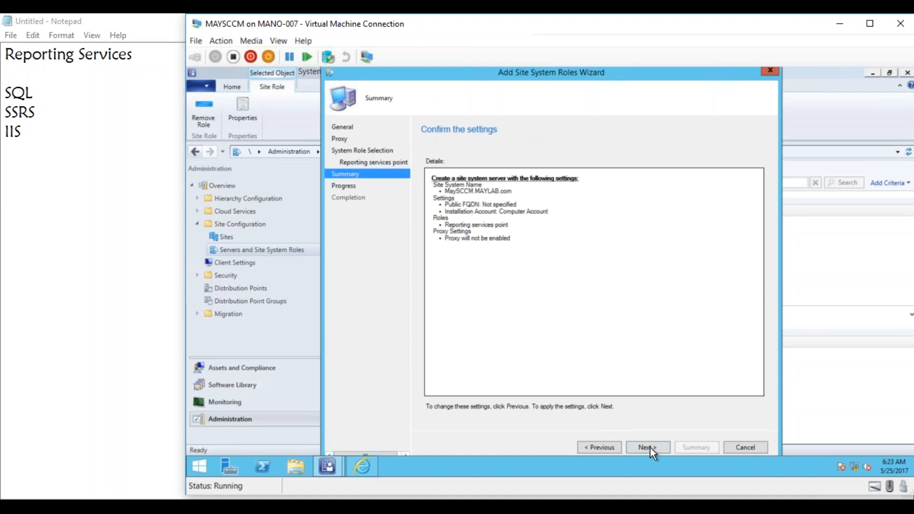
{"action": "left_click", "coordinate": [650, 447]}
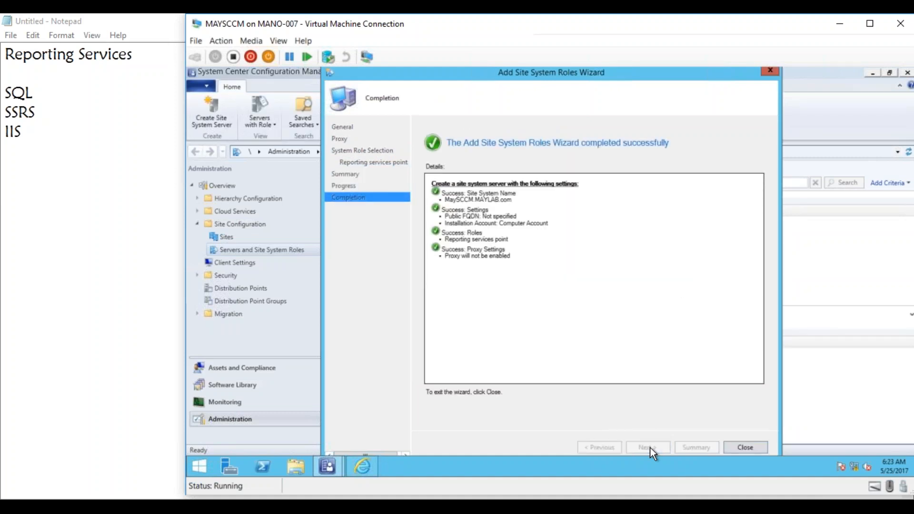
{"action": "left_click", "coordinate": [740, 446]}
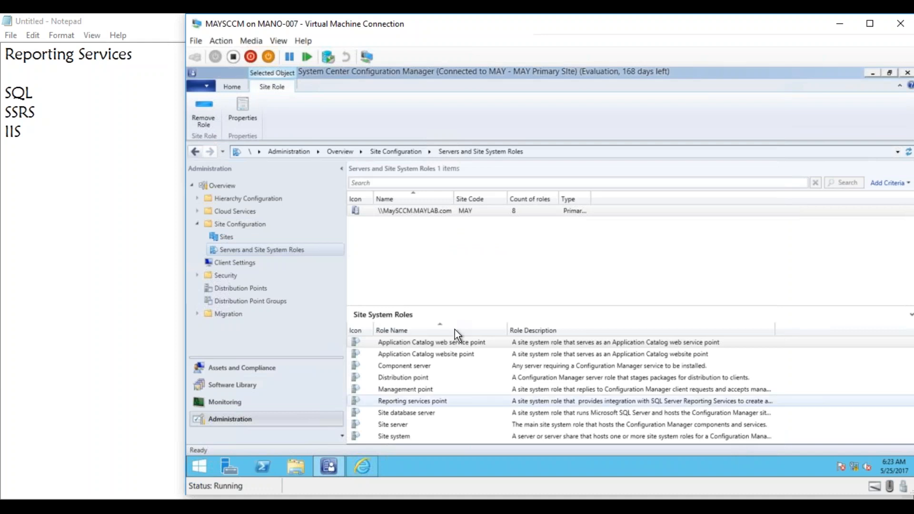
- In File Explorer, open the folder C:\Program Files\Microsoft Configuration Manager\Logs
{"action": "left_click", "coordinate": [298, 465]}
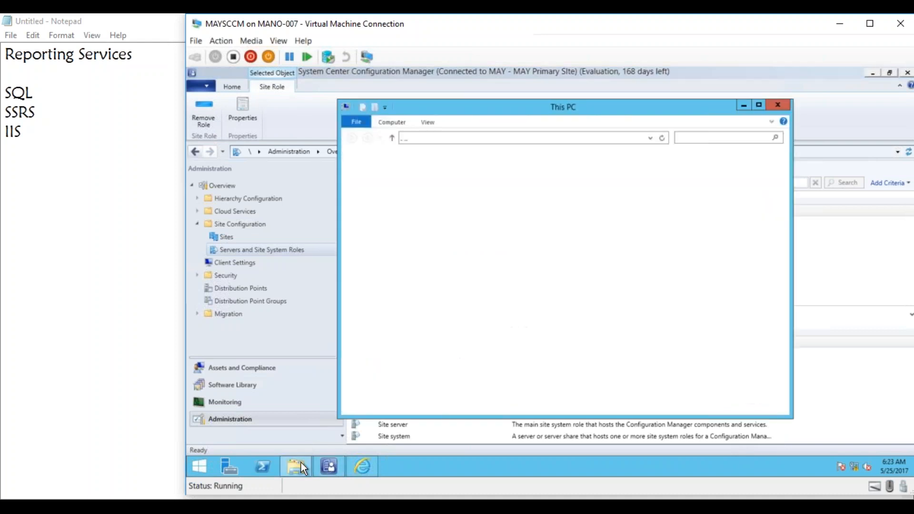
{"action": "left_click", "coordinate": [630, 289]}
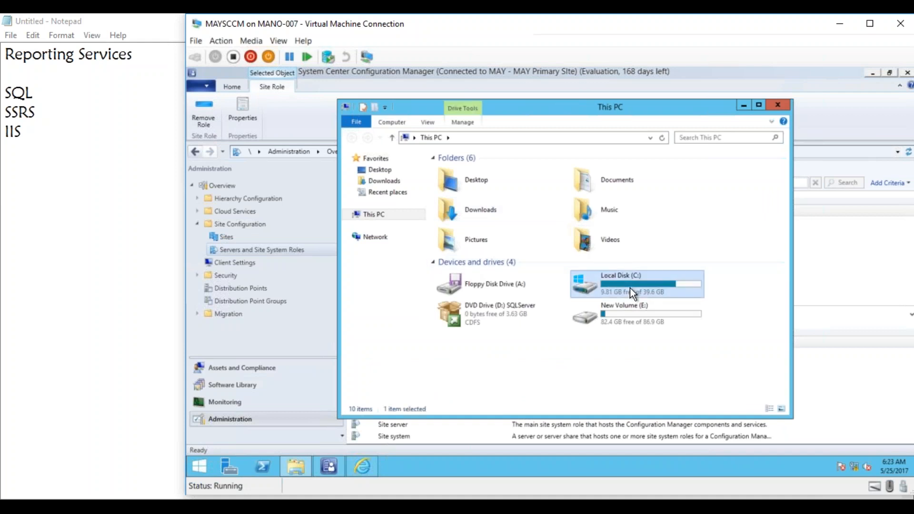
{"action": "double_click", "coordinate": [630, 288]}
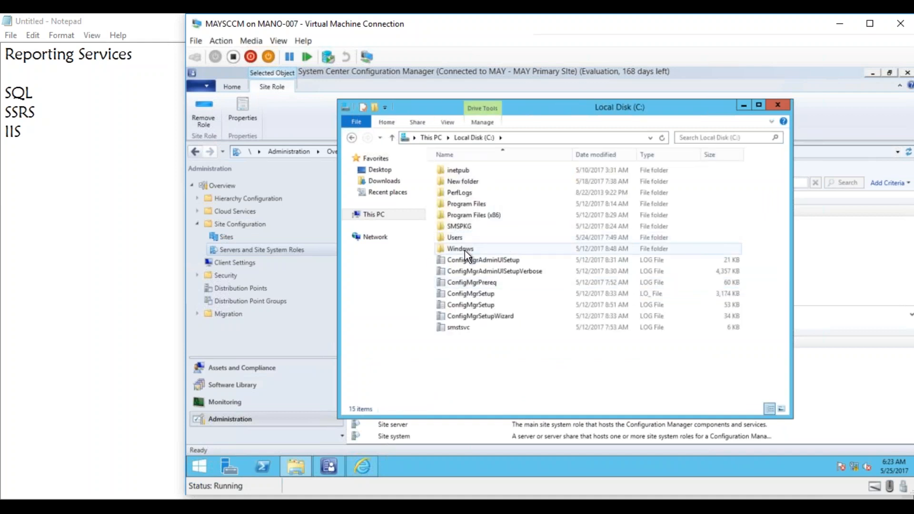
{"action": "left_click", "coordinate": [461, 205]}
{"action": "double_click", "coordinate": [461, 205]}
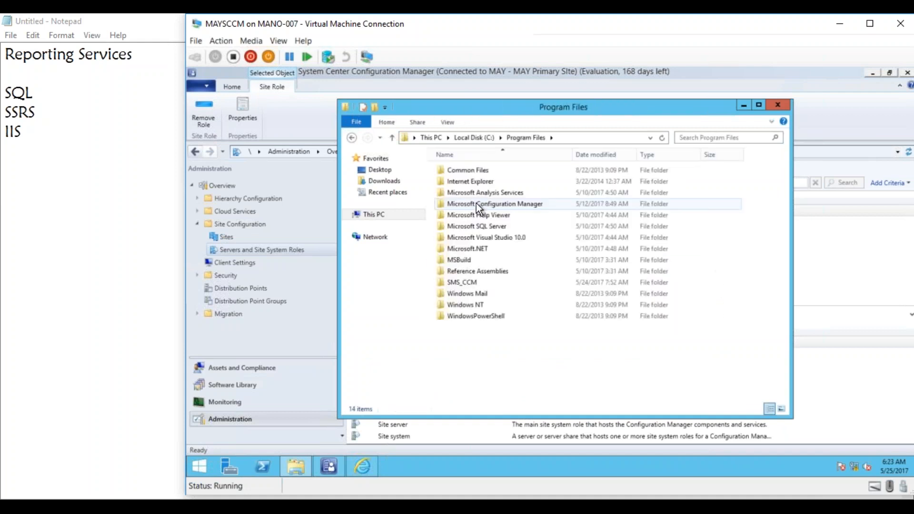
{"action": "double_click", "coordinate": [494, 202]}
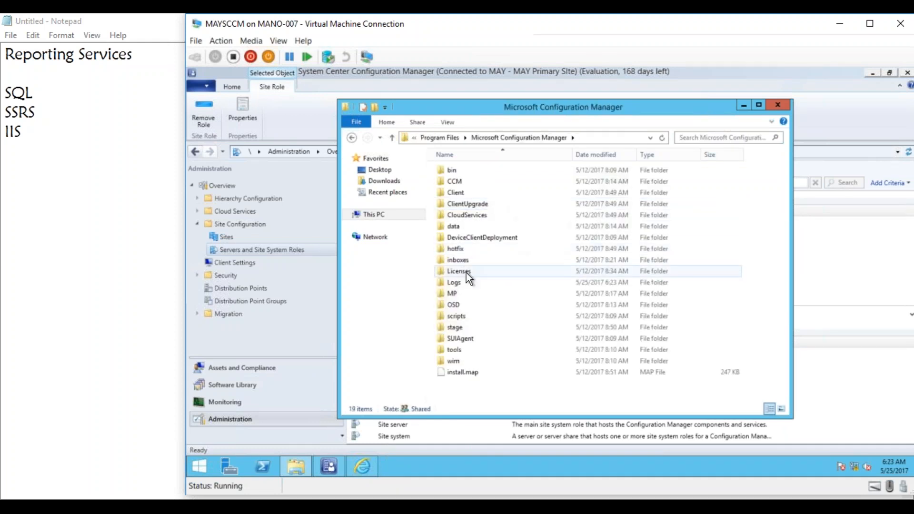
{"action": "left_click", "coordinate": [453, 283]}
{"action": "double_click", "coordinate": [453, 284]}
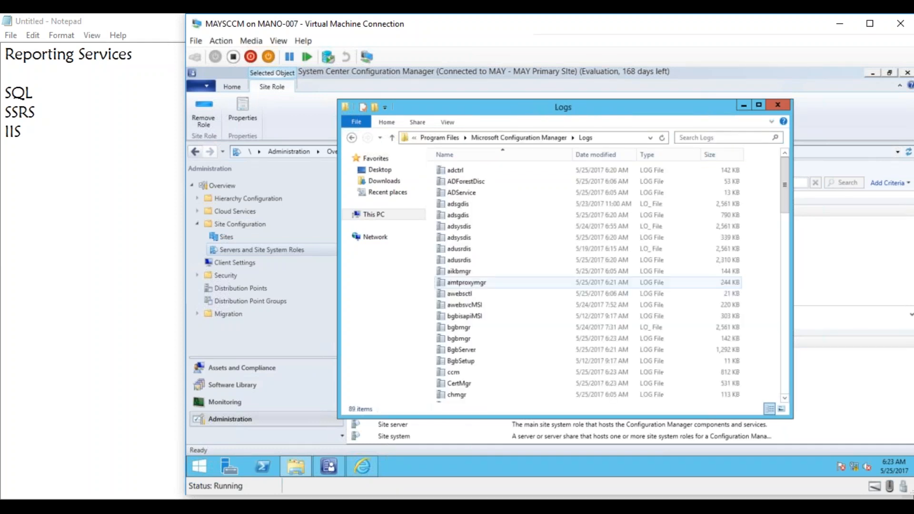
- Find the srsrpsetup log in the Logs folder and open it in the Configuration Manager Trace Log Tool
{"action": "left_click", "coordinate": [469, 260]}
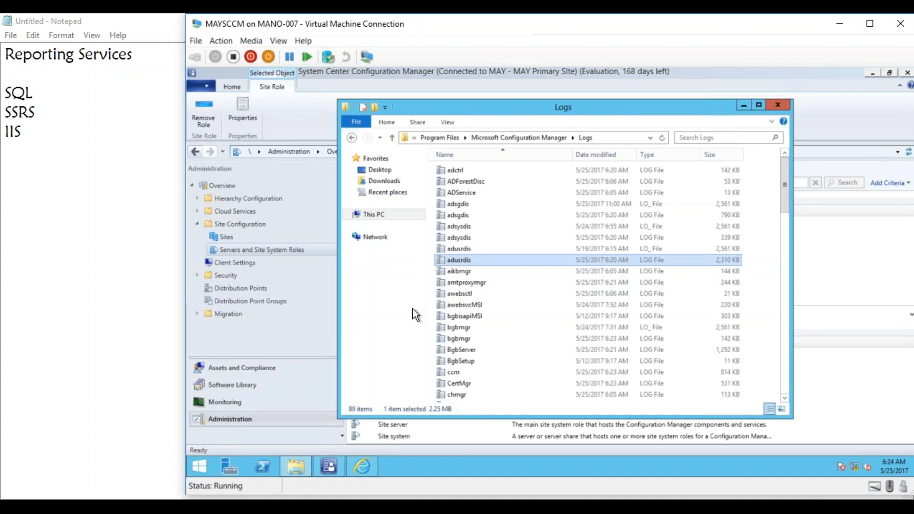
{"action": "key", "text": "s"}
{"action": "key", "text": "s"}
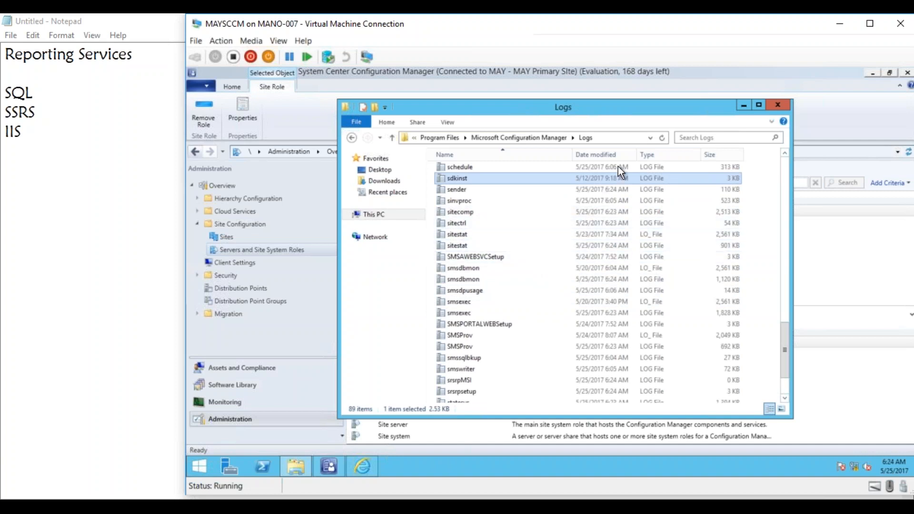
{"action": "left_click", "coordinate": [604, 154]}
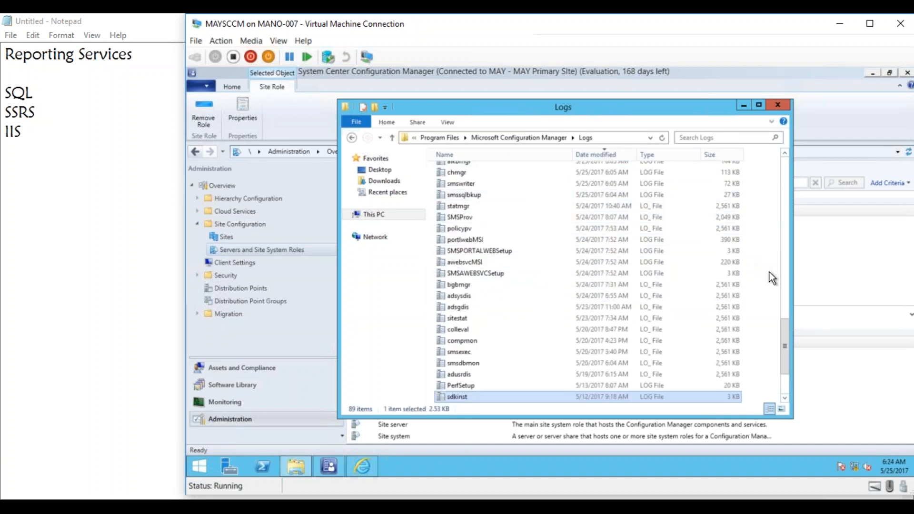
{"action": "left_click_drag", "start_coordinate": [781, 321], "coordinate": [779, 145]}
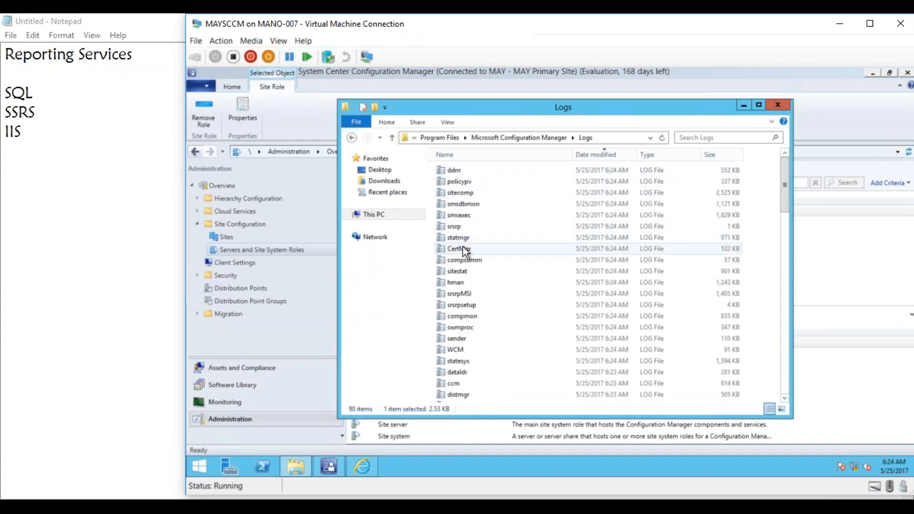
{"action": "left_click", "coordinate": [463, 257]}
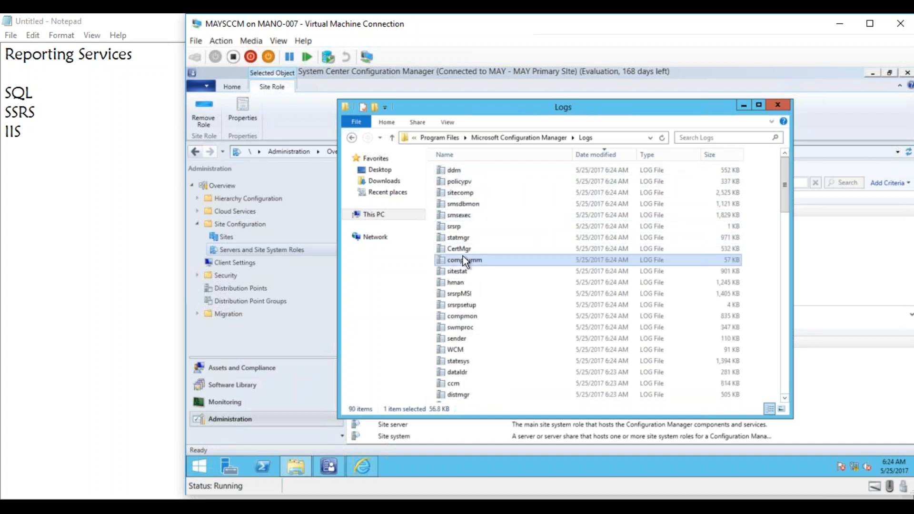
{"action": "left_click", "coordinate": [498, 155]}
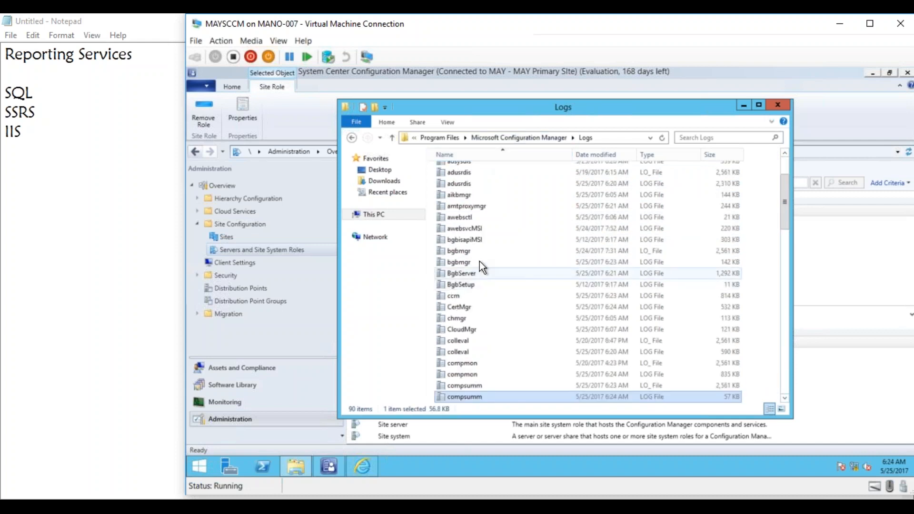
{"action": "key", "text": "s"}
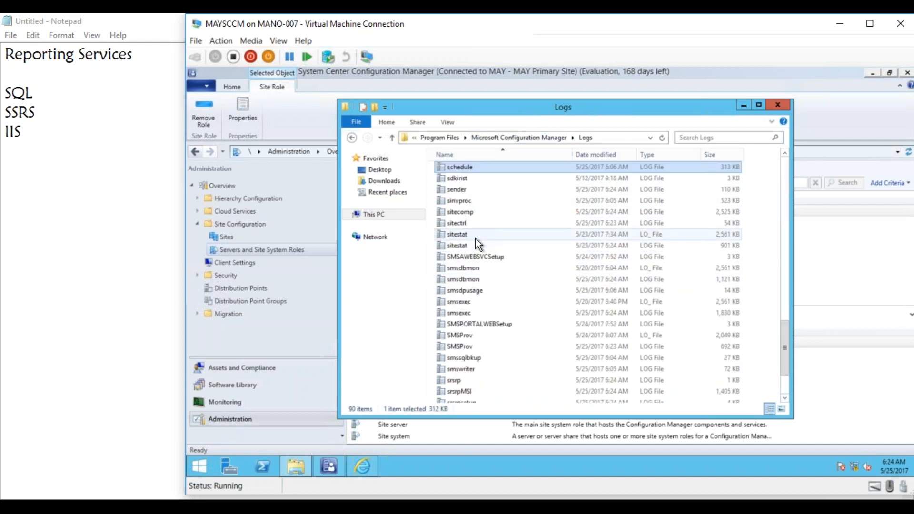
{"action": "left_click", "coordinate": [467, 391]}
{"action": "left_click", "coordinate": [784, 400]}
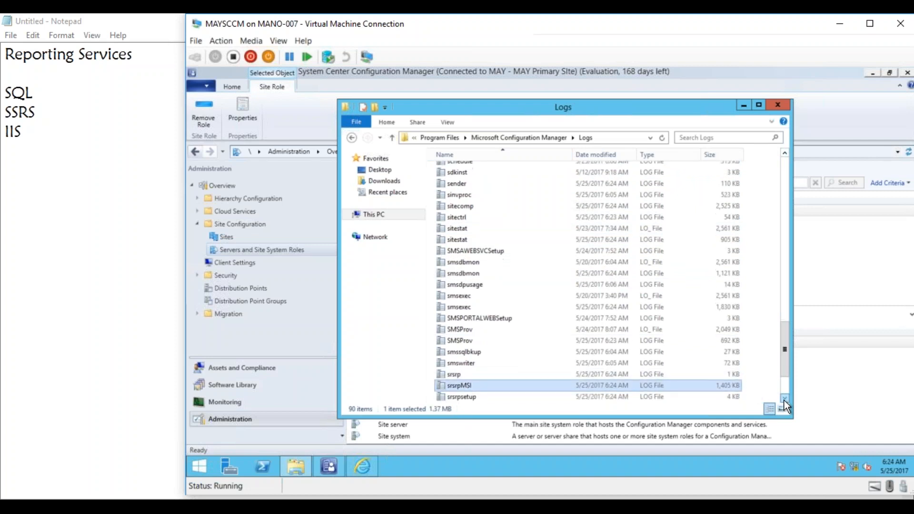
{"action": "left_click", "coordinate": [468, 363]}
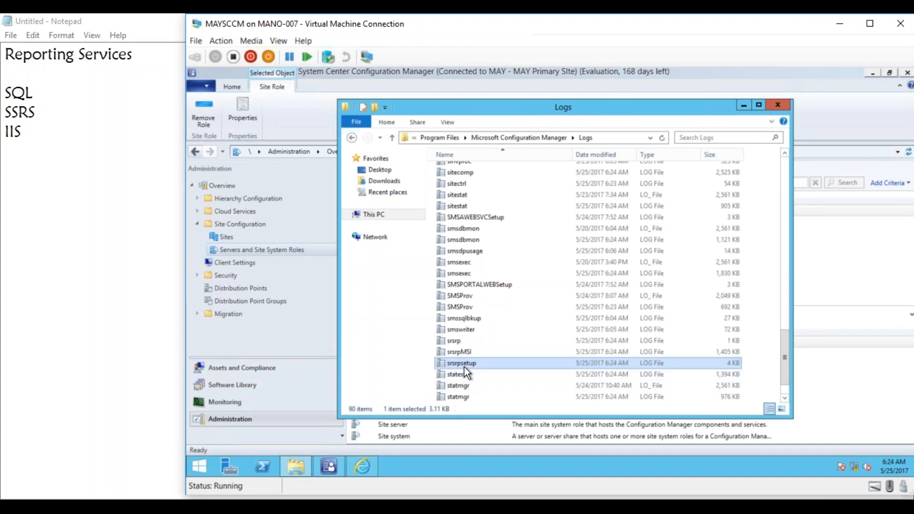
{"action": "double_click", "coordinate": [467, 365]}
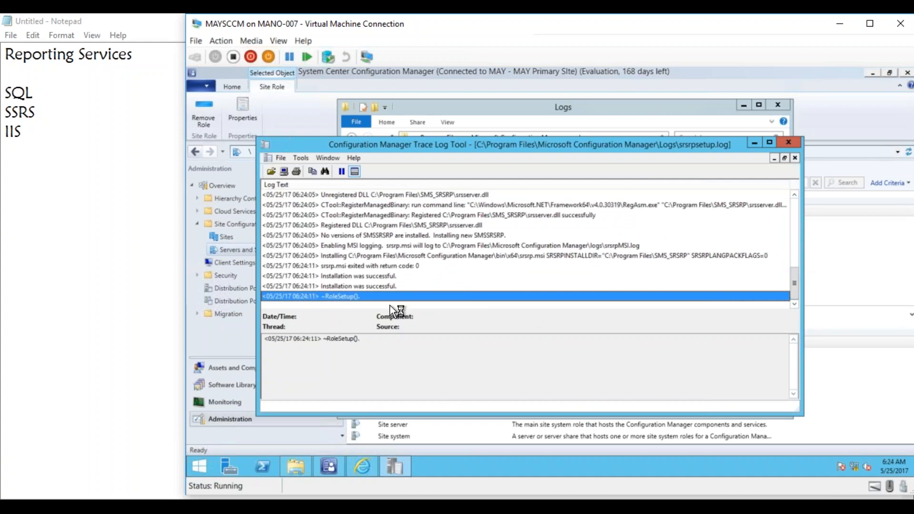
- Examine the srsrp.msi return code and final RoleSetup entries, close the log, and minimize the Logs folder window
{"action": "left_click", "coordinate": [346, 267]}
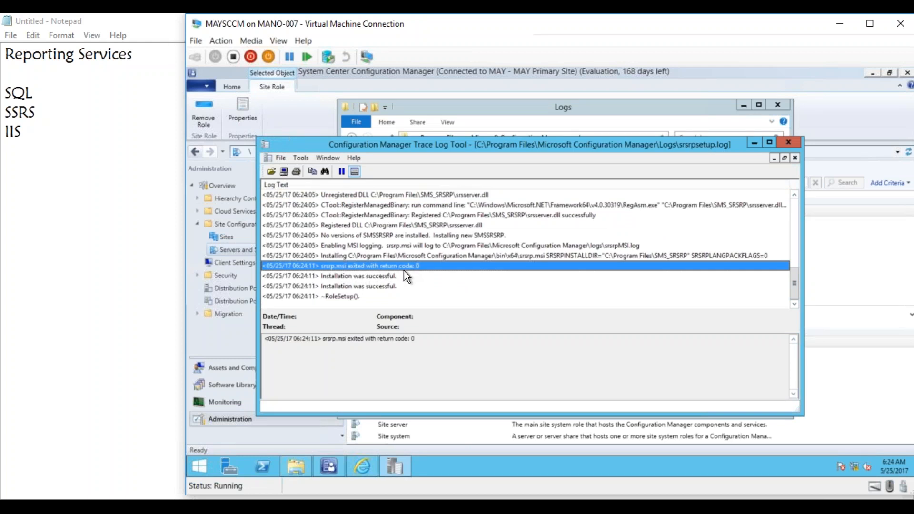
{"action": "left_click", "coordinate": [347, 297]}
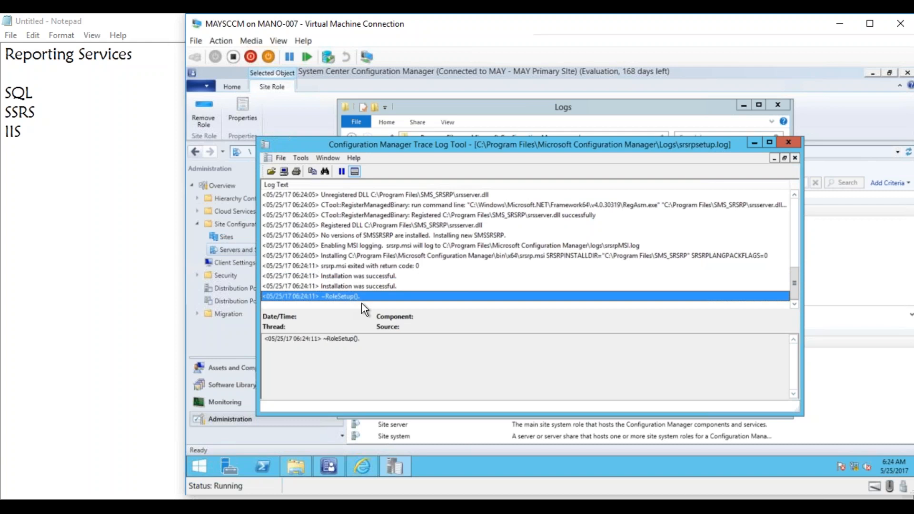
{"action": "left_click", "coordinate": [784, 145]}
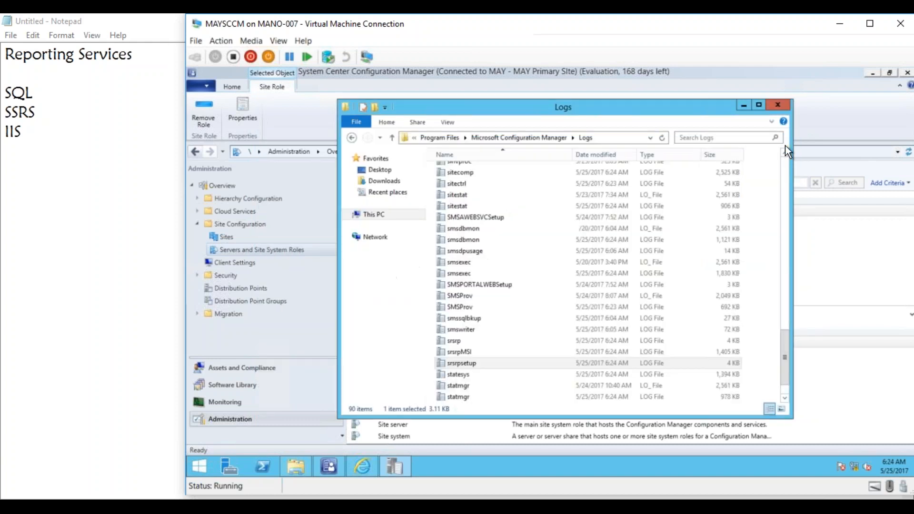
{"action": "left_click", "coordinate": [742, 104]}
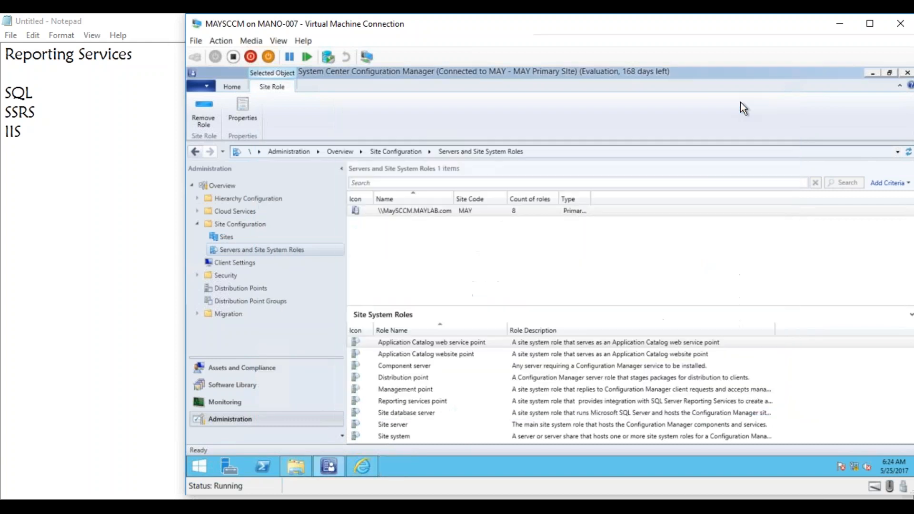
- In the Monitoring workspace, check the Reports list under Reporting and display the Reporting overview with its SQL Reporting Services links
{"action": "left_click", "coordinate": [237, 405]}
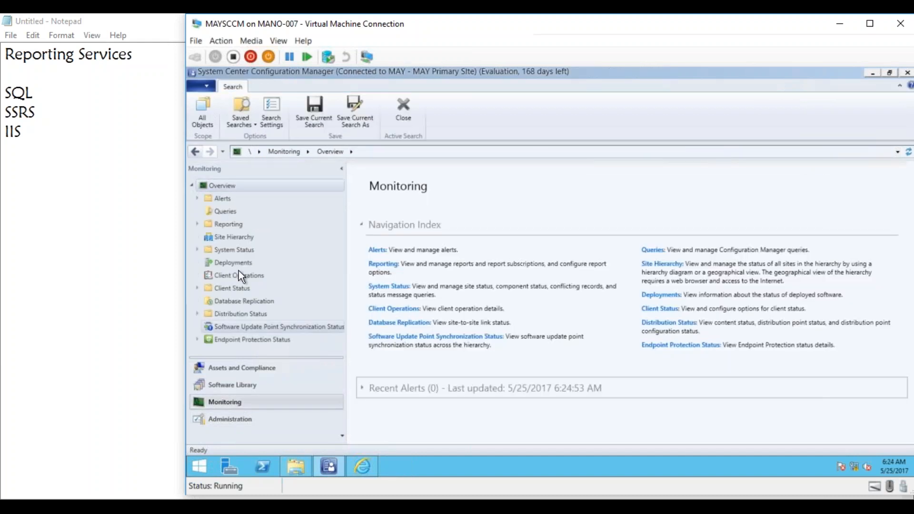
{"action": "left_click", "coordinate": [196, 223]}
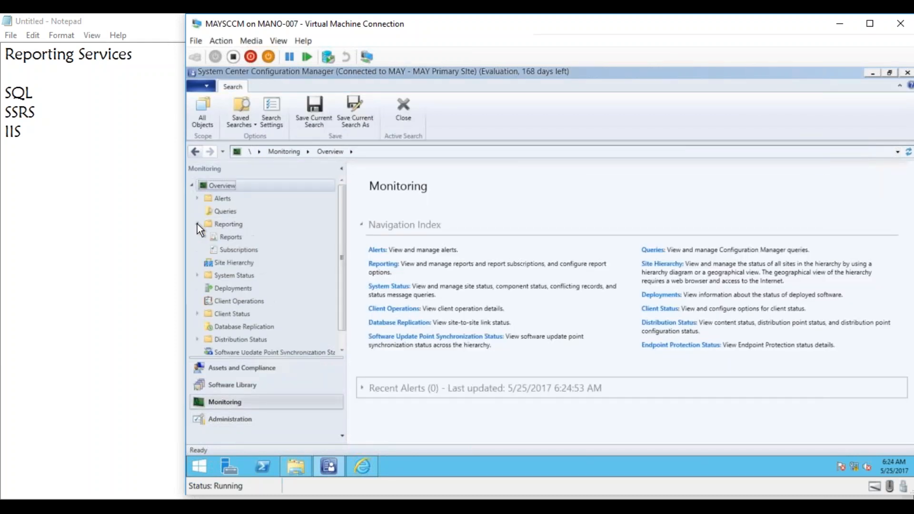
{"action": "left_click", "coordinate": [236, 239]}
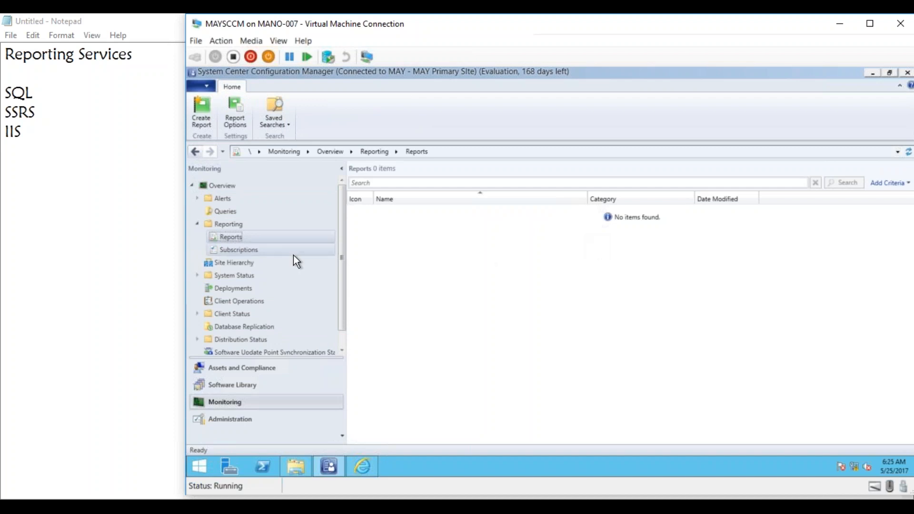
{"action": "left_click", "coordinate": [232, 223]}
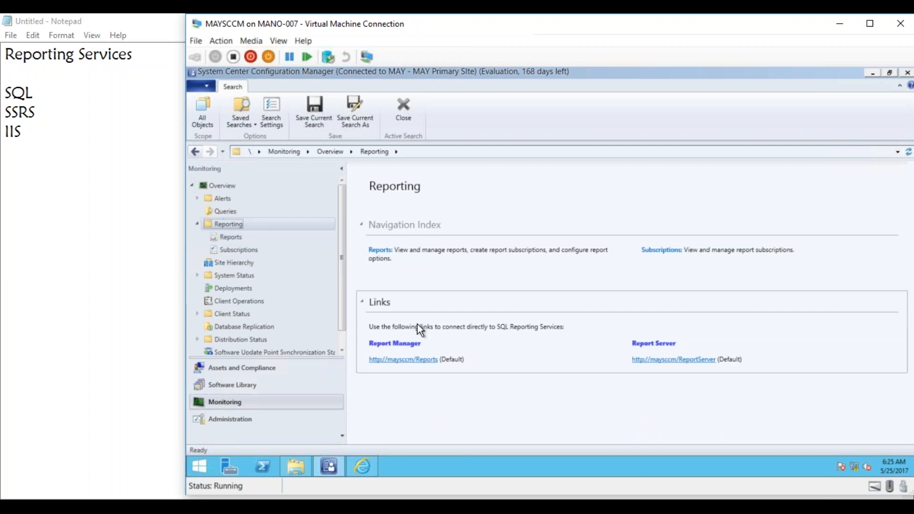
{"action": "left_click", "coordinate": [425, 362]}
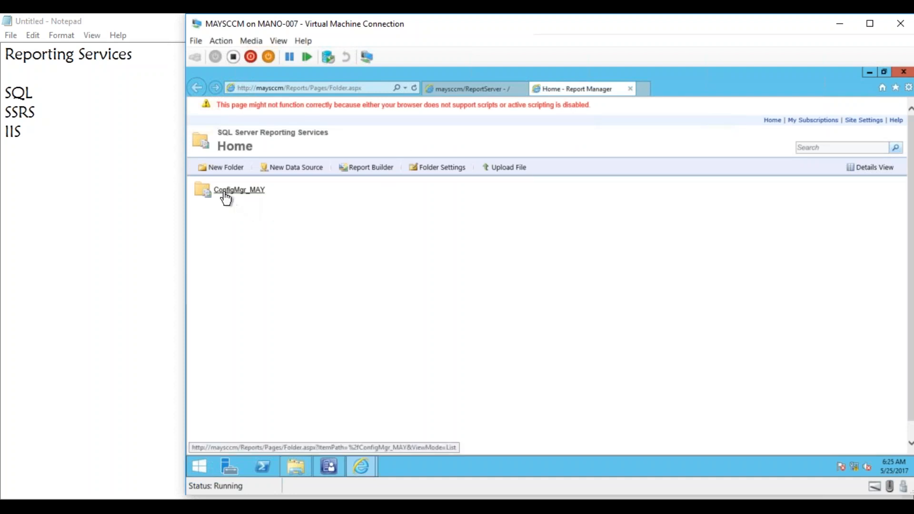
{"action": "left_click", "coordinate": [254, 198]}
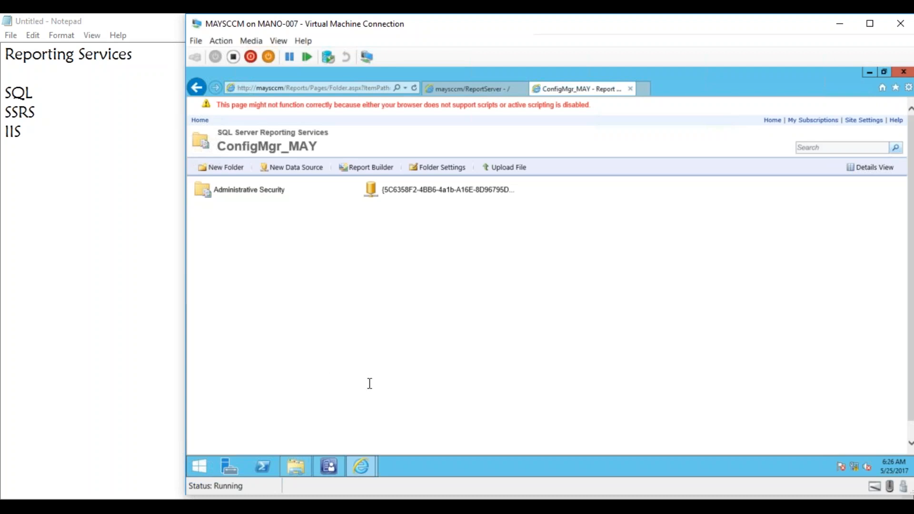
{"action": "left_click", "coordinate": [413, 87]}
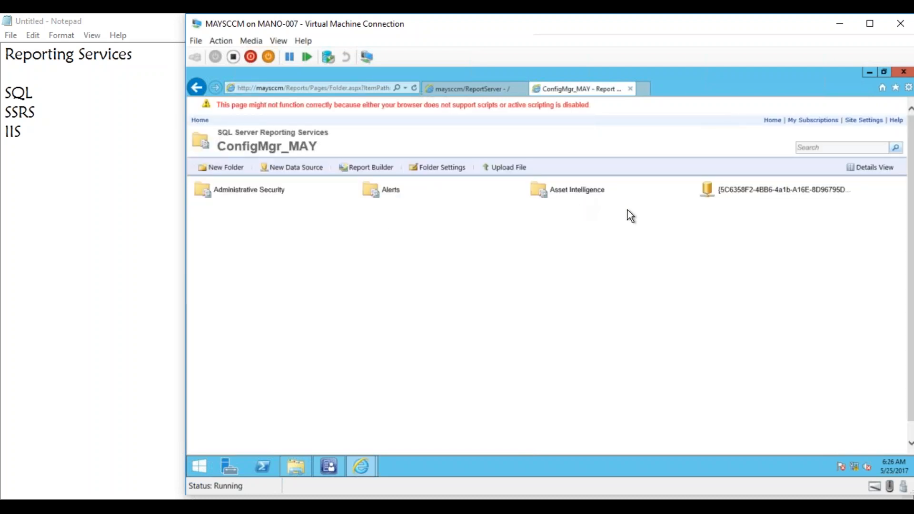
{"action": "left_click", "coordinate": [413, 87]}
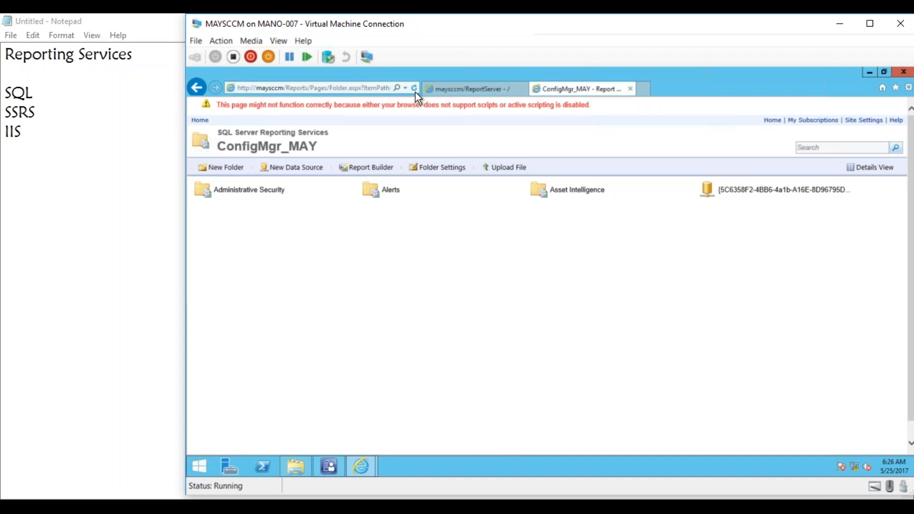
{"action": "left_click", "coordinate": [413, 88]}
- Check the Reports list in the Configuration Manager console again, and refresh the ConfigMgr_MAY folder in Report Manager
{"action": "left_click", "coordinate": [328, 466]}
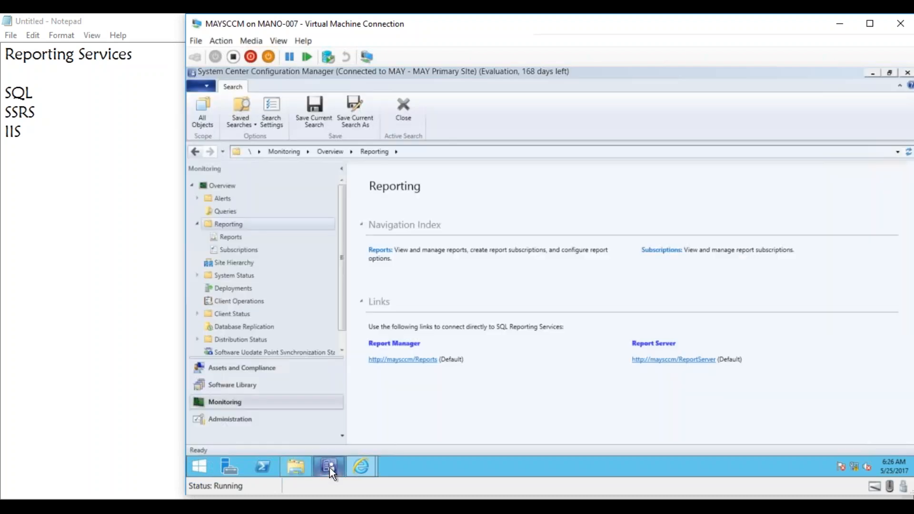
{"action": "left_click", "coordinate": [233, 234]}
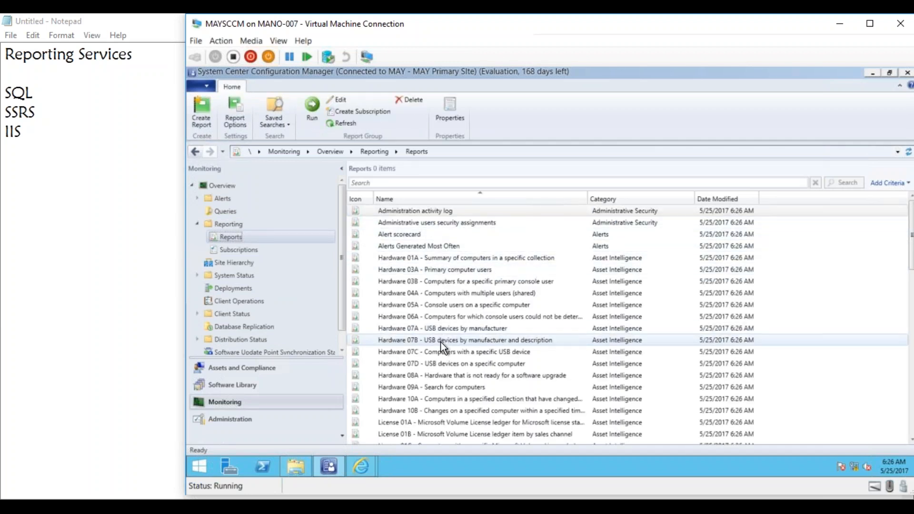
{"action": "mouse_move", "coordinate": [364, 464]}
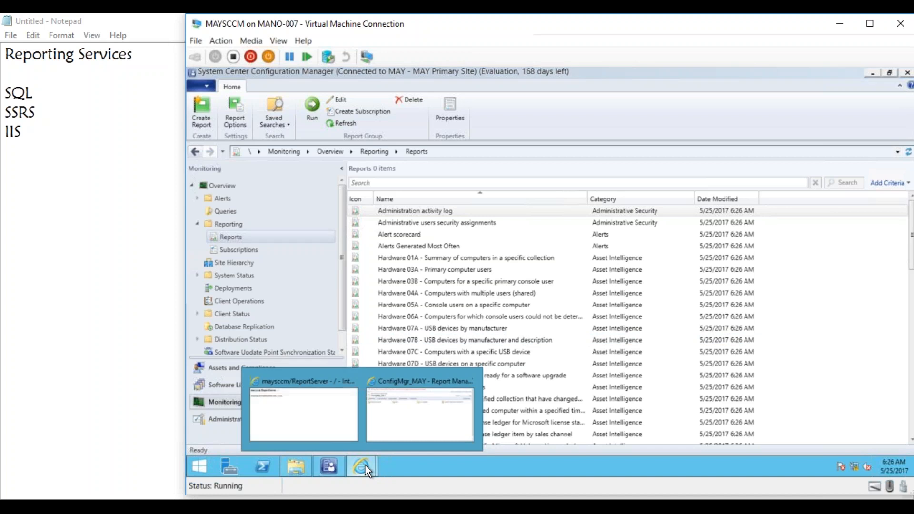
{"action": "left_click", "coordinate": [399, 426]}
{"action": "left_click", "coordinate": [413, 87]}
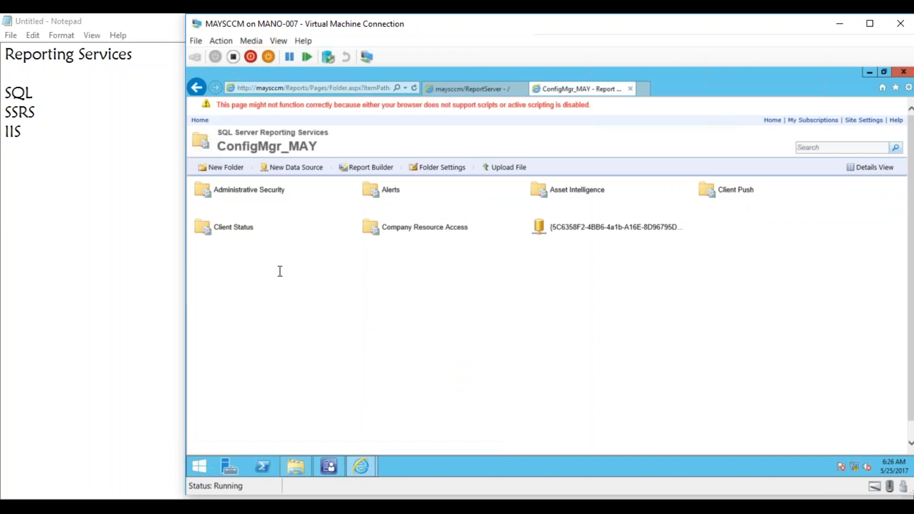
{"action": "left_click", "coordinate": [413, 88]}
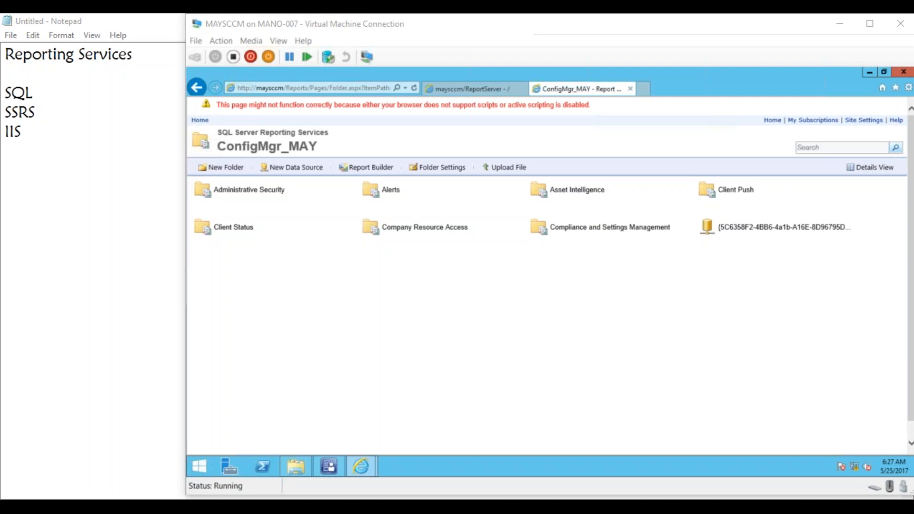
- Switch back to the Configuration Manager console and return to Servers and Site System Roles in the Administration workspace
{"action": "left_click", "coordinate": [322, 460]}
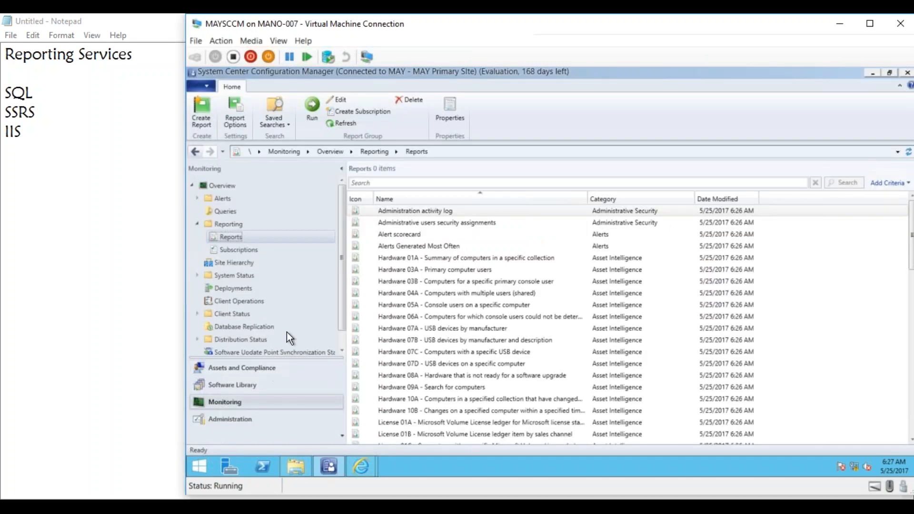
{"action": "scroll", "coordinate": [340, 338], "scroll_direction": "down", "scroll_amount": 1}
{"action": "left_click", "coordinate": [258, 422]}
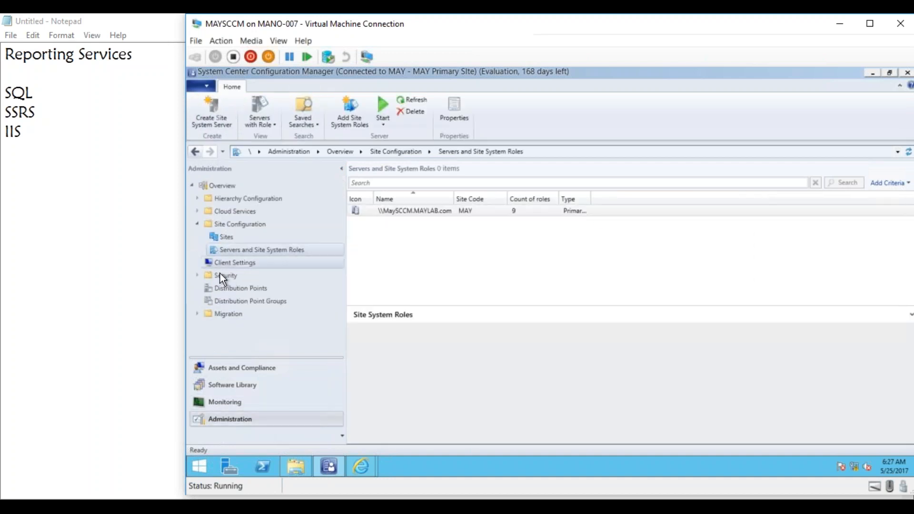
- Under Security in the Administration workspace, view the Administrative Users node and examine the list of built-in Security Roles
{"action": "left_click", "coordinate": [198, 275]}
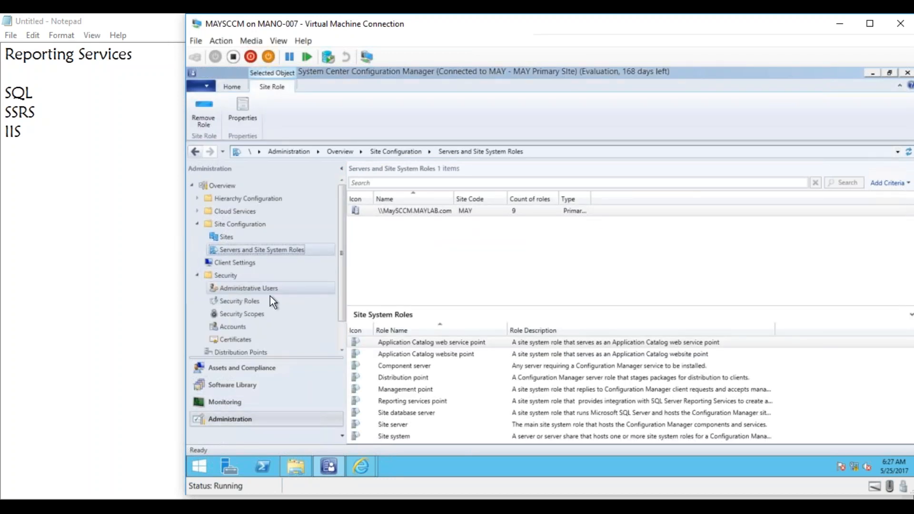
{"action": "left_click", "coordinate": [253, 289]}
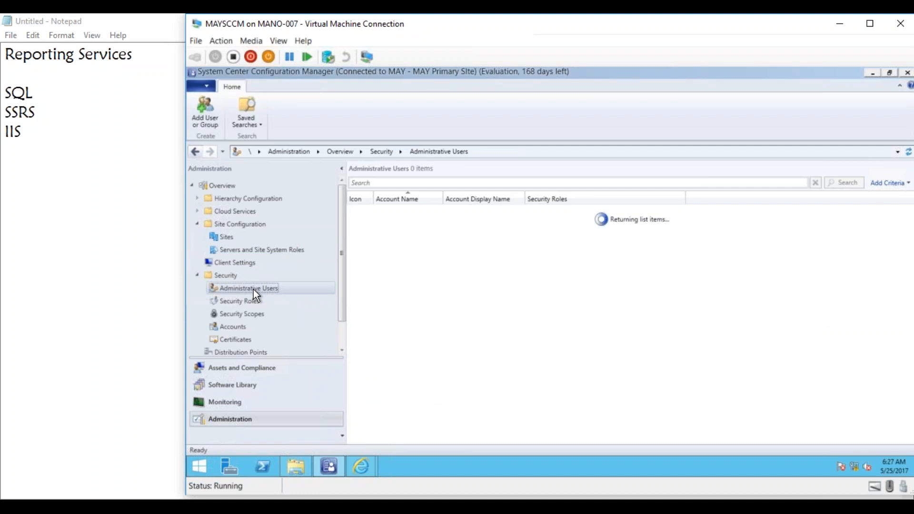
{"action": "left_click", "coordinate": [244, 303]}
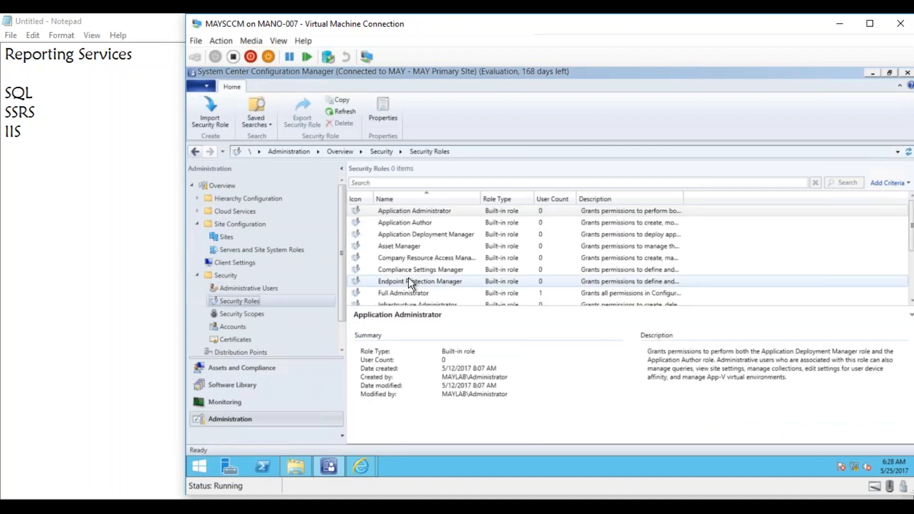
{"action": "left_click", "coordinate": [910, 301]}
{"action": "left_click", "coordinate": [910, 301]}
{"action": "left_click", "coordinate": [910, 301]}
{"action": "left_click", "coordinate": [910, 301]}
{"action": "left_click", "coordinate": [910, 301]}
{"action": "left_click", "coordinate": [910, 301]}
{"action": "left_click", "coordinate": [910, 301]}
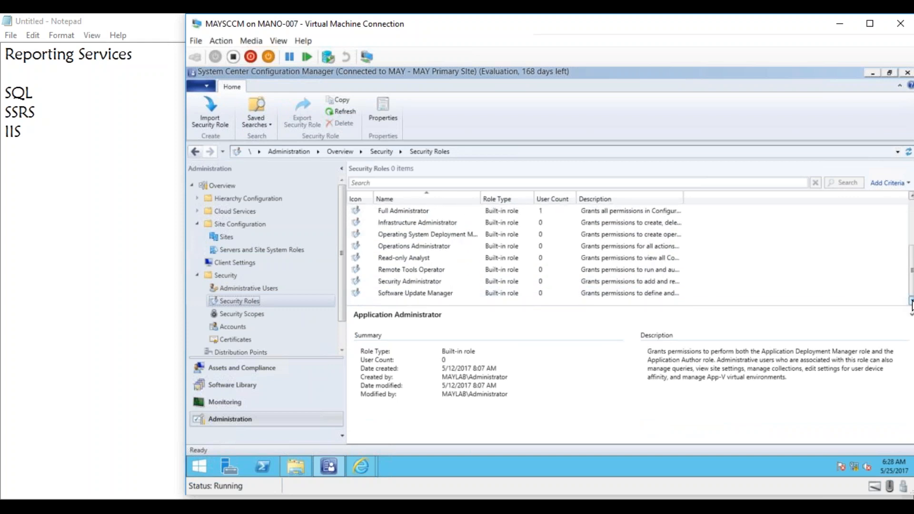
{"action": "left_click_drag", "start_coordinate": [910, 269], "coordinate": [906, 227]}
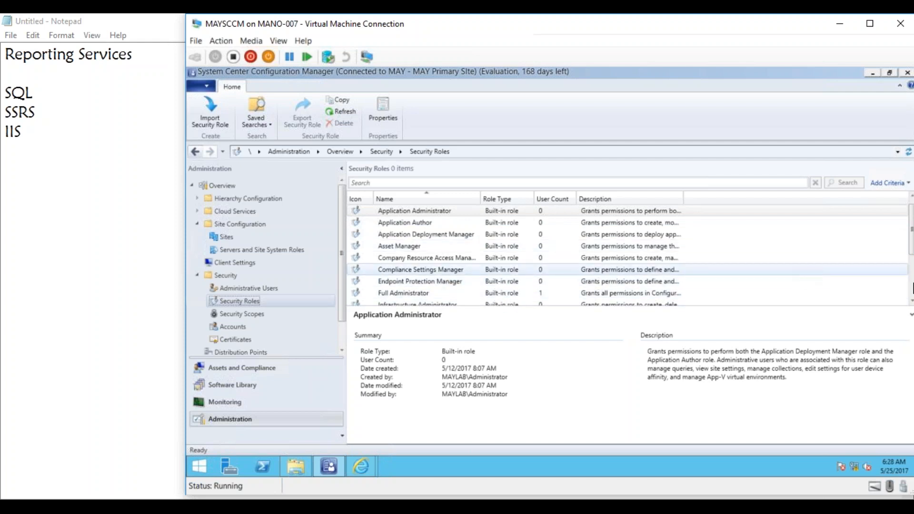
{"action": "left_click", "coordinate": [910, 301]}
{"action": "left_click", "coordinate": [911, 301]}
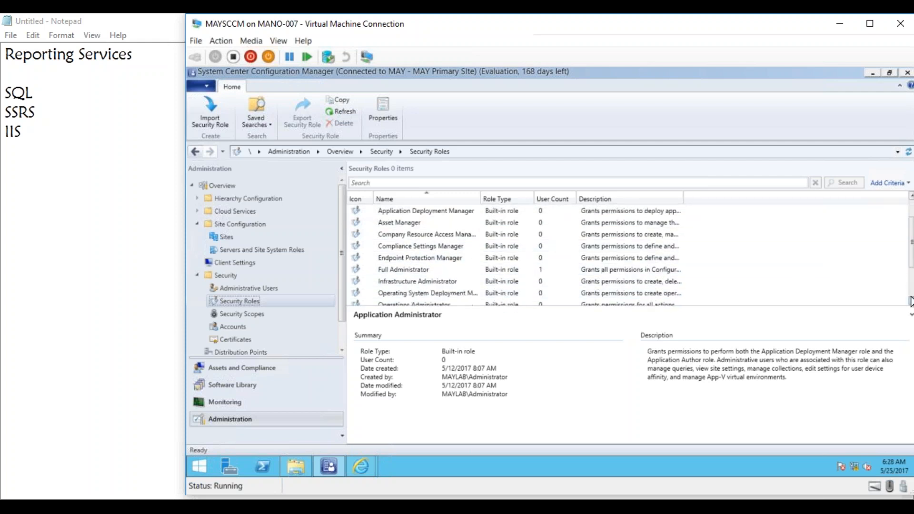
- Widen the Description column of the Security Roles list and review what each role grants
{"action": "left_click_drag", "start_coordinate": [683, 199], "coordinate": [780, 199]}
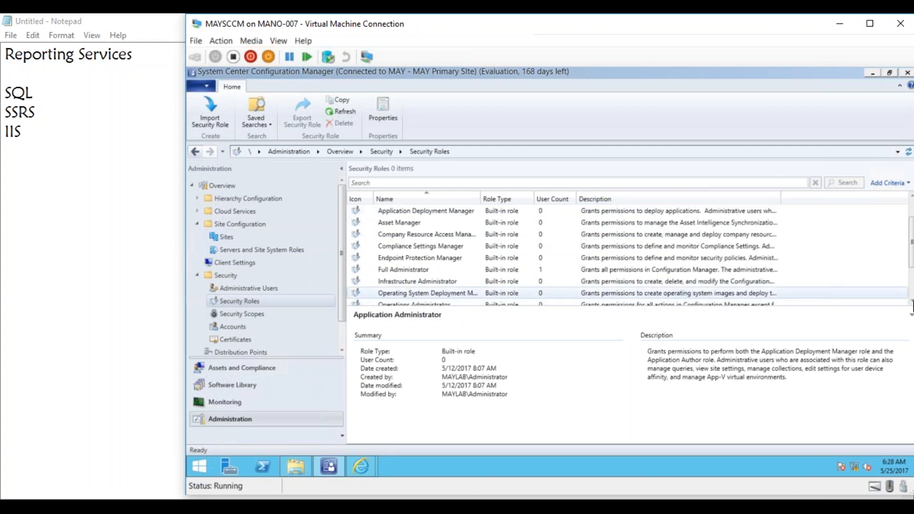
{"action": "left_click", "coordinate": [911, 303]}
{"action": "left_click", "coordinate": [911, 302]}
{"action": "left_click", "coordinate": [910, 303]}
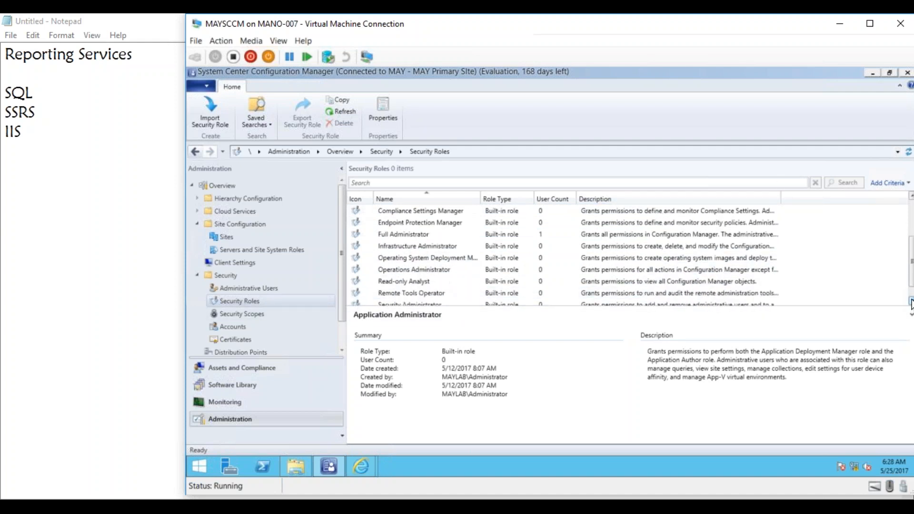
- Open the Read-only Analyst role's properties, examine its administrative users and its Read and Run Report permissions, and close them without changes
{"action": "left_click", "coordinate": [720, 282]}
{"action": "double_click", "coordinate": [407, 281]}
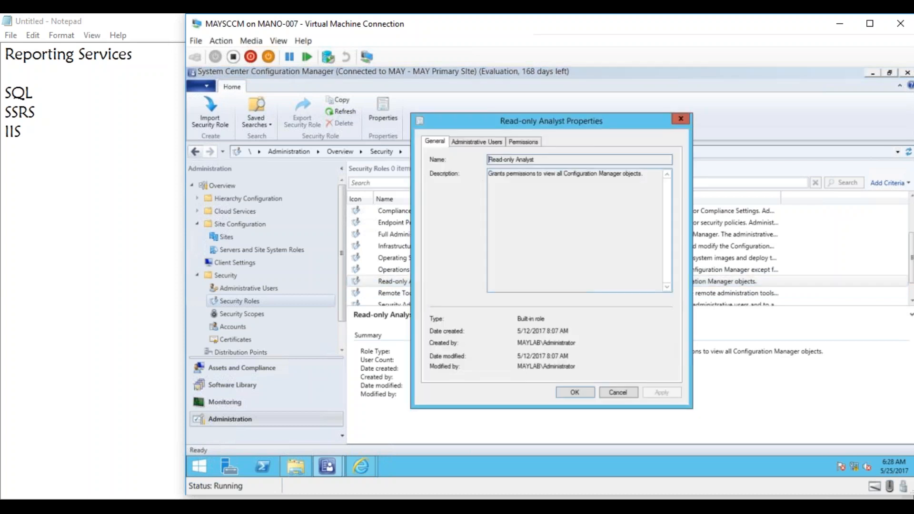
{"action": "left_click", "coordinate": [484, 141]}
{"action": "left_click", "coordinate": [517, 143]}
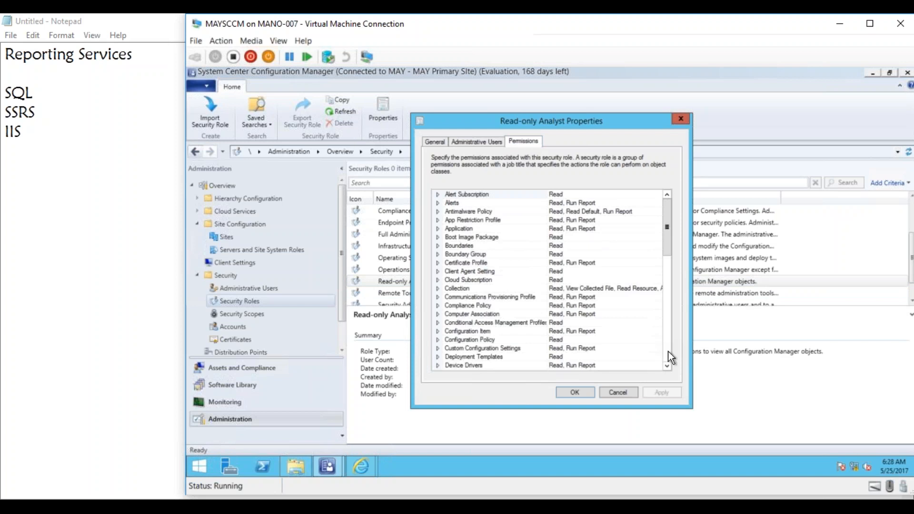
{"action": "left_click", "coordinate": [667, 366]}
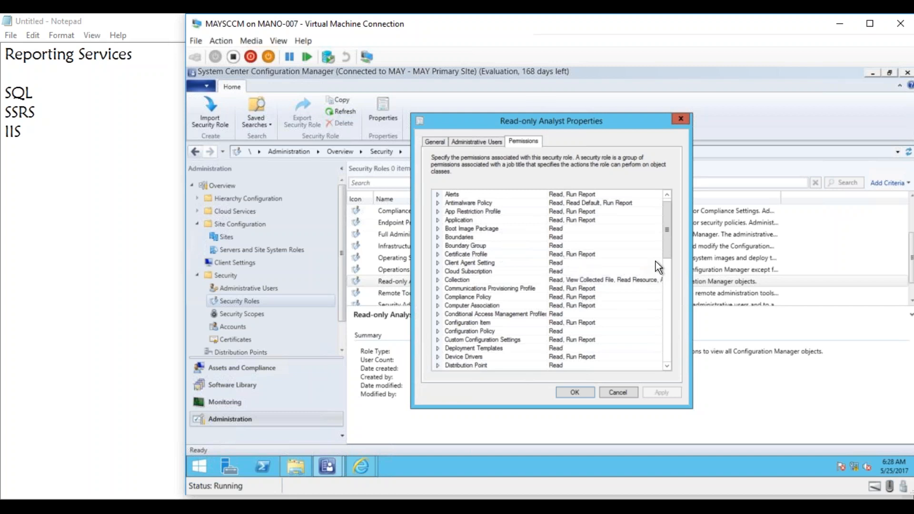
{"action": "mouse_move", "coordinate": [668, 250]}
{"action": "left_mouse_down"}
{"action": "mouse_move", "coordinate": [666, 361]}
{"action": "mouse_move", "coordinate": [661, 235]}
{"action": "left_mouse_up"}
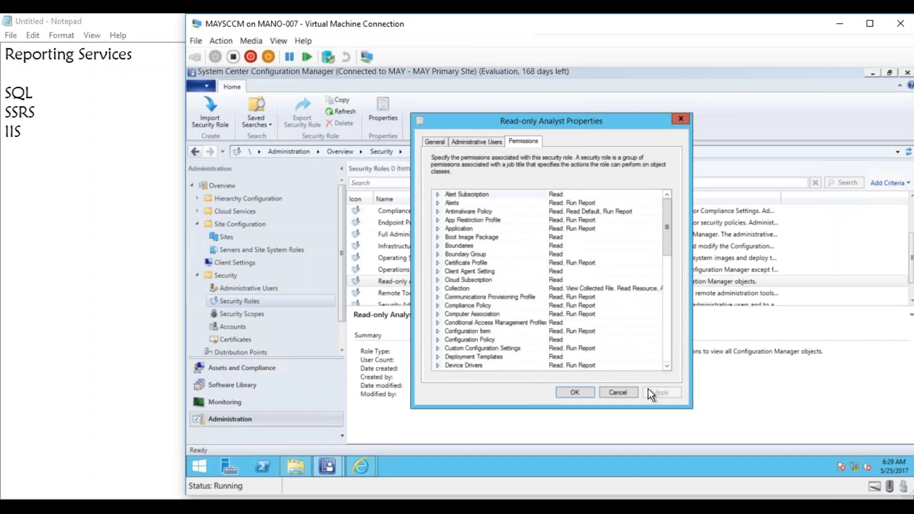
{"action": "left_click", "coordinate": [627, 393]}
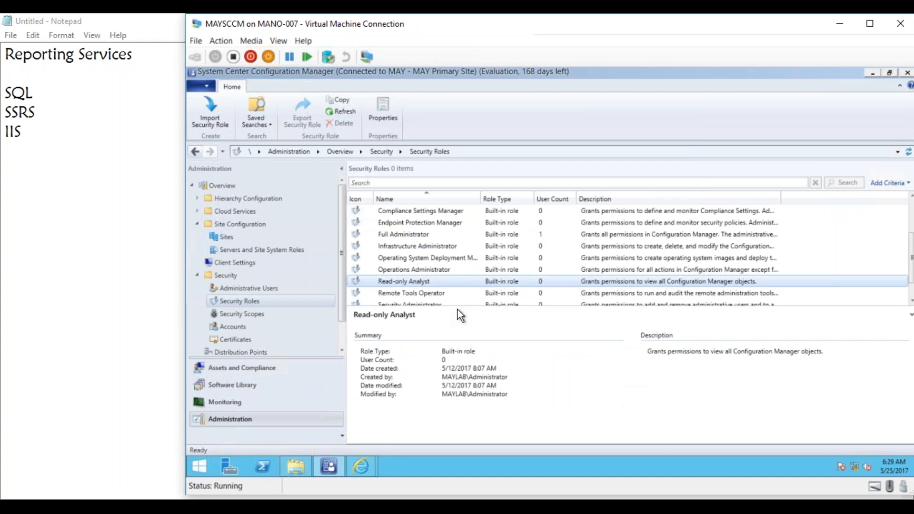
- Return to Administrative Users, check the existing account's assigned security roles, and look at the option for adding a user or group
{"action": "left_click", "coordinate": [245, 288]}
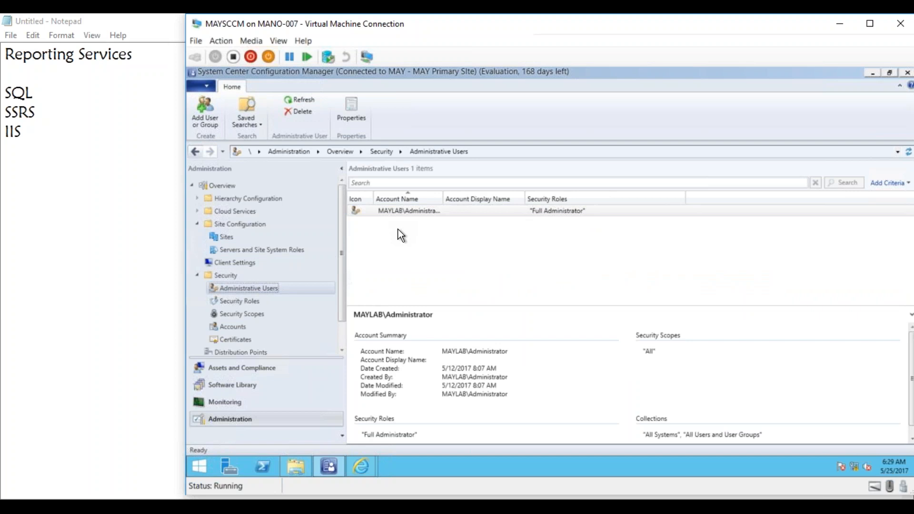
{"action": "left_click", "coordinate": [555, 213]}
{"action": "right_click", "coordinate": [269, 290]}
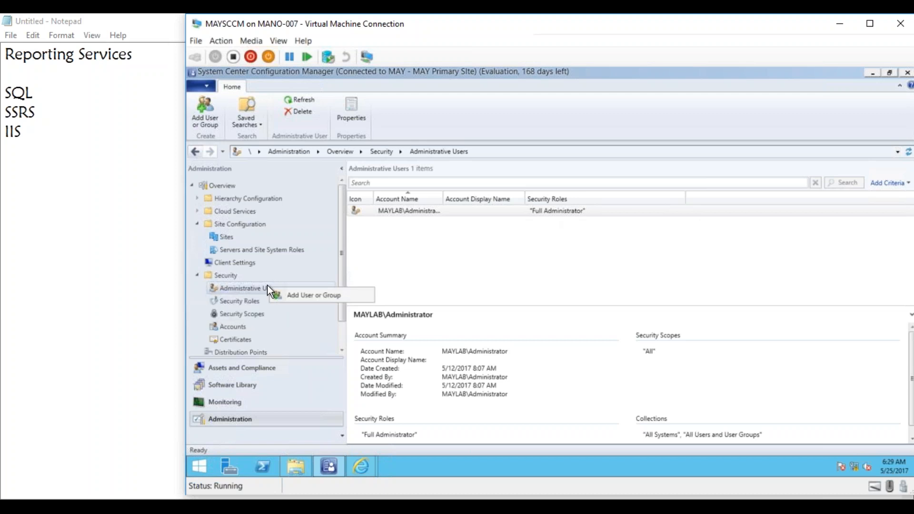
{"action": "left_click", "coordinate": [427, 466]}
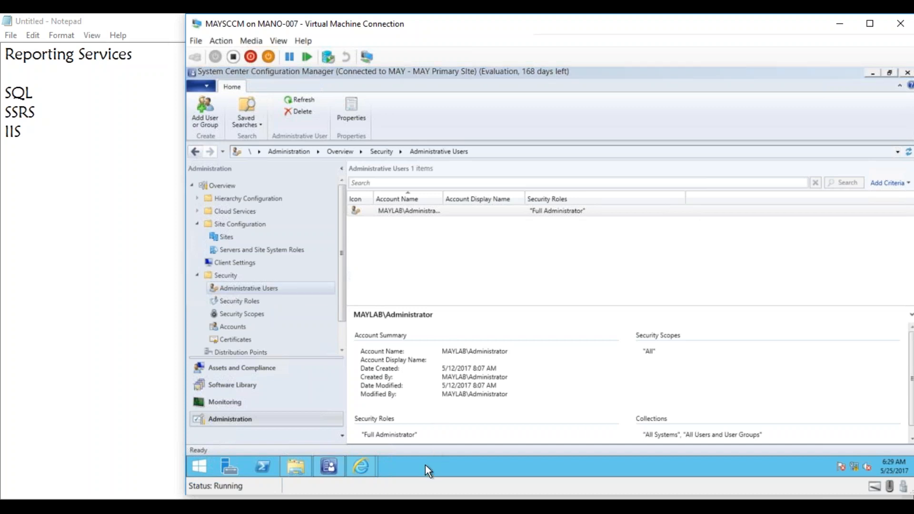
- Switch to Hyper-V Manager and connect to the MAYDC virtual machine
{"action": "left_click", "coordinate": [160, 476]}
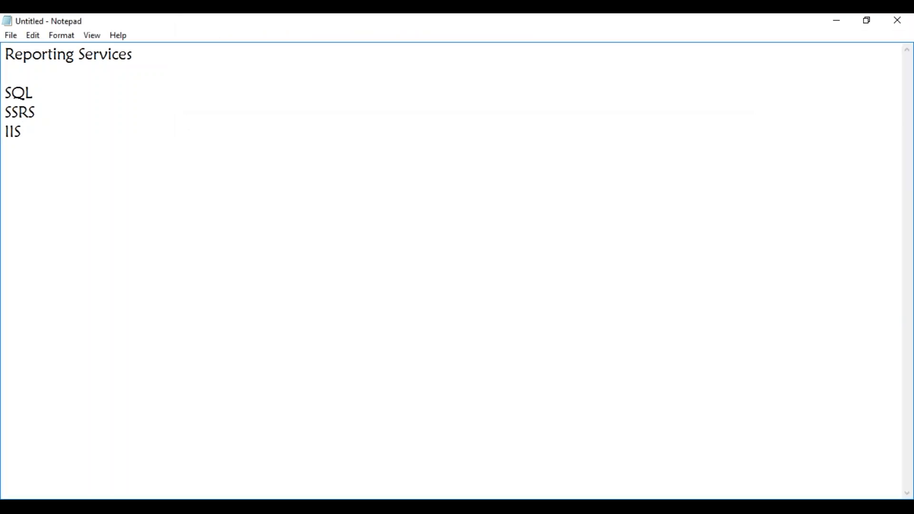
{"action": "key", "text": "alt+Tab"}
{"action": "left_click", "coordinate": [143, 507]}
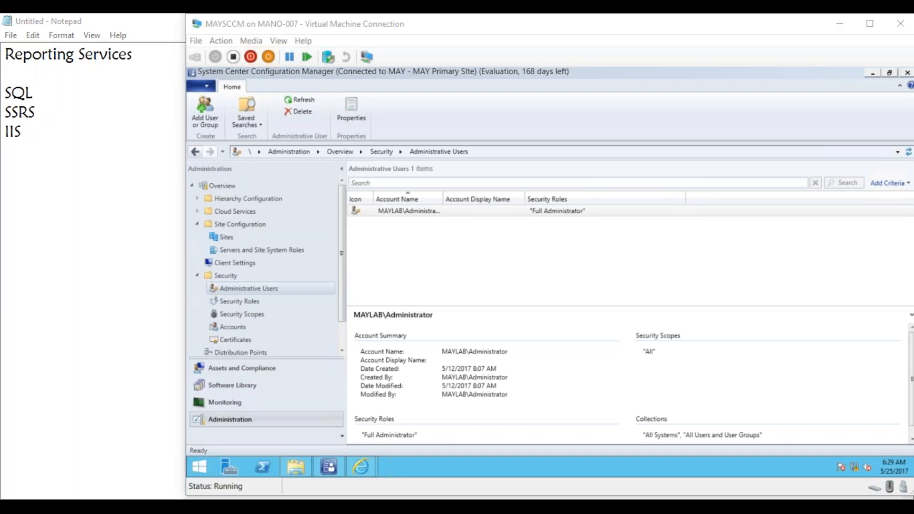
{"action": "left_click", "coordinate": [176, 137]}
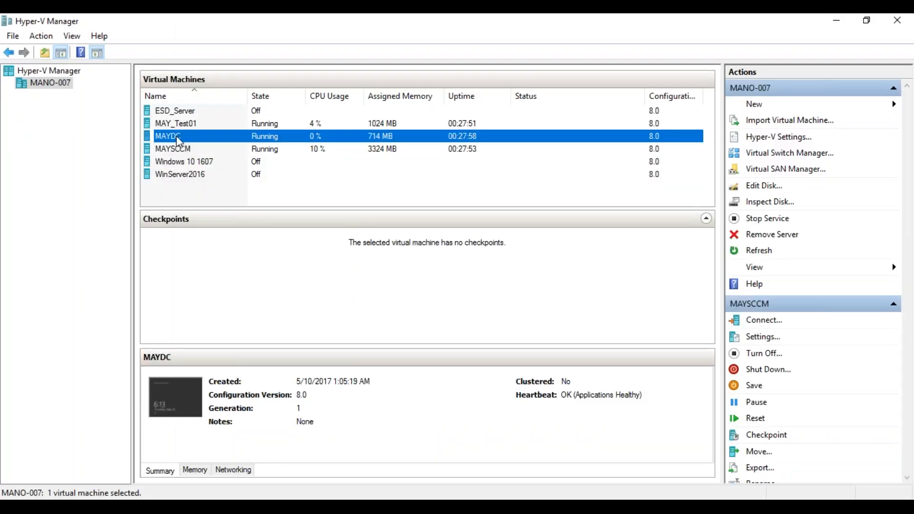
{"action": "right_click", "coordinate": [176, 136]}
{"action": "left_click", "coordinate": [209, 145]}
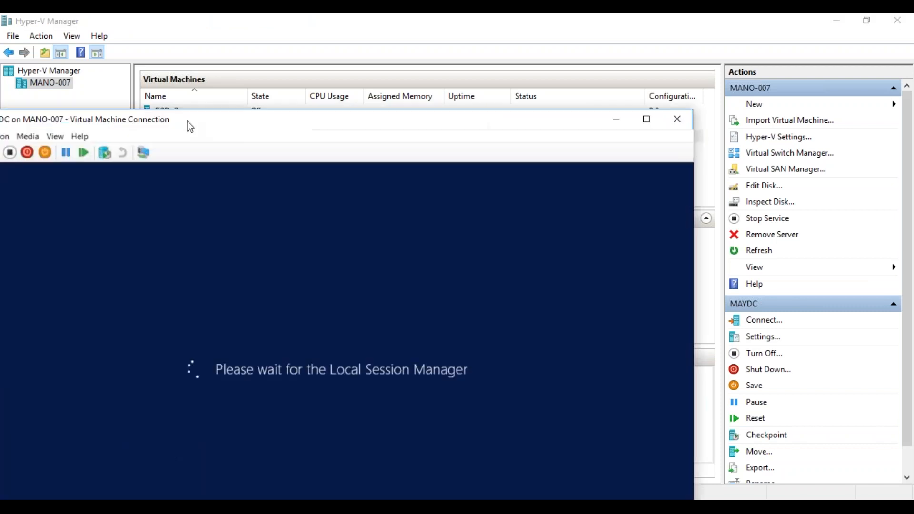
{"action": "left_click_drag", "start_coordinate": [187, 126], "coordinate": [371, 14]}
- Sign in to MAYDC with the domain administrator account by entering its password
{"action": "left_click", "coordinate": [326, 204]}
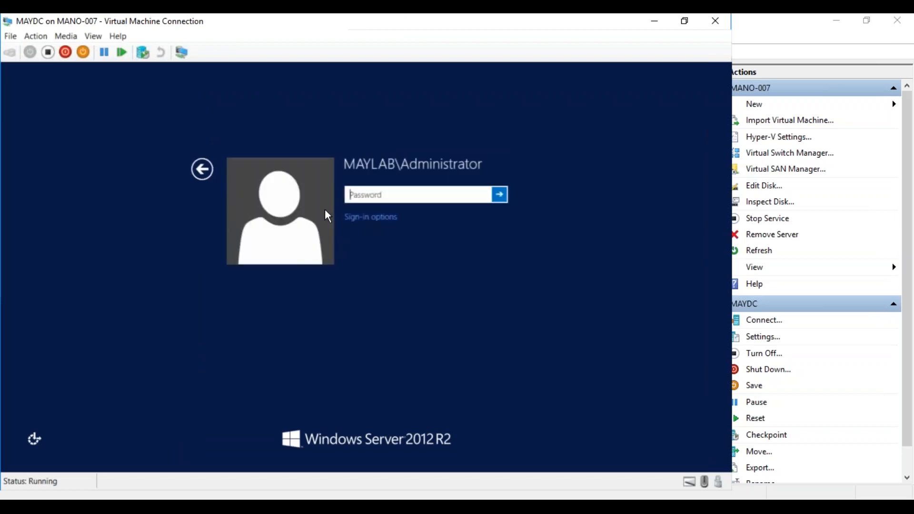
{"action": "type", "text": "Pa$$w0rd"}
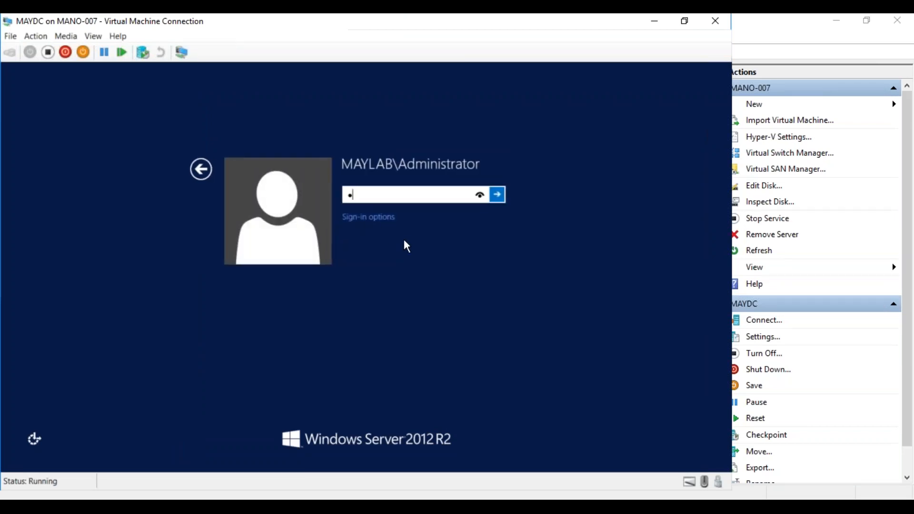
{"action": "key", "text": "Return"}
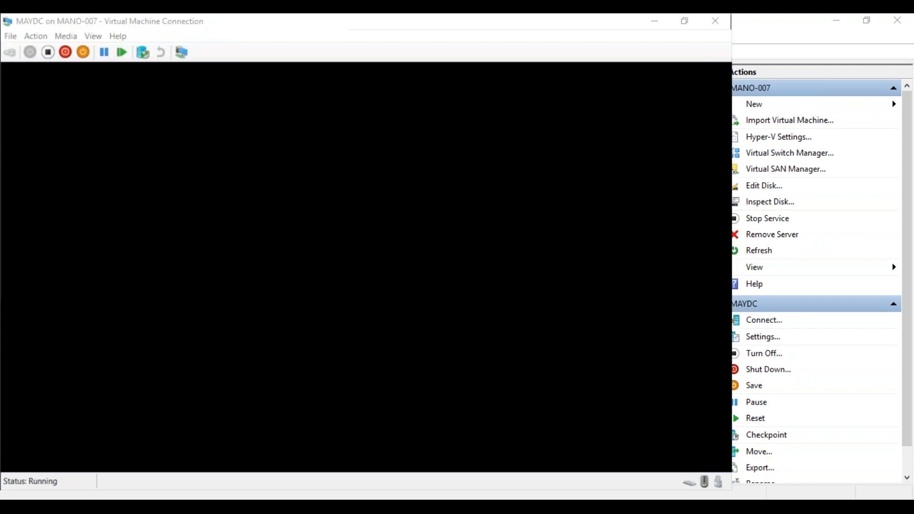
- Switch back to MAYSCCM, refresh the ConfigMgr_MAY folder in Report Manager to check the deployed report folders, and minimize the browser
{"action": "mouse_move", "coordinate": [180, 507]}
{"action": "left_click", "coordinate": [162, 464]}
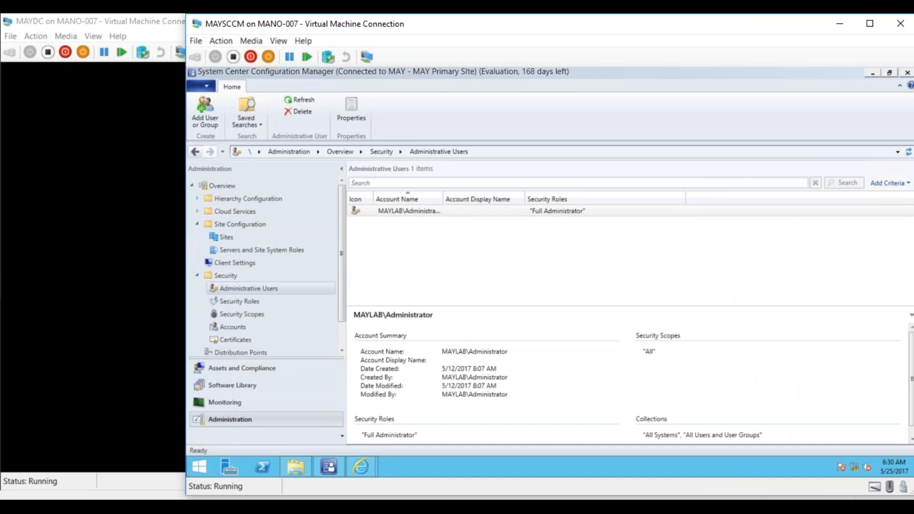
{"action": "mouse_move", "coordinate": [365, 472]}
{"action": "left_click", "coordinate": [398, 429]}
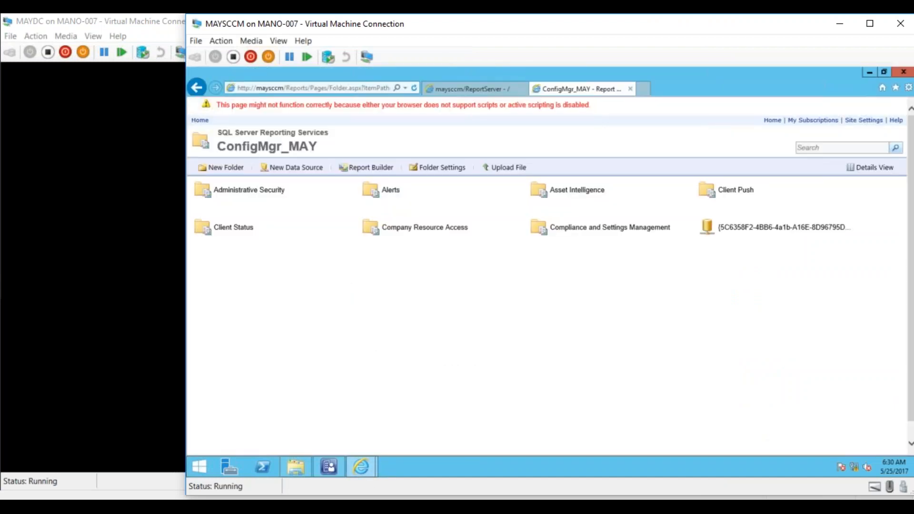
{"action": "left_click", "coordinate": [413, 88]}
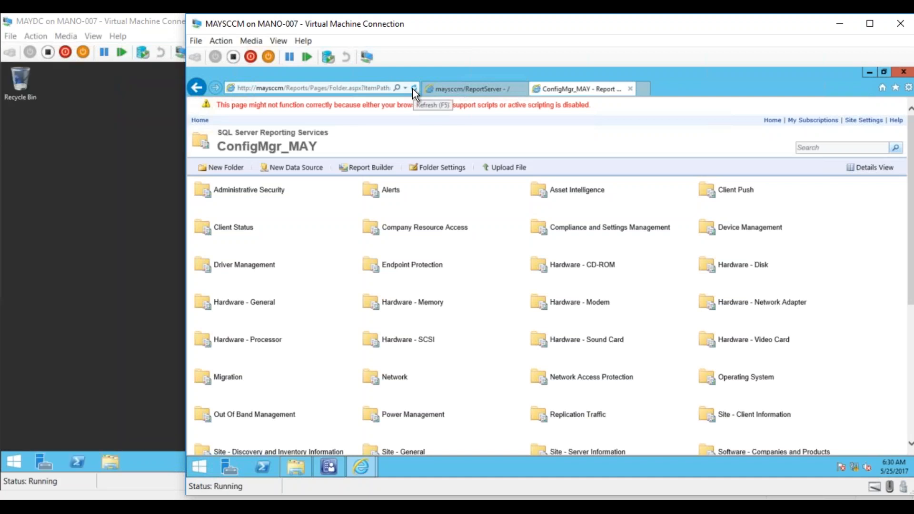
{"action": "left_click_drag", "start_coordinate": [908, 270], "coordinate": [910, 202]}
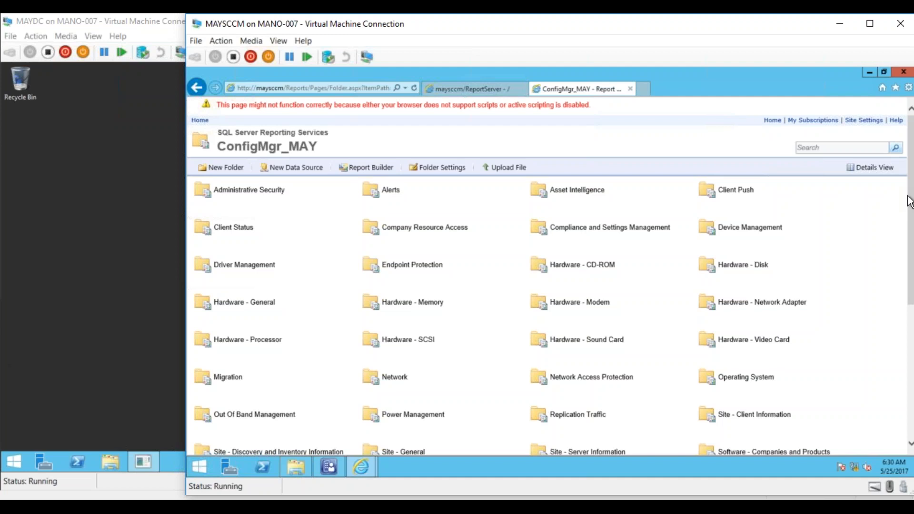
{"action": "left_click", "coordinate": [870, 72]}
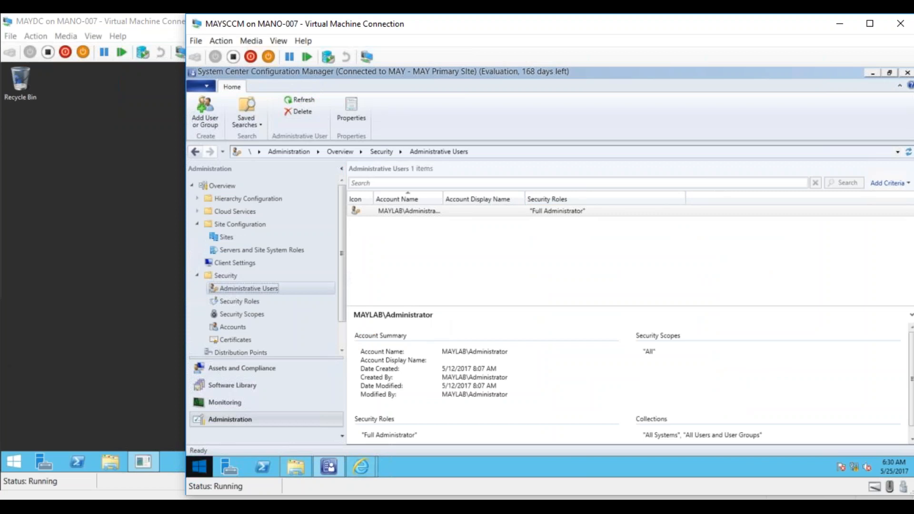
- Switch to the MAYDC virtual machine and close its Shutdown Event Tracker dialog
{"action": "left_click", "coordinate": [133, 416]}
{"action": "left_click", "coordinate": [379, 313]}
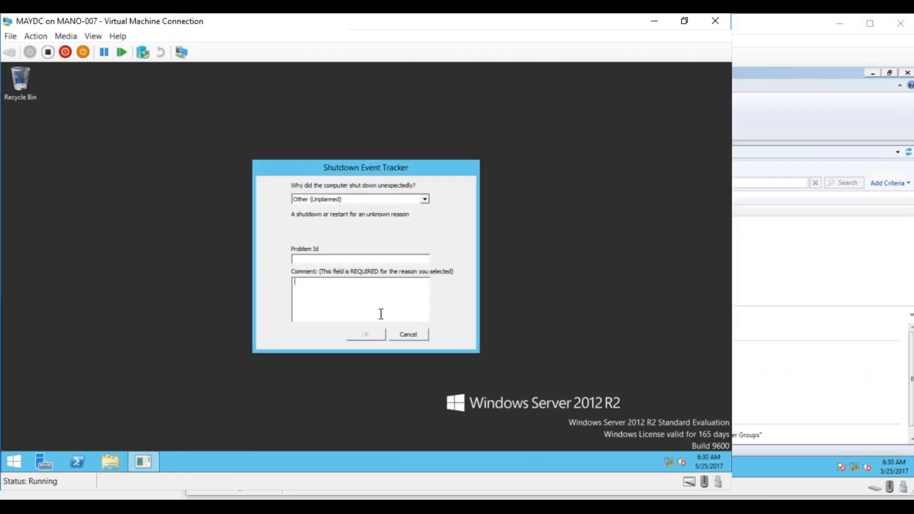
{"action": "left_click", "coordinate": [380, 335]}
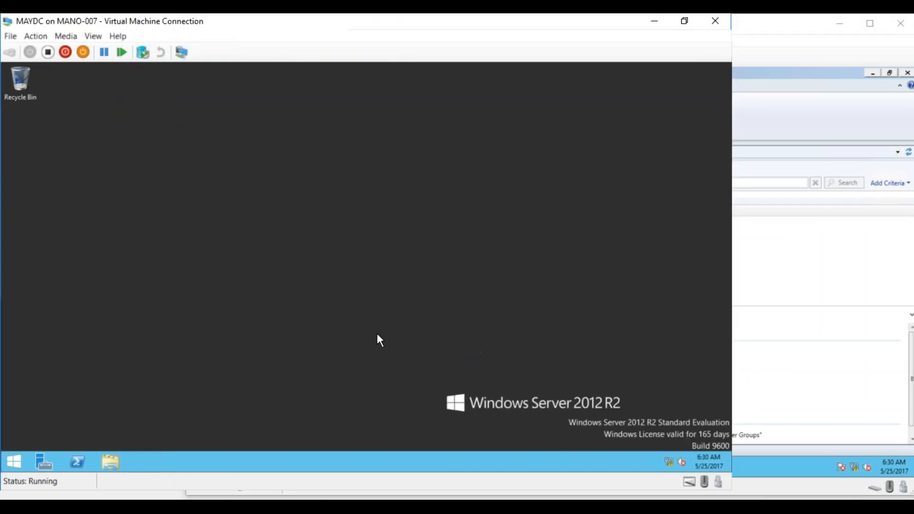
- Launch Active Directory Users and Computers on MAYDC with dsa.msc and collapse the System container under MAYLAB.com
{"action": "left_click", "coordinate": [14, 462]}
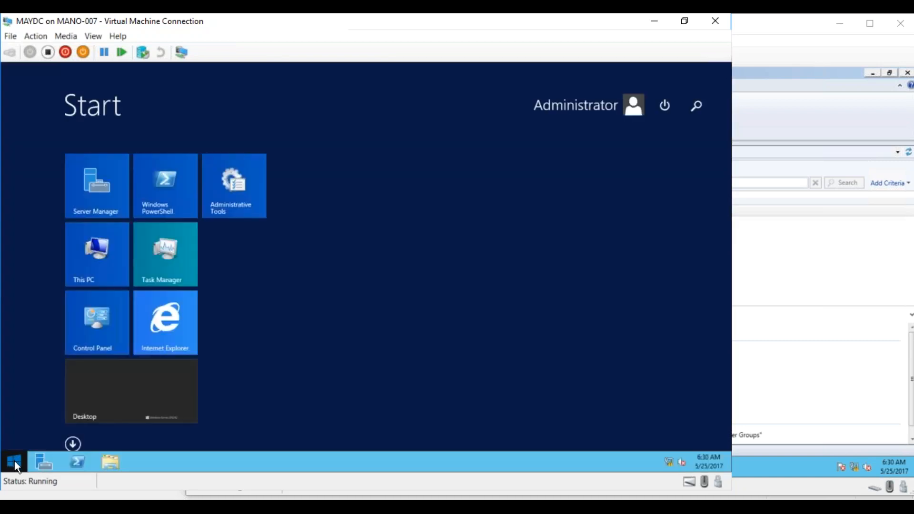
{"action": "type", "text": "dsa"}
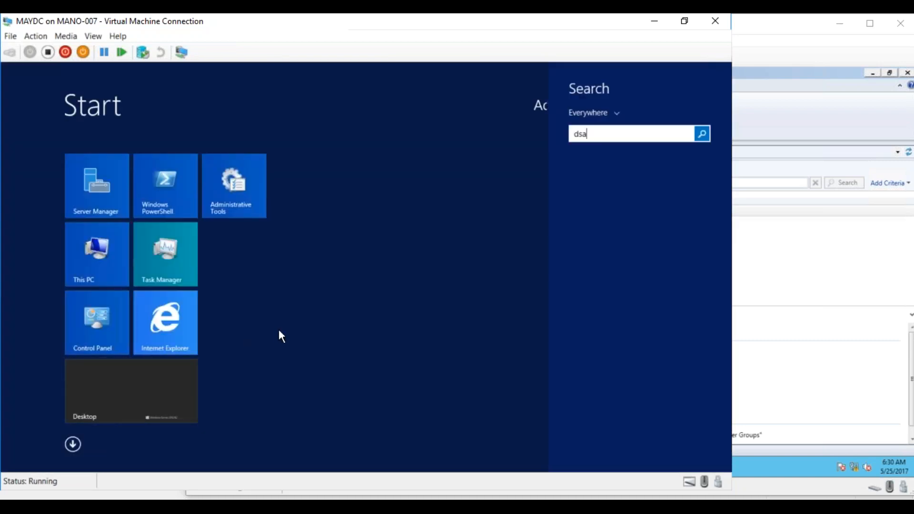
{"action": "type", "text": ".msc"}
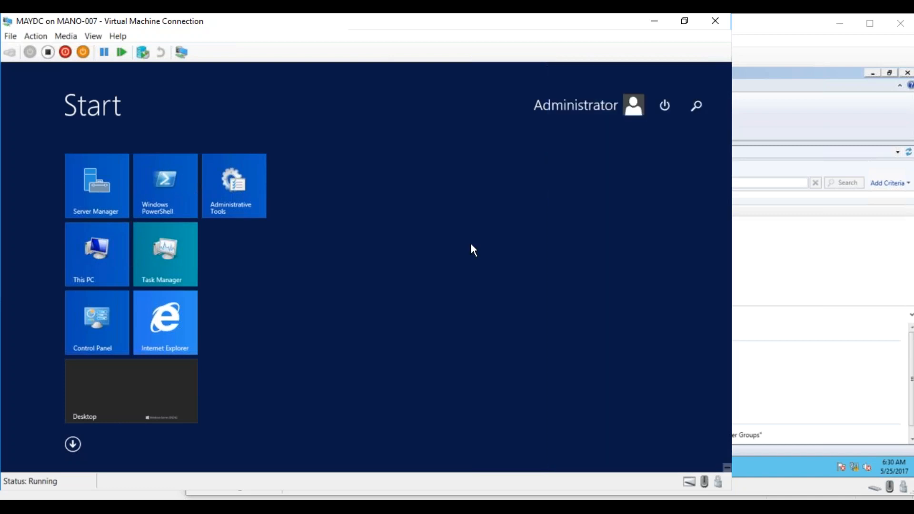
{"action": "key", "text": "super"}
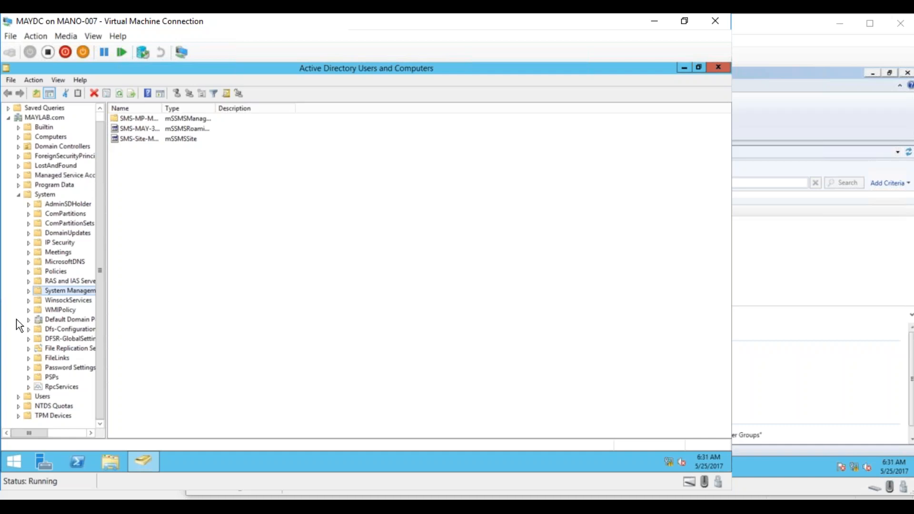
{"action": "left_click", "coordinate": [19, 194]}
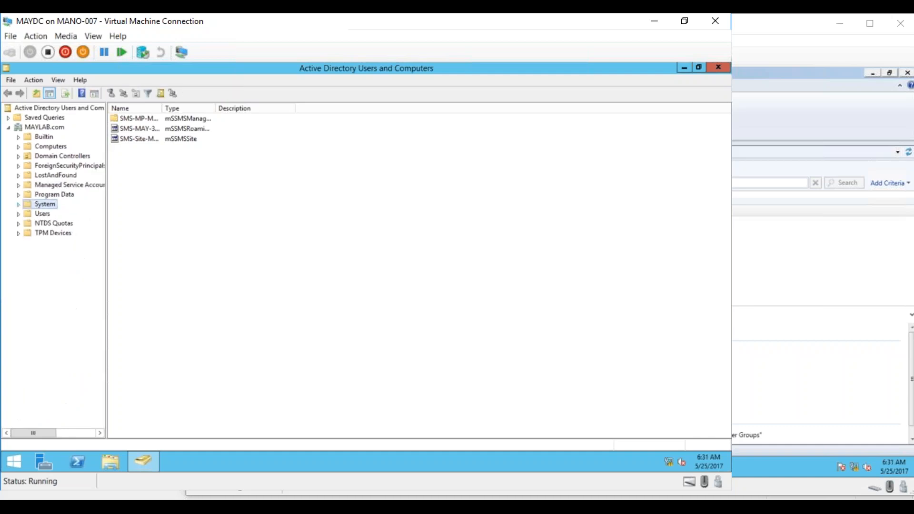
{"action": "left_click", "coordinate": [44, 213]}
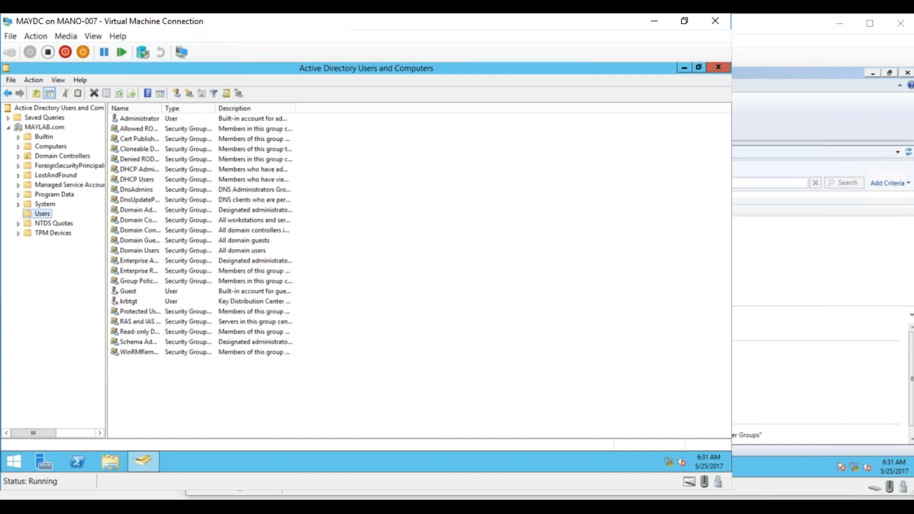
{"action": "right_click", "coordinate": [44, 213]}
{"action": "mouse_move", "coordinate": [141, 246]}
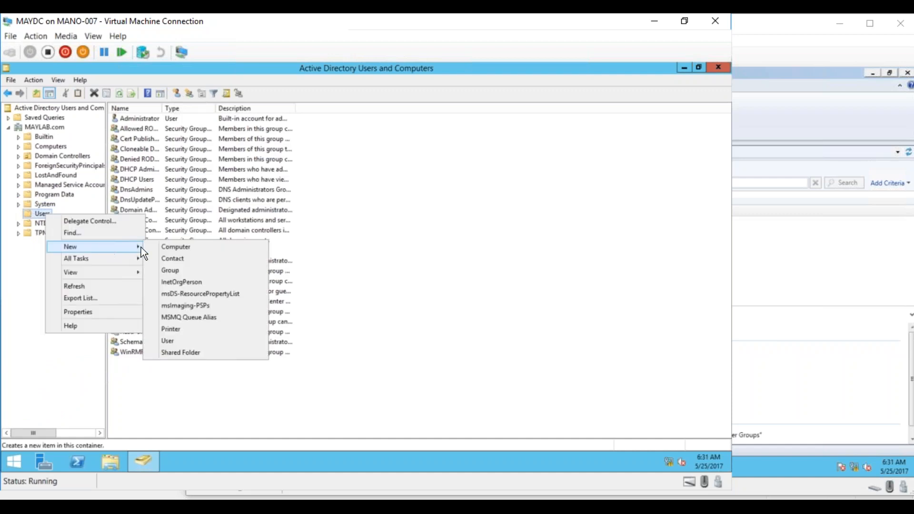
{"action": "left_click", "coordinate": [172, 342]}
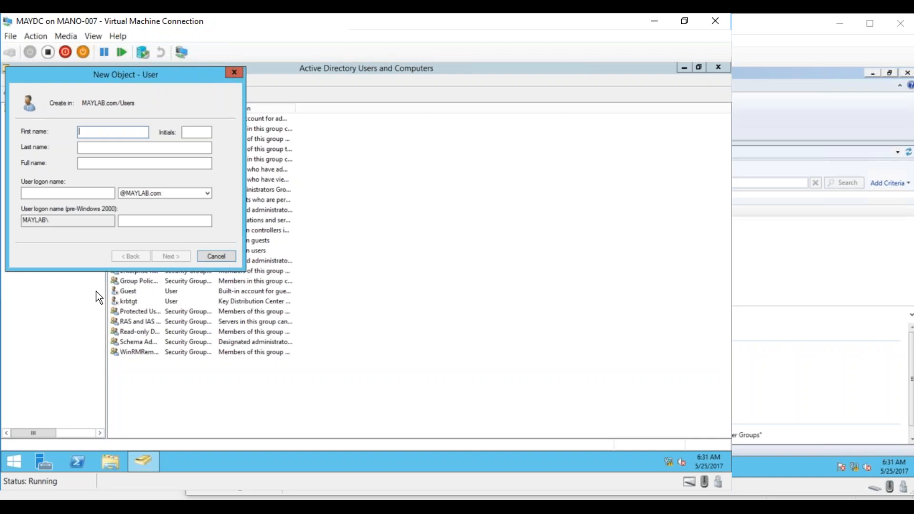
{"action": "type", "text": "John"}
{"action": "left_click", "coordinate": [77, 194]}
{"action": "type", "text": "John"}
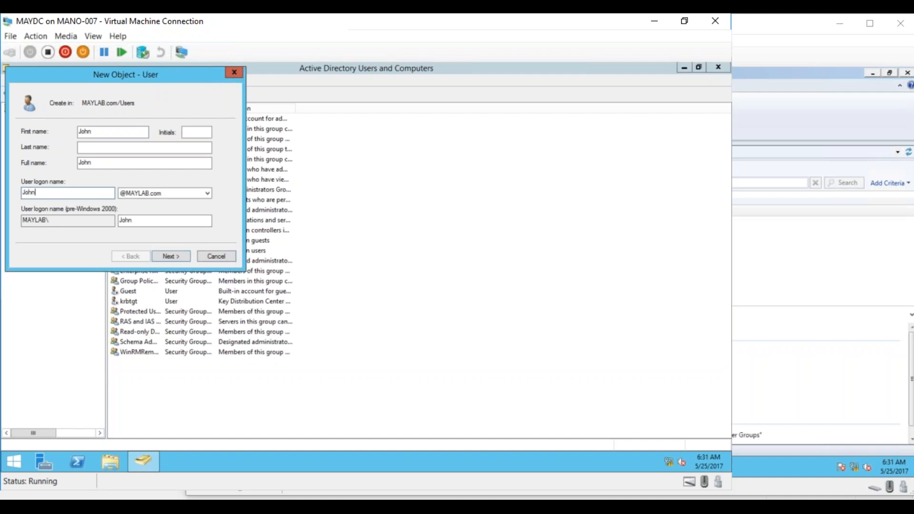
{"action": "left_click", "coordinate": [173, 254]}
- Enter and confirm the account password, turn off User must change password at next logon, and finish creating the user
{"action": "type", "text": "Pa$$w0rd"}
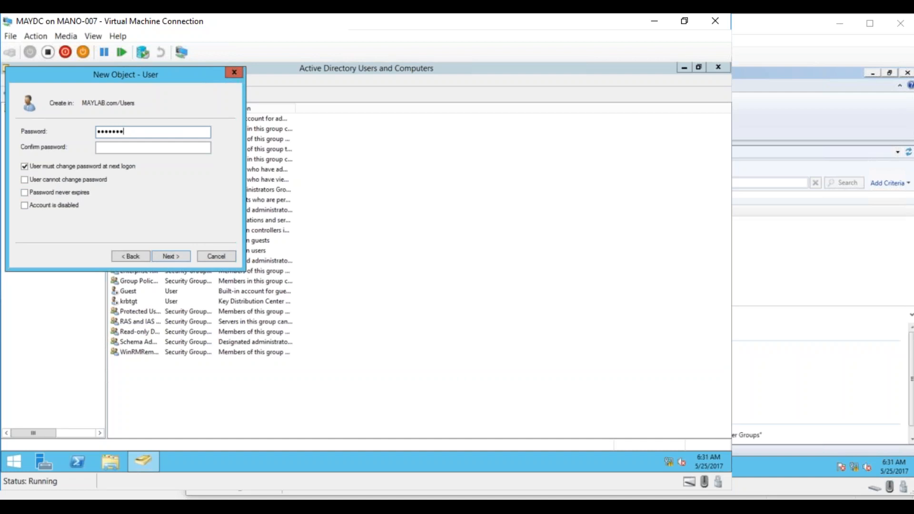
{"action": "key", "text": "Tab"}
{"action": "type", "text": "Pa$$w0rd"}
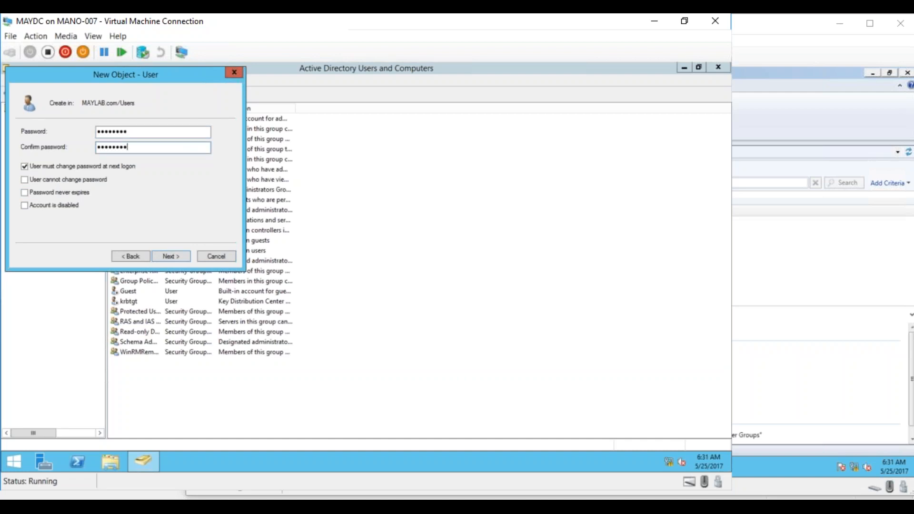
{"action": "left_click", "coordinate": [26, 167]}
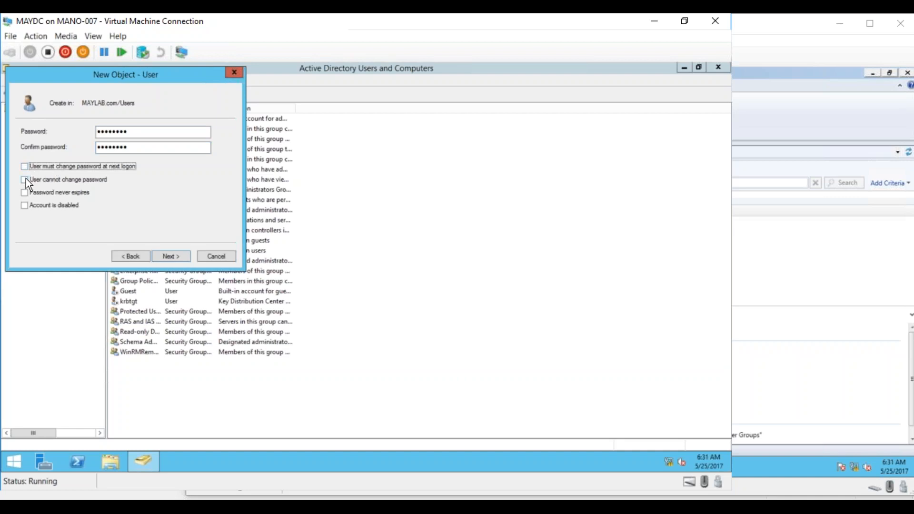
{"action": "left_click", "coordinate": [24, 177]}
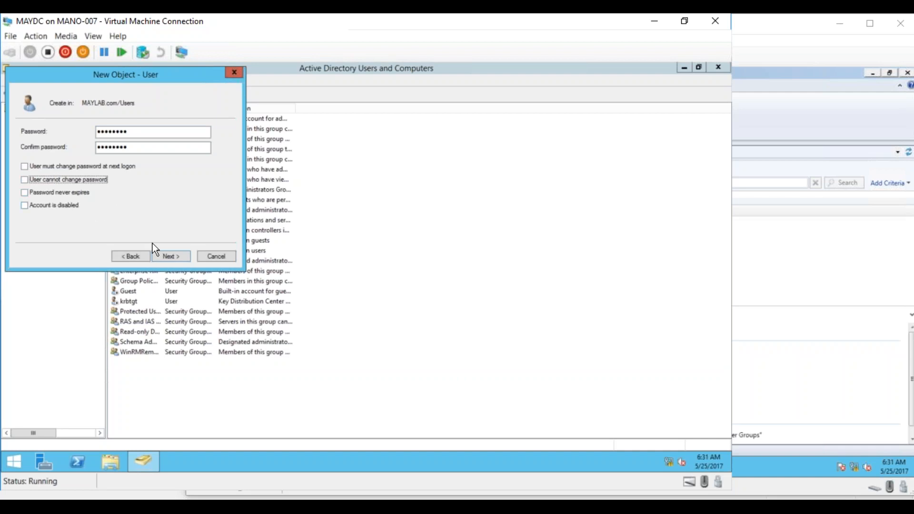
{"action": "left_click", "coordinate": [166, 257]}
{"action": "left_click", "coordinate": [167, 256]}
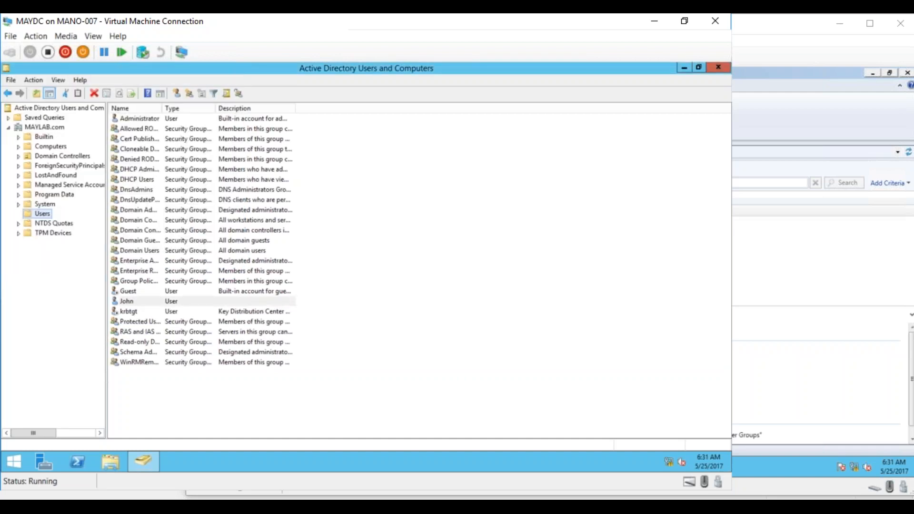
{"action": "left_click", "coordinate": [127, 303]}
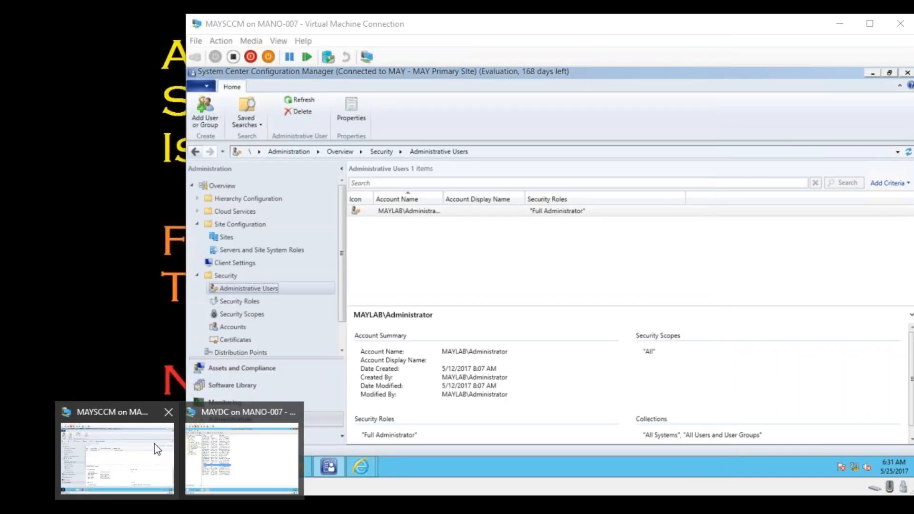
- Switch to MAYSCCM and check the Assets and Compliance Users list for the new domain user
{"action": "left_click", "coordinate": [157, 449]}
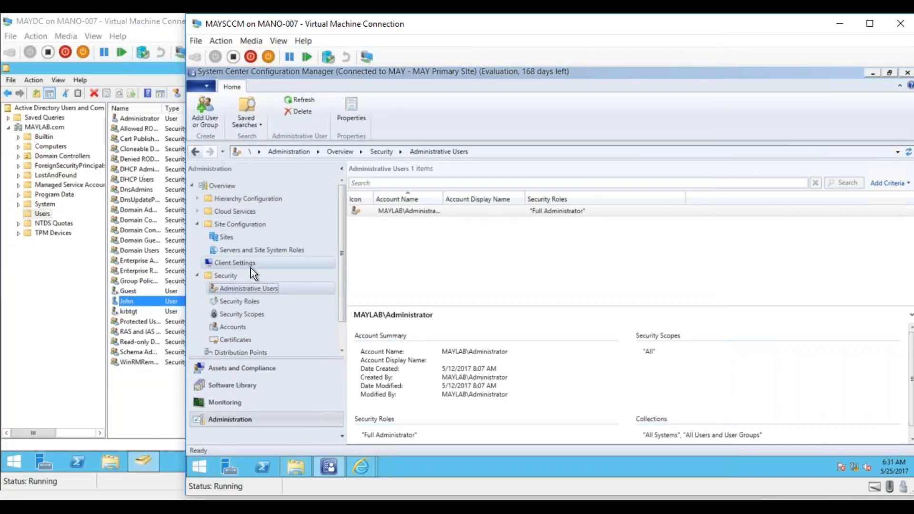
{"action": "left_click", "coordinate": [224, 368]}
{"action": "left_click", "coordinate": [227, 198]}
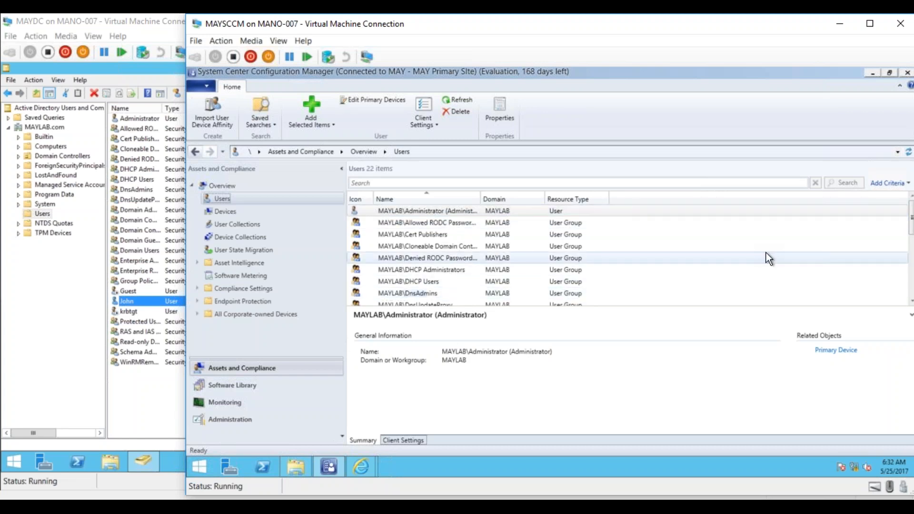
{"action": "left_click", "coordinate": [910, 300]}
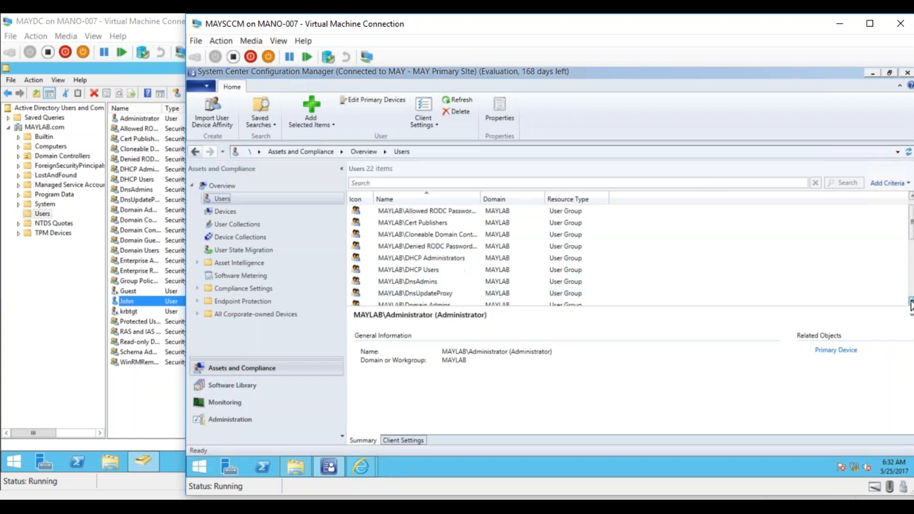
{"action": "left_click", "coordinate": [910, 305]}
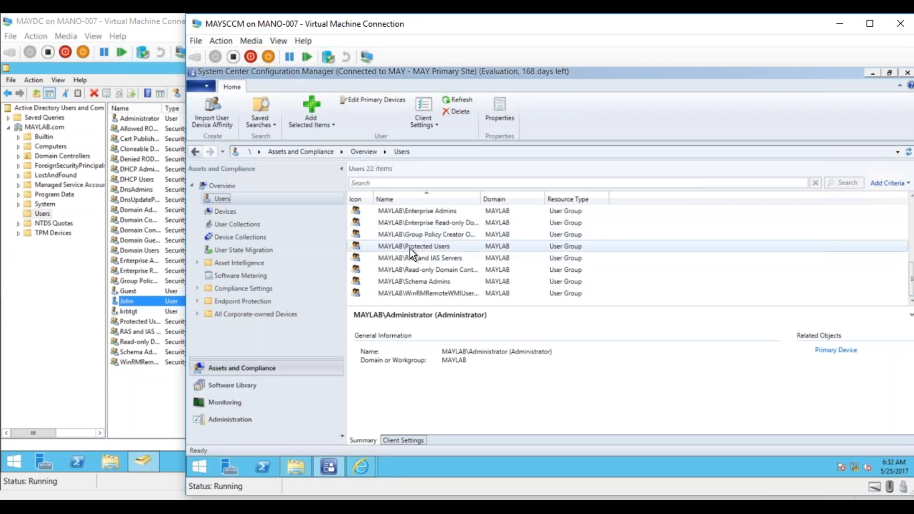
- Run a full Active Directory User Discovery from the Discovery Methods under Hierarchy Configuration and confirm it
{"action": "left_click", "coordinate": [236, 419]}
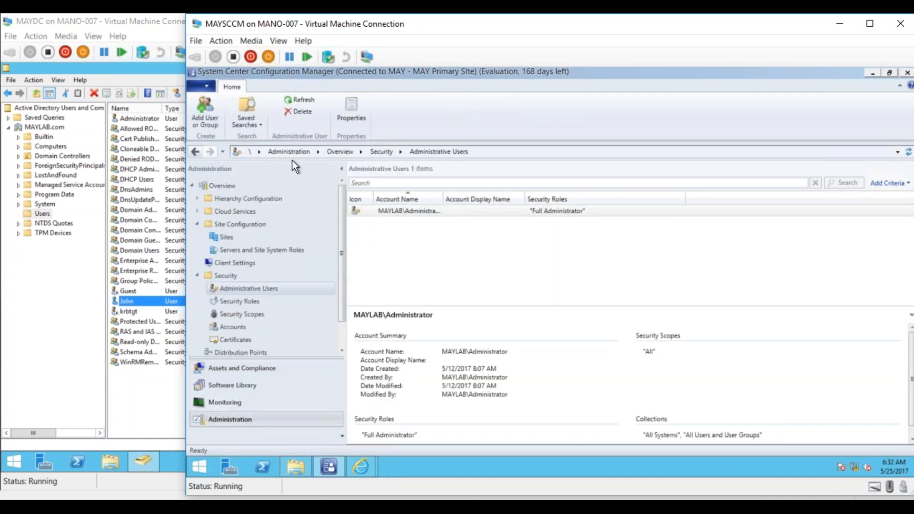
{"action": "left_click", "coordinate": [198, 199]}
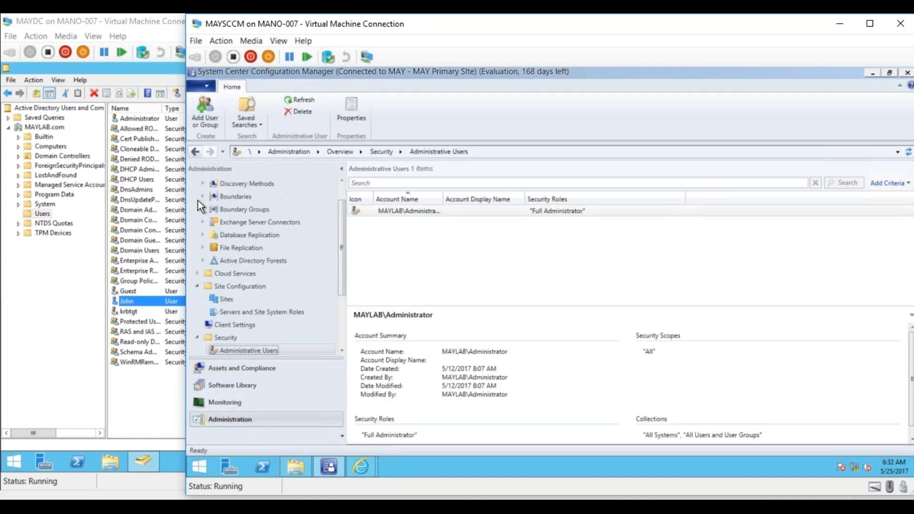
{"action": "left_click", "coordinate": [244, 184]}
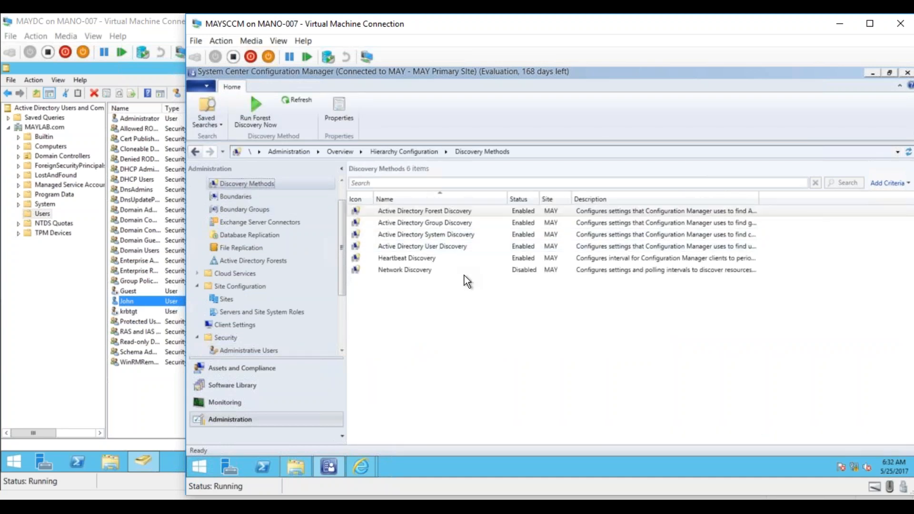
{"action": "left_click", "coordinate": [441, 247]}
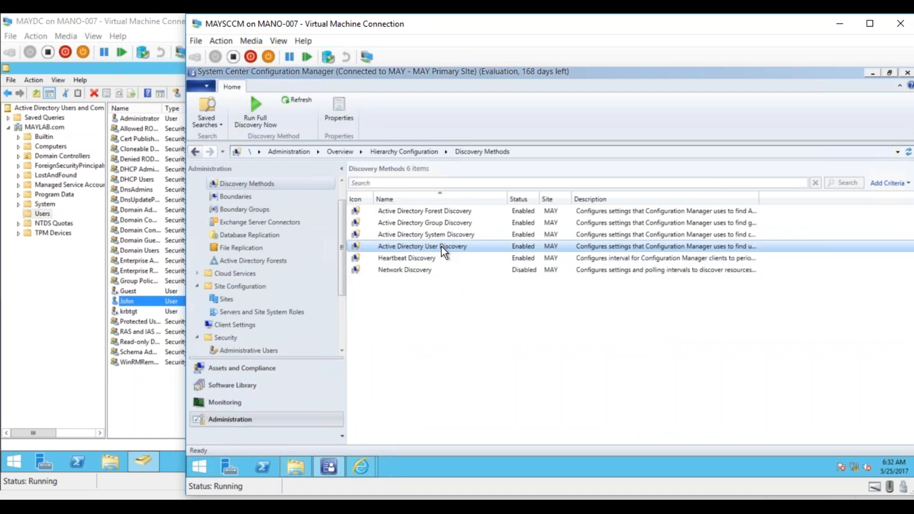
{"action": "right_click", "coordinate": [441, 247]}
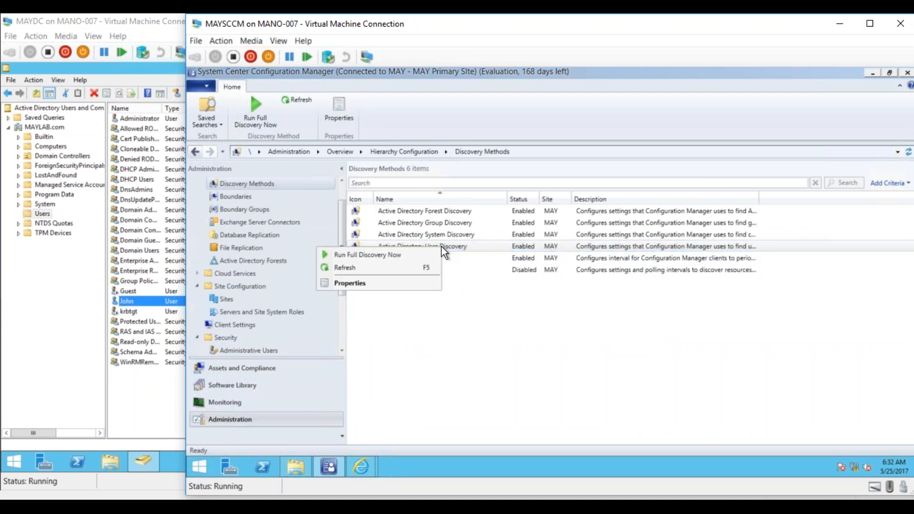
{"action": "left_click", "coordinate": [399, 253]}
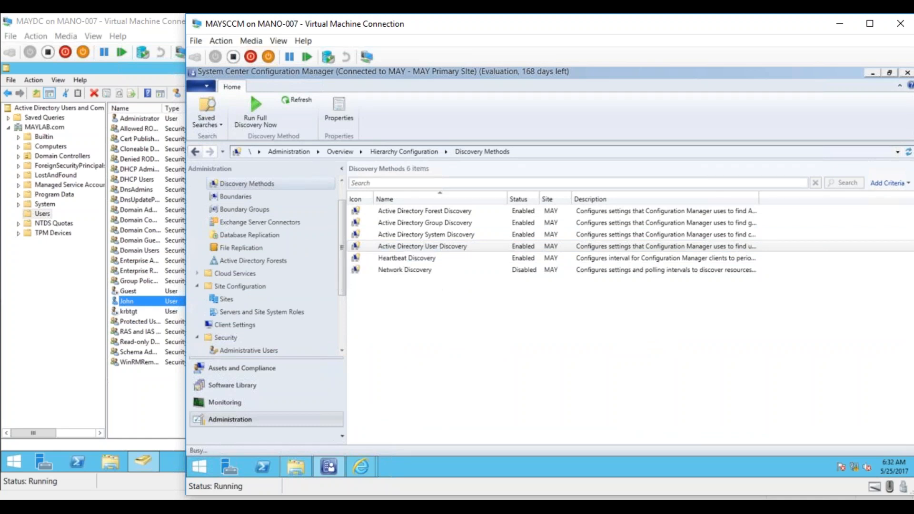
{"action": "left_click", "coordinate": [575, 306]}
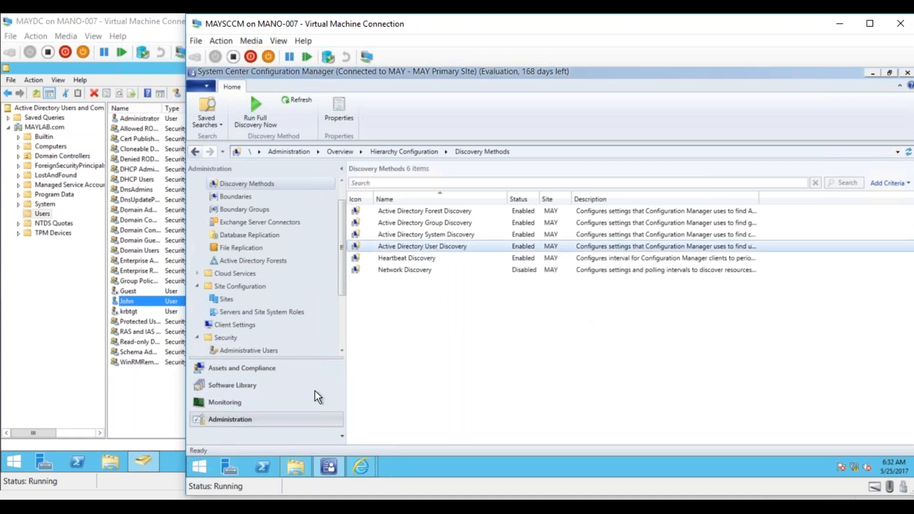
- Open the current adusrdis log from the Microsoft Configuration Manager Logs folder
{"action": "left_click", "coordinate": [261, 369]}
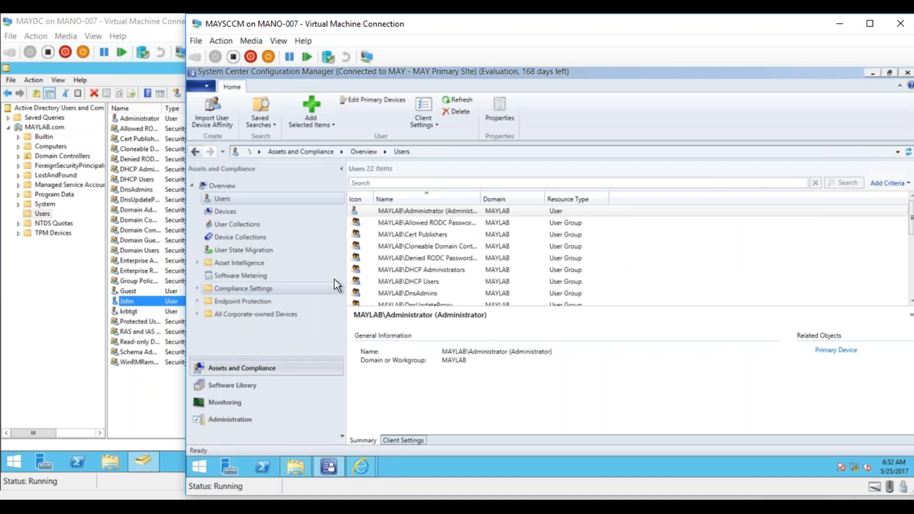
{"action": "left_click", "coordinate": [300, 471]}
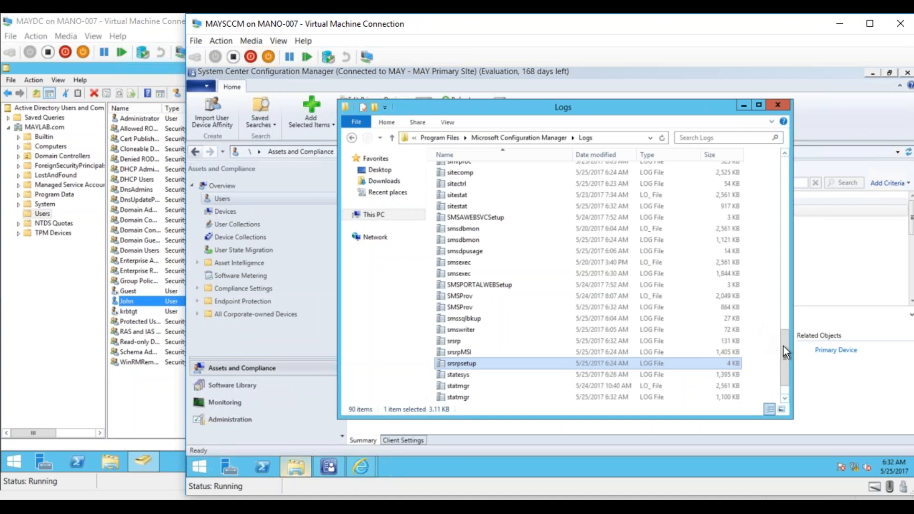
{"action": "left_click_drag", "start_coordinate": [785, 252], "coordinate": [783, 161]}
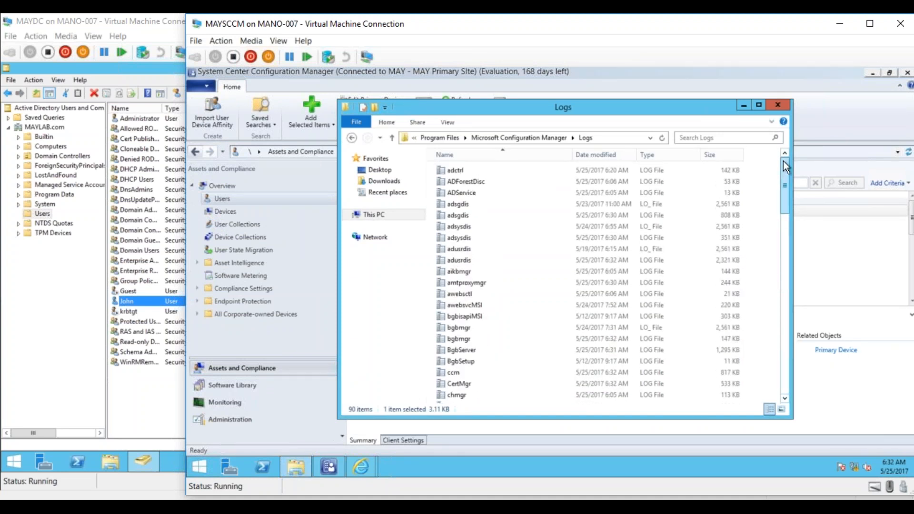
{"action": "double_click", "coordinate": [461, 260]}
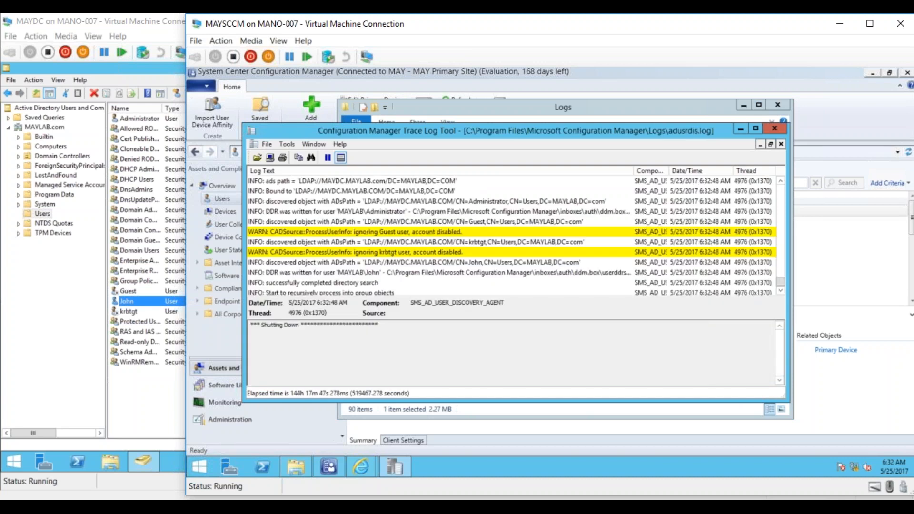
- Examine the new user's discovery entry and the directory search entries in adusrdis.log, and minimize the log and folder windows
{"action": "left_click", "coordinate": [478, 264]}
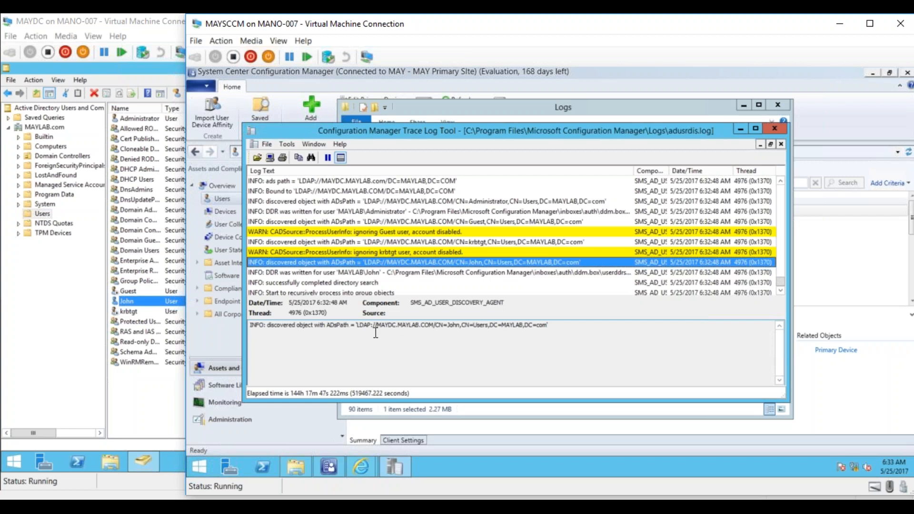
{"action": "double_click", "coordinate": [448, 327]}
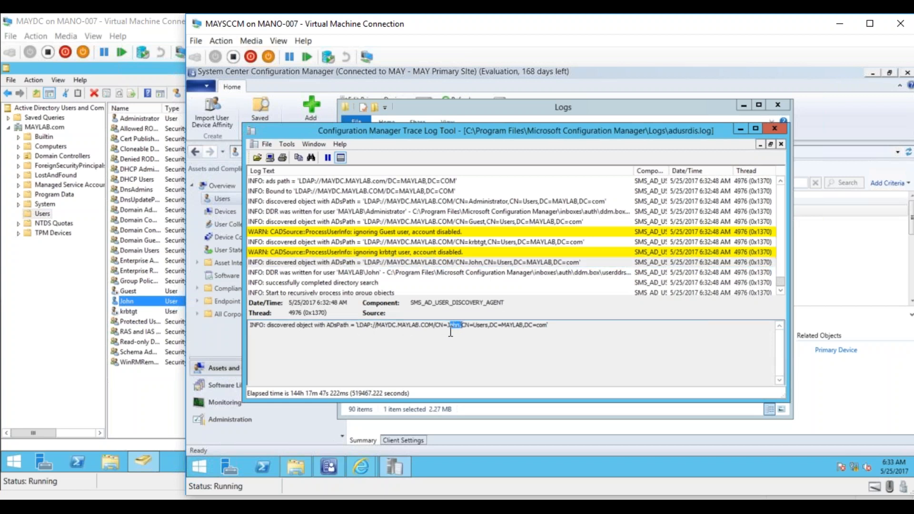
{"action": "left_click", "coordinate": [595, 282]}
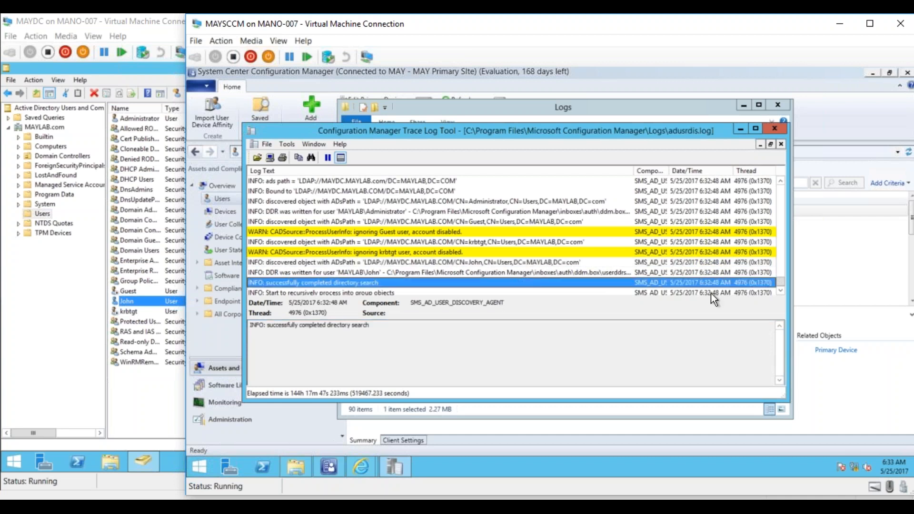
{"action": "left_click", "coordinate": [780, 289]}
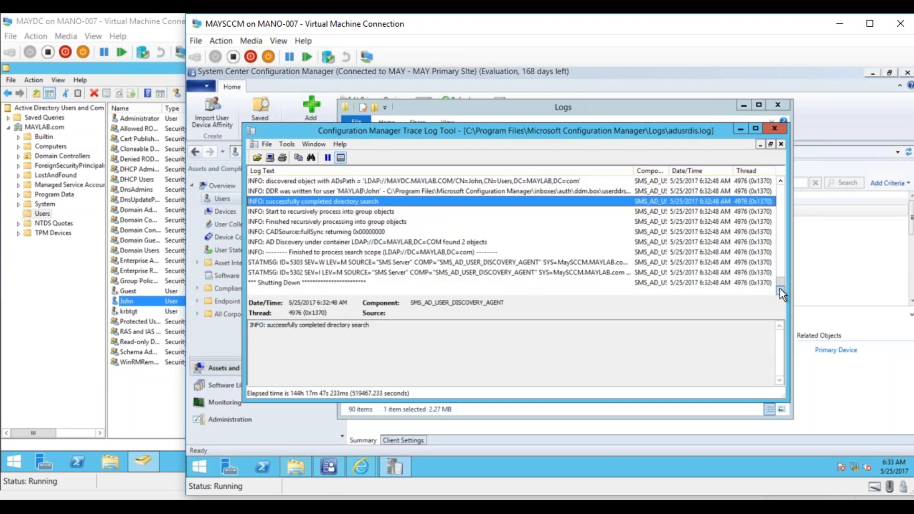
{"action": "left_click", "coordinate": [740, 128]}
{"action": "left_click", "coordinate": [742, 105]}
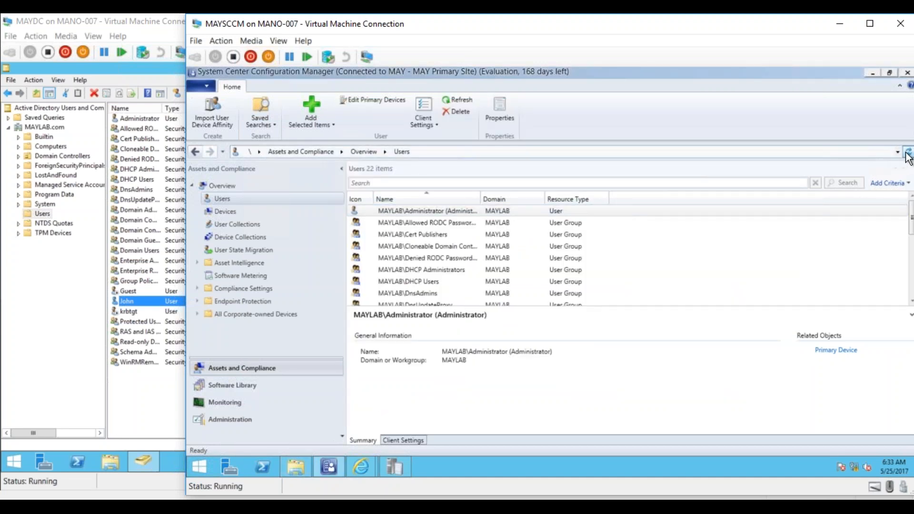
- Refresh the Configuration Manager Users list and select the newly discovered domain user
{"action": "left_click", "coordinate": [679, 294]}
{"action": "left_click", "coordinate": [908, 151]}
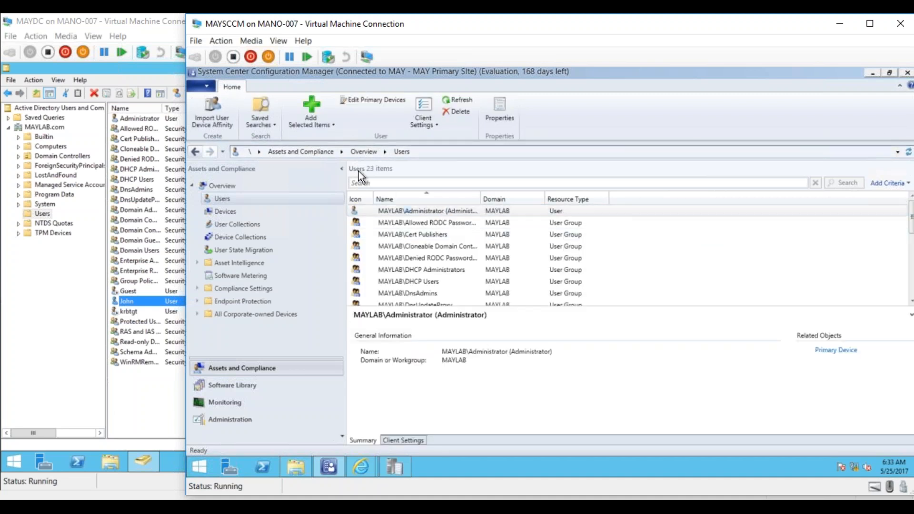
{"action": "left_click", "coordinate": [910, 303]}
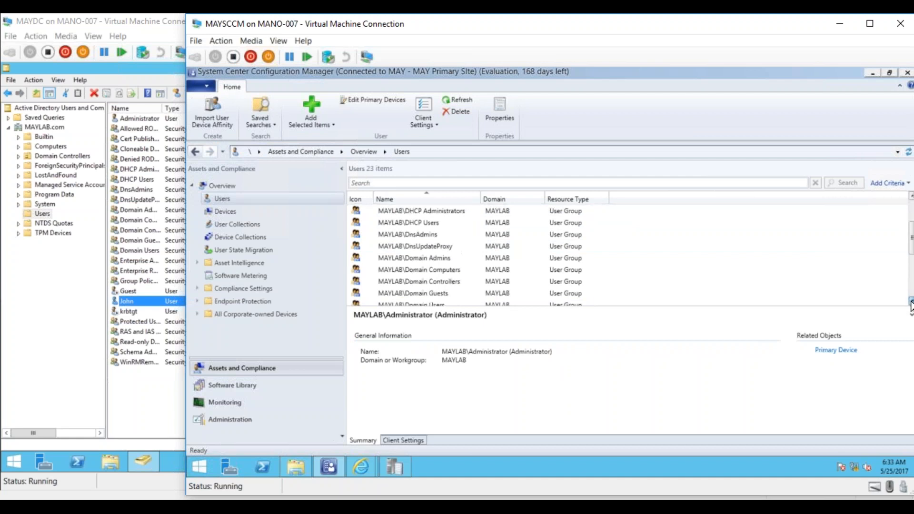
{"action": "left_click", "coordinate": [910, 304]}
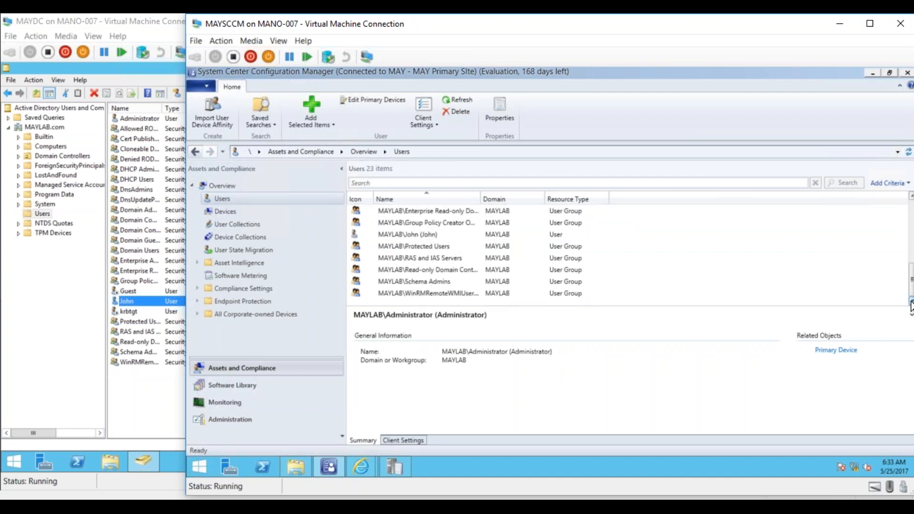
{"action": "left_click", "coordinate": [465, 234]}
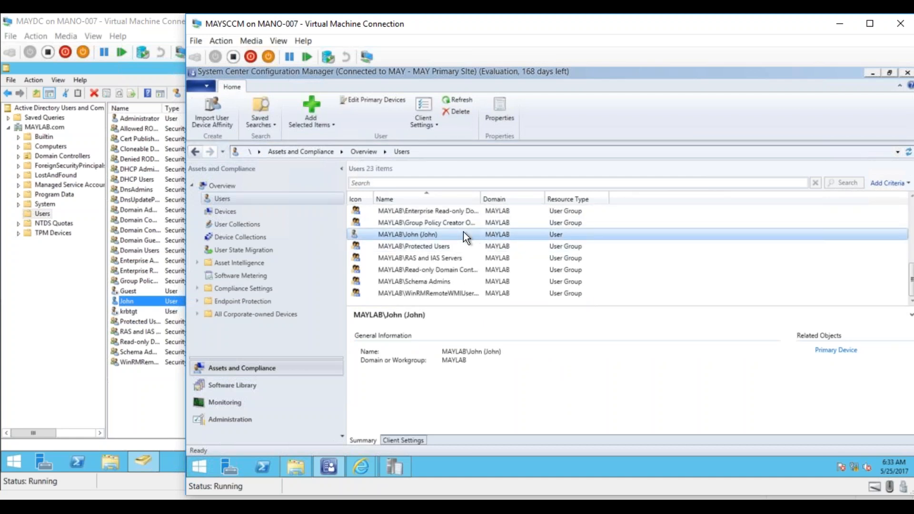
- Start adding an administrative user under Security in the Administration workspace and pick the new domain user's account from MAYLAB.com
{"action": "left_click", "coordinate": [238, 422]}
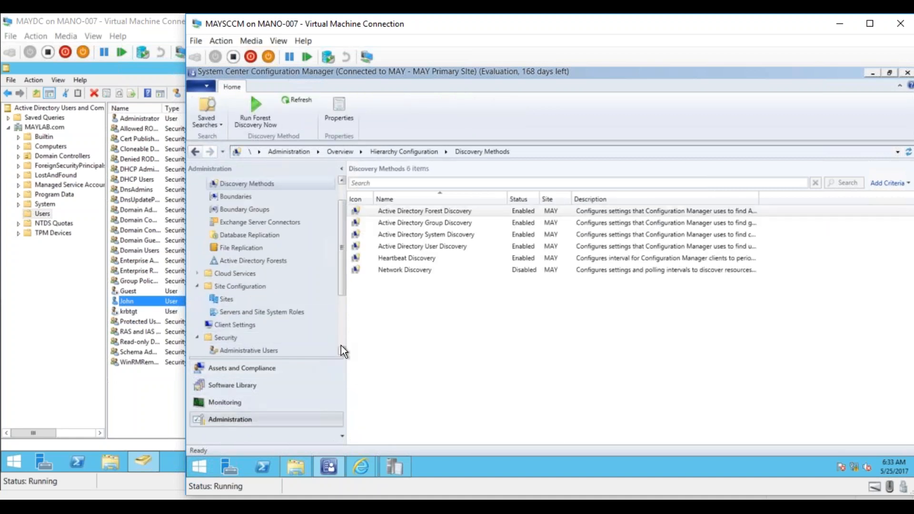
{"action": "scroll", "coordinate": [341, 347], "scroll_direction": "down", "scroll_amount": 3}
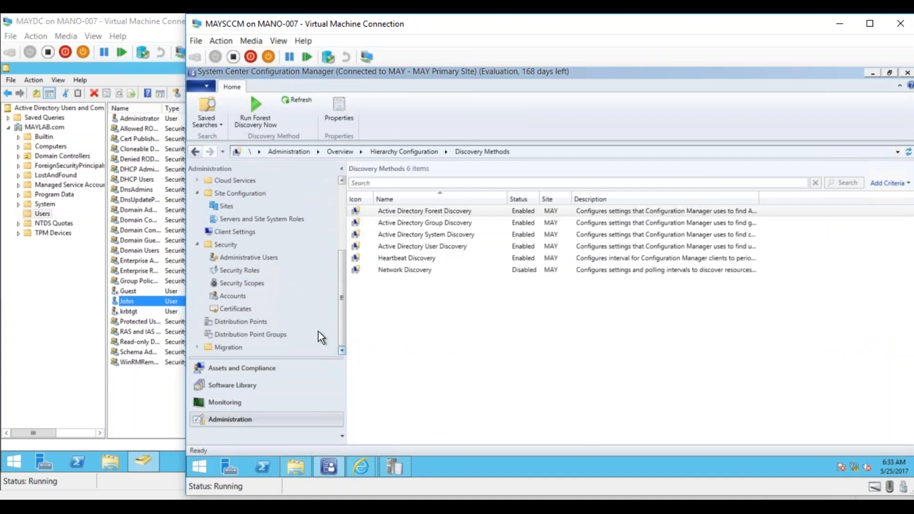
{"action": "left_click", "coordinate": [253, 258]}
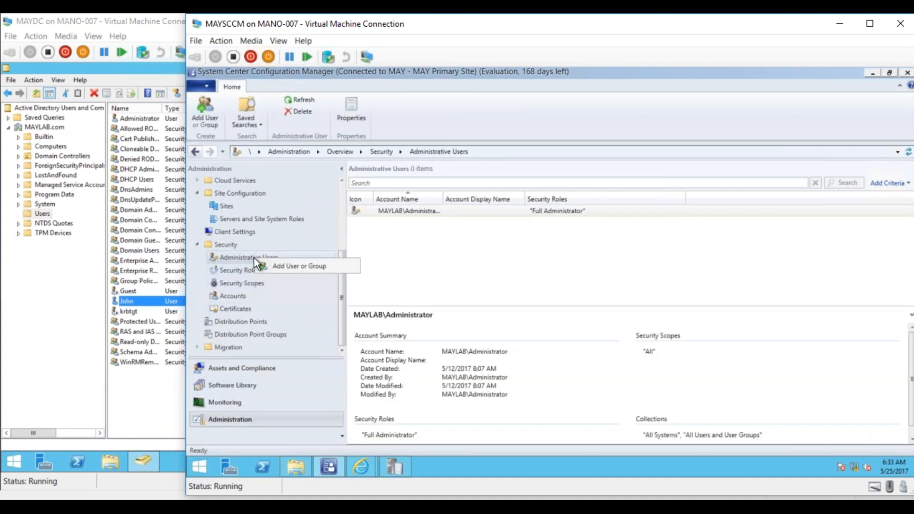
{"action": "left_click", "coordinate": [284, 270]}
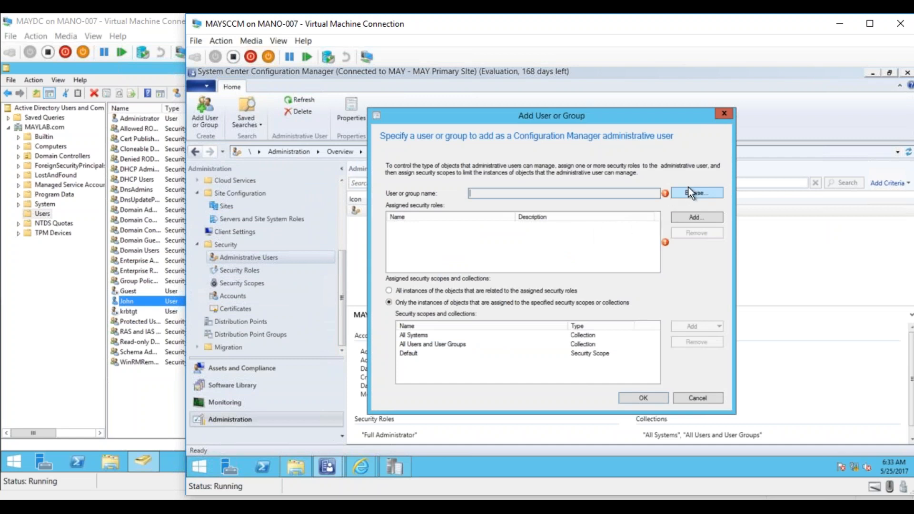
{"action": "left_click", "coordinate": [688, 191]}
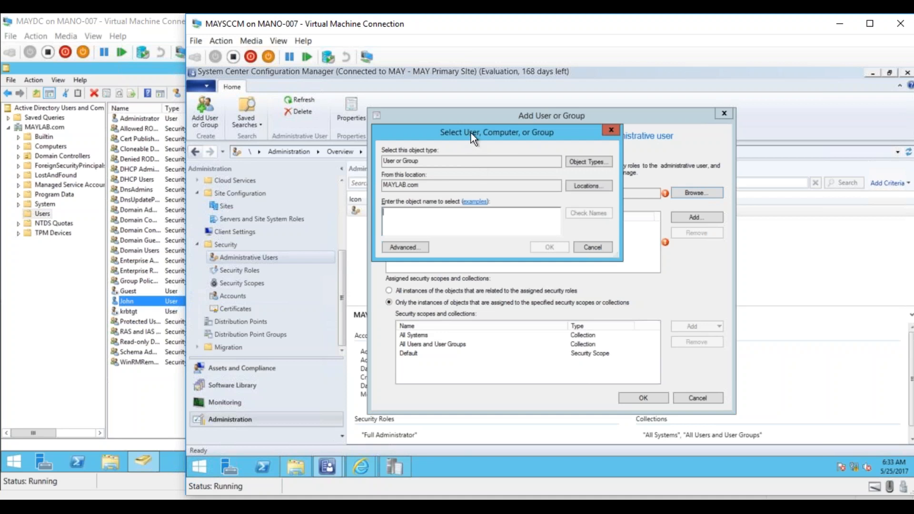
{"action": "type", "text": "John"}
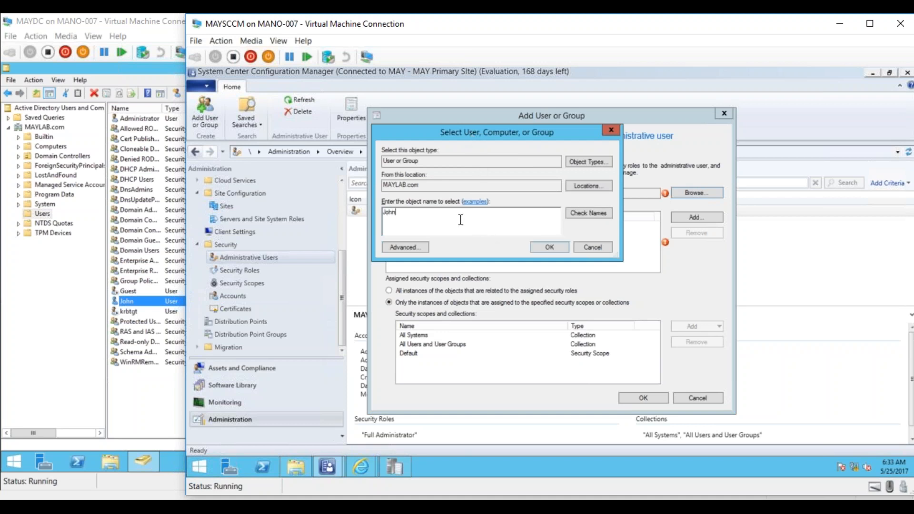
{"action": "left_click", "coordinate": [588, 212]}
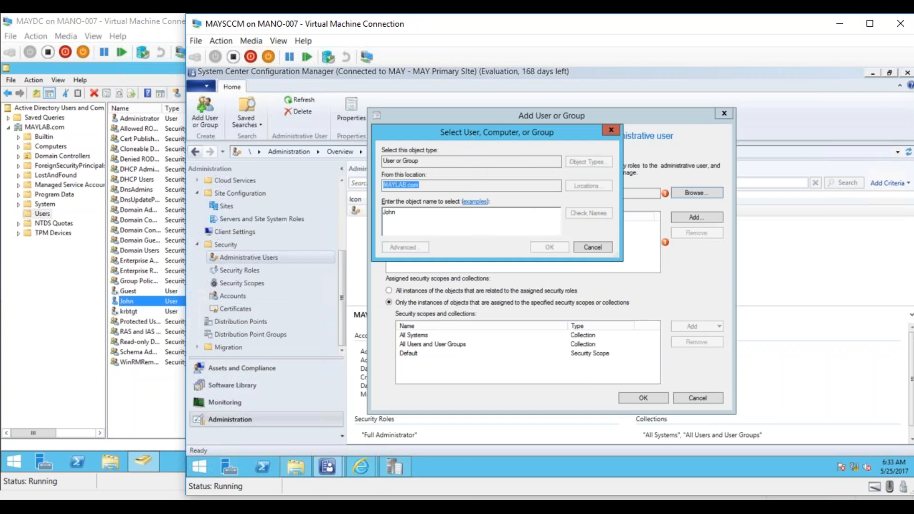
{"action": "left_click", "coordinate": [549, 247]}
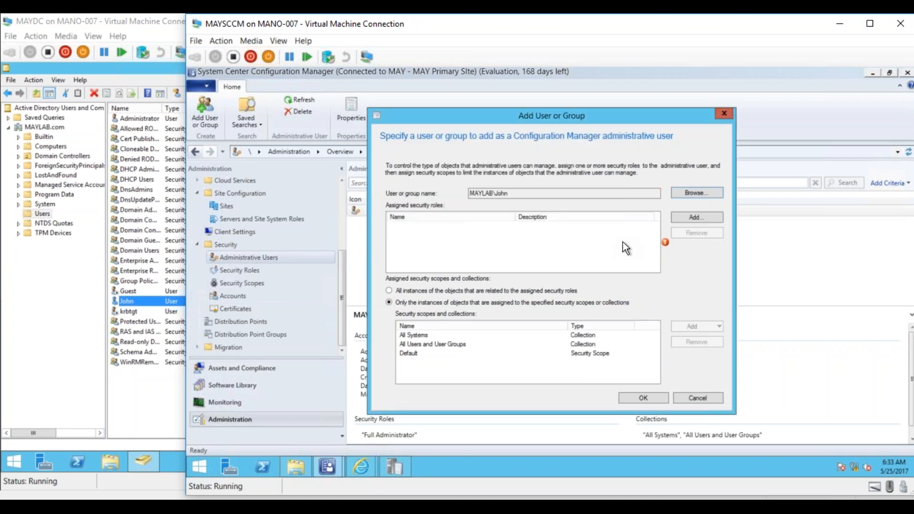
- Assign the Read-only Analyst security role with the default scopes and collections, save the administrative user and select its entry
{"action": "left_click", "coordinate": [695, 218]}
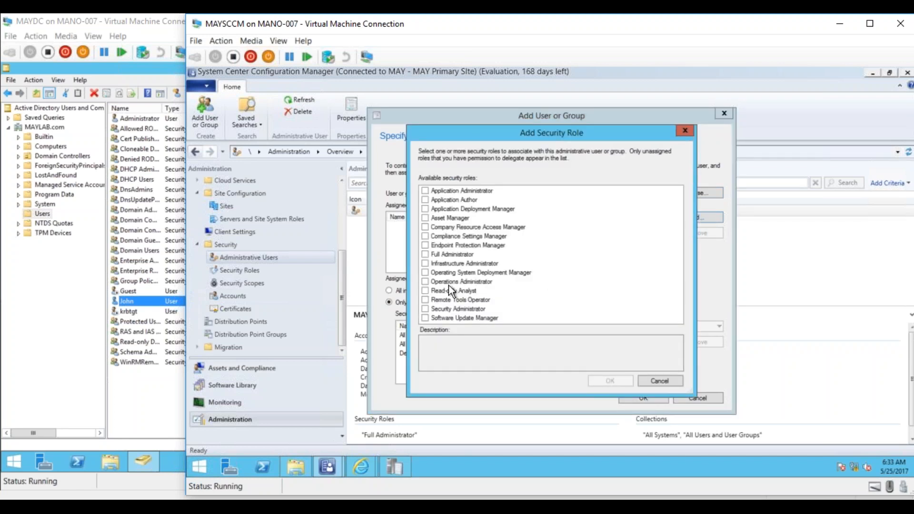
{"action": "left_click", "coordinate": [426, 290]}
{"action": "left_click", "coordinate": [609, 380]}
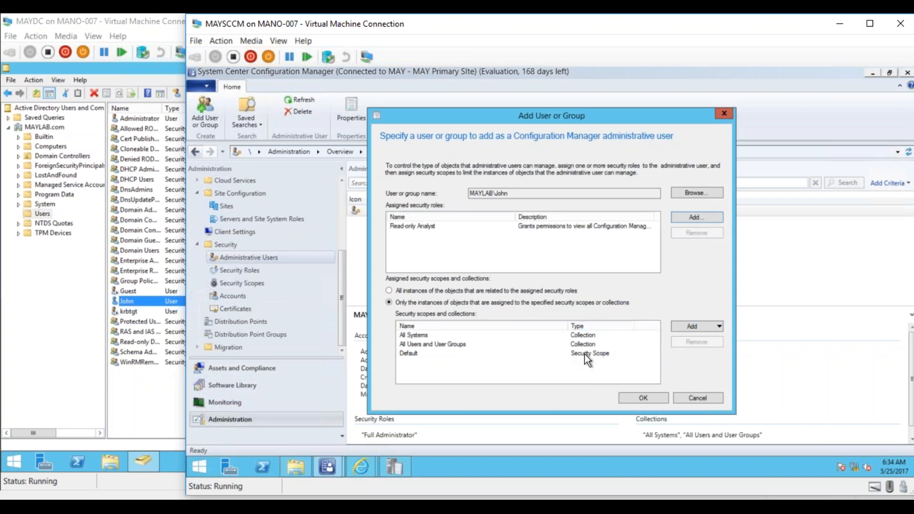
{"action": "left_click", "coordinate": [686, 328]}
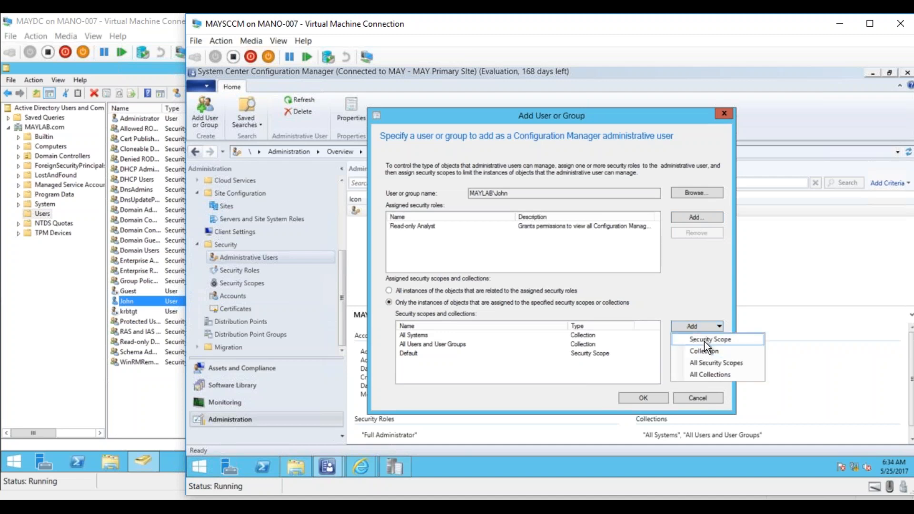
{"action": "left_click", "coordinate": [630, 374]}
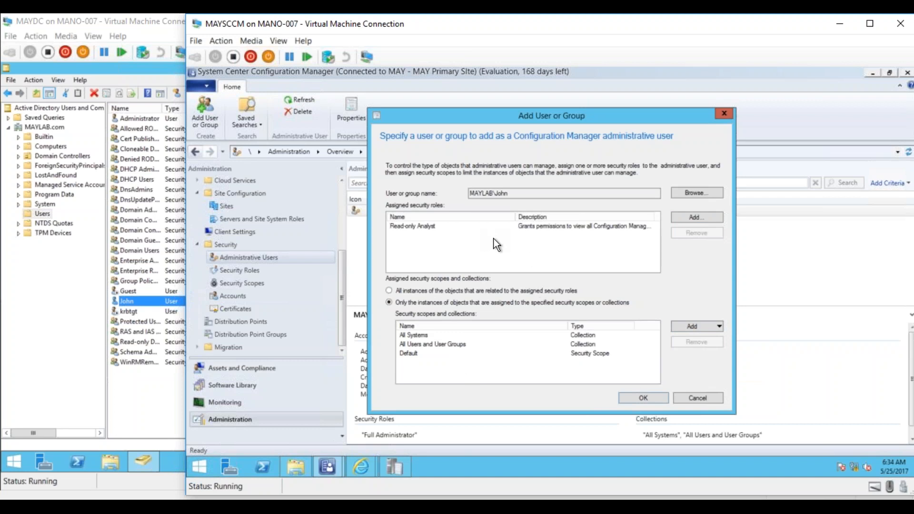
{"action": "left_click", "coordinate": [633, 397]}
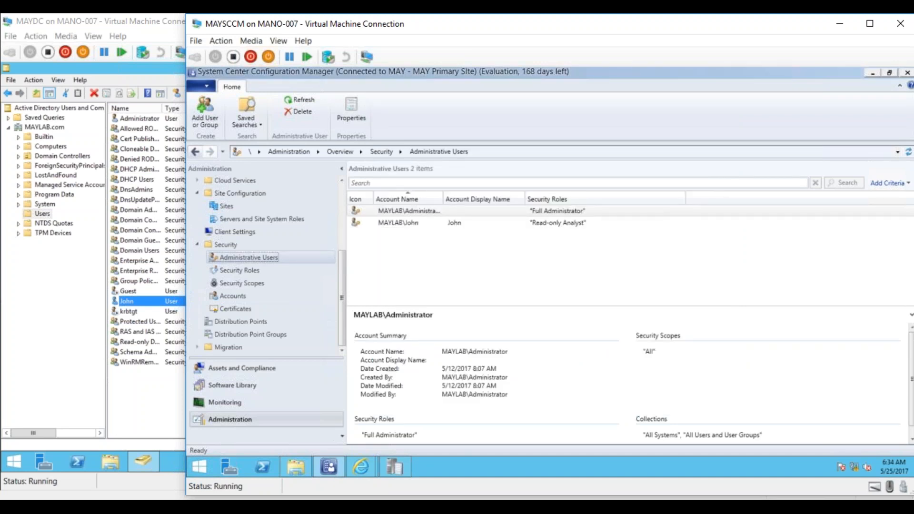
{"action": "left_click", "coordinate": [401, 224]}
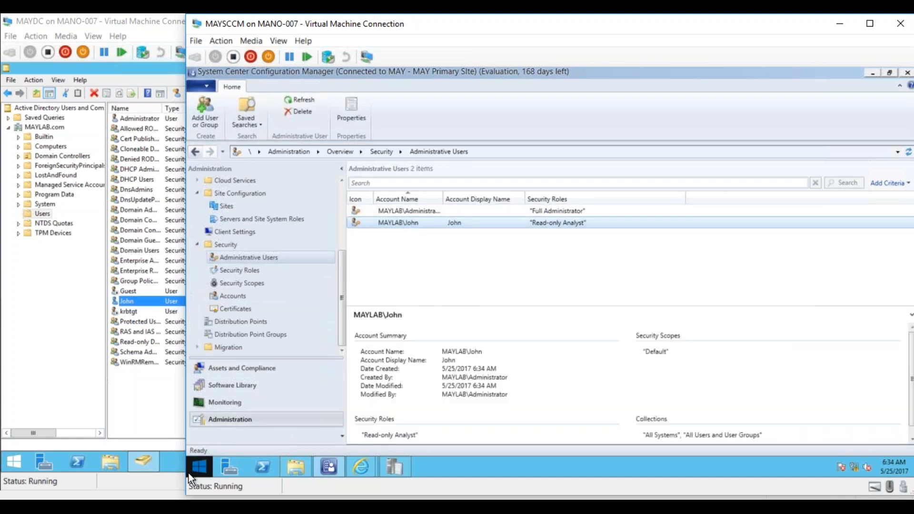
- Switch to Hyper-V Manager and connect to the MAY_Test01 virtual machine
{"action": "left_click", "coordinate": [180, 505]}
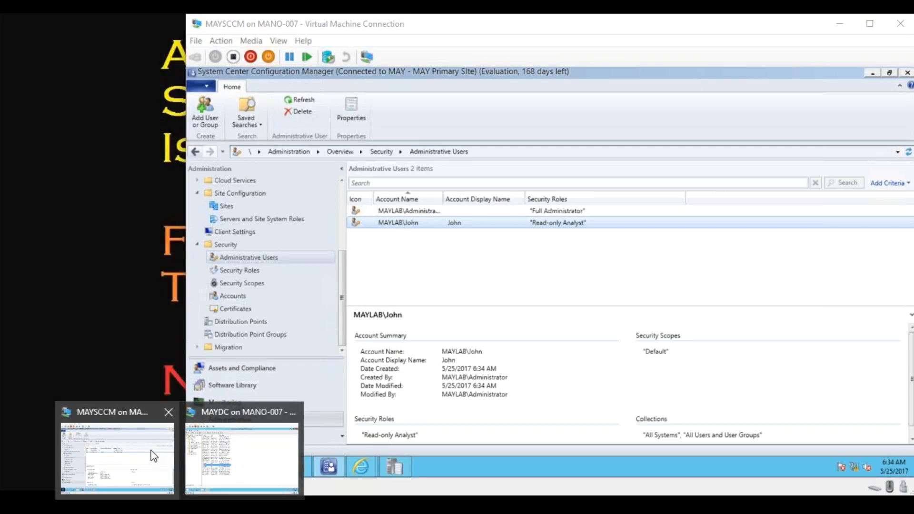
{"action": "left_click", "coordinate": [149, 506]}
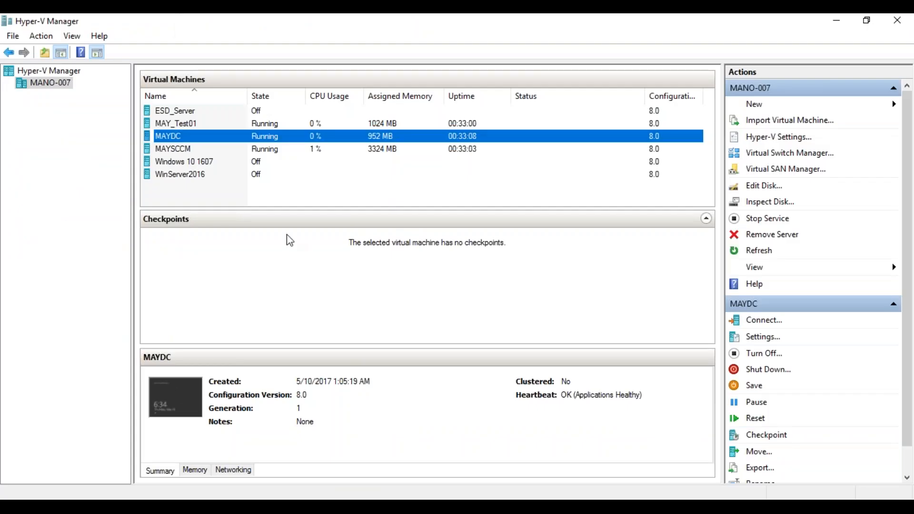
{"action": "right_click", "coordinate": [187, 128]}
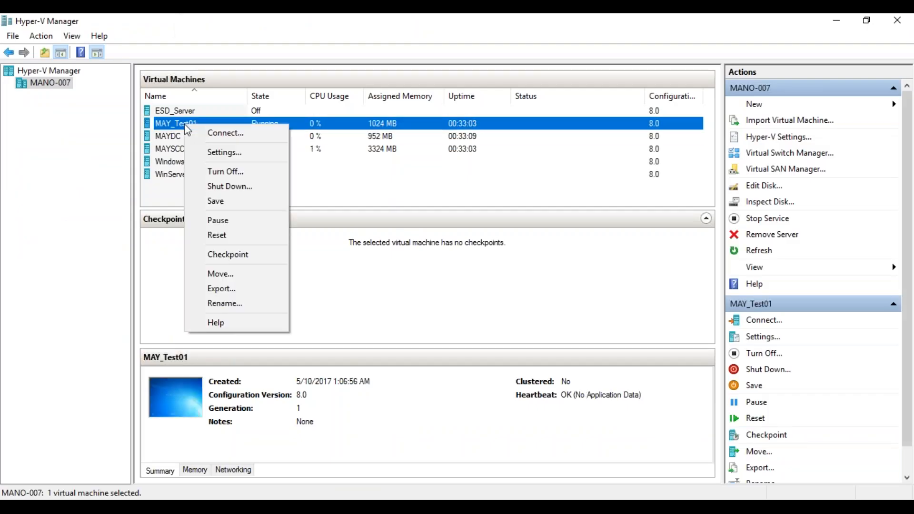
{"action": "left_click", "coordinate": [206, 132]}
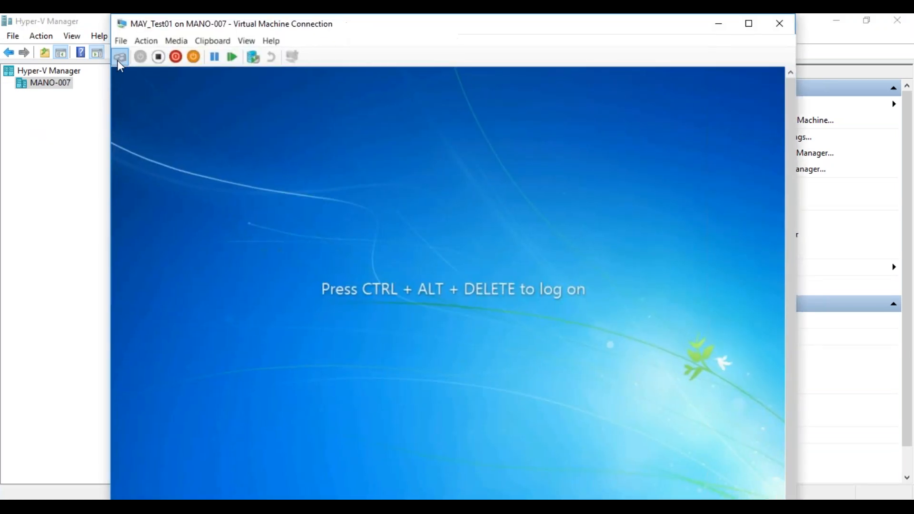
- Log on to MAY_Test01 as another user with the new domain user's name and account password
{"action": "left_click", "coordinate": [119, 59]}
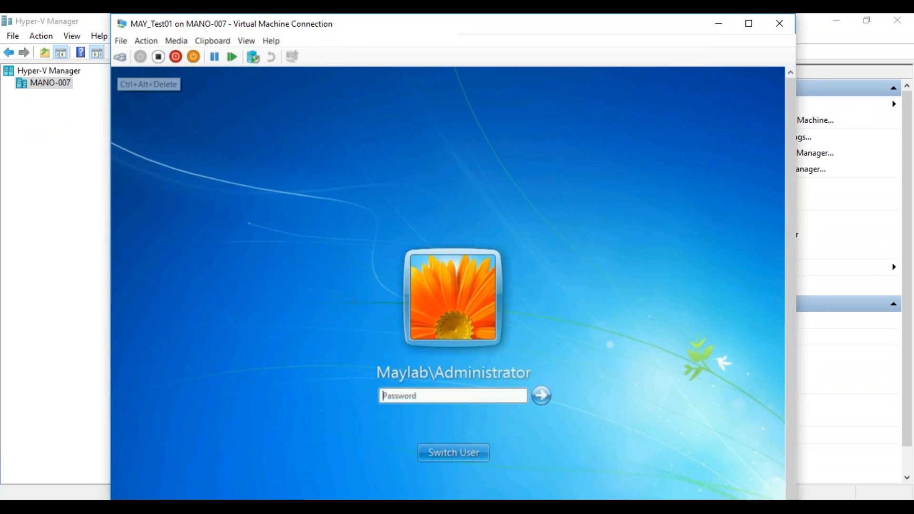
{"action": "left_click", "coordinate": [464, 451]}
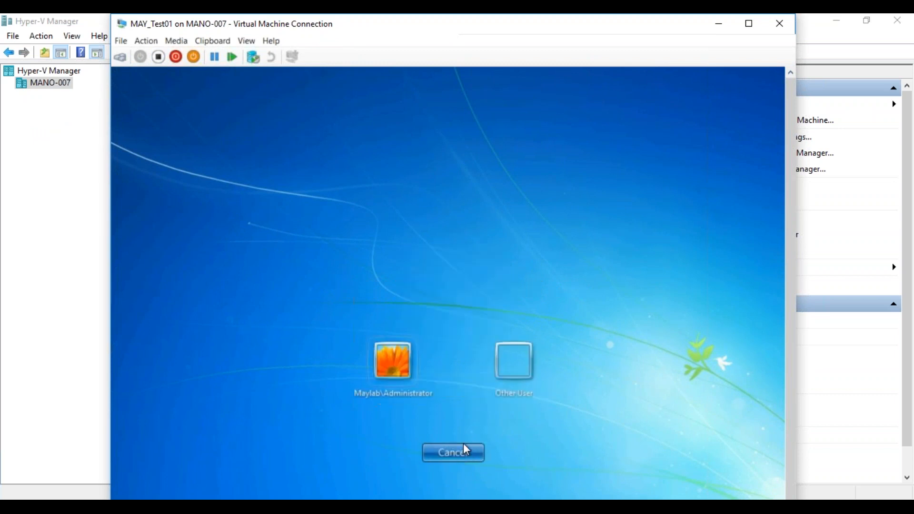
{"action": "left_click", "coordinate": [512, 379]}
{"action": "type", "text": "John"}
{"action": "key", "text": "Tab"}
{"action": "type", "text": "Password1"}
{"action": "key", "text": "Return"}
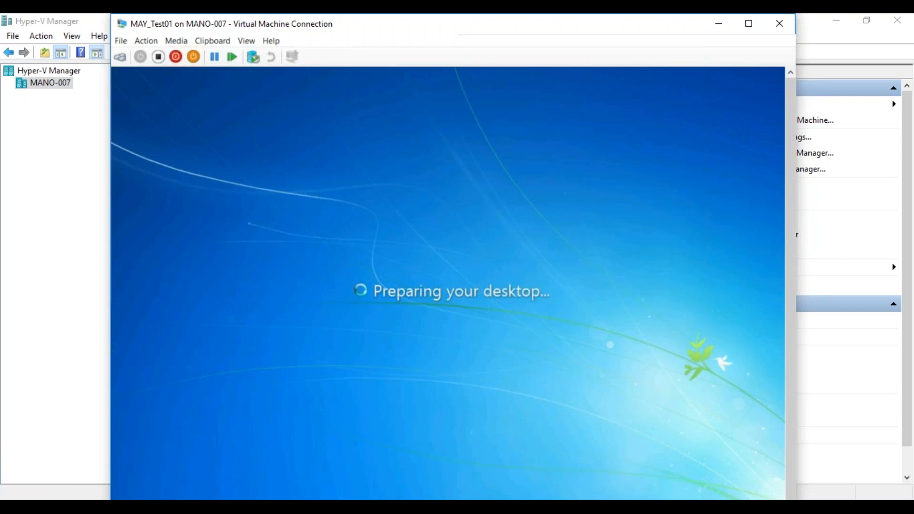
- Move the MAY_Test01 window aside, switch to MAYSCCM and view the ConfigMgr_MAY report folders in Internet Explorer
{"action": "left_click_drag", "start_coordinate": [384, 27], "coordinate": [0, 65]}
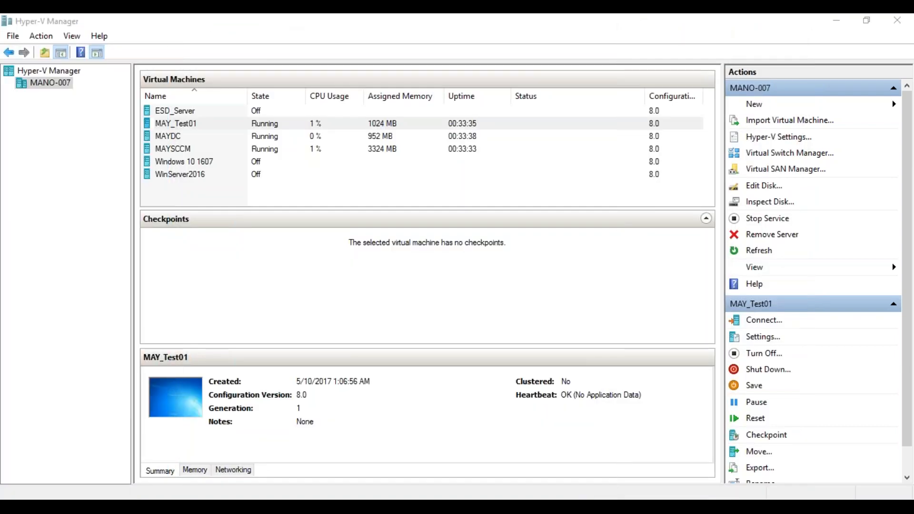
{"action": "mouse_move", "coordinate": [180, 497]}
{"action": "left_click", "coordinate": [142, 449]}
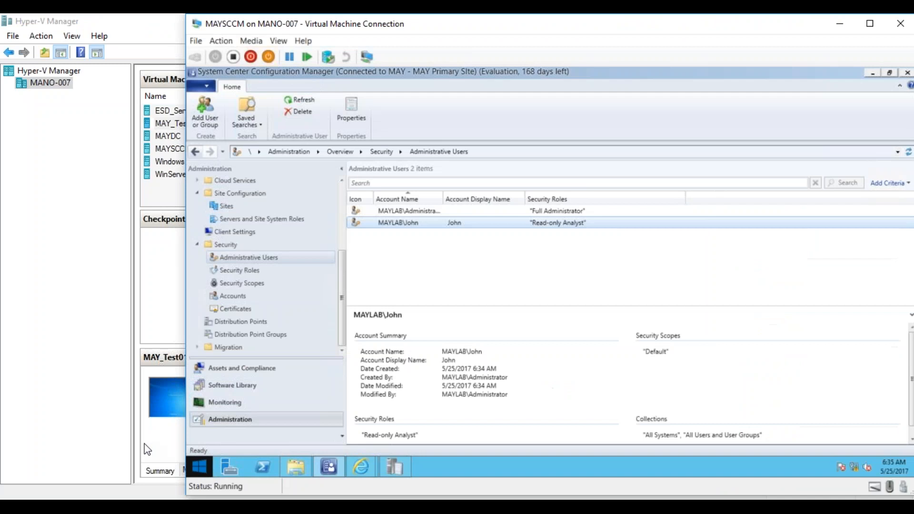
{"action": "left_click", "coordinate": [362, 467]}
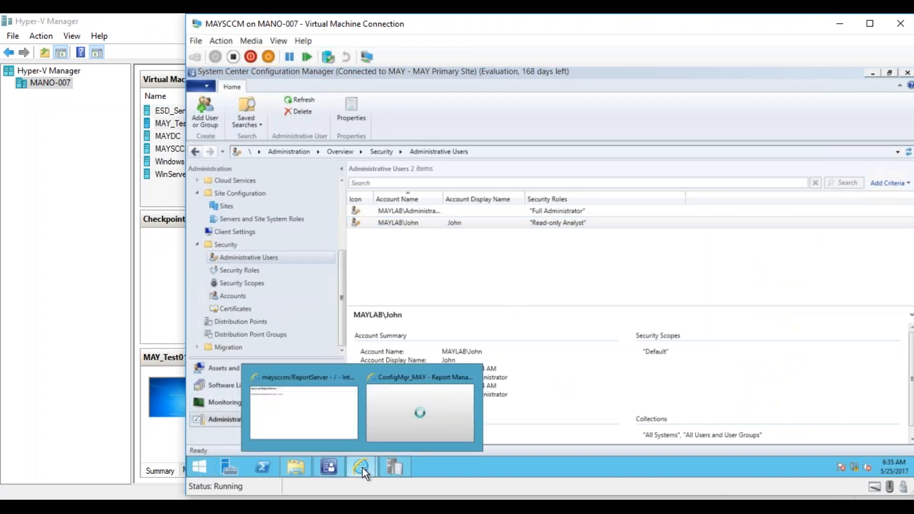
{"action": "left_click", "coordinate": [426, 393]}
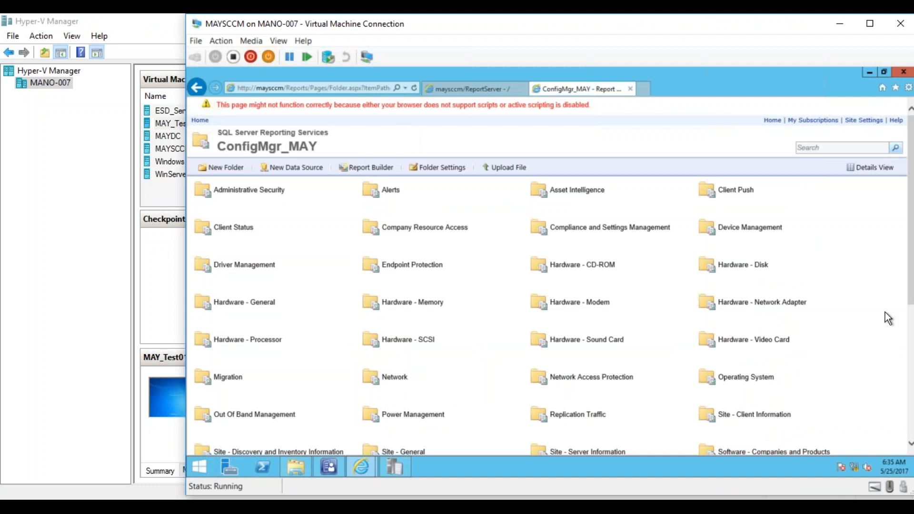
{"action": "left_click_drag", "start_coordinate": [910, 280], "coordinate": [890, 212]}
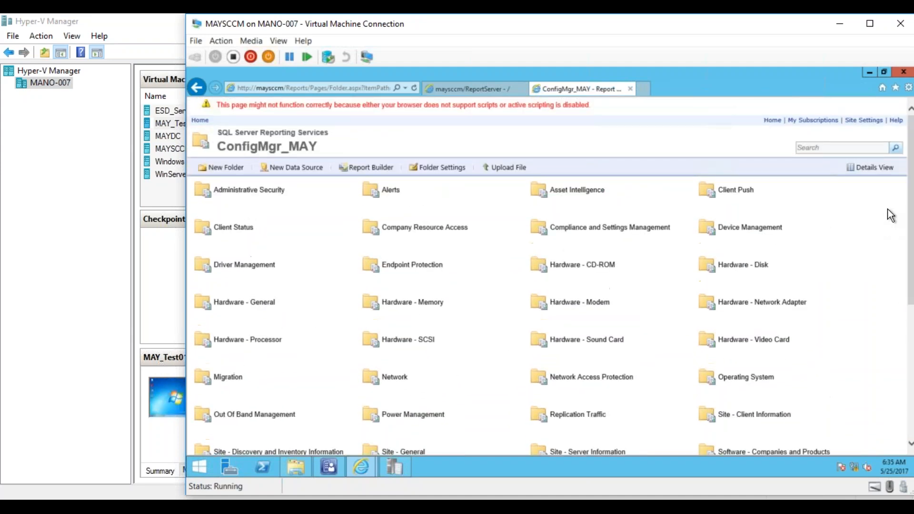
- Return to the MAY_Test01 desktop, open Internet Explorer, and stop its home page from loading
{"action": "left_click_drag", "start_coordinate": [0, 105], "coordinate": [719, 14]}
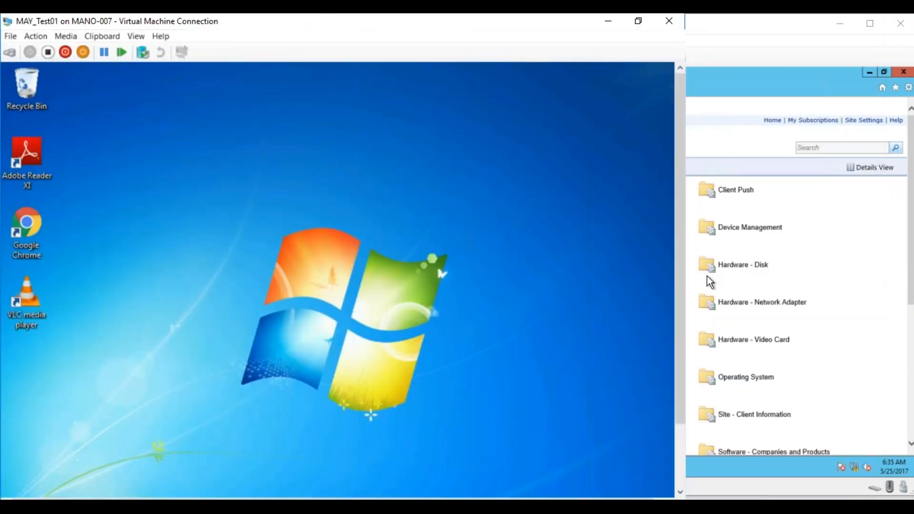
{"action": "left_click_drag", "start_coordinate": [680, 281], "coordinate": [676, 440]}
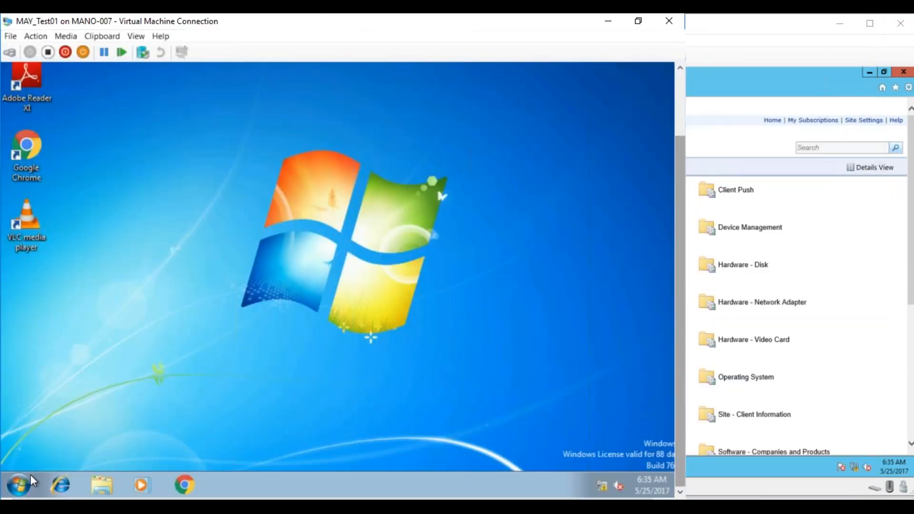
{"action": "left_click", "coordinate": [58, 485]}
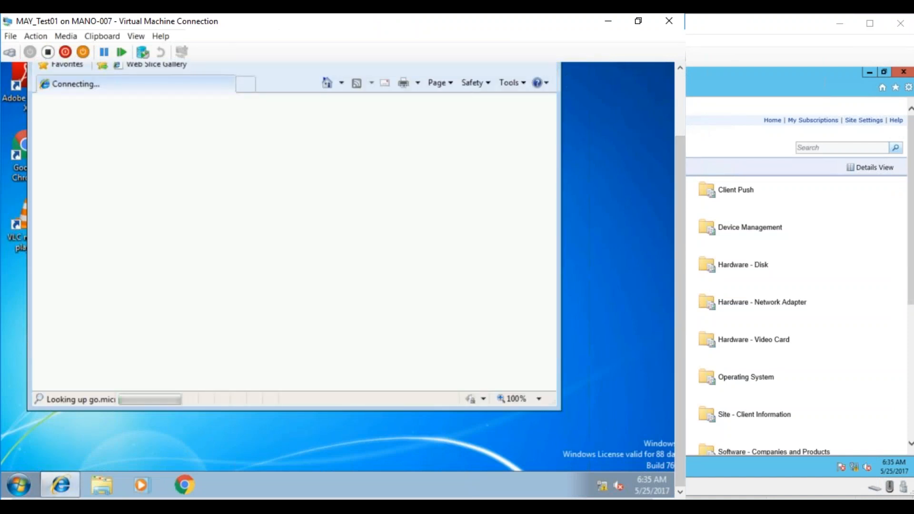
{"action": "left_click", "coordinate": [678, 115]}
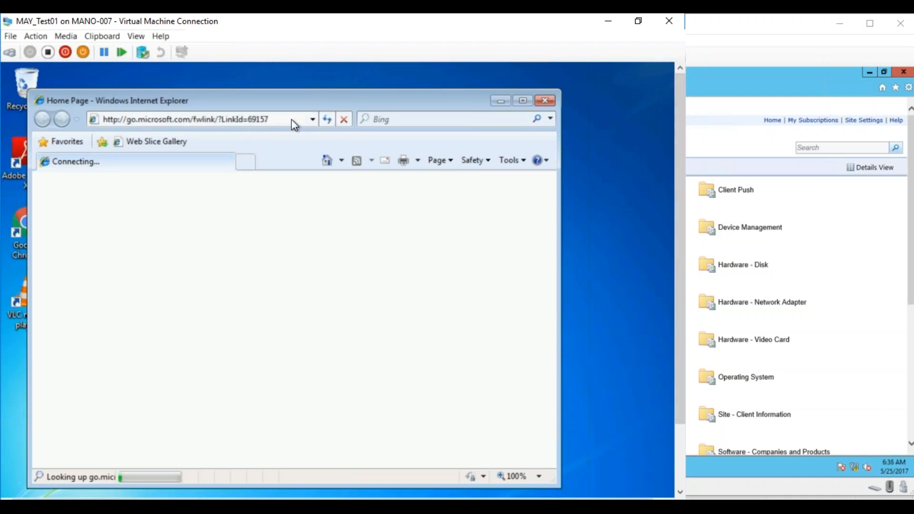
{"action": "left_click", "coordinate": [344, 119]}
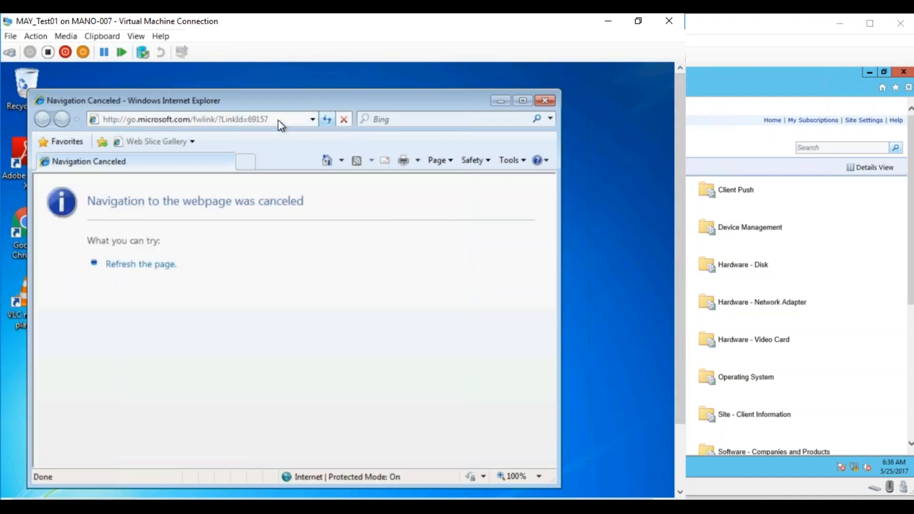
{"action": "left_click", "coordinate": [426, 456]}
{"action": "left_click", "coordinate": [240, 120]}
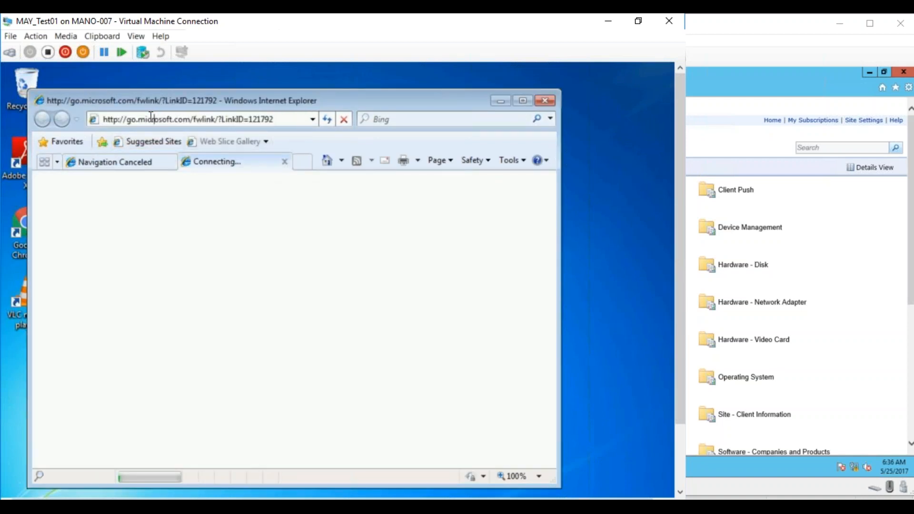
{"action": "left_click", "coordinate": [129, 119]}
{"action": "left_click", "coordinate": [312, 119]}
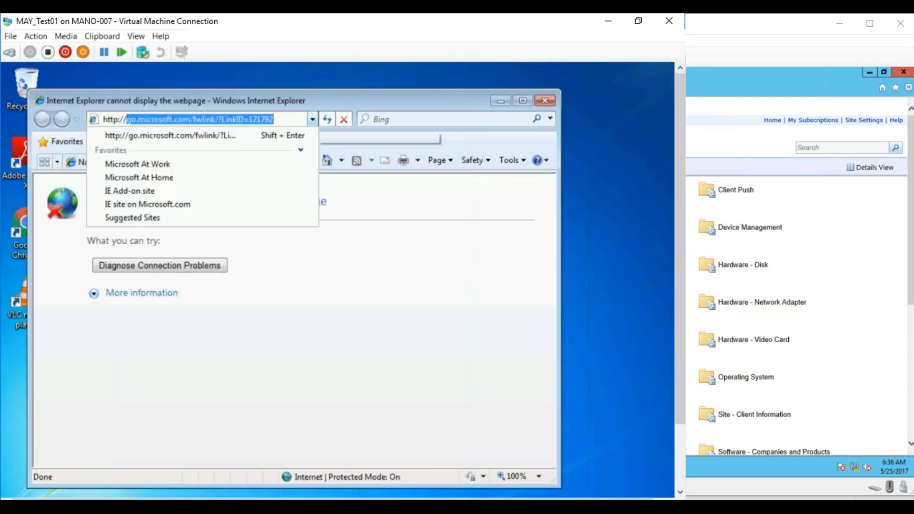
{"action": "type", "text": "http://maysccm"}
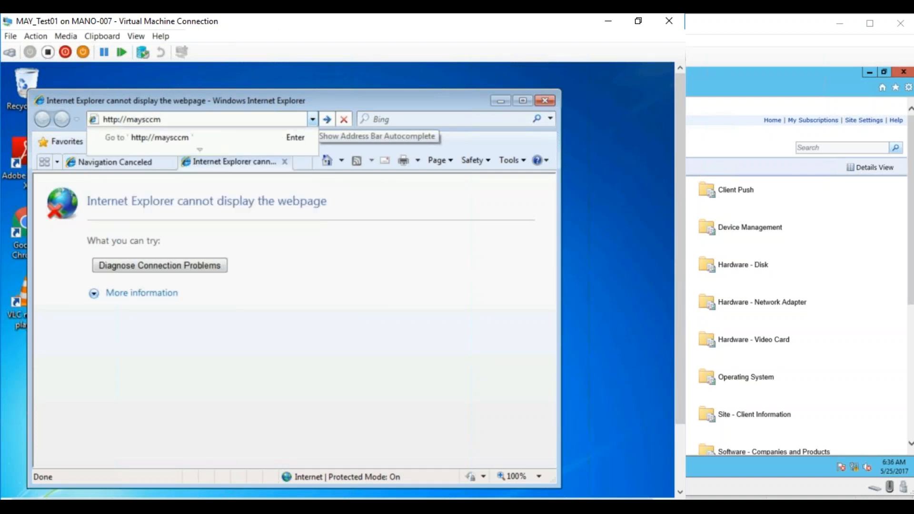
{"action": "type", "text": "/reports"}
{"action": "left_click", "coordinate": [103, 119]}
{"action": "key", "text": "Return"}
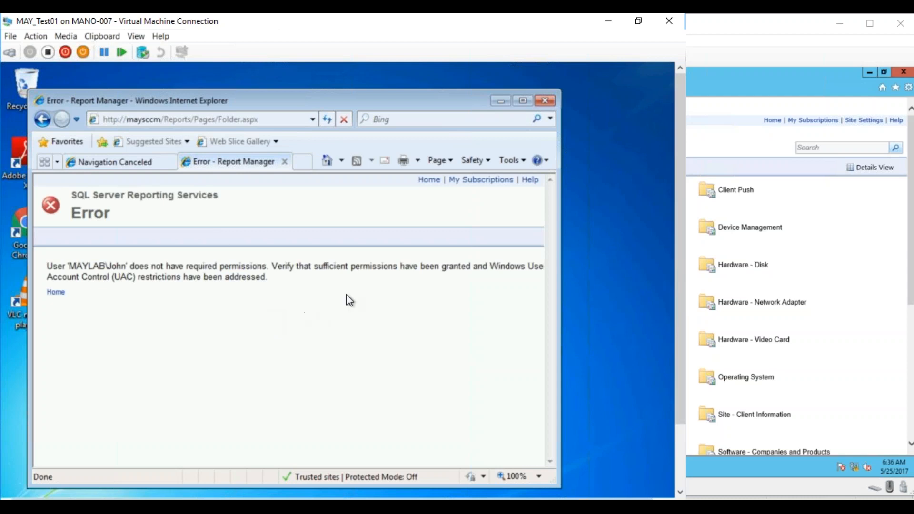
- Maximize Internet Explorer, search MAY_Test01 for UAC and open the User Account Control settings
{"action": "left_click", "coordinate": [523, 101]}
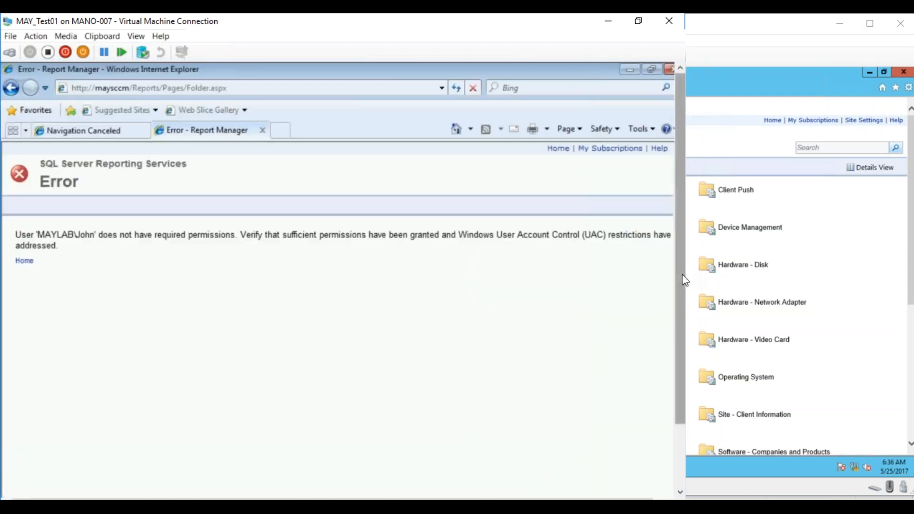
{"action": "left_click_drag", "start_coordinate": [681, 276], "coordinate": [669, 356]}
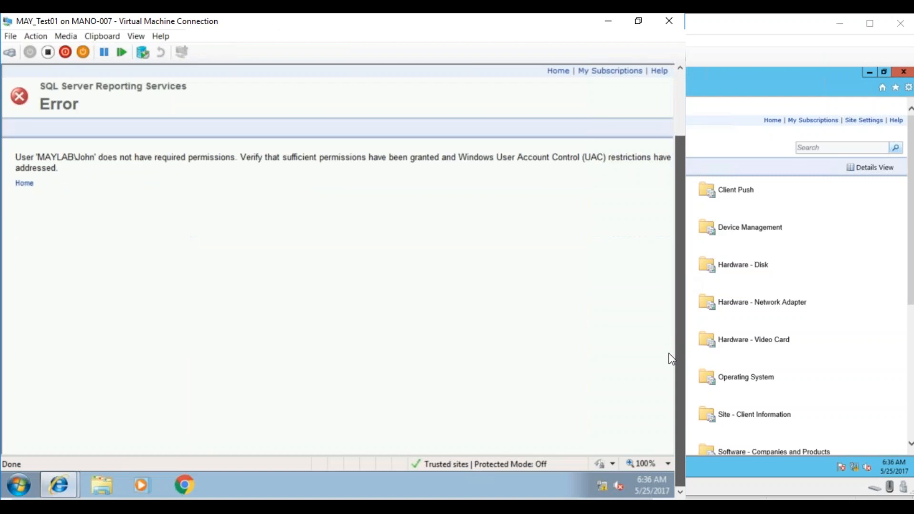
{"action": "left_click", "coordinate": [18, 483]}
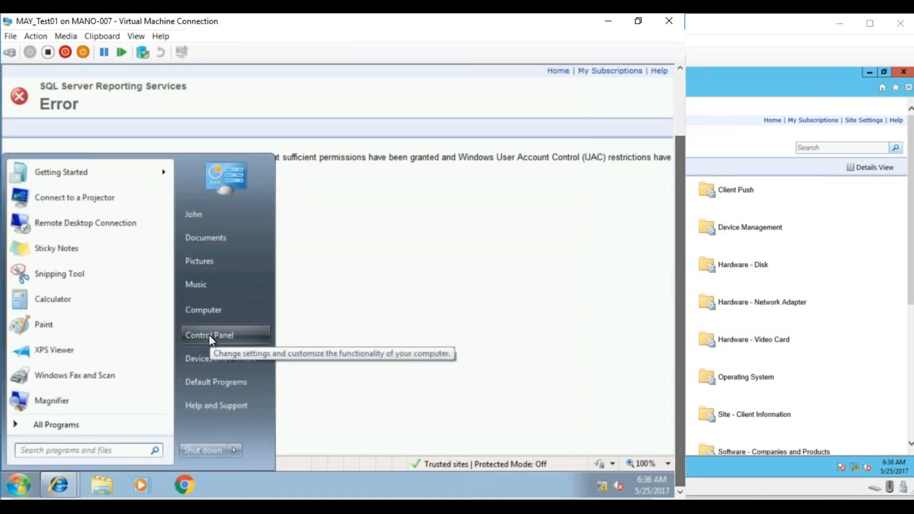
{"action": "left_click", "coordinate": [128, 448]}
{"action": "type", "text": "l"}
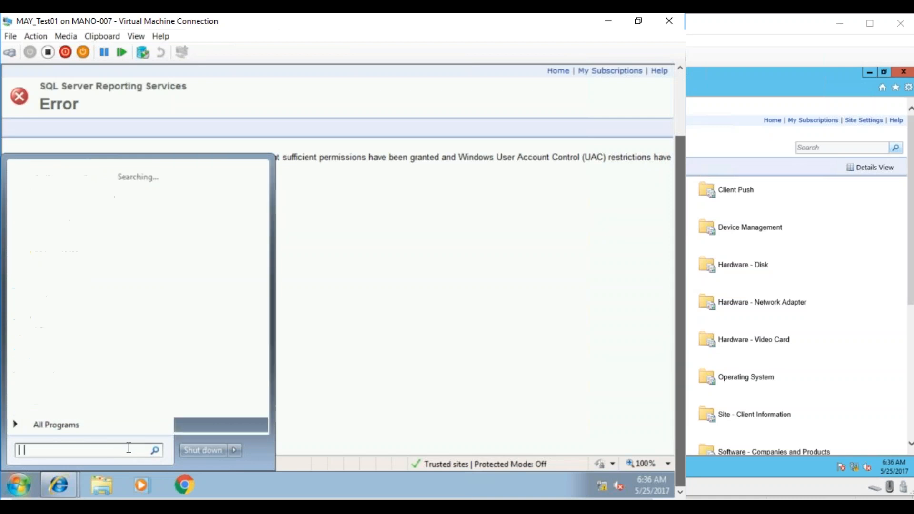
{"action": "type", "text": "AC"}
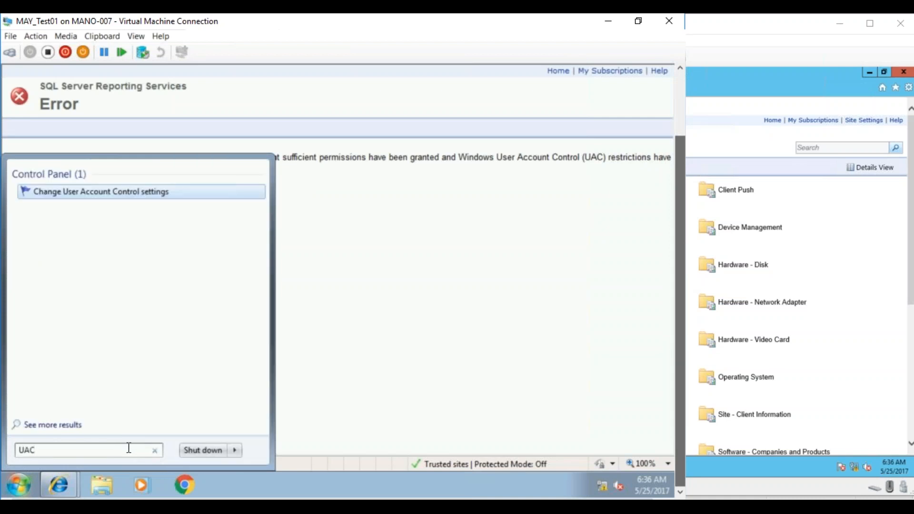
{"action": "left_click", "coordinate": [139, 191]}
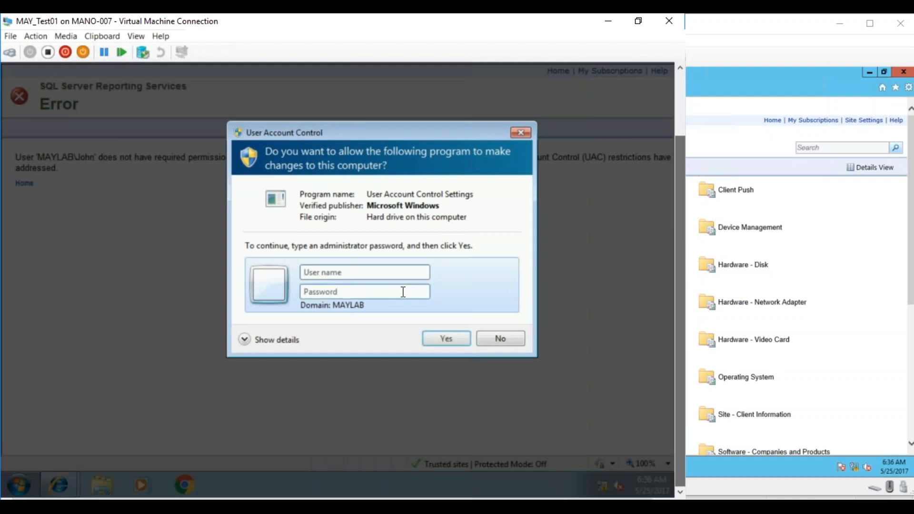
- Authorize the User Account Control settings program with the Administrator user name and its account password
{"action": "left_click", "coordinate": [406, 256]}
{"action": "type", "text": "Administrator"}
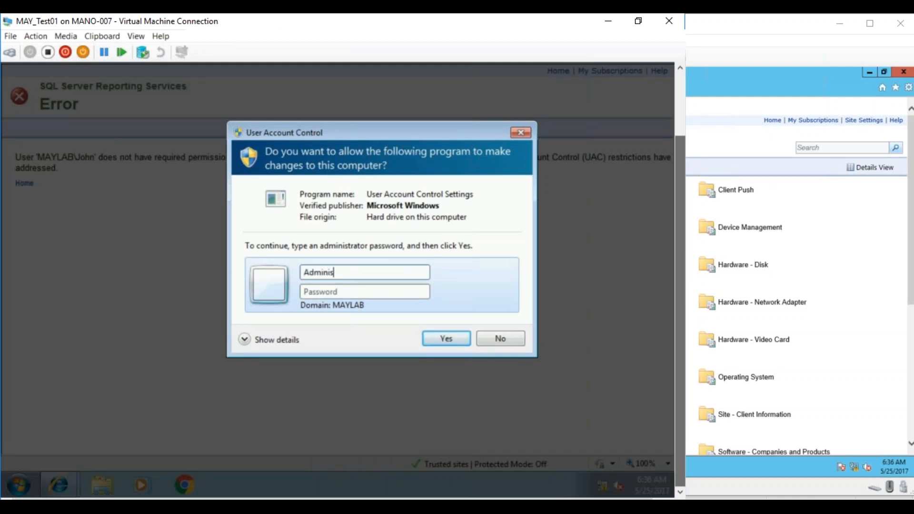
{"action": "key", "text": "Tab"}
{"action": "type", "text": "*********"}
{"action": "key", "text": "Return"}
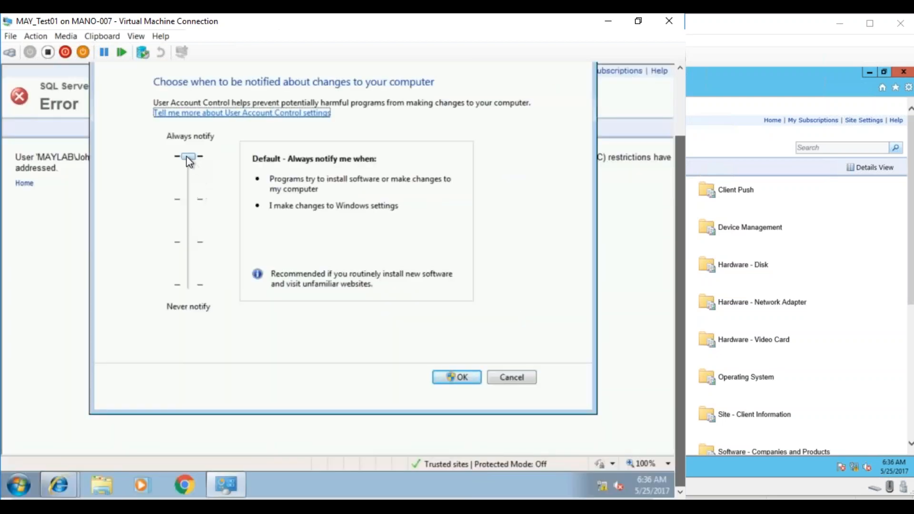
- Try to lower the User Account Control level to Never notify, and cancel the settings
{"action": "left_click_drag", "start_coordinate": [186, 155], "coordinate": [189, 301]}
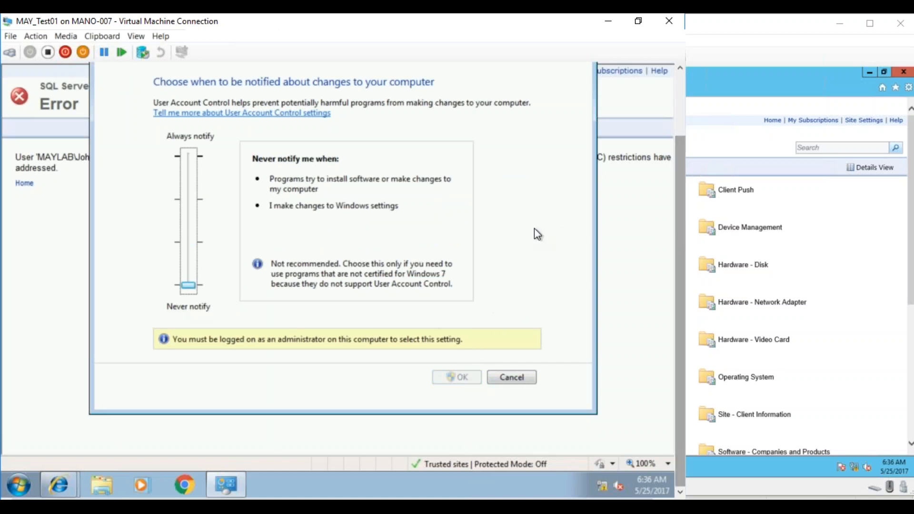
{"action": "left_click", "coordinate": [192, 250]}
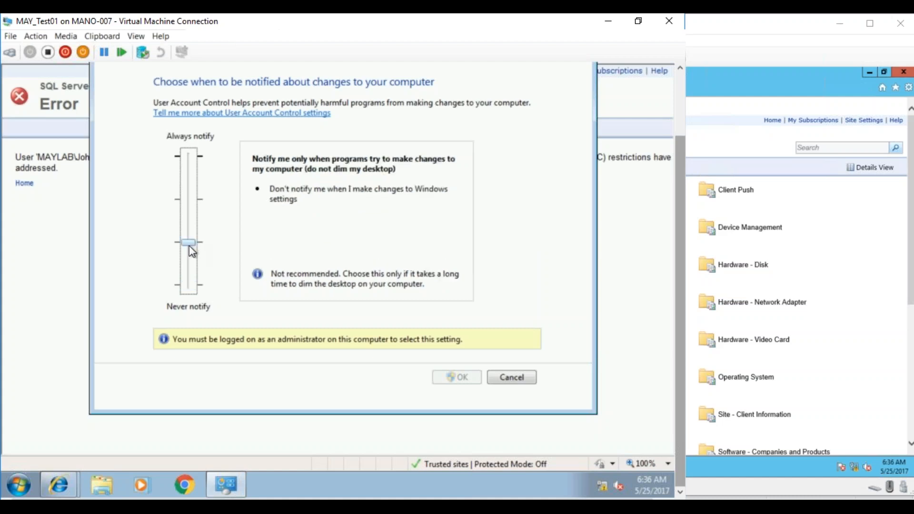
{"action": "left_click", "coordinate": [189, 285]}
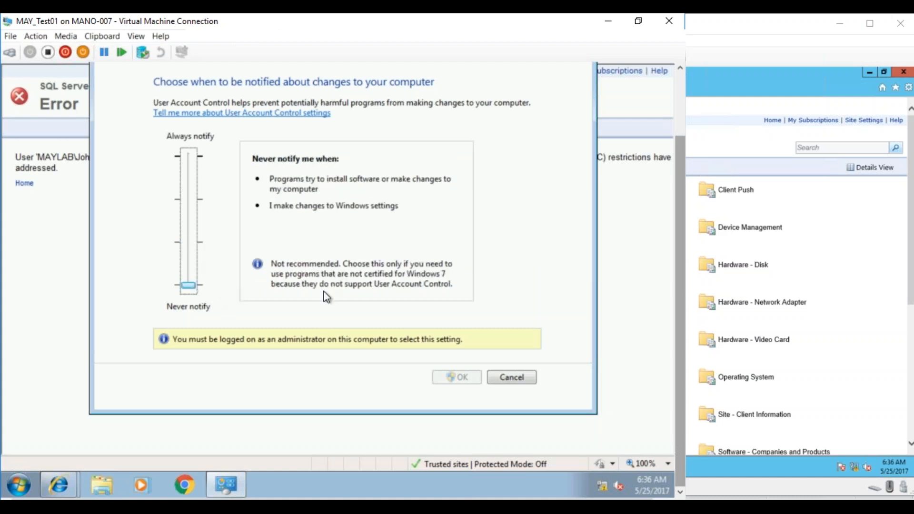
{"action": "left_click", "coordinate": [507, 377]}
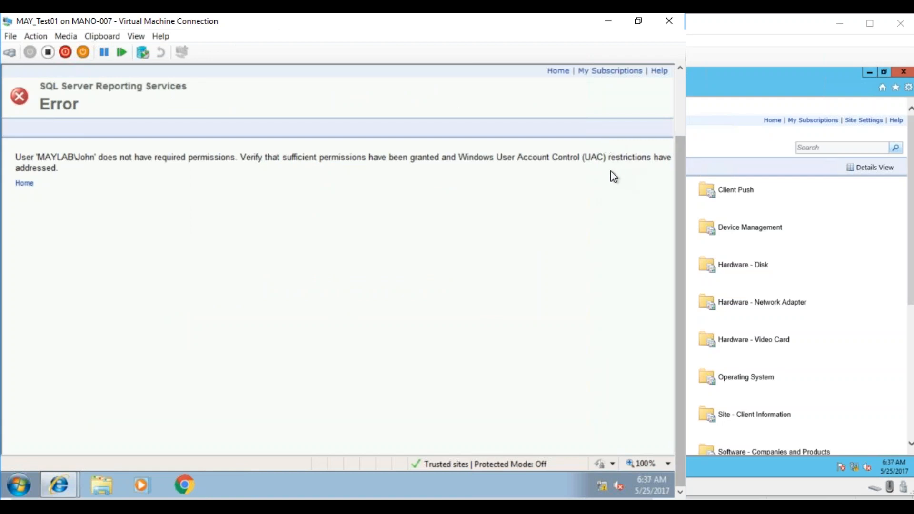
- Close Internet Explorer on MAY_Test01 with all its tabs
{"action": "left_click_drag", "start_coordinate": [677, 176], "coordinate": [677, 128]}
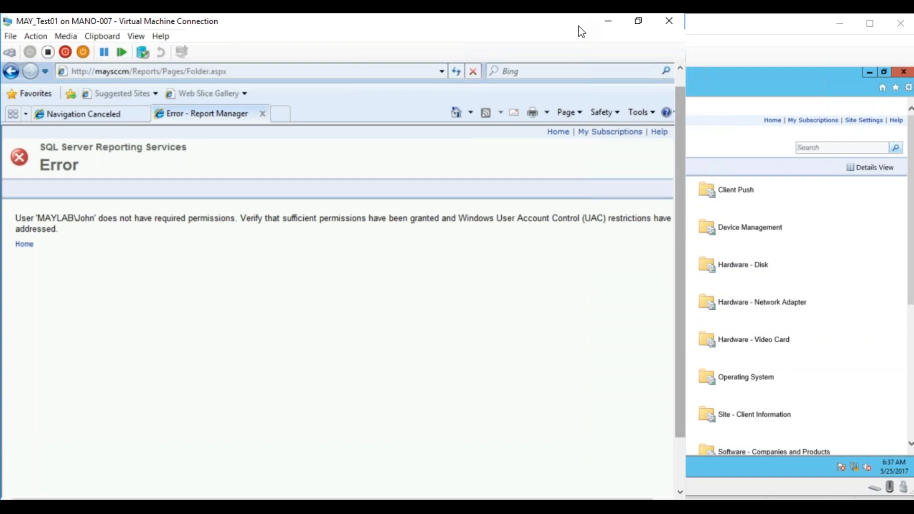
{"action": "left_click", "coordinate": [681, 75]}
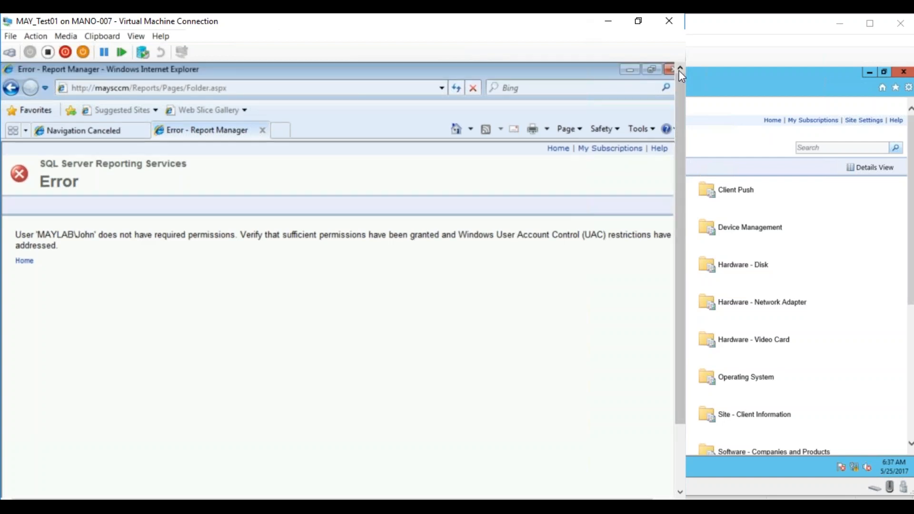
{"action": "left_click", "coordinate": [672, 69]}
{"action": "left_click", "coordinate": [338, 316]}
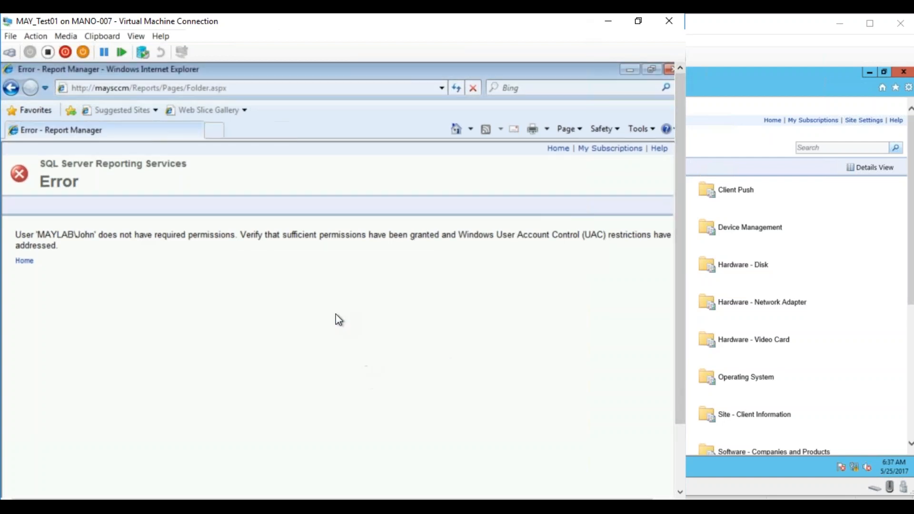
- Log the domain user off MAY_Test01 with the logoff command
{"action": "left_click_drag", "start_coordinate": [678, 337], "coordinate": [677, 465]}
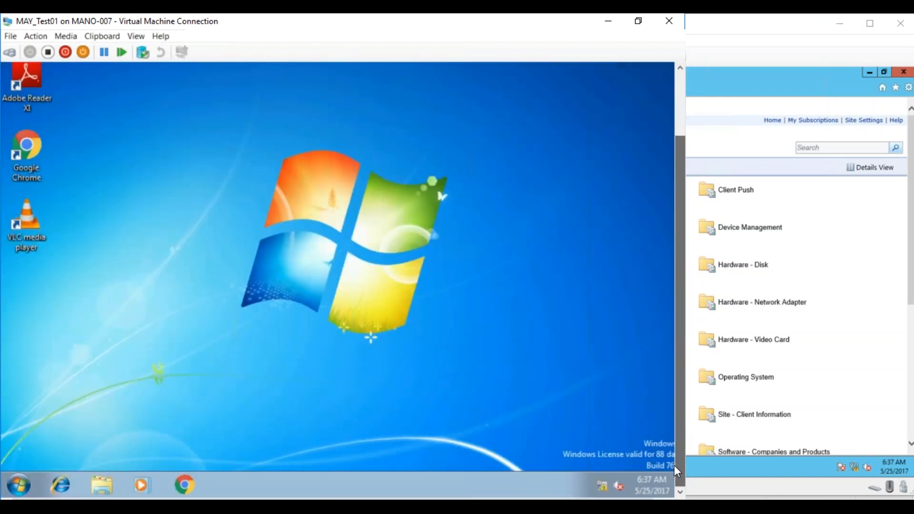
{"action": "left_click", "coordinate": [19, 490]}
{"action": "left_click", "coordinate": [117, 451]}
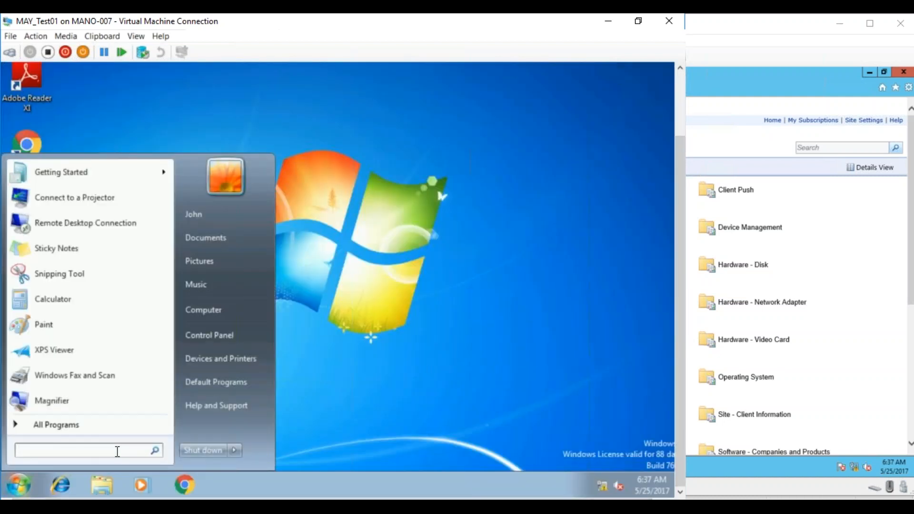
{"action": "type", "text": "logoff"}
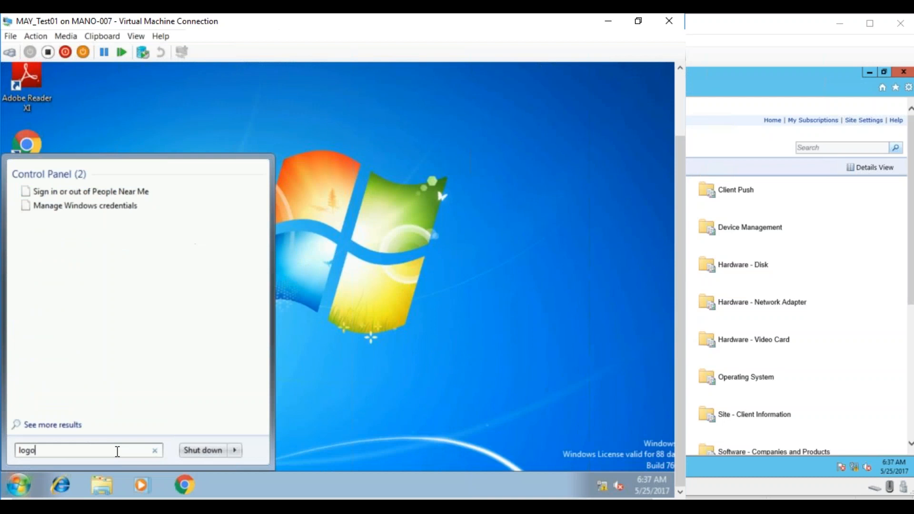
{"action": "key", "text": "Return"}
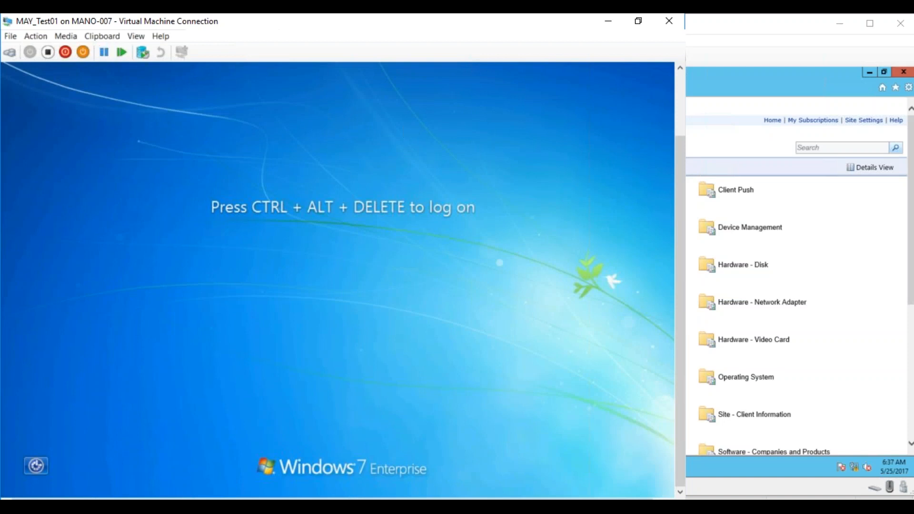
- Bring up the MAY_Test01 logon screen and switch to logging on as another user
{"action": "left_click_drag", "start_coordinate": [680, 173], "coordinate": [681, 105]}
{"action": "left_click", "coordinate": [10, 52]}
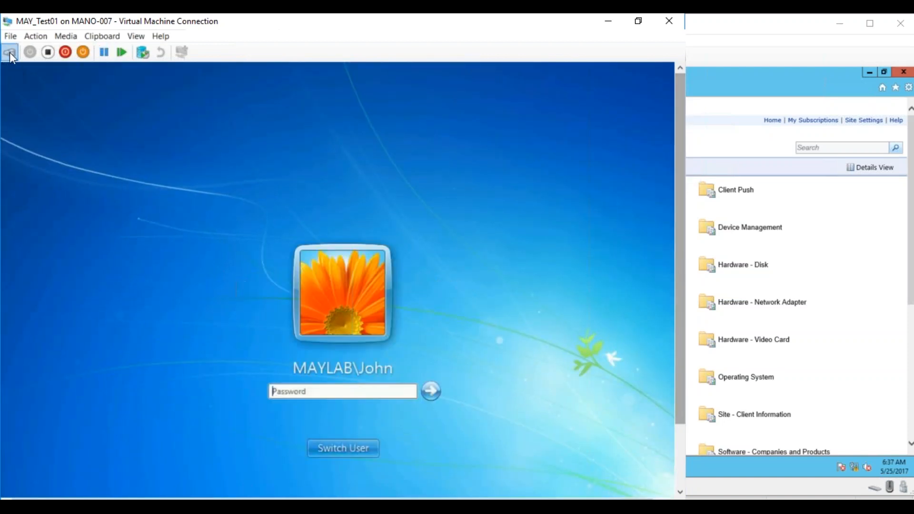
{"action": "left_click", "coordinate": [372, 445]}
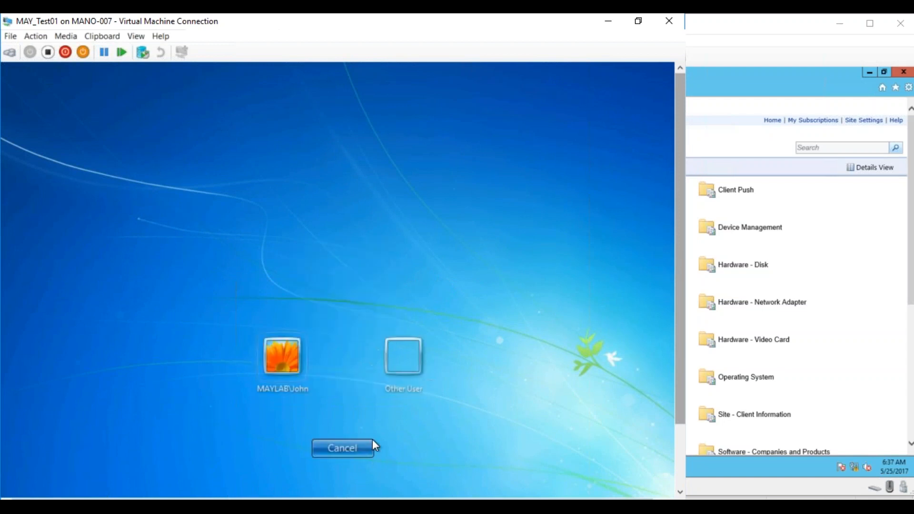
{"action": "left_click", "coordinate": [400, 347]}
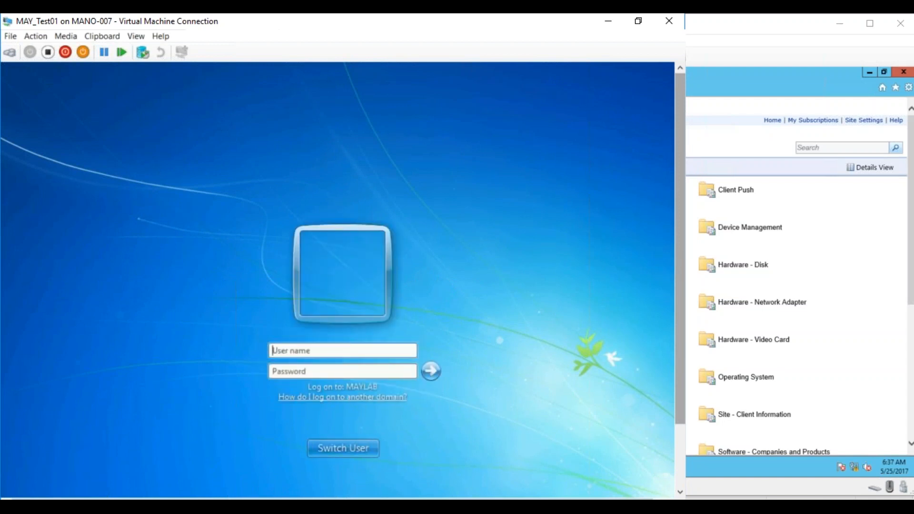
- Enter Administrator as the user name with its account password and try to log on
{"action": "type", "text": "Administrator"}
{"action": "key", "text": "Tab"}
{"action": "type", "text": "P"}
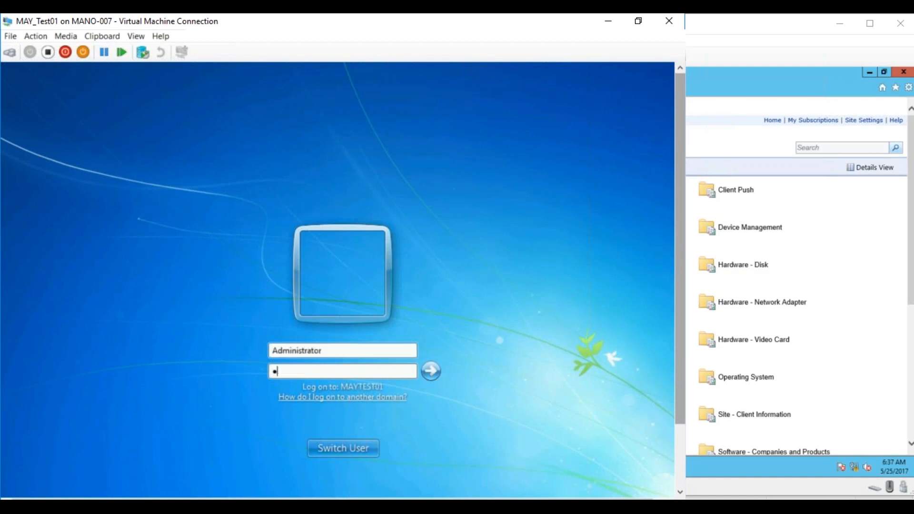
{"action": "type", "text": "assword1"}
{"action": "key", "text": "Return"}
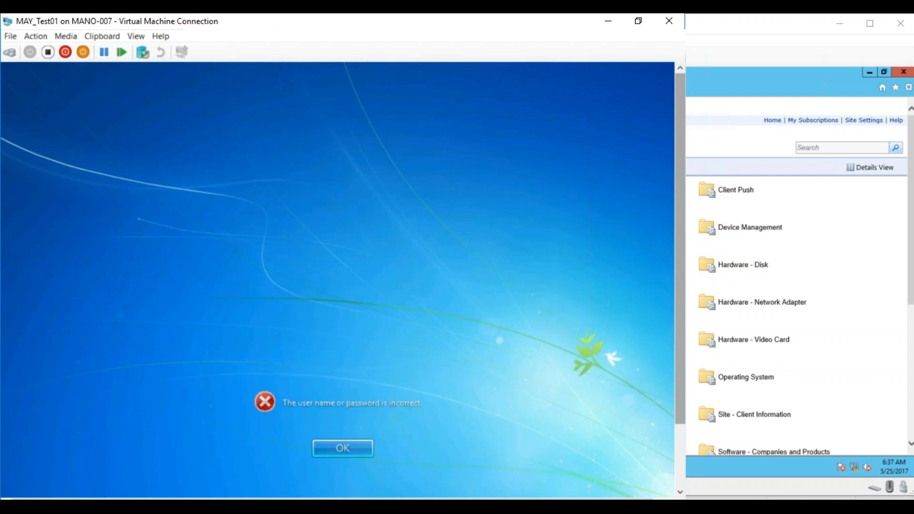
- Retry the Administrator logon by re-entering the account password, and dismiss the logon messages
{"action": "key", "text": "Return"}
{"action": "type", "text": "••••••••"}
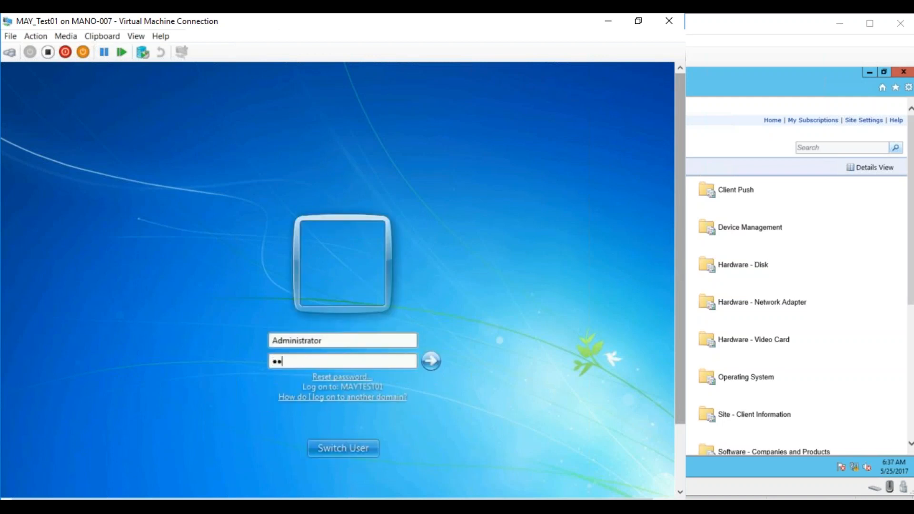
{"action": "key", "text": "Return"}
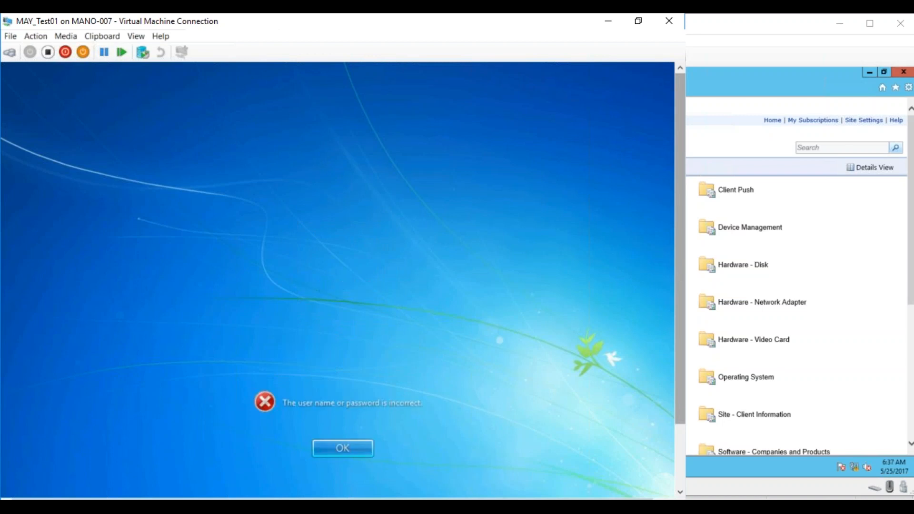
{"action": "key", "text": "Return"}
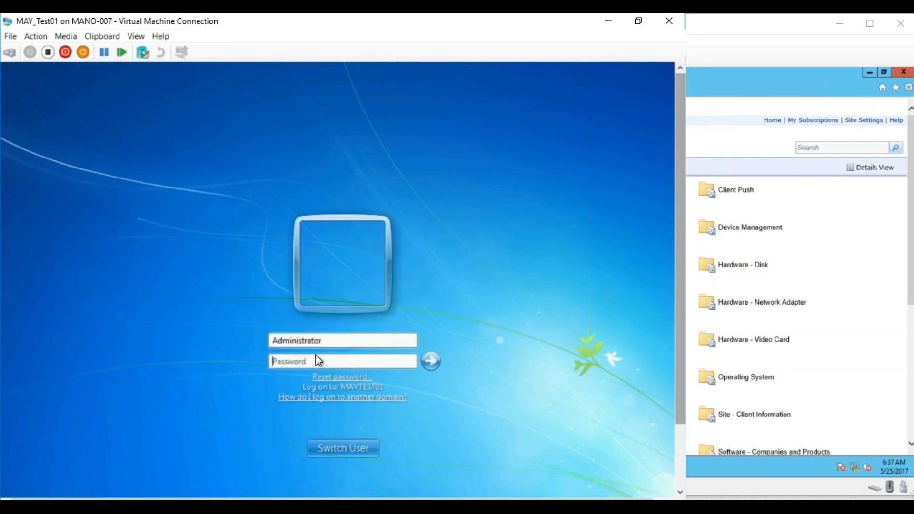
- Change the user name to Maylab\Administrator and log on to MAY_Test01 with the account password
{"action": "left_click", "coordinate": [278, 341]}
{"action": "key", "text": "Left"}
{"action": "type", "text": "Mayla"}
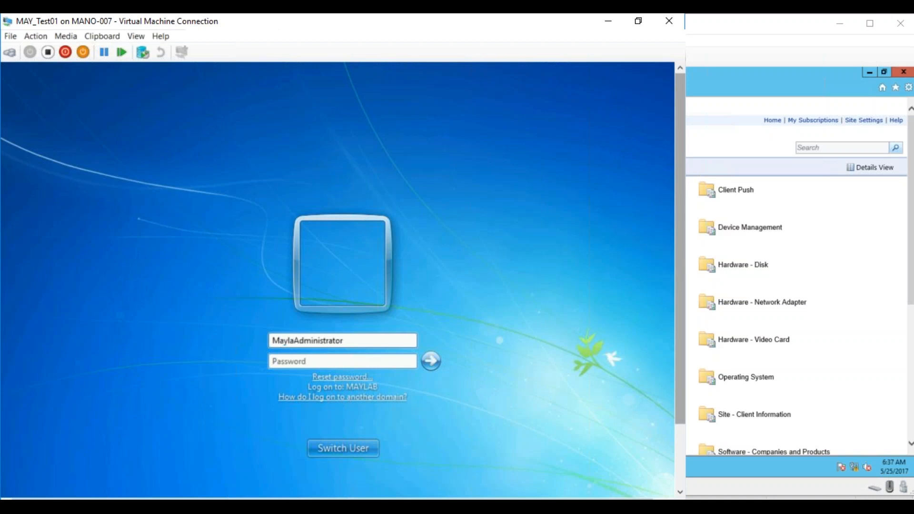
{"action": "type", "text": "b\\"}
{"action": "key", "text": "Tab"}
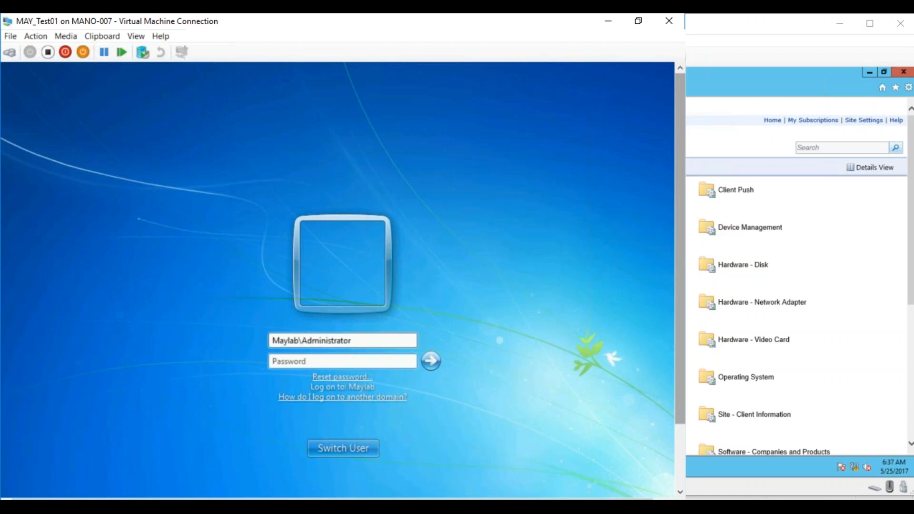
{"action": "type", "text": "P@ssw0rd1"}
{"action": "key", "text": "Return"}
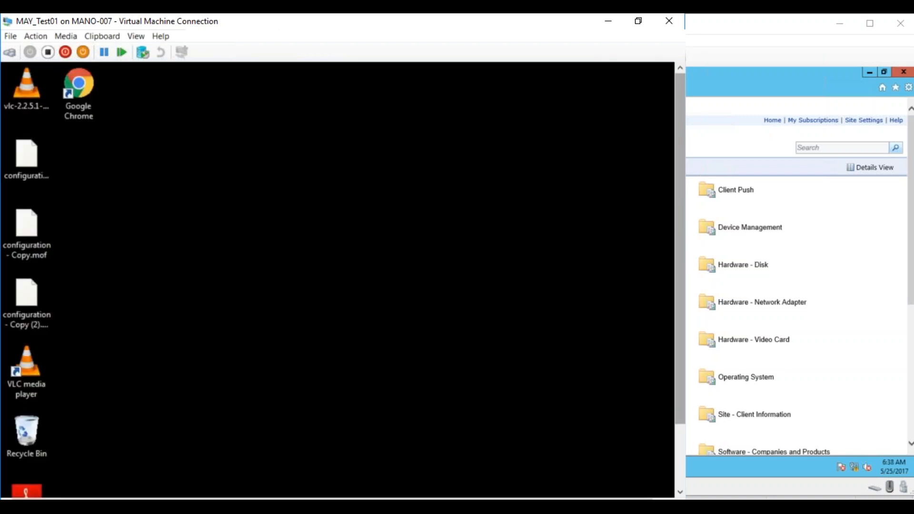
- Search for UAC, set the User Account Control level to Never notify and apply the change
{"action": "left_click_drag", "start_coordinate": [679, 267], "coordinate": [680, 336]}
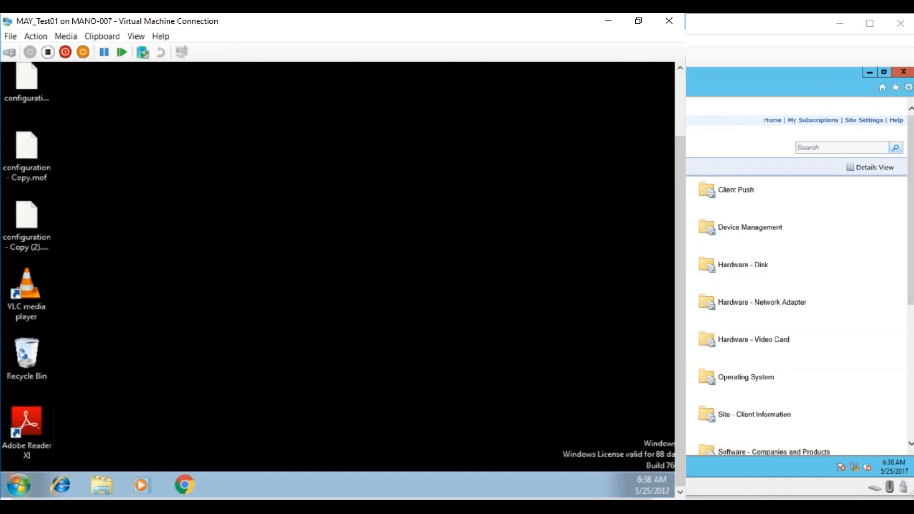
{"action": "left_click", "coordinate": [19, 485]}
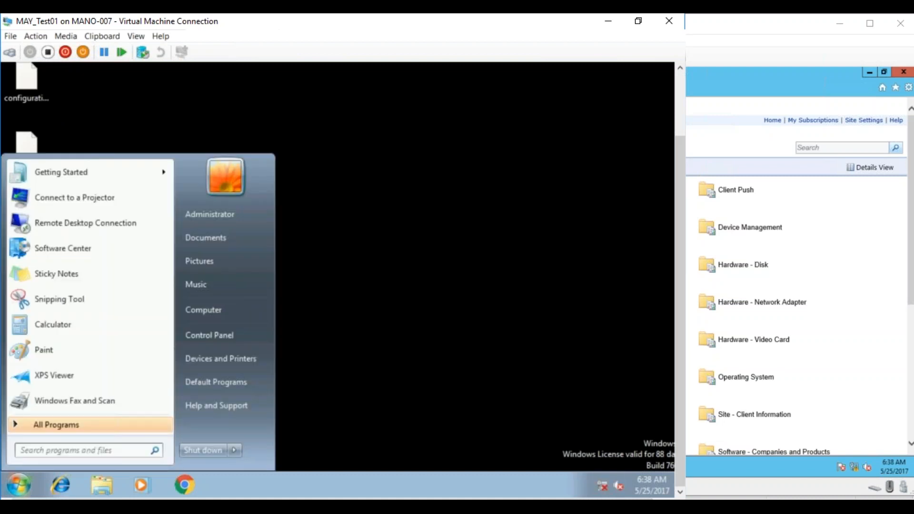
{"action": "type", "text": "UAC"}
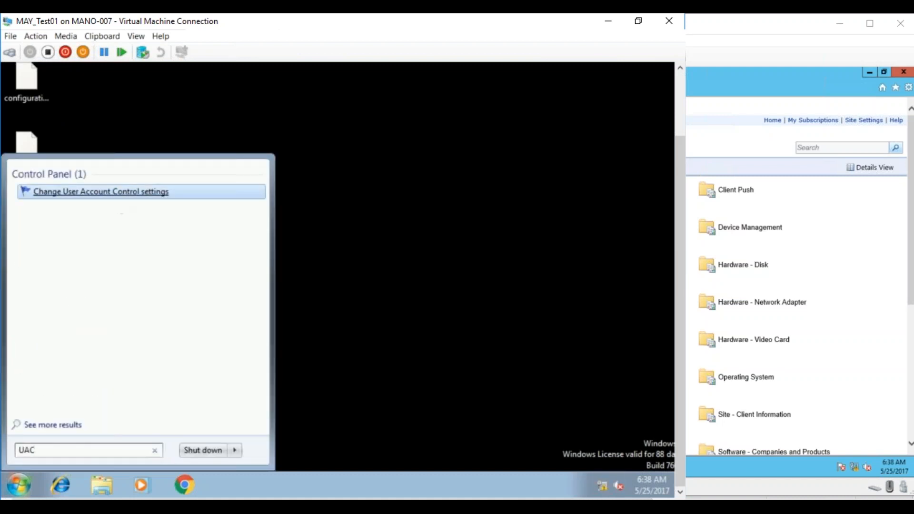
{"action": "key", "text": "Return"}
{"action": "left_click_drag", "start_coordinate": [188, 199], "coordinate": [188, 284]}
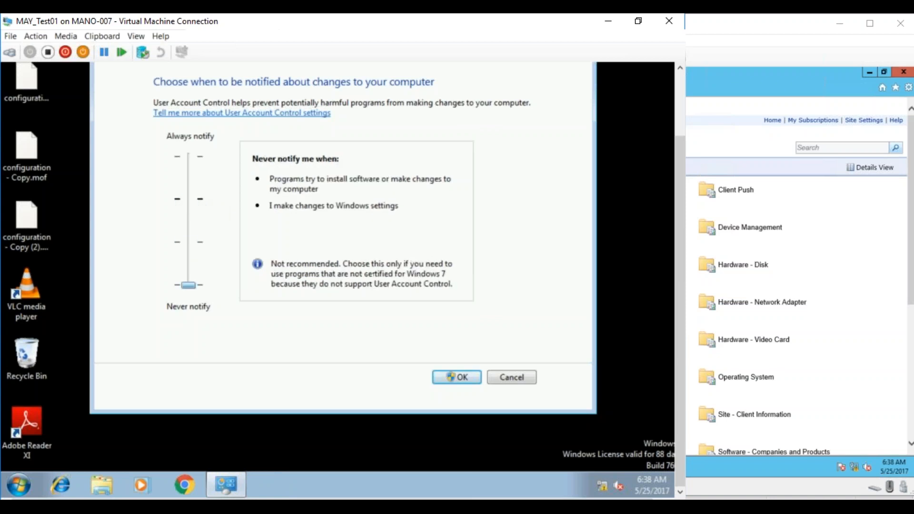
{"action": "left_click", "coordinate": [456, 377]}
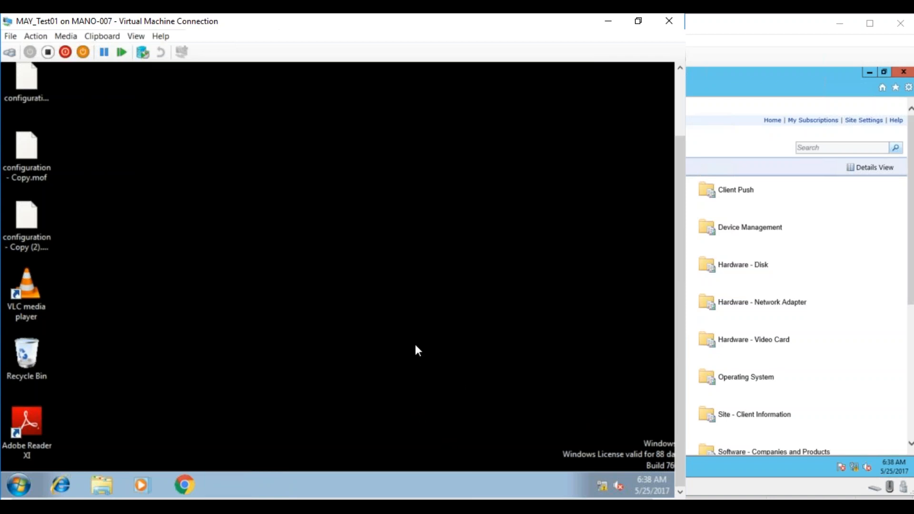
- Search for UAC, check the User Account Control notification level and cancel without changing it
{"action": "left_click", "coordinate": [27, 483]}
{"action": "type", "text": "UAC"}
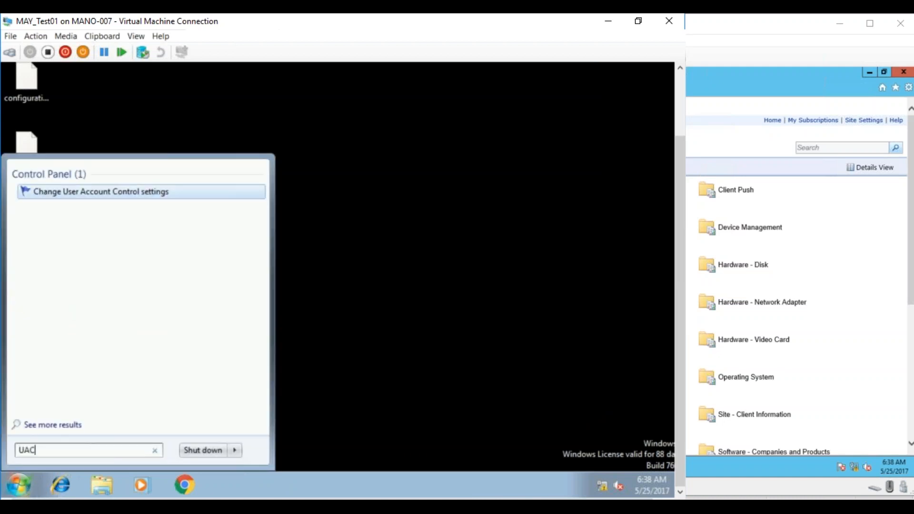
{"action": "key", "text": "Return"}
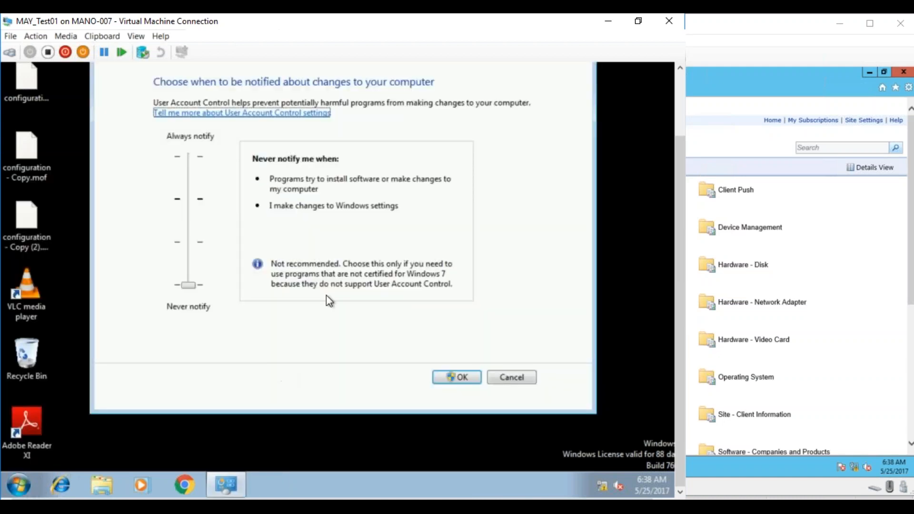
{"action": "left_click", "coordinate": [498, 374]}
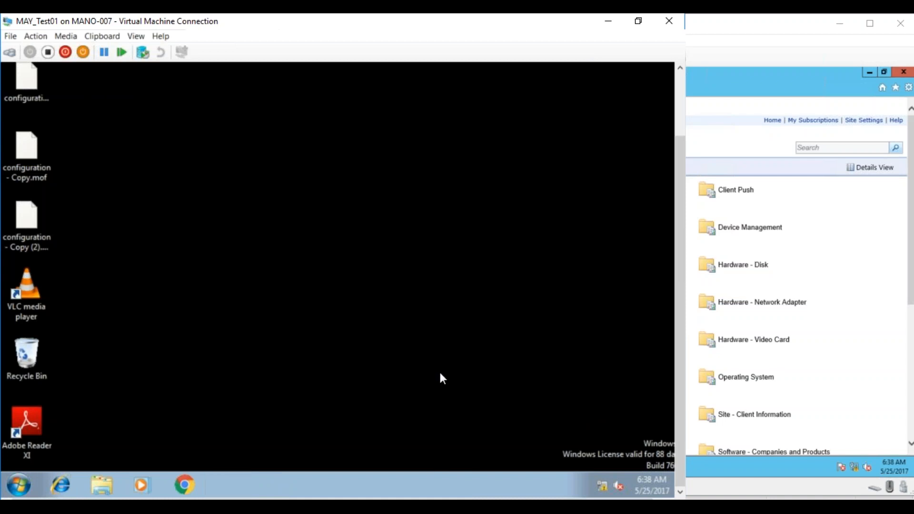
{"action": "left_click", "coordinate": [60, 484]}
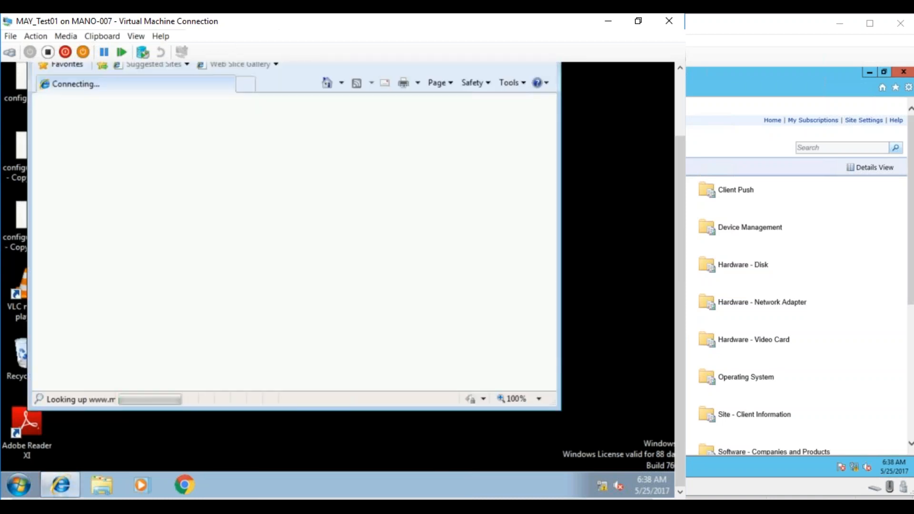
{"action": "left_click_drag", "start_coordinate": [680, 218], "coordinate": [678, 142]}
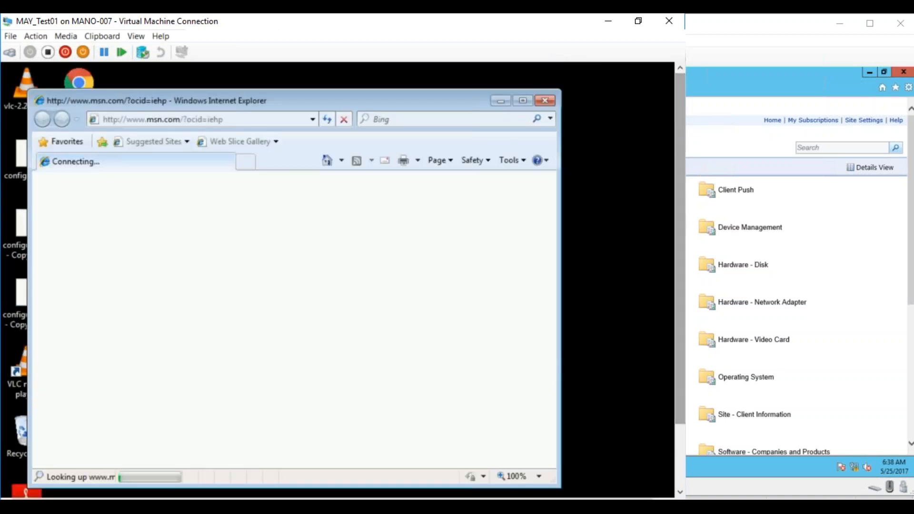
{"action": "left_click", "coordinate": [343, 119]}
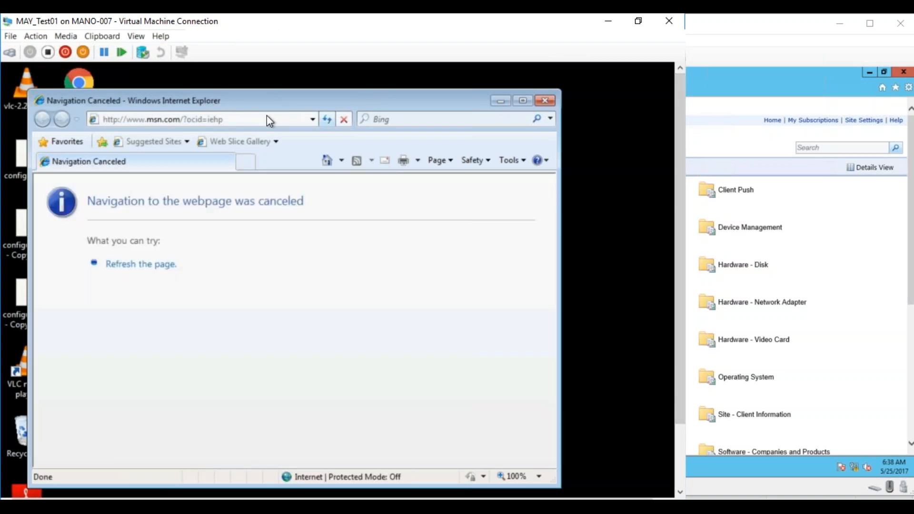
{"action": "left_click", "coordinate": [267, 119]}
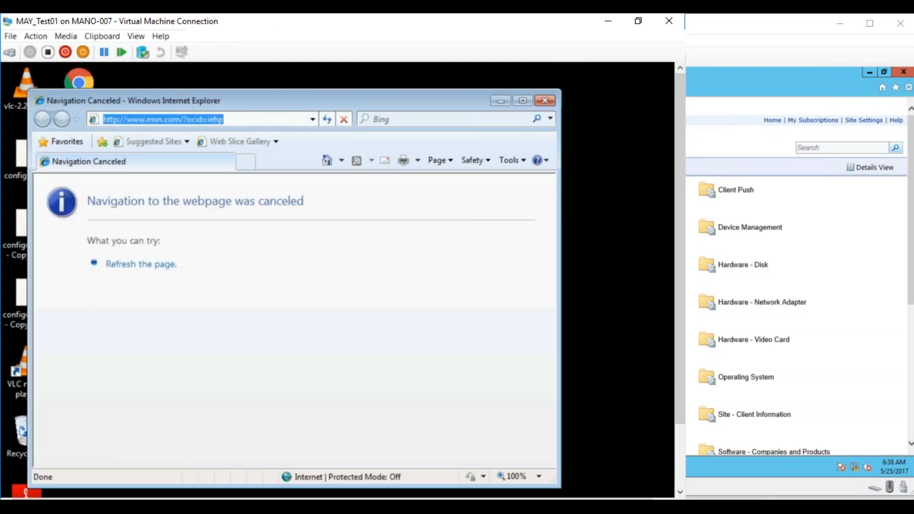
{"action": "left_click_drag", "start_coordinate": [126, 119], "coordinate": [267, 118]}
{"action": "type", "text": "maysccm"}
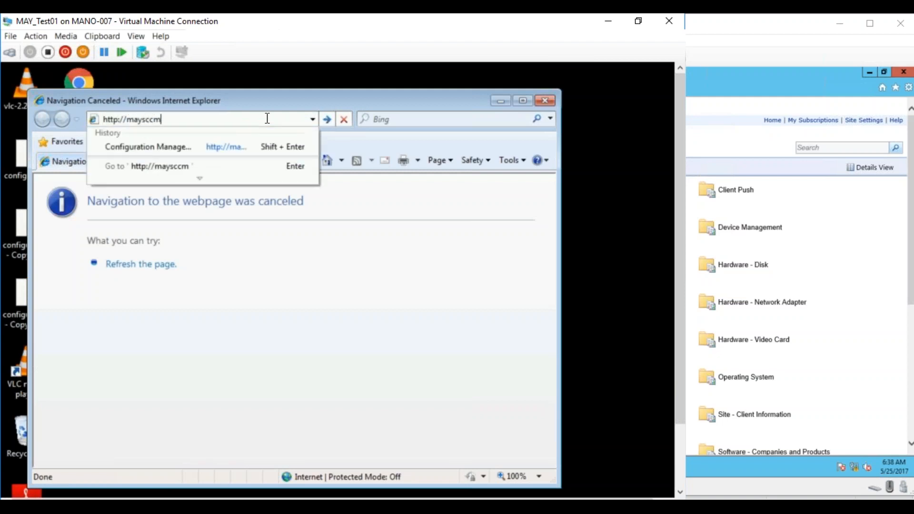
{"action": "type", "text": "/reports"}
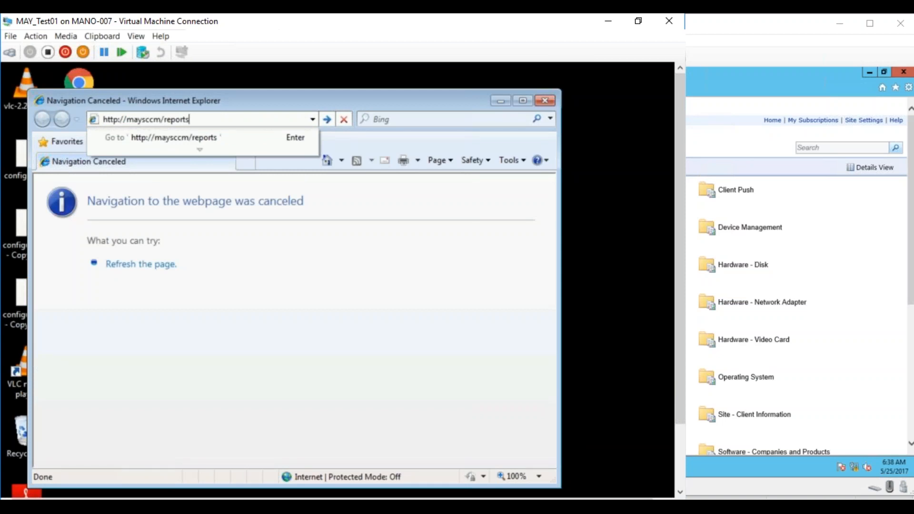
{"action": "key", "text": "Return"}
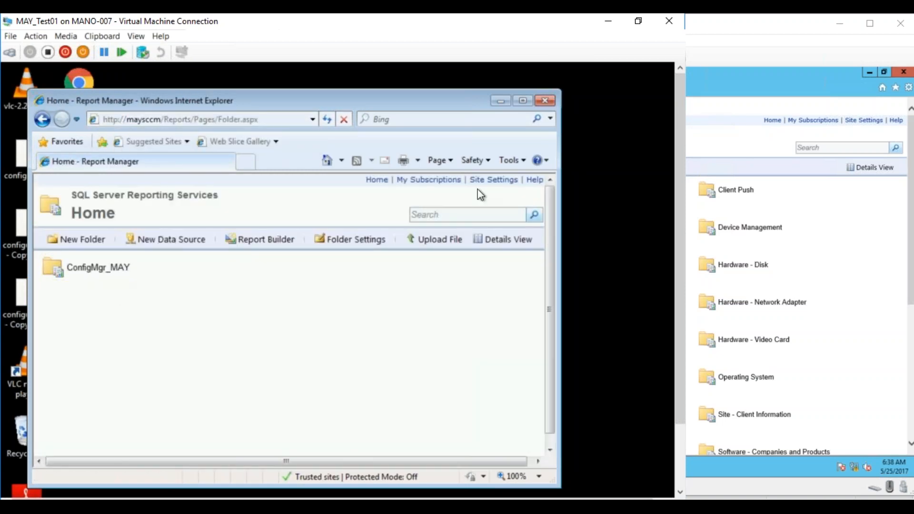
{"action": "left_click", "coordinate": [545, 100]}
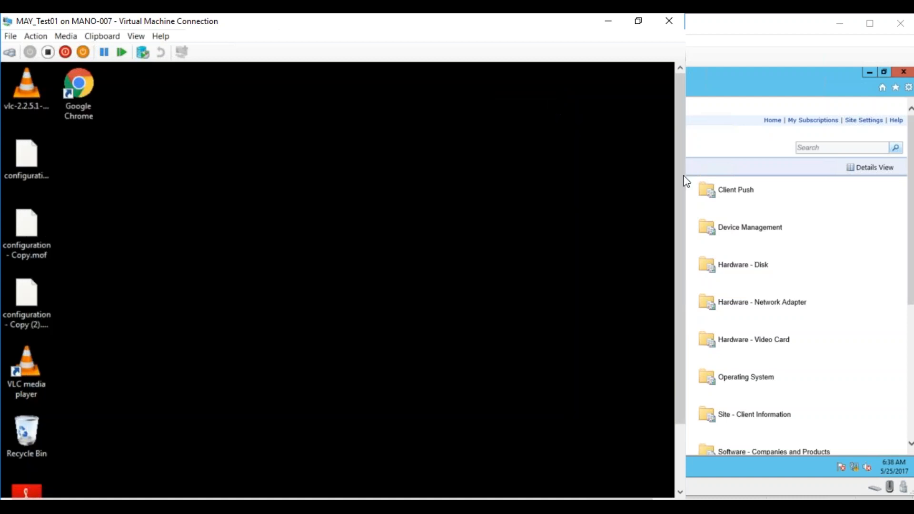
- Log the Administrator account off MAY_Test01
{"action": "scroll", "coordinate": [684, 180], "scroll_direction": "down", "scroll_amount": 3}
{"action": "left_click", "coordinate": [19, 485]}
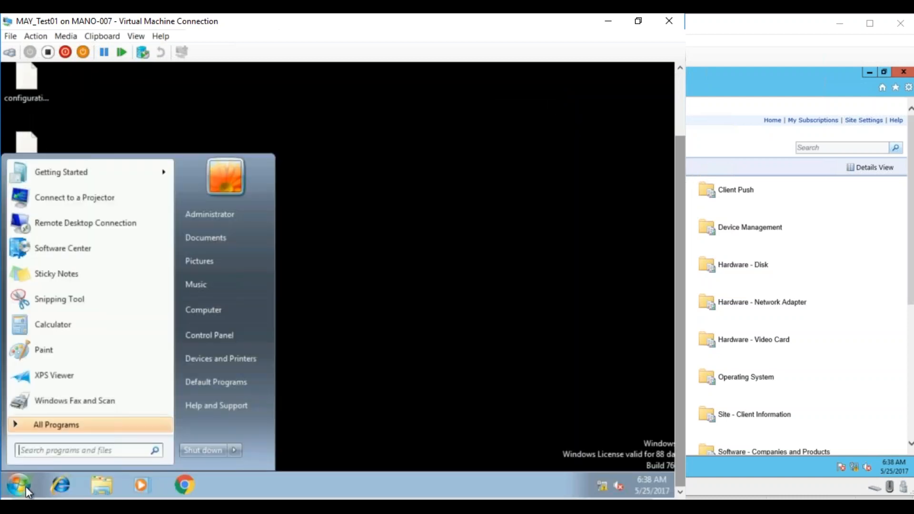
{"action": "mouse_move", "coordinate": [235, 449]}
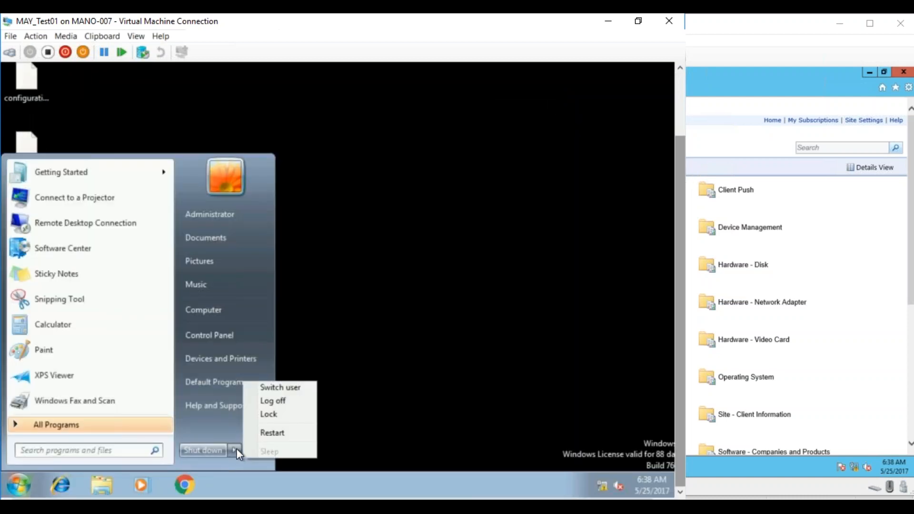
{"action": "left_click", "coordinate": [275, 401]}
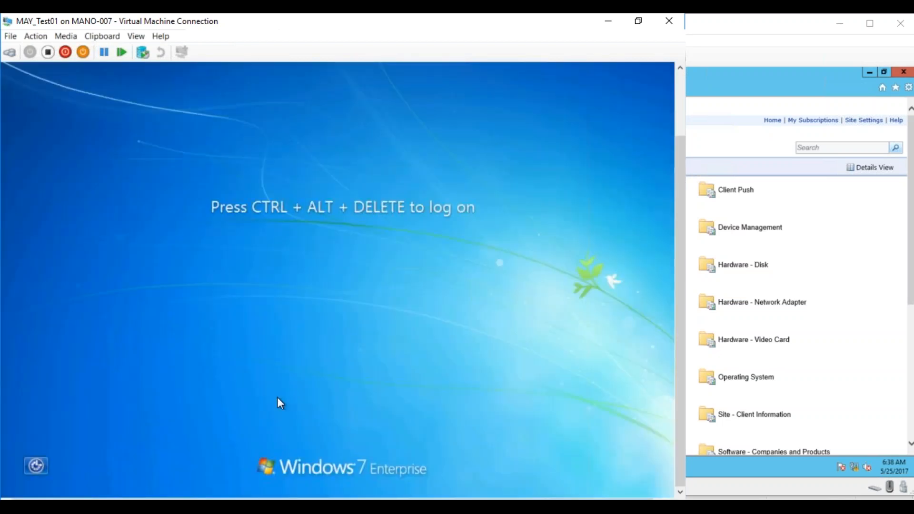
- Switch to another user and log on to MAY_Test01 with the domain test user's name and account password
{"action": "left_click", "coordinate": [10, 52]}
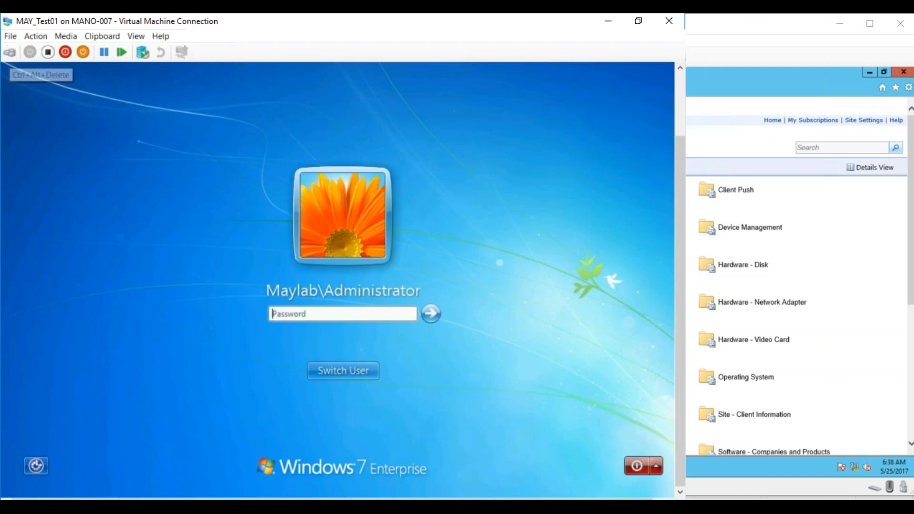
{"action": "type", "text": "•"}
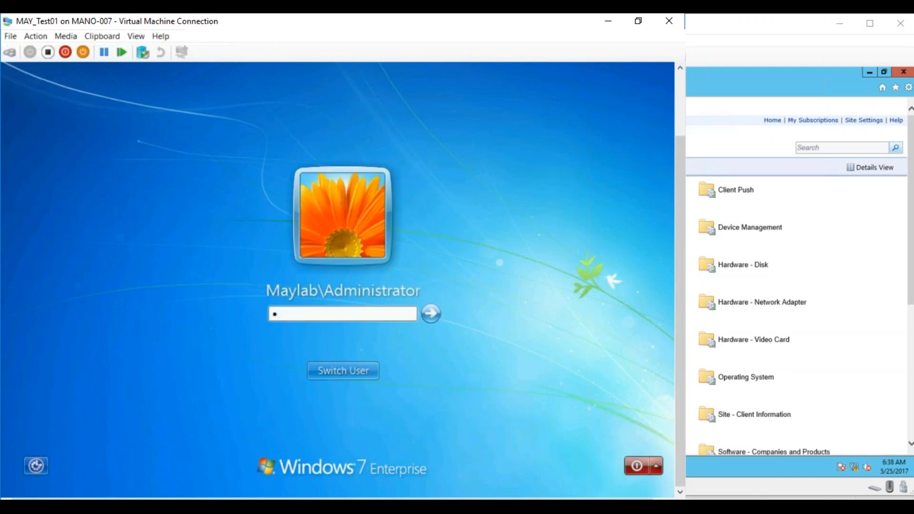
{"action": "left_click", "coordinate": [365, 372]}
{"action": "left_click", "coordinate": [415, 316]}
{"action": "type", "text": "john"}
{"action": "key", "text": "Tab"}
{"action": "type", "text": "•••••••••"}
{"action": "key", "text": "Return"}
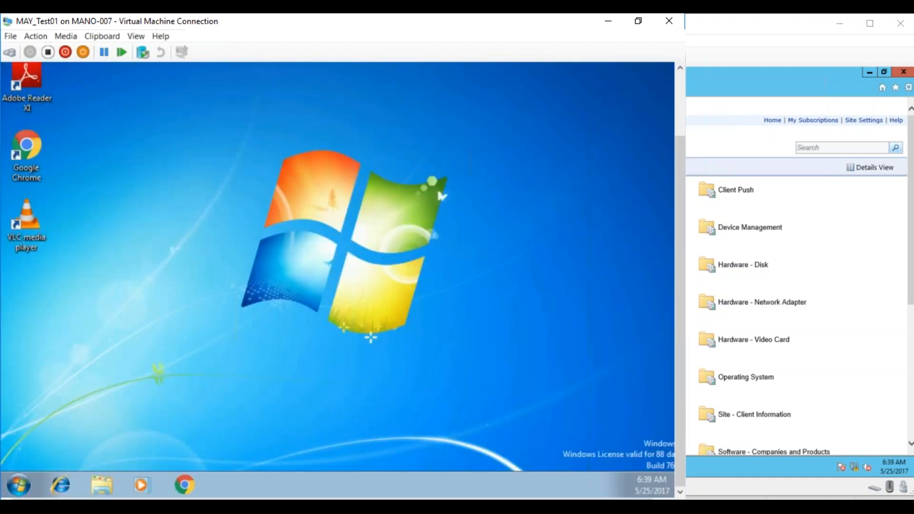
{"action": "left_click", "coordinate": [60, 484]}
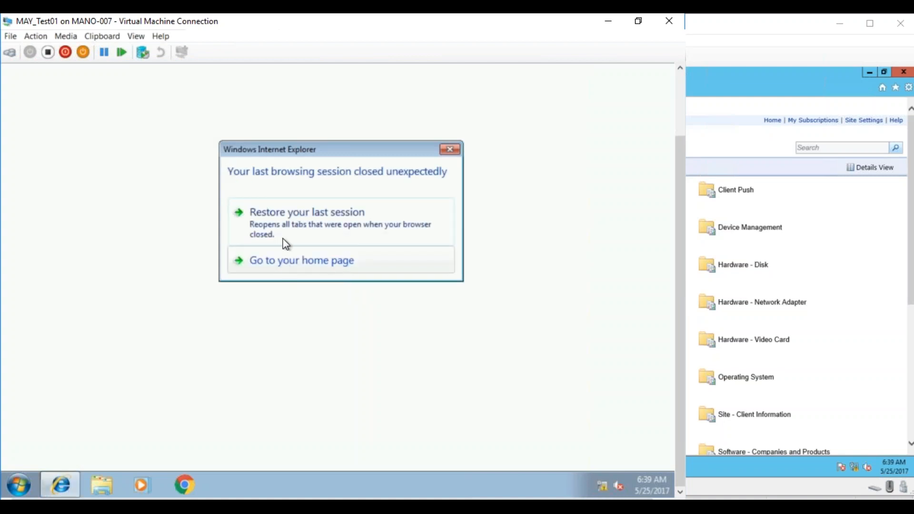
{"action": "left_click", "coordinate": [275, 263]}
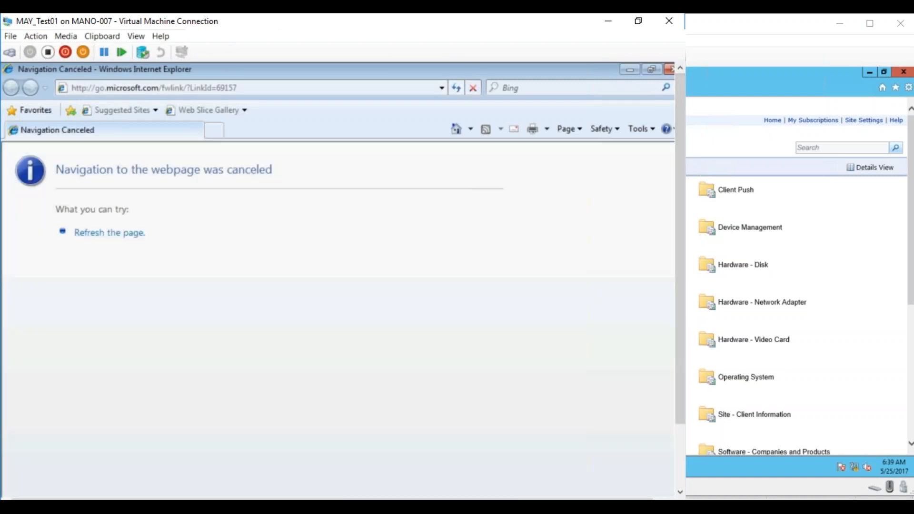
{"action": "left_click", "coordinate": [100, 88]}
{"action": "left_click_drag", "start_coordinate": [99, 88], "coordinate": [347, 92]}
{"action": "key", "text": "BackSpace"}
{"action": "key", "text": "BackSpace"}
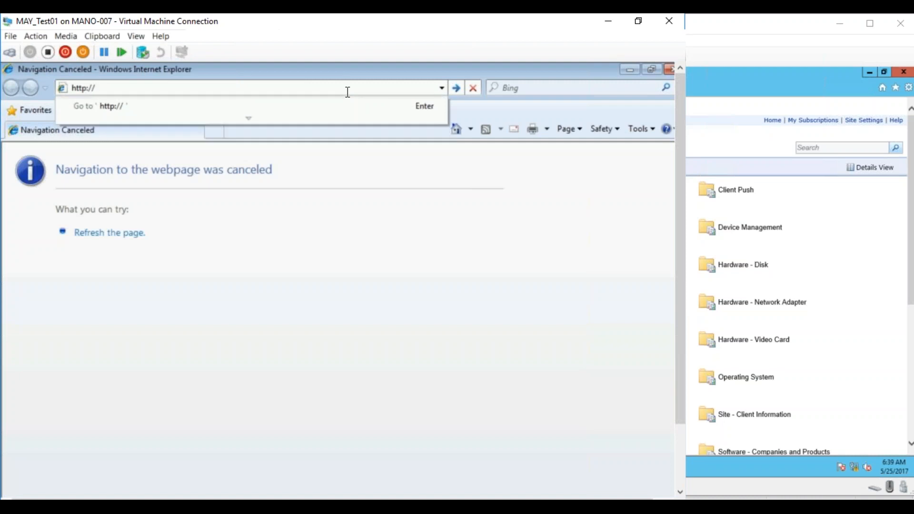
{"action": "type", "text": "maysccm"}
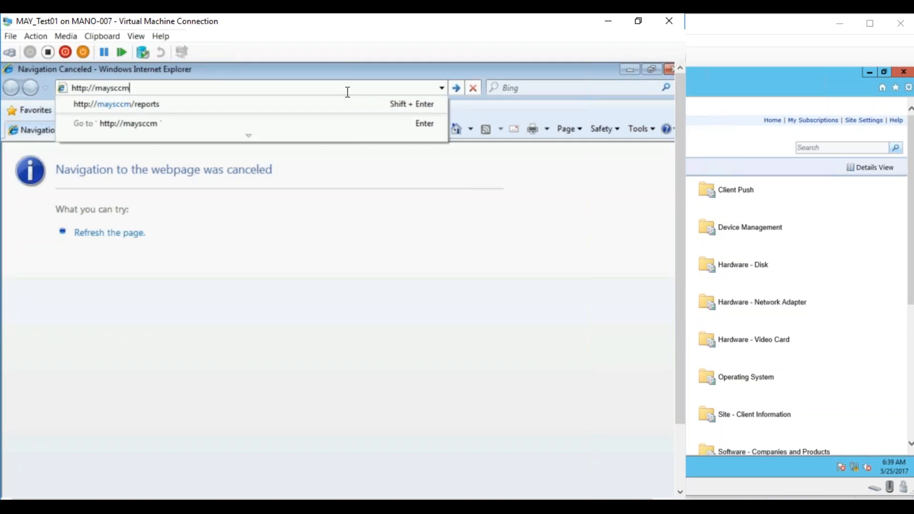
{"action": "type", "text": "/reports"}
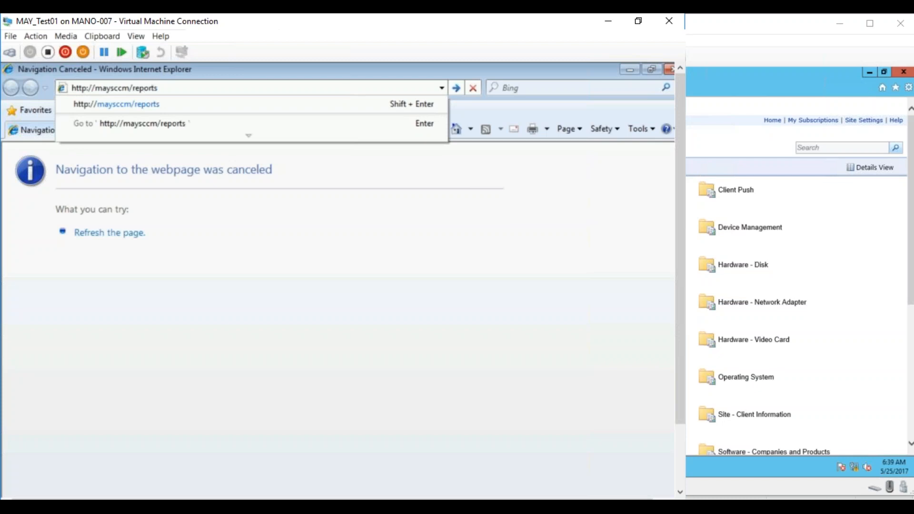
{"action": "key", "text": "Return"}
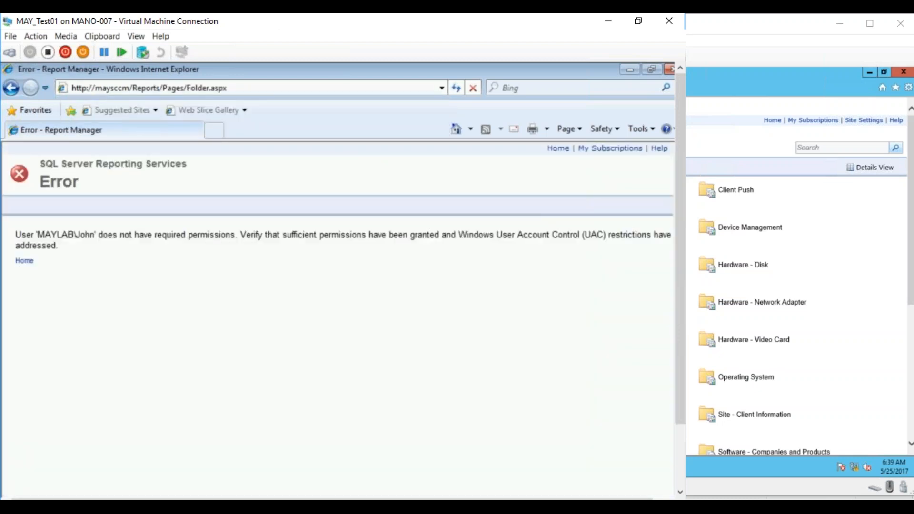
- Search for UAC, authorize with Administrator and its account password, check the User Account Control level and cancel
{"action": "left_click", "coordinate": [312, 379]}
{"action": "left_click_drag", "start_coordinate": [680, 394], "coordinate": [675, 452]}
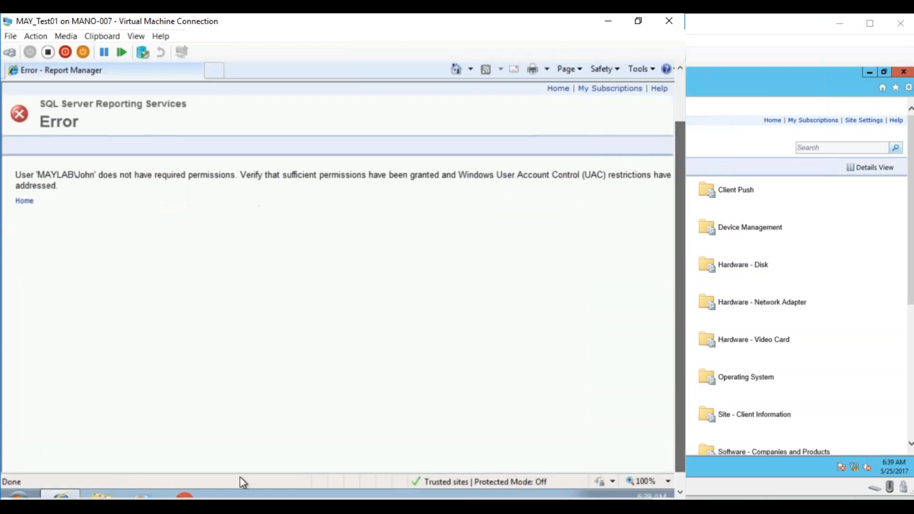
{"action": "left_click", "coordinate": [19, 495]}
{"action": "type", "text": "UAC"}
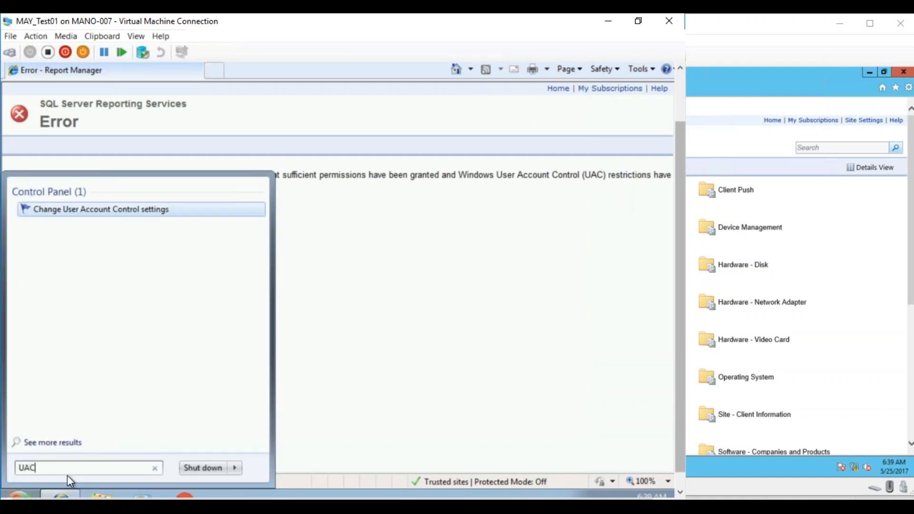
{"action": "key", "text": "Return"}
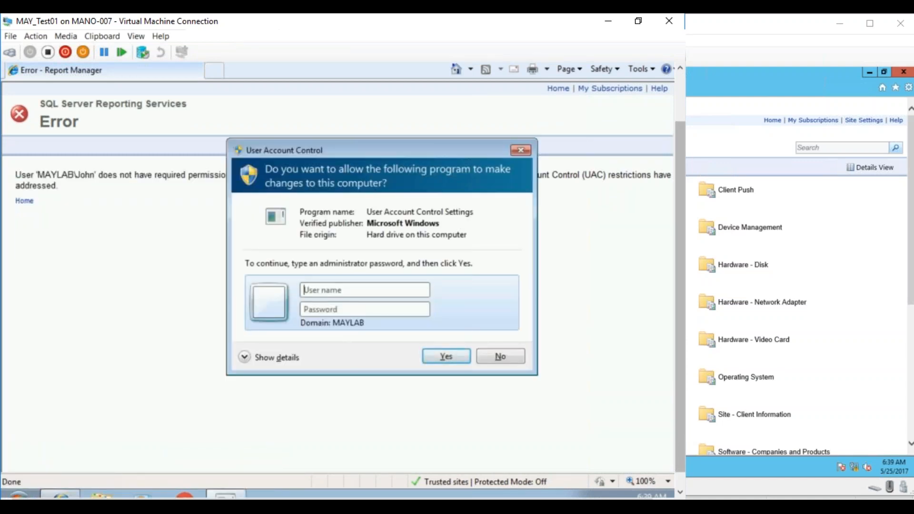
{"action": "type", "text": "Administrao"}
{"action": "key", "text": "BackSpace"}
{"action": "type", "text": "tor"}
{"action": "key", "text": "Tab"}
{"action": "type", "text": "*********"}
{"action": "key", "text": "Return"}
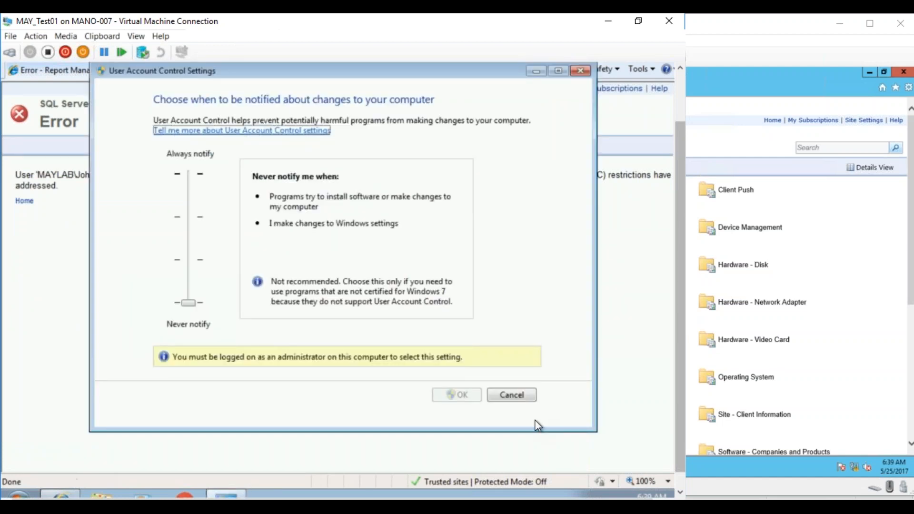
{"action": "left_click", "coordinate": [526, 394]}
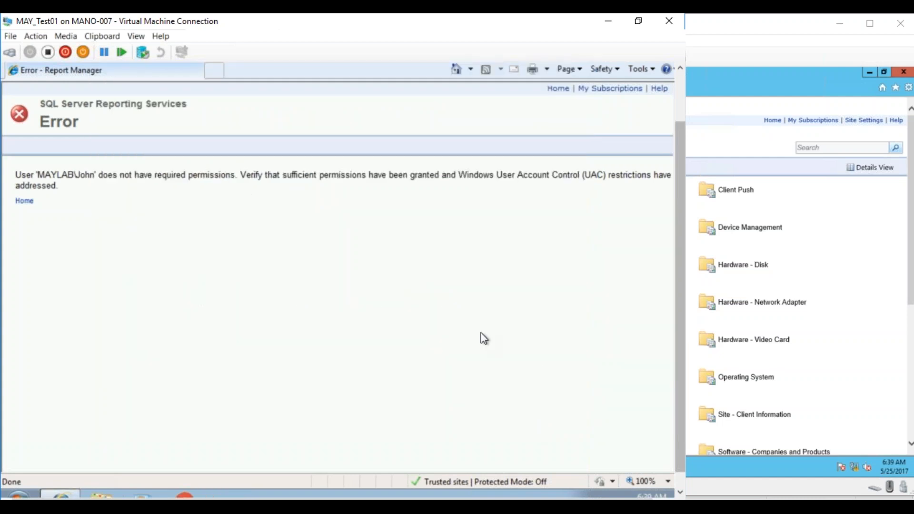
- Retry the Report Manager Home link, and switch to the Configuration Manager console on MAYSCCM
{"action": "left_click", "coordinate": [24, 202]}
{"action": "left_click", "coordinate": [180, 506]}
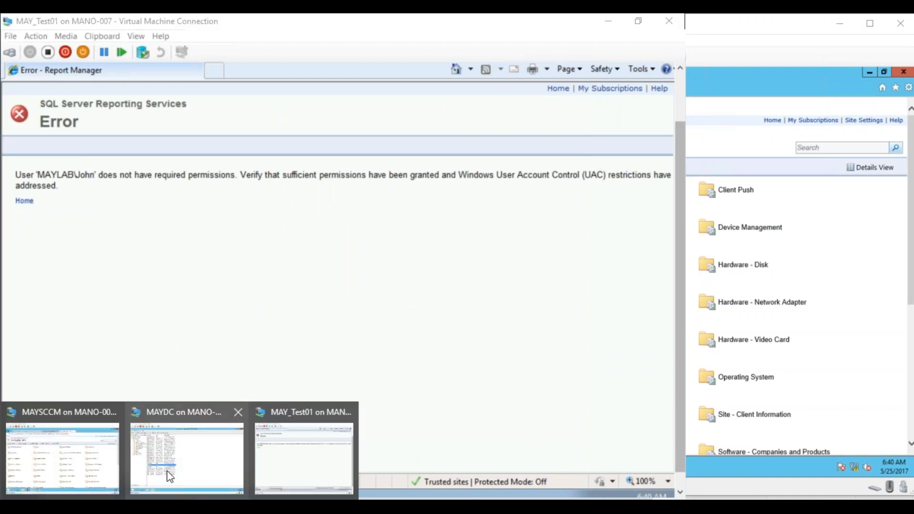
{"action": "left_click", "coordinate": [90, 452]}
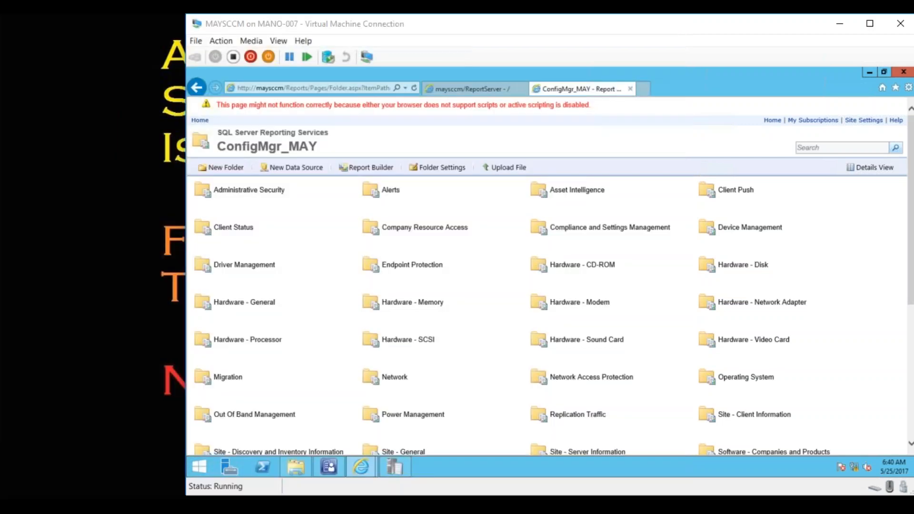
{"action": "left_click", "coordinate": [328, 471]}
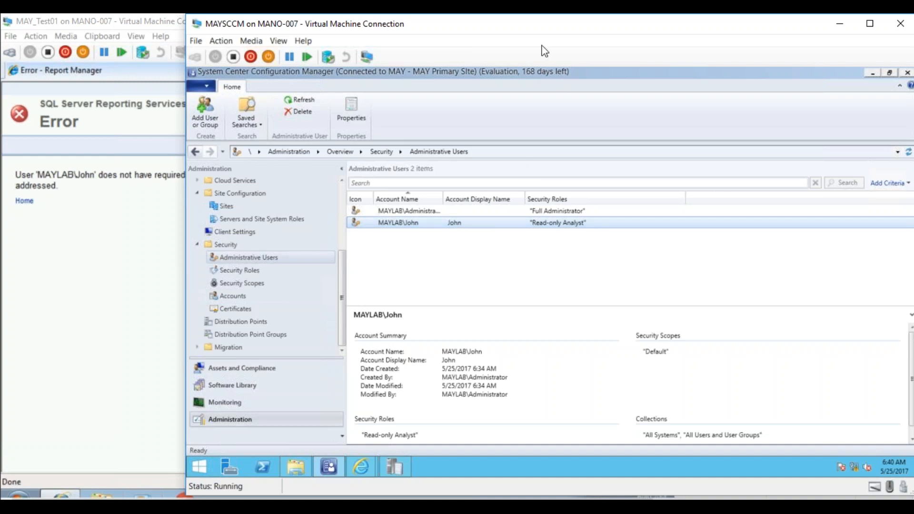
{"action": "left_click_drag", "start_coordinate": [536, 35], "coordinate": [418, 38]}
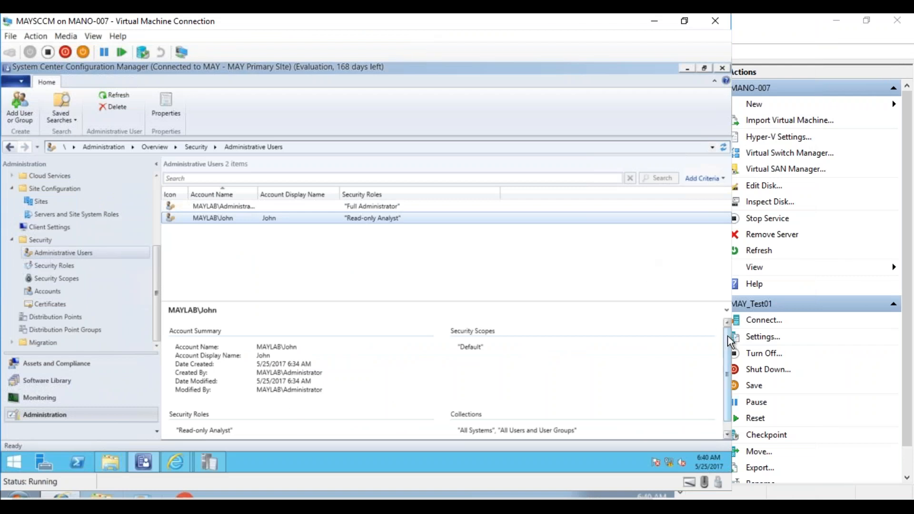
- Look through the Security Scopes and Security Roles lists in the console's Administration workspace
{"action": "right_click", "coordinate": [373, 223]}
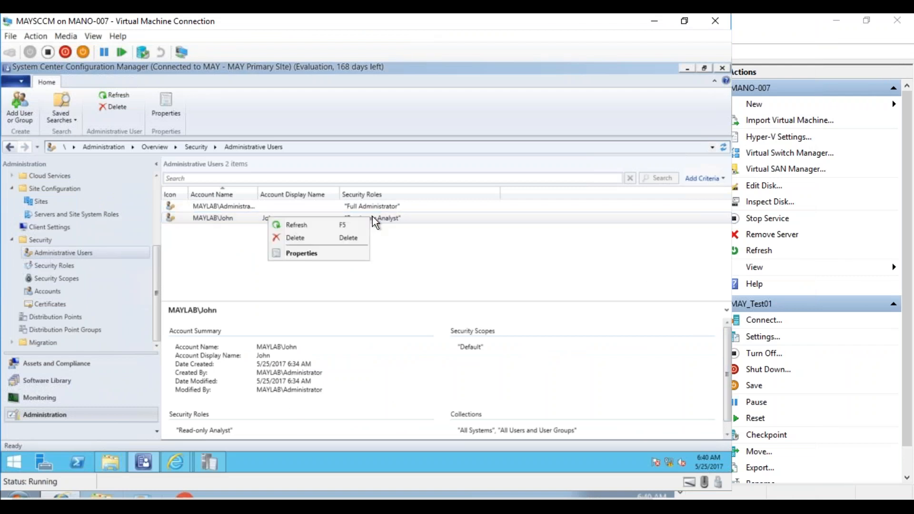
{"action": "left_click", "coordinate": [75, 280]}
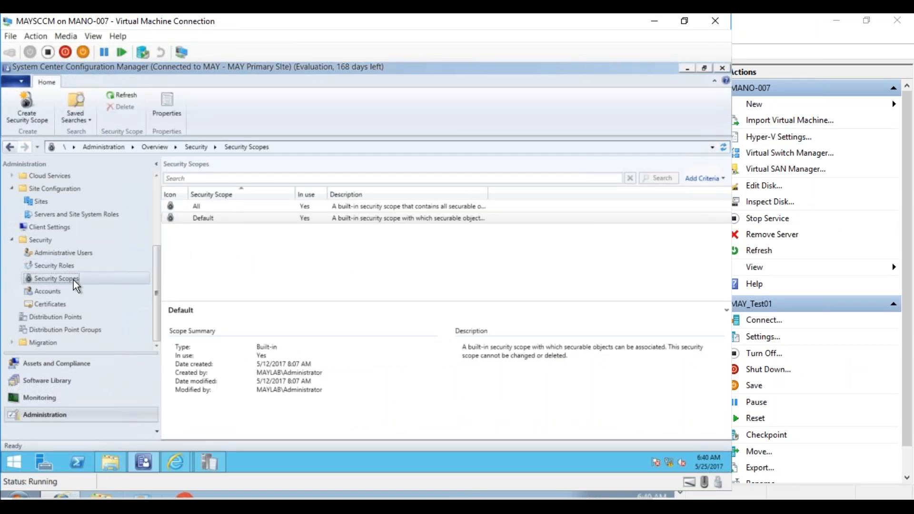
{"action": "left_click", "coordinate": [67, 266]}
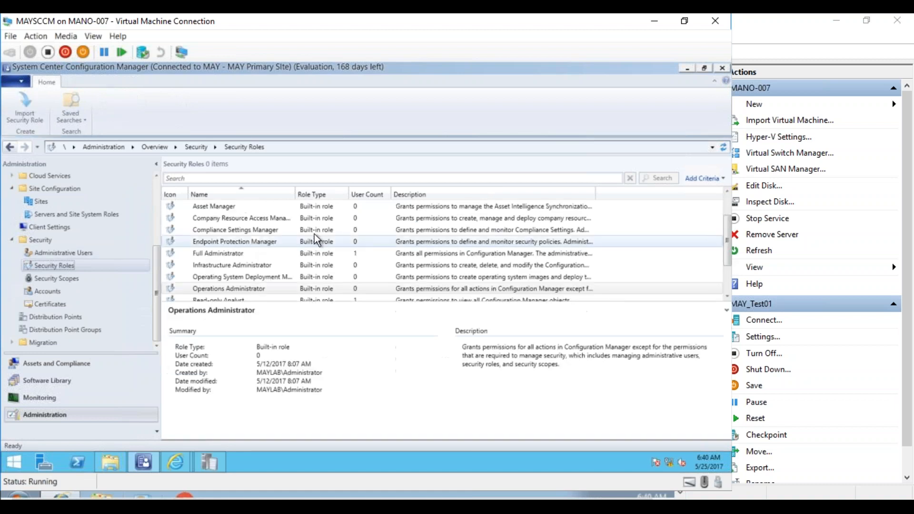
- Open the domain test user's properties under Administrative Users and examine the assigned security roles and security scopes
{"action": "left_click", "coordinate": [64, 253]}
{"action": "right_click", "coordinate": [217, 221]}
{"action": "left_click", "coordinate": [191, 254]}
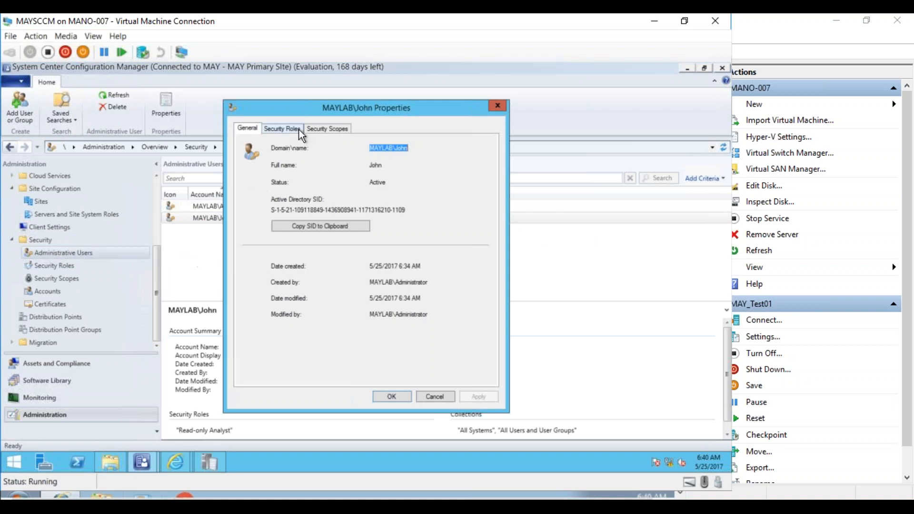
{"action": "left_click", "coordinate": [297, 134]}
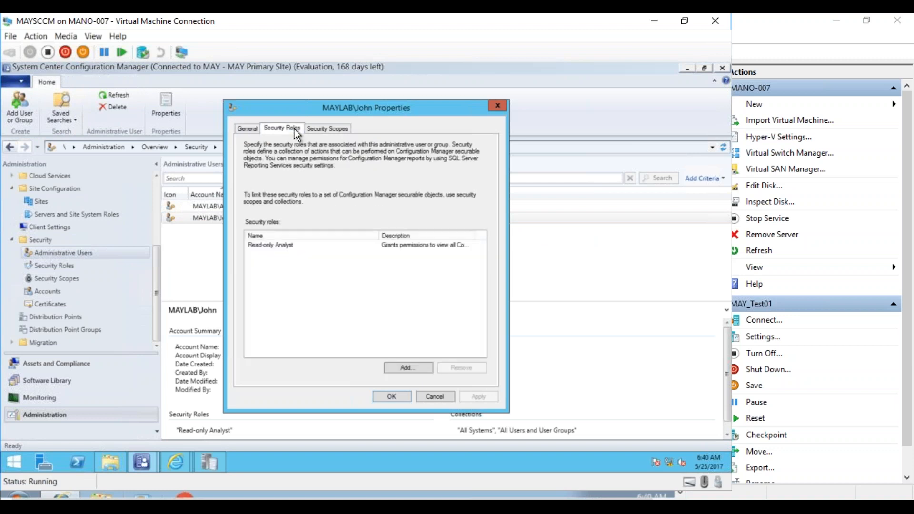
{"action": "double_click", "coordinate": [474, 235]}
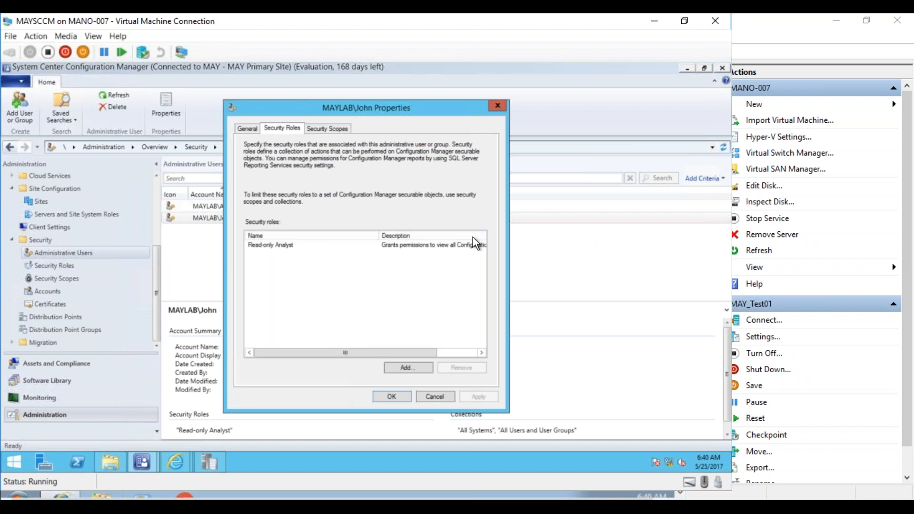
{"action": "left_click", "coordinate": [442, 353]}
{"action": "left_click_drag", "start_coordinate": [439, 353], "coordinate": [332, 352]}
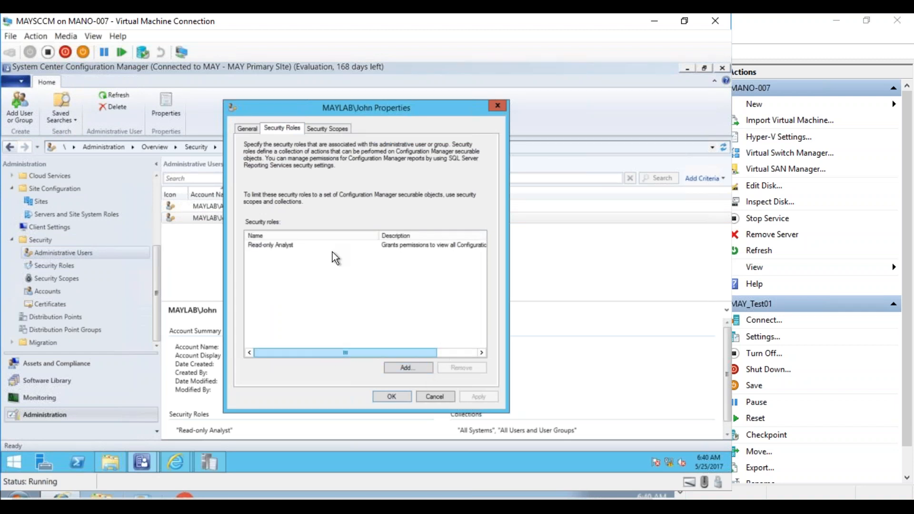
{"action": "left_click", "coordinate": [343, 132]}
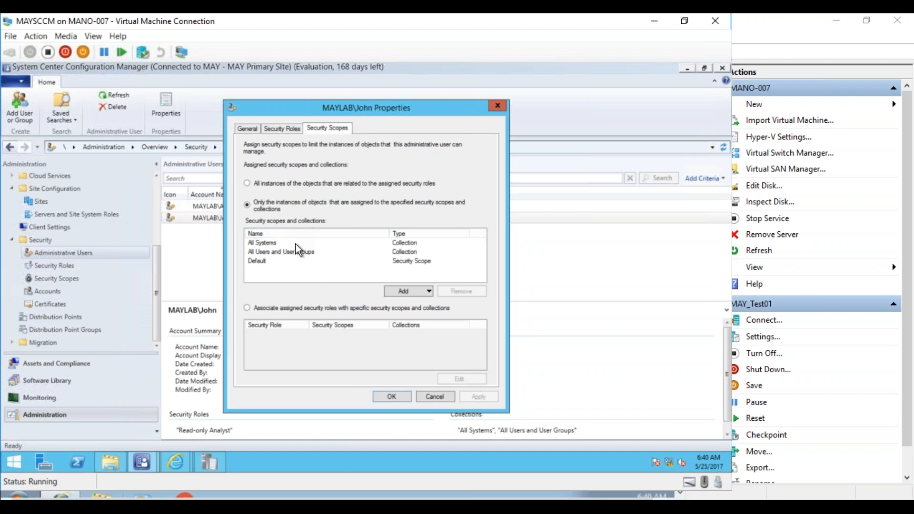
- Add all security scopes to the domain test user, apply the change and close the properties
{"action": "left_click", "coordinate": [276, 262]}
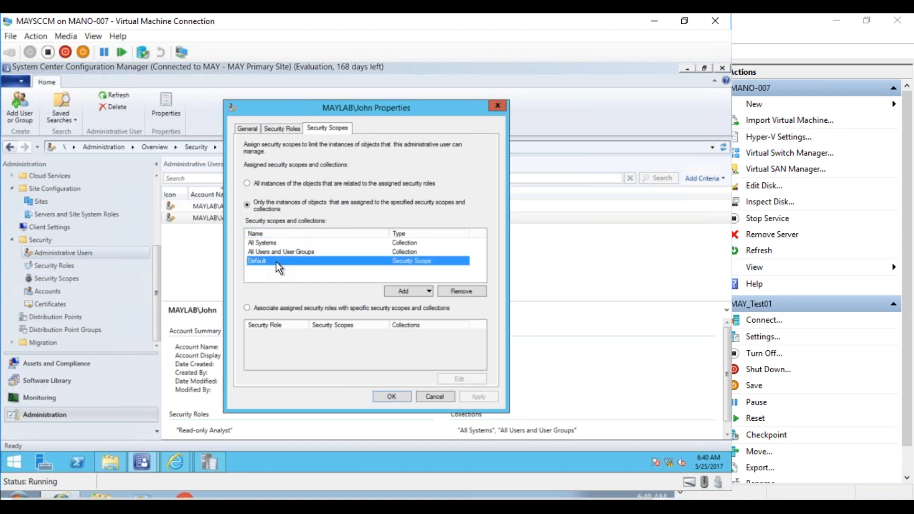
{"action": "left_click", "coordinate": [424, 291]}
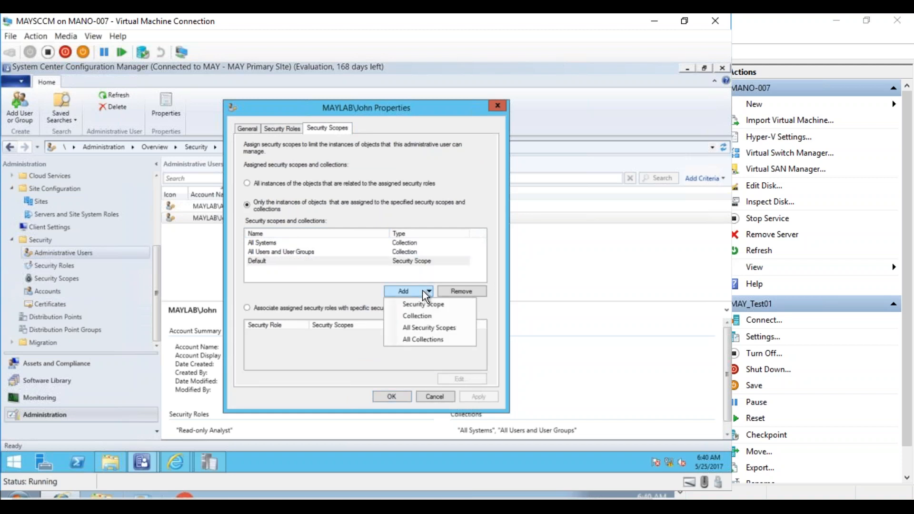
{"action": "left_click", "coordinate": [421, 326]}
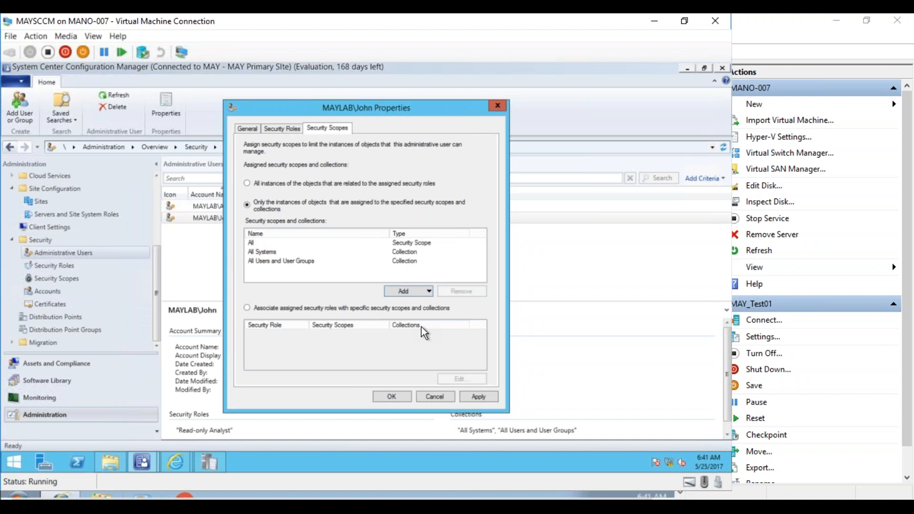
{"action": "left_click", "coordinate": [475, 397]}
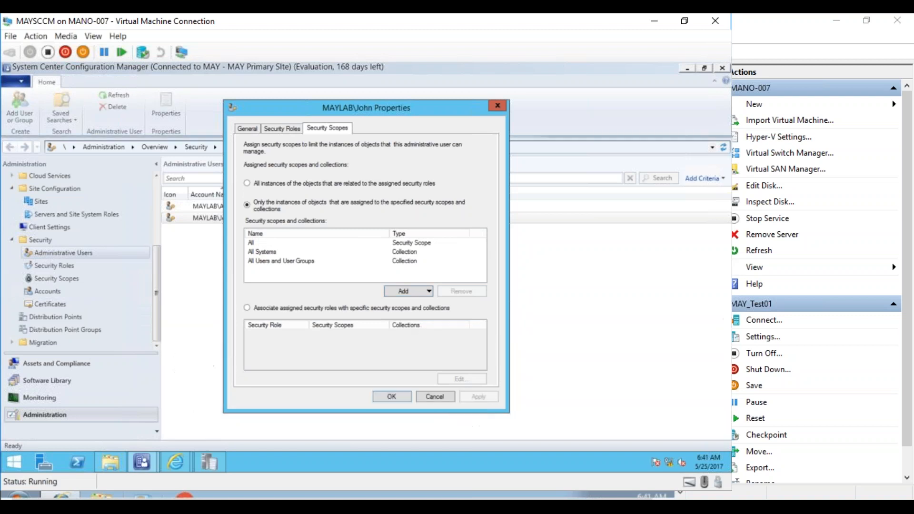
{"action": "left_click", "coordinate": [423, 398]}
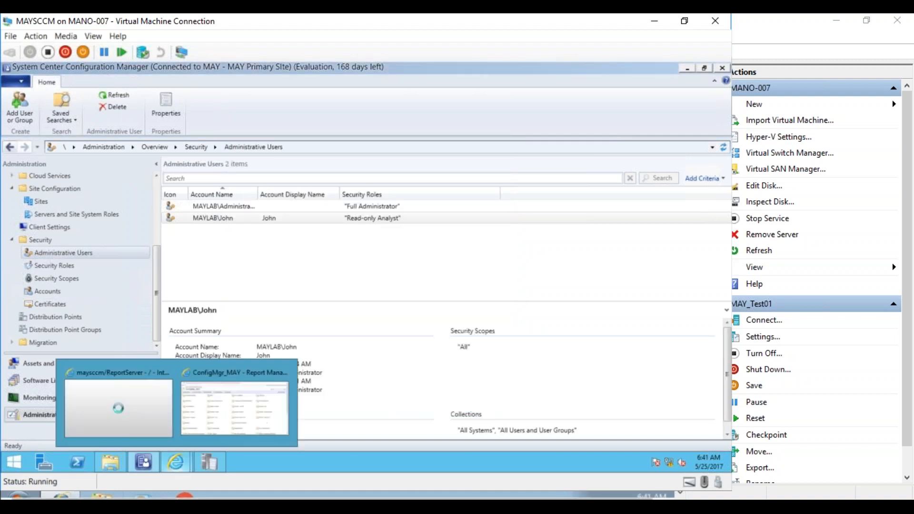
{"action": "left_click", "coordinate": [295, 452]}
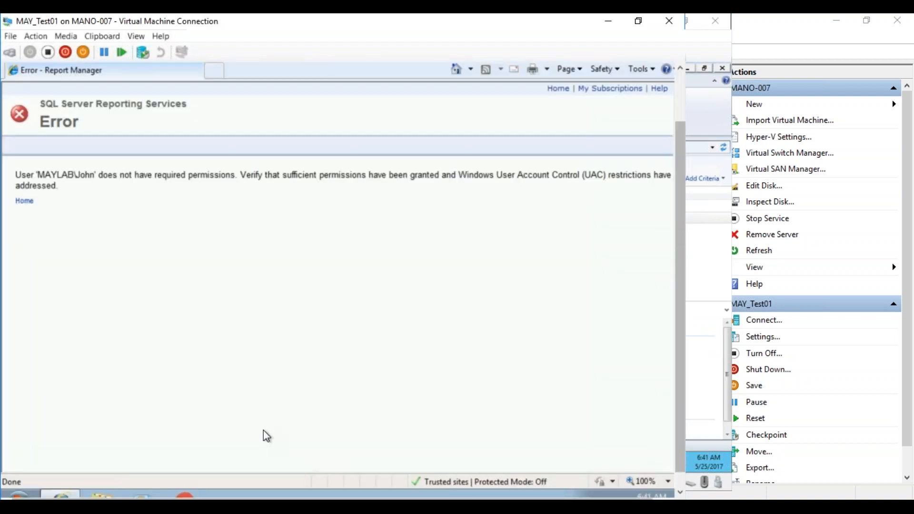
{"action": "left_click_drag", "start_coordinate": [679, 164], "coordinate": [679, 112]}
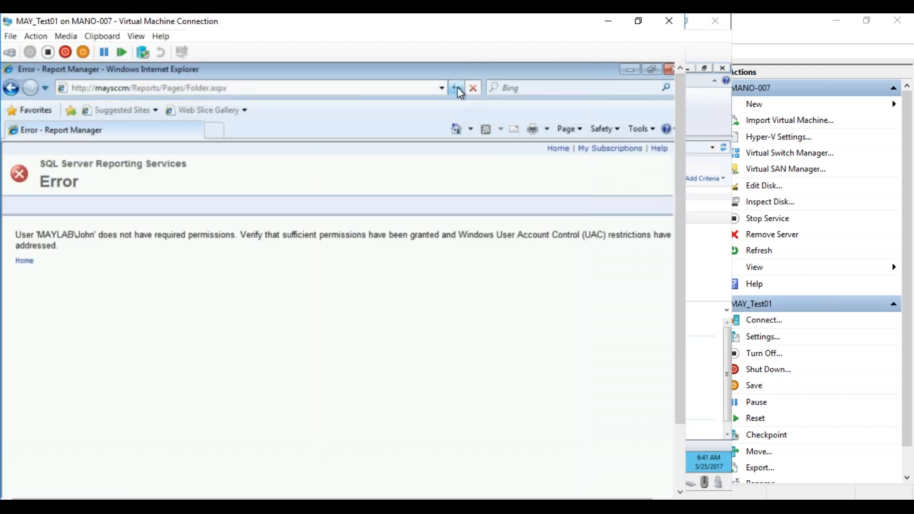
{"action": "left_click", "coordinate": [227, 88]}
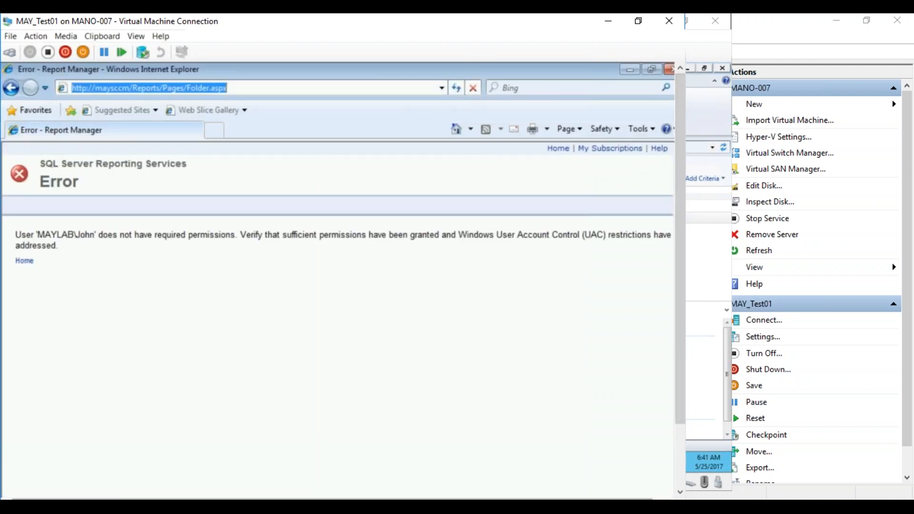
{"action": "key", "text": "Return"}
{"action": "left_click", "coordinate": [221, 94]}
{"action": "left_click_drag", "start_coordinate": [164, 88], "coordinate": [358, 86]}
{"action": "key", "text": "BackSpace"}
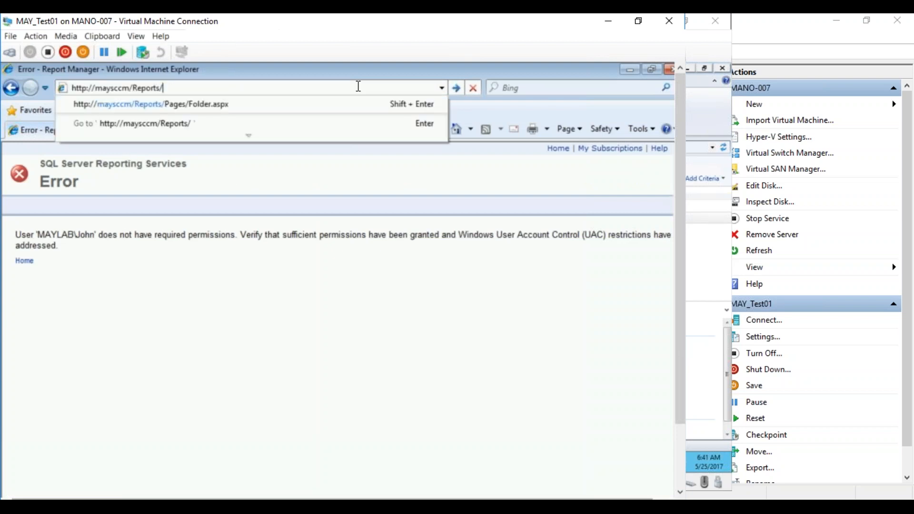
{"action": "key", "text": "Return"}
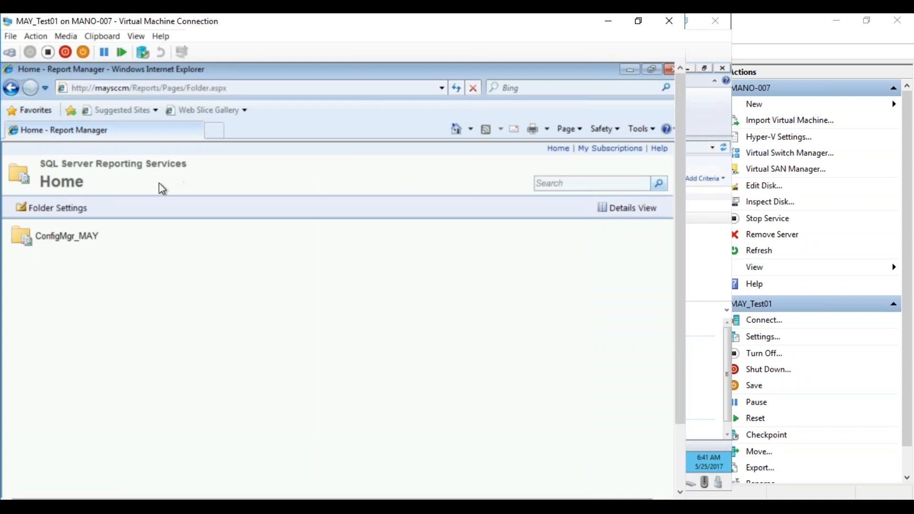
{"action": "left_click", "coordinate": [72, 243]}
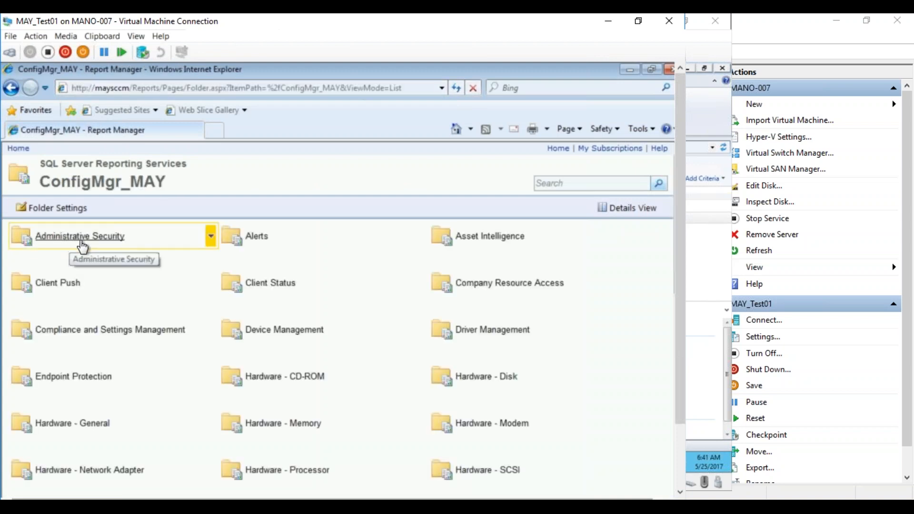
- Check the test user's entry in the Configuration Manager console on MAYSCCM, and return to MAY_Test01
{"action": "left_click", "coordinate": [180, 508]}
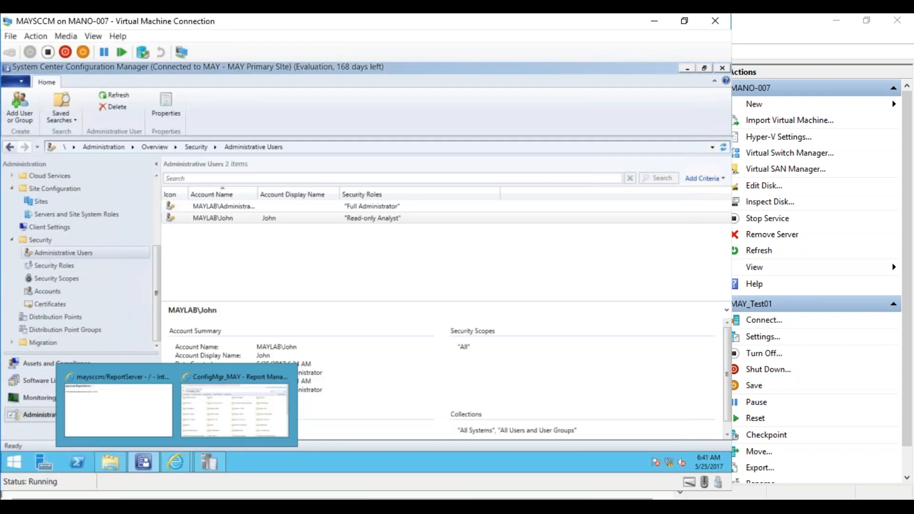
{"action": "left_click", "coordinate": [70, 455]}
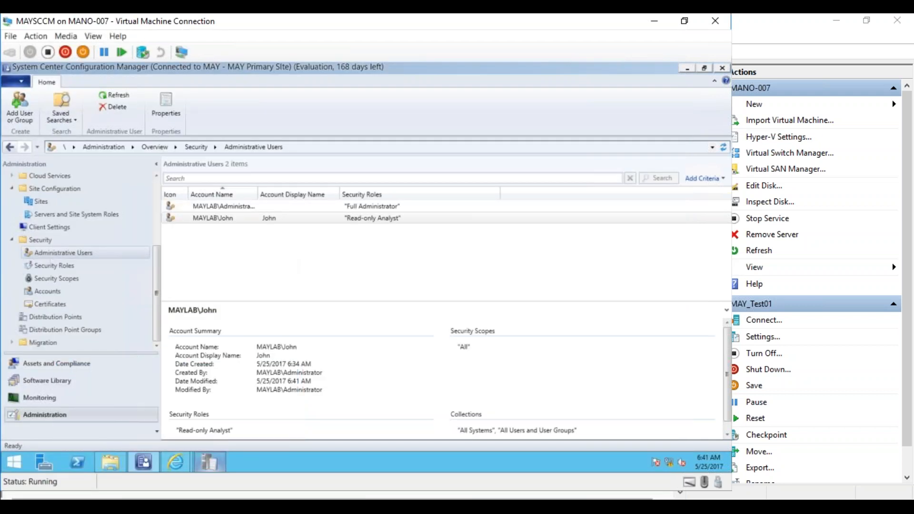
{"action": "left_click", "coordinate": [179, 508]}
{"action": "left_click", "coordinate": [305, 447]}
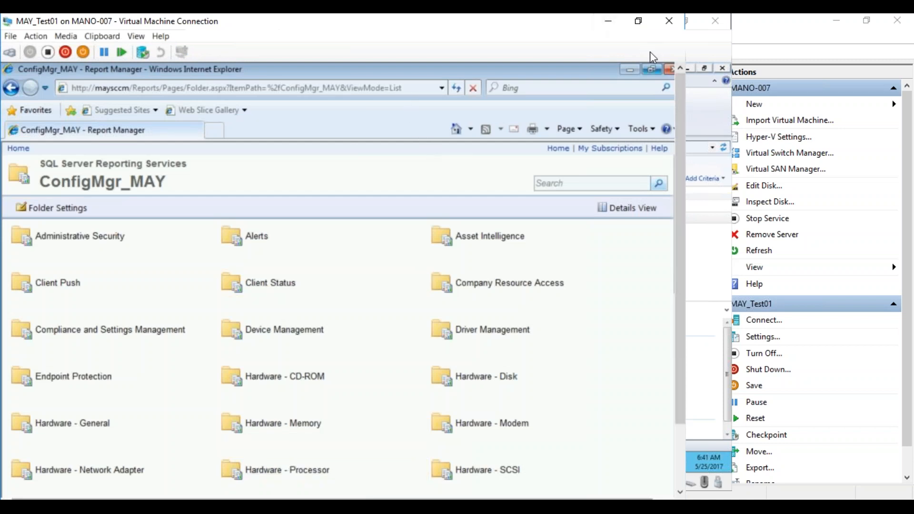
- Shrink the MAY_Test01 connection window and reposition it over Hyper-V Manager
{"action": "left_click_drag", "start_coordinate": [678, 101], "coordinate": [678, 146]}
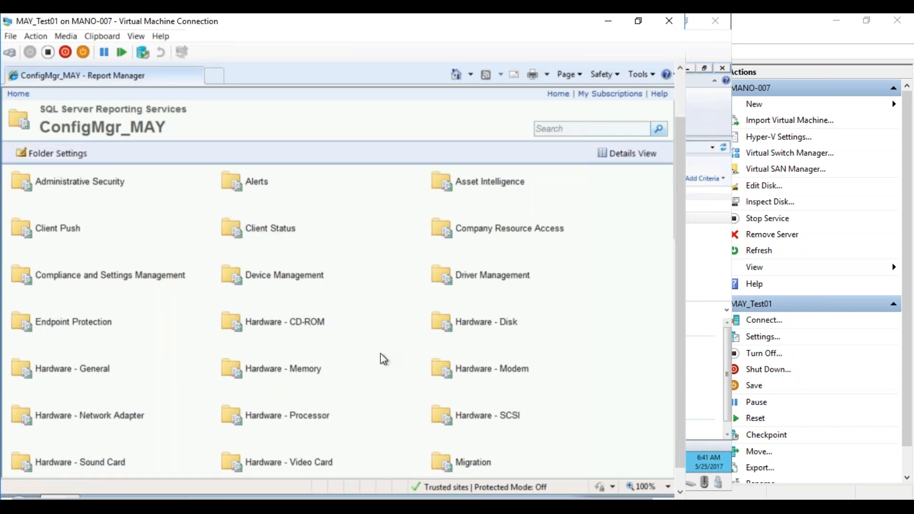
{"action": "left_click_drag", "start_coordinate": [681, 364], "coordinate": [681, 382]}
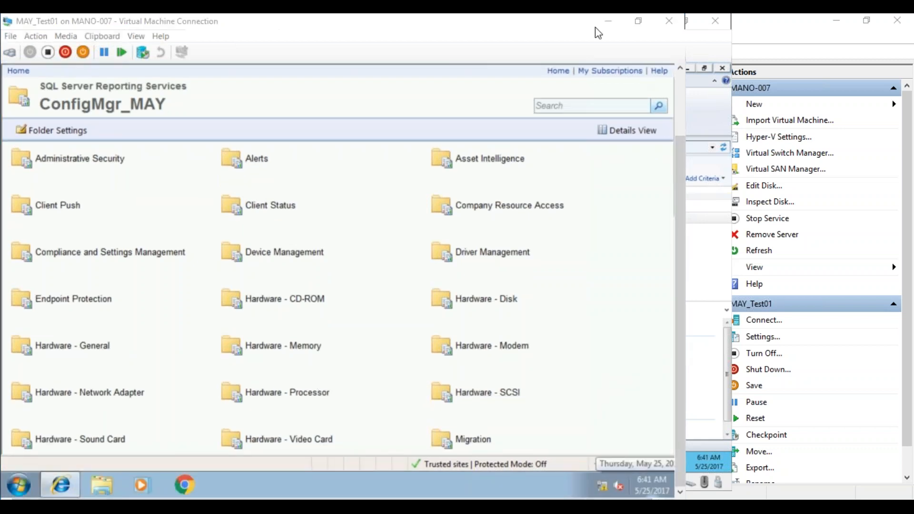
{"action": "left_click", "coordinate": [631, 22]}
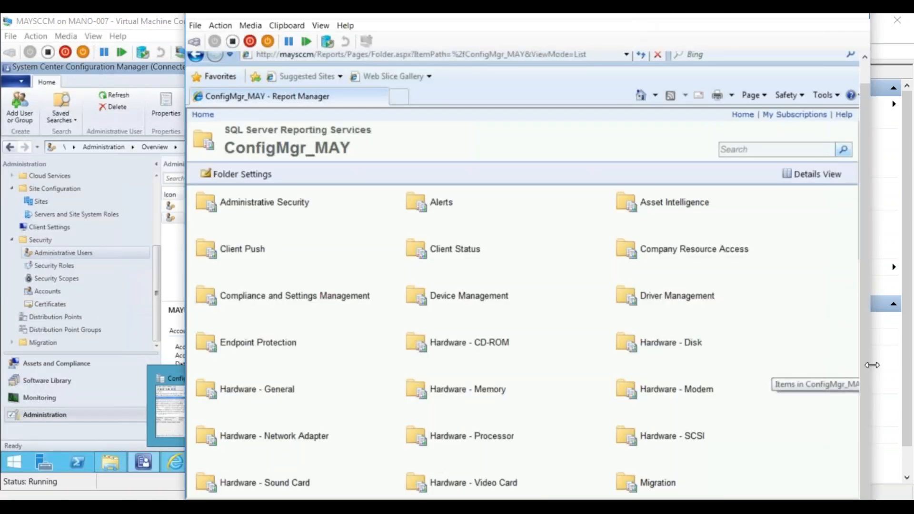
{"action": "left_click", "coordinate": [900, 432]}
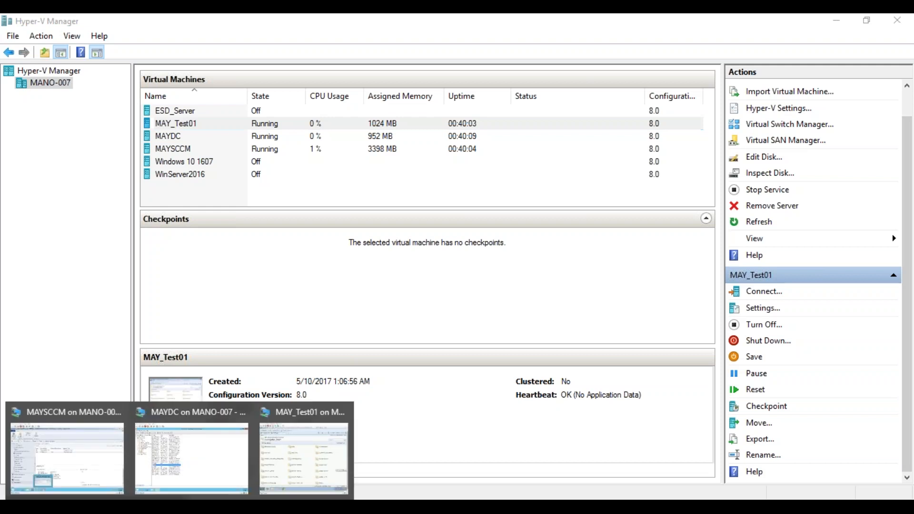
{"action": "left_click", "coordinate": [293, 466]}
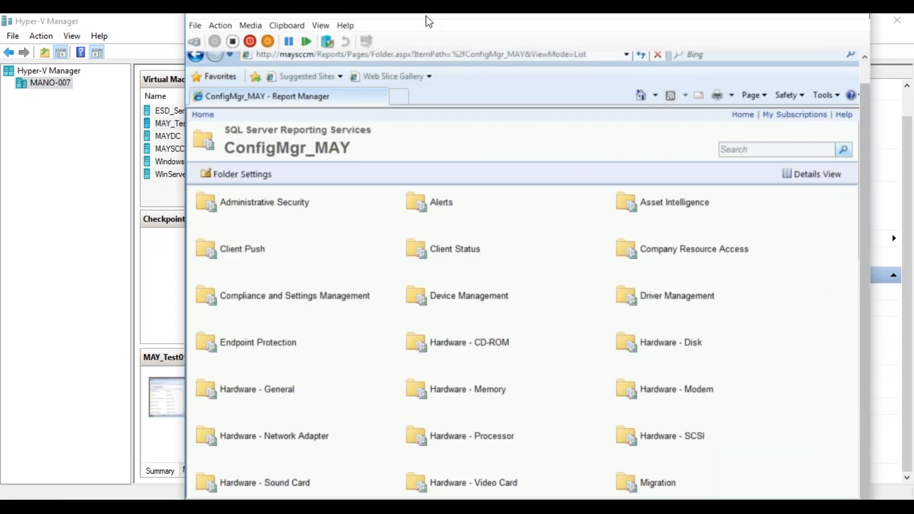
{"action": "left_click_drag", "start_coordinate": [458, 30], "coordinate": [404, 47]}
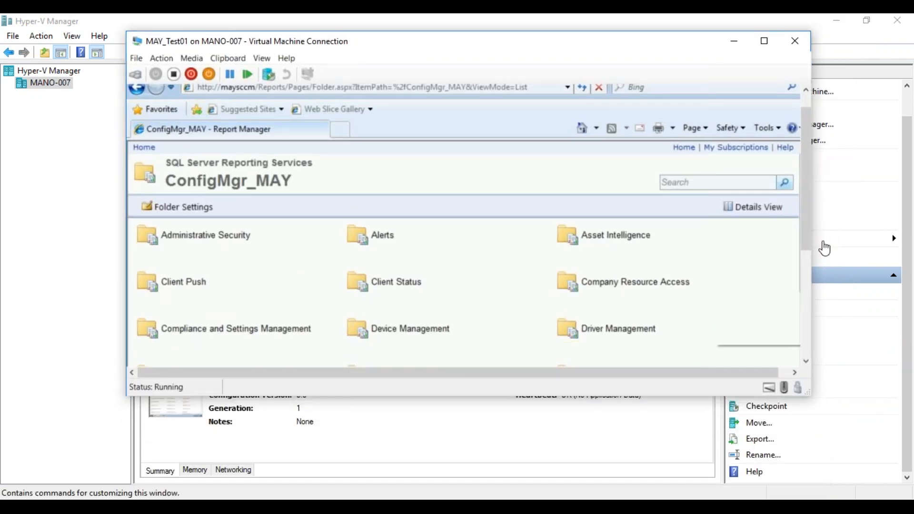
- Open the Computer information for a specific computer report in the Hardware - General folder and run it for MAYTEST01
{"action": "left_click", "coordinate": [793, 373]}
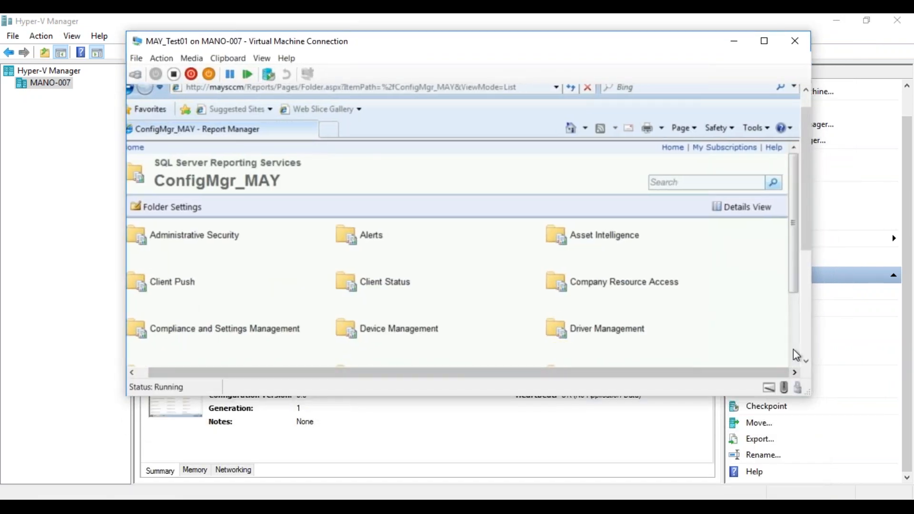
{"action": "left_click", "coordinate": [793, 349]}
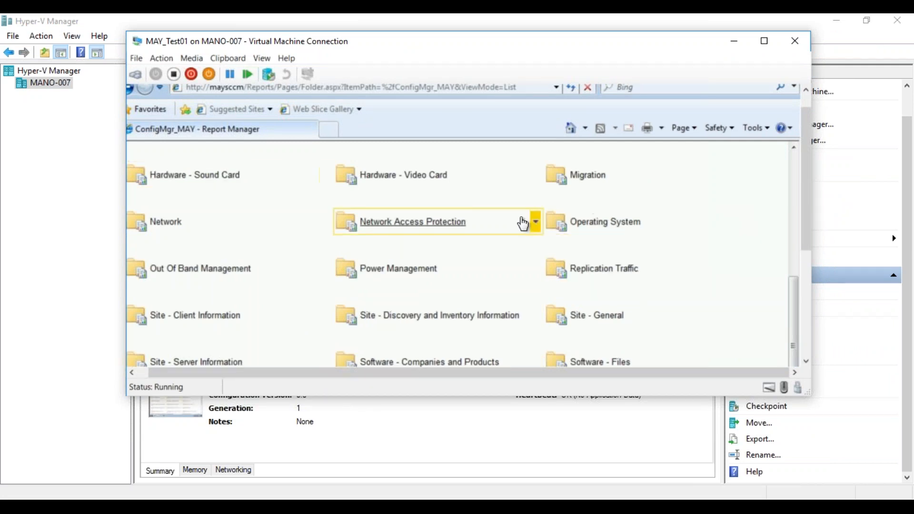
{"action": "left_click_drag", "start_coordinate": [795, 302], "coordinate": [785, 245]}
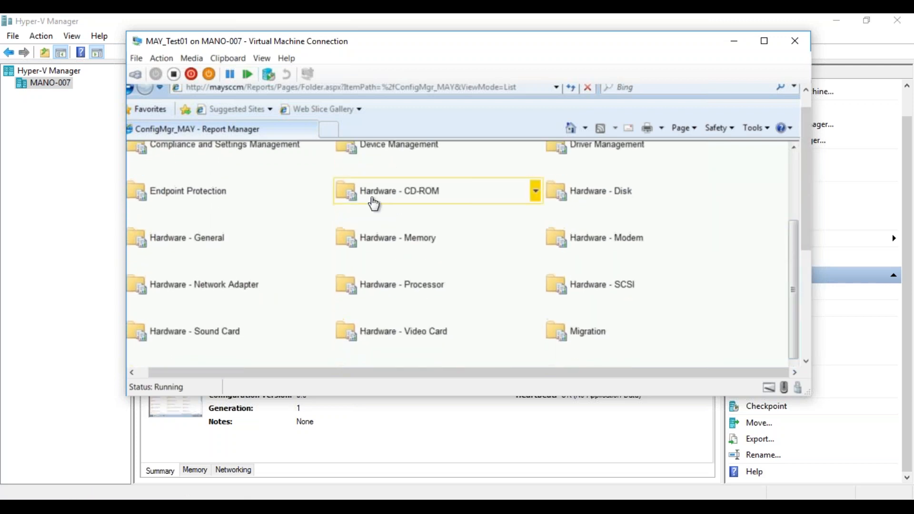
{"action": "left_click", "coordinate": [184, 242]}
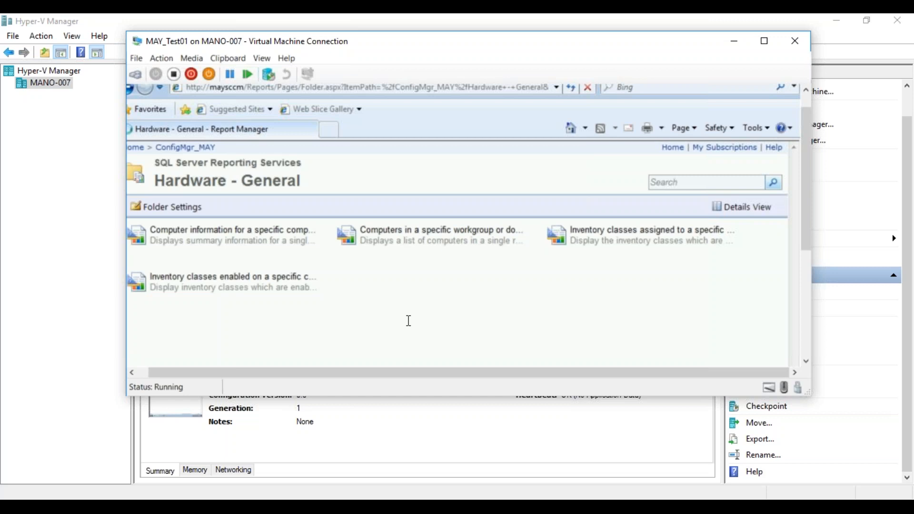
{"action": "left_click", "coordinate": [232, 230]}
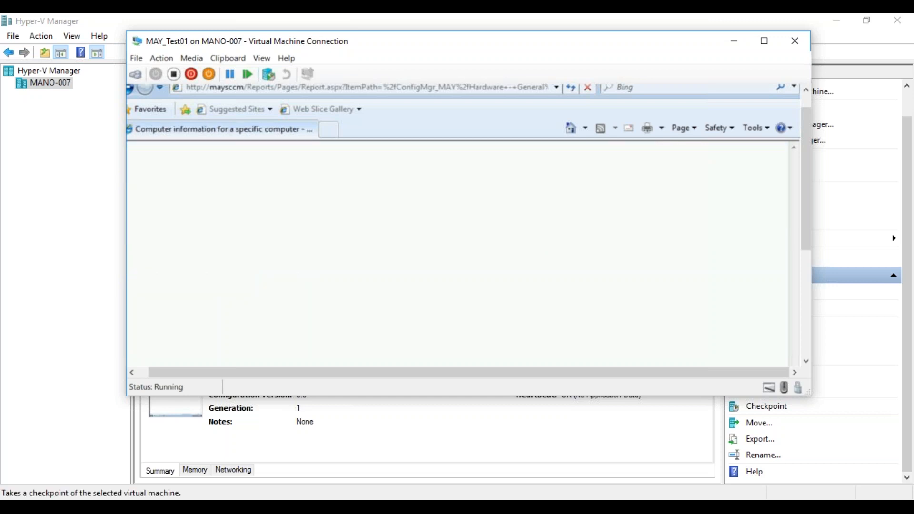
{"action": "left_click", "coordinate": [807, 344]}
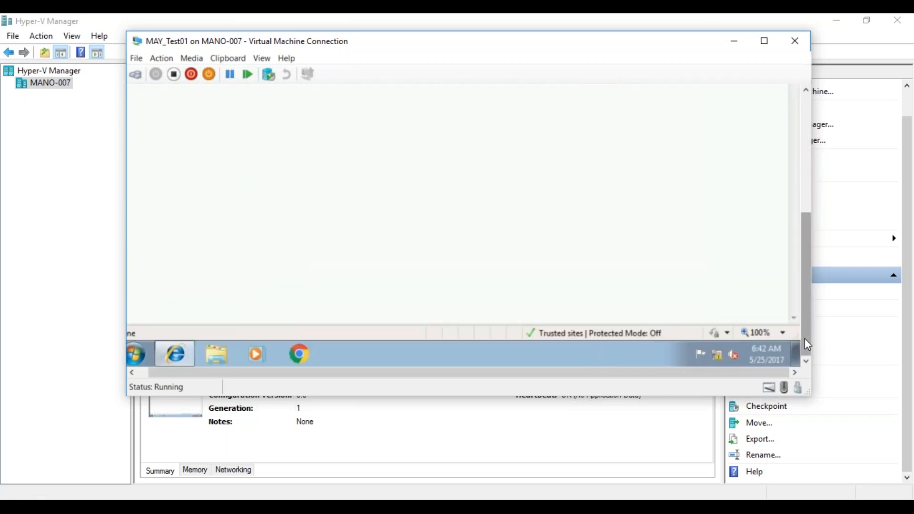
{"action": "left_click_drag", "start_coordinate": [805, 347], "coordinate": [803, 220]}
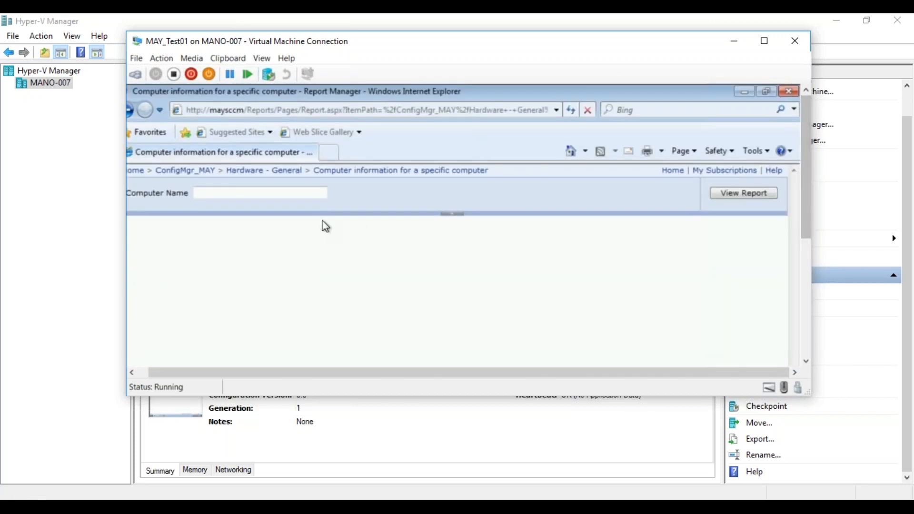
{"action": "left_click", "coordinate": [271, 193]}
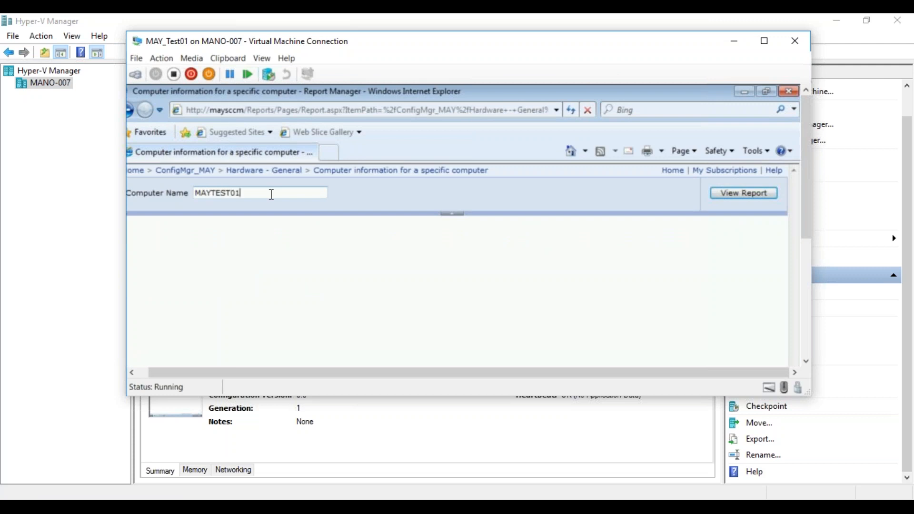
{"action": "left_click", "coordinate": [735, 196]}
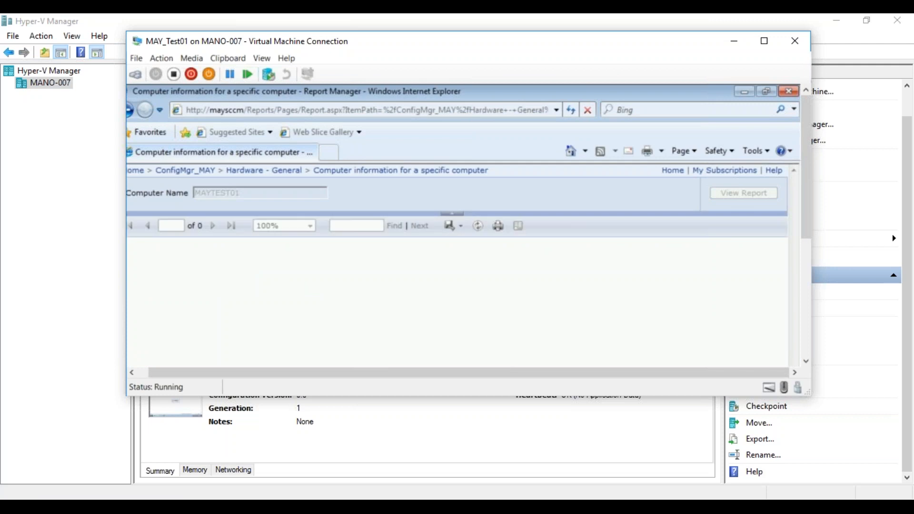
- Examine all columns of the computer information report, from the NetBIOS name through to Connected Standby Capable
{"action": "left_click_drag", "start_coordinate": [806, 223], "coordinate": [809, 295]}
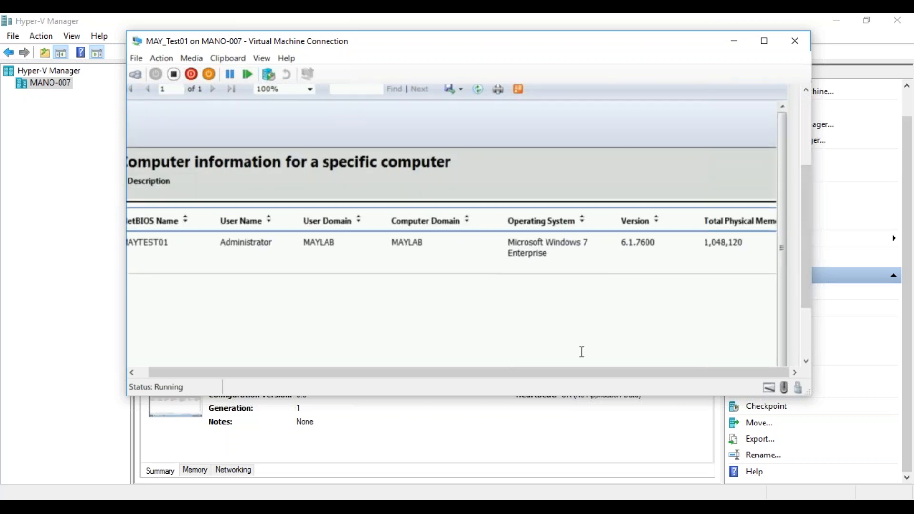
{"action": "left_click", "coordinate": [805, 362]}
{"action": "left_click", "coordinate": [805, 362]}
{"action": "left_click", "coordinate": [806, 362]}
{"action": "left_click", "coordinate": [806, 362]}
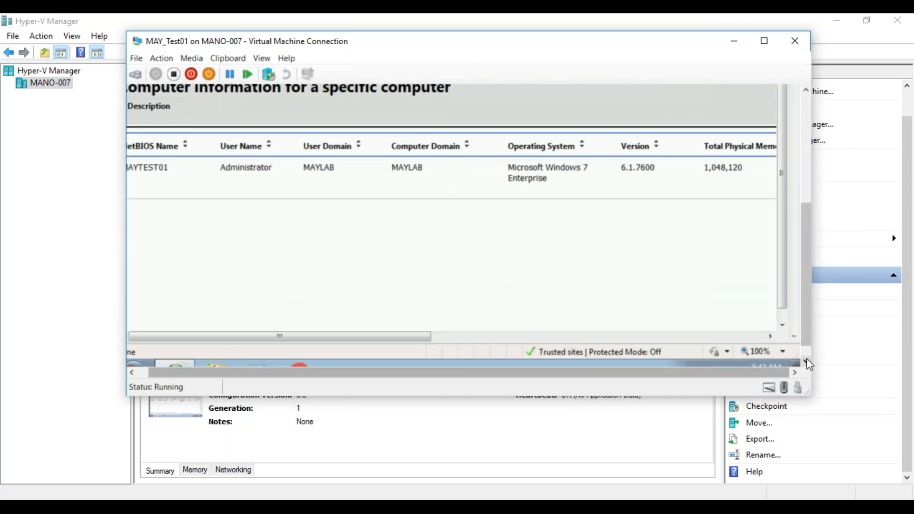
{"action": "left_click", "coordinate": [772, 337]}
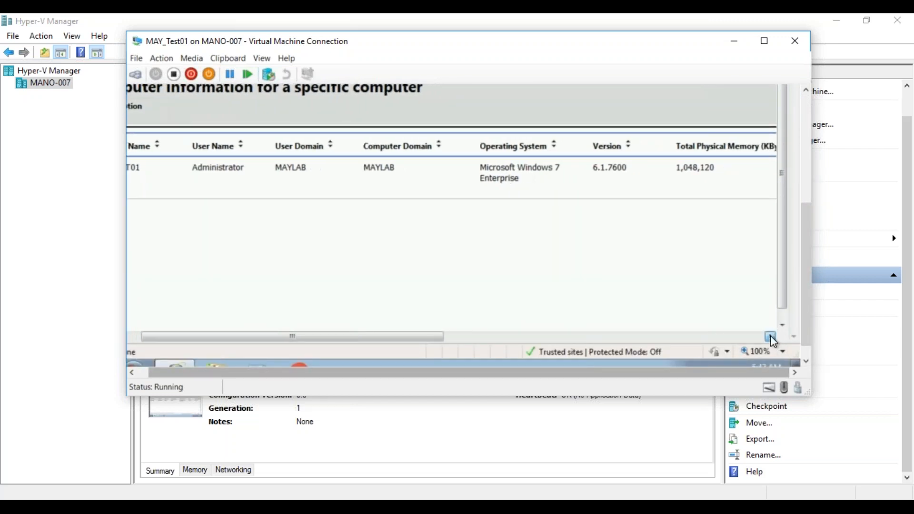
{"action": "left_click", "coordinate": [771, 336]}
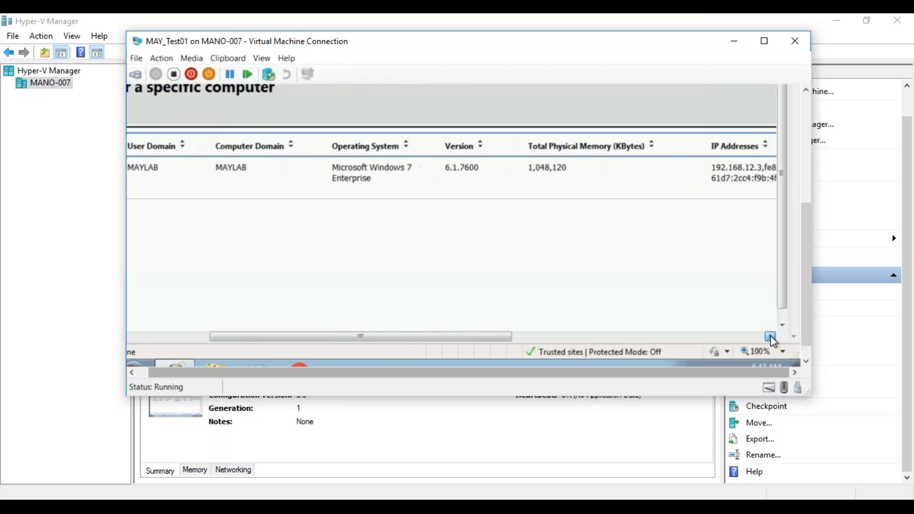
{"action": "left_click", "coordinate": [760, 337]}
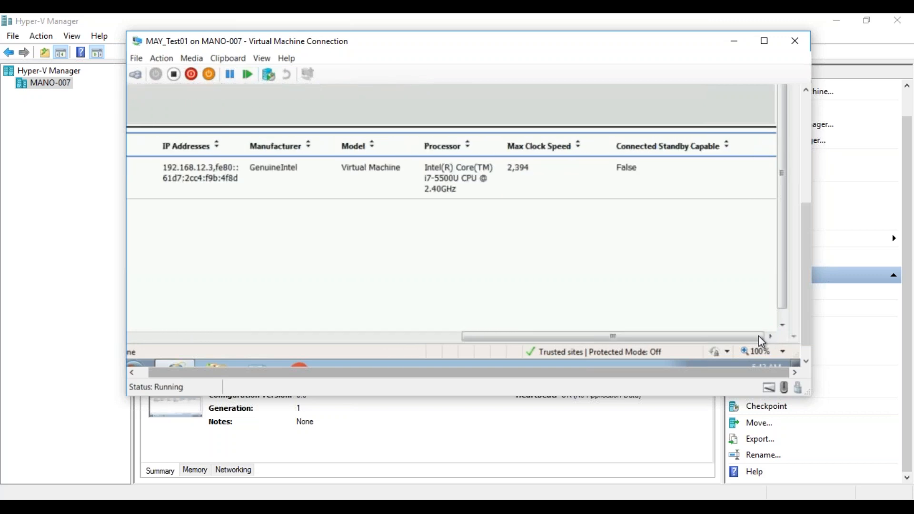
{"action": "left_click_drag", "start_coordinate": [757, 336], "coordinate": [622, 350]}
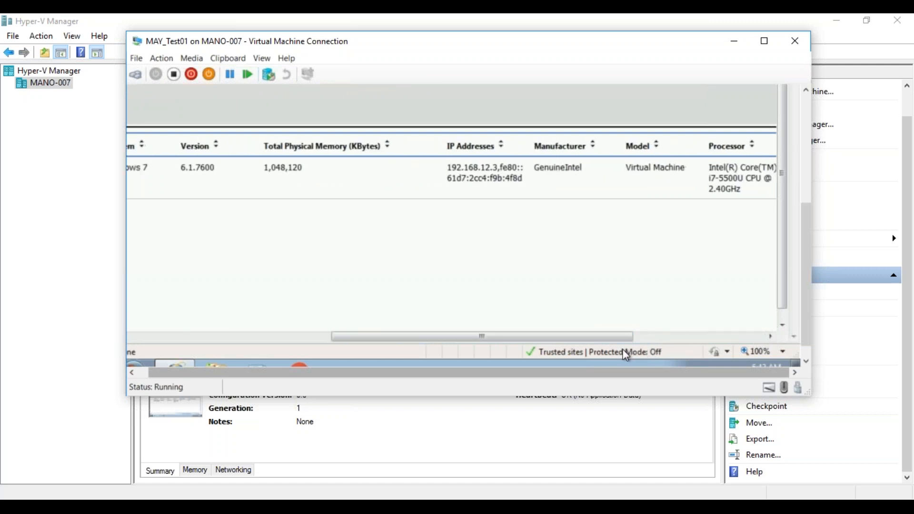
- Look back over the computer information report on MAY_Test01 and return to the ConfigMgr_MAY report folder
{"action": "left_click_drag", "start_coordinate": [809, 281], "coordinate": [802, 221]}
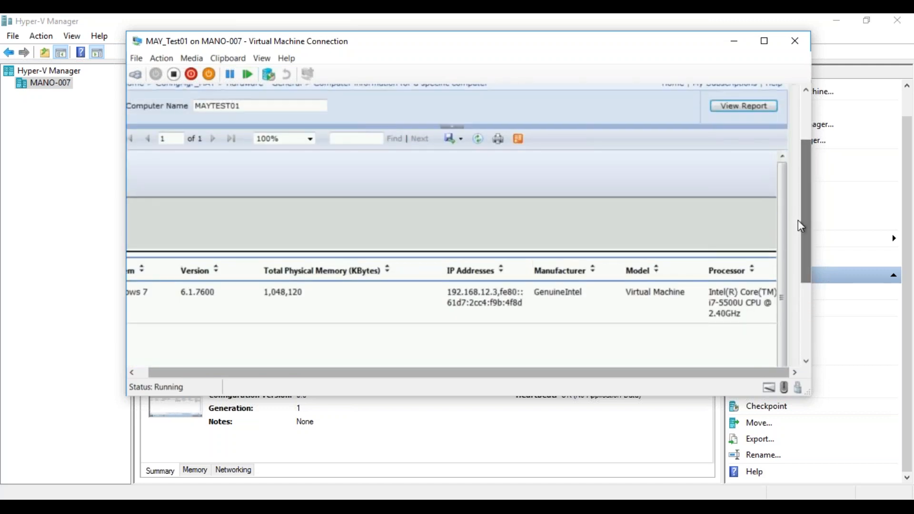
{"action": "left_click", "coordinate": [218, 495]}
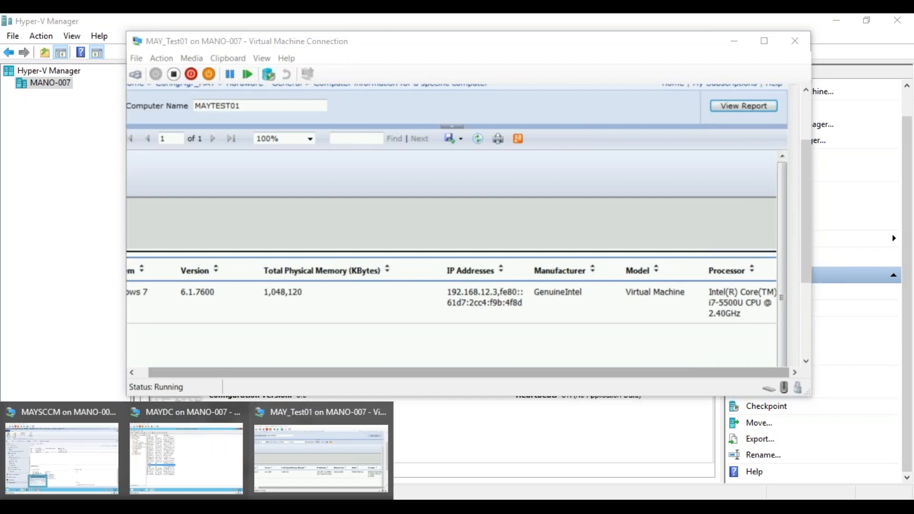
{"action": "left_click", "coordinate": [802, 354]}
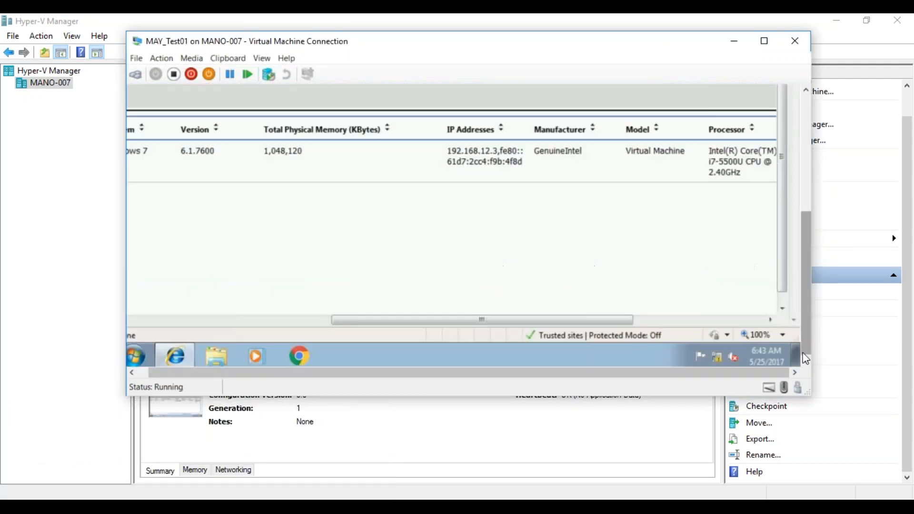
{"action": "left_click_drag", "start_coordinate": [510, 321], "coordinate": [186, 329]}
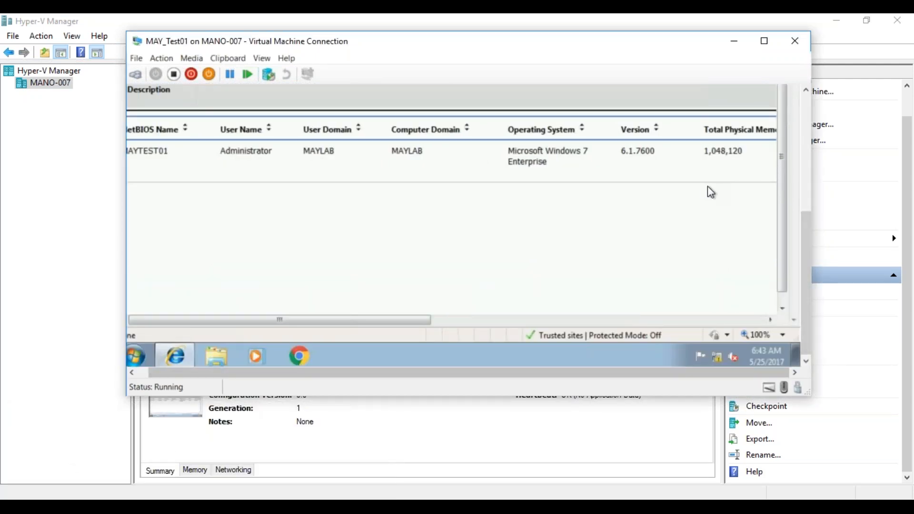
{"action": "left_click_drag", "start_coordinate": [805, 240], "coordinate": [805, 174]}
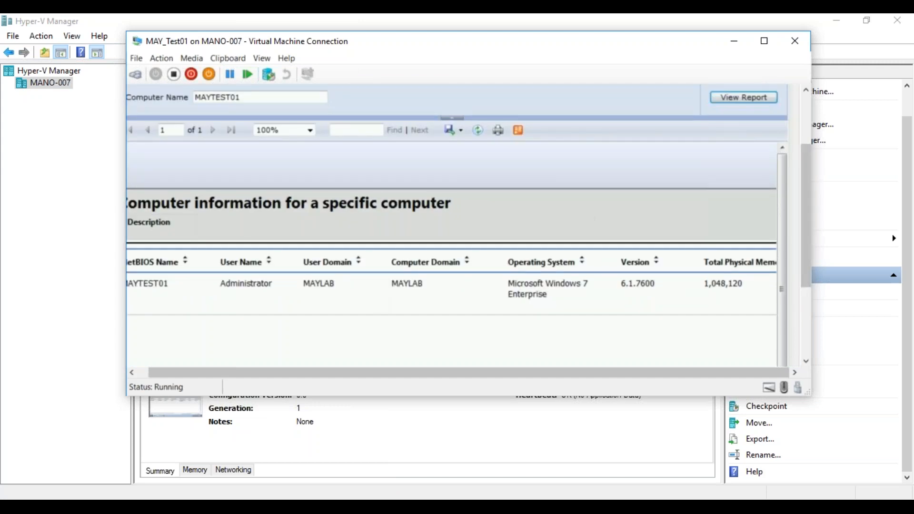
{"action": "left_click", "coordinate": [142, 373]}
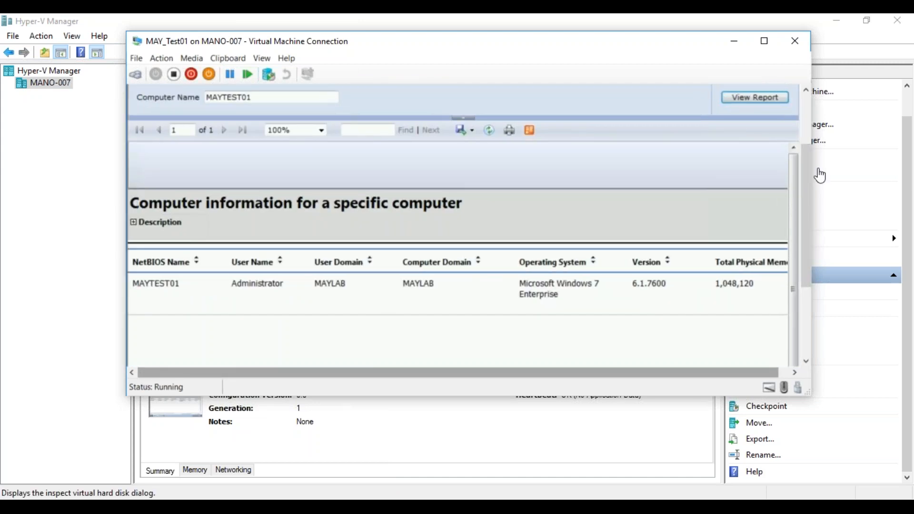
{"action": "left_click_drag", "start_coordinate": [807, 173], "coordinate": [804, 122]}
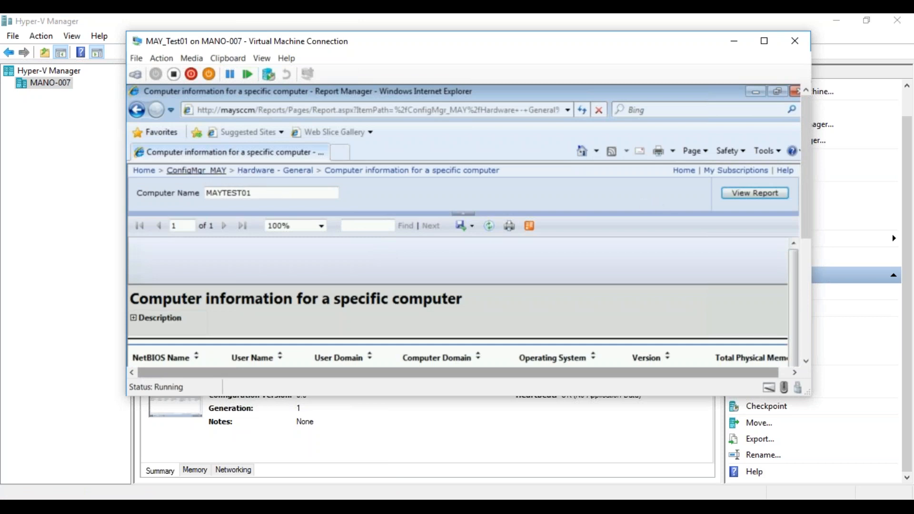
{"action": "left_click", "coordinate": [194, 171]}
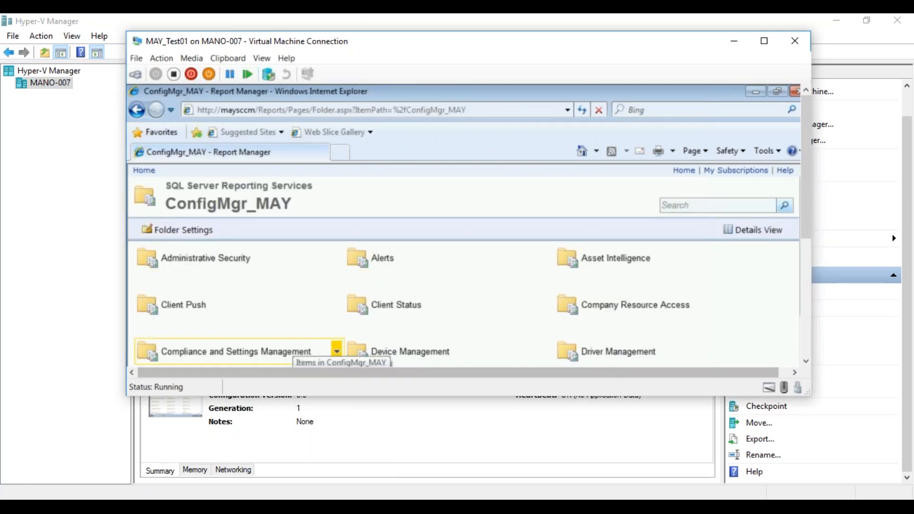
- Switch to MAYSCCM and bring up the ConfigMgr_MAY Report Manager page in Internet Explorer to examine its report folders
{"action": "mouse_move", "coordinate": [197, 506]}
{"action": "left_click", "coordinate": [100, 457]}
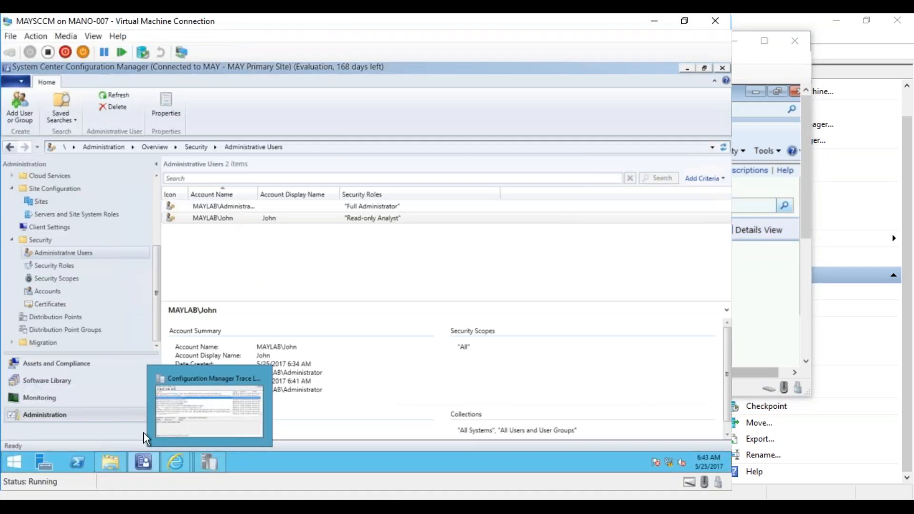
{"action": "mouse_move", "coordinate": [178, 467]}
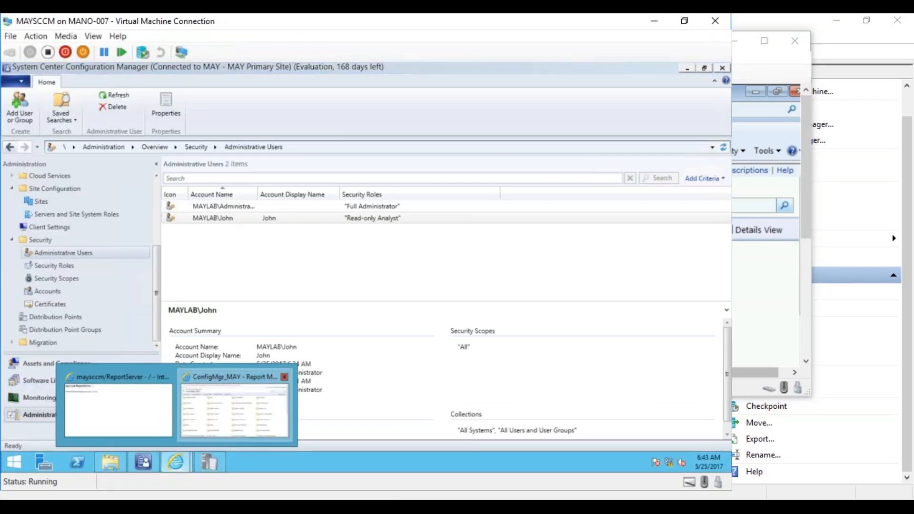
{"action": "left_click", "coordinate": [200, 445]}
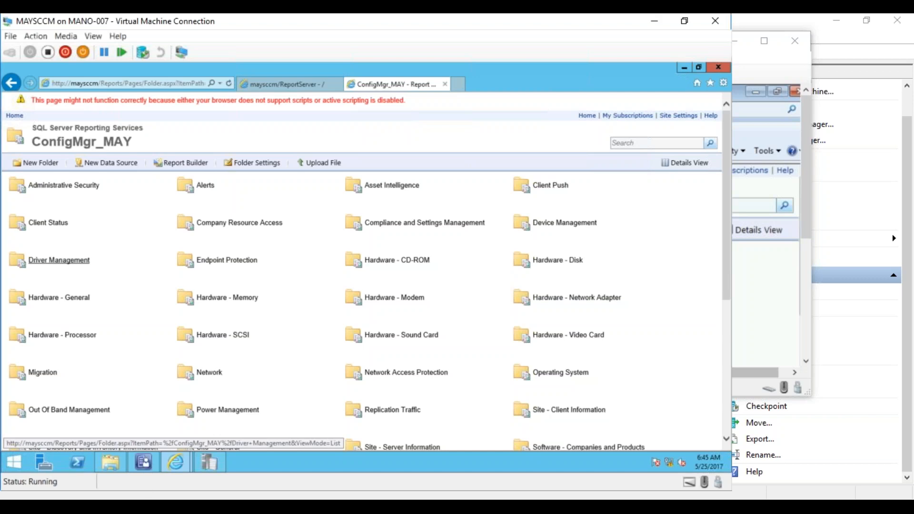
- In the Configuration Manager console, open the test user's security role properties and review the roles available to add
{"action": "left_click", "coordinate": [143, 462]}
{"action": "left_click", "coordinate": [347, 219]}
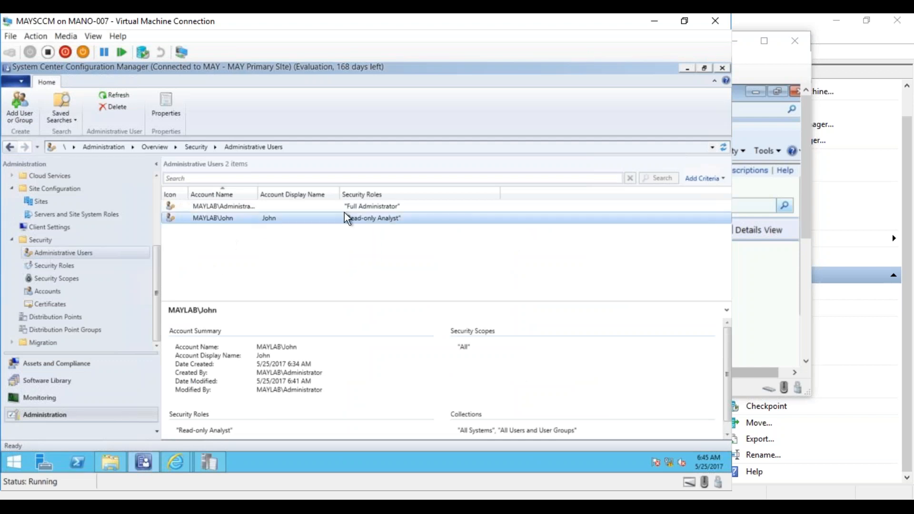
{"action": "right_click", "coordinate": [220, 219]}
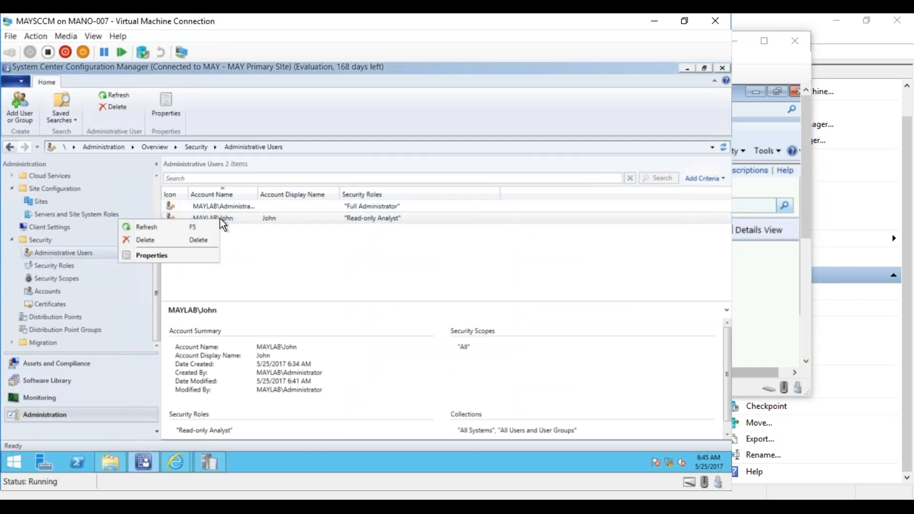
{"action": "left_click", "coordinate": [185, 258]}
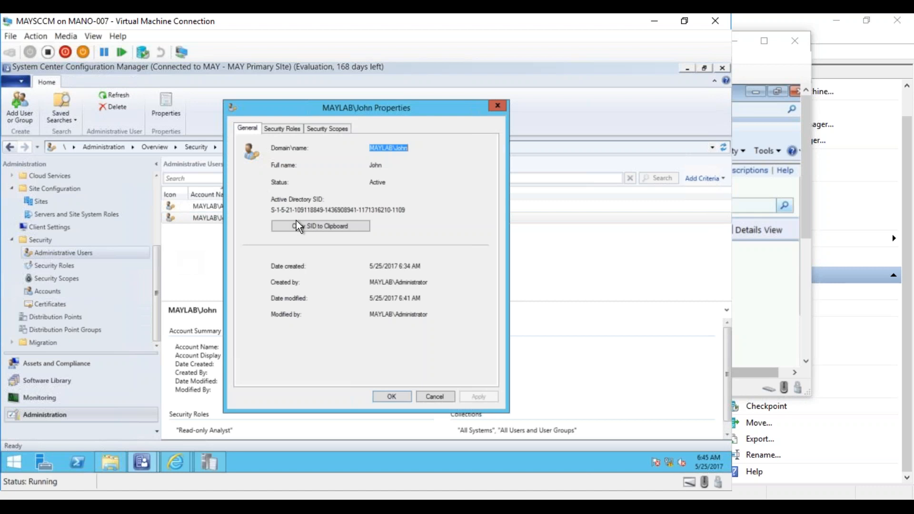
{"action": "left_click", "coordinate": [290, 129]}
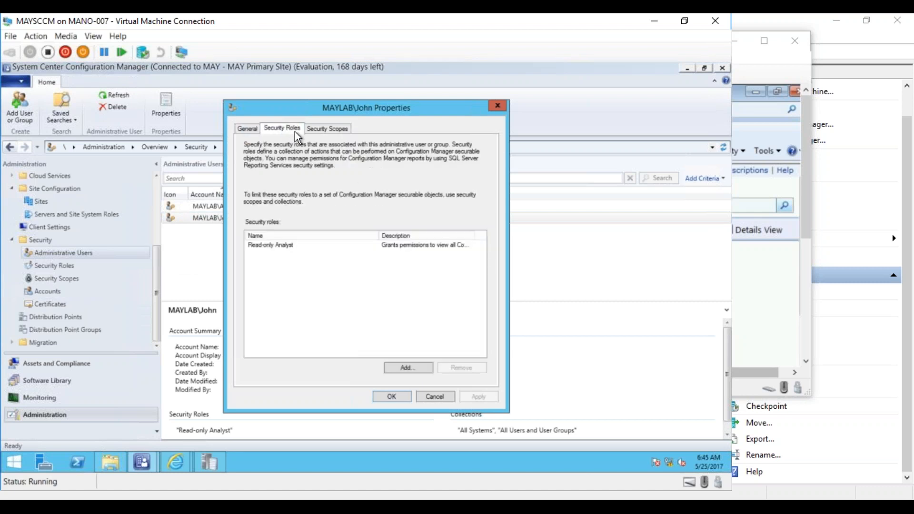
{"action": "left_click", "coordinate": [420, 368]}
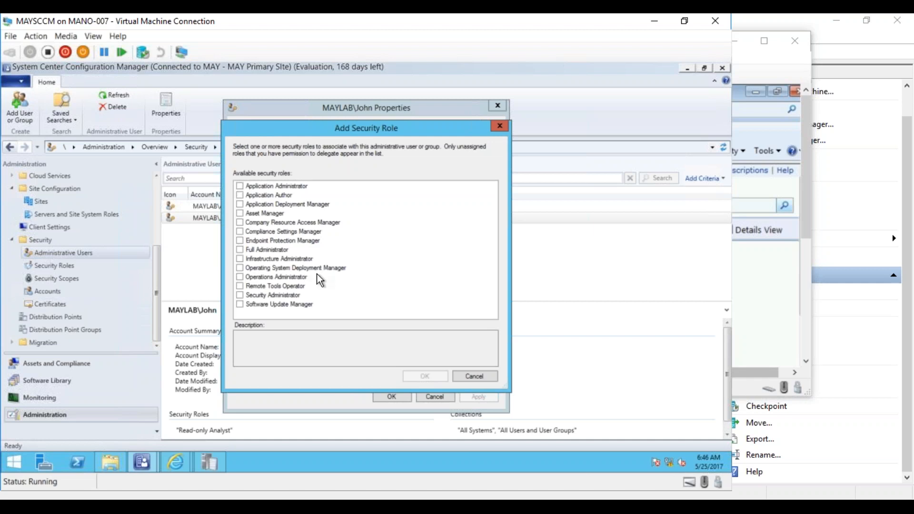
{"action": "left_click", "coordinate": [476, 376]}
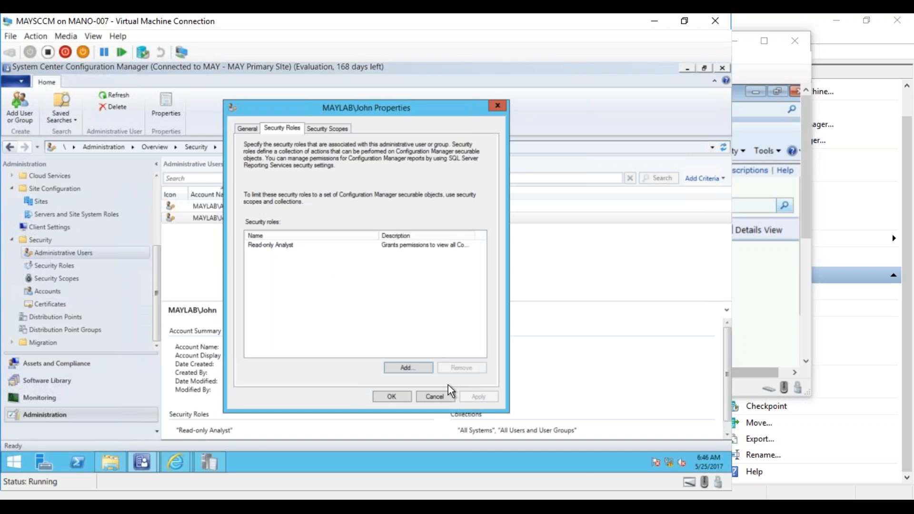
- Add the Operating System Deployment Manager security role to the test user
{"action": "left_click", "coordinate": [421, 367]}
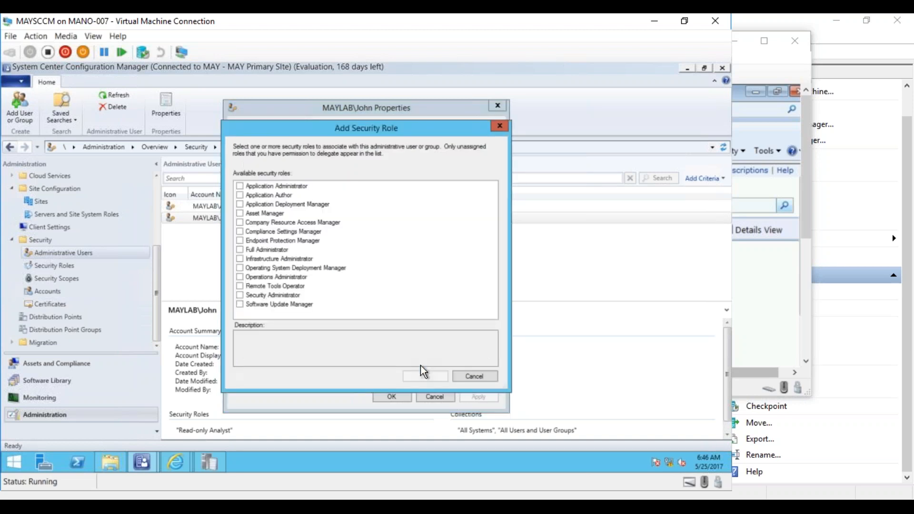
{"action": "left_click", "coordinate": [239, 267]}
{"action": "left_click", "coordinate": [434, 376]}
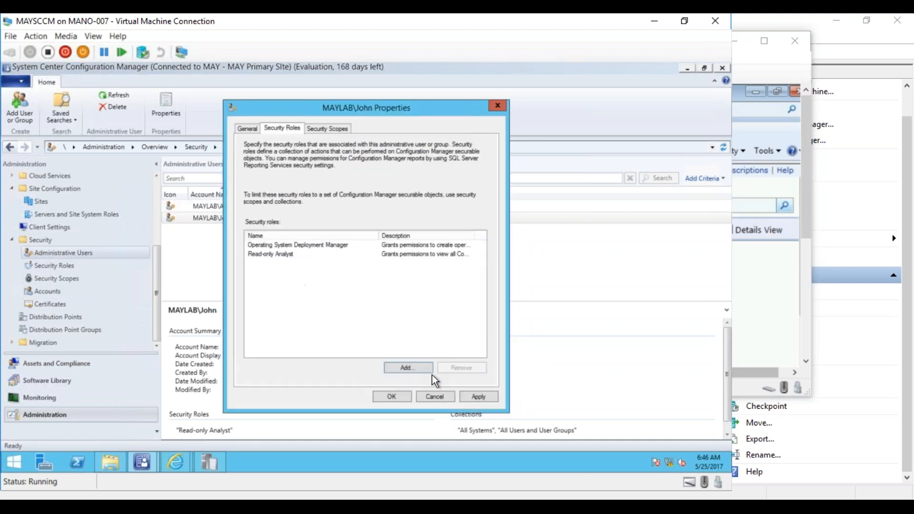
- Widen the Description column to read the assigned roles' full descriptions, and save the test user's properties
{"action": "double_click", "coordinate": [474, 235]}
{"action": "left_click_drag", "start_coordinate": [307, 353], "coordinate": [467, 366]}
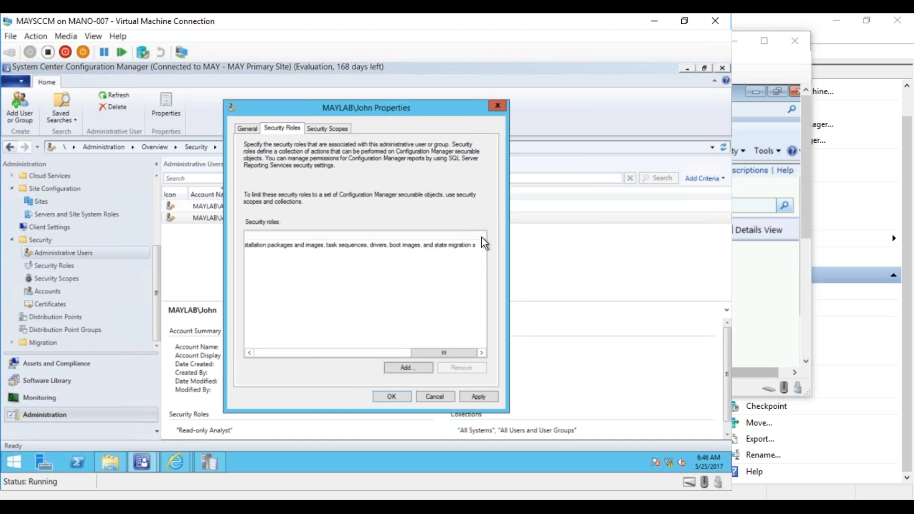
{"action": "left_click_drag", "start_coordinate": [482, 350], "coordinate": [299, 347]}
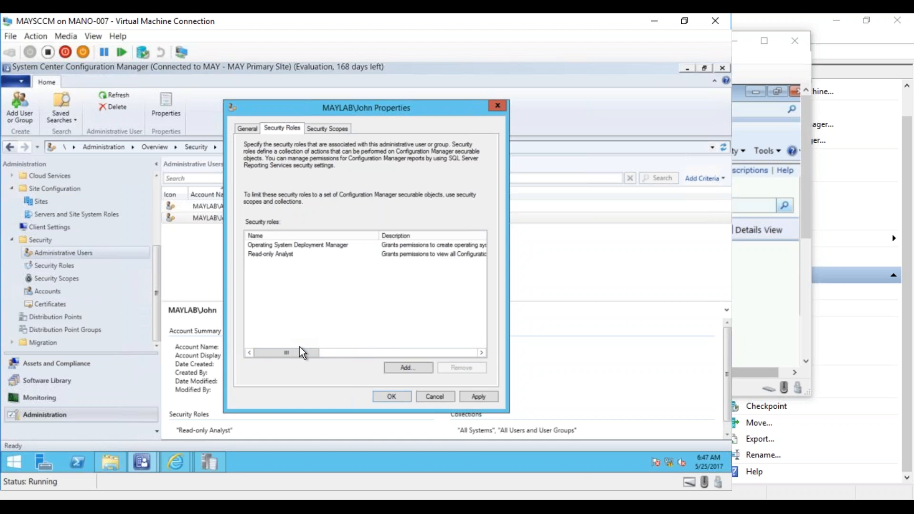
{"action": "left_click_drag", "start_coordinate": [298, 353], "coordinate": [457, 357]}
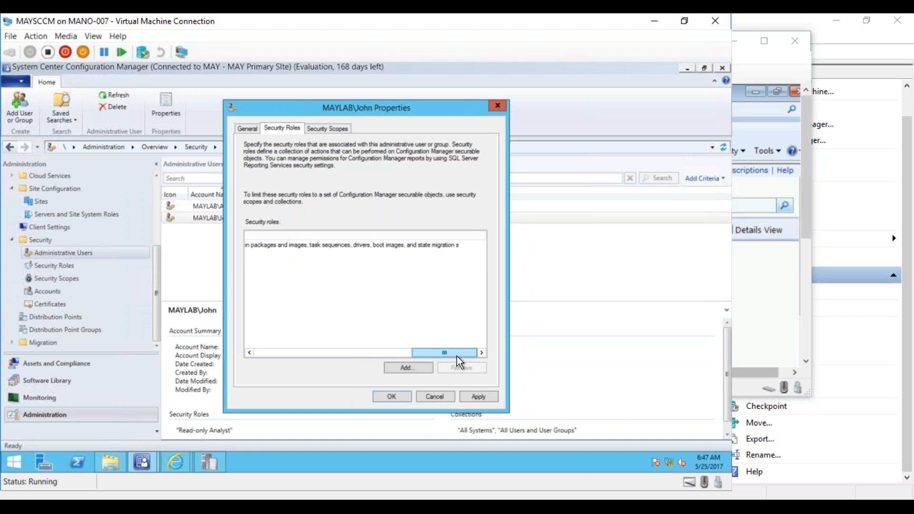
{"action": "left_click_drag", "start_coordinate": [456, 356], "coordinate": [248, 344]}
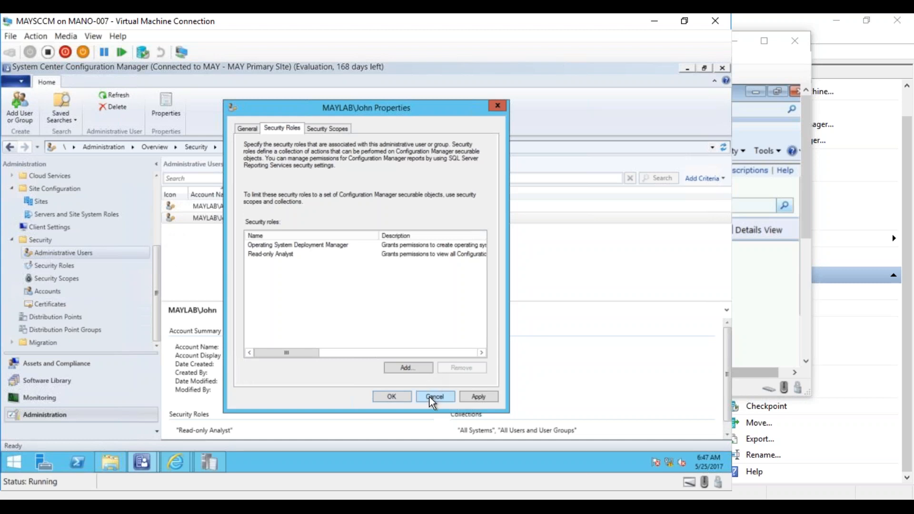
{"action": "left_click", "coordinate": [474, 396]}
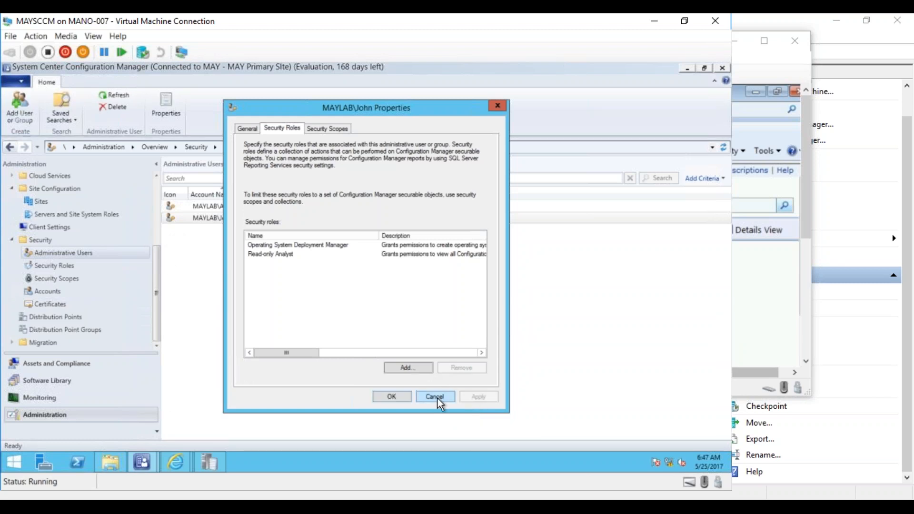
{"action": "left_click", "coordinate": [400, 399]}
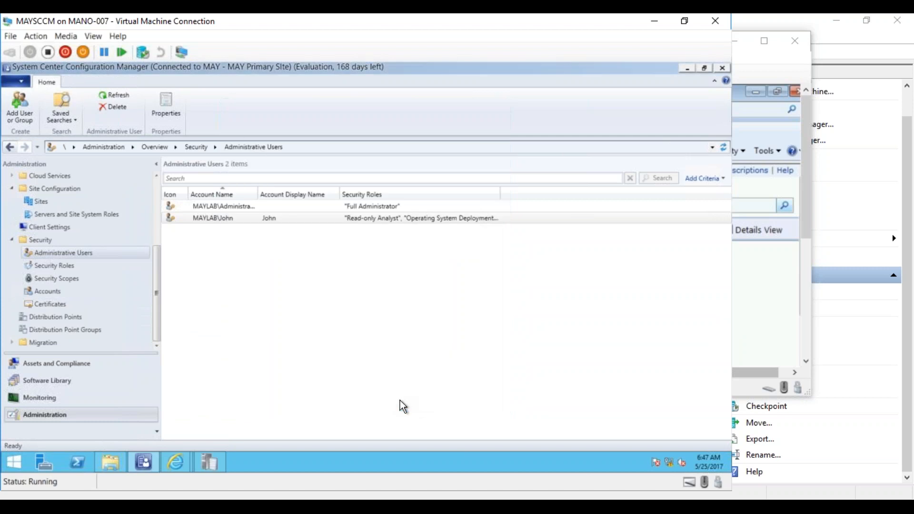
- Close the Configuration Manager console, all Internet Explorer tabs and the Configuration Manager Trace Log viewer on MAYSCCM
{"action": "left_click", "coordinate": [721, 66]}
{"action": "left_click", "coordinate": [721, 69]}
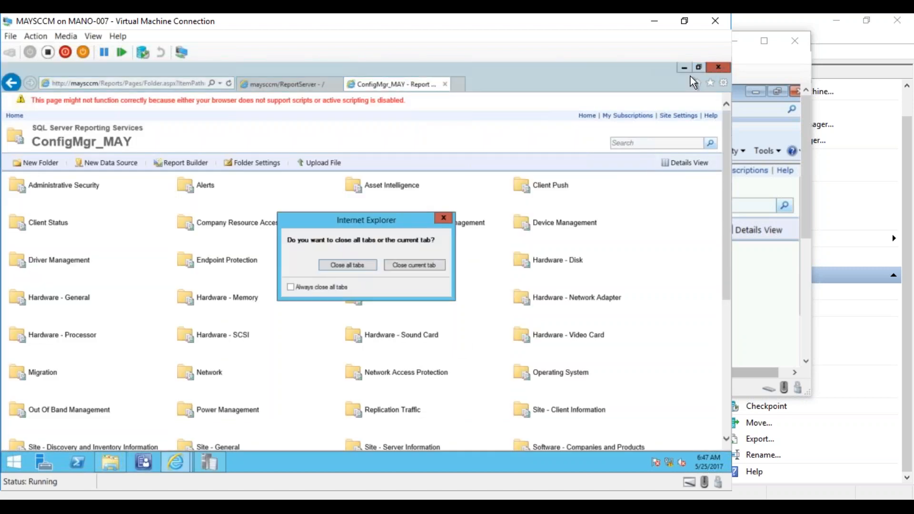
{"action": "left_click", "coordinate": [348, 265]}
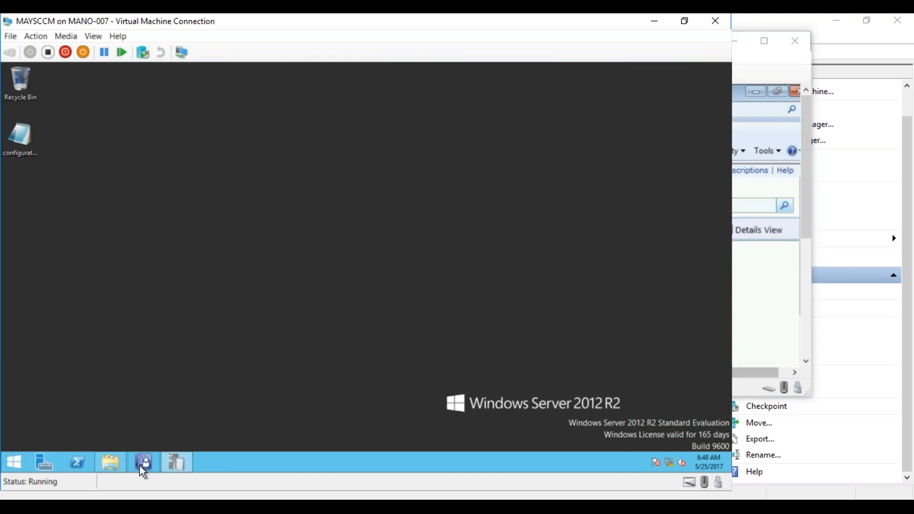
{"action": "right_click", "coordinate": [174, 458]}
{"action": "left_click", "coordinate": [162, 434]}
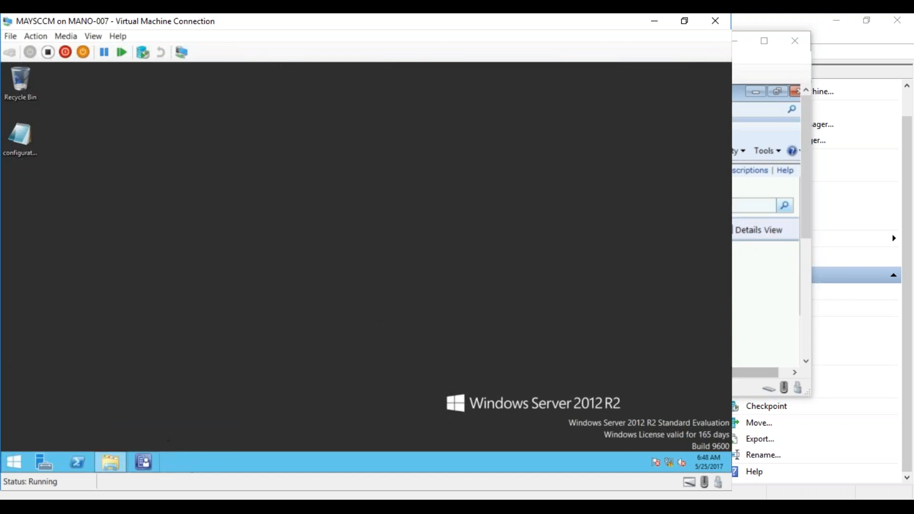
- Launch the Configuration Manager console as a different user and reposition the MAYSCCM connection window
{"action": "right_click", "coordinate": [144, 460]}
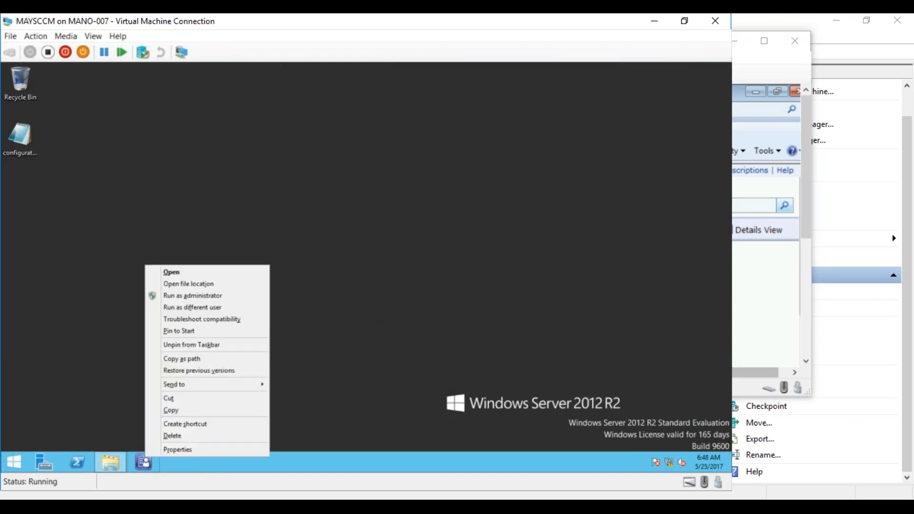
{"action": "left_click", "coordinate": [194, 307]}
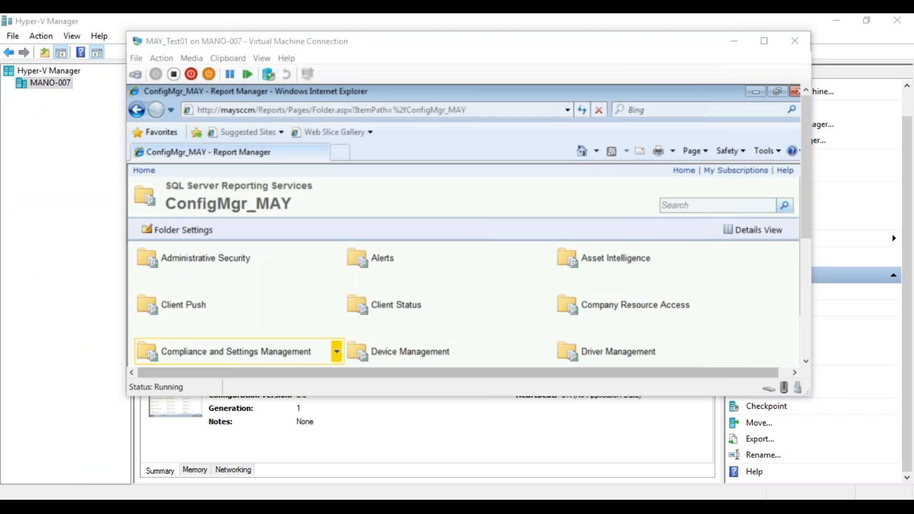
{"action": "left_click_drag", "start_coordinate": [0, 305], "coordinate": [438, 31]}
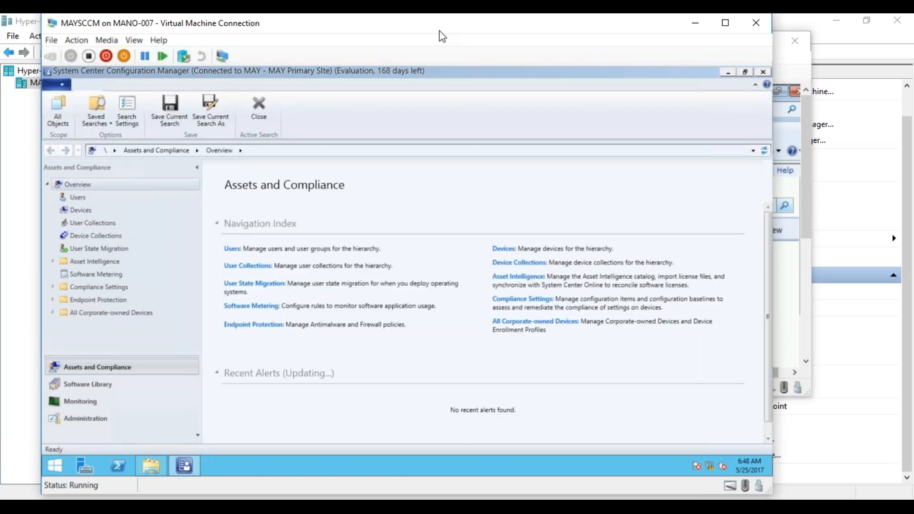
- Examine Users, Devices with its available actions, and Device Collections under Assets and Compliance
{"action": "left_click", "coordinate": [78, 198]}
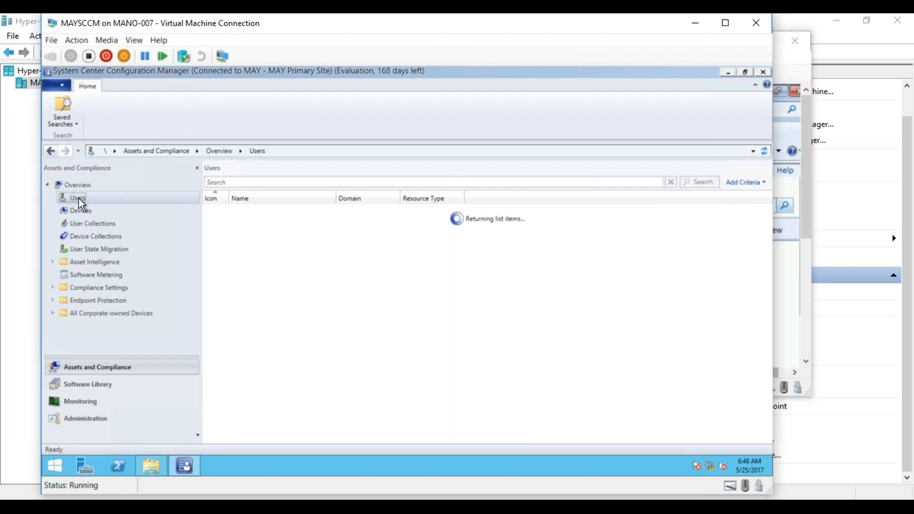
{"action": "left_click", "coordinate": [82, 210]}
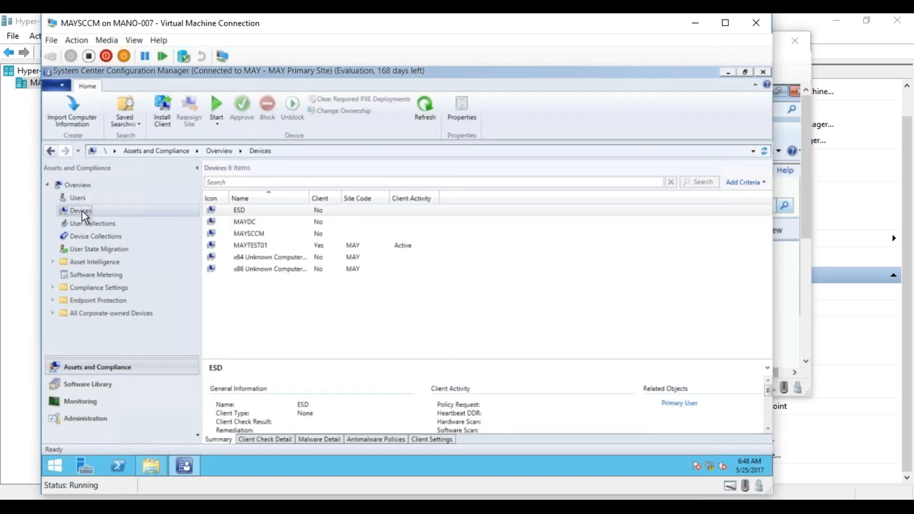
{"action": "right_click", "coordinate": [81, 211]}
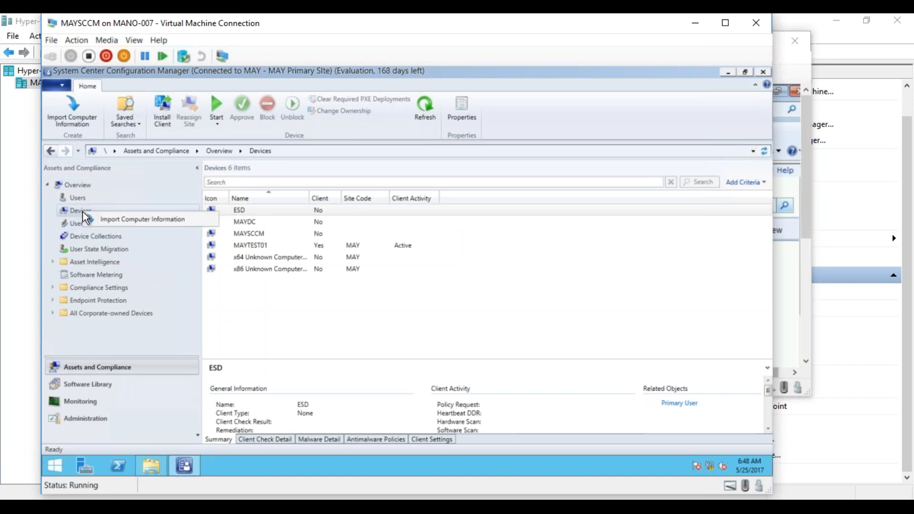
{"action": "left_click", "coordinate": [103, 235]}
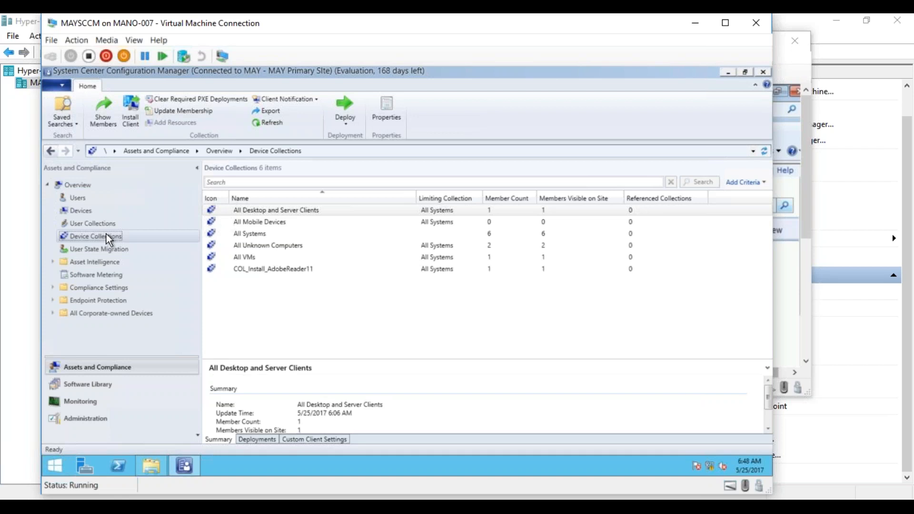
- Check the actions available for the COL_Install_AdobeReader11 collection, and view the Misc Apps applications in the Software Library
{"action": "right_click", "coordinate": [256, 271]}
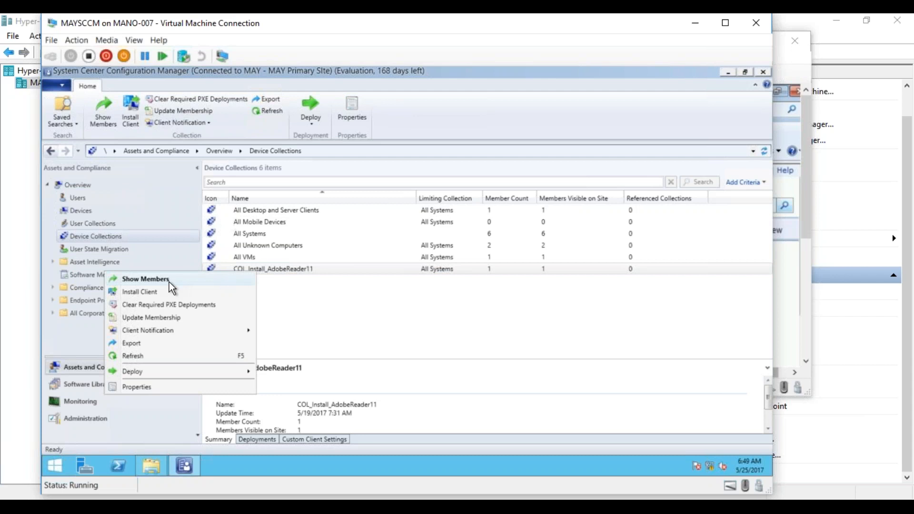
{"action": "left_click", "coordinate": [77, 382]}
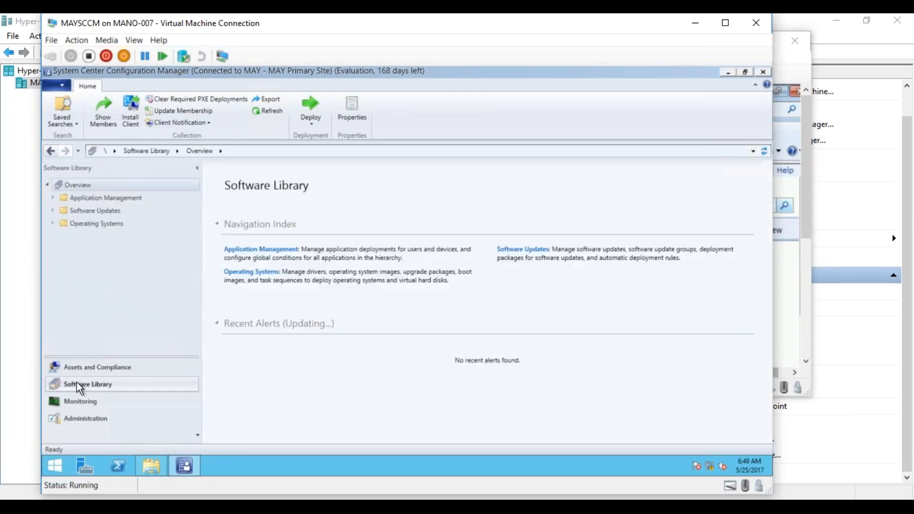
{"action": "left_click", "coordinate": [51, 197]}
{"action": "left_click", "coordinate": [85, 211]}
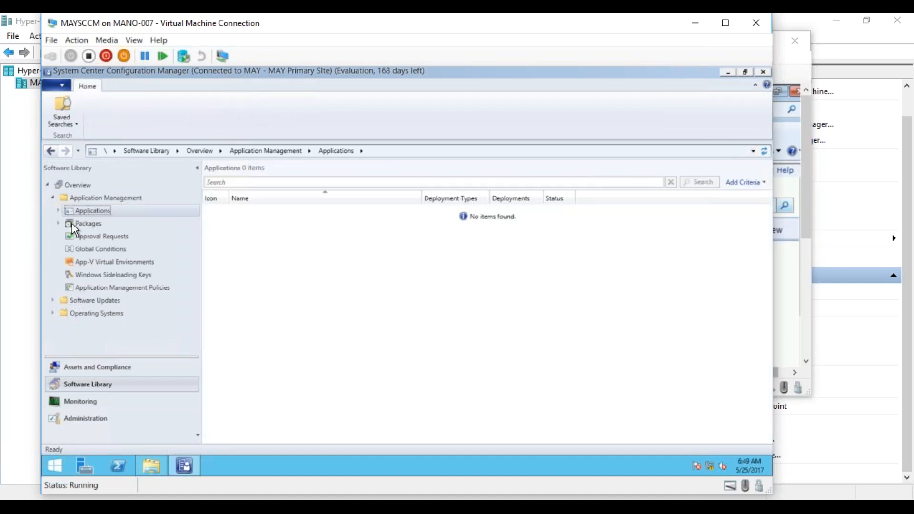
{"action": "left_click", "coordinate": [58, 210]}
{"action": "left_click", "coordinate": [92, 224]}
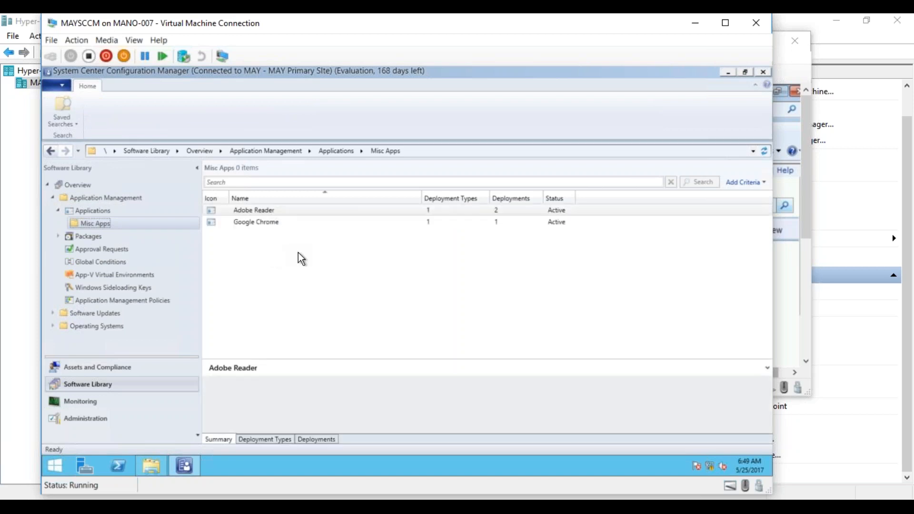
{"action": "left_click", "coordinate": [268, 211]}
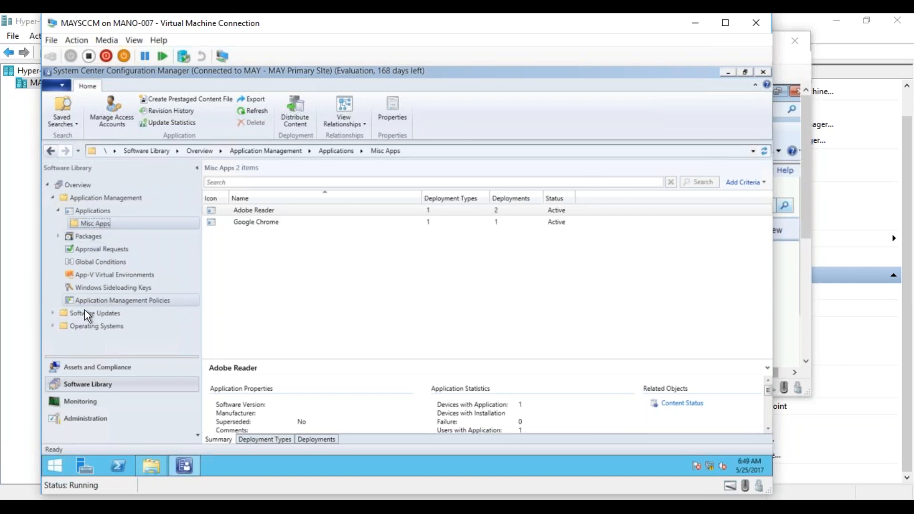
- Examine the actions available for Task Sequences, Operating System Images, Operating System Upgrade Packages and Boot Images under Operating Systems
{"action": "left_click", "coordinate": [52, 326]}
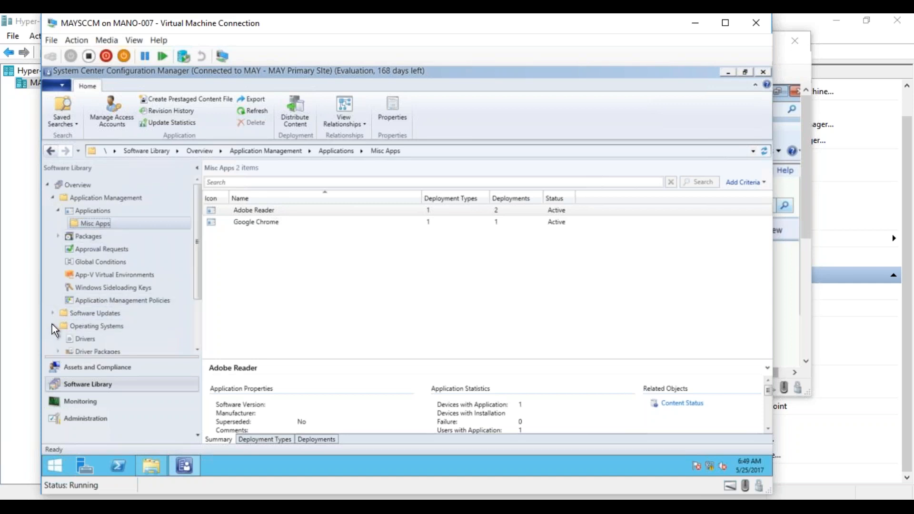
{"action": "left_click", "coordinate": [196, 328]}
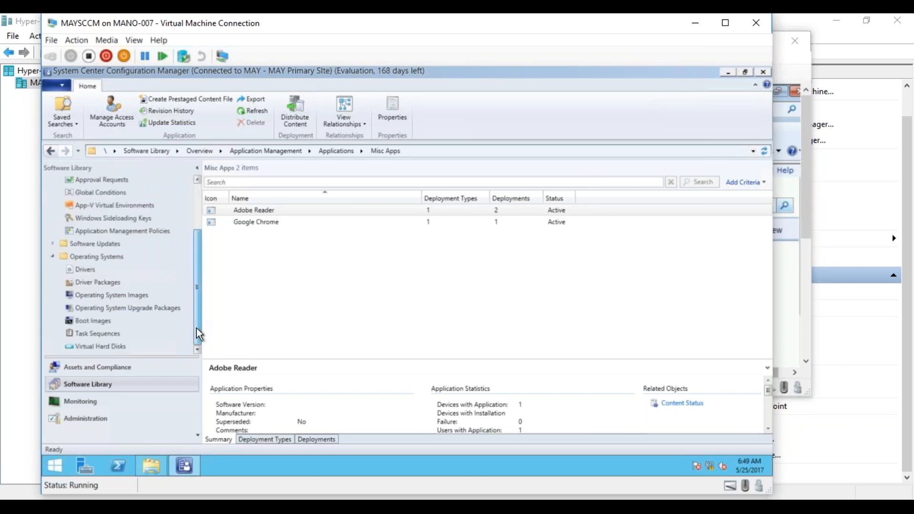
{"action": "left_click", "coordinate": [100, 335]}
{"action": "right_click", "coordinate": [100, 335]}
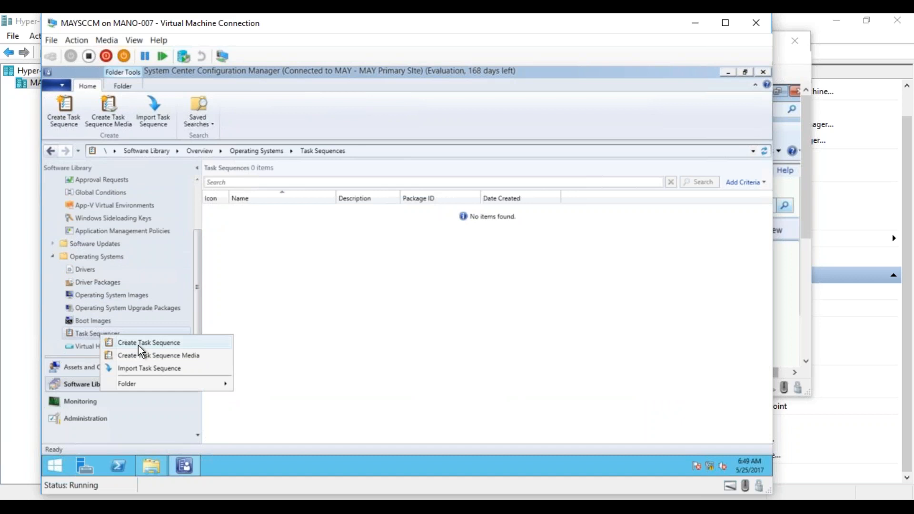
{"action": "left_click", "coordinate": [110, 295]}
{"action": "right_click", "coordinate": [110, 295]}
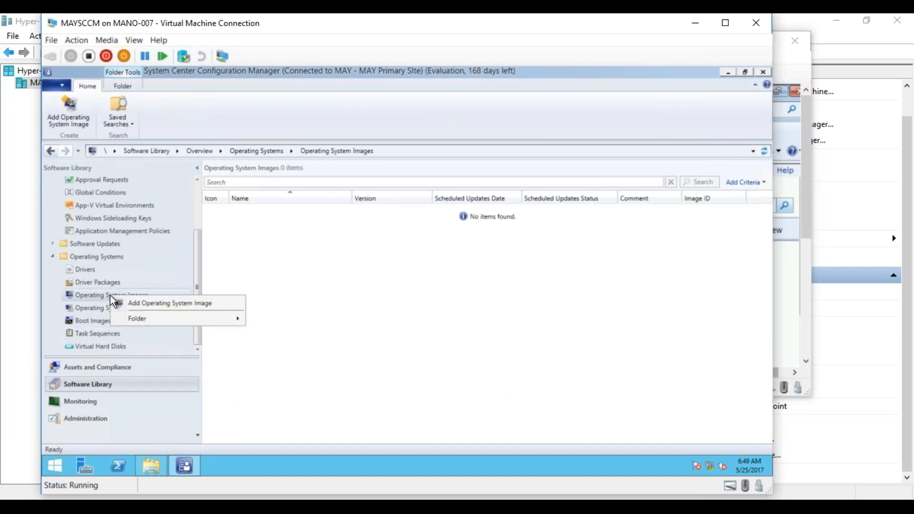
{"action": "left_click", "coordinate": [95, 307]}
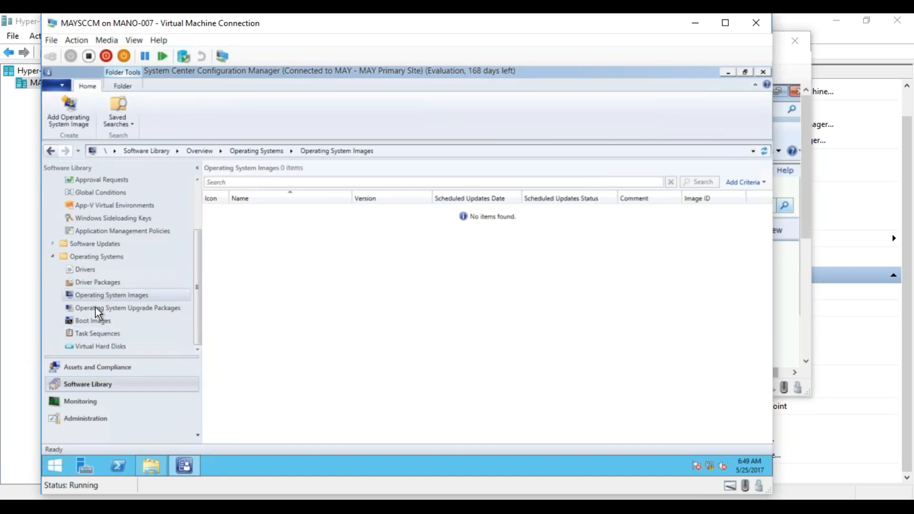
{"action": "right_click", "coordinate": [96, 307]}
{"action": "left_click", "coordinate": [82, 319]}
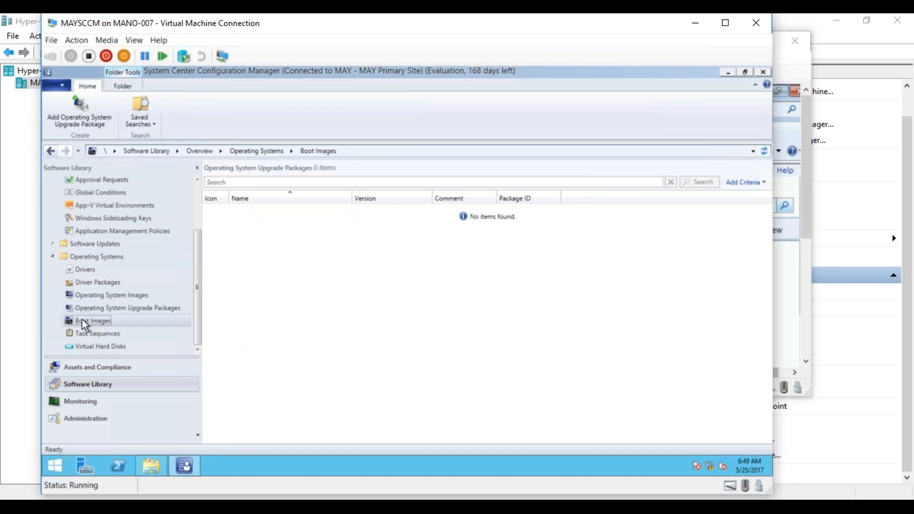
{"action": "right_click", "coordinate": [81, 318]}
- Review Misc Apps again and check the actions available for the Adobe Reader package in the Misc Applications package folder
{"action": "left_click_drag", "start_coordinate": [198, 250], "coordinate": [193, 192]}
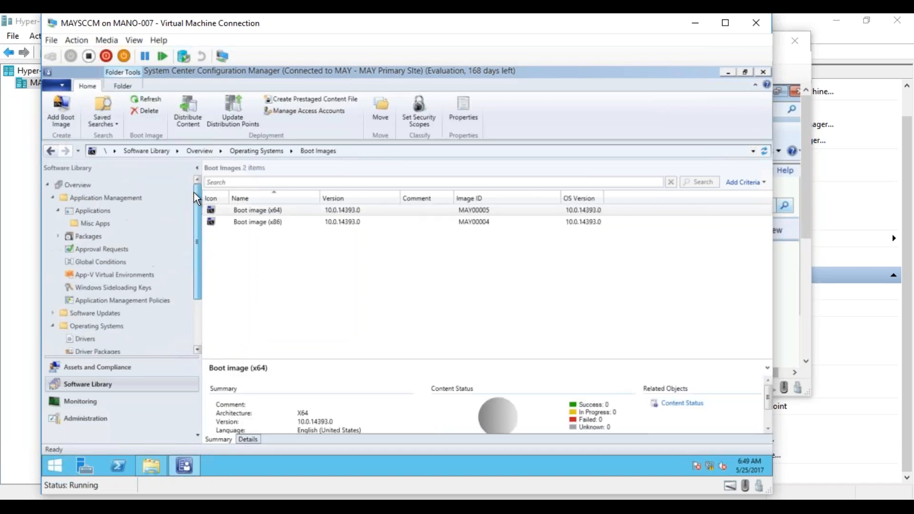
{"action": "left_click", "coordinate": [96, 223]}
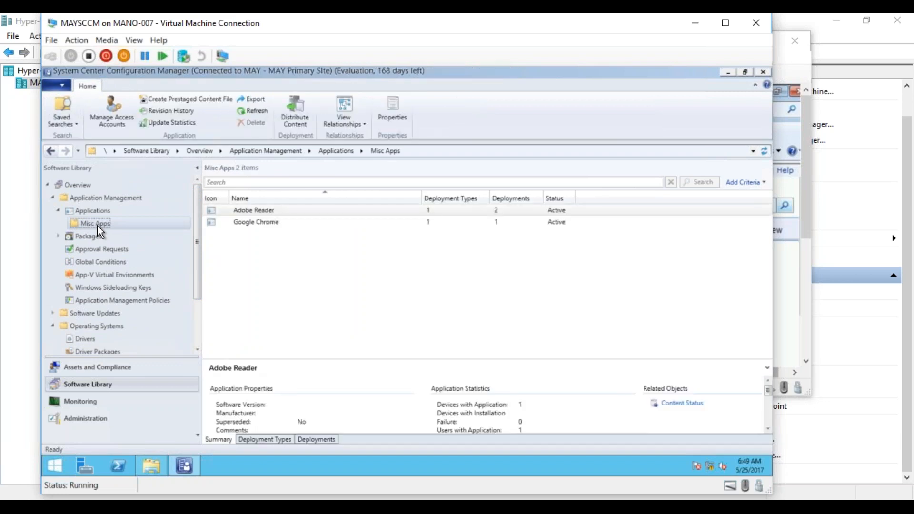
{"action": "left_click", "coordinate": [58, 236]}
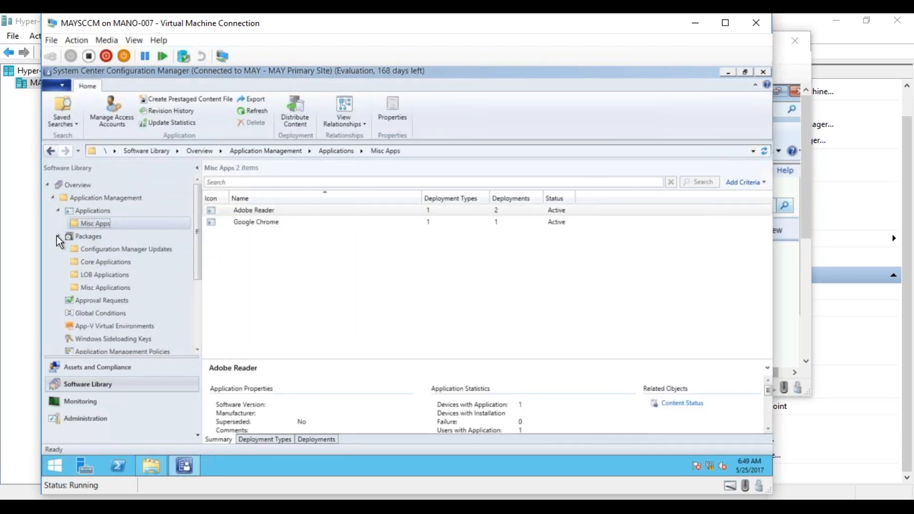
{"action": "left_click", "coordinate": [102, 287]}
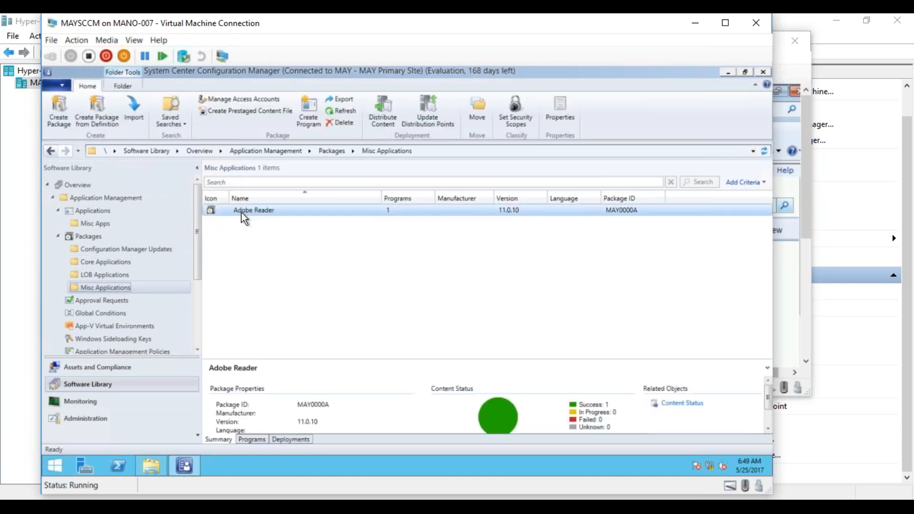
{"action": "right_click", "coordinate": [242, 213]}
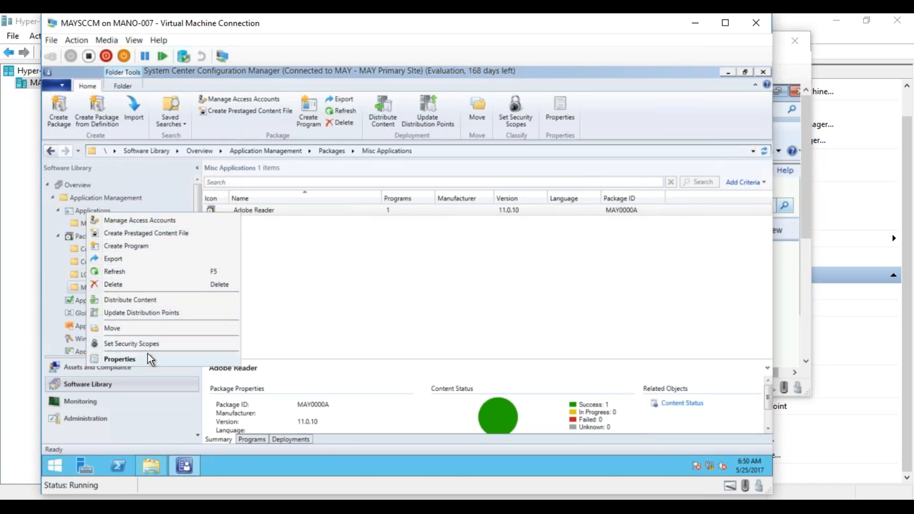
{"action": "left_click", "coordinate": [285, 293]}
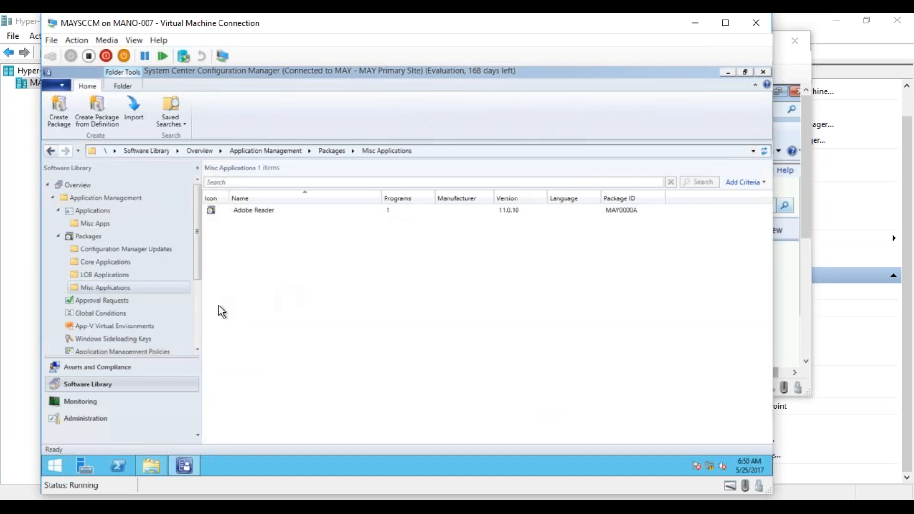
{"action": "left_click", "coordinate": [196, 307]}
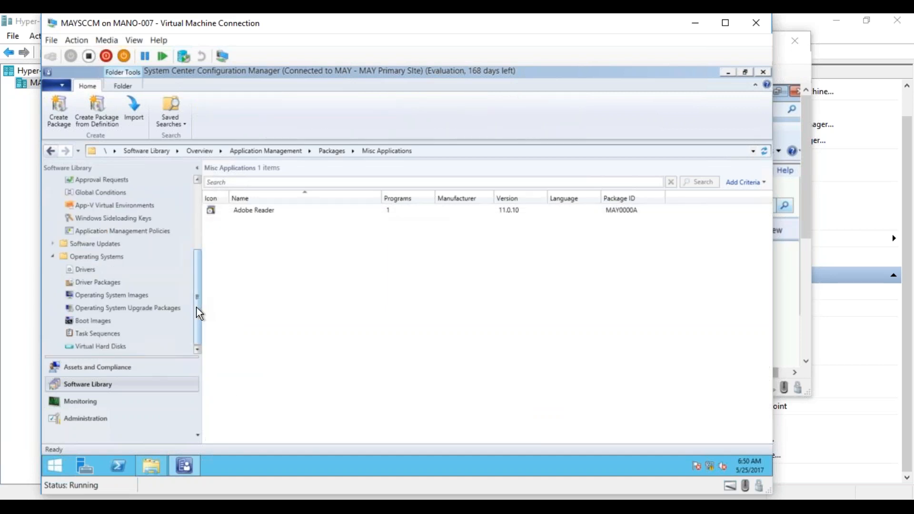
{"action": "mouse_move", "coordinate": [196, 307]}
{"action": "left_mouse_down"}
{"action": "mouse_move", "coordinate": [197, 253]}
{"action": "mouse_move", "coordinate": [192, 322]}
{"action": "left_mouse_up"}
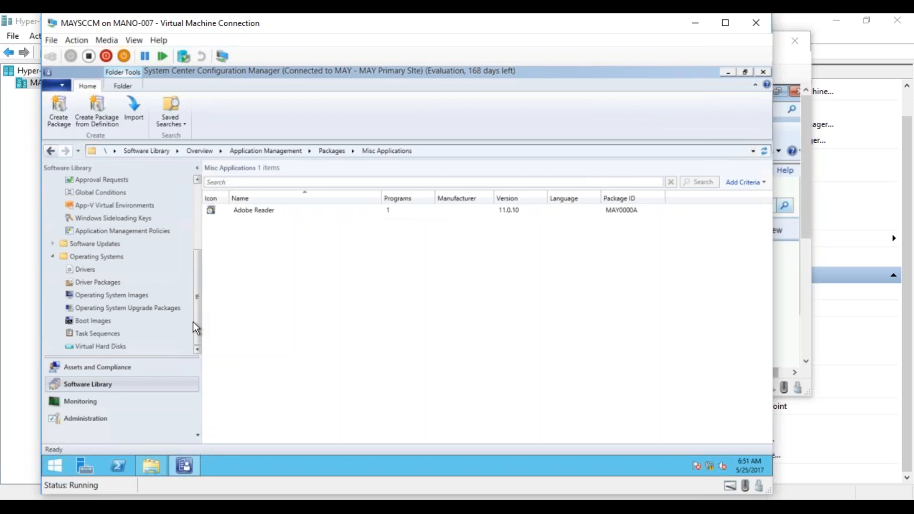
{"action": "left_click_drag", "start_coordinate": [193, 322], "coordinate": [193, 215]}
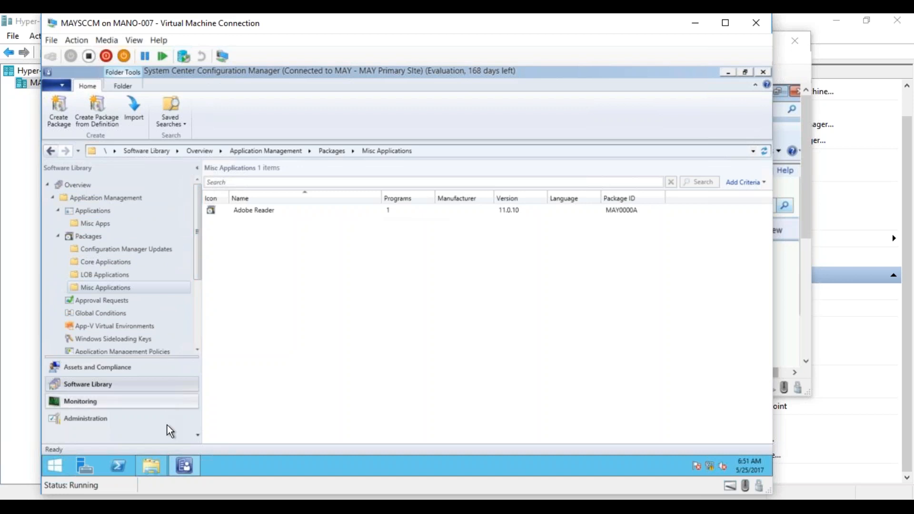
- Switch to File Explorer and browse to the AdminConsole Downloads folder under Program Files (x86)\Microsoft Configuration Manager
{"action": "mouse_move", "coordinate": [185, 465]}
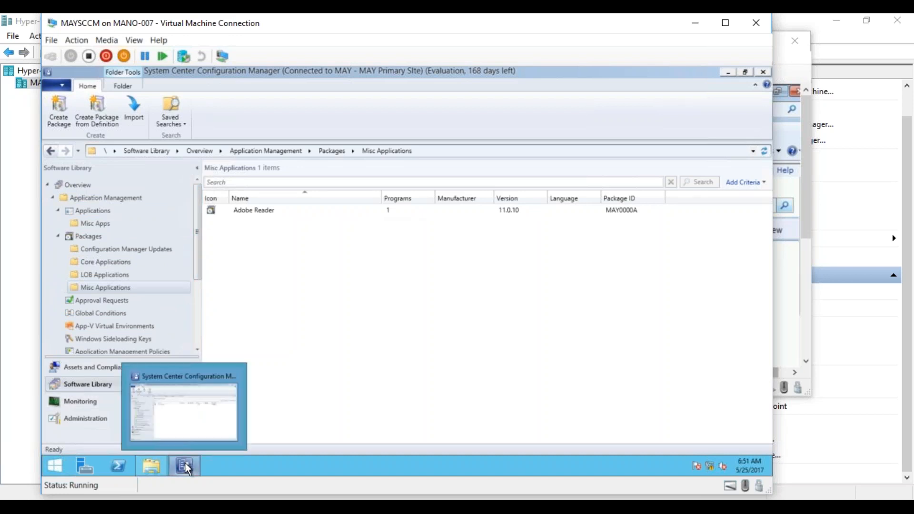
{"action": "left_click", "coordinate": [154, 464]}
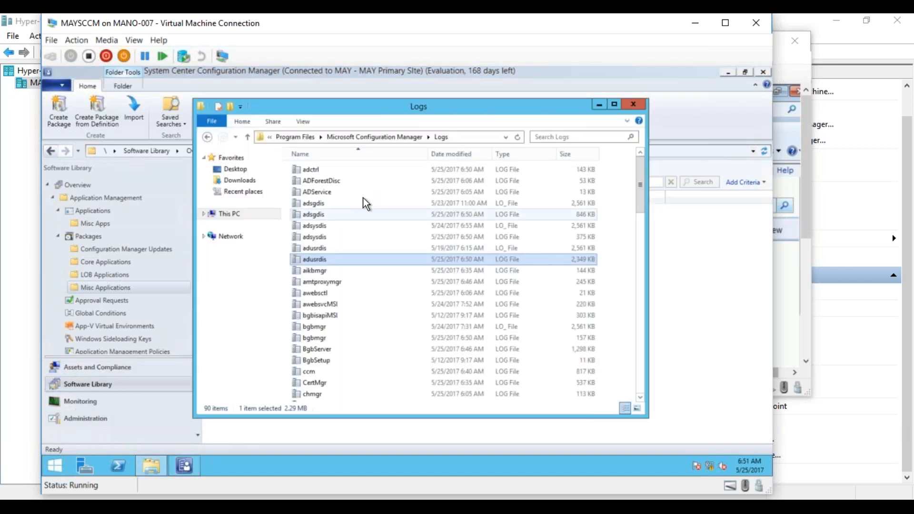
{"action": "left_click", "coordinate": [304, 138]}
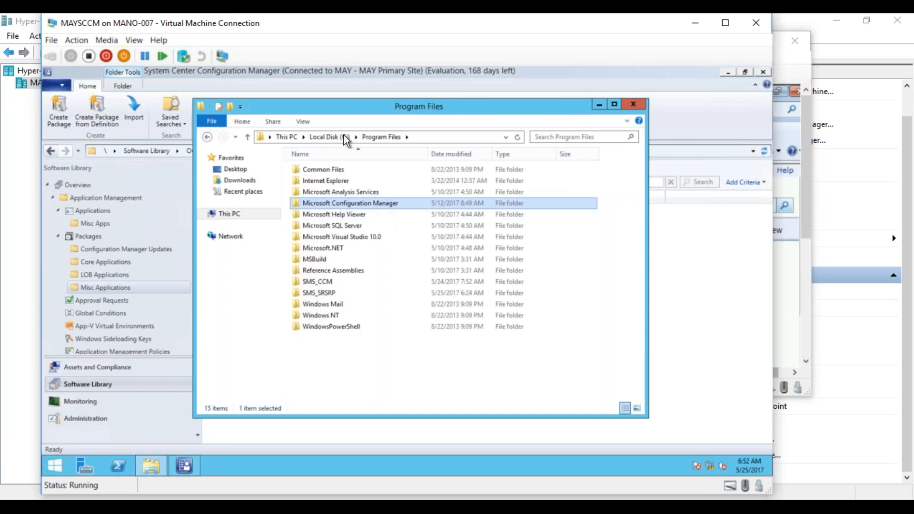
{"action": "left_click", "coordinate": [336, 137]}
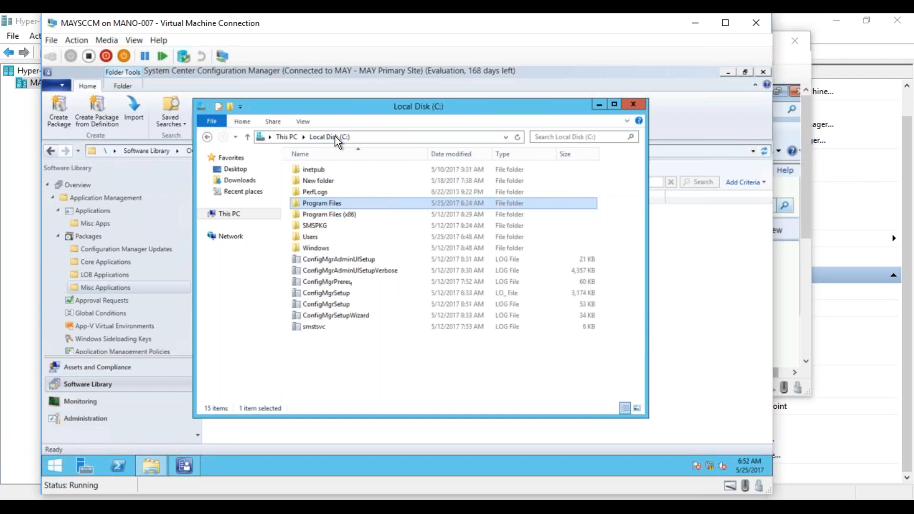
{"action": "double_click", "coordinate": [334, 216]}
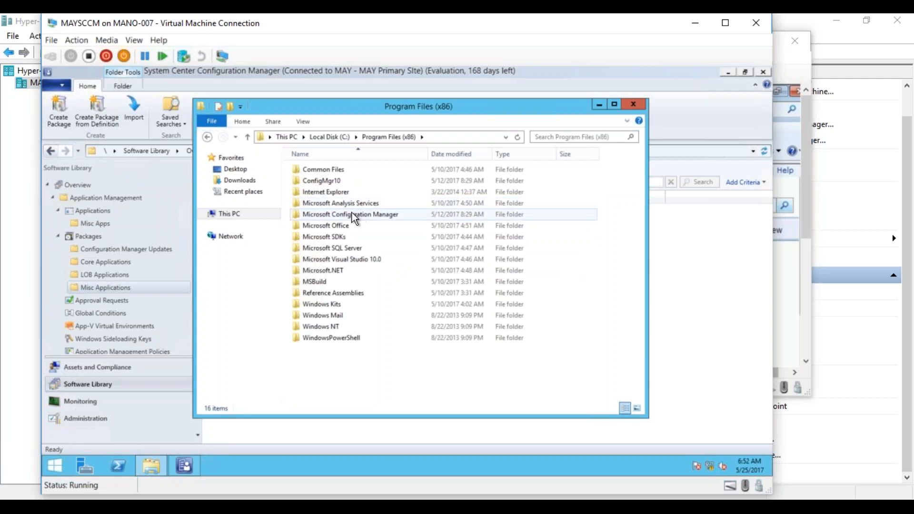
{"action": "double_click", "coordinate": [355, 215]}
{"action": "double_click", "coordinate": [325, 170]}
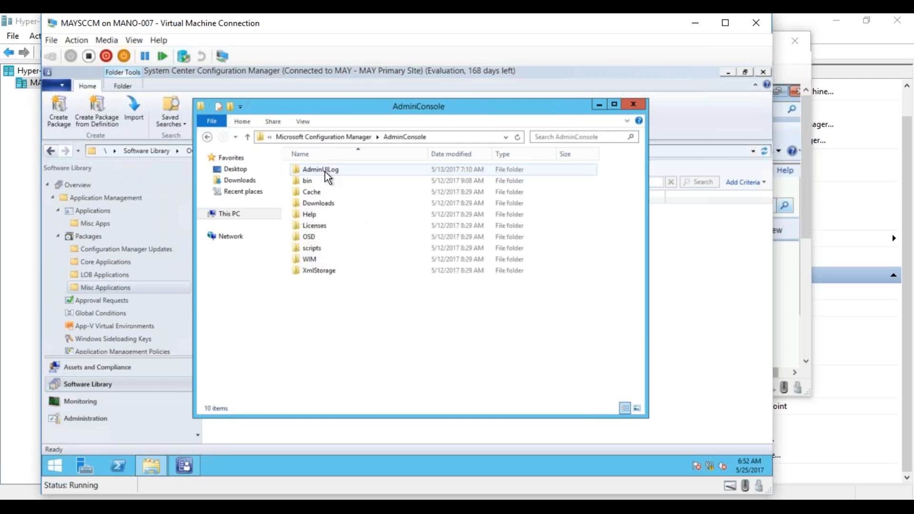
{"action": "double_click", "coordinate": [324, 204]}
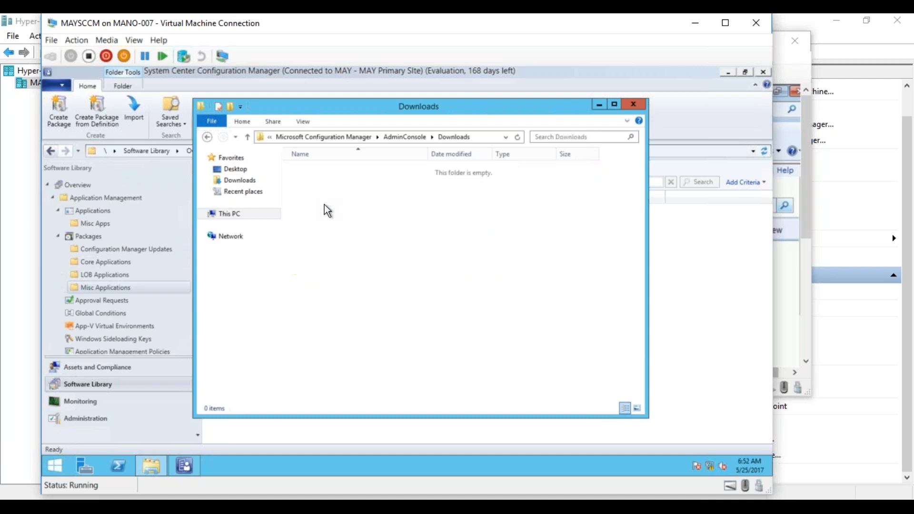
- Go back up to This PC to view the drives, and close the File Explorer window
{"action": "left_click", "coordinate": [356, 136]}
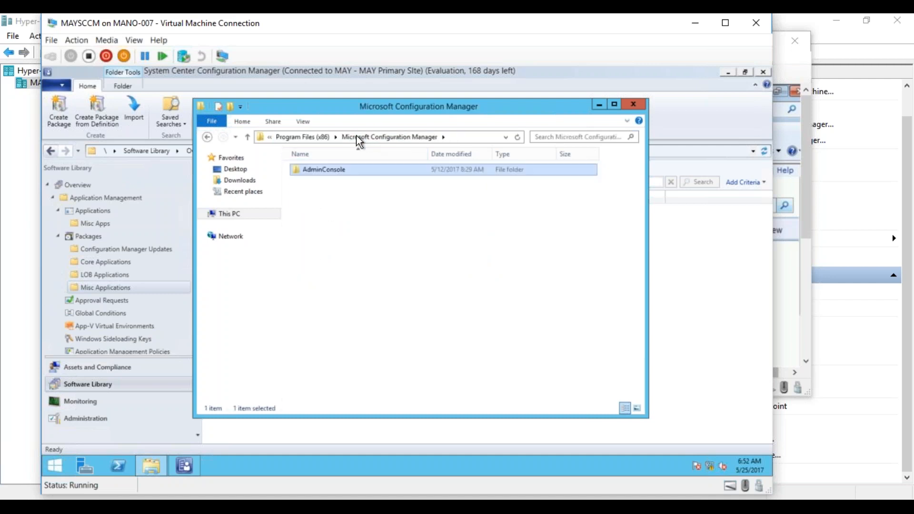
{"action": "left_click", "coordinate": [310, 133]}
{"action": "left_click", "coordinate": [293, 136]}
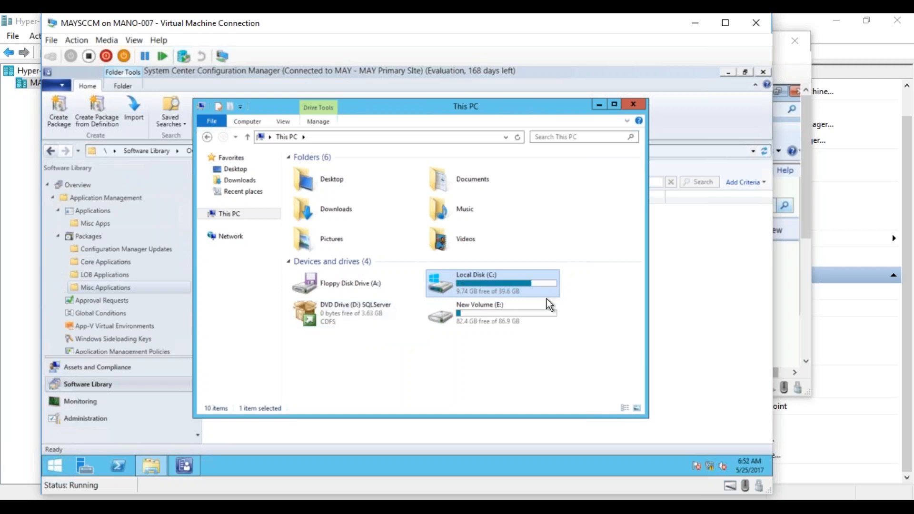
{"action": "left_click", "coordinate": [632, 105]}
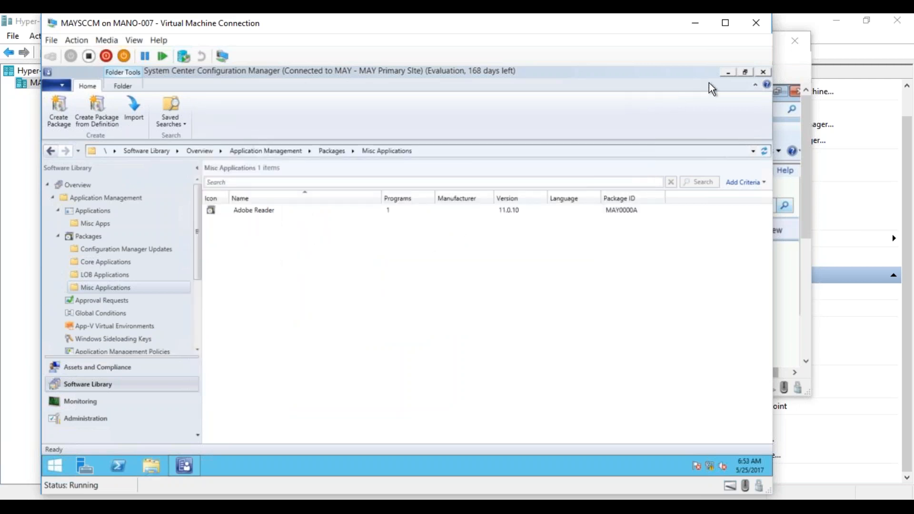
{"action": "left_click", "coordinate": [727, 72]}
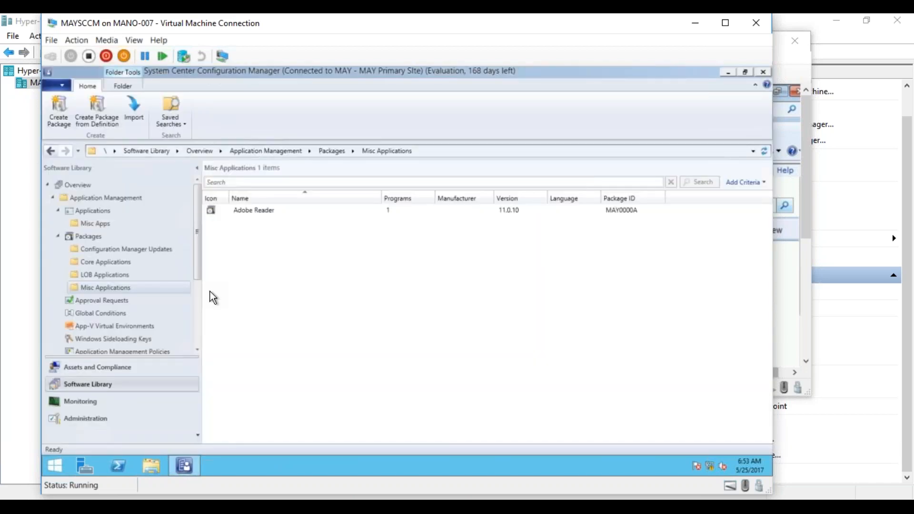
{"action": "left_click", "coordinate": [85, 403]}
{"action": "left_click", "coordinate": [77, 224]}
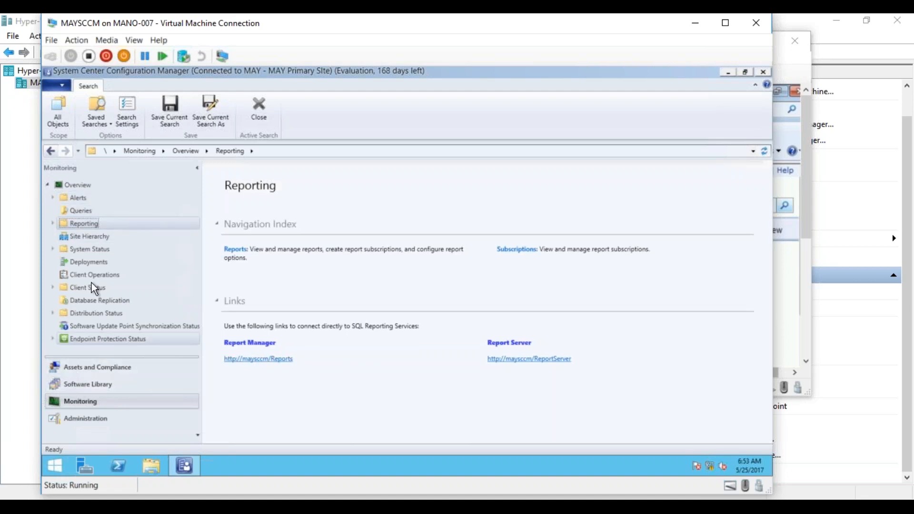
{"action": "left_click", "coordinate": [273, 367]}
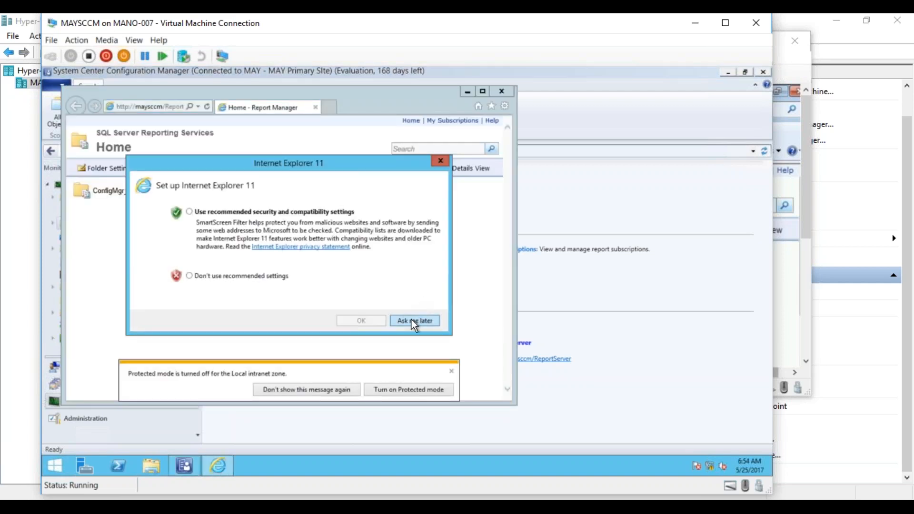
- Postpone the Internet Explorer 11 setup, suppress the Protected mode notice, and open the ConfigMgr_MAY report folder
{"action": "left_click", "coordinate": [411, 319]}
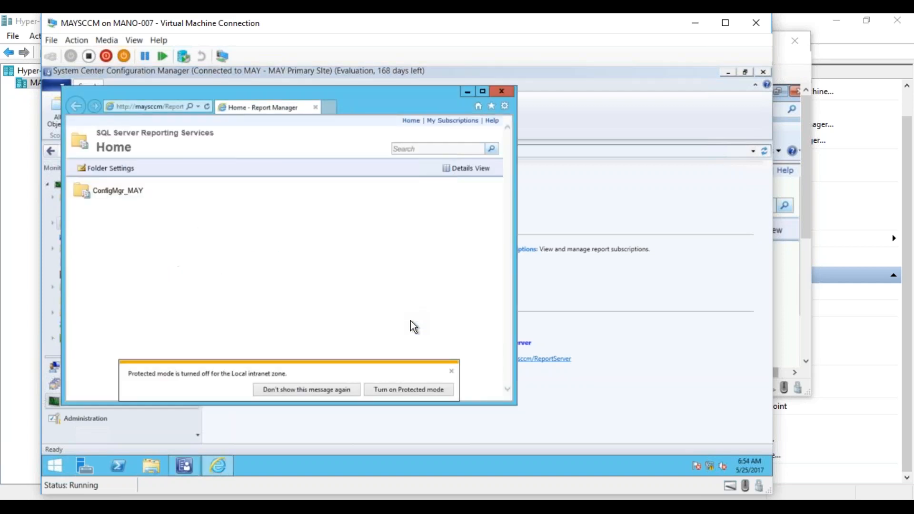
{"action": "left_click", "coordinate": [328, 390]}
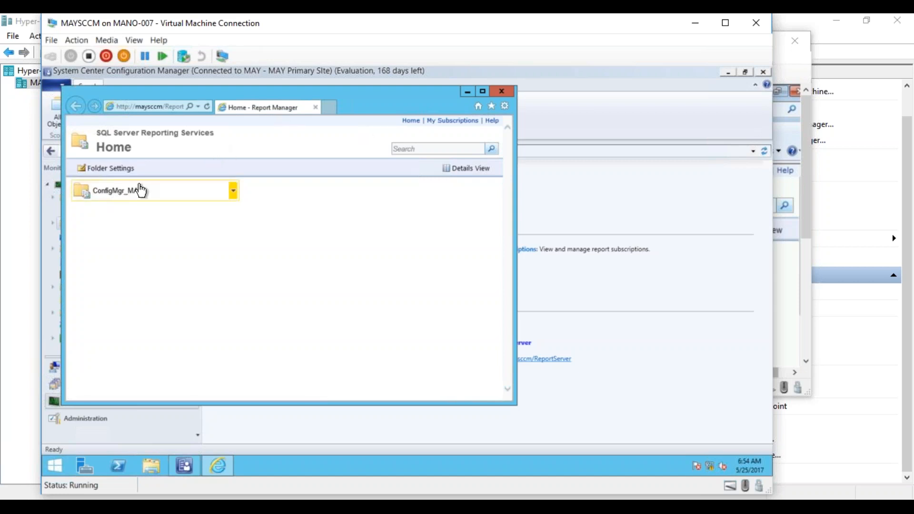
{"action": "left_click", "coordinate": [118, 196]}
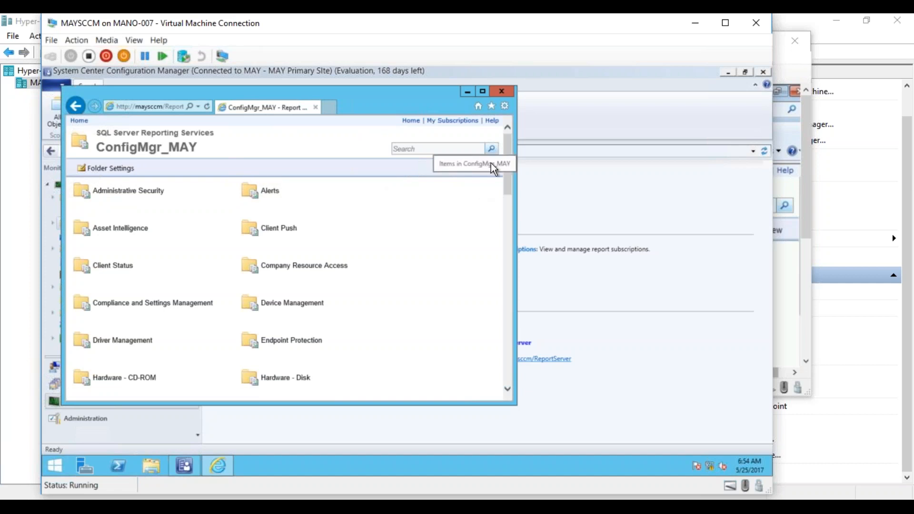
- Close the Report Manager browser window and the Configuration Manager console
{"action": "left_click", "coordinate": [500, 91]}
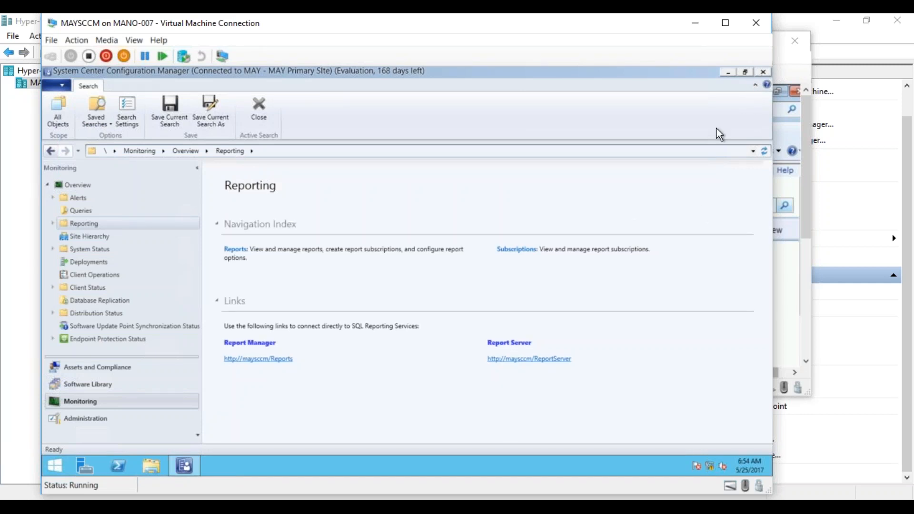
{"action": "left_click", "coordinate": [259, 360]}
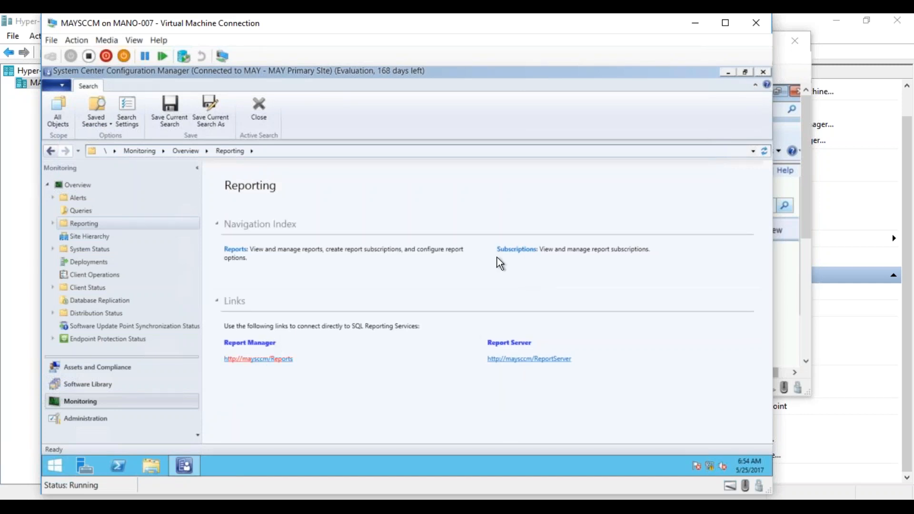
{"action": "left_click", "coordinate": [763, 73]}
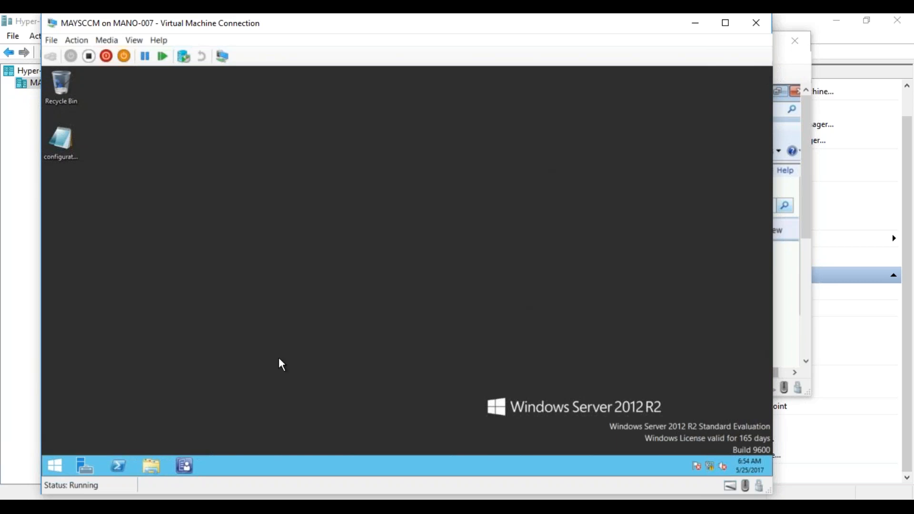
{"action": "left_click", "coordinate": [185, 465]}
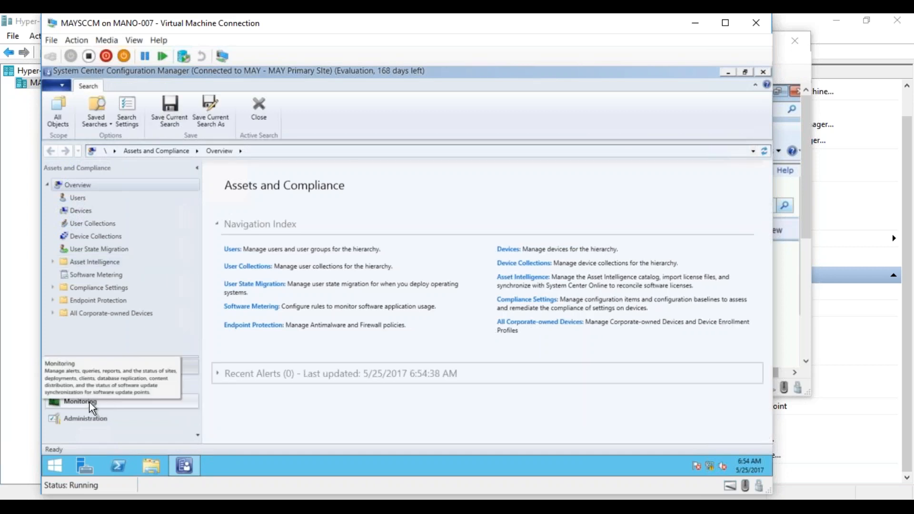
{"action": "left_click", "coordinate": [89, 402]}
{"action": "left_click", "coordinate": [84, 222]}
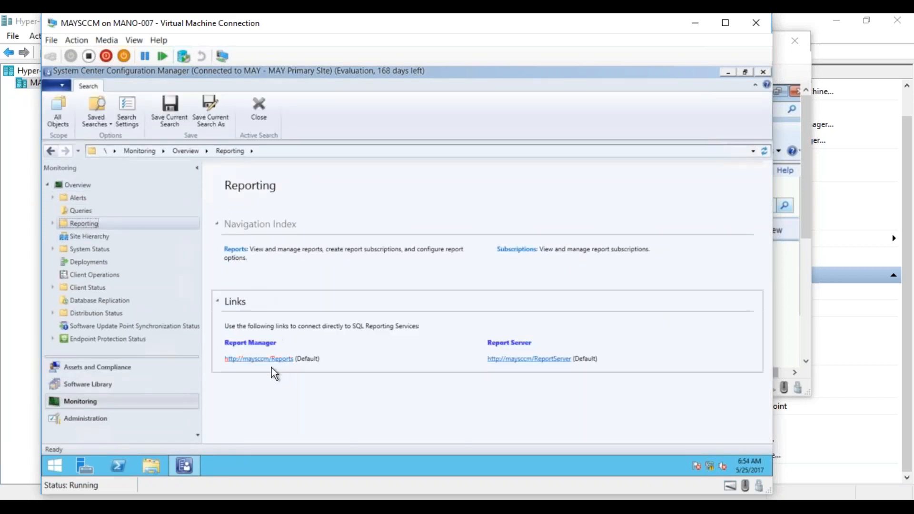
{"action": "left_click", "coordinate": [267, 361]}
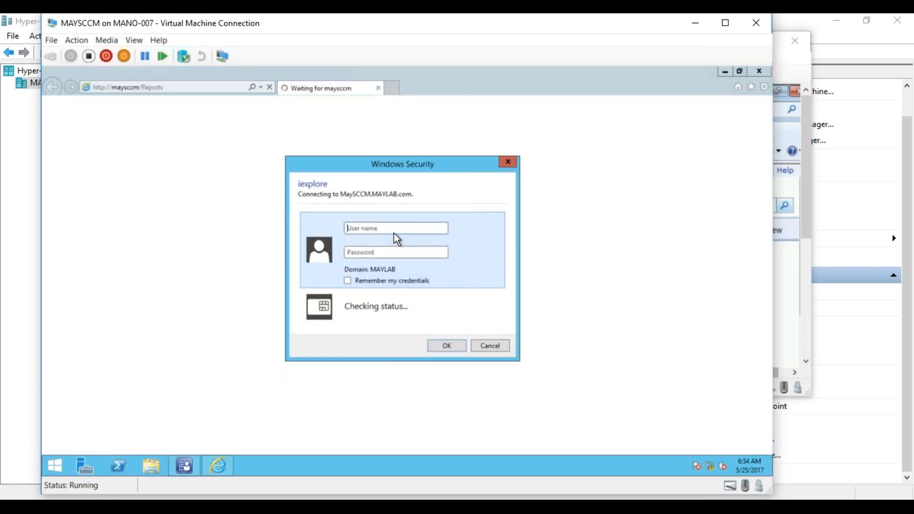
- Sign in to the Report Manager site as Administrator with the account password
{"action": "type", "text": "Administ"}
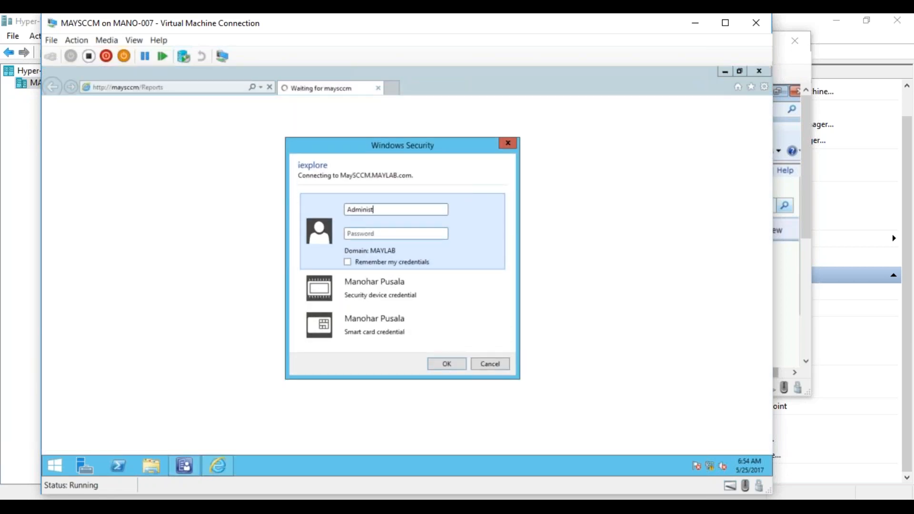
{"action": "type", "text": "rator"}
{"action": "key", "text": "Tab"}
{"action": "type", "text": "********"}
{"action": "key", "text": "Return"}
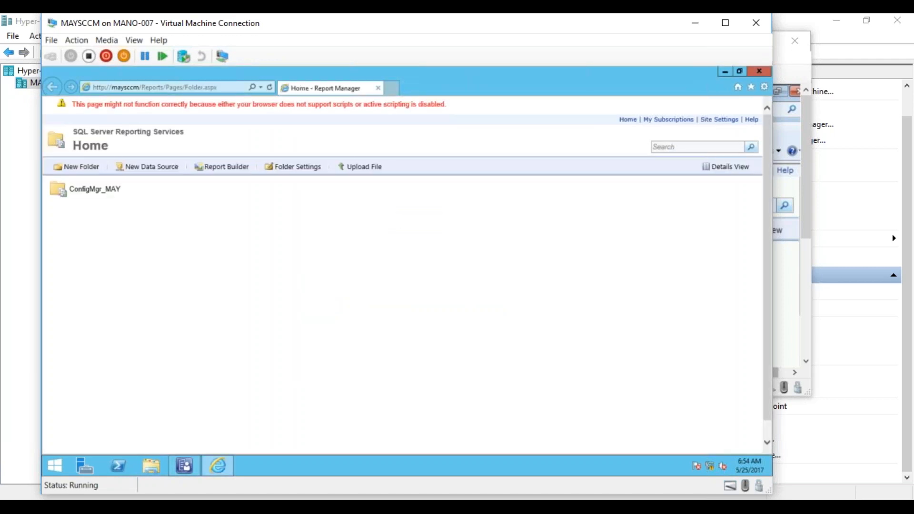
- Show the Client Push folder of ConfigMgr_MAY in Details View and open its Client push installation status summary report
{"action": "left_click", "coordinate": [105, 194]}
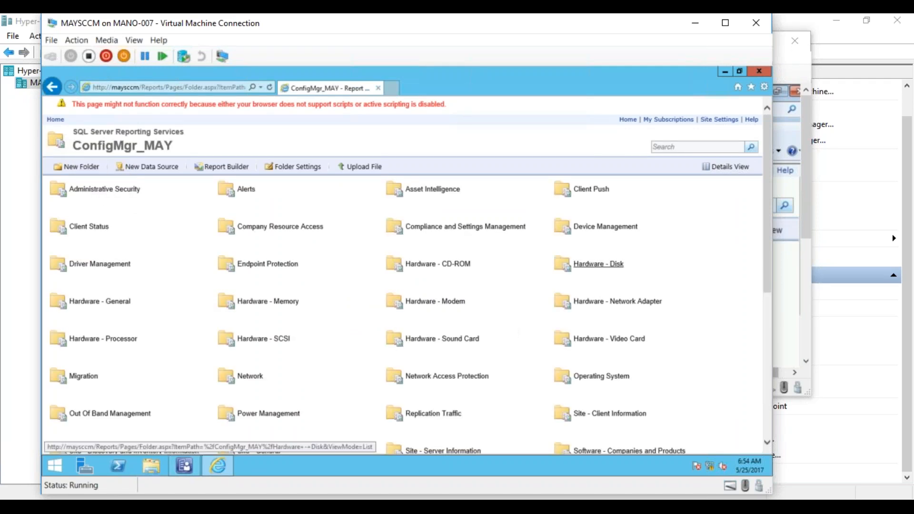
{"action": "mouse_move", "coordinate": [765, 275]}
{"action": "left_mouse_down"}
{"action": "mouse_move", "coordinate": [763, 308]}
{"action": "mouse_move", "coordinate": [758, 280]}
{"action": "left_mouse_up"}
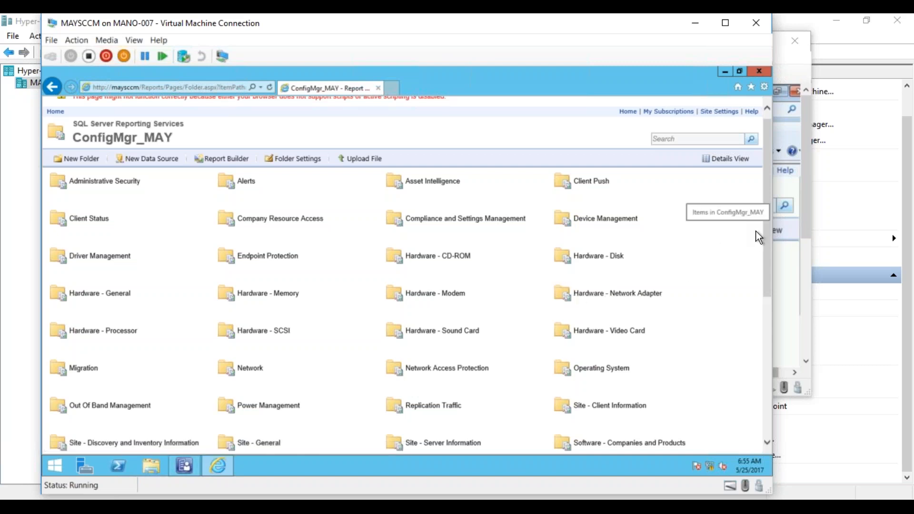
{"action": "left_click", "coordinate": [588, 183]}
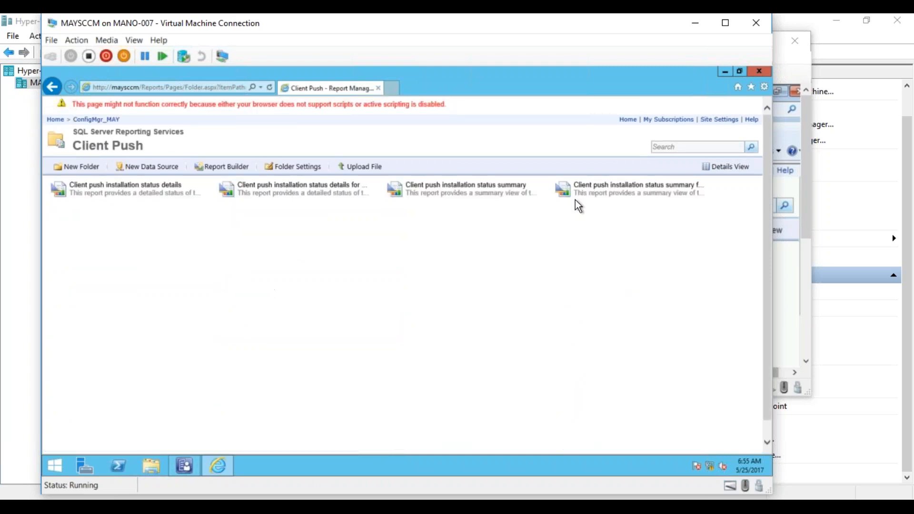
{"action": "left_click", "coordinate": [739, 169]}
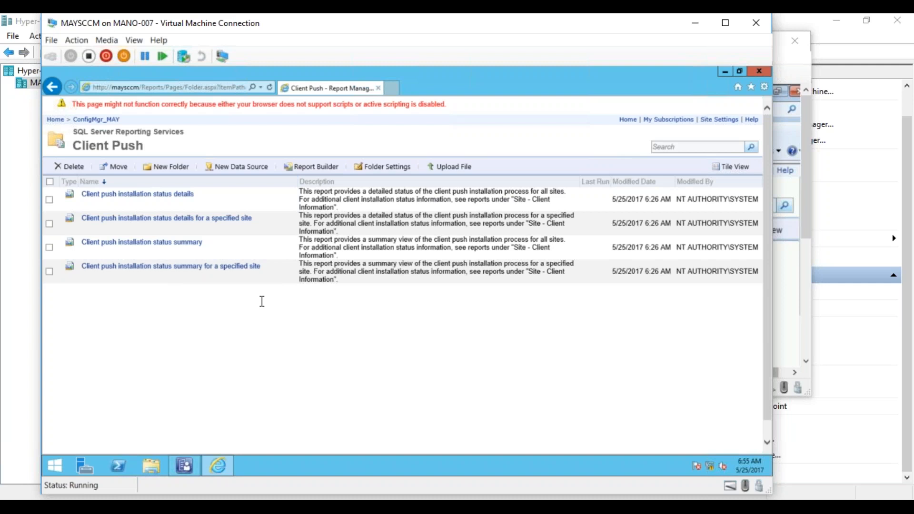
{"action": "left_click", "coordinate": [166, 244]}
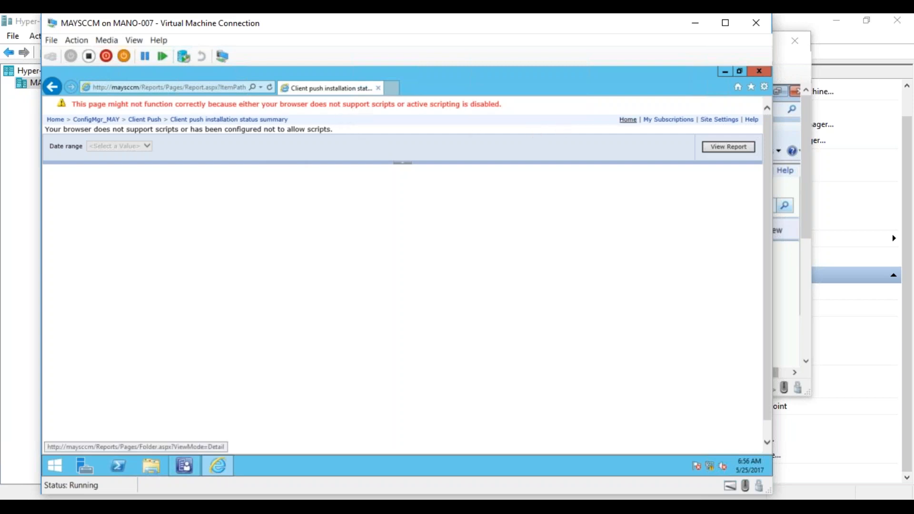
- Open Internet Options and look through its Advanced, Security, Privacy, Content, Connections and Programs settings for the scripting option
{"action": "left_click", "coordinate": [764, 86]}
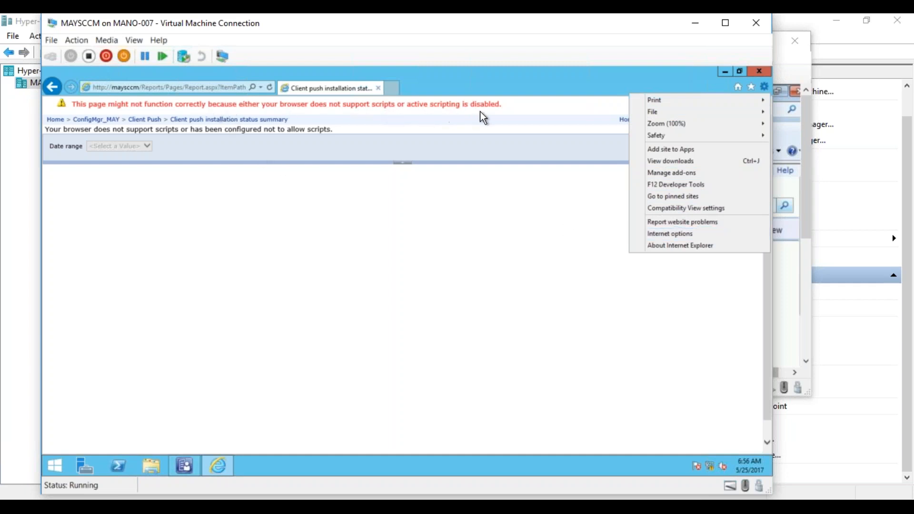
{"action": "left_click", "coordinate": [654, 233]}
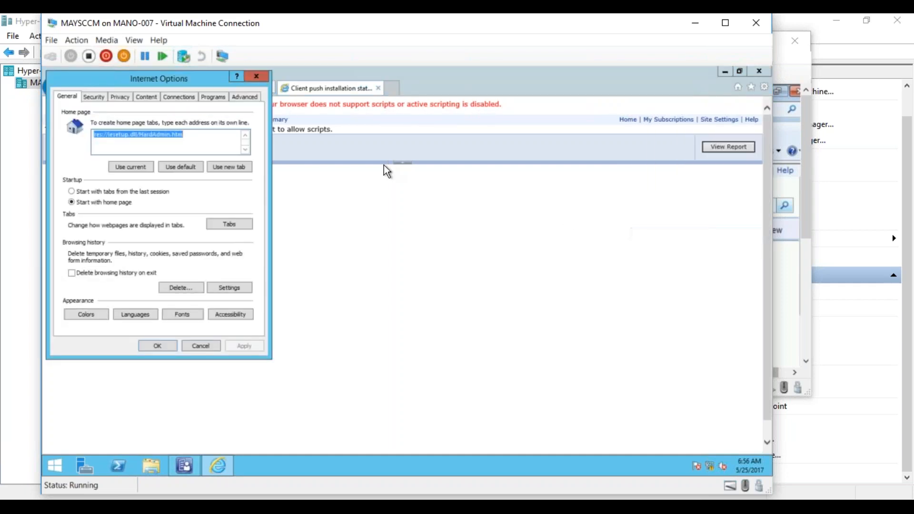
{"action": "left_click", "coordinate": [210, 98]}
{"action": "left_click", "coordinate": [244, 98]}
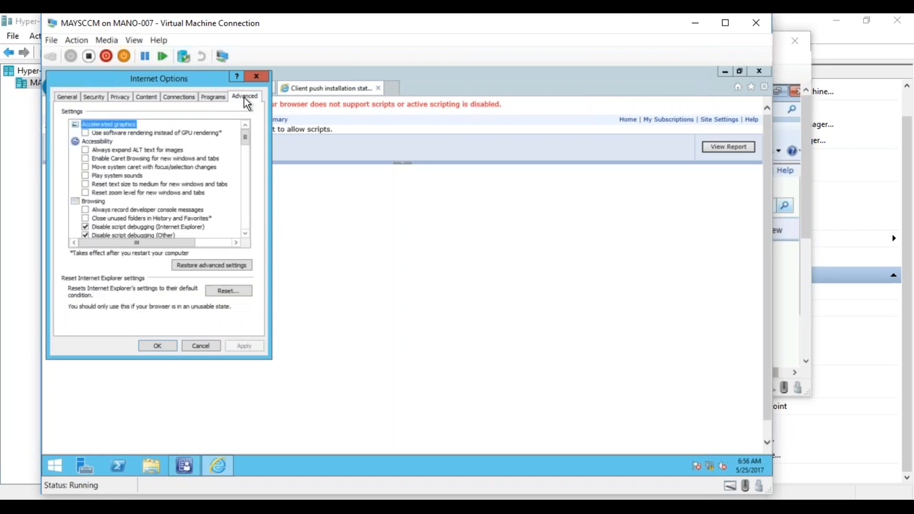
{"action": "left_click_drag", "start_coordinate": [244, 138], "coordinate": [249, 230]}
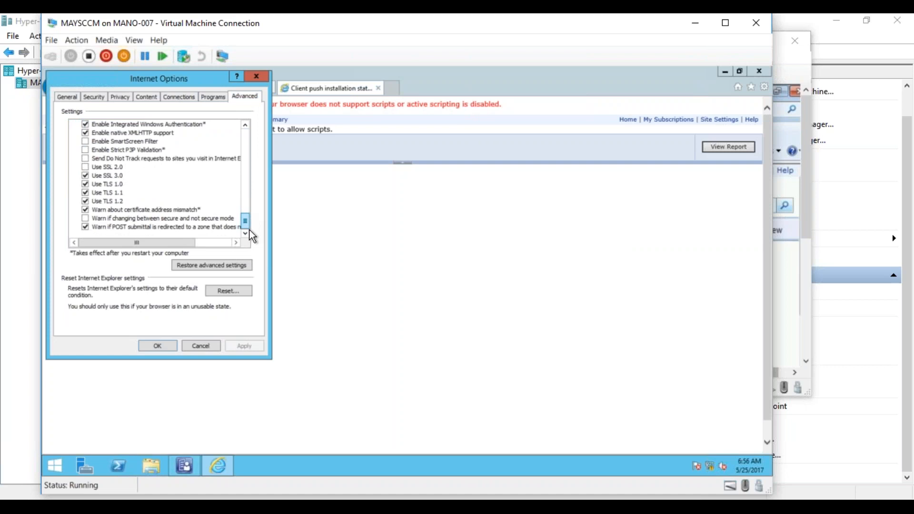
{"action": "left_click", "coordinate": [93, 97]}
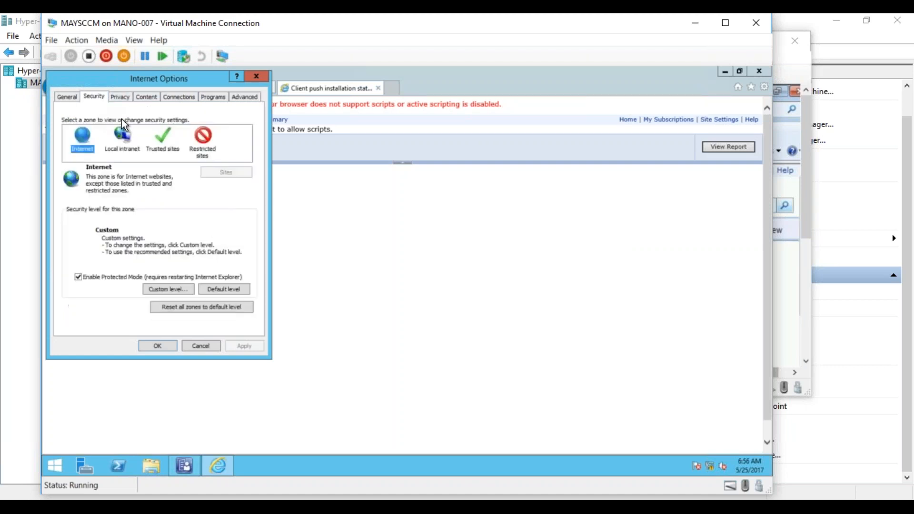
{"action": "left_click", "coordinate": [119, 97]}
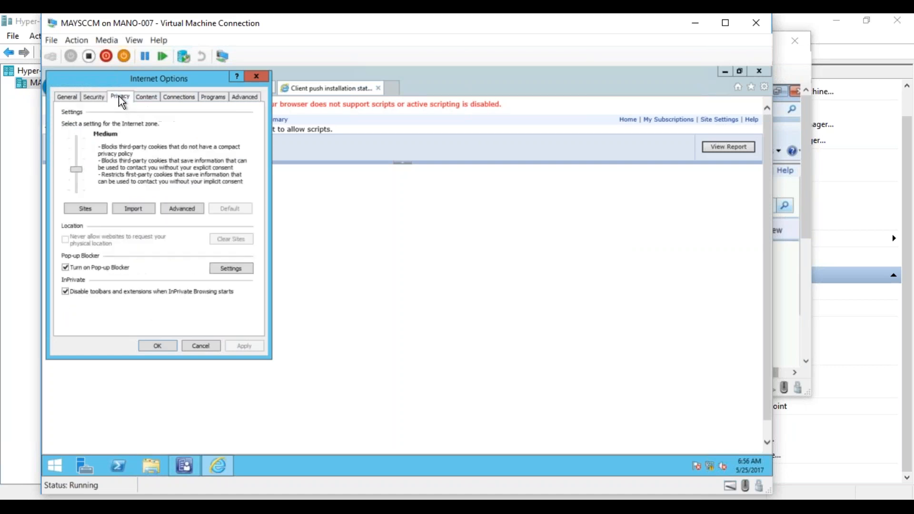
{"action": "left_click", "coordinate": [147, 96]}
{"action": "left_click", "coordinate": [171, 98]}
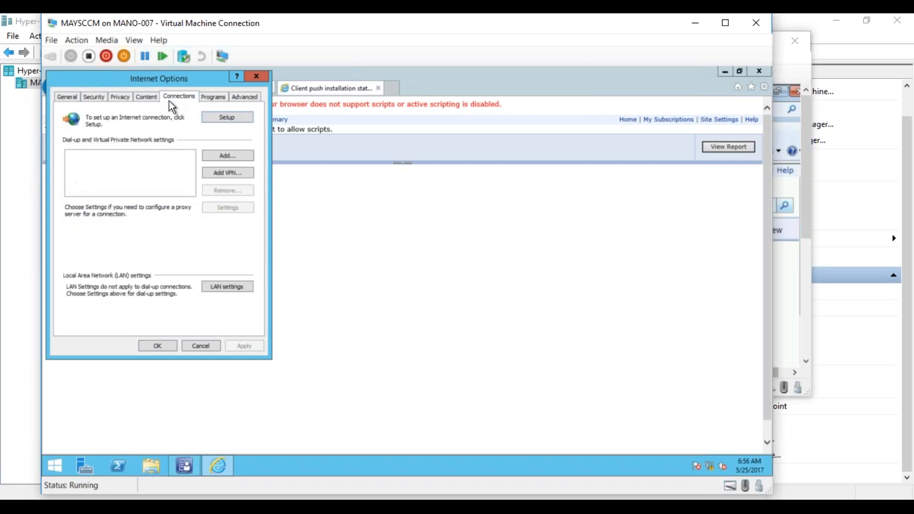
{"action": "left_click", "coordinate": [205, 96]}
- Enable Active scripting in the Internet zone's custom security settings, accept the changes, and reload the report page
{"action": "left_click", "coordinate": [95, 97]}
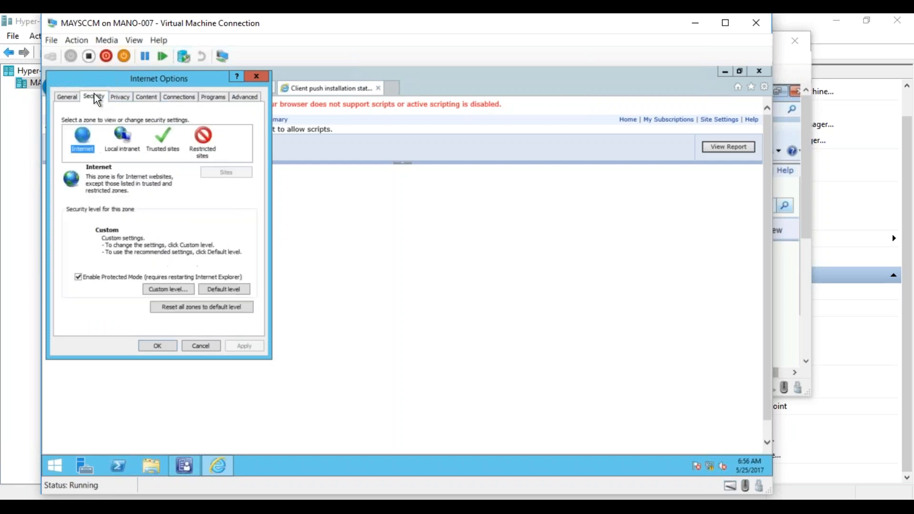
{"action": "left_click", "coordinate": [180, 288]}
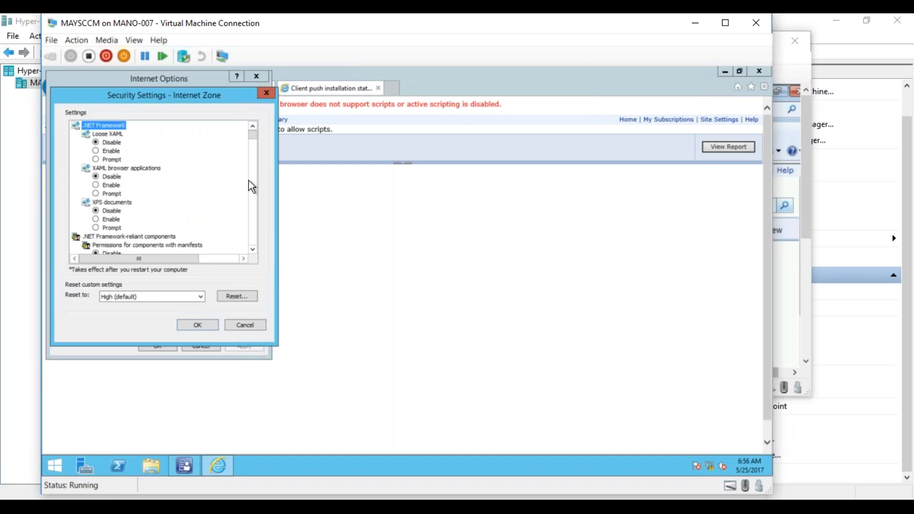
{"action": "left_click_drag", "start_coordinate": [253, 136], "coordinate": [258, 230]}
{"action": "left_click", "coordinate": [114, 211]}
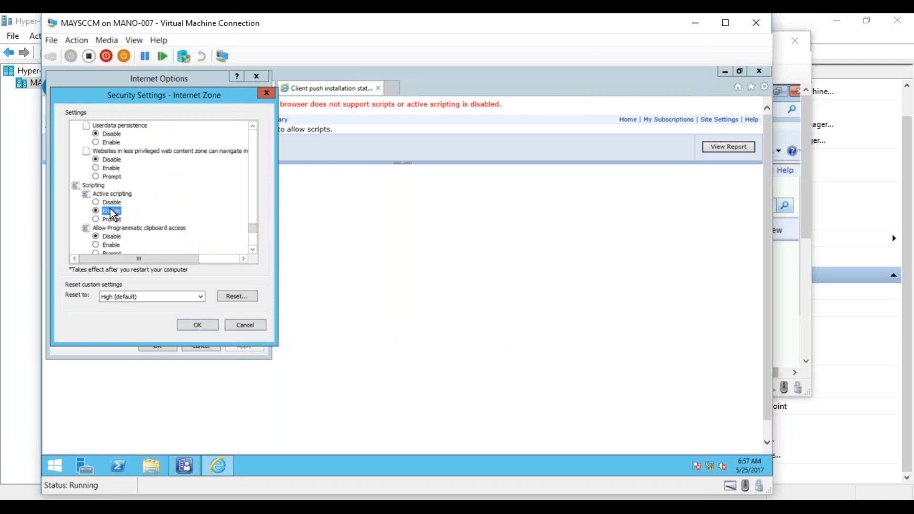
{"action": "left_click", "coordinate": [211, 333]}
{"action": "left_click", "coordinate": [384, 276]}
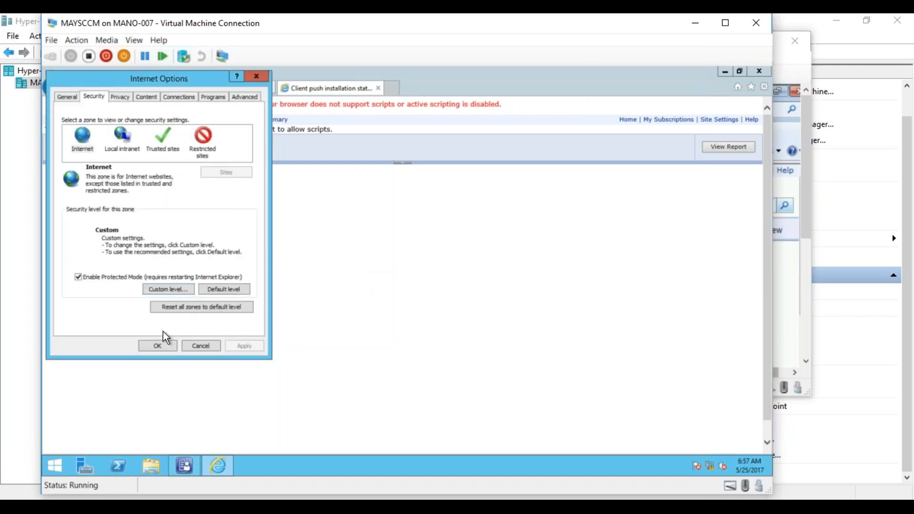
{"action": "left_click", "coordinate": [157, 345]}
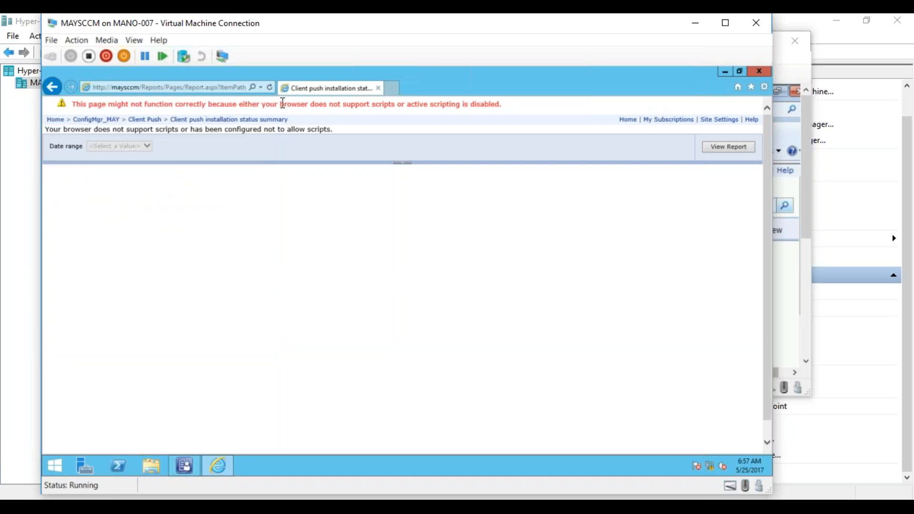
{"action": "left_click", "coordinate": [269, 88]}
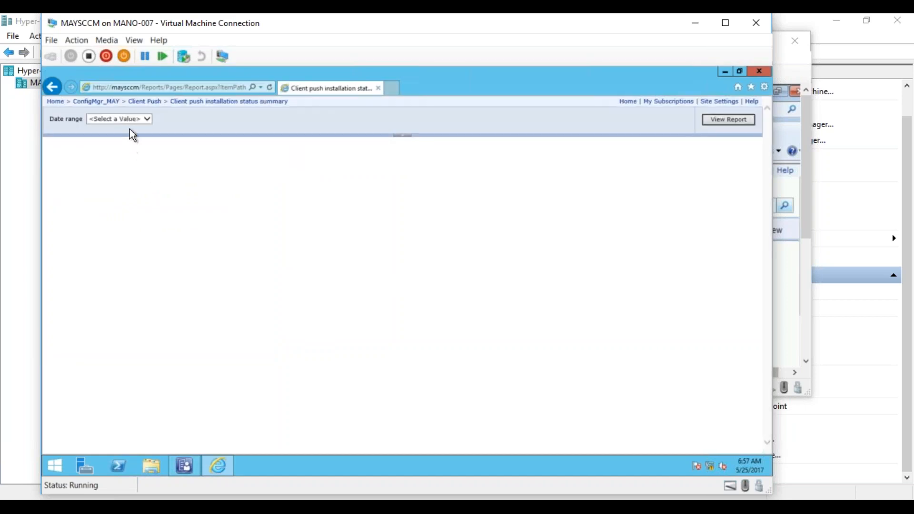
- Run the Client push installation status summary report with the date range All and view its pie chart
{"action": "left_click", "coordinate": [140, 119]}
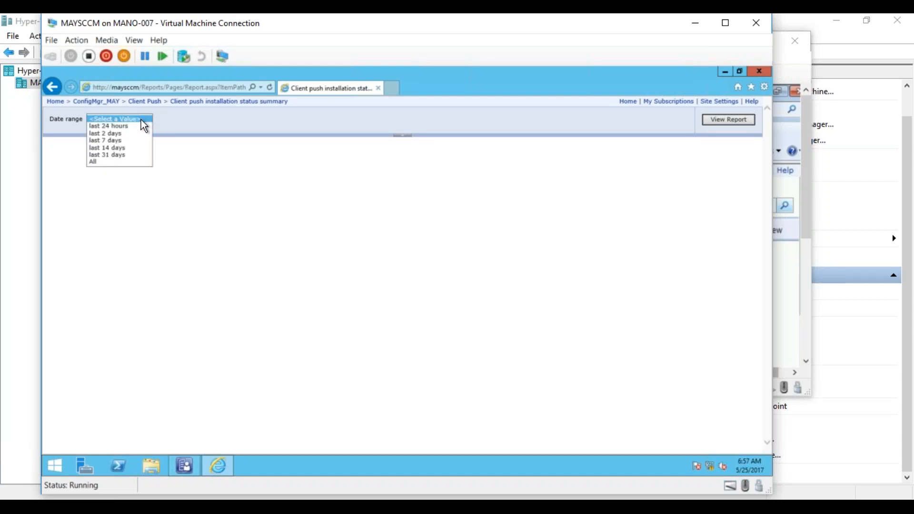
{"action": "left_click", "coordinate": [103, 160]}
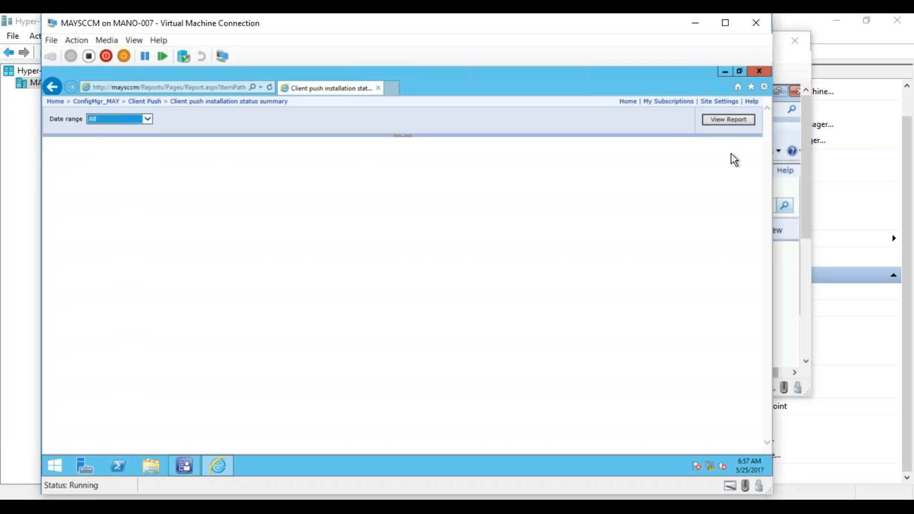
{"action": "left_click", "coordinate": [721, 121]}
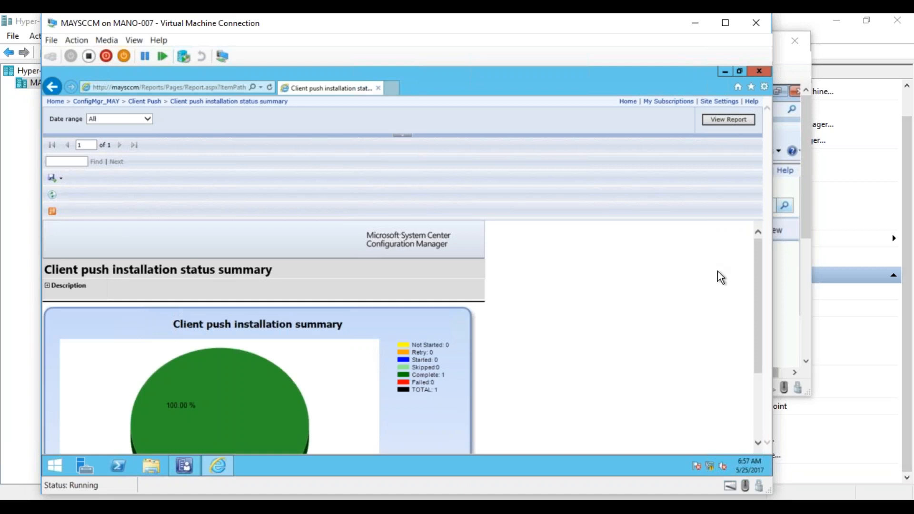
{"action": "left_click_drag", "start_coordinate": [756, 256], "coordinate": [752, 303]}
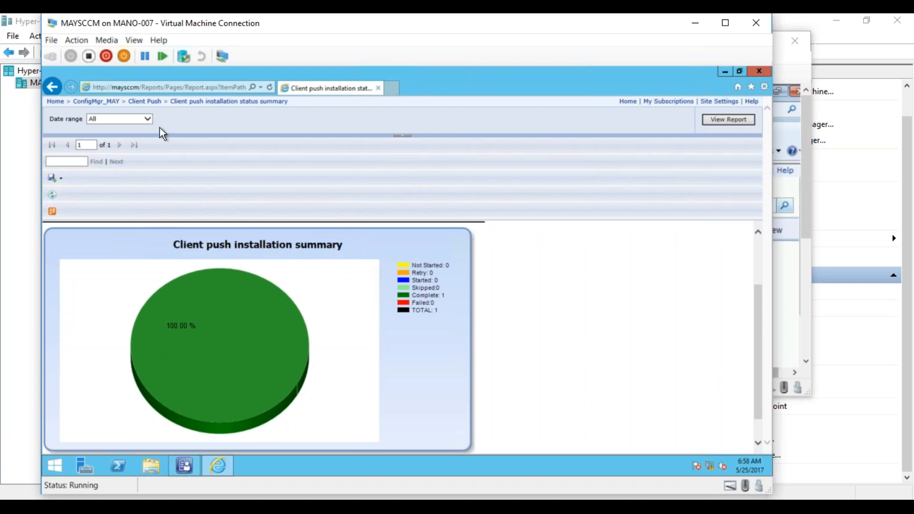
- Run the Client push installation status details report with Status set to All, and return to the ConfigMgr_MAY folder
{"action": "left_click", "coordinate": [145, 102]}
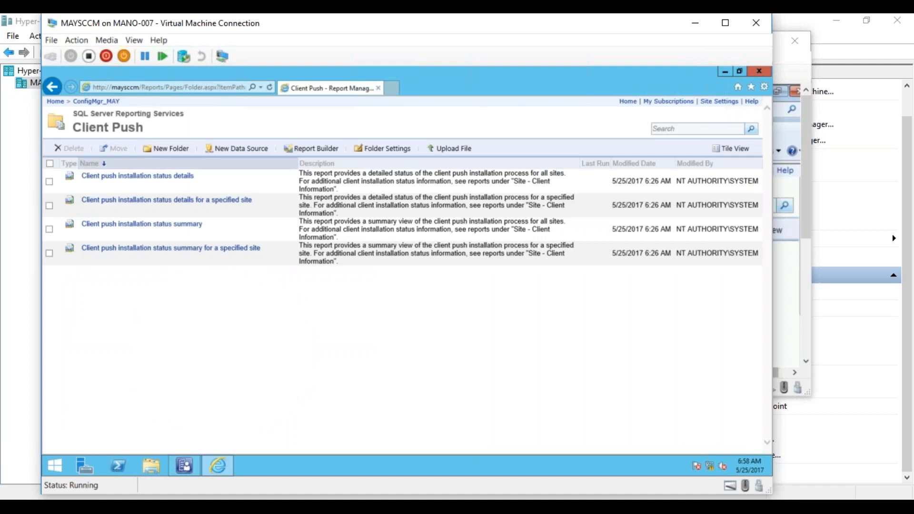
{"action": "left_click", "coordinate": [159, 177]}
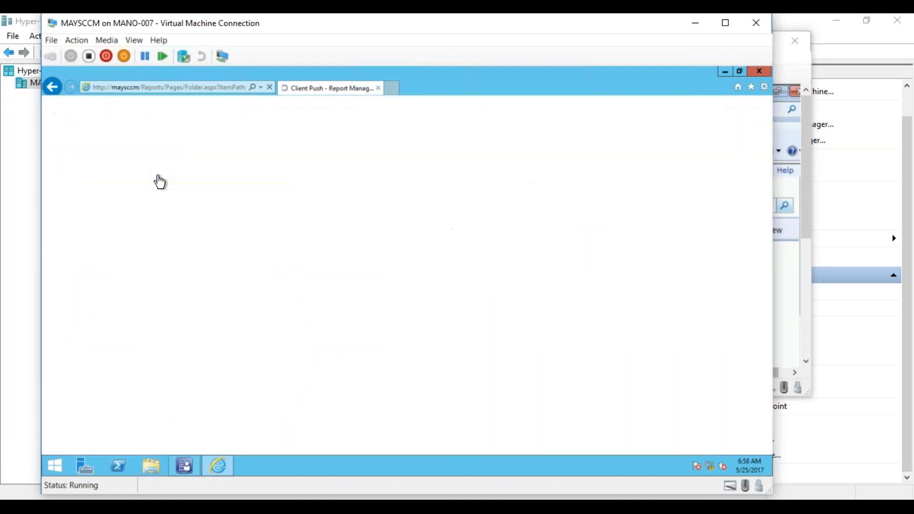
{"action": "left_click", "coordinate": [111, 119]}
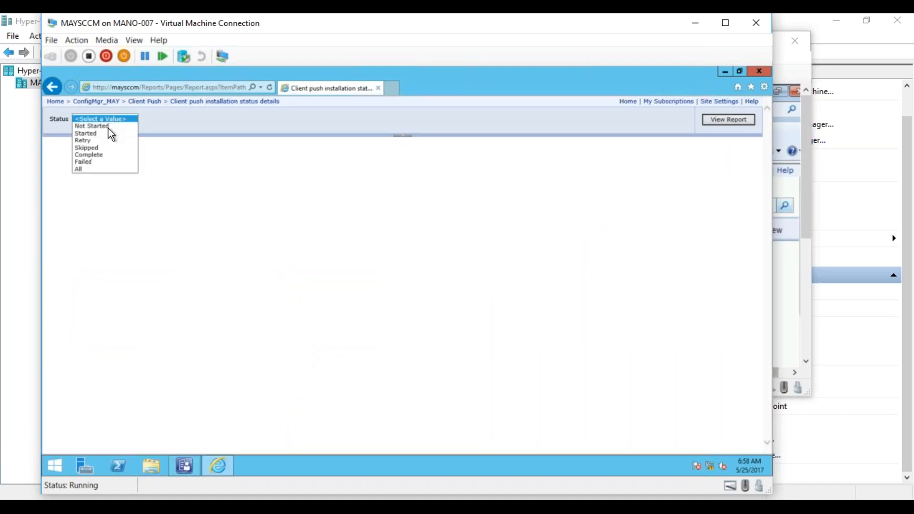
{"action": "left_click", "coordinate": [85, 169]}
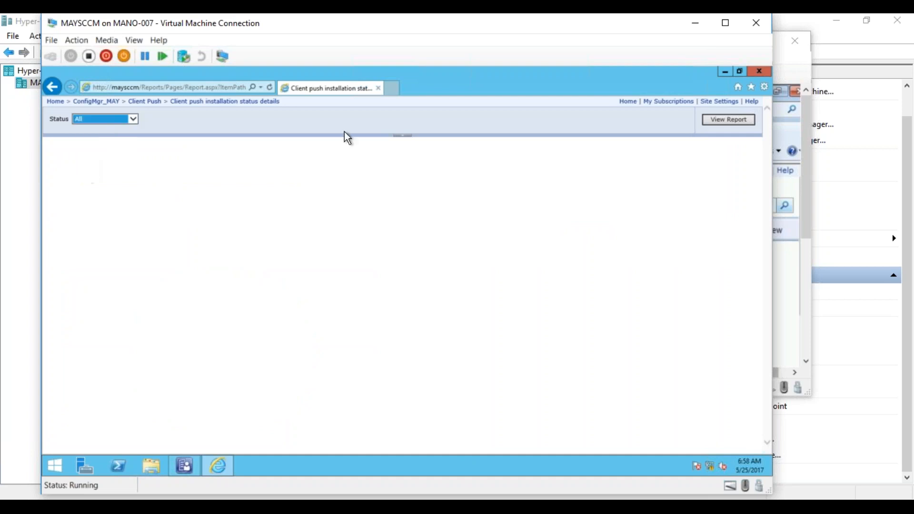
{"action": "left_click", "coordinate": [749, 118]}
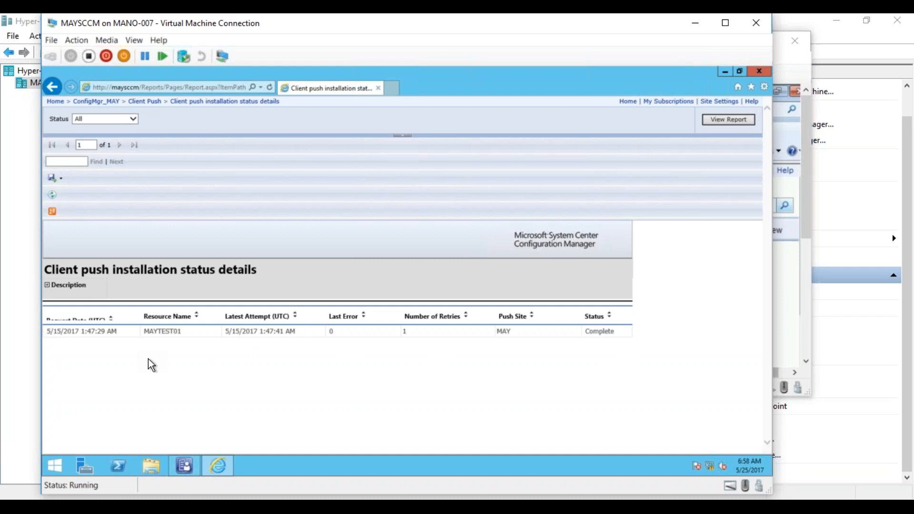
{"action": "left_click", "coordinate": [110, 103]}
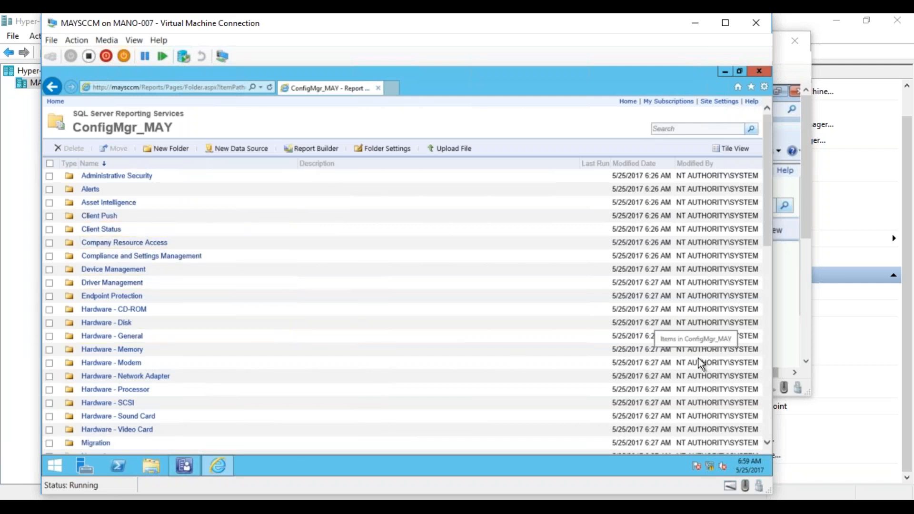
- Switch to the Configuration Manager console and view the deployments of the Adobe Reader package in the Misc Applications folder of the Software Library
{"action": "left_click_drag", "start_coordinate": [769, 241], "coordinate": [766, 384]}
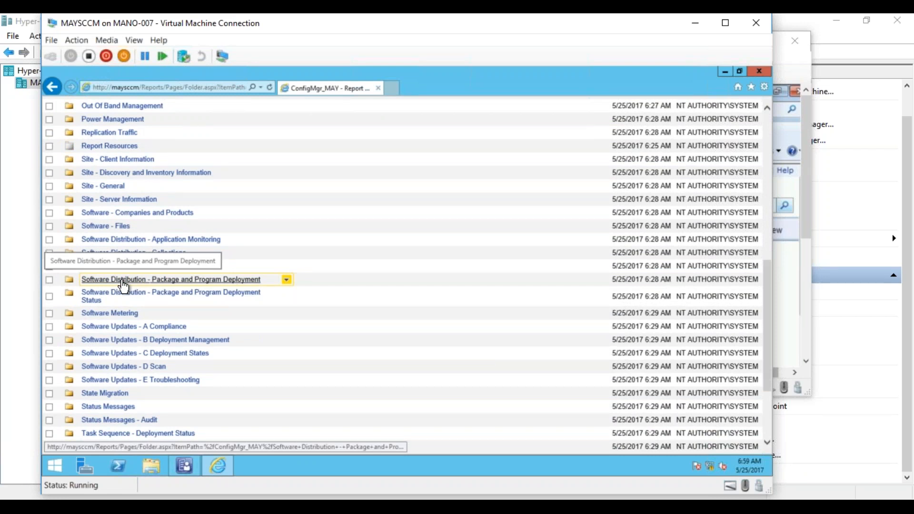
{"action": "left_click", "coordinate": [182, 467]}
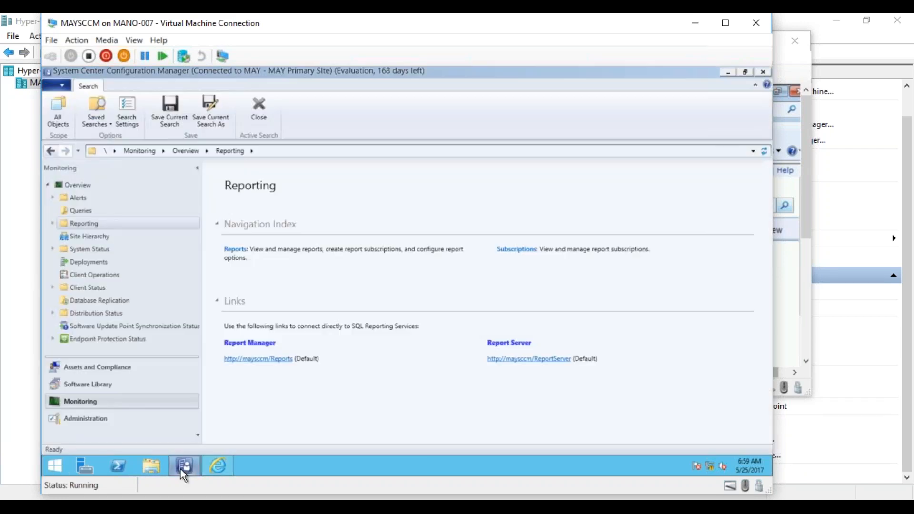
{"action": "left_click", "coordinate": [84, 384]}
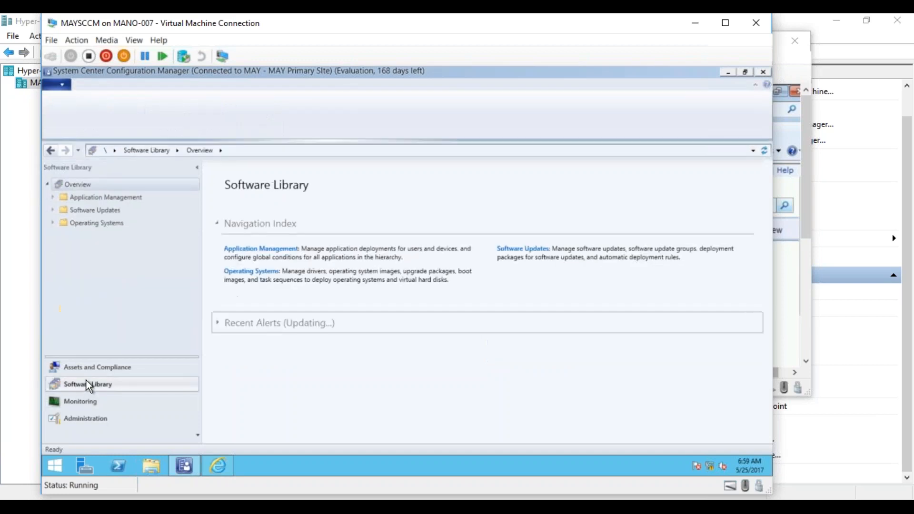
{"action": "left_click", "coordinate": [52, 197]}
{"action": "left_click", "coordinate": [89, 224]}
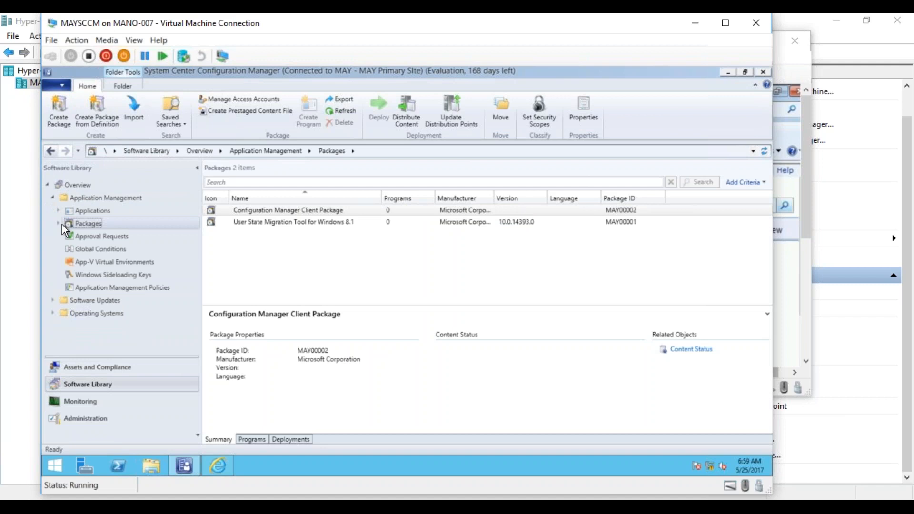
{"action": "left_click", "coordinate": [61, 224]}
{"action": "left_click", "coordinate": [108, 273]}
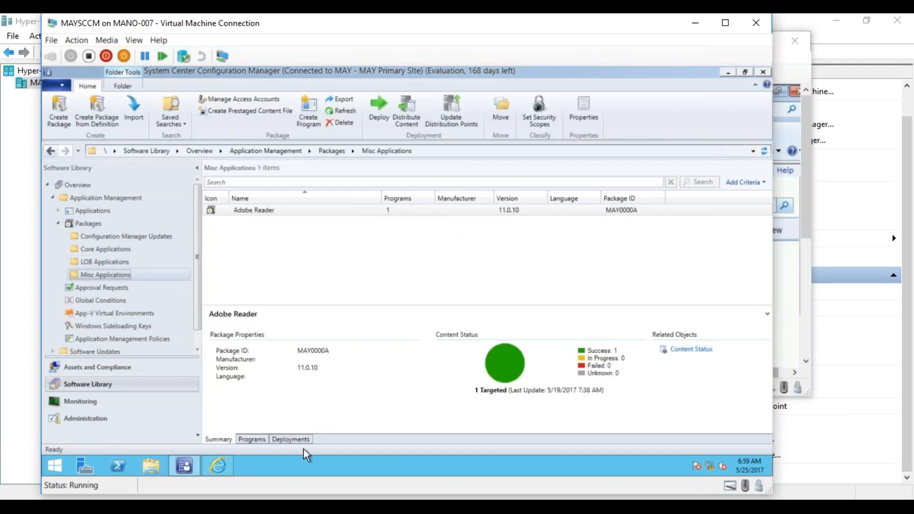
{"action": "left_click", "coordinate": [294, 440]}
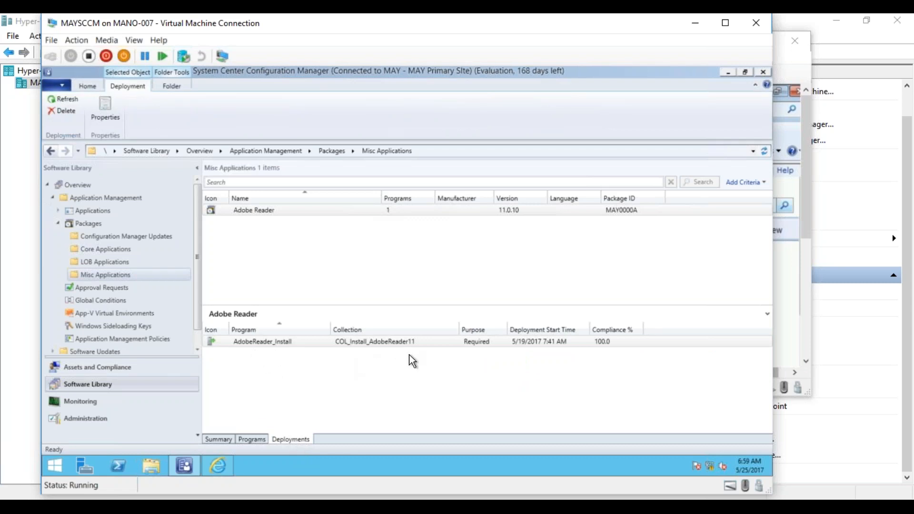
- Return to Report Manager in Internet Explorer and run the All package and program deployments to a specified collection report for COL_Install_AdobeReader11
{"action": "left_click", "coordinate": [219, 465]}
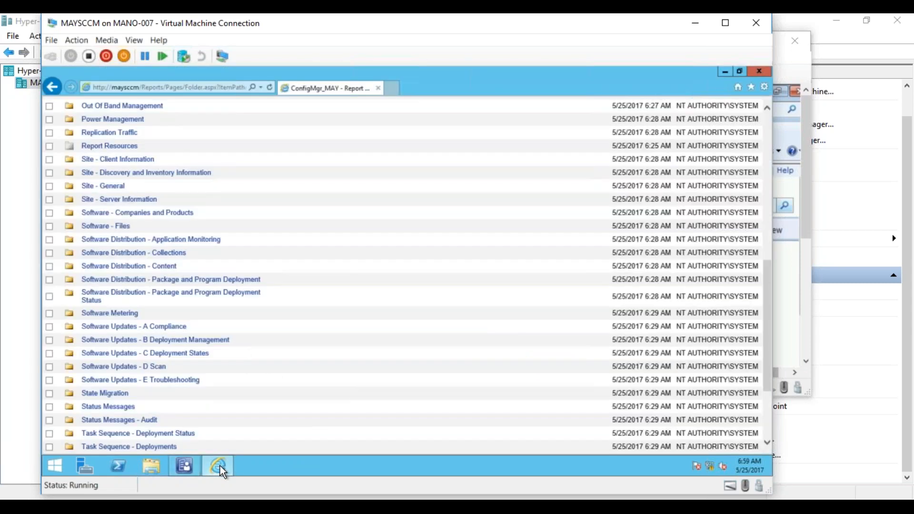
{"action": "left_click", "coordinate": [169, 282]}
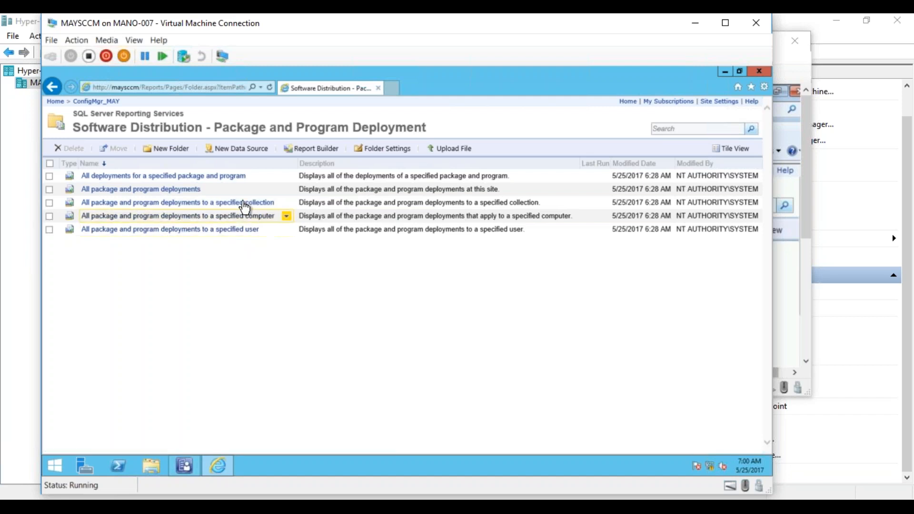
{"action": "left_click", "coordinate": [243, 204]}
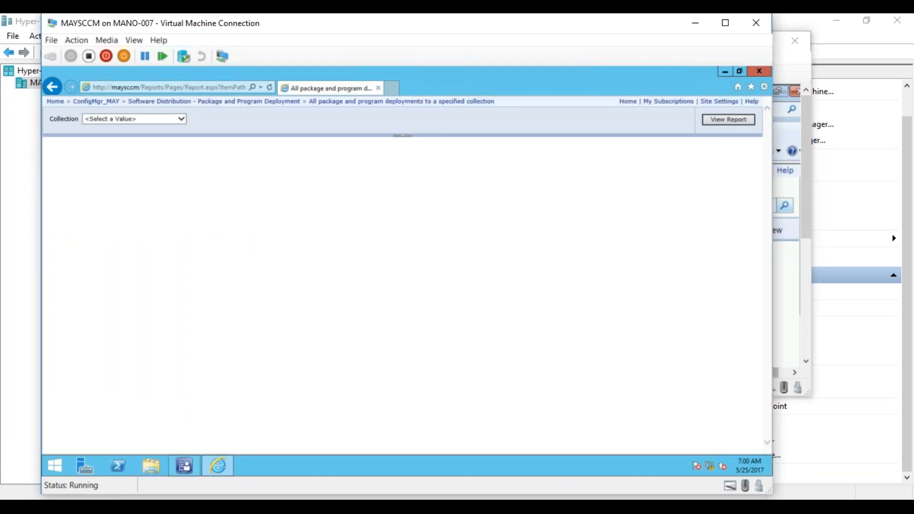
{"action": "left_click", "coordinate": [121, 118]}
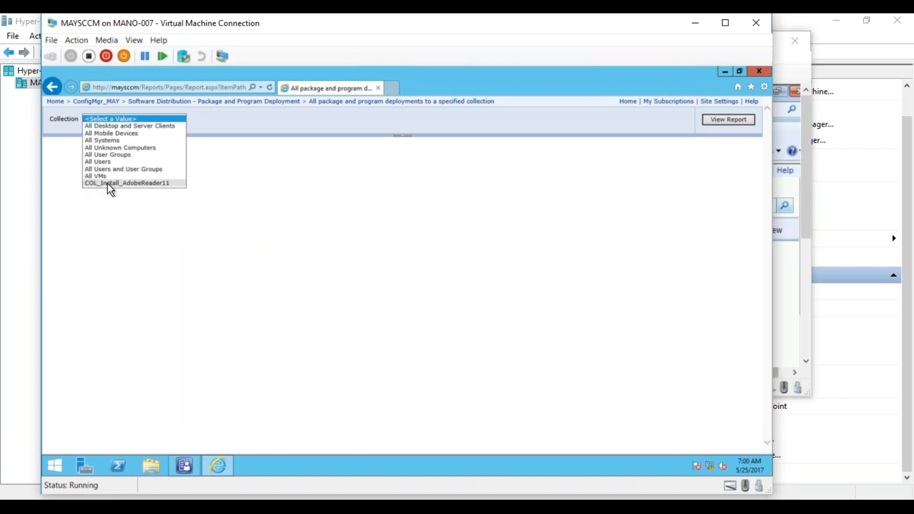
{"action": "left_click", "coordinate": [145, 183]}
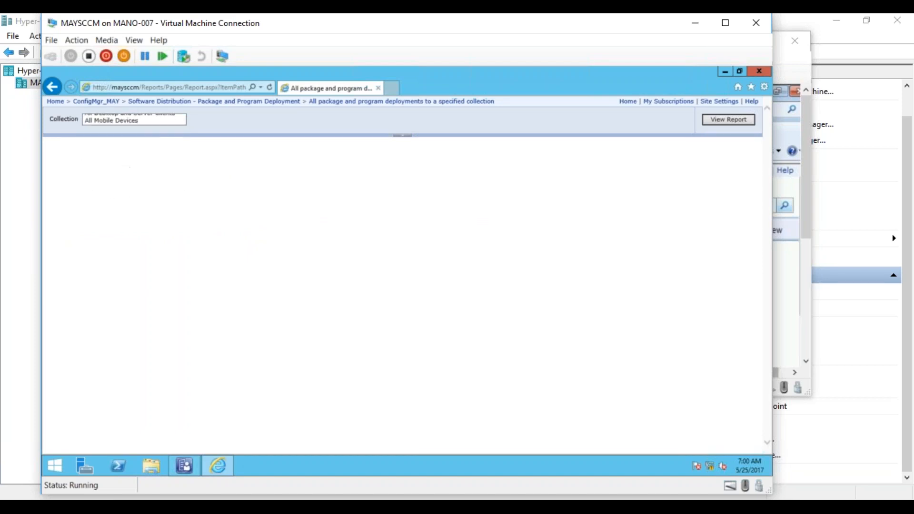
{"action": "left_click", "coordinate": [723, 121]}
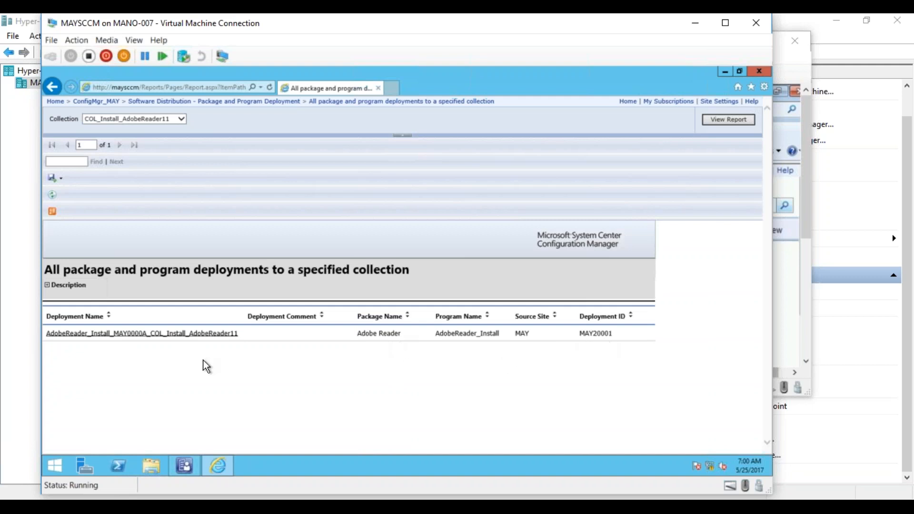
- Drill into the Adobe Reader deployment's status and examine the acceptance details of the resources in the Accepted state
{"action": "left_click", "coordinate": [155, 334]}
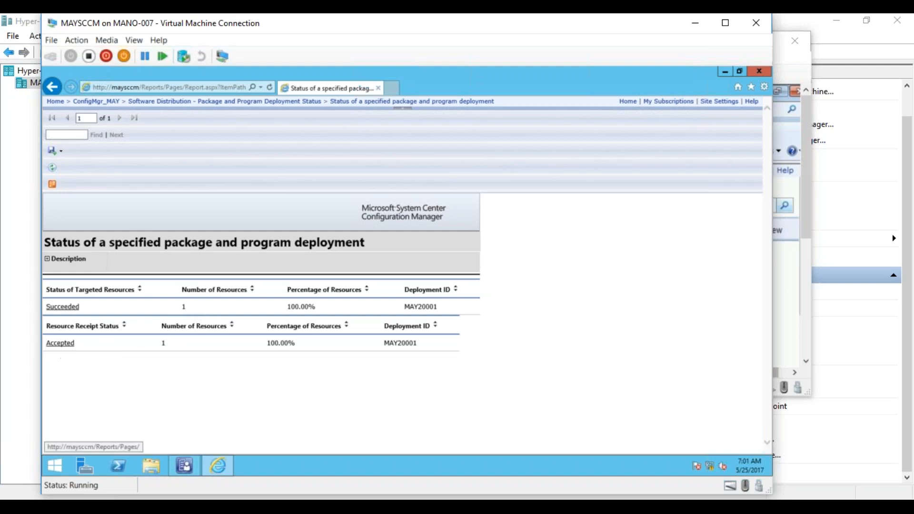
{"action": "left_click", "coordinate": [60, 346]}
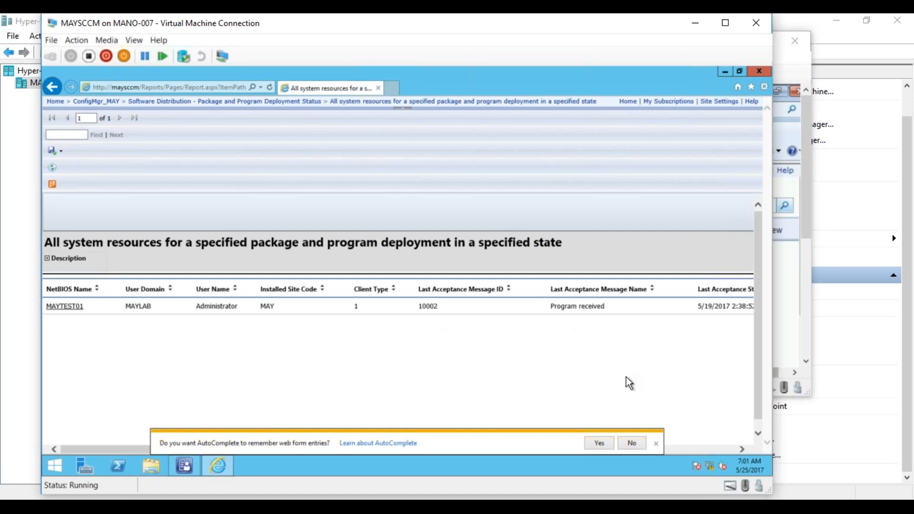
{"action": "left_click", "coordinate": [656, 443]}
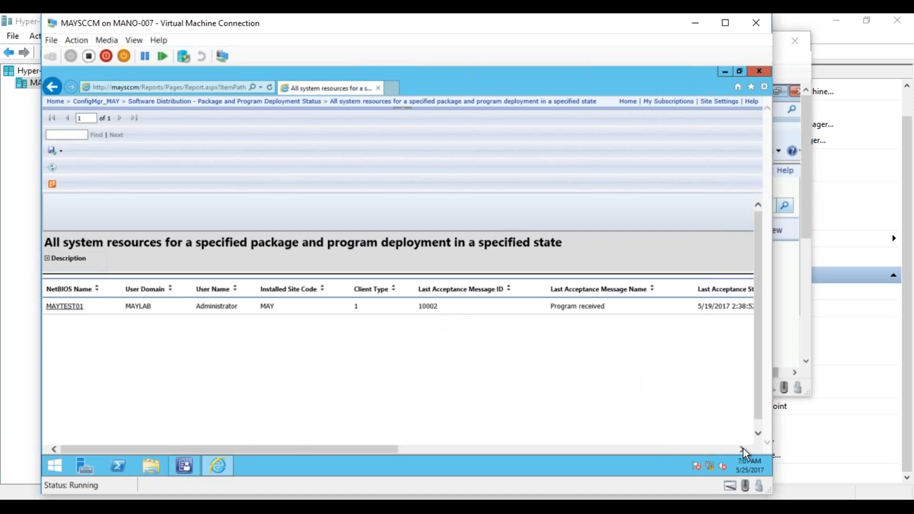
{"action": "left_click", "coordinate": [743, 448]}
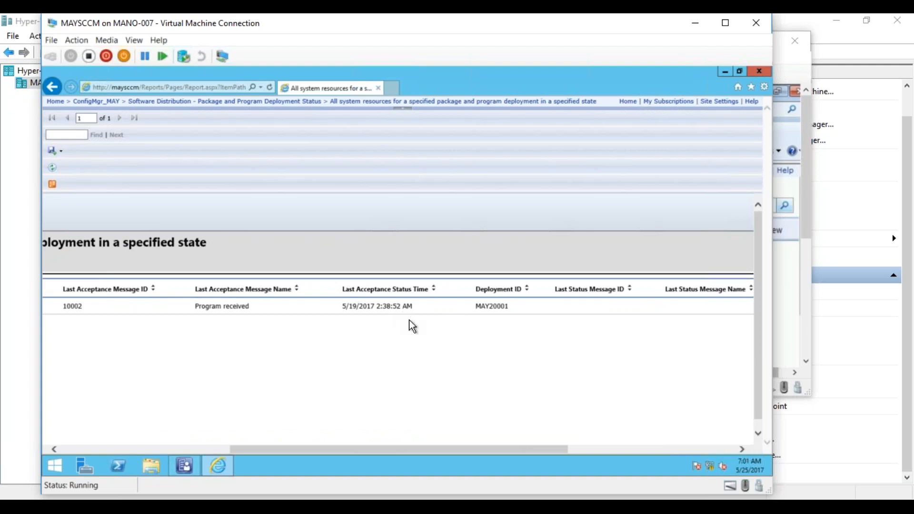
{"action": "left_click_drag", "start_coordinate": [506, 449], "coordinate": [244, 447]}
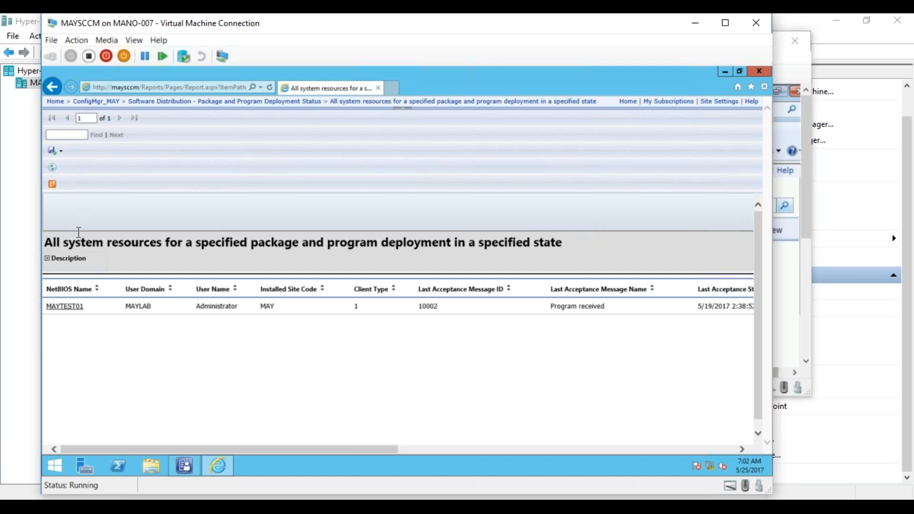
- Go back to the deployment status report and examine the last status details of the resources in the Succeeded state
{"action": "left_click", "coordinate": [52, 87]}
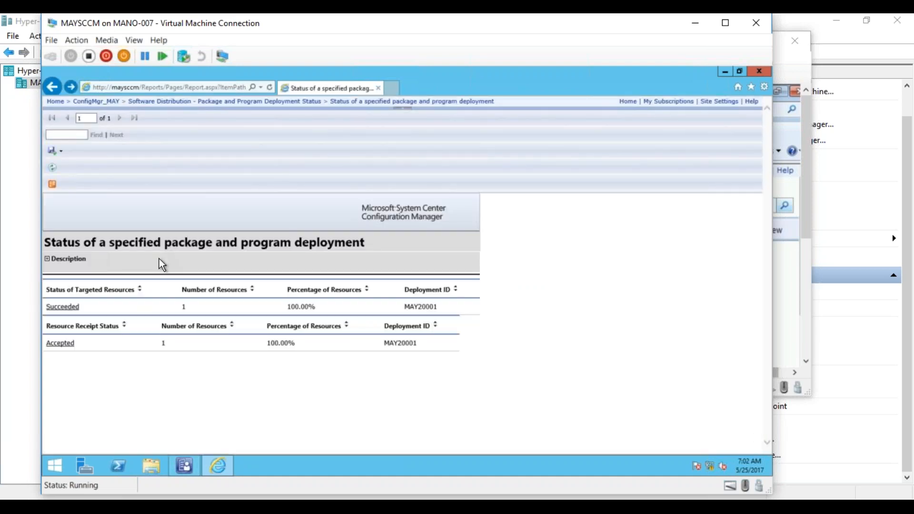
{"action": "left_click", "coordinate": [63, 307]}
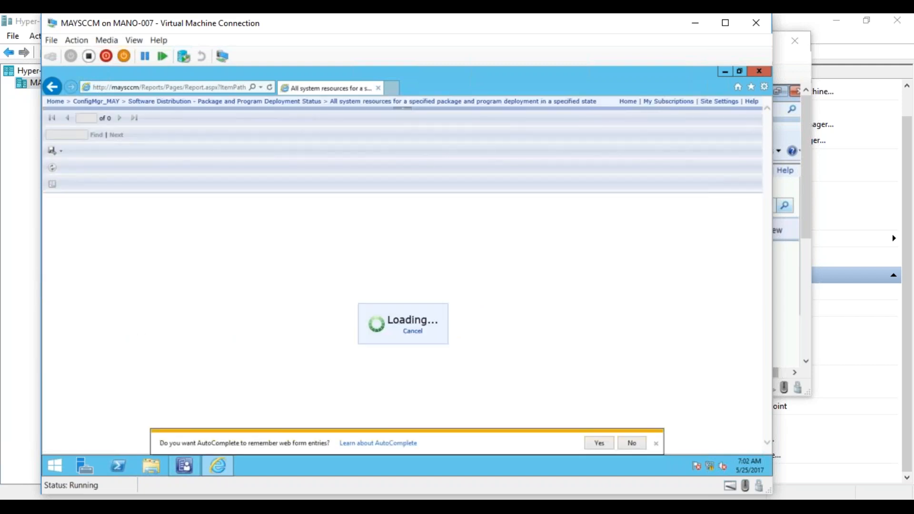
{"action": "left_click", "coordinate": [635, 442]}
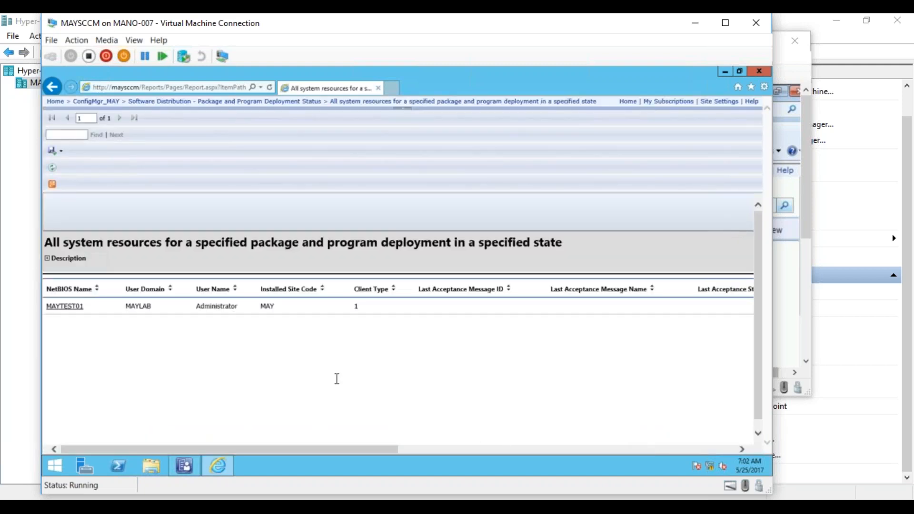
{"action": "left_click_drag", "start_coordinate": [331, 451], "coordinate": [586, 499]}
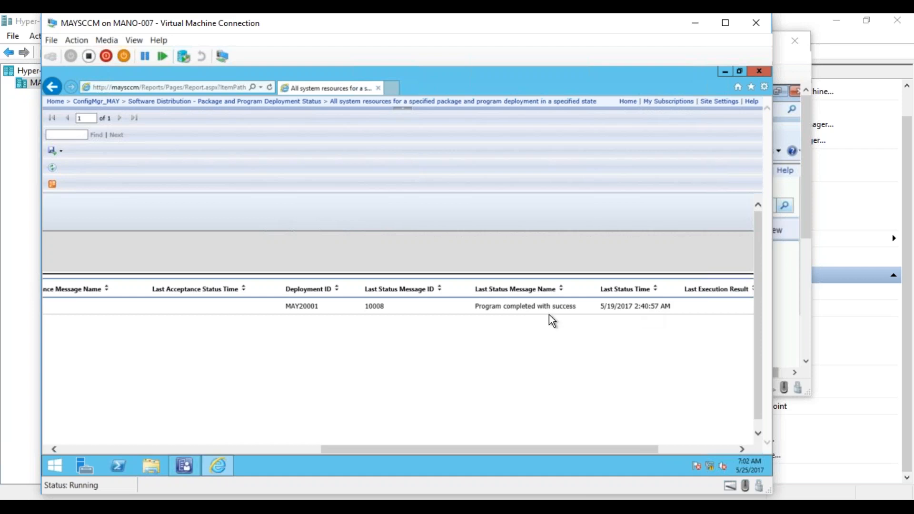
{"action": "left_click_drag", "start_coordinate": [541, 448], "coordinate": [670, 449]}
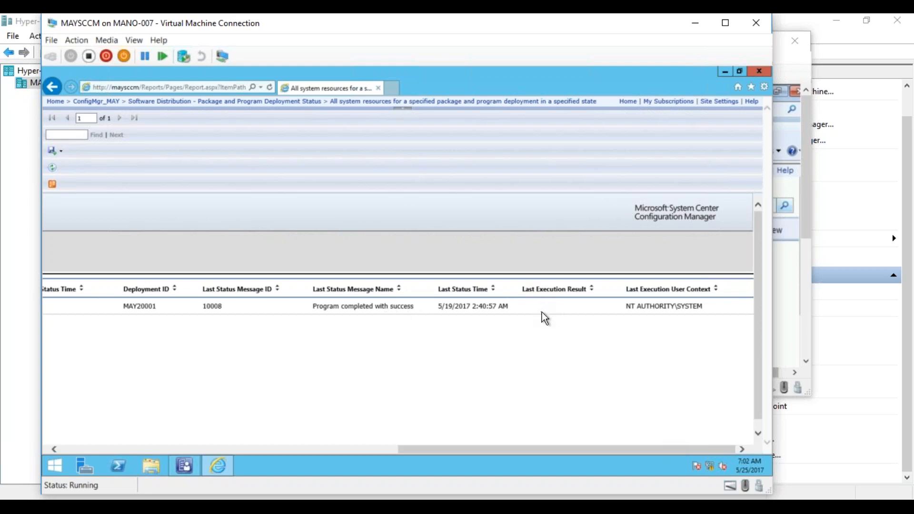
{"action": "left_click_drag", "start_coordinate": [476, 450], "coordinate": [109, 426]}
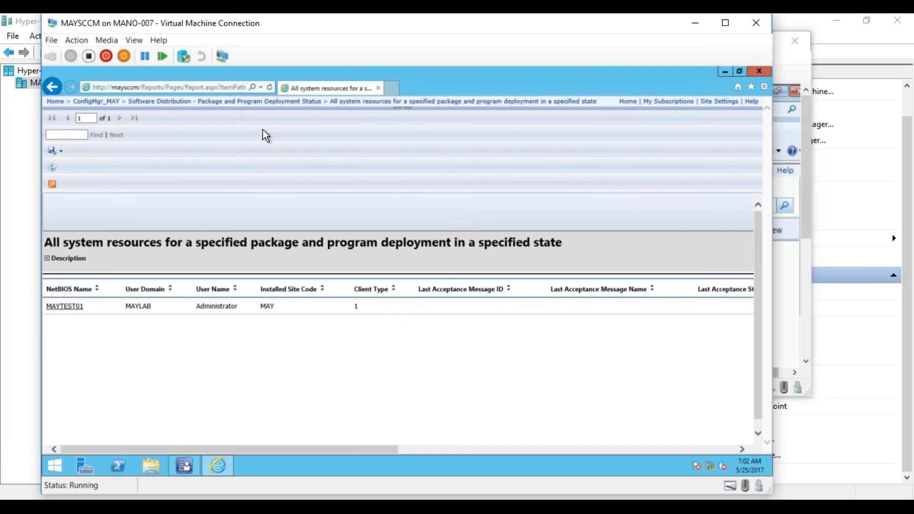
- Return to the ConfigMgr_MAY folder, open Software Distribution - Application Monitoring, and list its reports in details view
{"action": "right_click", "coordinate": [232, 108]}
{"action": "left_click", "coordinate": [109, 104]}
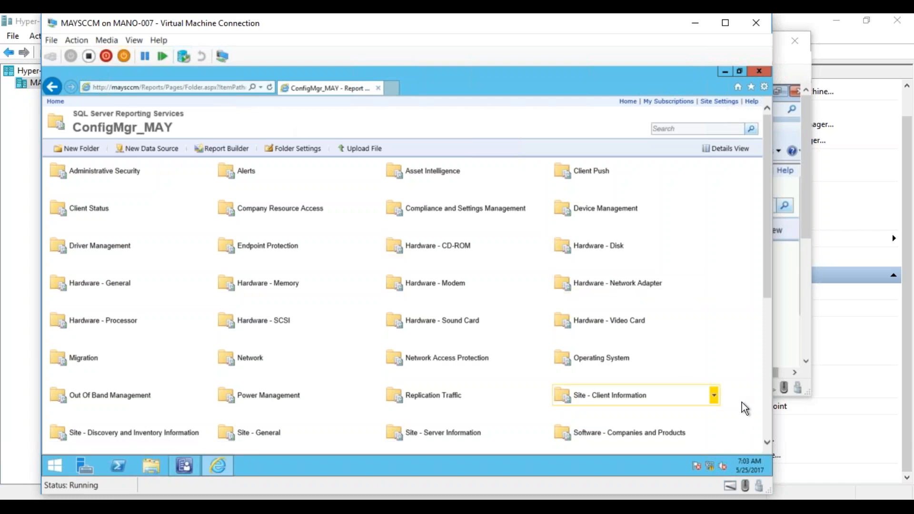
{"action": "left_click", "coordinate": [767, 405]}
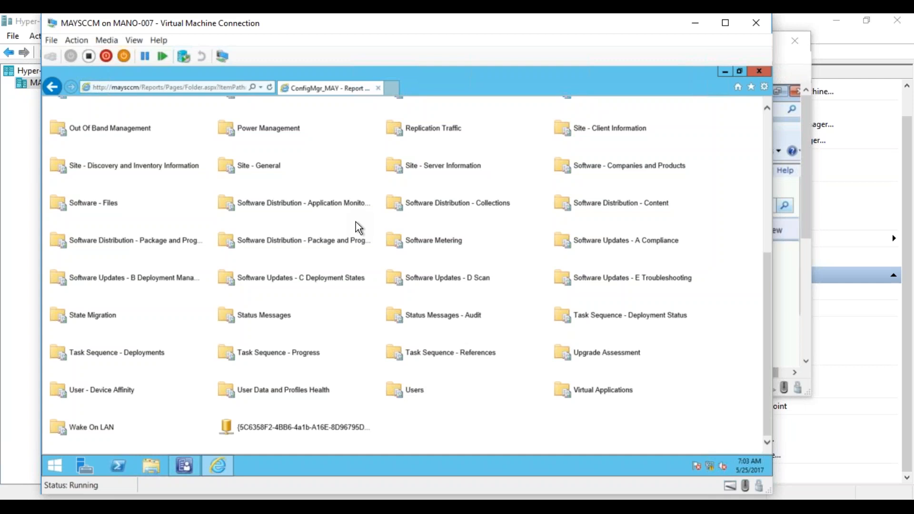
{"action": "left_click", "coordinate": [332, 208]}
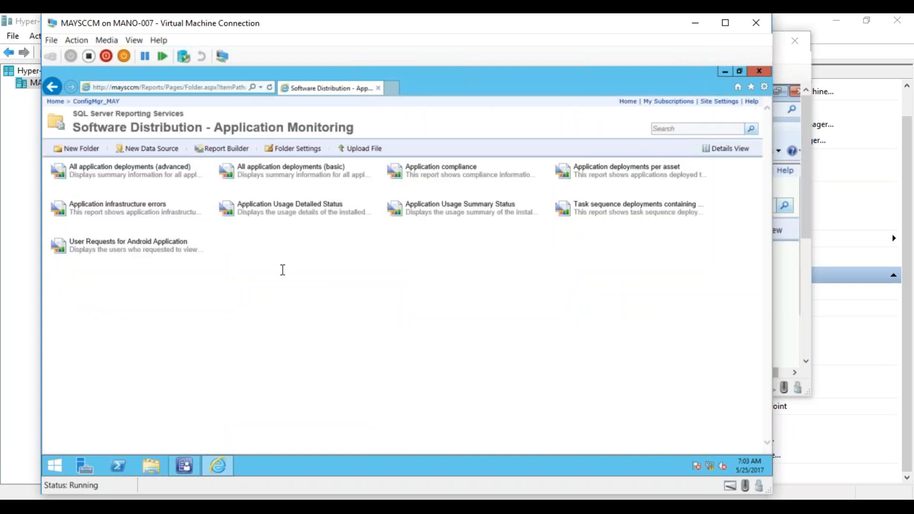
{"action": "left_click", "coordinate": [733, 148]}
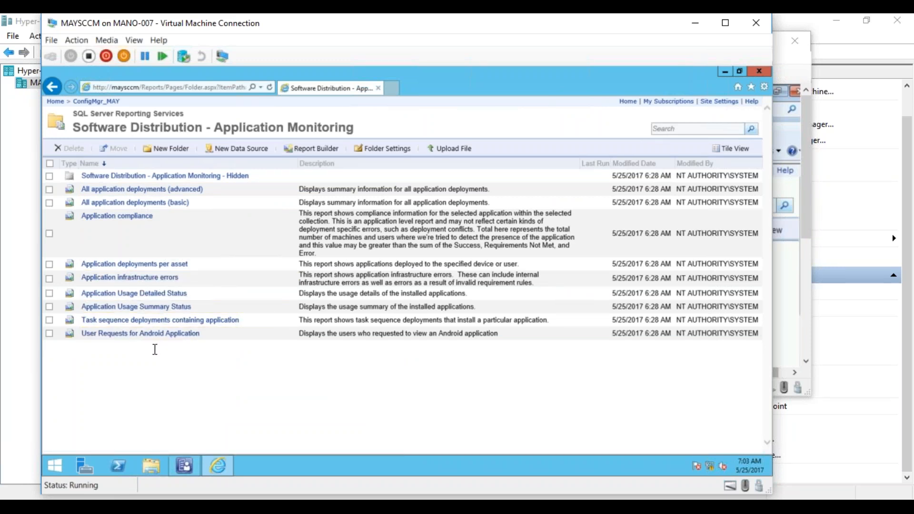
- Run the All application deployments (advanced) report by application for Adobe Reader and collection COL_Install_AdobeReader11
{"action": "left_click", "coordinate": [192, 192]}
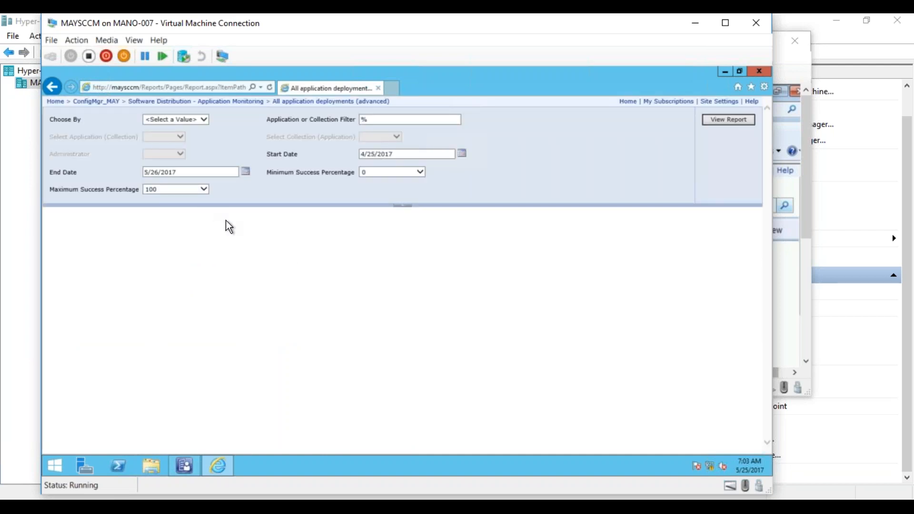
{"action": "left_click", "coordinate": [199, 119]}
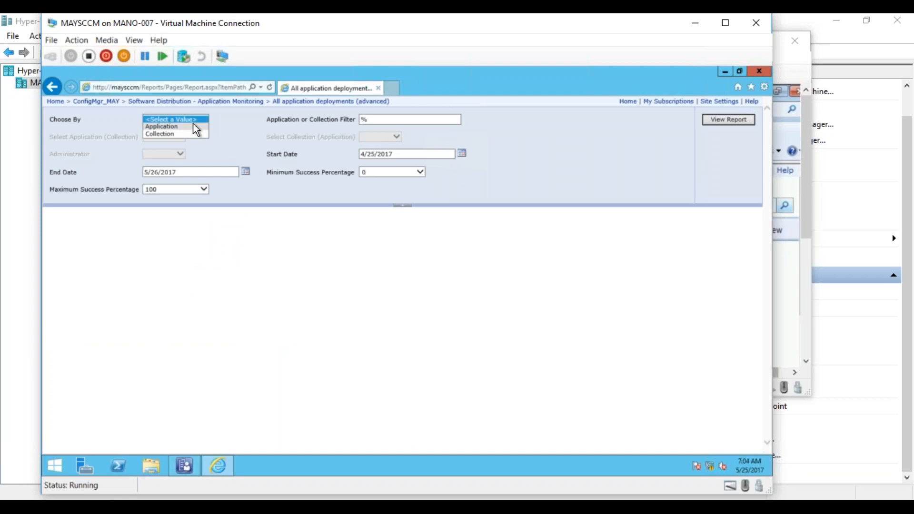
{"action": "left_click", "coordinate": [193, 125]}
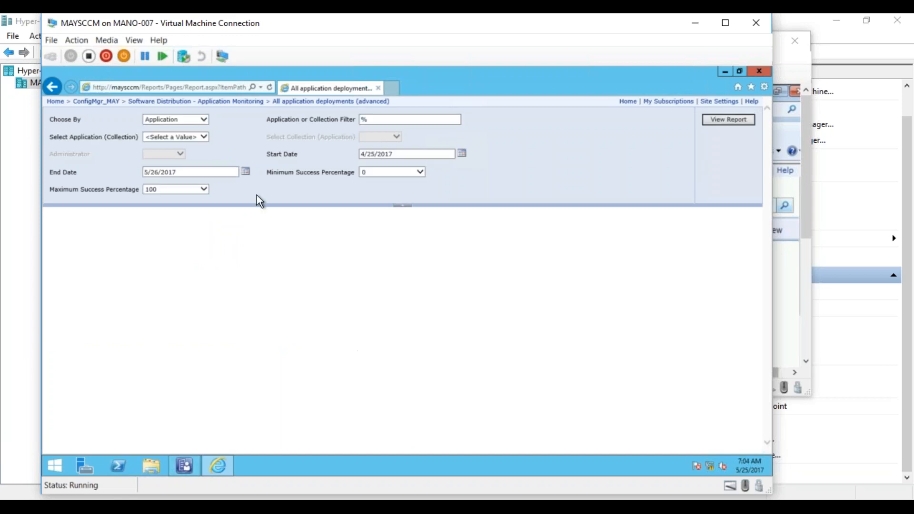
{"action": "left_click", "coordinate": [205, 137]}
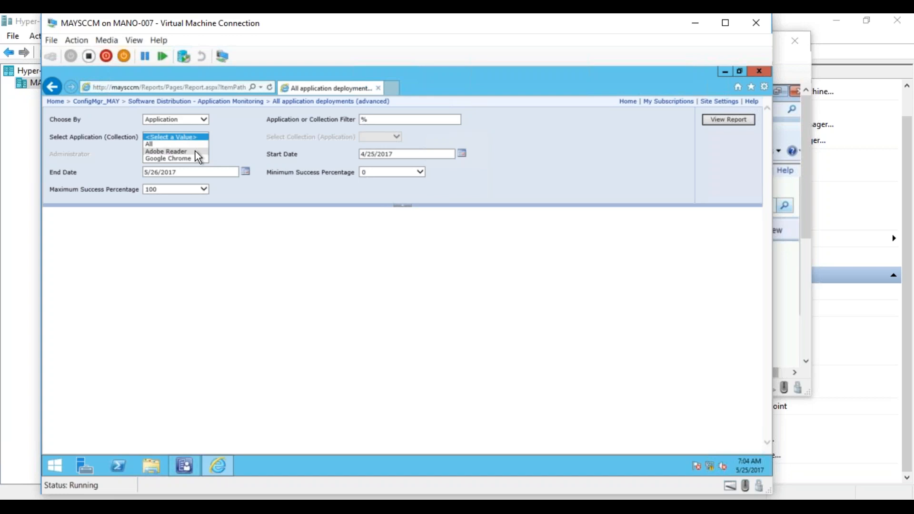
{"action": "left_click", "coordinate": [195, 150]}
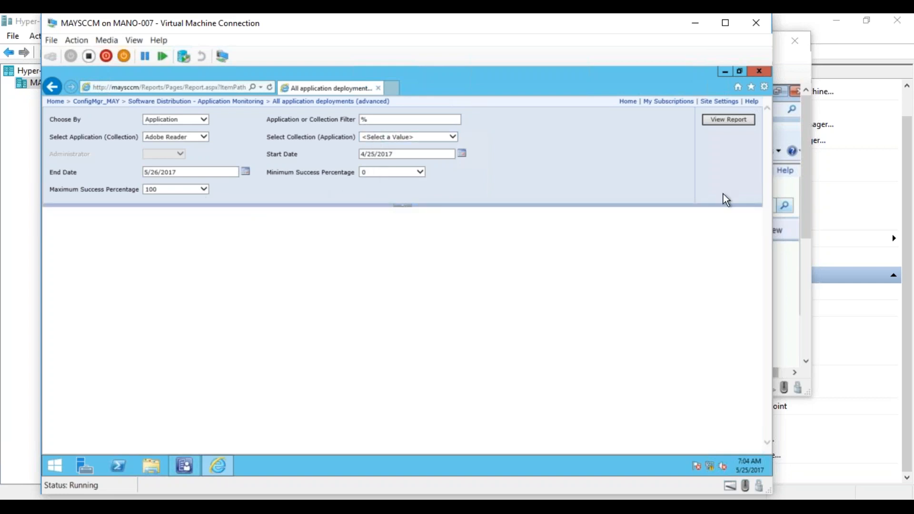
{"action": "left_click", "coordinate": [721, 120]}
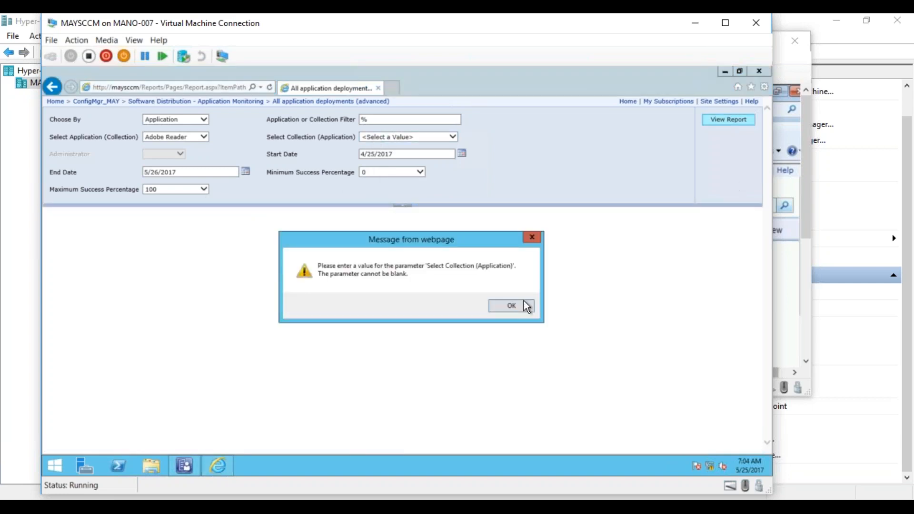
{"action": "left_click", "coordinate": [512, 305]}
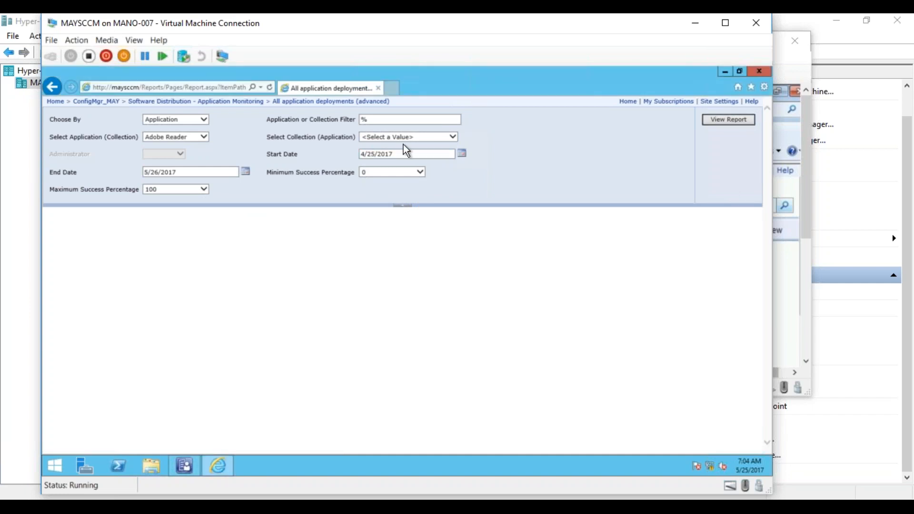
{"action": "left_click", "coordinate": [434, 136]}
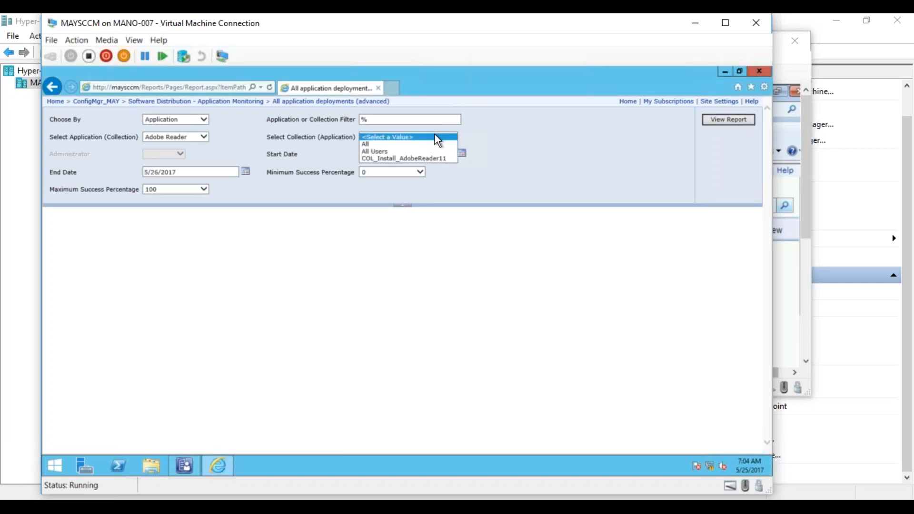
{"action": "left_click", "coordinate": [404, 158]}
{"action": "left_click", "coordinate": [715, 121]}
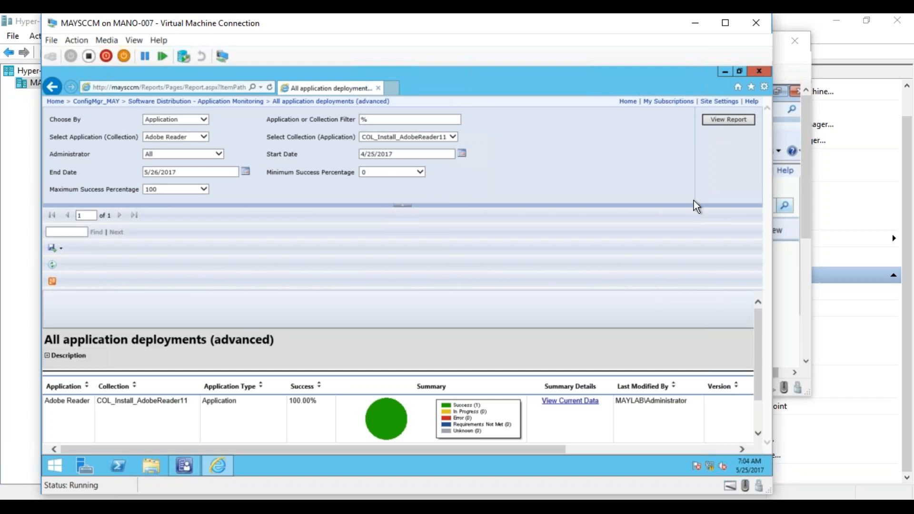
- Examine the Adobe Reader deployment summary, view its current data, and drill into the status of the successful deployments
{"action": "left_click_drag", "start_coordinate": [761, 310], "coordinate": [756, 347]}
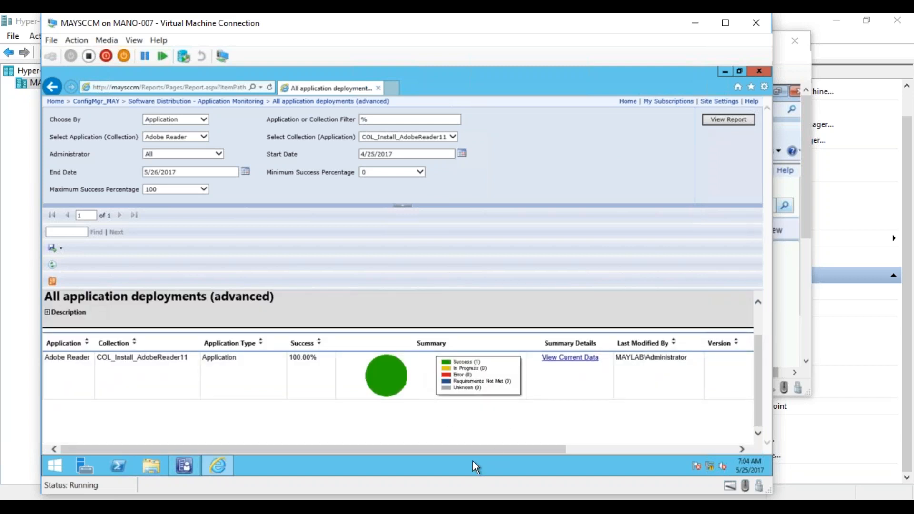
{"action": "left_click_drag", "start_coordinate": [468, 449], "coordinate": [330, 440]}
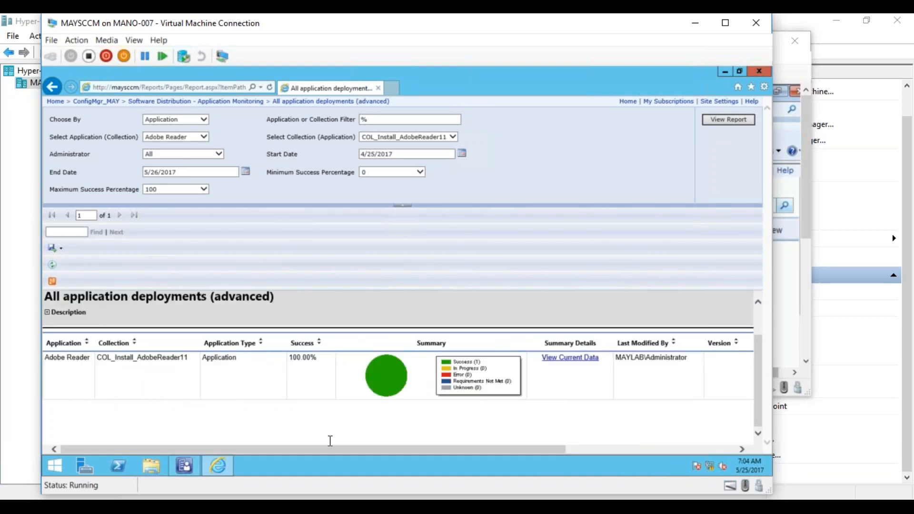
{"action": "left_click", "coordinate": [561, 362]}
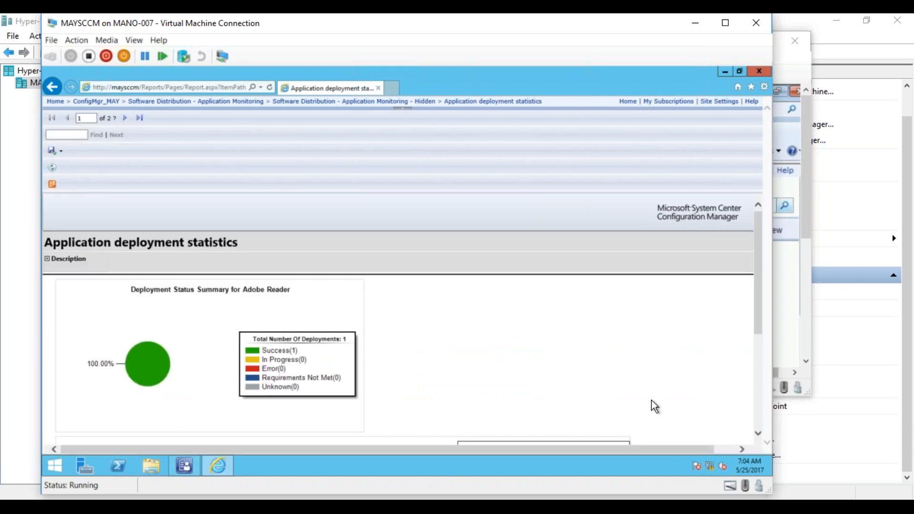
{"action": "left_click_drag", "start_coordinate": [758, 328], "coordinate": [750, 433]}
{"action": "left_click", "coordinate": [255, 350]}
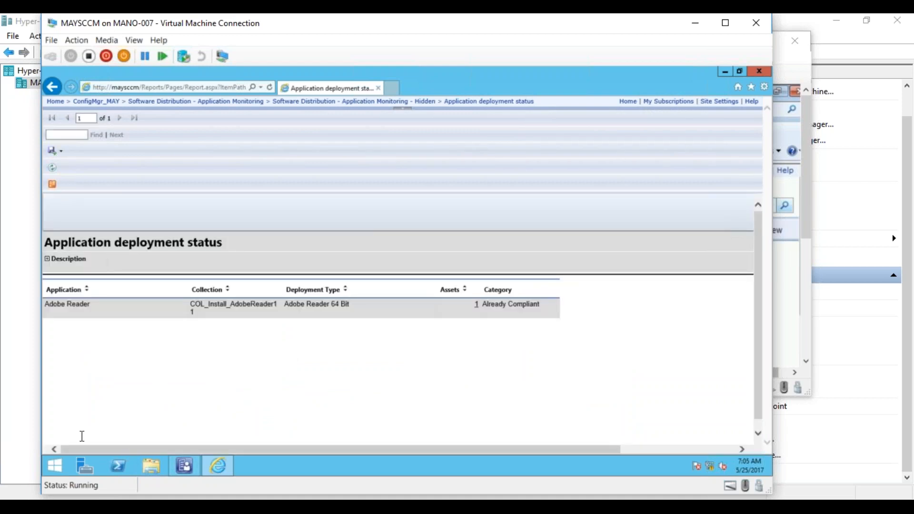
{"action": "left_click_drag", "start_coordinate": [81, 449], "coordinate": [14, 451]}
- Return to the ConfigMgr_MAY folder, list it in details view, and look at the reports in Software Distribution - Collections
{"action": "left_click", "coordinate": [167, 101]}
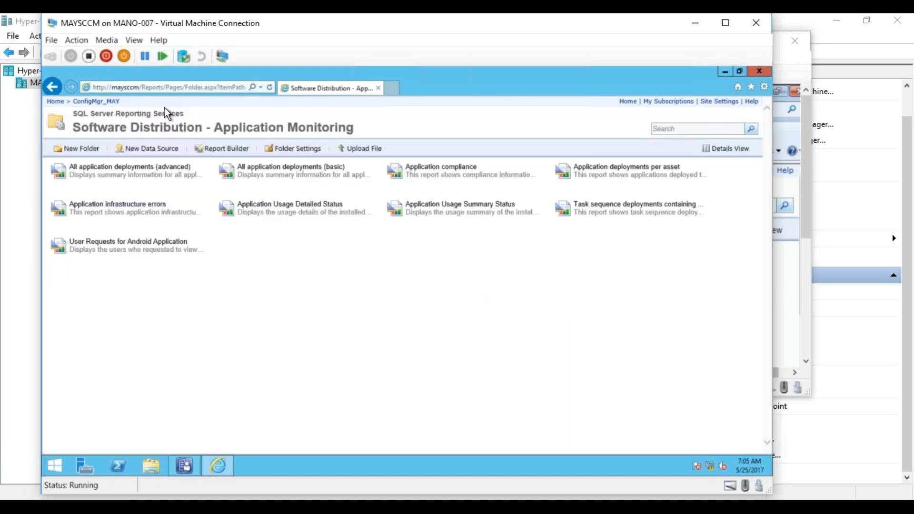
{"action": "left_click", "coordinate": [99, 103]}
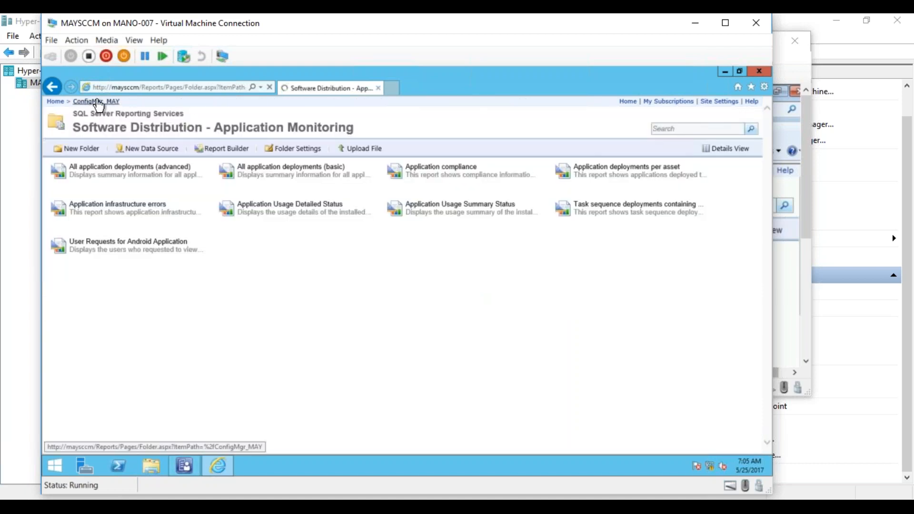
{"action": "left_click", "coordinate": [728, 149]}
{"action": "left_click_drag", "start_coordinate": [766, 198], "coordinate": [747, 347]}
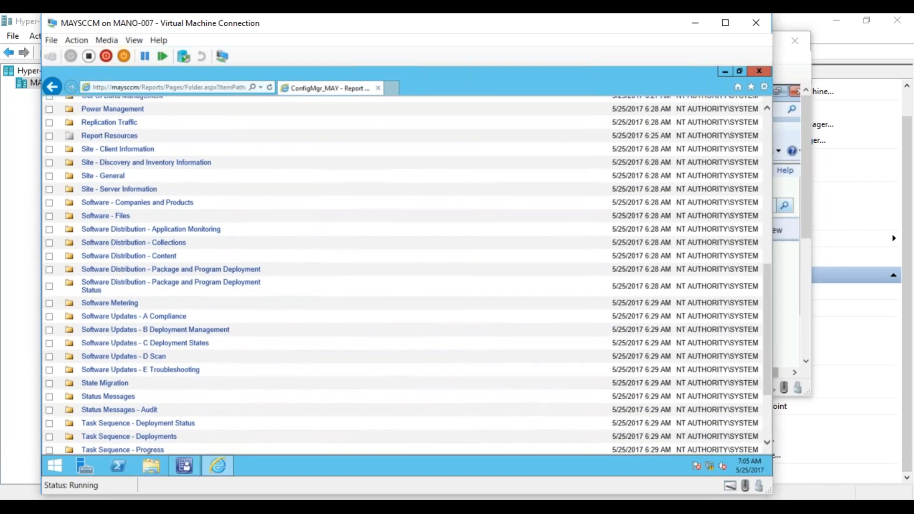
{"action": "left_click", "coordinate": [144, 243]}
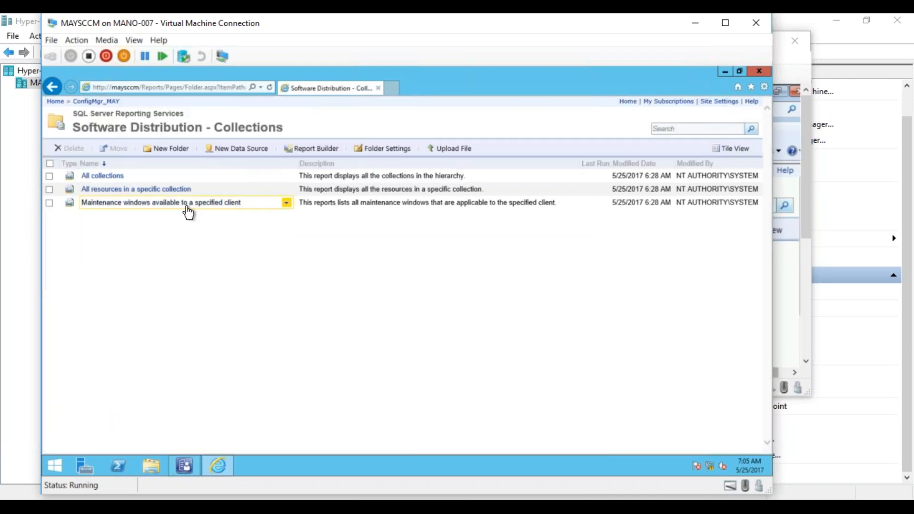
- Go back to Software Distribution - Application Monitoring and run the Application deployments per asset report for the device name MAYTEST01
{"action": "left_click", "coordinate": [97, 101]}
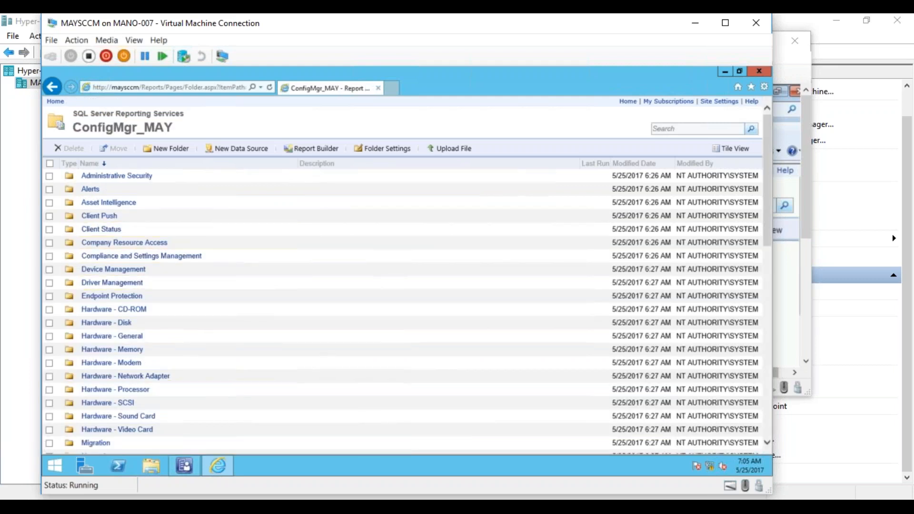
{"action": "left_click_drag", "start_coordinate": [764, 240], "coordinate": [763, 399]}
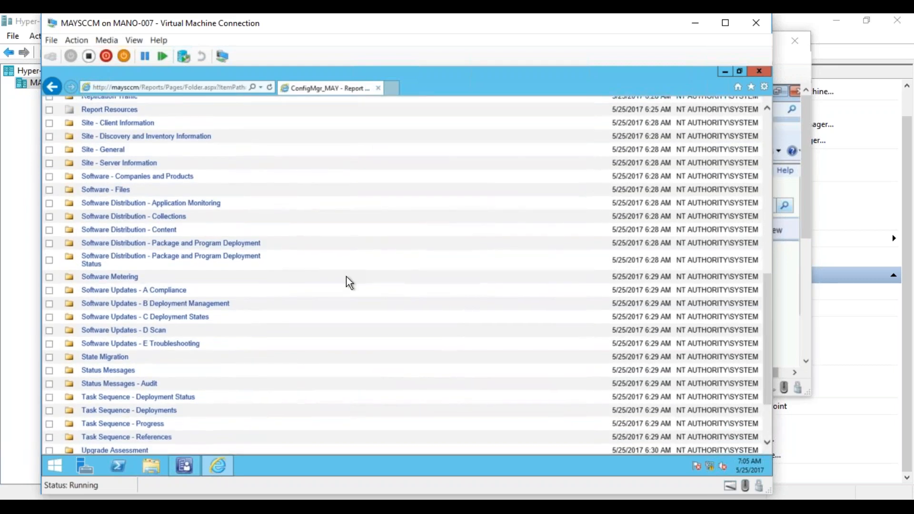
{"action": "left_click", "coordinate": [171, 203]}
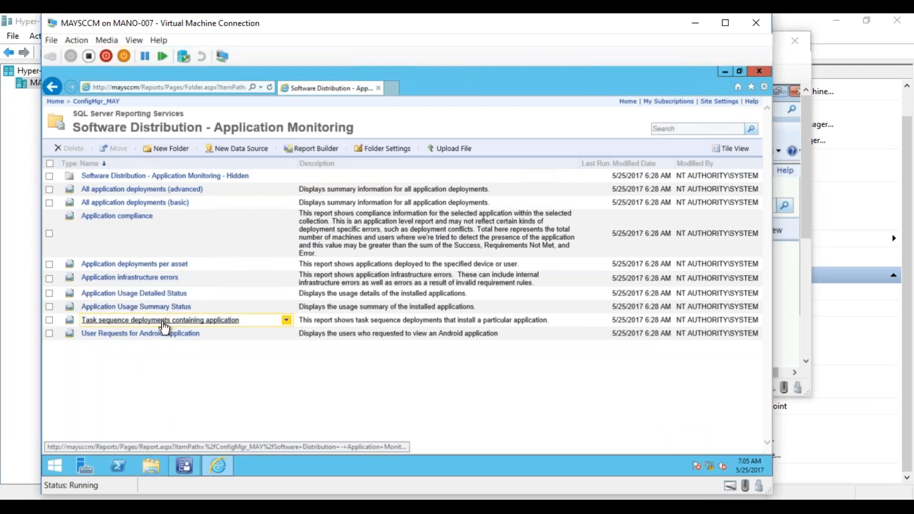
{"action": "left_click", "coordinate": [149, 265]}
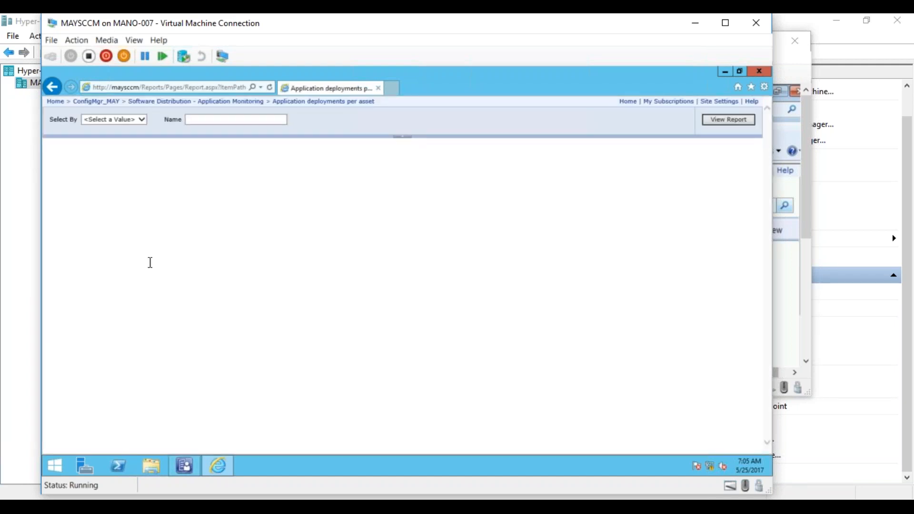
{"action": "left_click", "coordinate": [135, 119]}
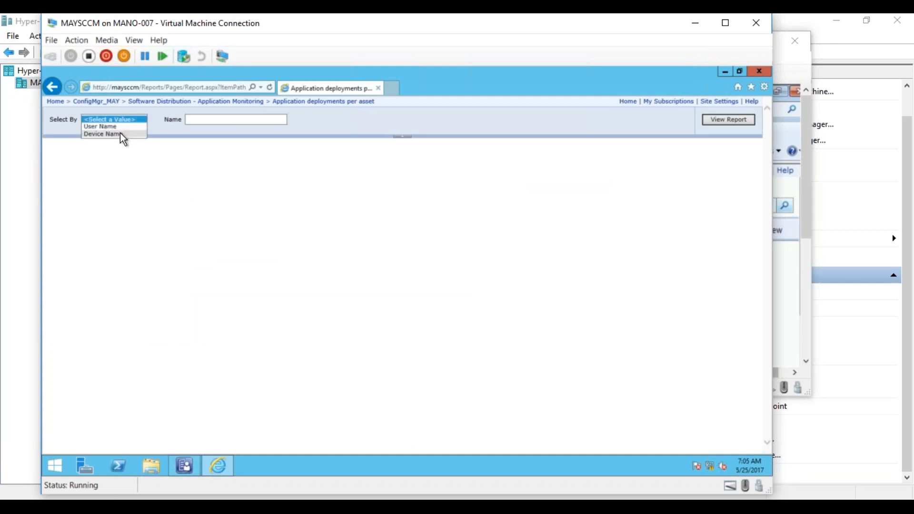
{"action": "left_click", "coordinate": [119, 133]}
{"action": "left_click", "coordinate": [202, 121]}
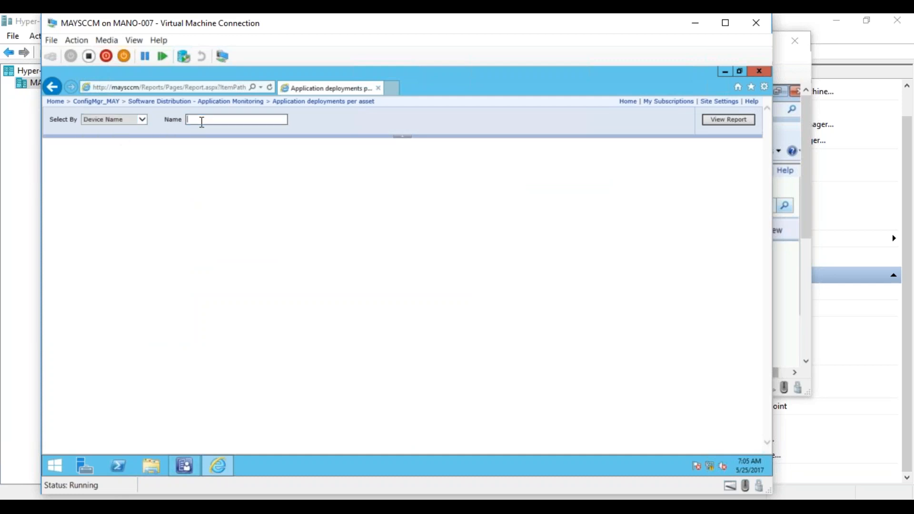
{"action": "type", "text": "MAYTEST01"}
{"action": "left_click", "coordinate": [718, 122]}
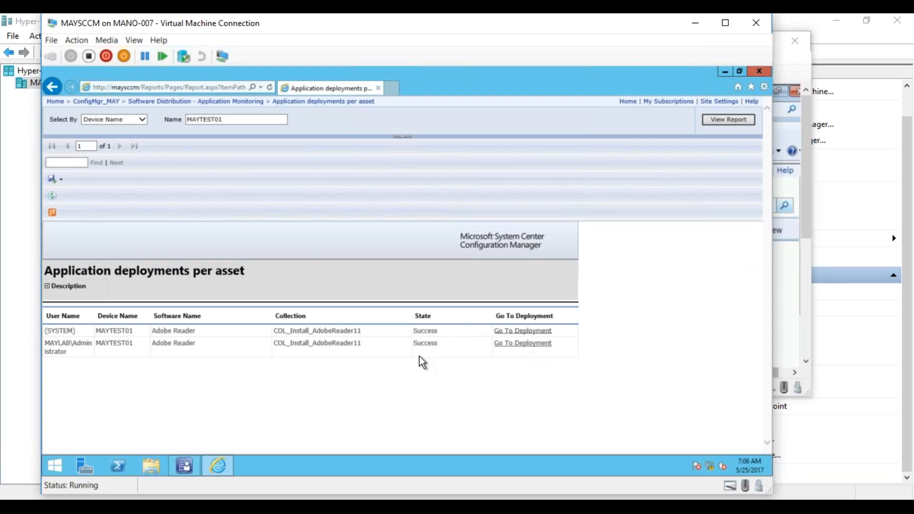
- Go to the deployment for MAYTEST01's administrator entry and examine the current Application deployment statistics for Adobe Reader
{"action": "left_click", "coordinate": [523, 343]}
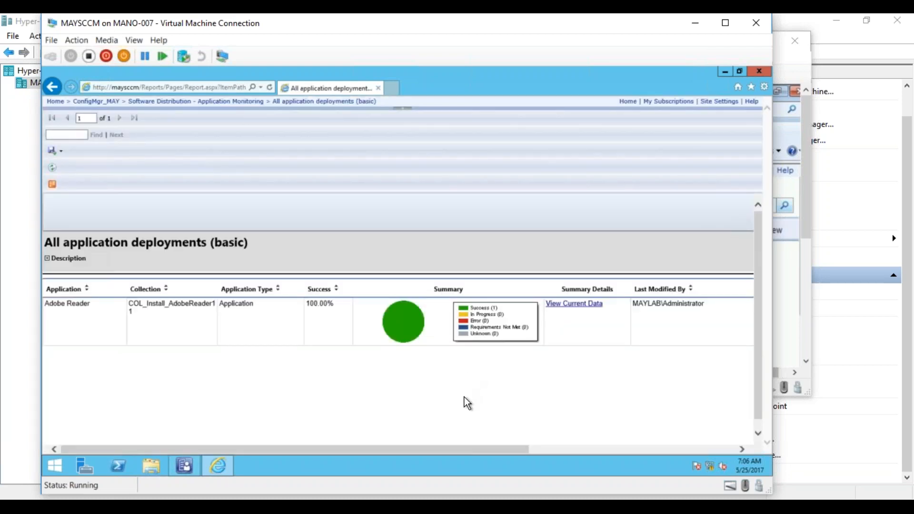
{"action": "left_click_drag", "start_coordinate": [395, 449], "coordinate": [612, 440]}
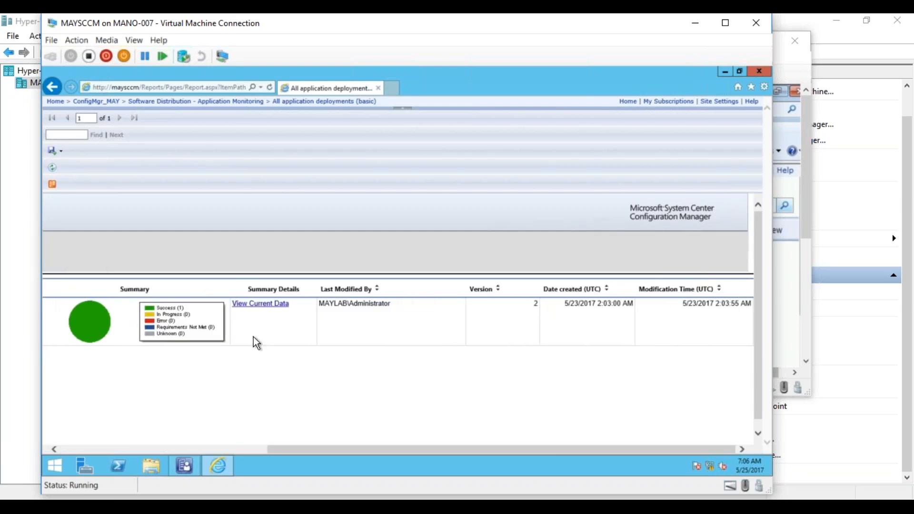
{"action": "left_click", "coordinate": [251, 305]}
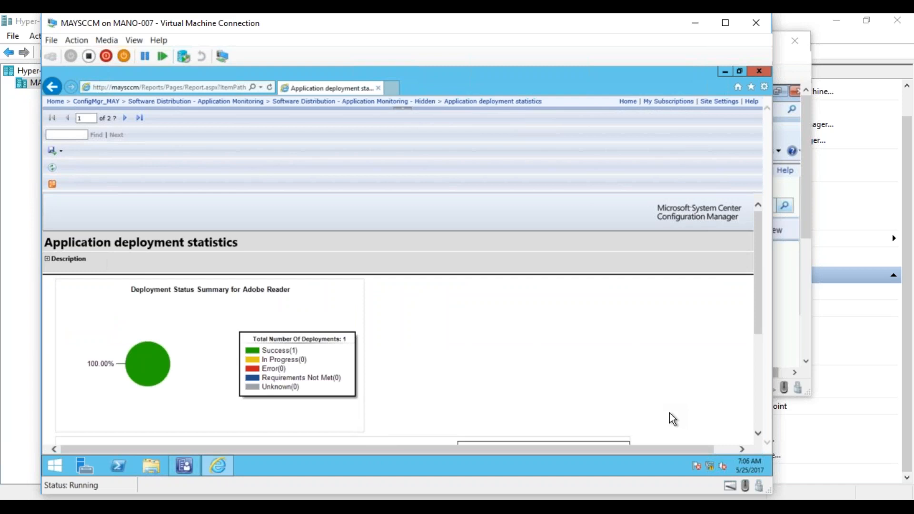
{"action": "left_click_drag", "start_coordinate": [758, 322], "coordinate": [754, 407]}
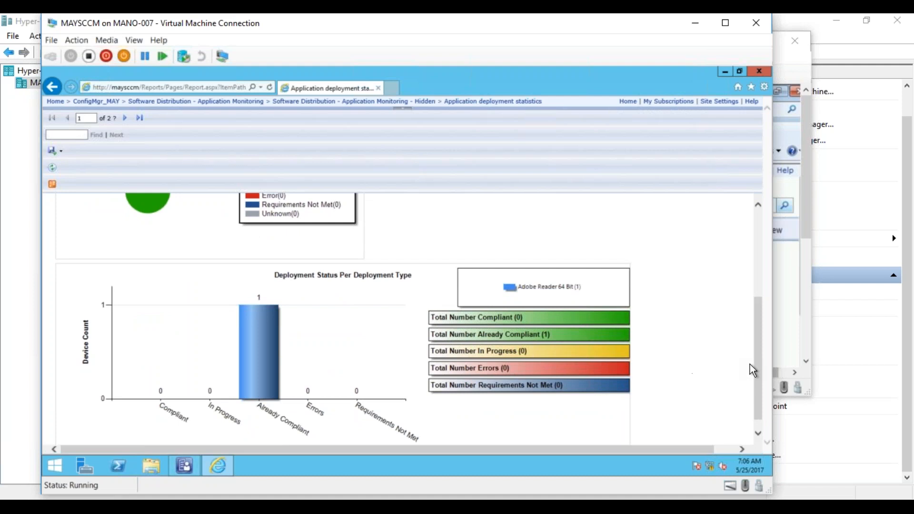
{"action": "left_click_drag", "start_coordinate": [756, 367], "coordinate": [736, 264]}
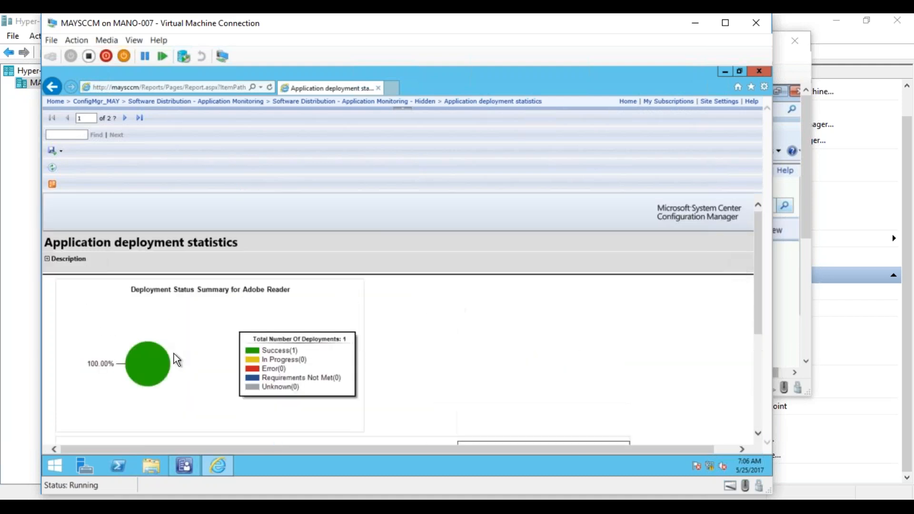
- Drill from the success portion of the Adobe Reader status chart down to the detailed status of the Already Compliant asset
{"action": "left_click", "coordinate": [156, 363]}
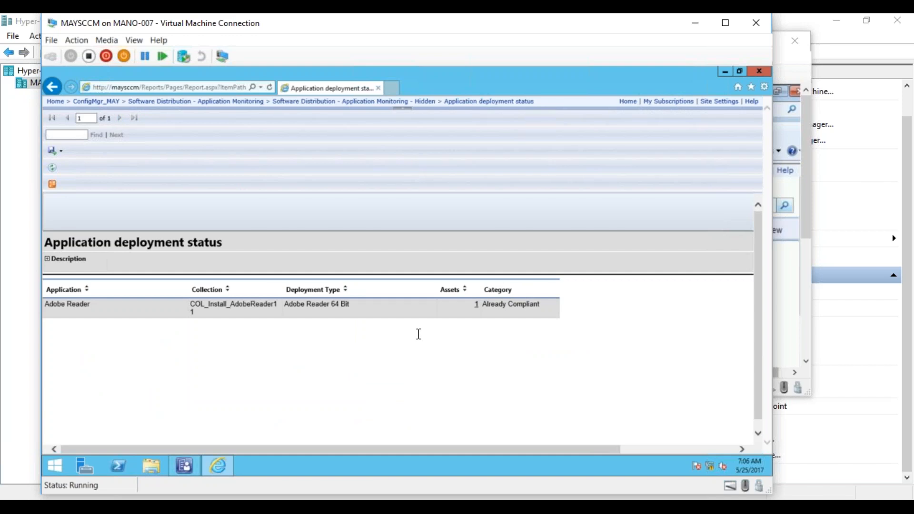
{"action": "left_click", "coordinate": [477, 306]}
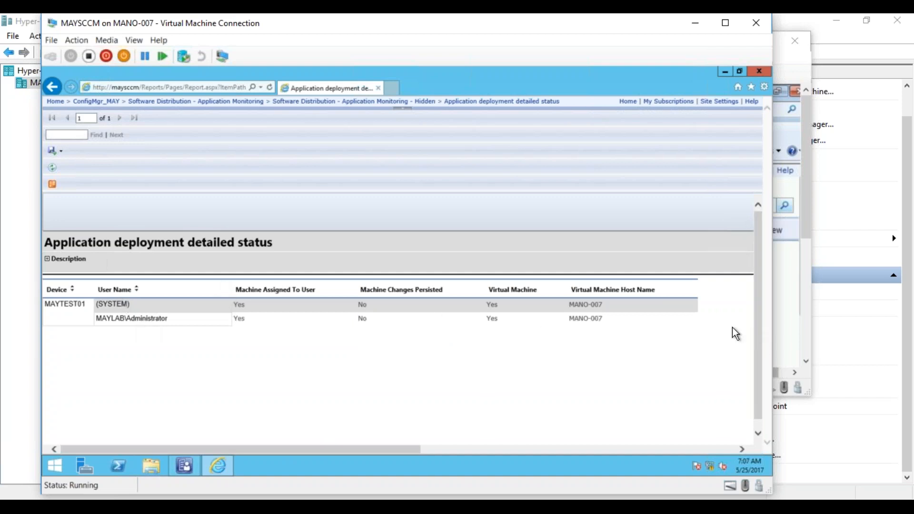
- Return to Software Distribution - Application Monitoring in details view and open the Application deployment detailed status report from its Hidden subfolder
{"action": "left_click", "coordinate": [164, 103]}
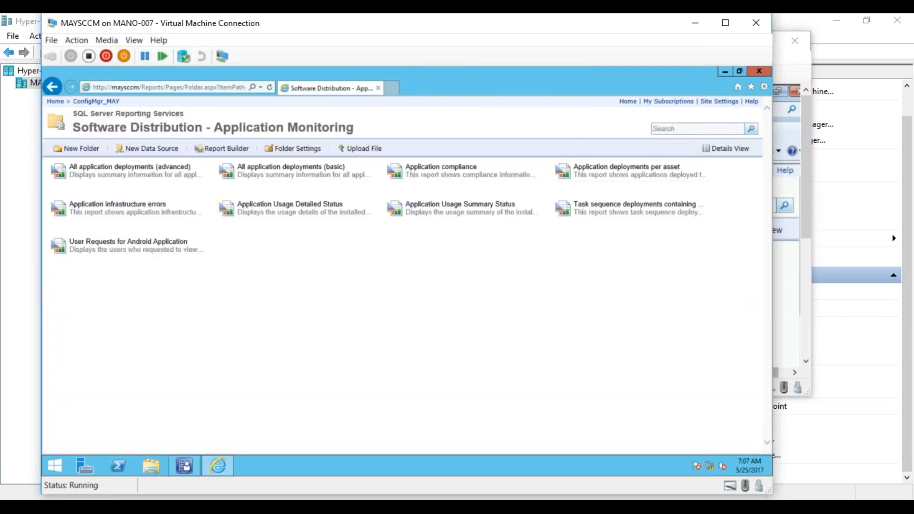
{"action": "left_click", "coordinate": [735, 148]}
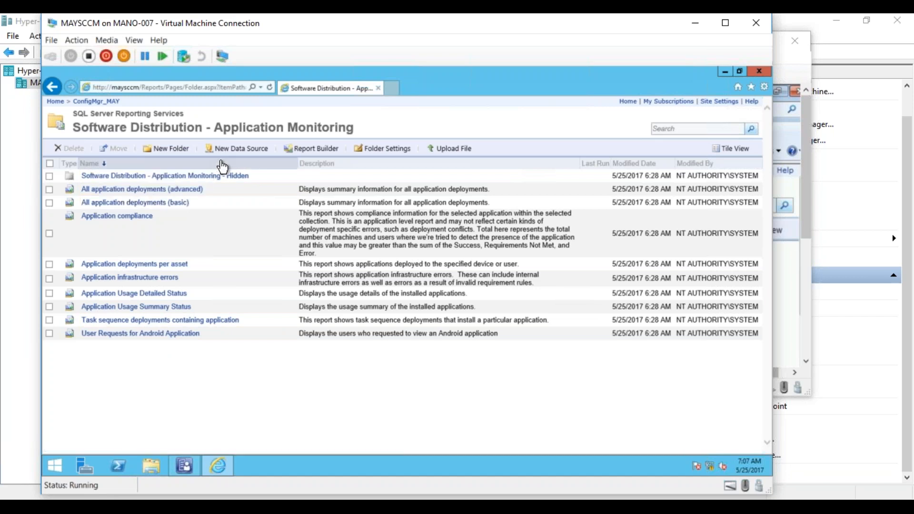
{"action": "left_click", "coordinate": [209, 176]}
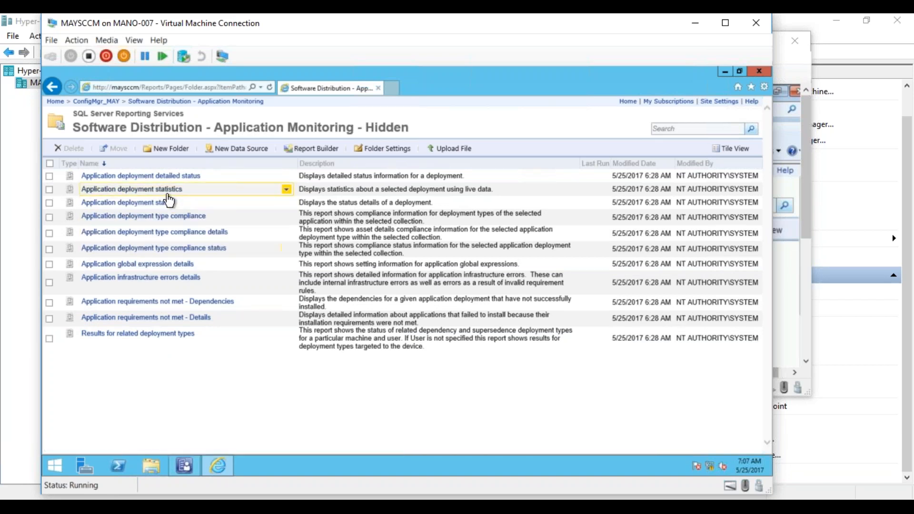
{"action": "left_click", "coordinate": [159, 177]}
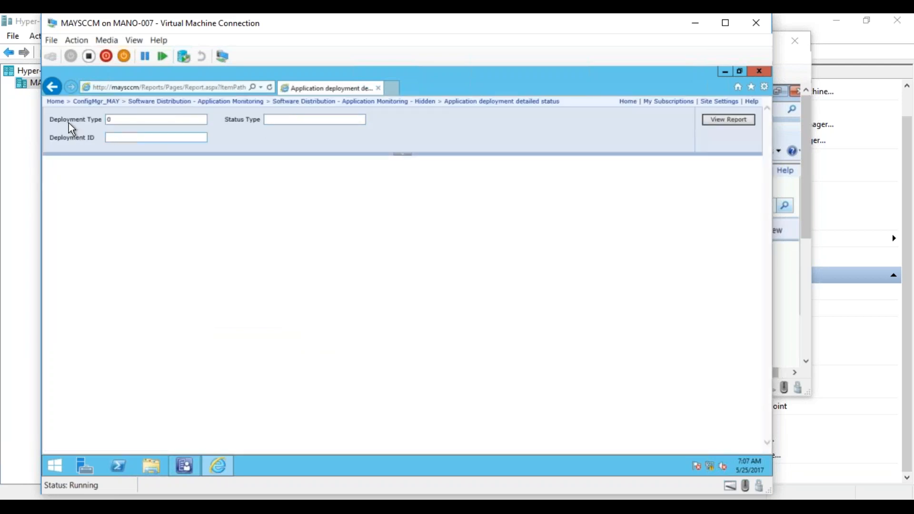
- View the parameters of the Application deployment status report from the Hidden folder, and return to that folder
{"action": "left_click", "coordinate": [405, 101]}
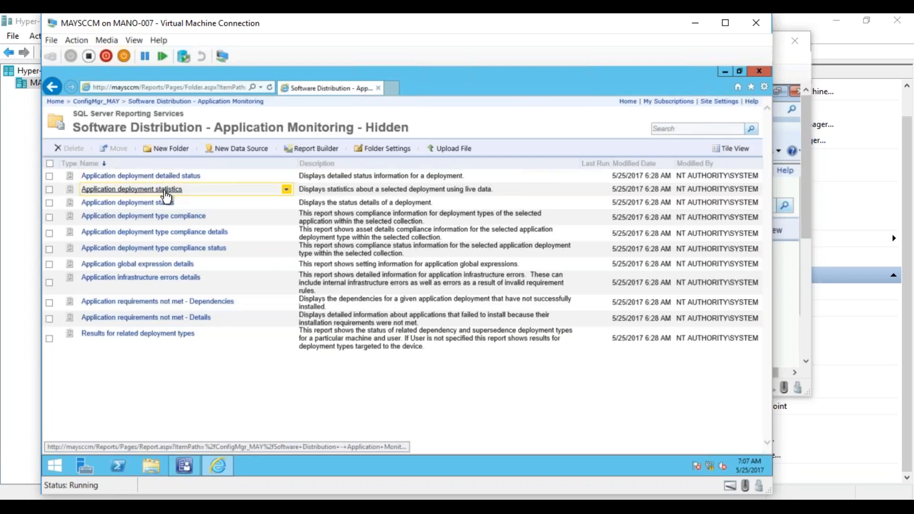
{"action": "left_click", "coordinate": [163, 201]}
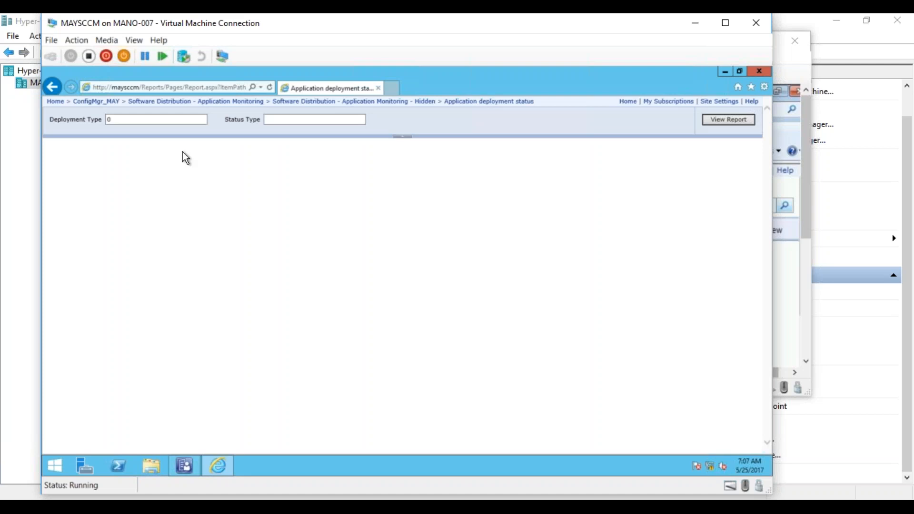
{"action": "left_click", "coordinate": [414, 101]}
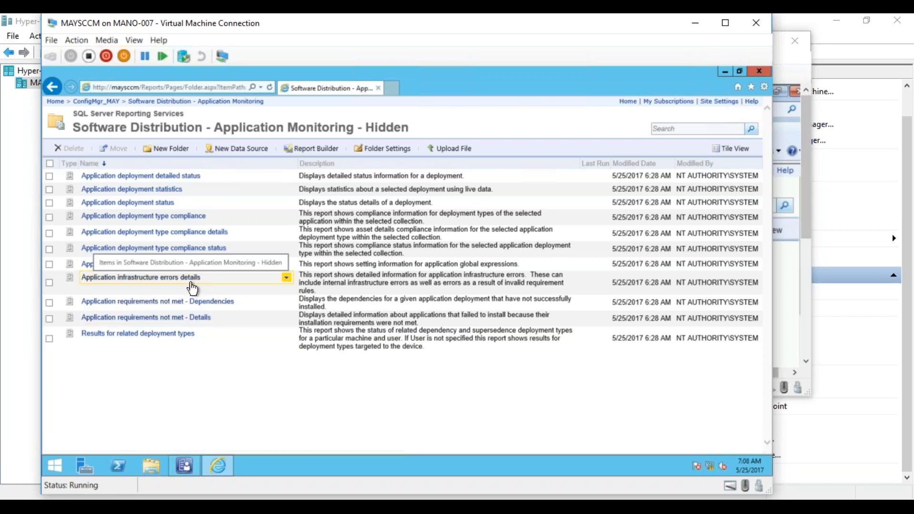
- Run the Application deployment type compliance status report for Adobe Reader, collection COL_Install_AdobeReader11, deployment type Adobe Reader 64 Bit and status type Error
{"action": "left_click", "coordinate": [185, 246]}
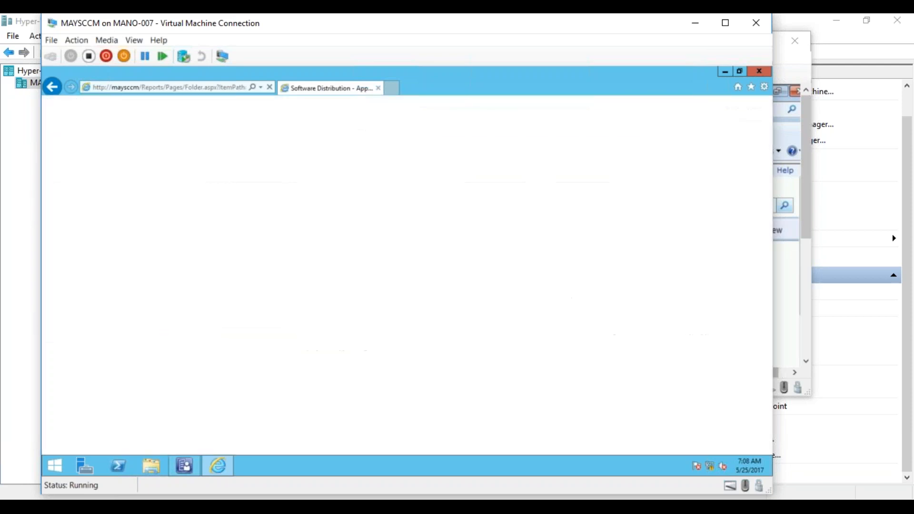
{"action": "left_click", "coordinate": [163, 118]}
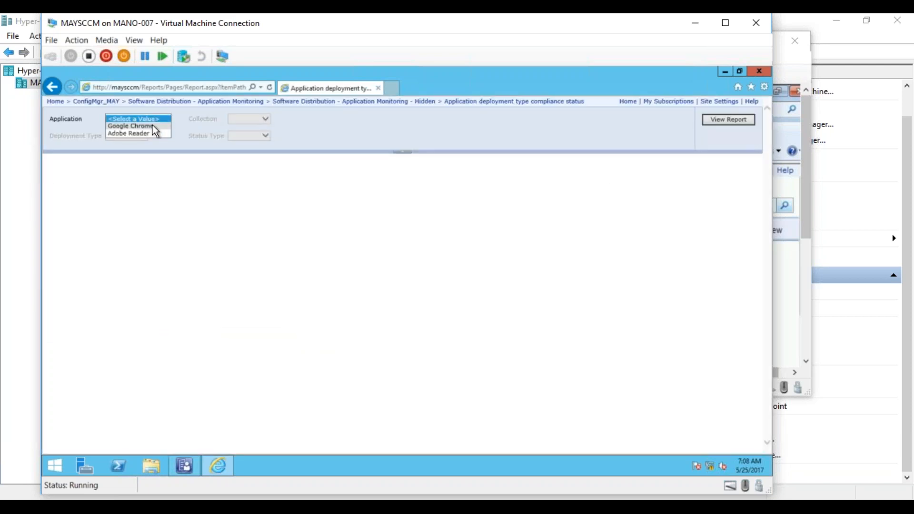
{"action": "left_click", "coordinate": [146, 132]}
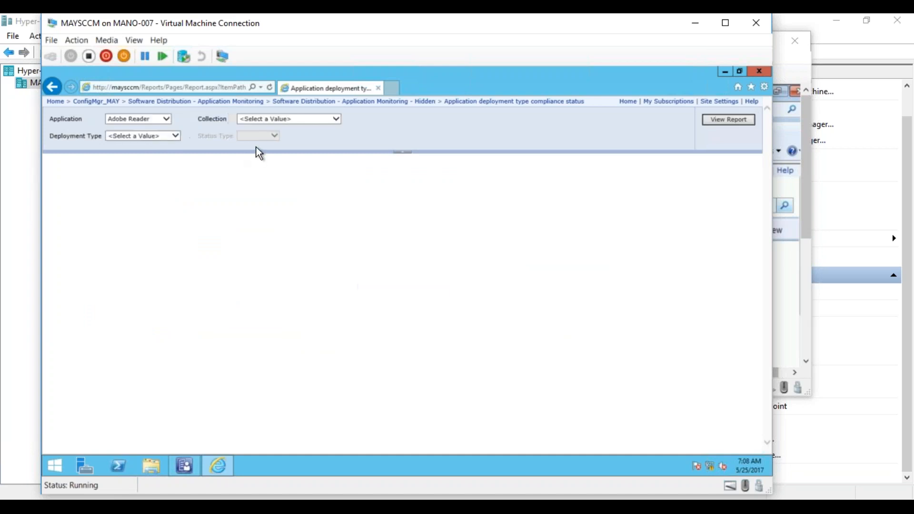
{"action": "left_click", "coordinate": [270, 119]}
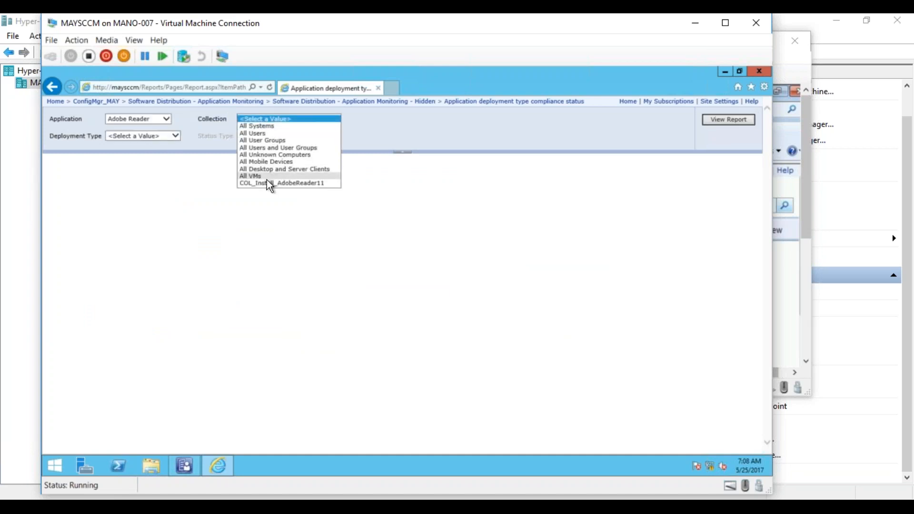
{"action": "left_click", "coordinate": [269, 183]}
{"action": "left_click", "coordinate": [175, 136]}
{"action": "left_click", "coordinate": [169, 144]}
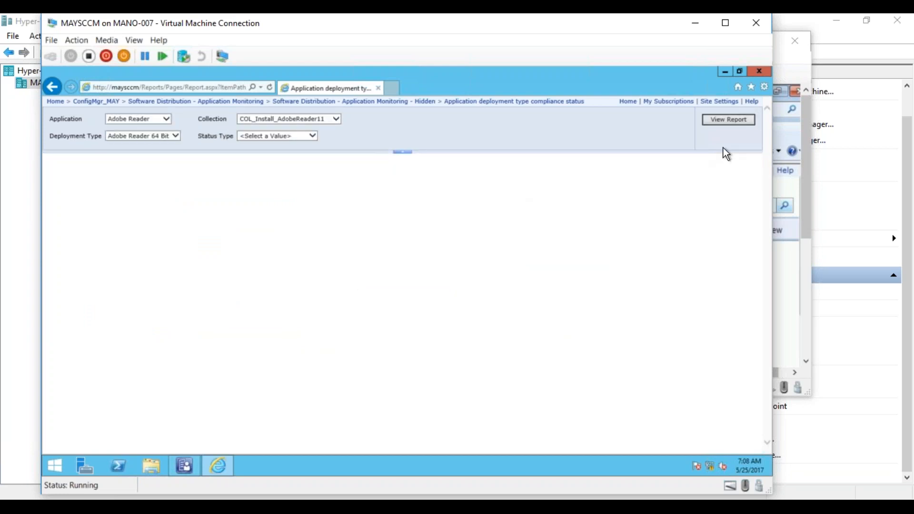
{"action": "left_click", "coordinate": [258, 136]}
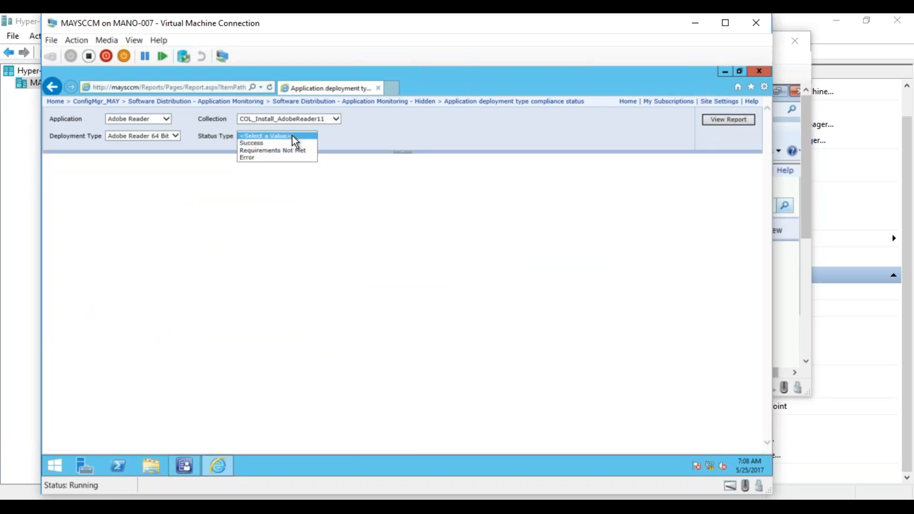
{"action": "left_click", "coordinate": [276, 157]}
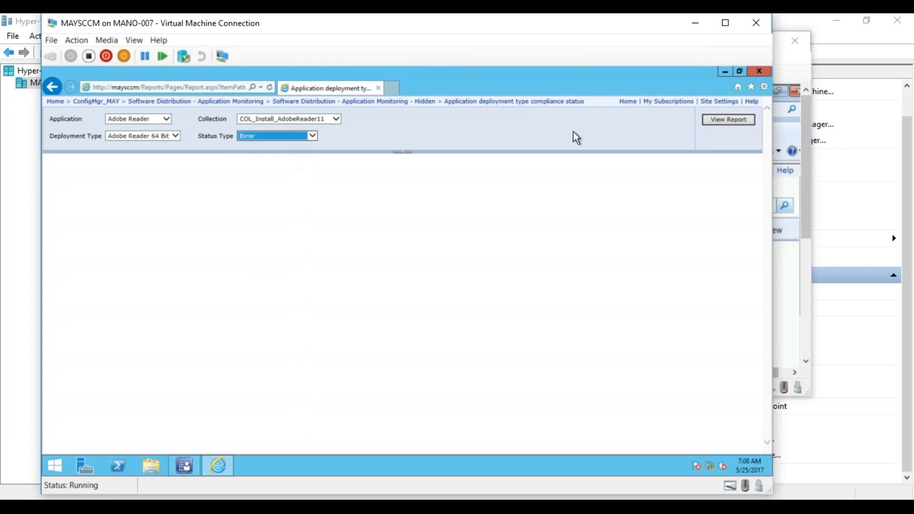
{"action": "left_click", "coordinate": [729, 119]}
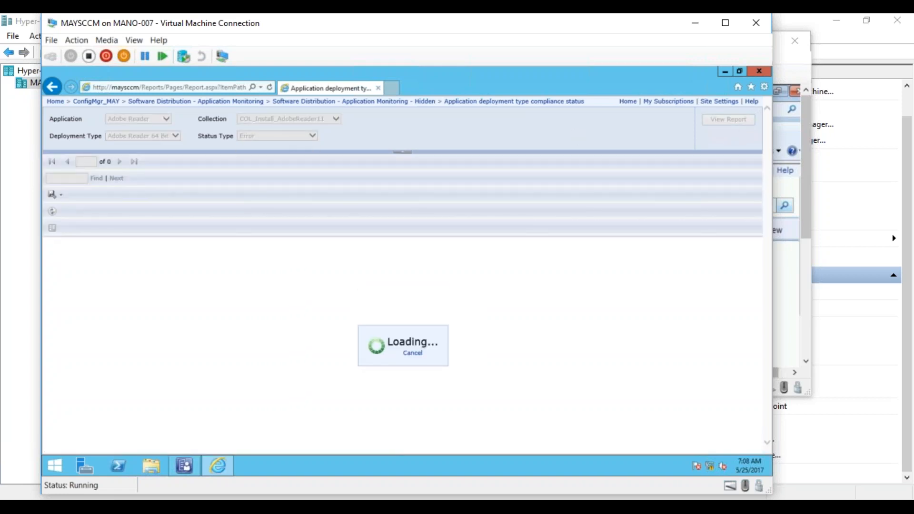
- Rerun the compliance status report with status type Success and drill into the Already Compliant total to examine its details
{"action": "left_click", "coordinate": [296, 137]}
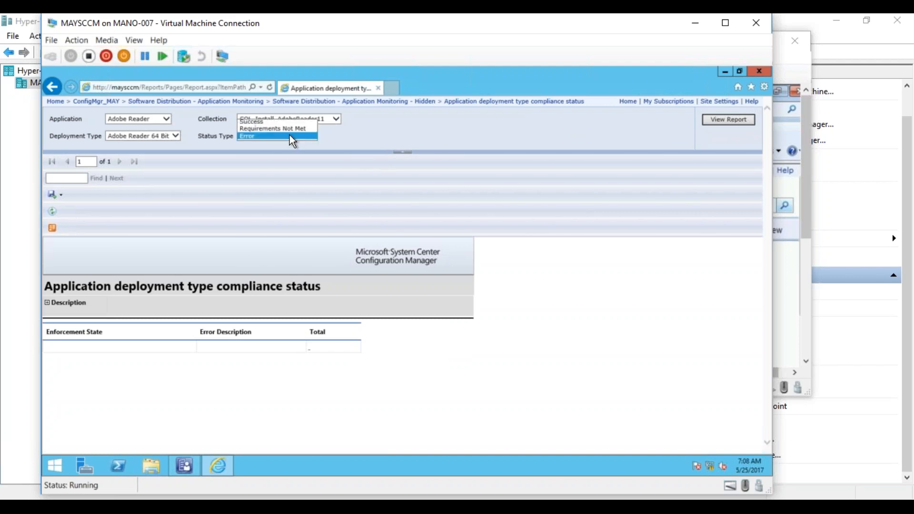
{"action": "left_click", "coordinate": [270, 128]}
{"action": "left_click", "coordinate": [280, 138]}
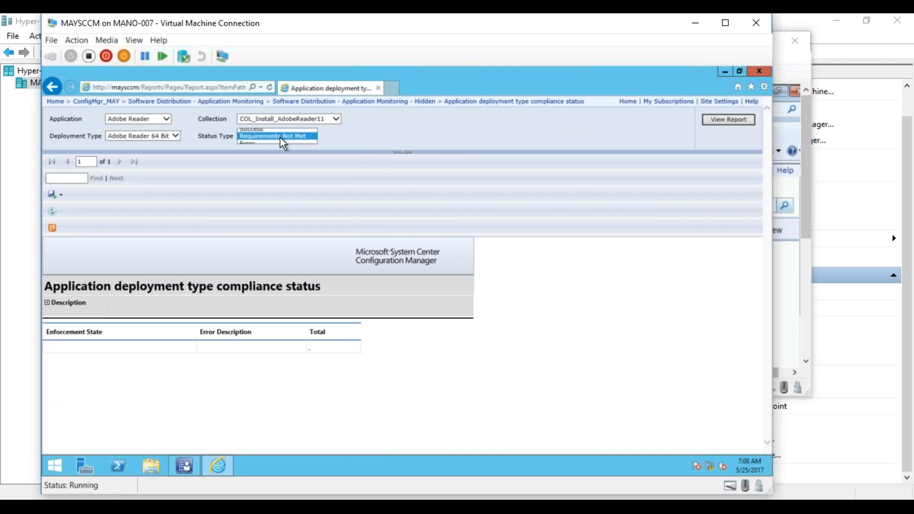
{"action": "left_click", "coordinate": [271, 132]}
{"action": "left_click", "coordinate": [750, 123]}
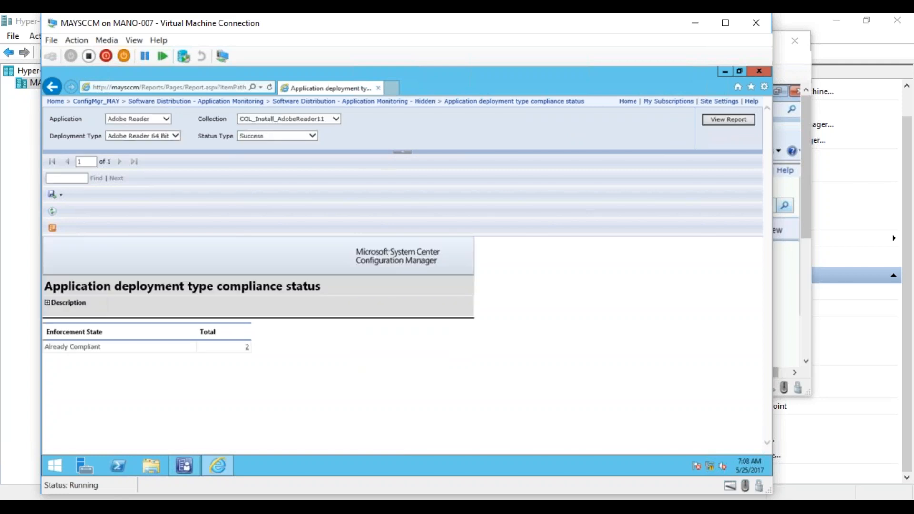
{"action": "left_click", "coordinate": [247, 347]}
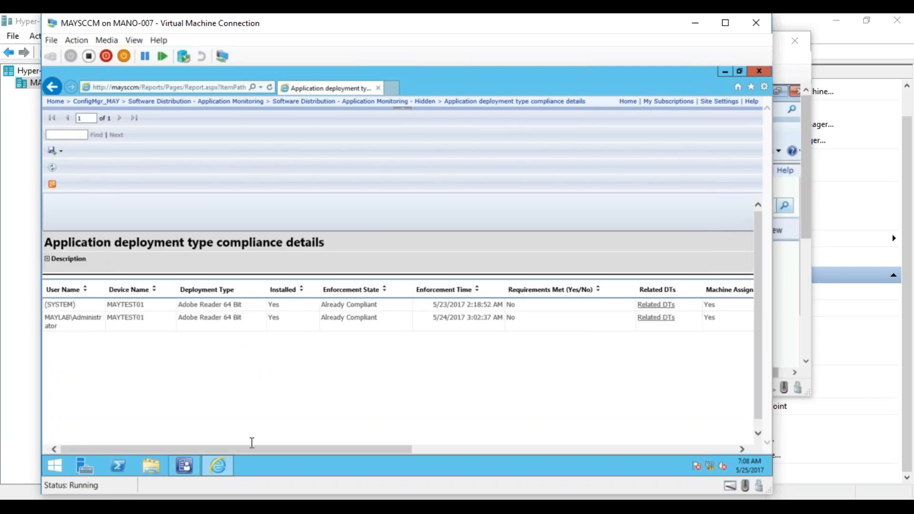
{"action": "left_click_drag", "start_coordinate": [255, 450], "coordinate": [172, 406]}
- Return to the ConfigMgr_MAY root folder and look through its report category folders
{"action": "left_click", "coordinate": [161, 101]}
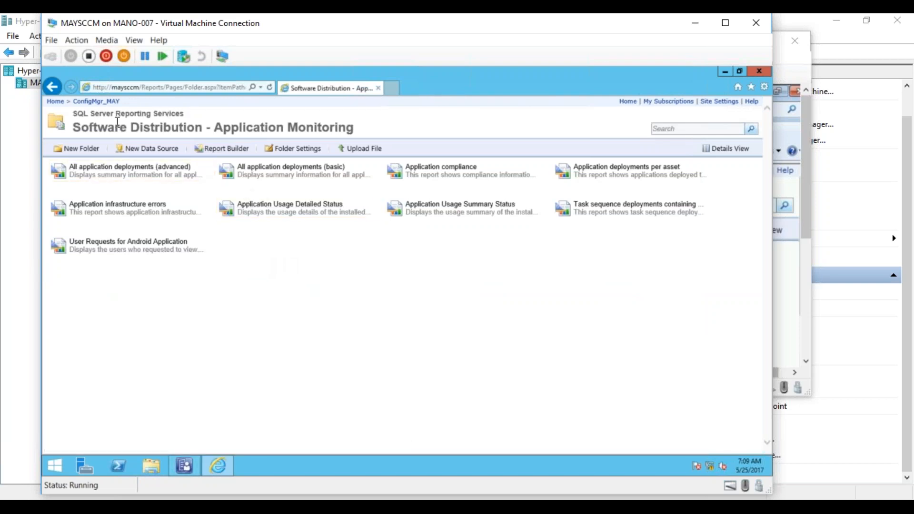
{"action": "left_click", "coordinate": [96, 102]}
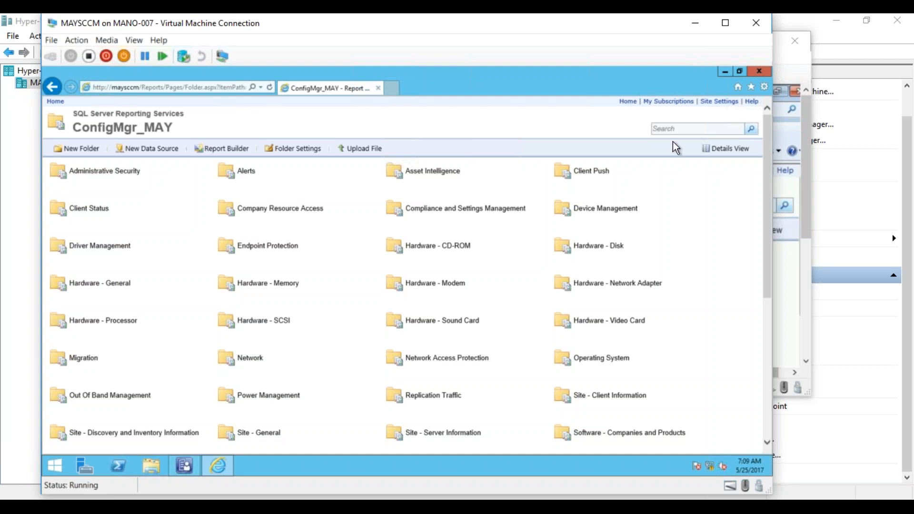
{"action": "left_click_drag", "start_coordinate": [766, 207], "coordinate": [755, 356]}
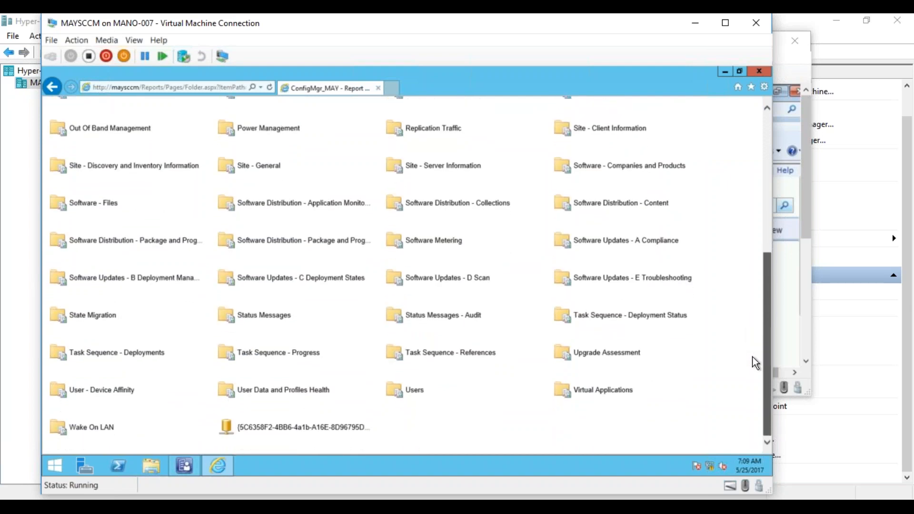
{"action": "left_click_drag", "start_coordinate": [755, 363], "coordinate": [755, 363]}
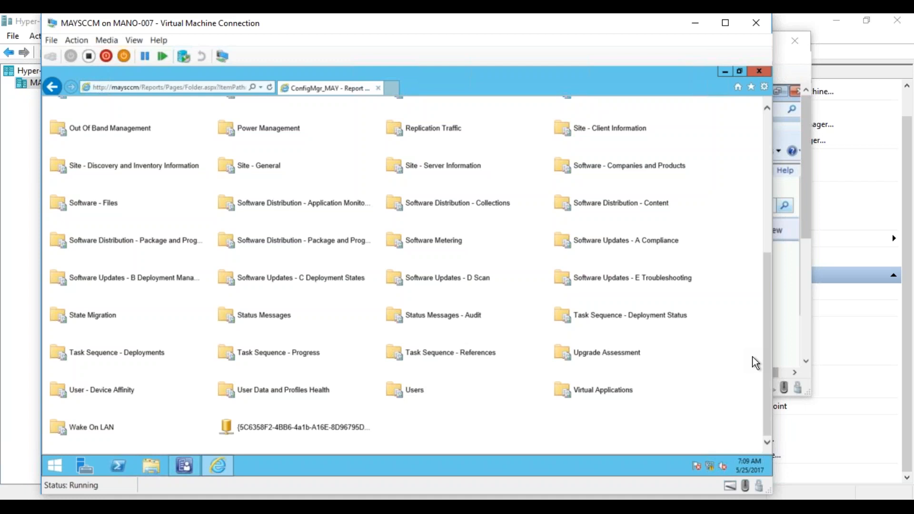
{"action": "left_click_drag", "start_coordinate": [769, 358], "coordinate": [764, 376]}
- Open SQL Server Management Studio and connect to the MAYSCCM Database Engine with Windows Authentication
{"action": "left_click", "coordinate": [56, 462]}
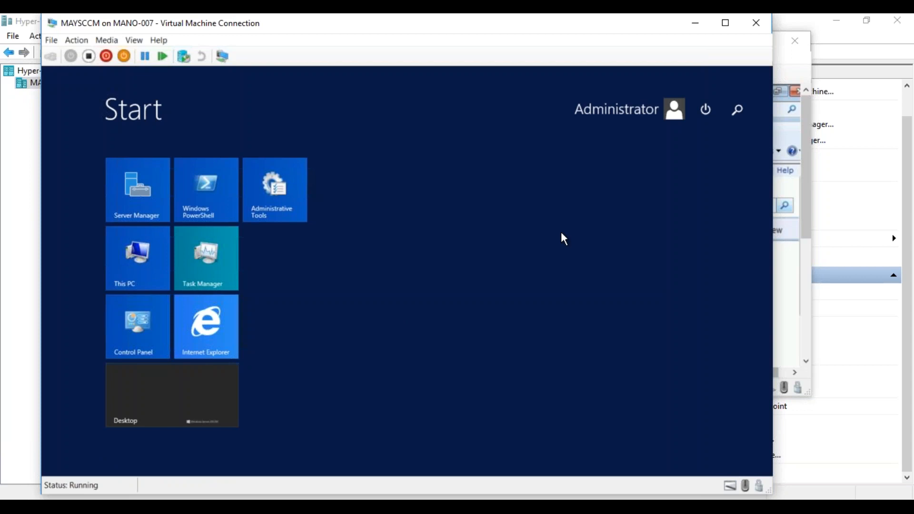
{"action": "type", "text": "studio"}
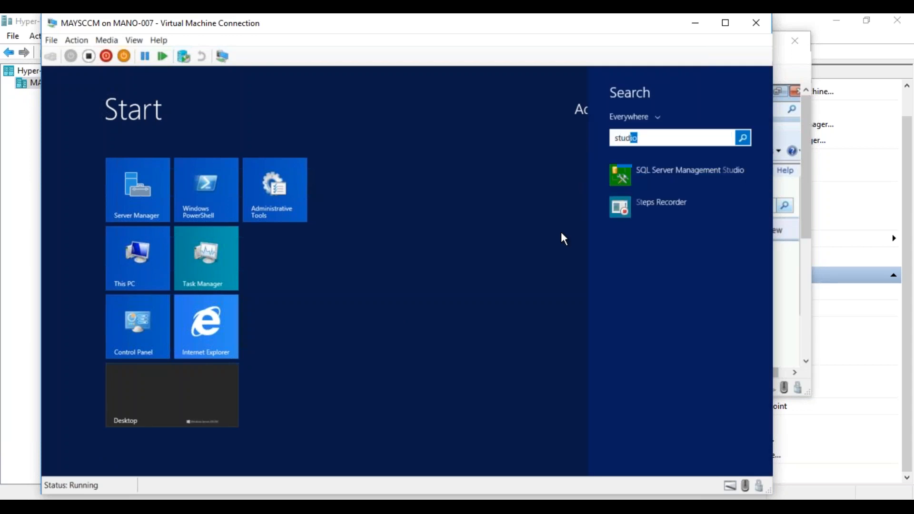
{"action": "left_click", "coordinate": [705, 170]}
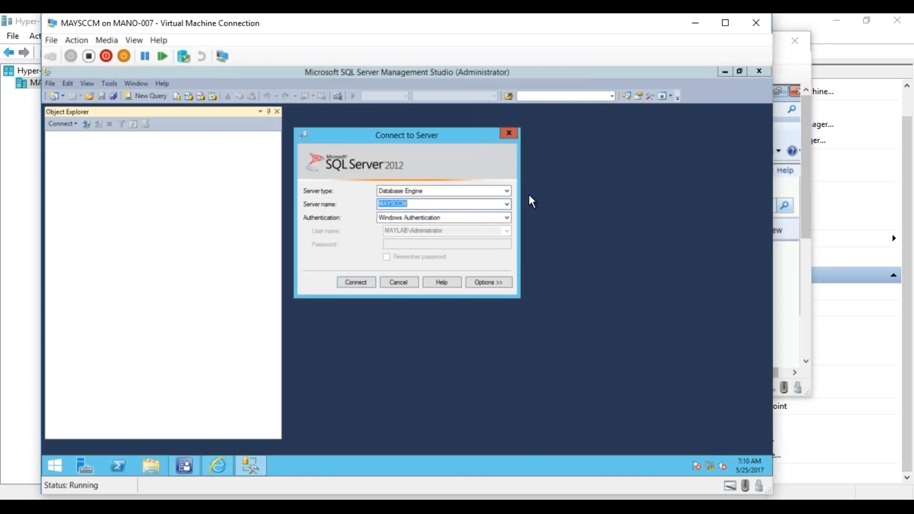
{"action": "left_click", "coordinate": [353, 283]}
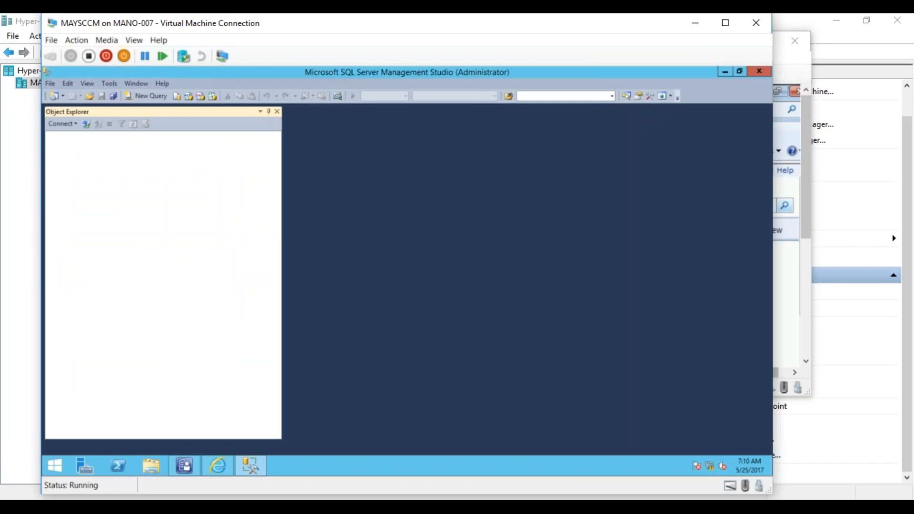
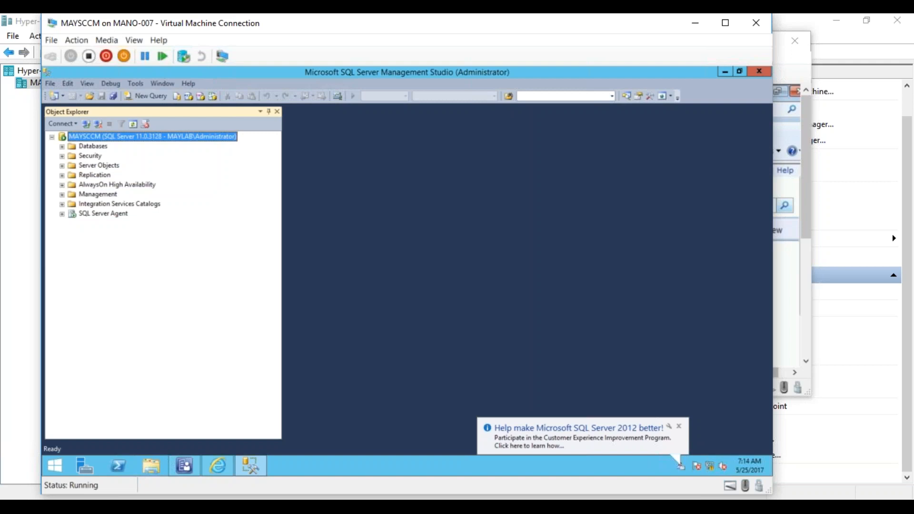
- Expand the CM_MAY database, open a new query against it and list its Views
{"action": "left_click", "coordinate": [62, 146]}
{"action": "left_click", "coordinate": [102, 175]}
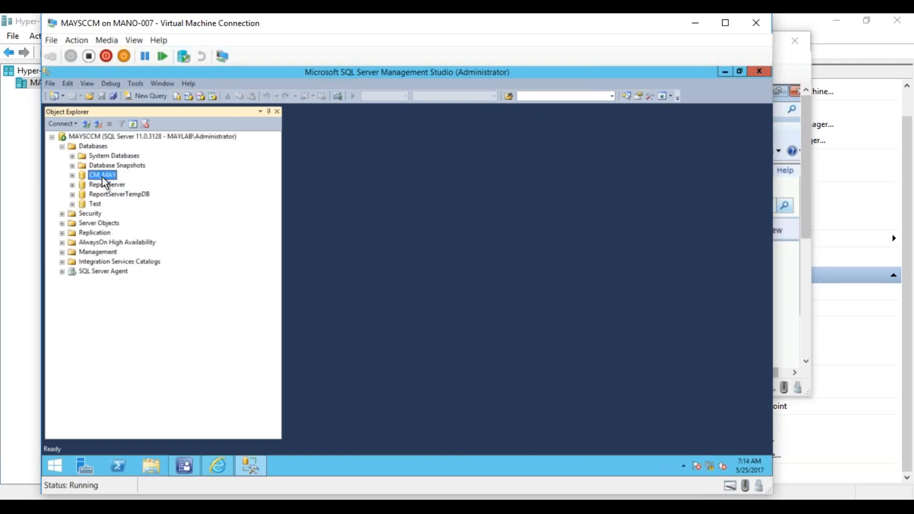
{"action": "left_click", "coordinate": [73, 175]}
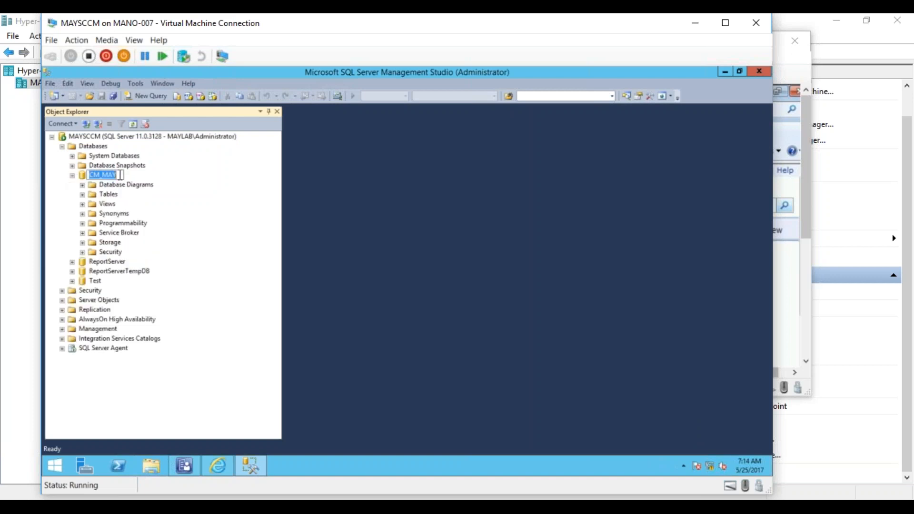
{"action": "left_click", "coordinate": [109, 203]}
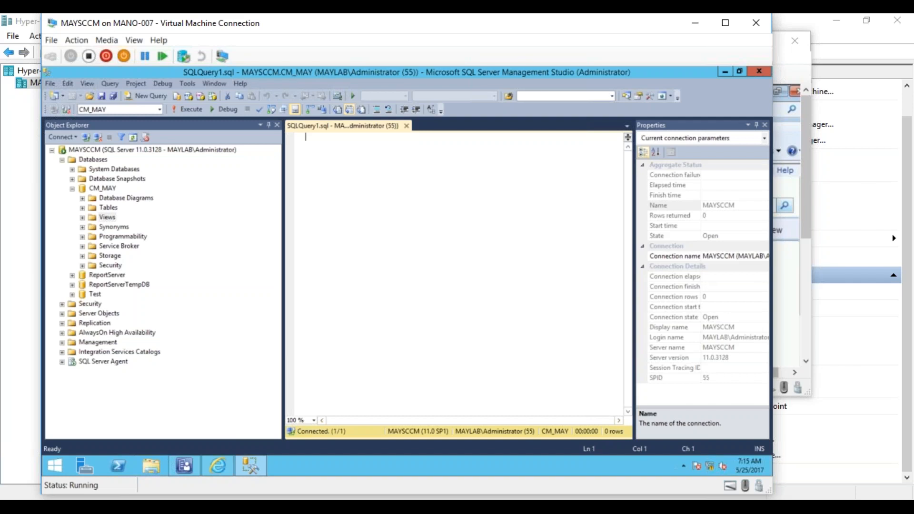
{"action": "left_click", "coordinate": [82, 217]}
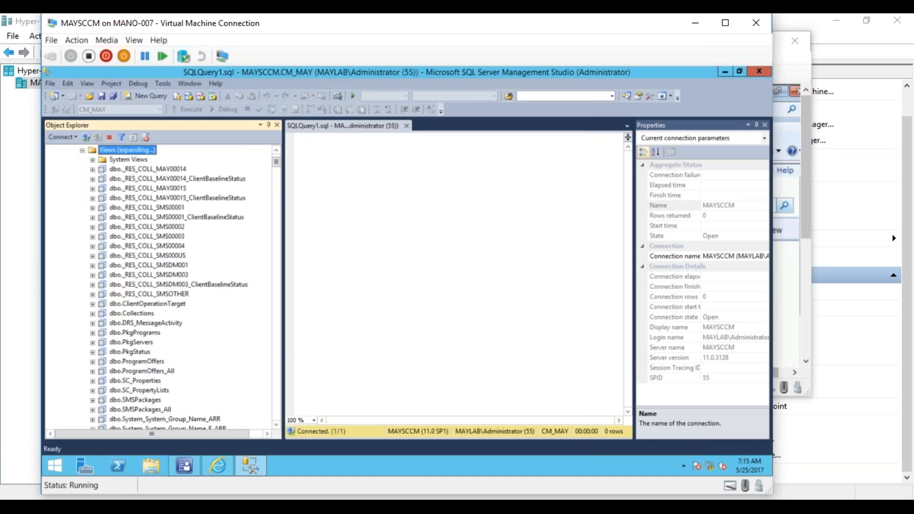
- Find the dbo.v_R_System view and select its top 1000 rows
{"action": "left_click_drag", "start_coordinate": [275, 159], "coordinate": [275, 168]}
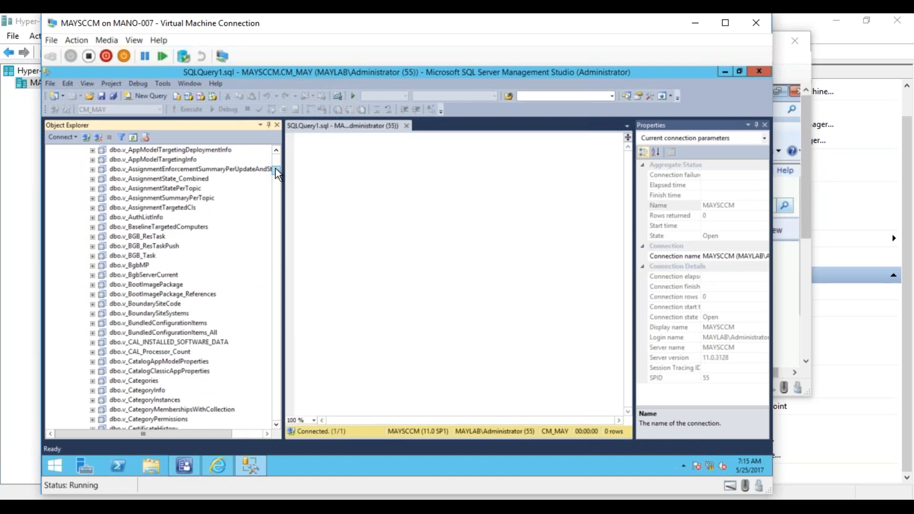
{"action": "left_click_drag", "start_coordinate": [275, 167], "coordinate": [270, 269]}
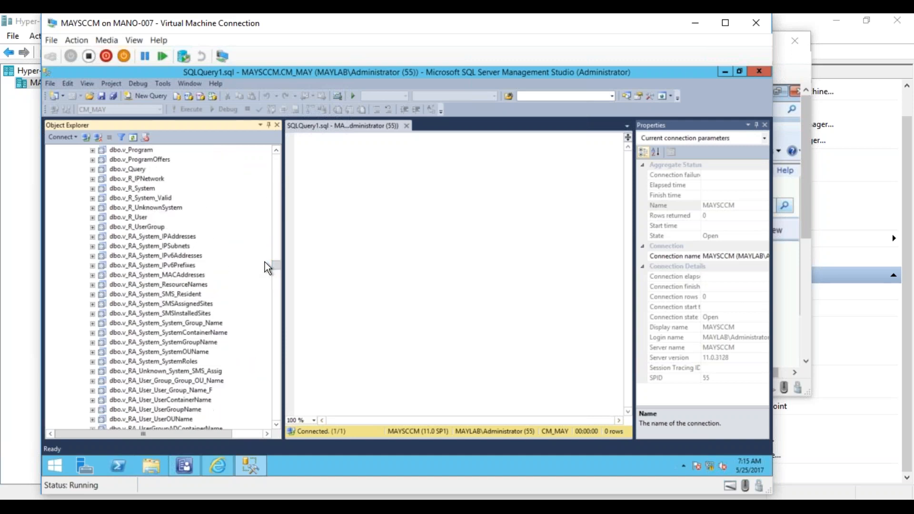
{"action": "left_click", "coordinate": [139, 188]}
{"action": "right_click", "coordinate": [144, 190]}
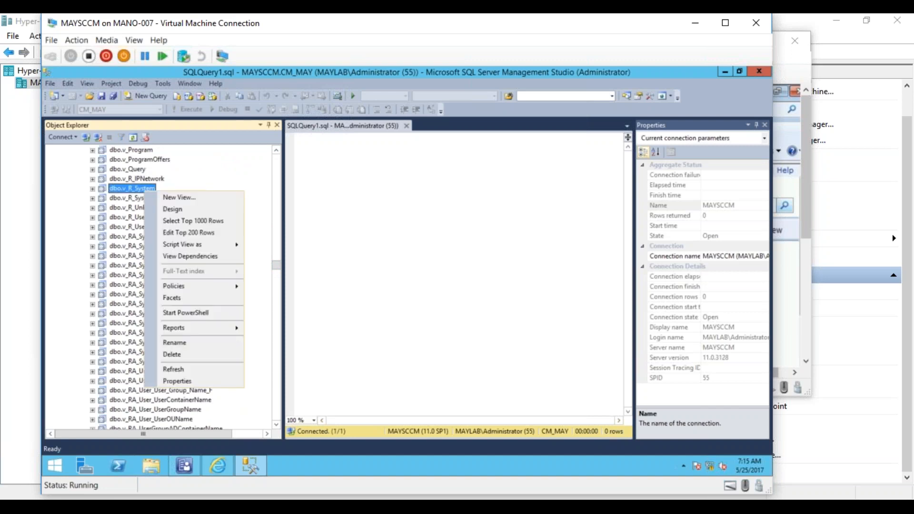
{"action": "left_click", "coordinate": [190, 222]}
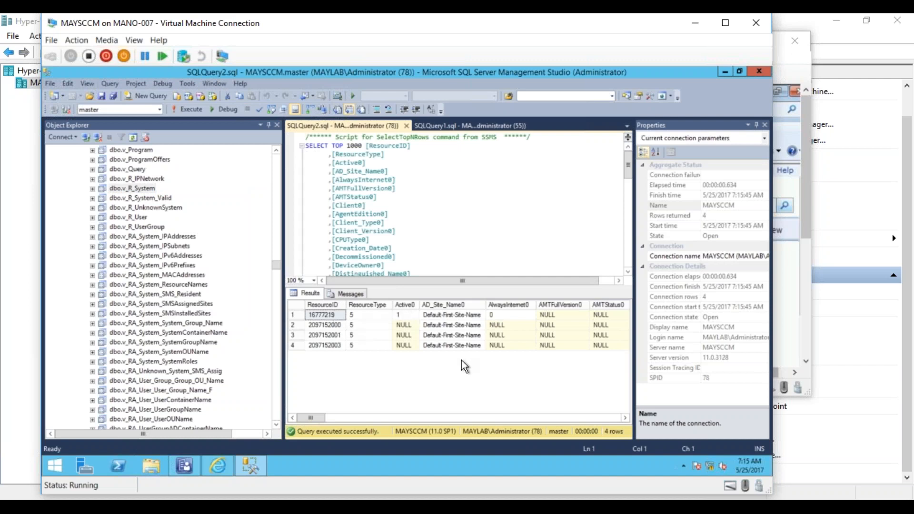
- Examine the result columns of dbo.v_R_System, including the computer name, user name and user domain, and return to the first column
{"action": "left_click", "coordinate": [625, 418]}
{"action": "left_click", "coordinate": [625, 419]}
{"action": "left_click", "coordinate": [624, 420]}
{"action": "left_click", "coordinate": [624, 420]}
{"action": "left_click", "coordinate": [624, 420]}
{"action": "left_click", "coordinate": [625, 420]}
{"action": "left_click", "coordinate": [624, 420]}
{"action": "left_click", "coordinate": [624, 419]}
{"action": "left_click", "coordinate": [612, 418]}
{"action": "left_click", "coordinate": [612, 418]}
{"action": "left_click", "coordinate": [612, 418]}
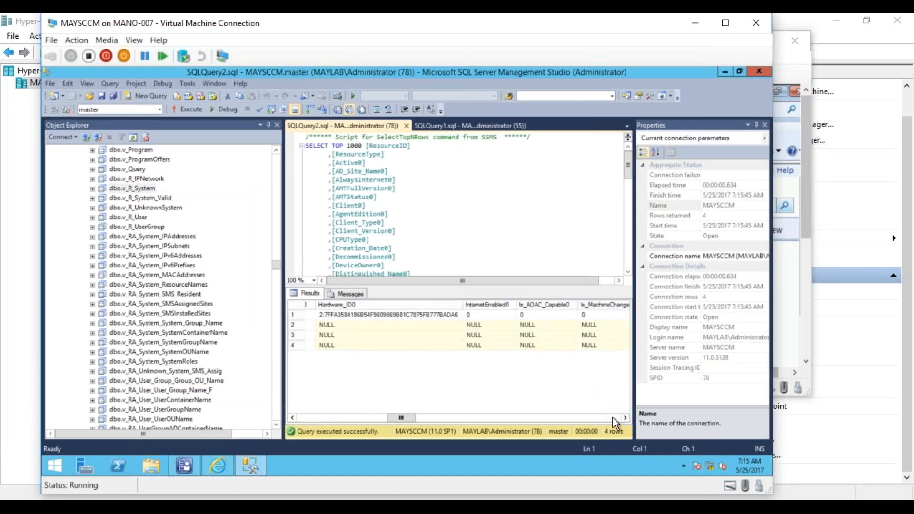
{"action": "left_click_drag", "start_coordinate": [405, 416], "coordinate": [467, 412]}
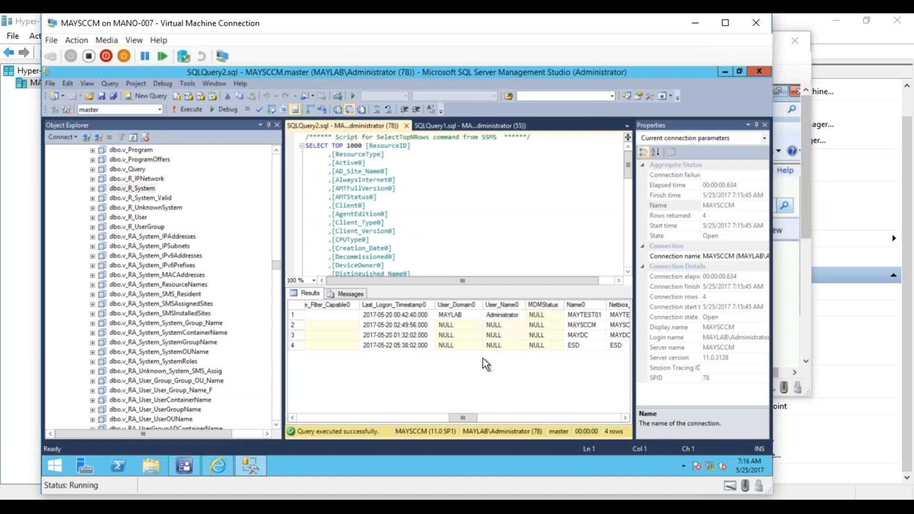
{"action": "left_click_drag", "start_coordinate": [460, 418], "coordinate": [307, 420]}
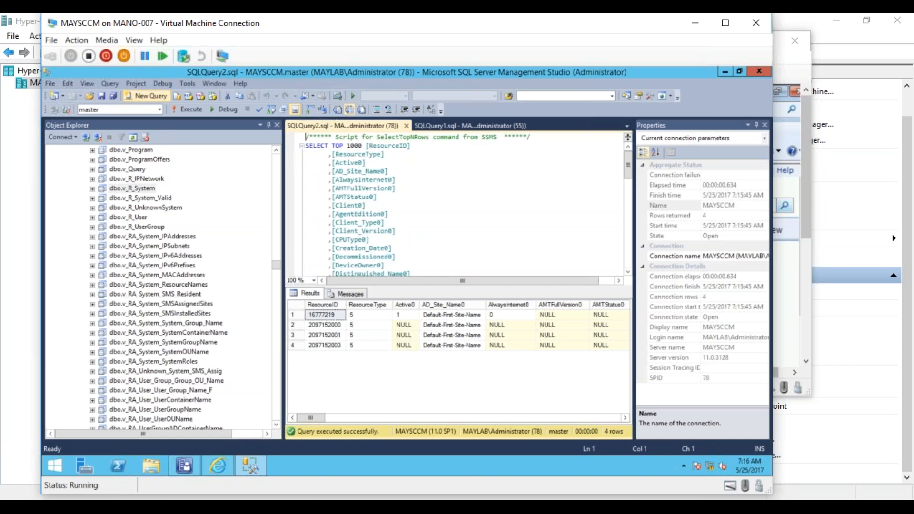
- Open a new query and write "Select * from V_R_System where" as the start of a filtered statement
{"action": "left_click", "coordinate": [146, 96]}
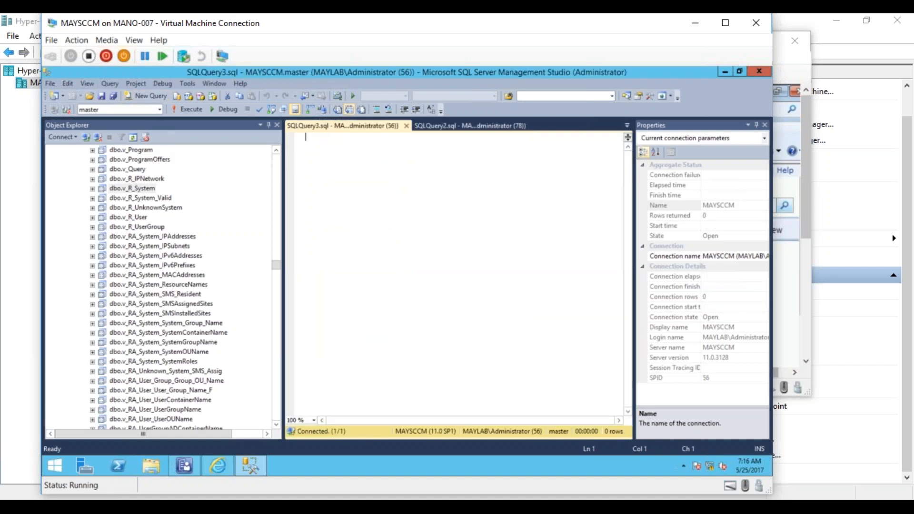
{"action": "type", "text": "Select"}
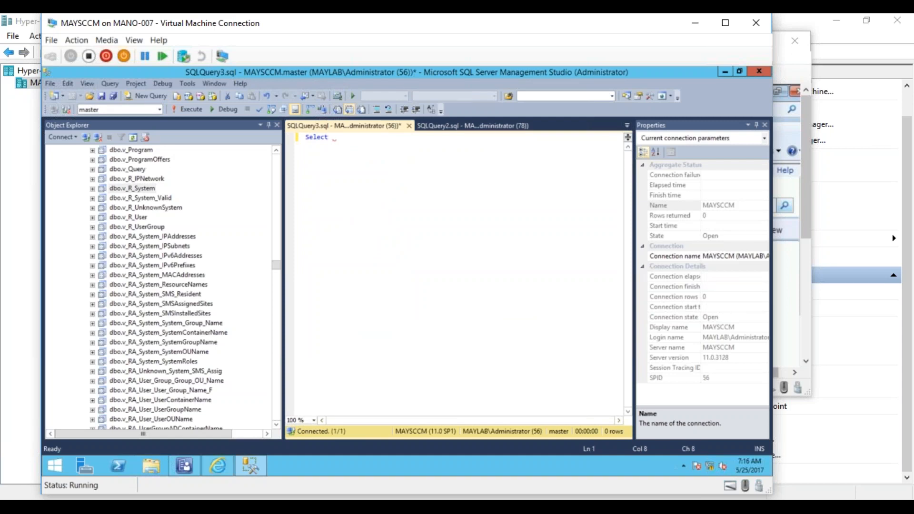
{"action": "type", "text": "*"}
{"action": "type", "text": " from "}
{"action": "type", "text": "V_R-"}
{"action": "type", "text": "_System"}
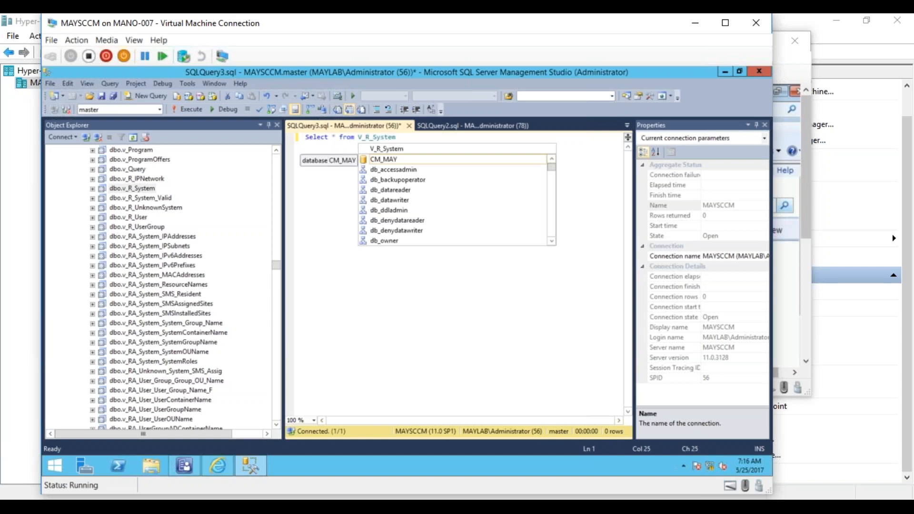
{"action": "type", "text": " where"}
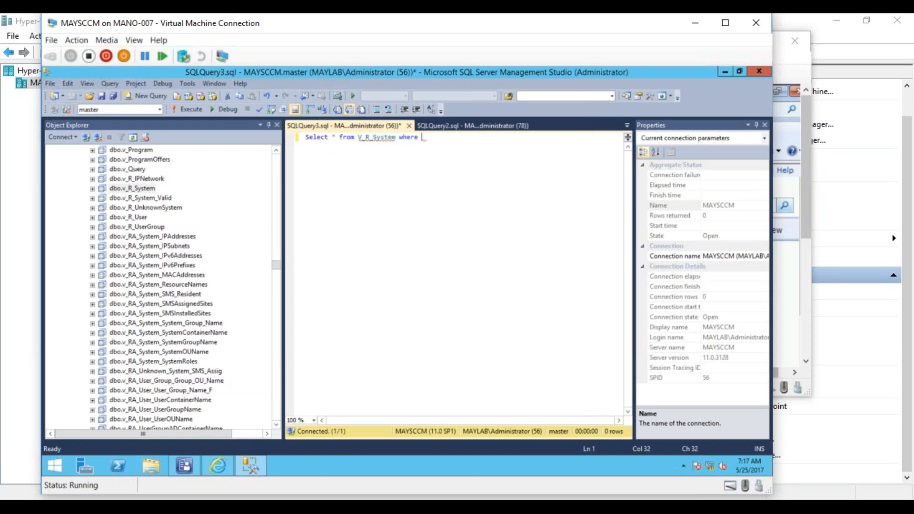
{"action": "type", "text": "Nam"}
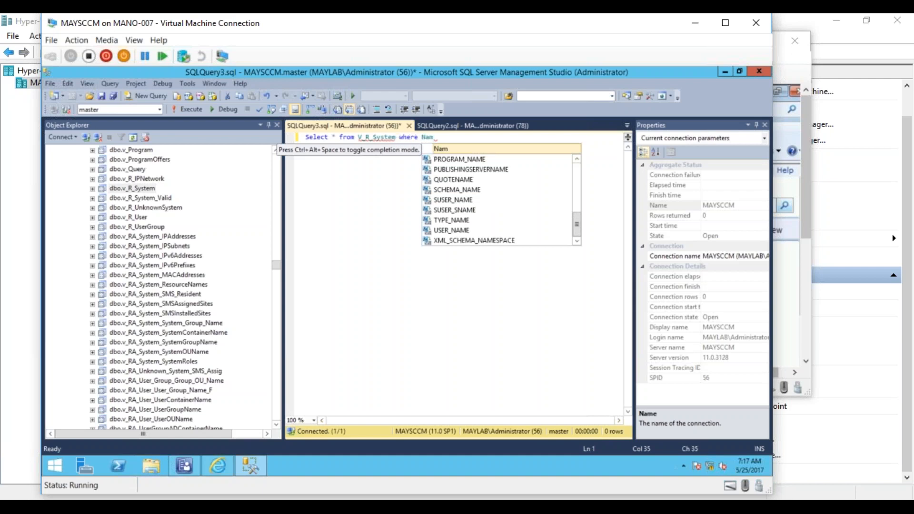
- Switch the query to the CM_MAY database and use Name0 as the column in the where clause
{"action": "left_click", "coordinate": [159, 109]}
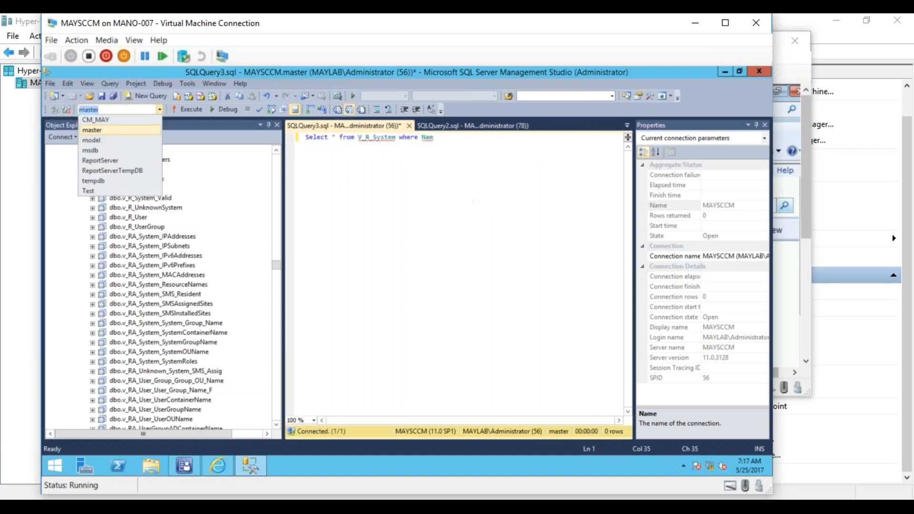
{"action": "left_click", "coordinate": [136, 119]}
{"action": "left_click", "coordinate": [381, 171]}
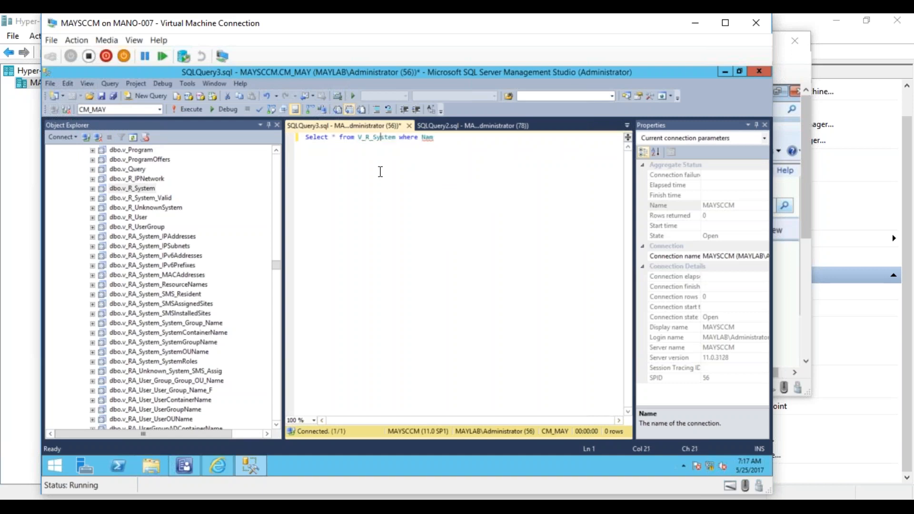
{"action": "left_click_drag", "start_coordinate": [380, 171], "coordinate": [447, 142]}
{"action": "left_click", "coordinate": [447, 141]}
{"action": "key", "text": "BackSpace"}
{"action": "key", "text": "BackSpace"}
{"action": "key", "text": "BackSpace"}
{"action": "type", "text": "N"}
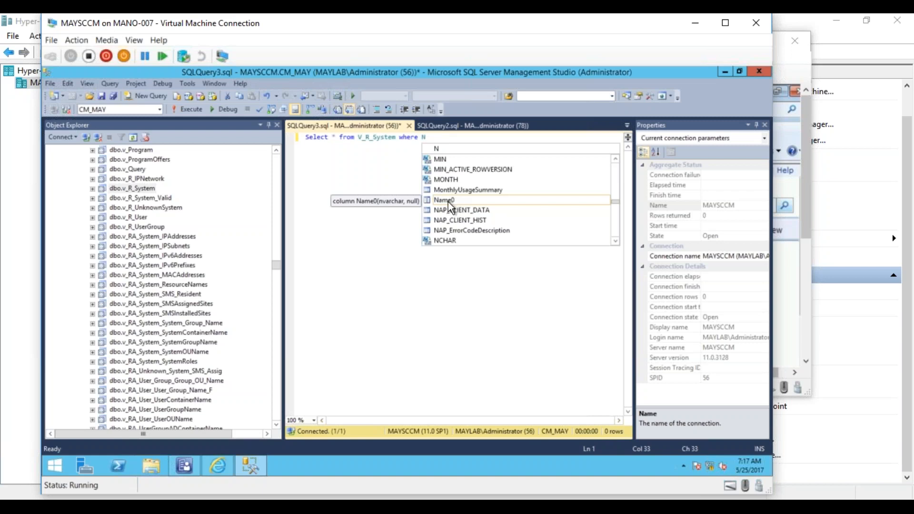
{"action": "key", "text": "Tab"}
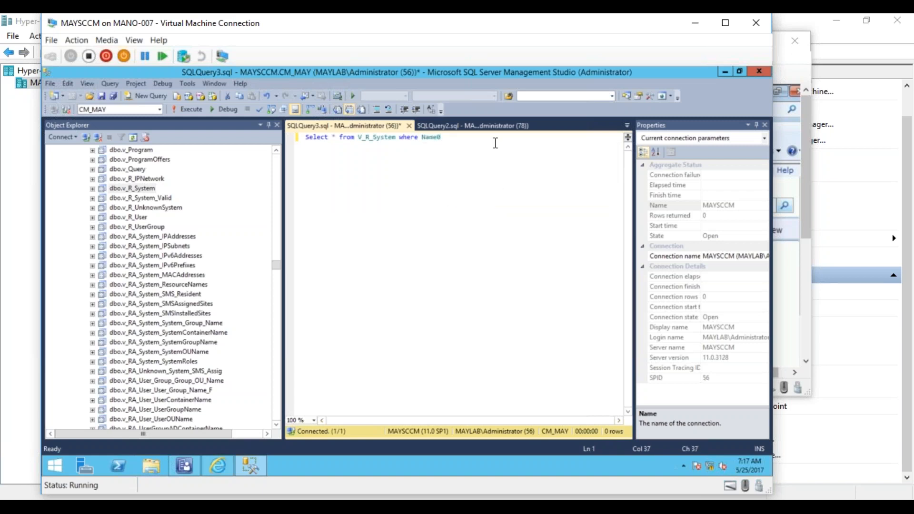
- Complete the where clause so Name0 equals 'MAYTEST01' and execute the query
{"action": "type", "text": "='MAYTEST01"}
{"action": "type", "text": "'"}
{"action": "mouse_move", "coordinate": [379, 142]}
{"action": "left_click", "coordinate": [188, 110]}
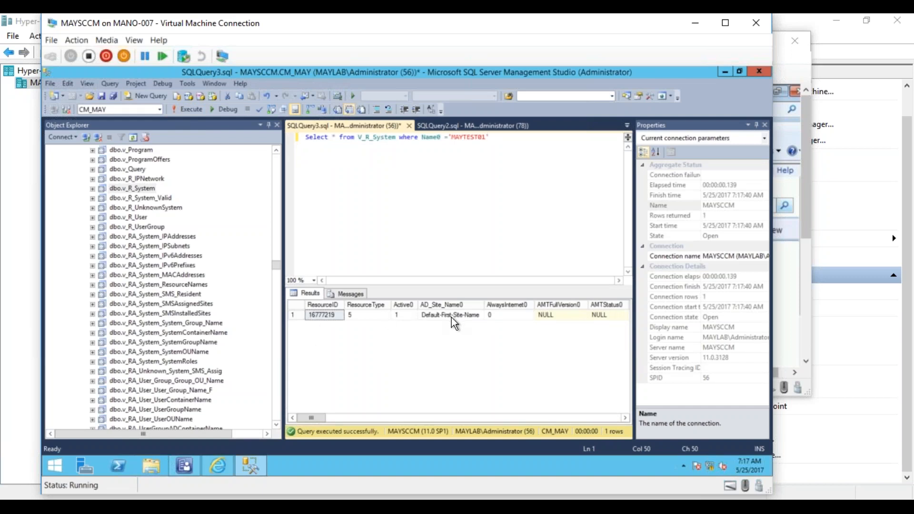
- Replace the asterisk in the select list with Name0 and a partial second column, UserNam
{"action": "left_click", "coordinate": [338, 141]}
{"action": "key", "text": "BackSpace"}
{"action": "type", "text": "Name"}
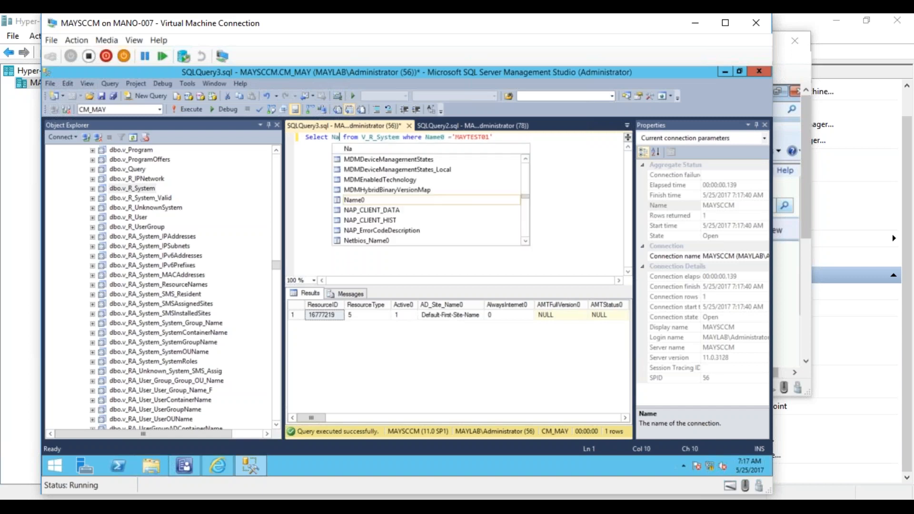
{"action": "type", "text": "0, "}
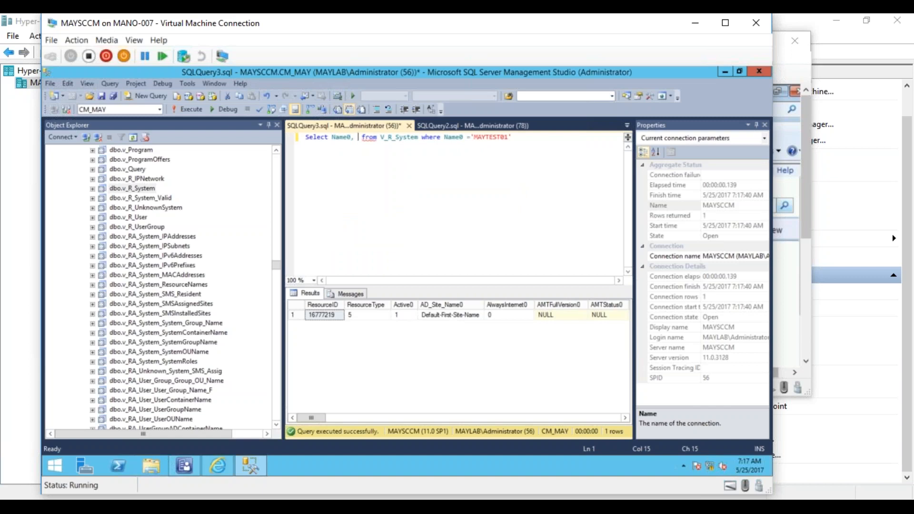
{"action": "type", "text": "User"}
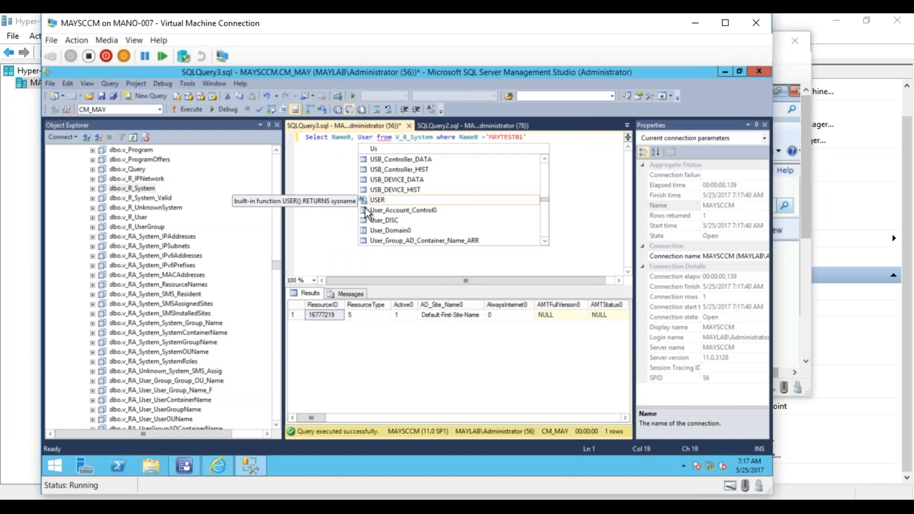
{"action": "left_click", "coordinate": [545, 241]}
{"action": "left_click", "coordinate": [544, 241]}
{"action": "left_click", "coordinate": [544, 240]}
{"action": "left_click", "coordinate": [545, 241]}
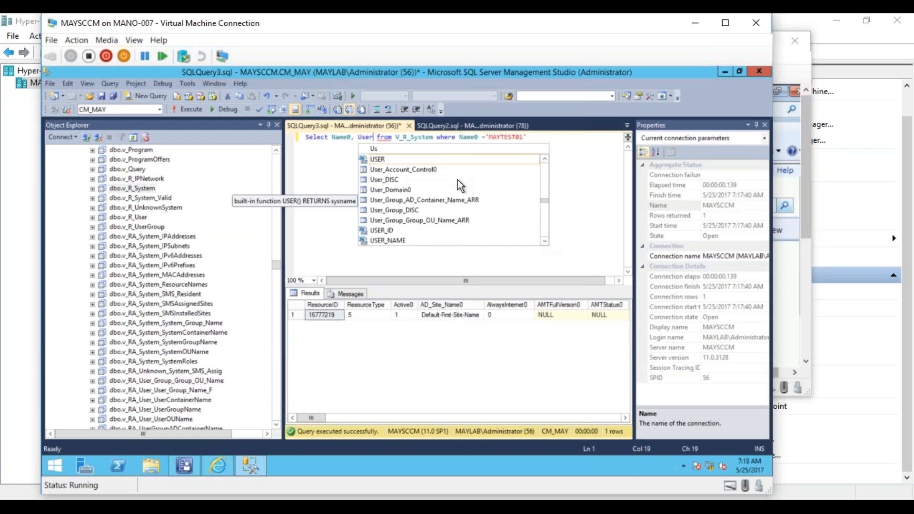
{"action": "left_click", "coordinate": [373, 139]}
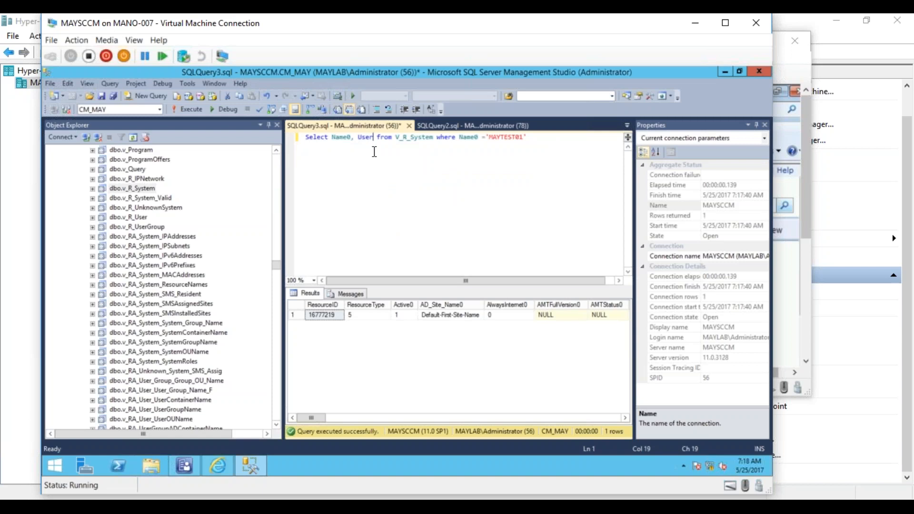
{"action": "type", "text": "Nam"}
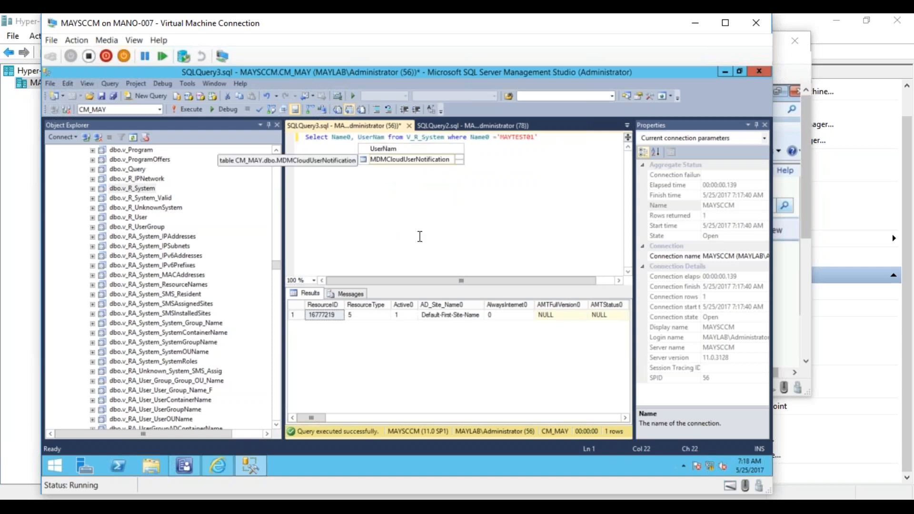
- Check the user name column's exact name in the results and correct the second selected column to User_Name0
{"action": "left_click", "coordinate": [398, 418]}
{"action": "left_click", "coordinate": [398, 415]}
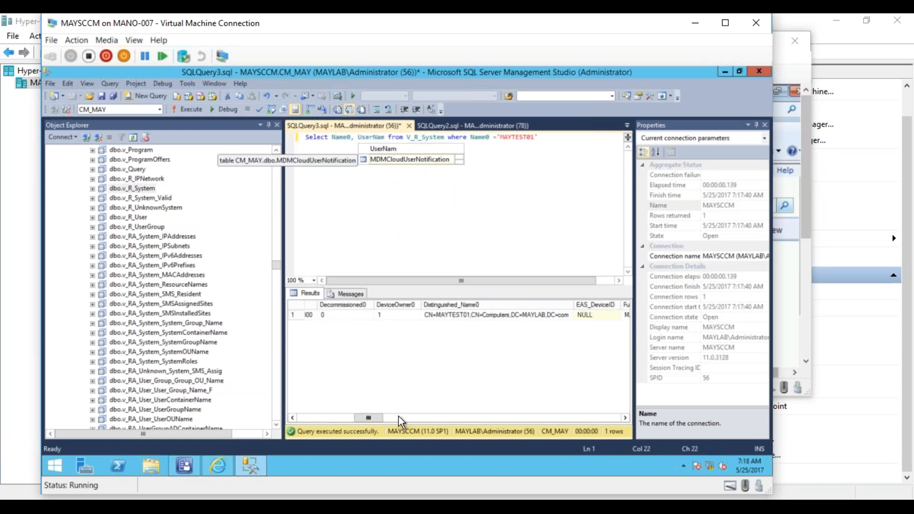
{"action": "left_click_drag", "start_coordinate": [389, 416], "coordinate": [478, 419]}
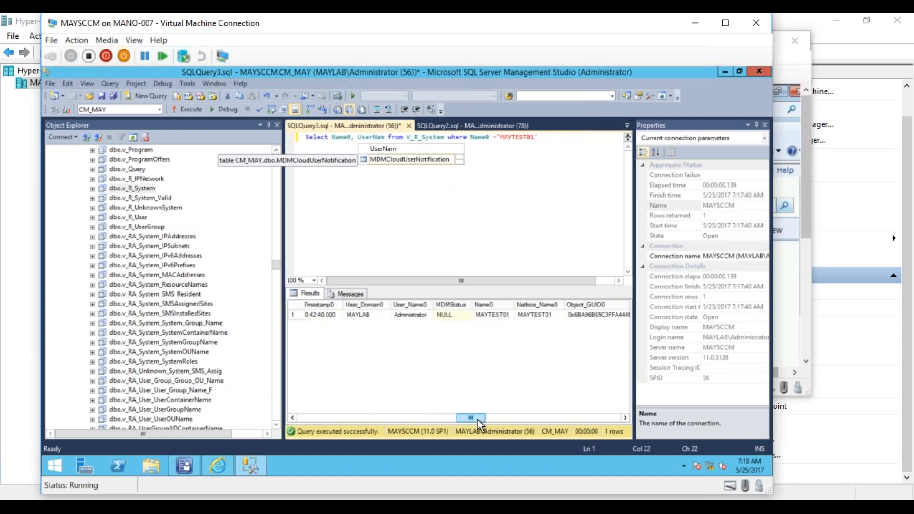
{"action": "left_click_drag", "start_coordinate": [392, 180], "coordinate": [373, 142]}
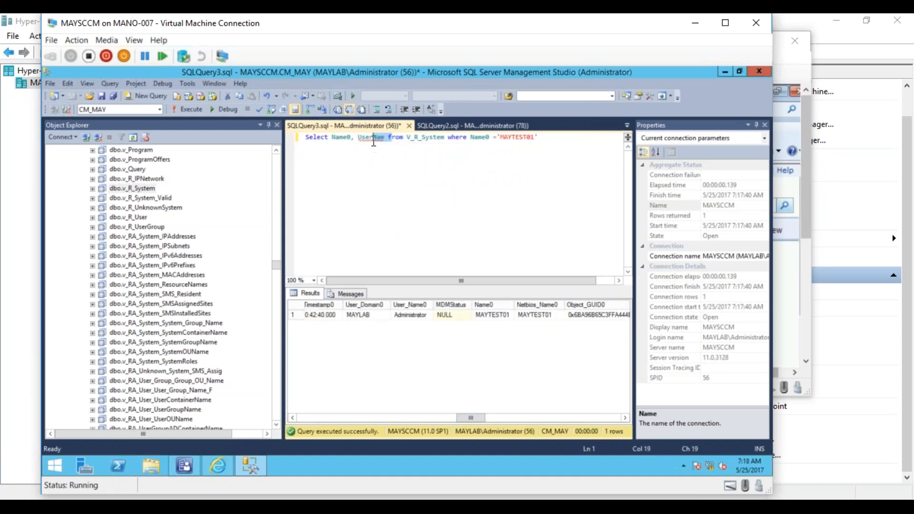
{"action": "left_click", "coordinate": [373, 140]}
{"action": "type", "text": "_"}
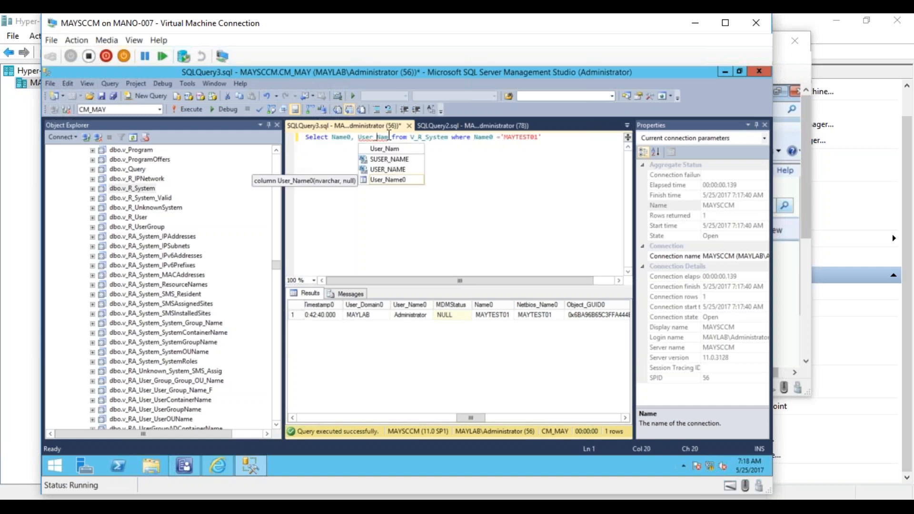
{"action": "left_click", "coordinate": [388, 135]}
{"action": "type", "text": "e0"}
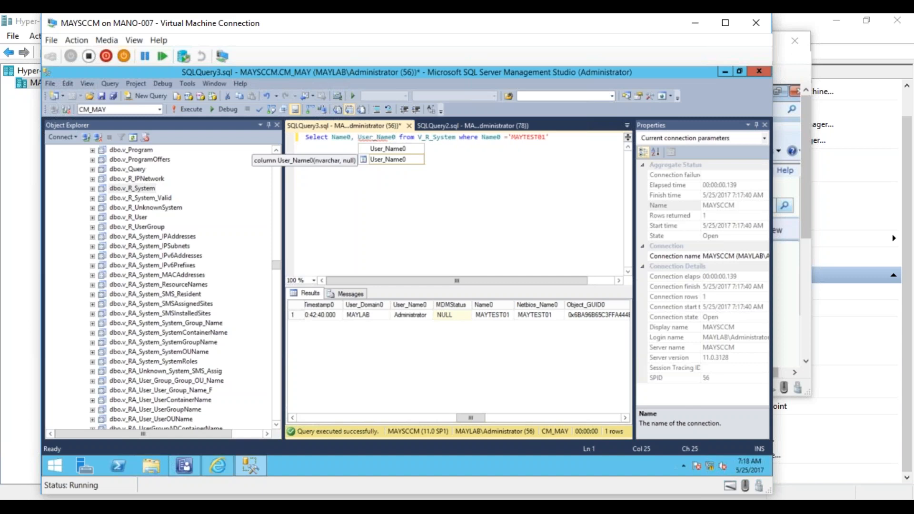
{"action": "type", "text": ", User"}
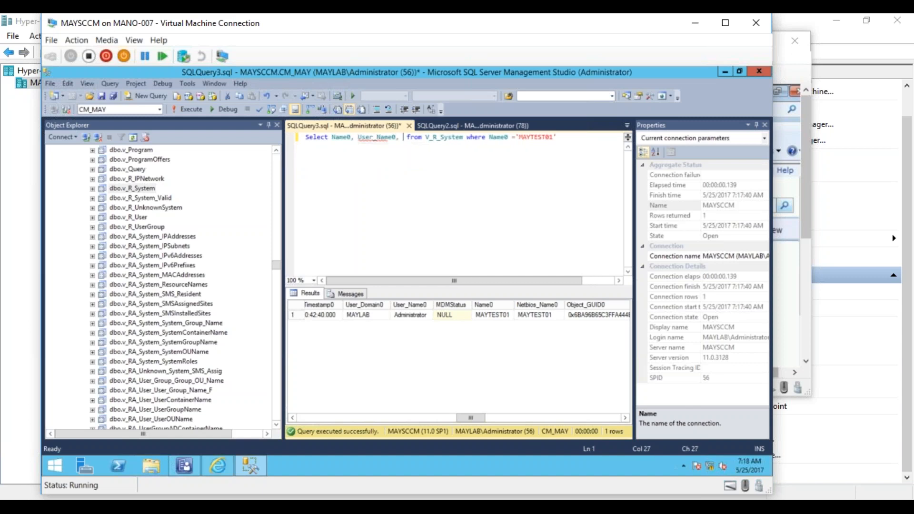
{"action": "type", "text": "_Dom"}
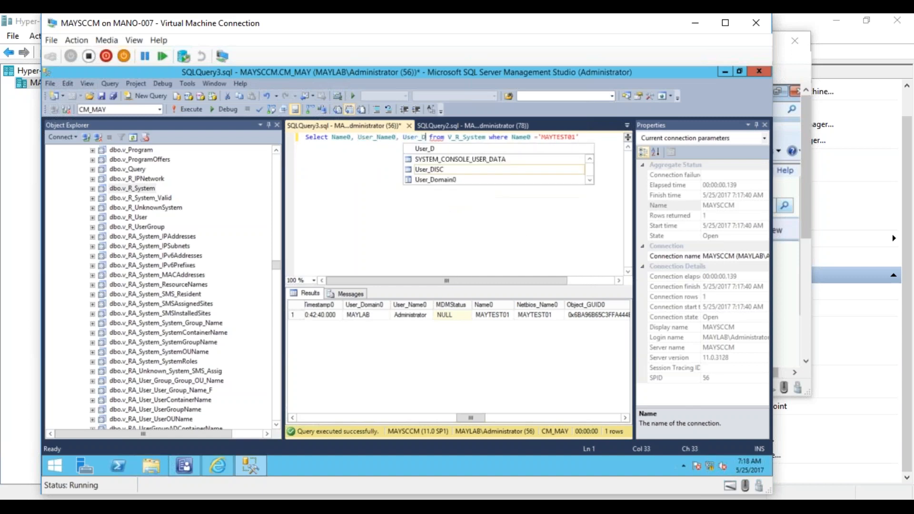
{"action": "type", "text": "aon"}
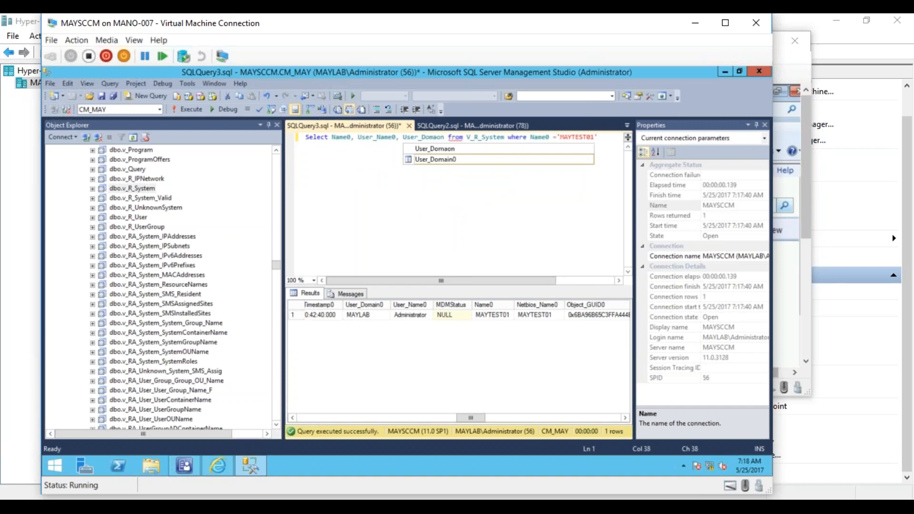
- Add User_Domain0 as the third column in the query's select list
{"action": "double_click", "coordinate": [432, 159]}
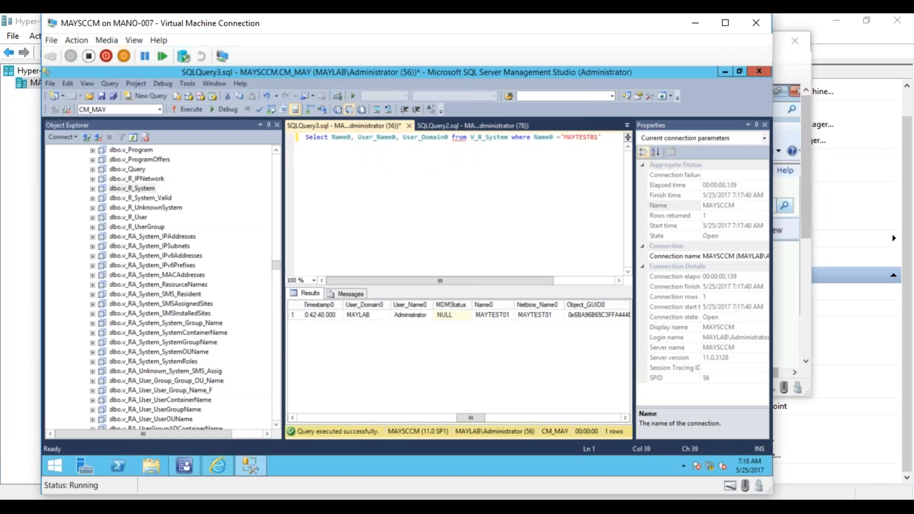
- Add Last_Logon_Timestamp0 to the select list and execute the query
{"action": "type", "text": ","}
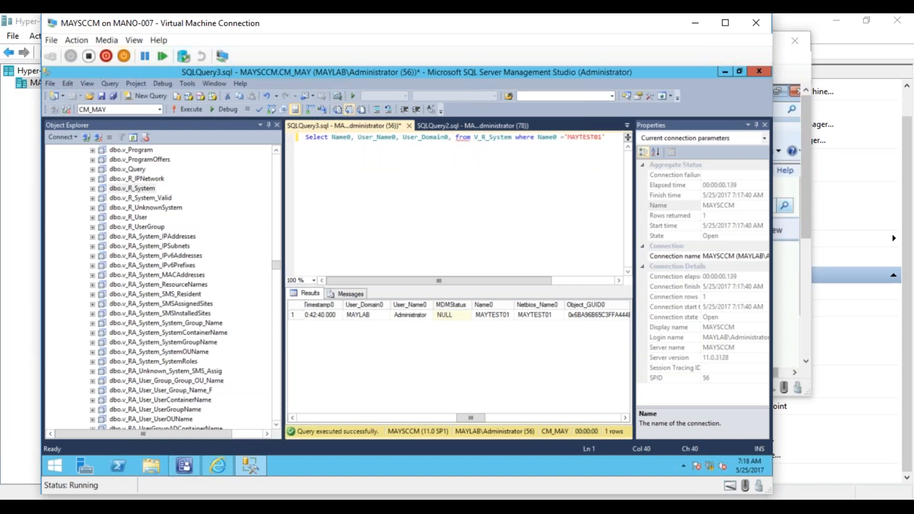
{"action": "type", "text": "L"}
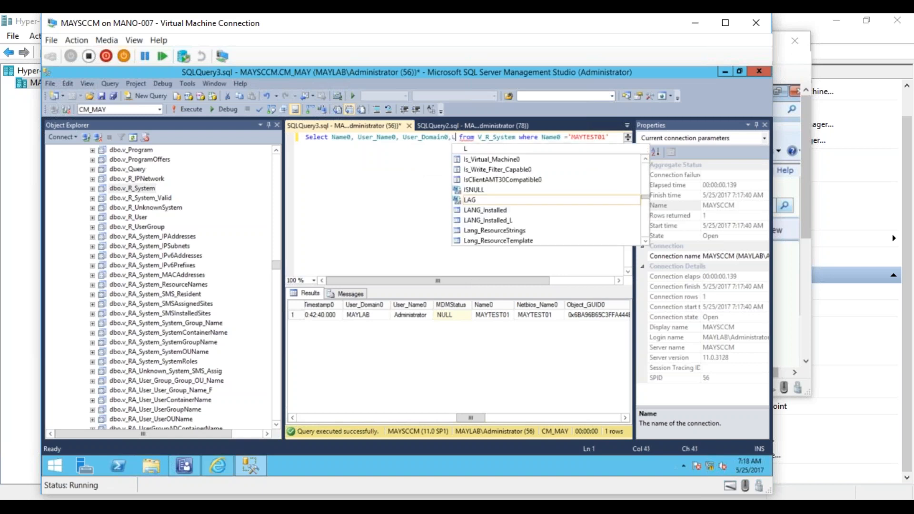
{"action": "type", "text": "as"}
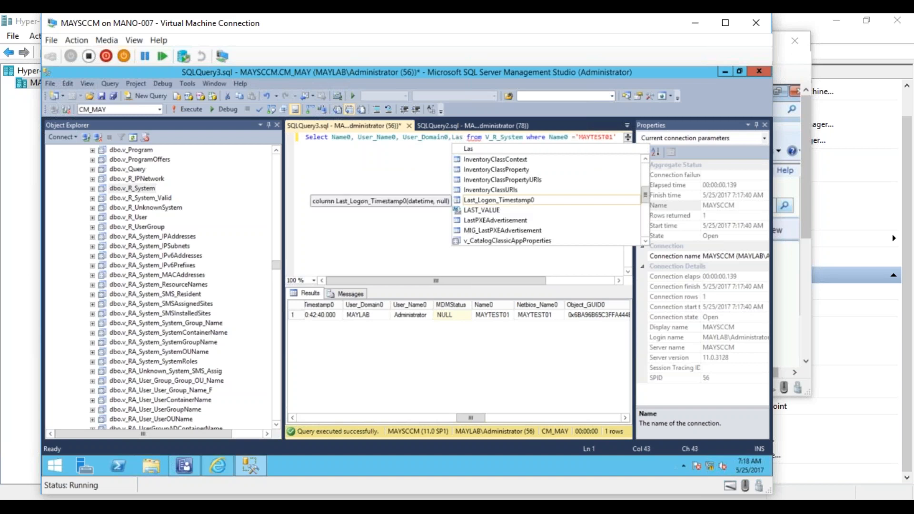
{"action": "double_click", "coordinate": [480, 199]}
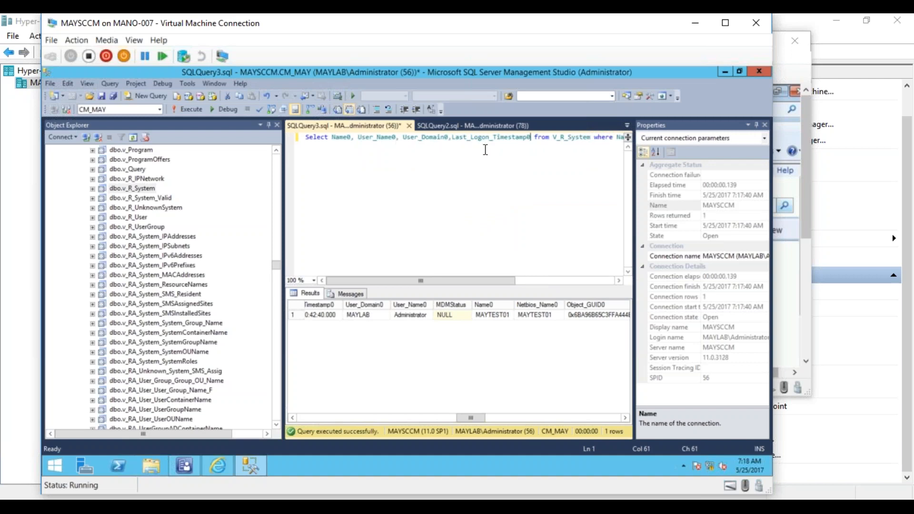
{"action": "left_click", "coordinate": [193, 107]}
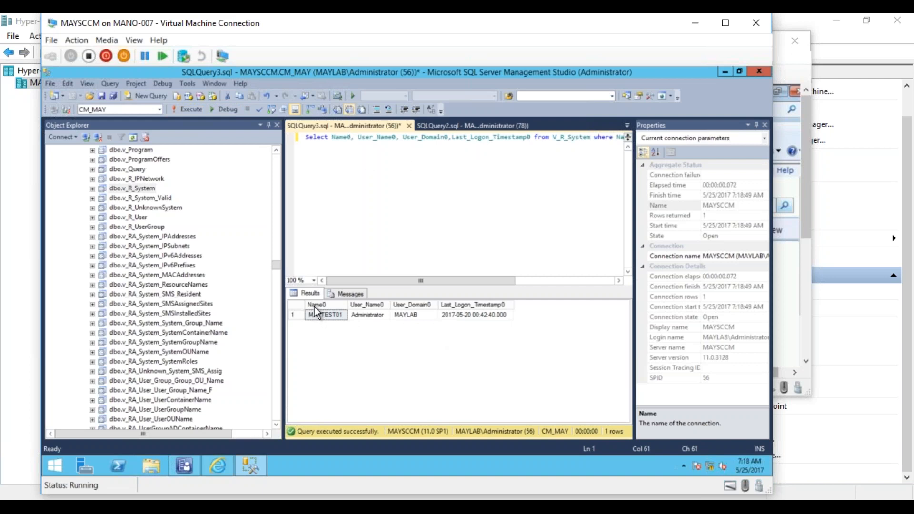
- Alias Name0 as ComputerName and User_Name0 as UserName in the select list
{"action": "left_click", "coordinate": [352, 139]}
{"action": "type", "text": "as ComputerName"}
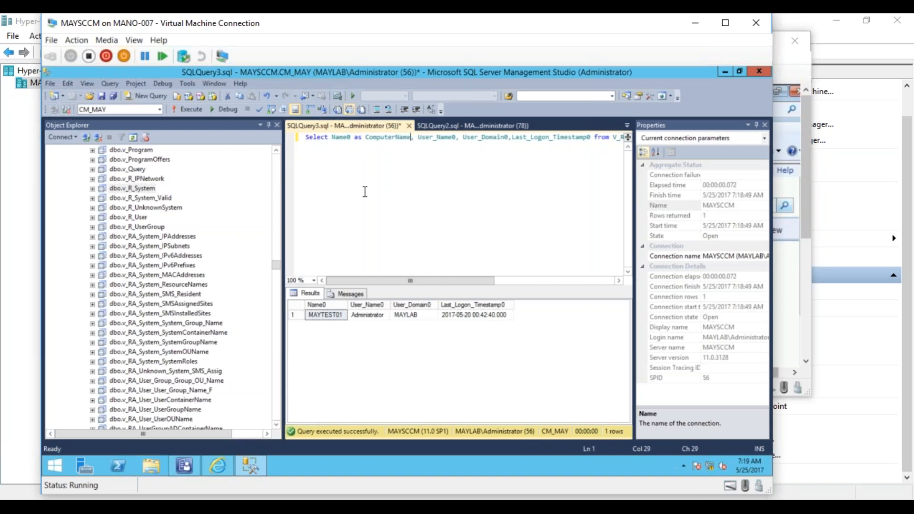
{"action": "left_click", "coordinate": [457, 137]}
{"action": "type", "text": "as User"}
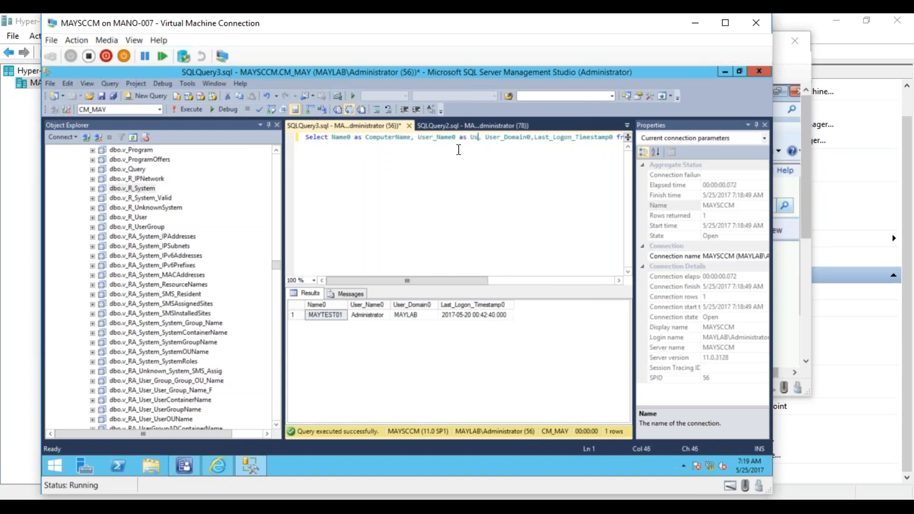
{"action": "type", "text": " Name"}
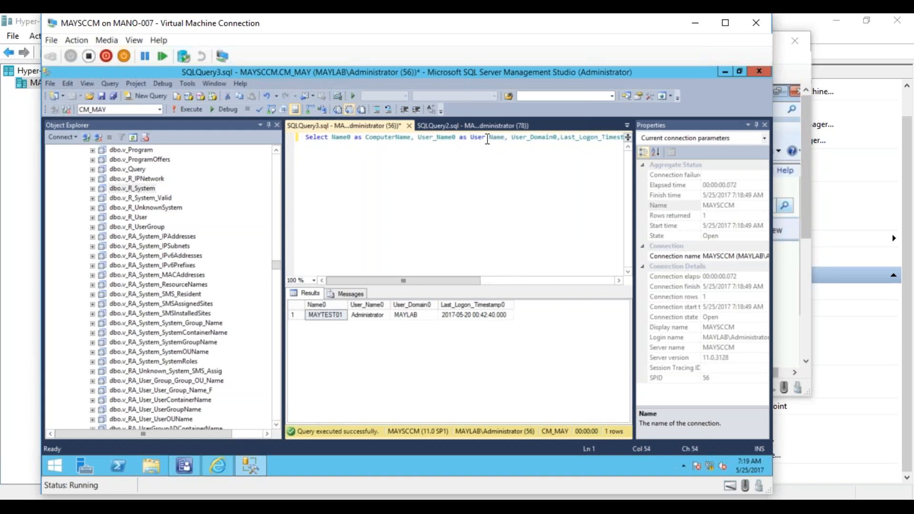
{"action": "left_click", "coordinate": [491, 137]}
{"action": "key", "text": "BackSpace"}
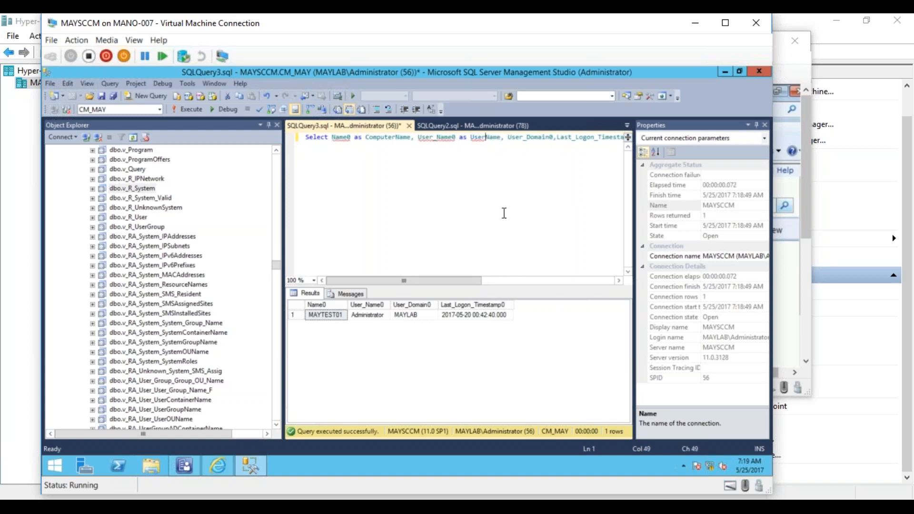
- Alias User_Domain0 as Domain in the select list
{"action": "left_click", "coordinate": [554, 137]}
{"action": "type", "text": "as Domai"}
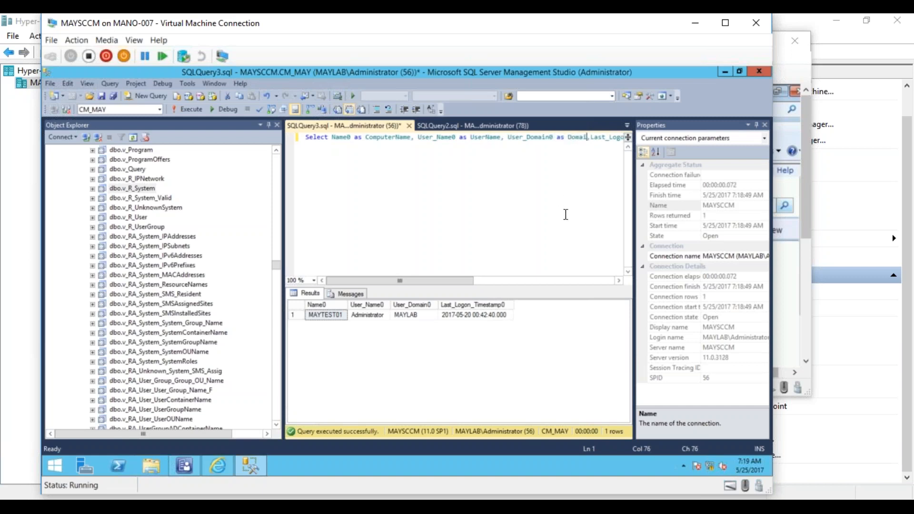
{"action": "type", "text": "n"}
- Alias Last_Logon_Timestamp0 as LastlogonTime and execute the query
{"action": "left_click", "coordinate": [618, 281]}
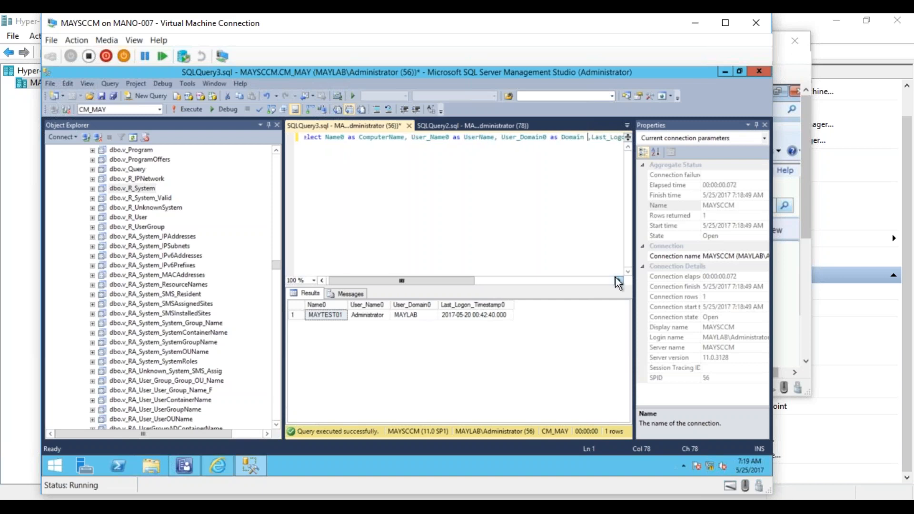
{"action": "left_click", "coordinate": [618, 280]}
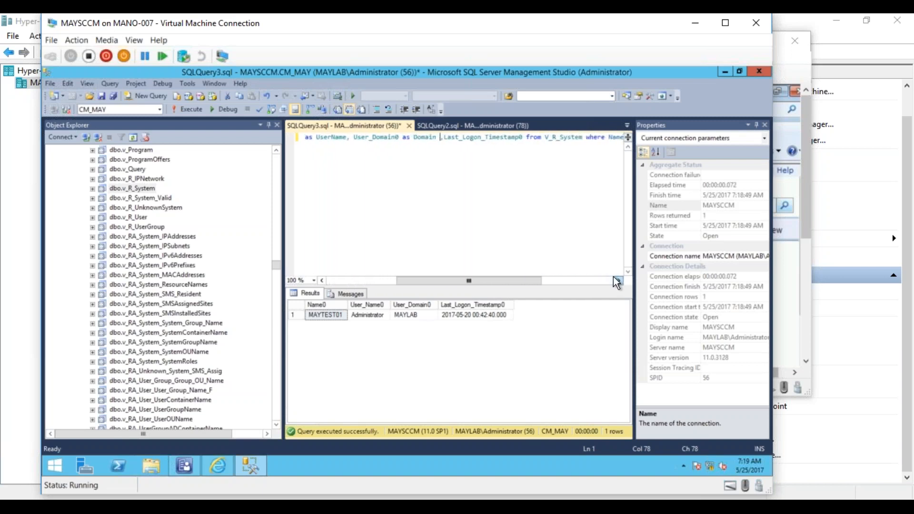
{"action": "left_click", "coordinate": [524, 137]}
{"action": "type", "text": "as Lastlogo"}
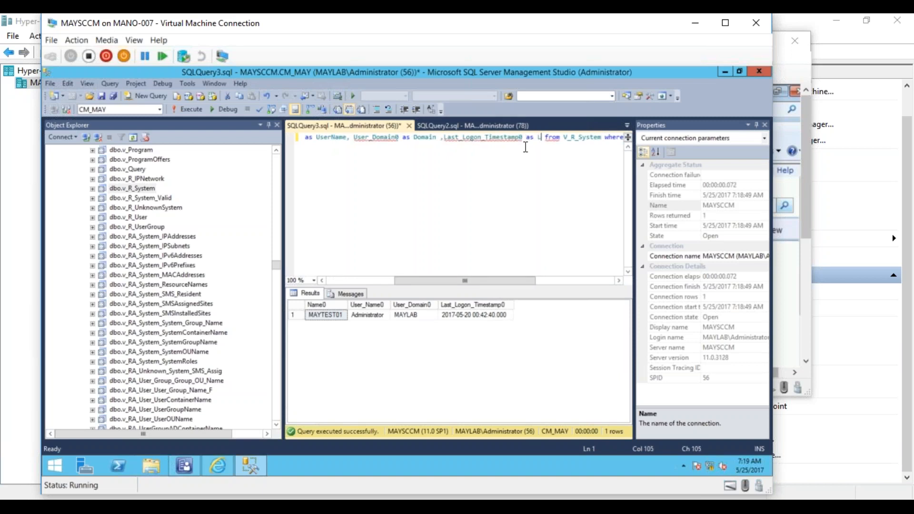
{"action": "type", "text": "nTi"}
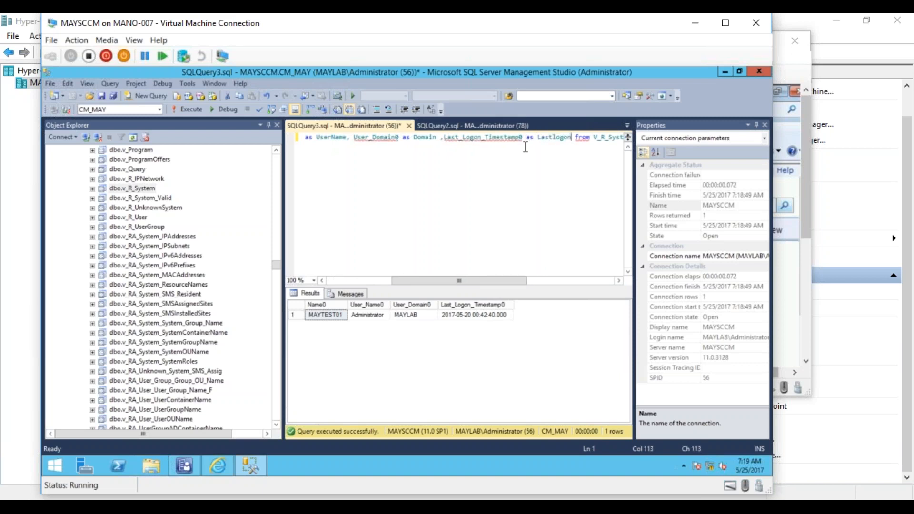
{"action": "type", "text": "me"}
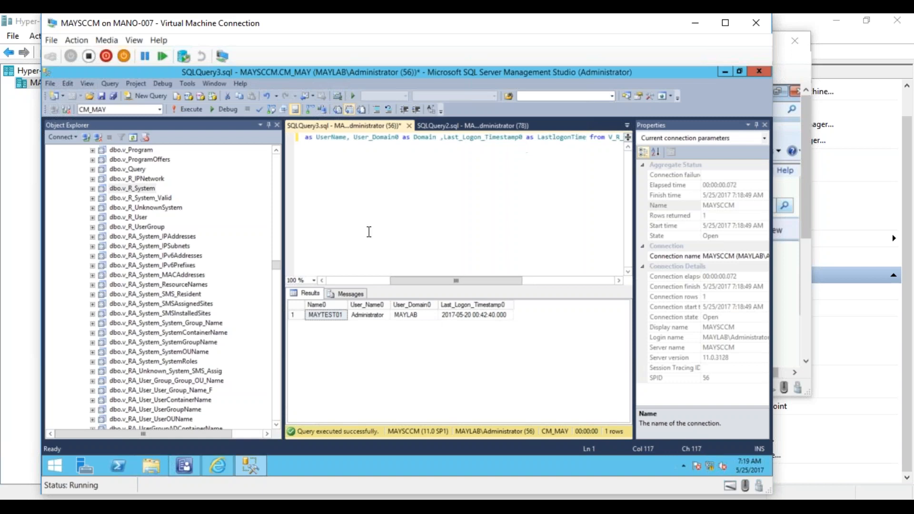
{"action": "left_click", "coordinate": [187, 109]}
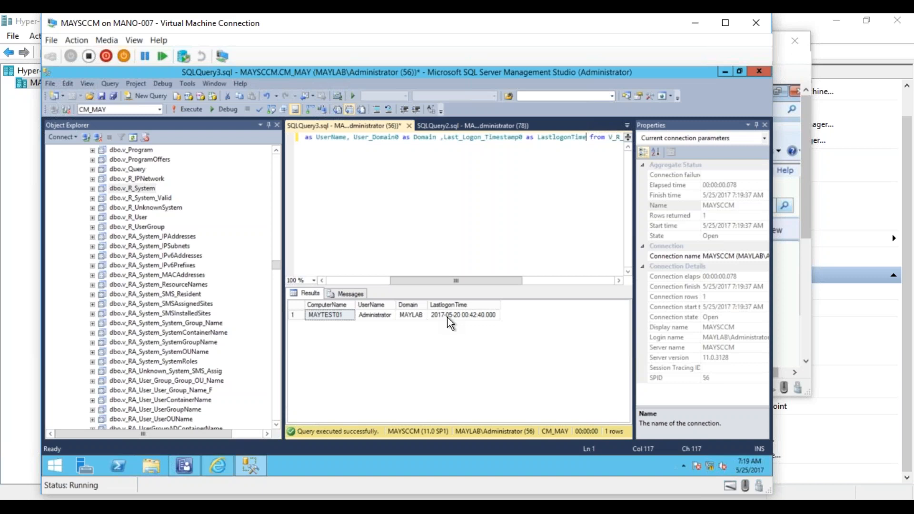
- Switch to Report Manager in Internet Explorer and create a folder named My Reports in ConfigMgr_MAY
{"action": "right_click", "coordinate": [222, 464]}
{"action": "left_click", "coordinate": [221, 463]}
{"action": "left_click", "coordinate": [221, 462]}
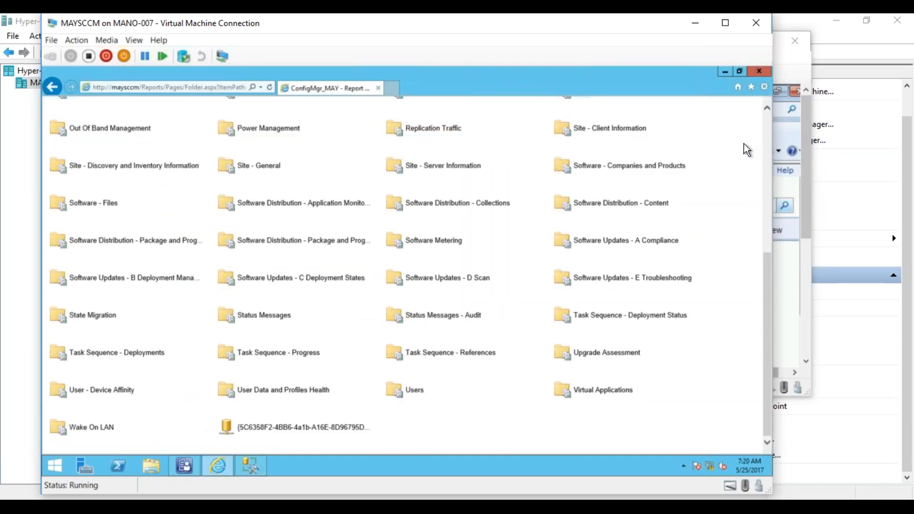
{"action": "left_click", "coordinate": [766, 136]}
{"action": "left_click", "coordinate": [85, 149]}
{"action": "left_click_drag", "start_coordinate": [135, 183], "coordinate": [51, 177]}
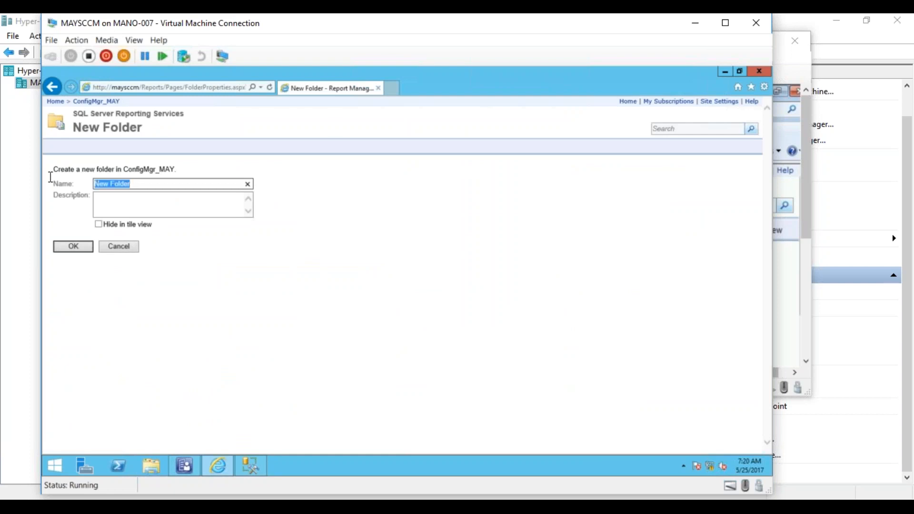
{"action": "type", "text": "My Reports"}
{"action": "left_click", "coordinate": [76, 247]}
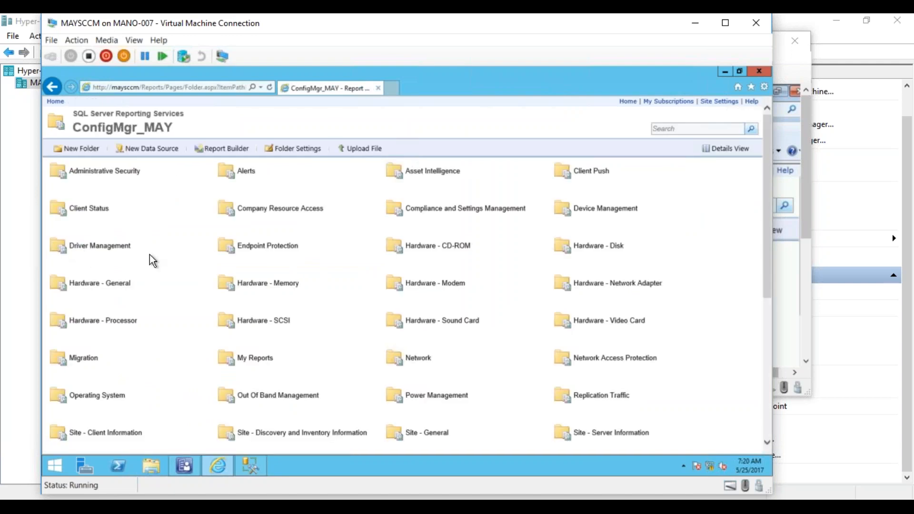
- Open the new My Reports folder in ConfigMgr_MAY
{"action": "left_click", "coordinate": [766, 384]}
{"action": "left_click_drag", "start_coordinate": [766, 378], "coordinate": [741, 233]}
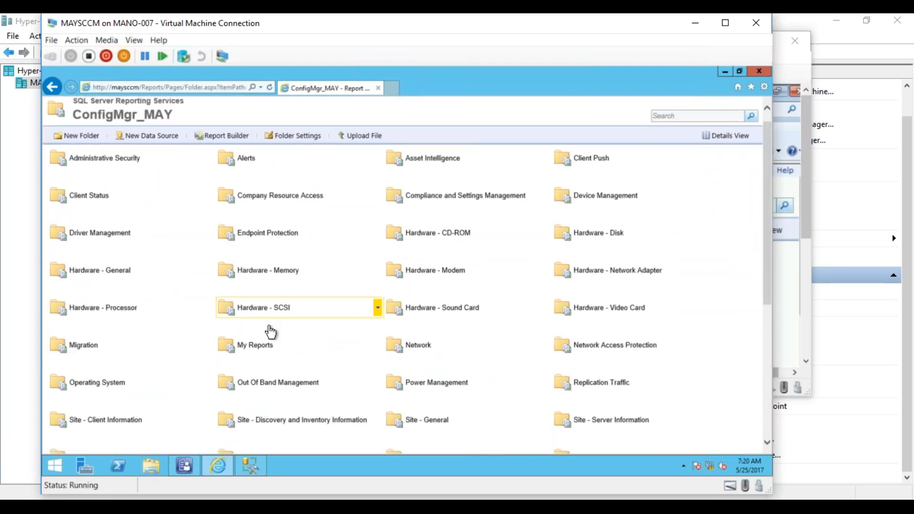
{"action": "left_click", "coordinate": [256, 348]}
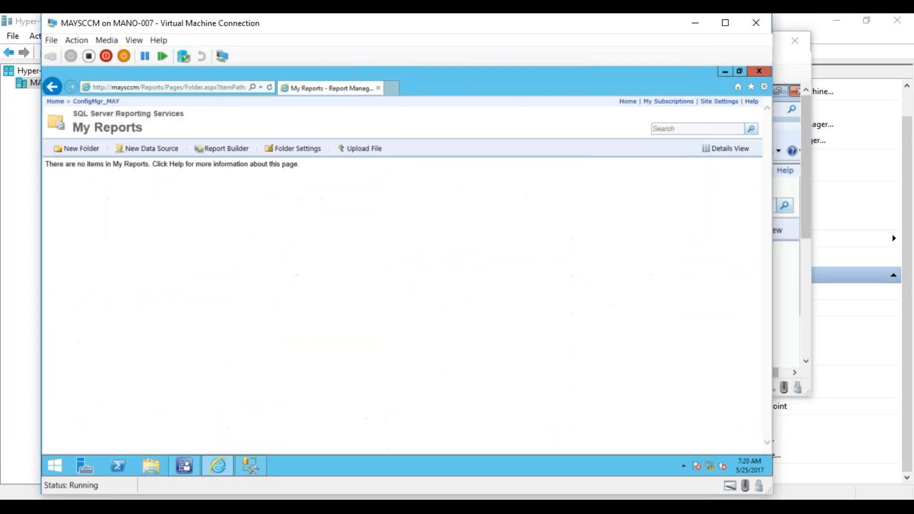
- Launch Report Builder from the My Reports folder, allowing it to run, and start the Table or Matrix Wizard
{"action": "right_click", "coordinate": [215, 226]}
{"action": "left_click", "coordinate": [336, 281]}
{"action": "left_click", "coordinate": [233, 155]}
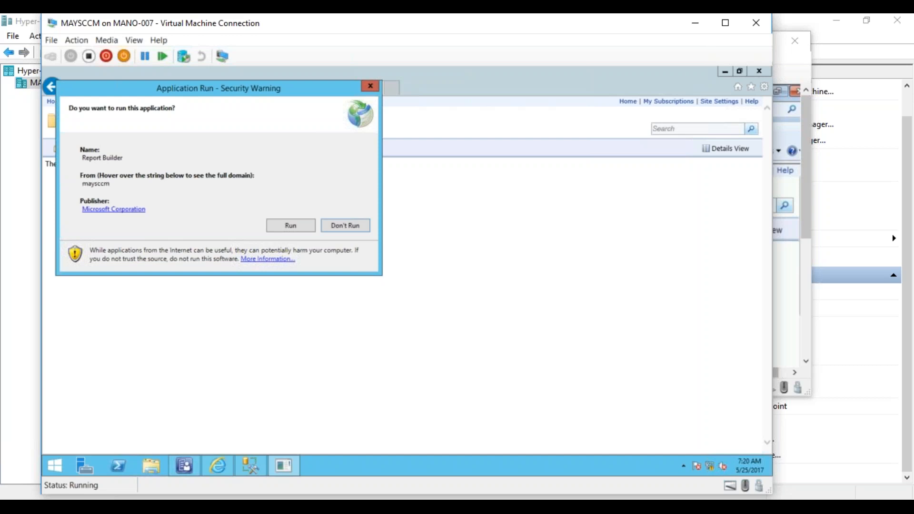
{"action": "left_click", "coordinate": [282, 229]}
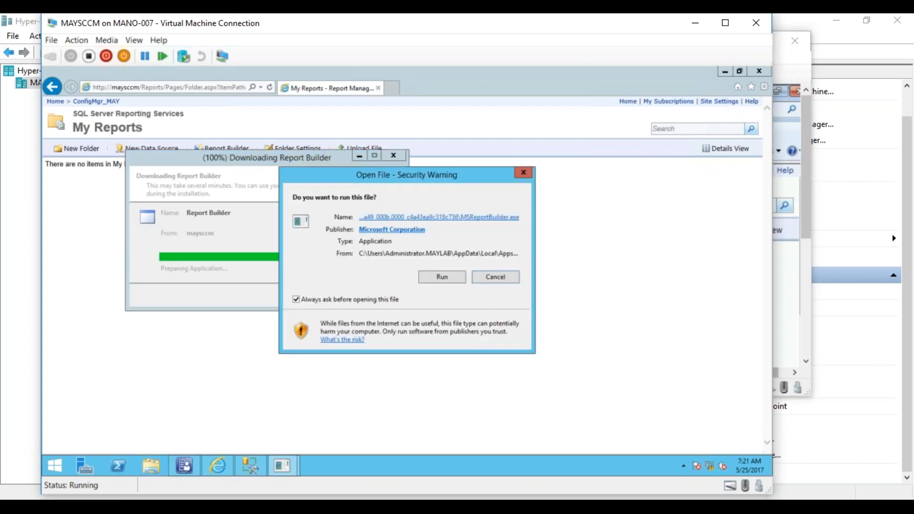
{"action": "left_click", "coordinate": [430, 278]}
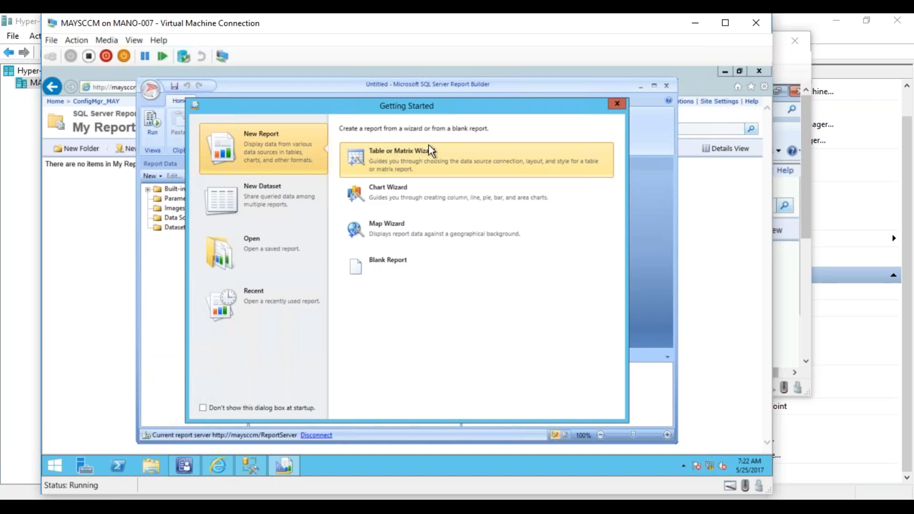
{"action": "left_click", "coordinate": [413, 153]}
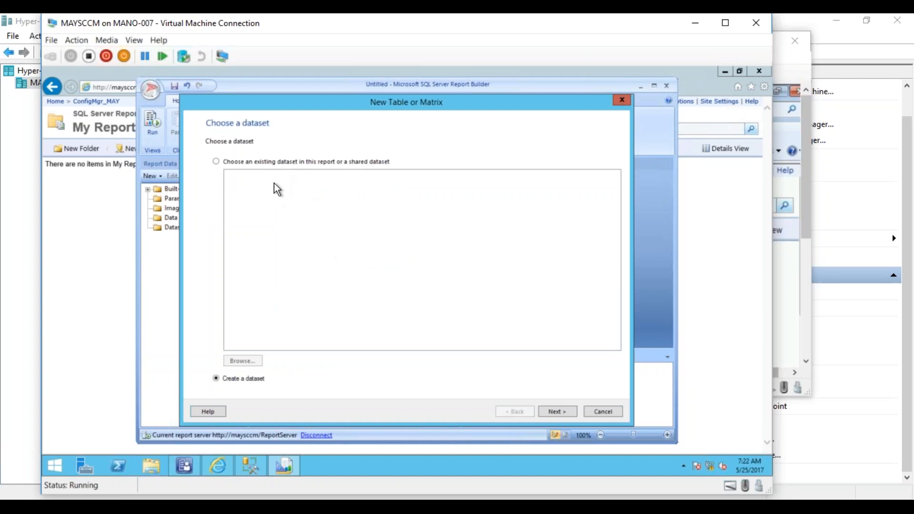
{"action": "left_click", "coordinate": [216, 162]}
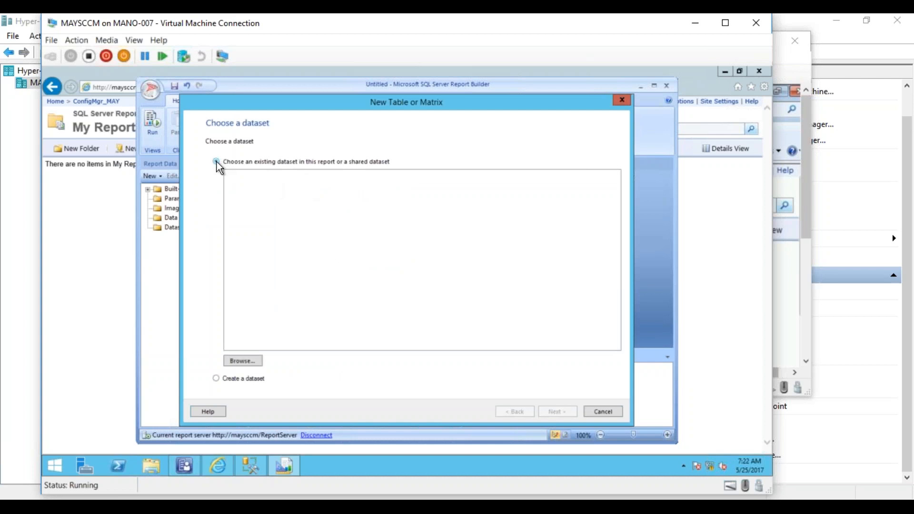
{"action": "left_click", "coordinate": [243, 361]}
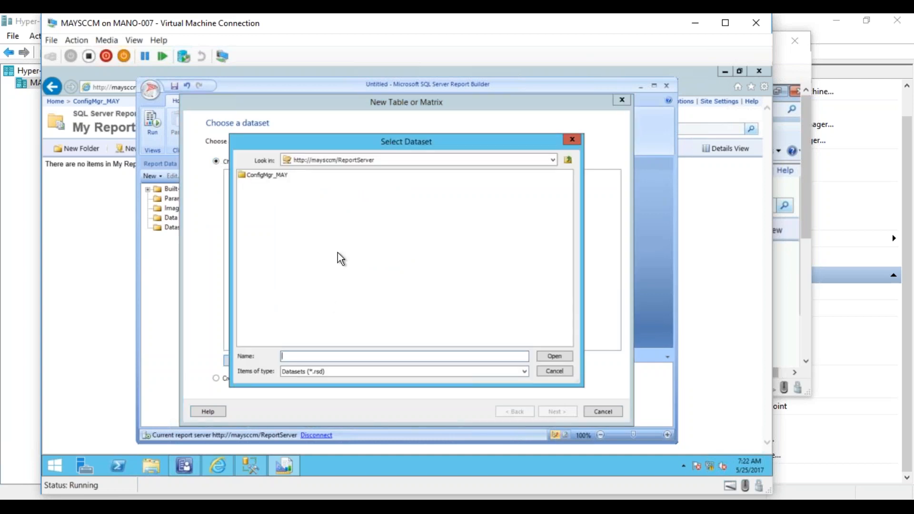
{"action": "left_click", "coordinate": [551, 374]}
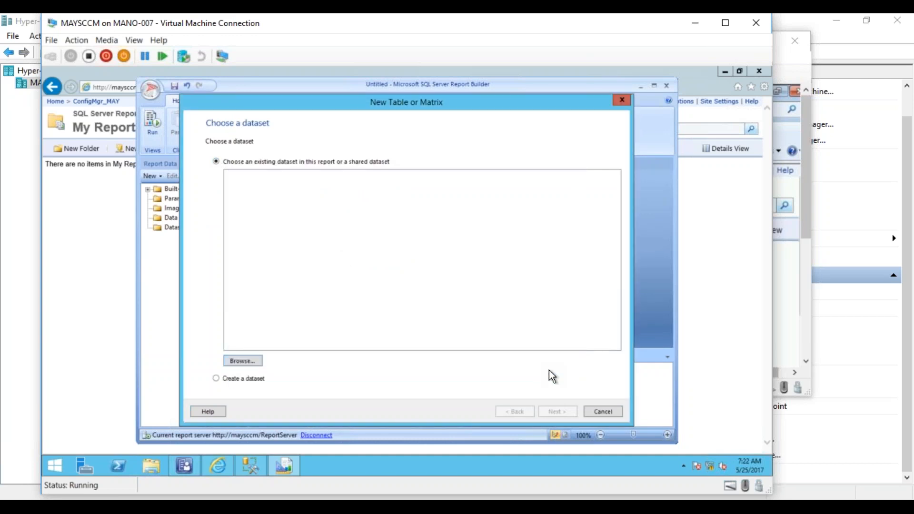
- Choose to create a dataset and connect it to the data source beginning with 5C6358F2 in the ConfigMgr_MAY folder
{"action": "left_click", "coordinate": [236, 380]}
{"action": "left_click", "coordinate": [561, 412]}
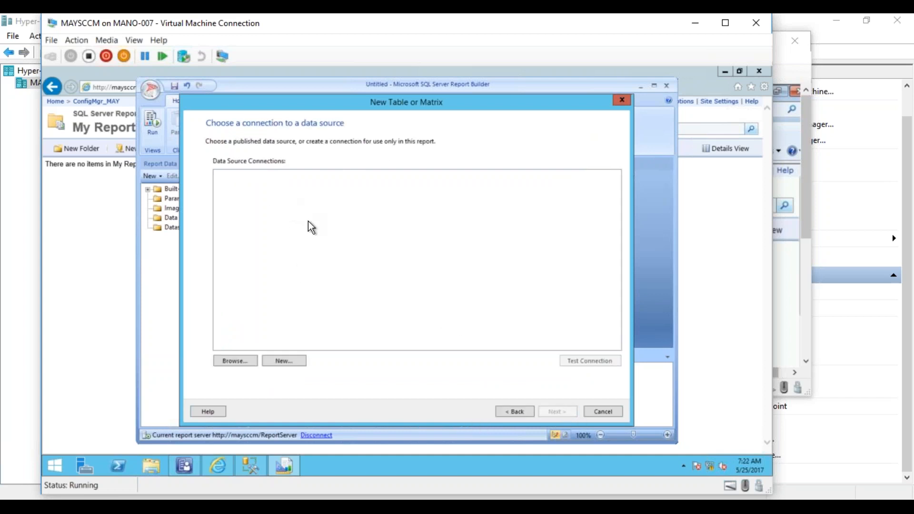
{"action": "left_click", "coordinate": [237, 361]}
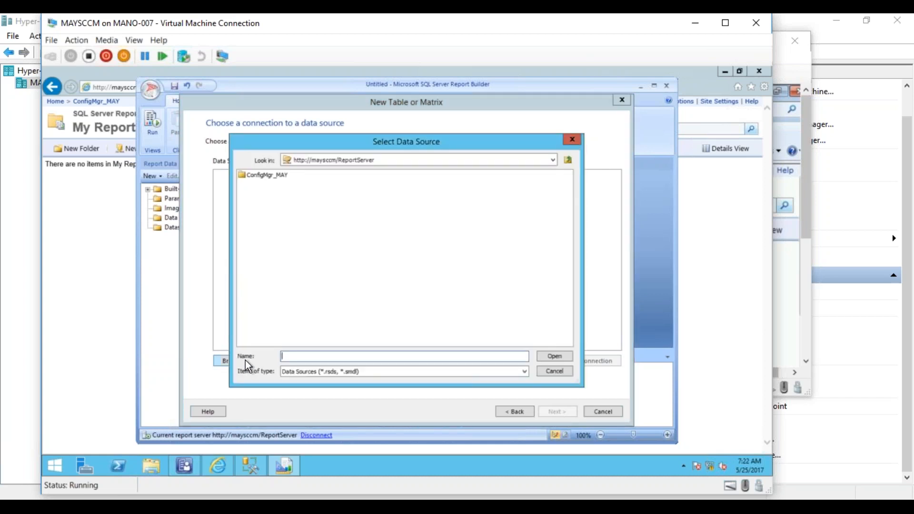
{"action": "double_click", "coordinate": [267, 176]}
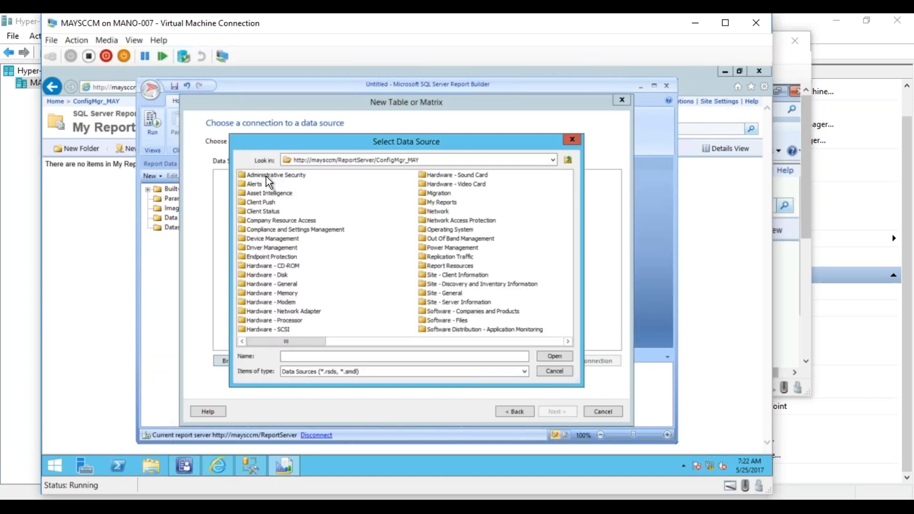
{"action": "left_click", "coordinate": [558, 341]}
{"action": "left_click", "coordinate": [557, 342]}
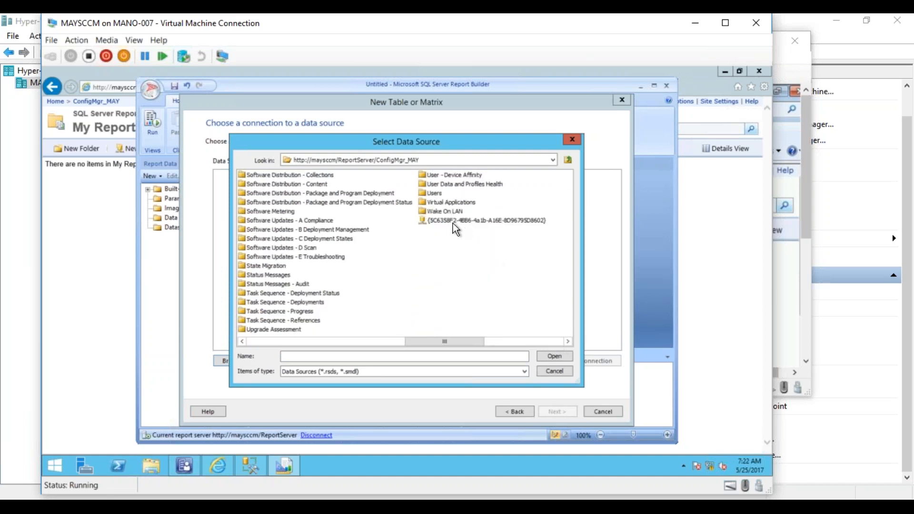
{"action": "left_click", "coordinate": [438, 221]}
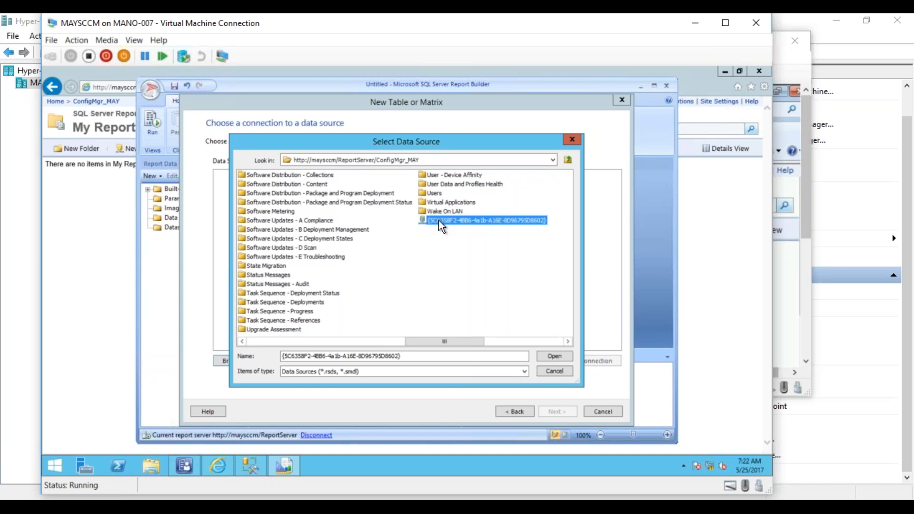
{"action": "double_click", "coordinate": [438, 221]}
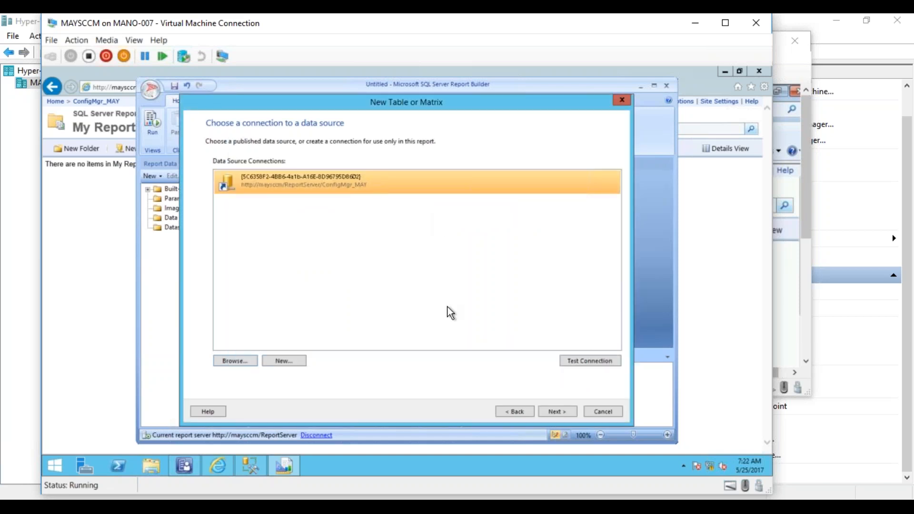
- Test the data source connection and enter the account password in the credentials to reach the query design
{"action": "left_click", "coordinate": [581, 361]}
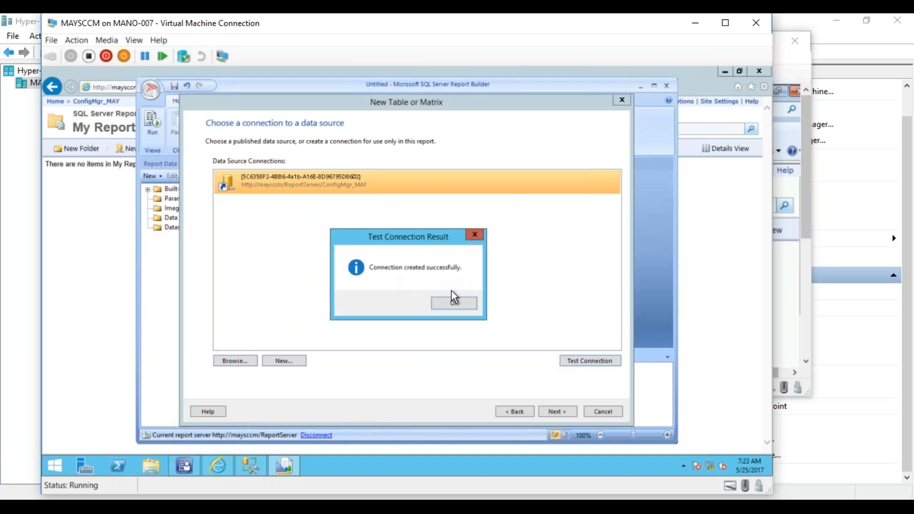
{"action": "left_click", "coordinate": [452, 305]}
{"action": "left_click", "coordinate": [556, 411]}
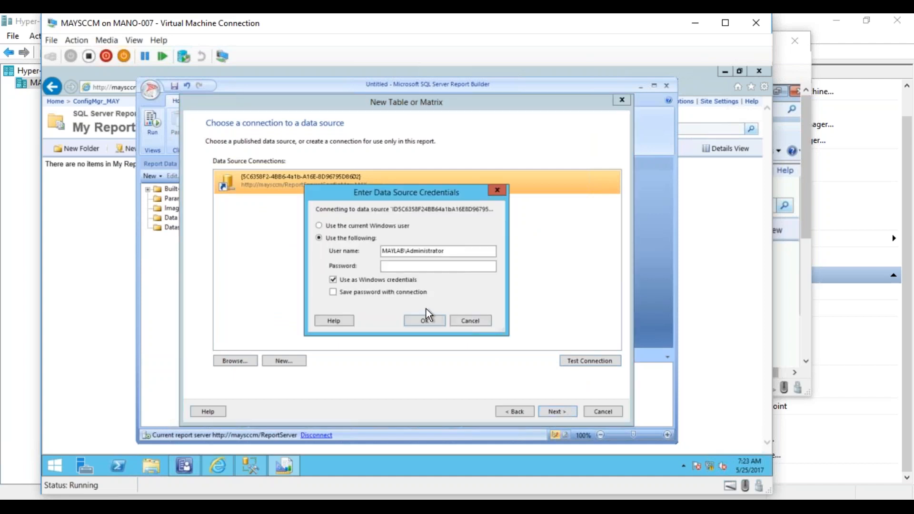
{"action": "left_click", "coordinate": [397, 266]}
{"action": "type", "text": "*******"}
{"action": "key", "text": "Return"}
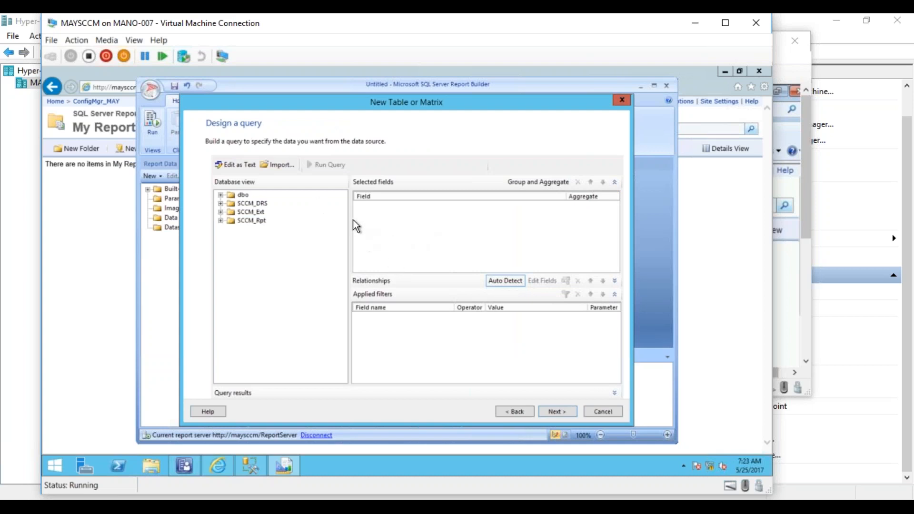
- Copy the V_R_System query from SQL Server Management Studio into Report Builder as a text query and run it
{"action": "left_click", "coordinate": [234, 167]}
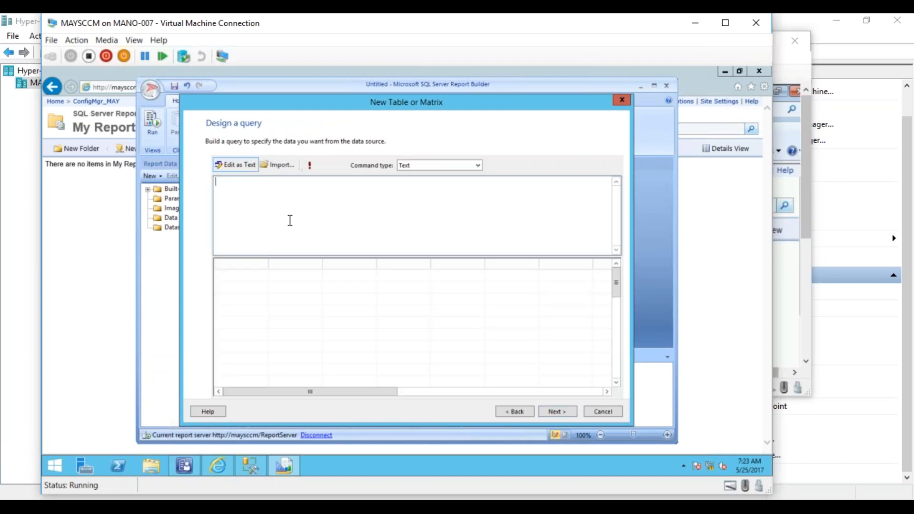
{"action": "left_click", "coordinate": [253, 467]}
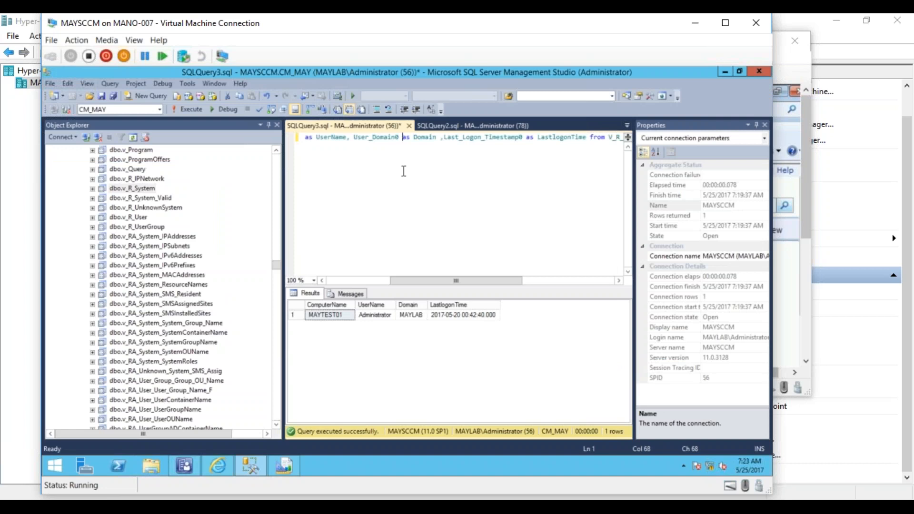
{"action": "key", "text": "ctrl+a"}
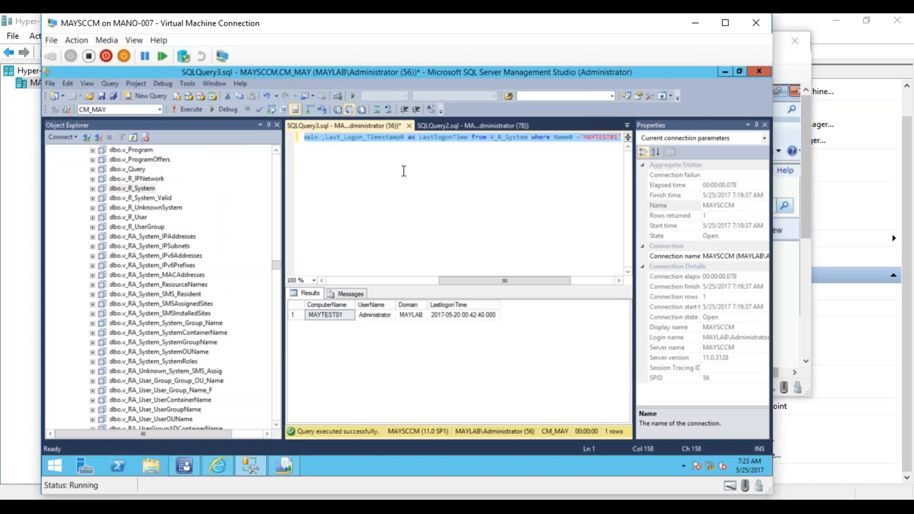
{"action": "left_click", "coordinate": [288, 462]}
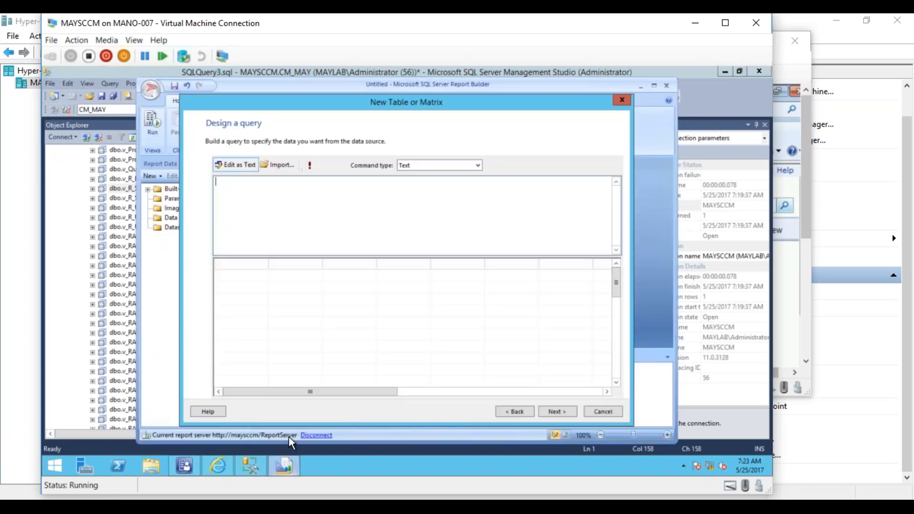
{"action": "type", "text": "Select Name0 as ComputerName, User_Name0 as UserName, User_Domain0 as Domain ,Last_Logon_Timestamp0 as LastlogonTime from V_R_System where Name0 ='MAYTEST01'"}
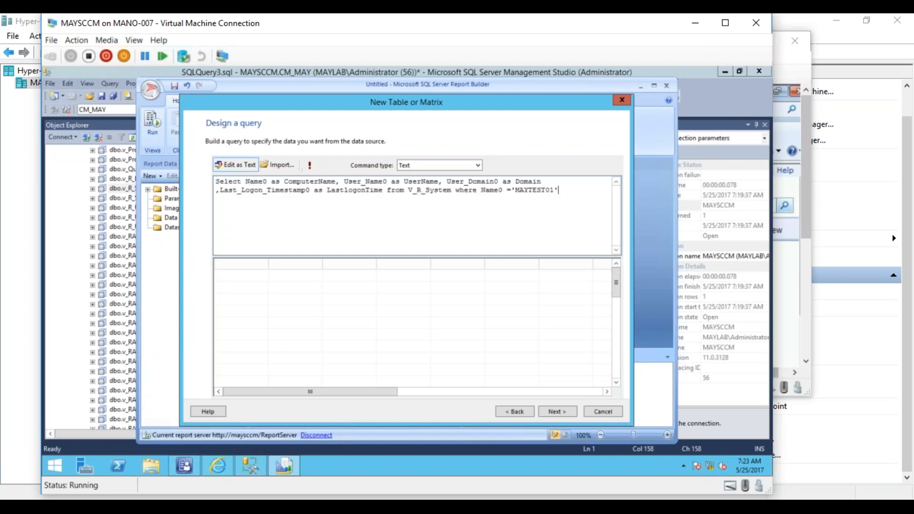
{"action": "left_click", "coordinate": [312, 167]}
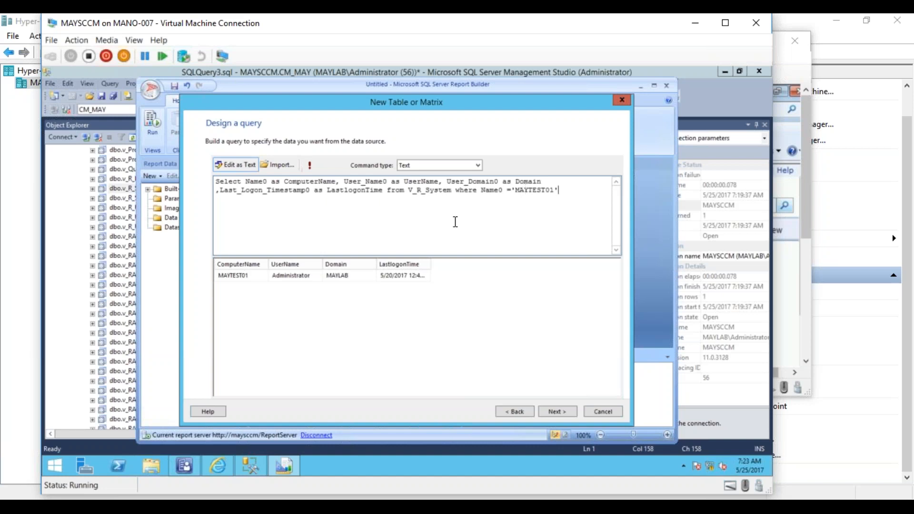
- Remove the where Name0 ='MAYTEST01' condition from the query and proceed to arranging the fields
{"action": "left_click_drag", "start_coordinate": [457, 190], "coordinate": [571, 188]}
{"action": "key", "text": "BackSpace"}
{"action": "key", "text": "BackSpace"}
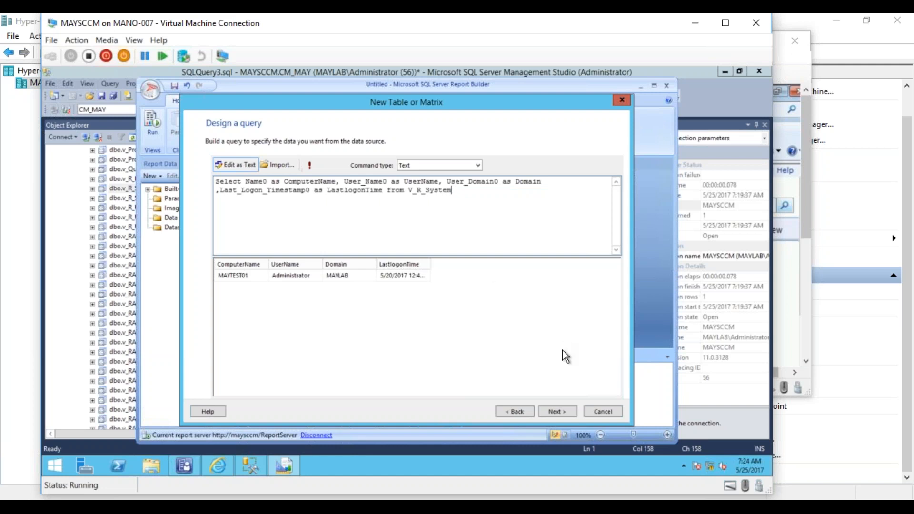
{"action": "left_click", "coordinate": [556, 411]}
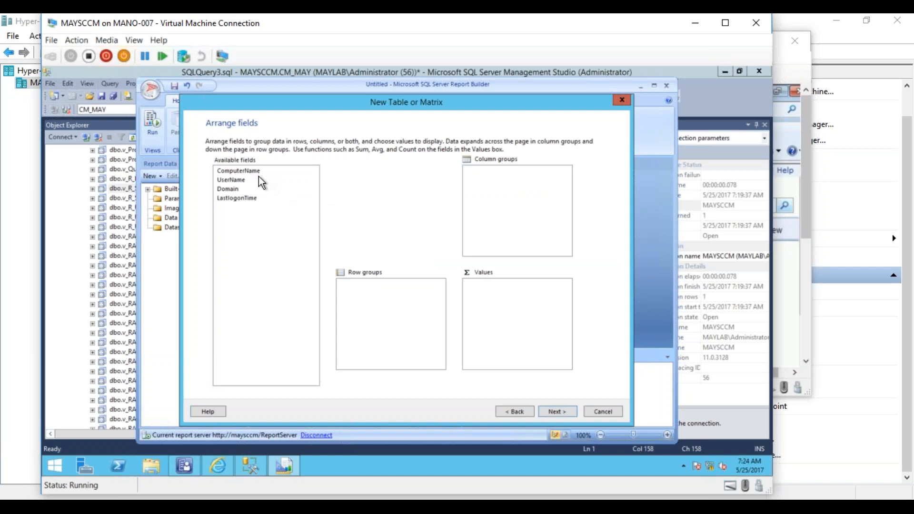
- Add the fields to Values in the order ComputerName, Domain, UserName, LastlogonTime and proceed to the layout
{"action": "left_click_drag", "start_coordinate": [257, 172], "coordinate": [304, 204]}
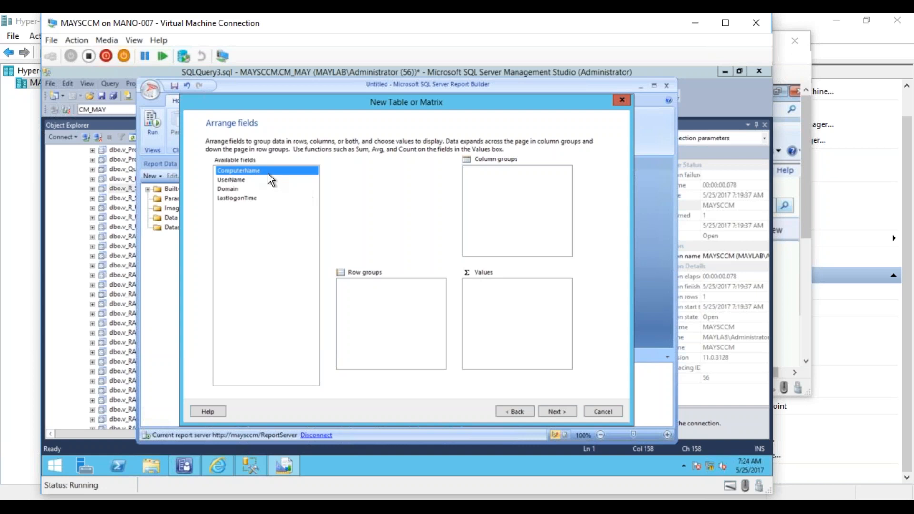
{"action": "left_click_drag", "start_coordinate": [268, 173], "coordinate": [341, 217]}
{"action": "left_click_drag", "start_coordinate": [285, 176], "coordinate": [500, 307]}
{"action": "left_click_drag", "start_coordinate": [238, 182], "coordinate": [511, 324]}
{"action": "left_click_drag", "start_coordinate": [233, 187], "coordinate": [481, 309]}
{"action": "left_click_drag", "start_coordinate": [230, 201], "coordinate": [481, 318]}
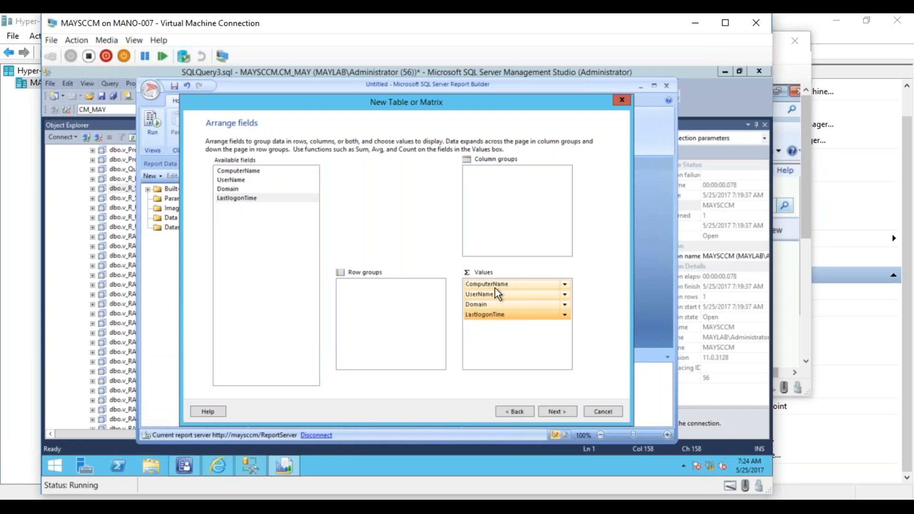
{"action": "left_click_drag", "start_coordinate": [490, 303], "coordinate": [491, 294]}
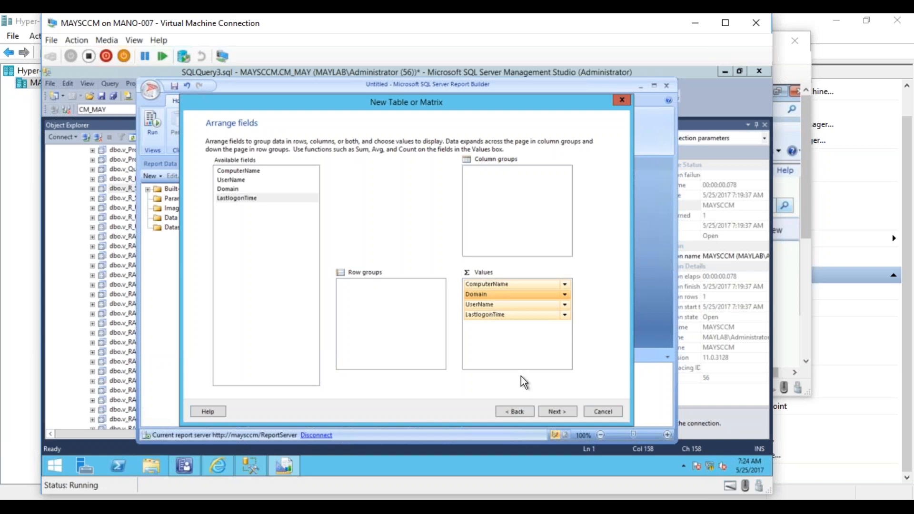
{"action": "left_click", "coordinate": [564, 415]}
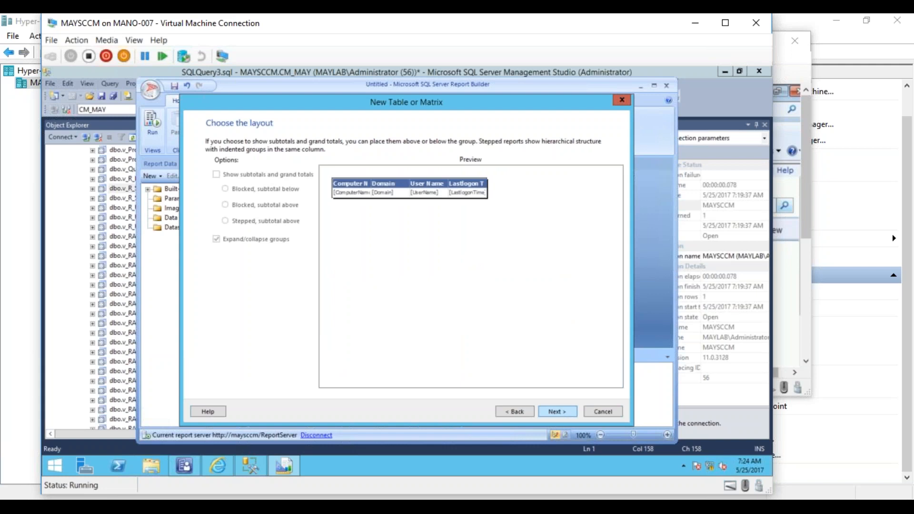
- Accept the layout, choose the Corporate style, and finish the table wizard
{"action": "left_click", "coordinate": [564, 413]}
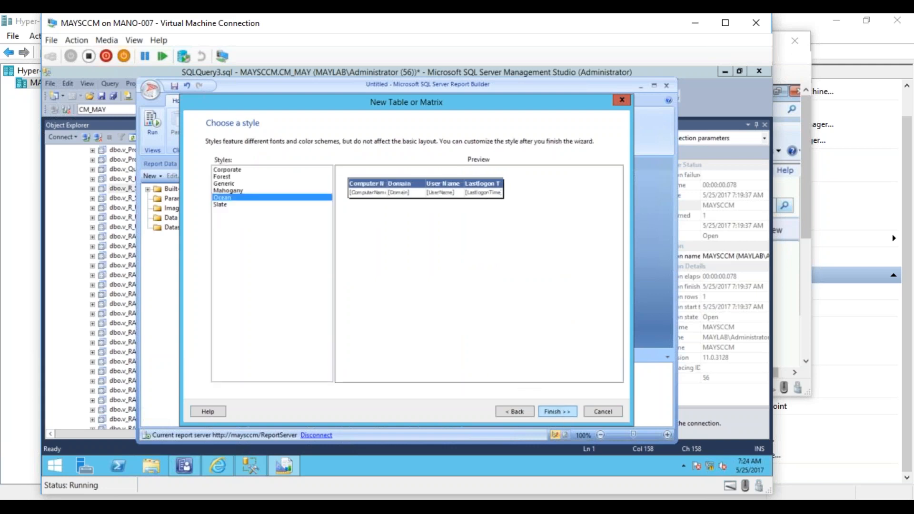
{"action": "left_click", "coordinate": [232, 190]}
{"action": "left_click", "coordinate": [230, 184]}
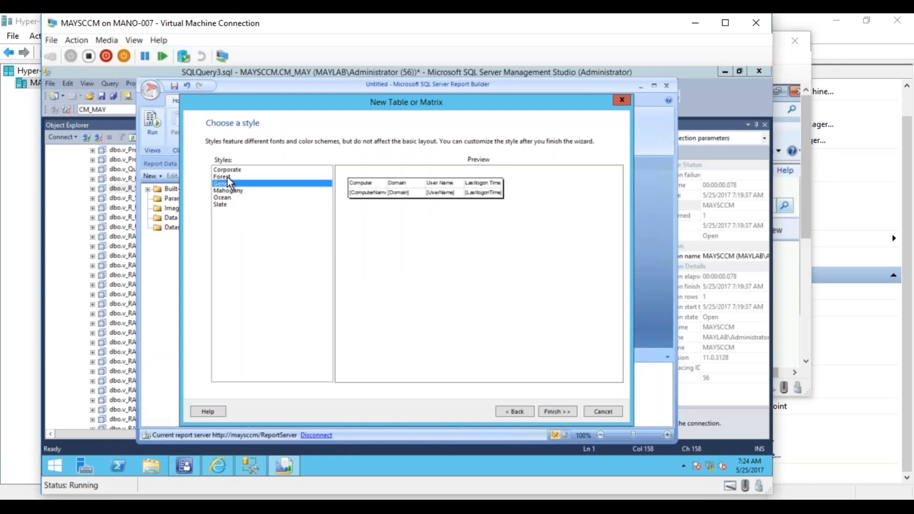
{"action": "left_click", "coordinate": [227, 177]}
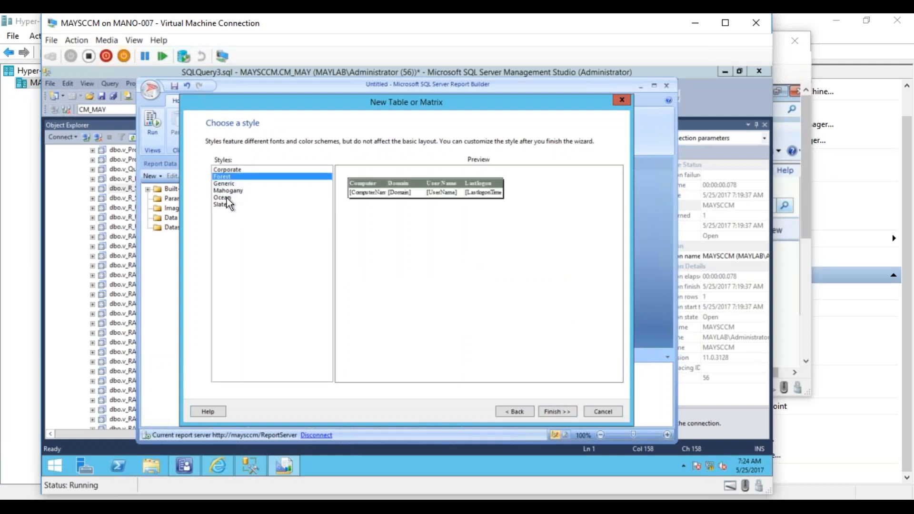
{"action": "left_click", "coordinate": [228, 170]}
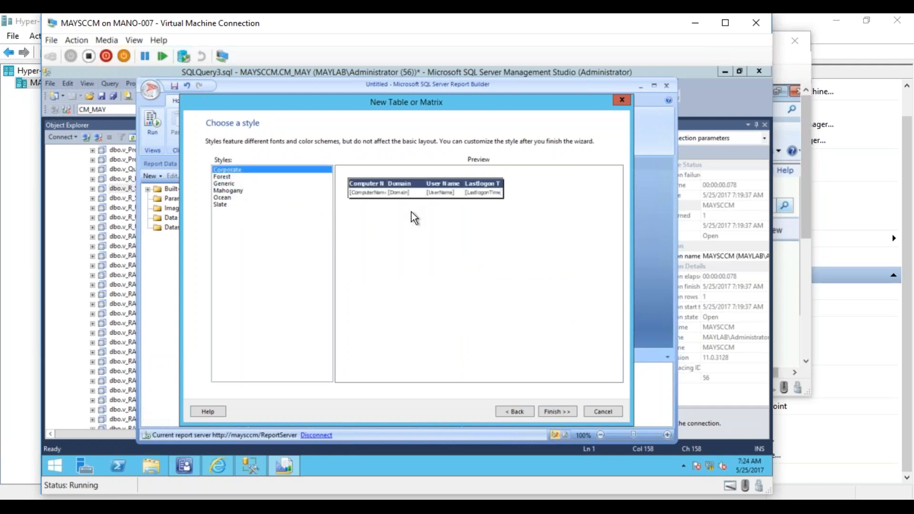
{"action": "left_click", "coordinate": [554, 411]}
{"action": "left_click_drag", "start_coordinate": [482, 230], "coordinate": [558, 242]}
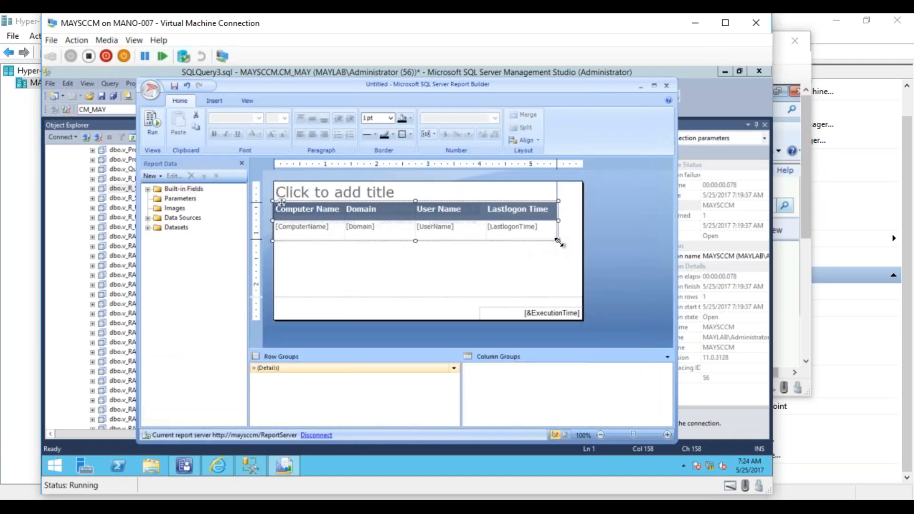
- Set the report title to Computer/User Details
{"action": "left_click", "coordinate": [363, 188]}
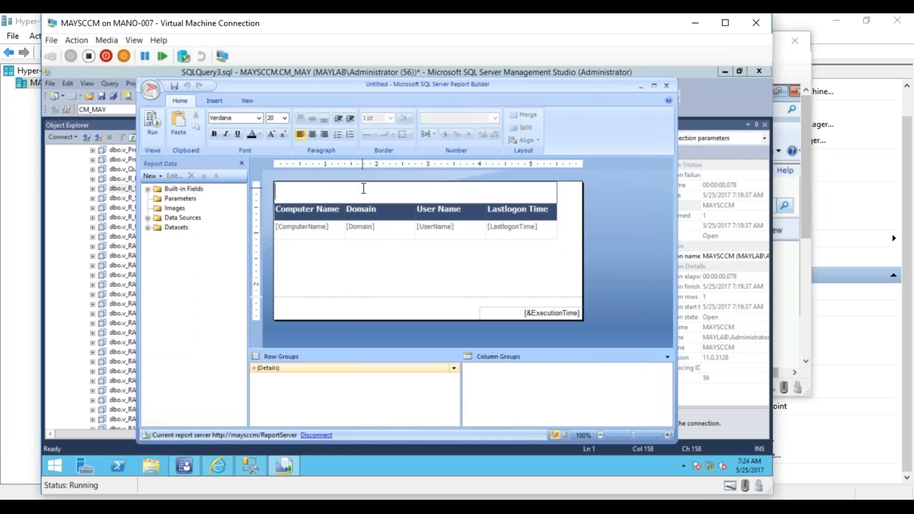
{"action": "type", "text": "Computer"}
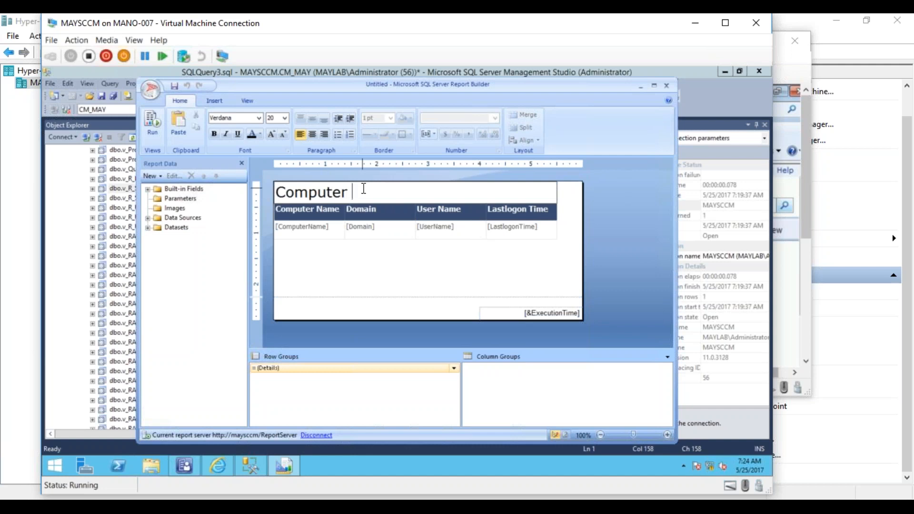
{"action": "key", "text": "BackSpace"}
{"action": "type", "text": "/User Details"}
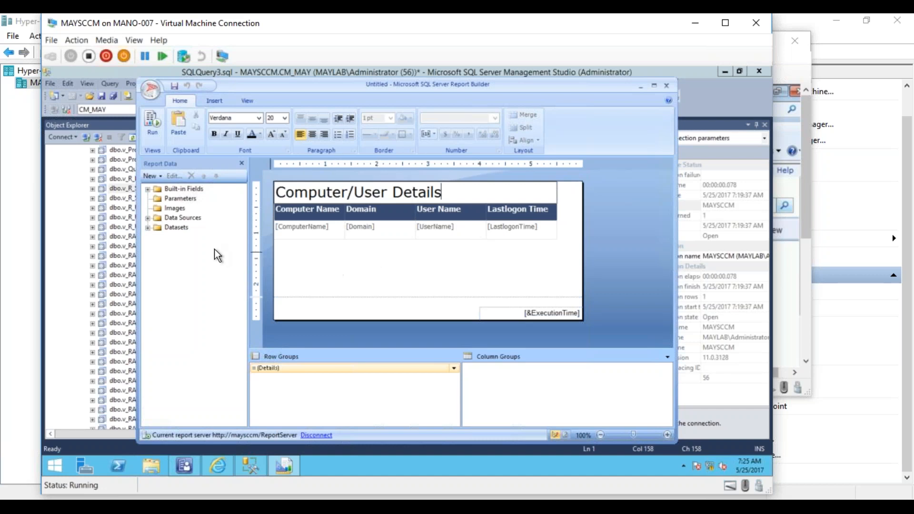
- Preview the report, return to the design, and widen the Lastlogon Time column to about 6.6 in on the ruler
{"action": "left_click", "coordinate": [155, 121]}
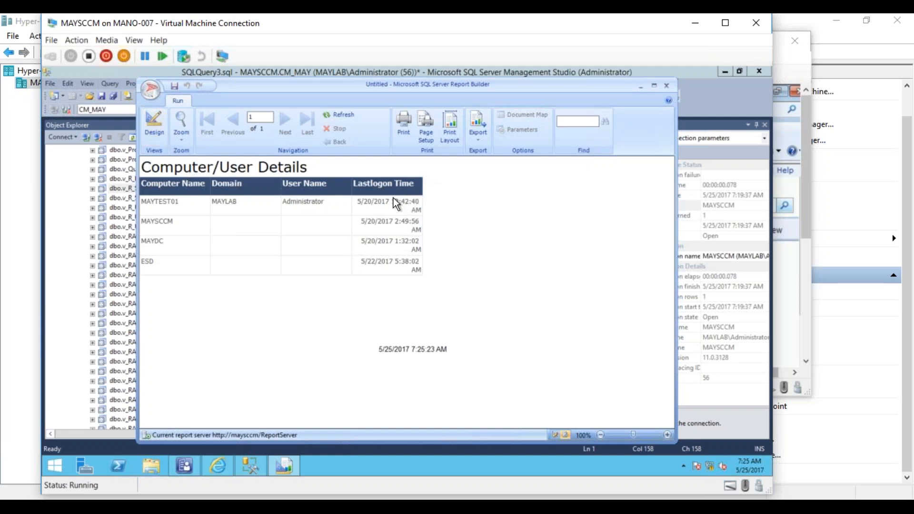
{"action": "left_click", "coordinate": [154, 124]}
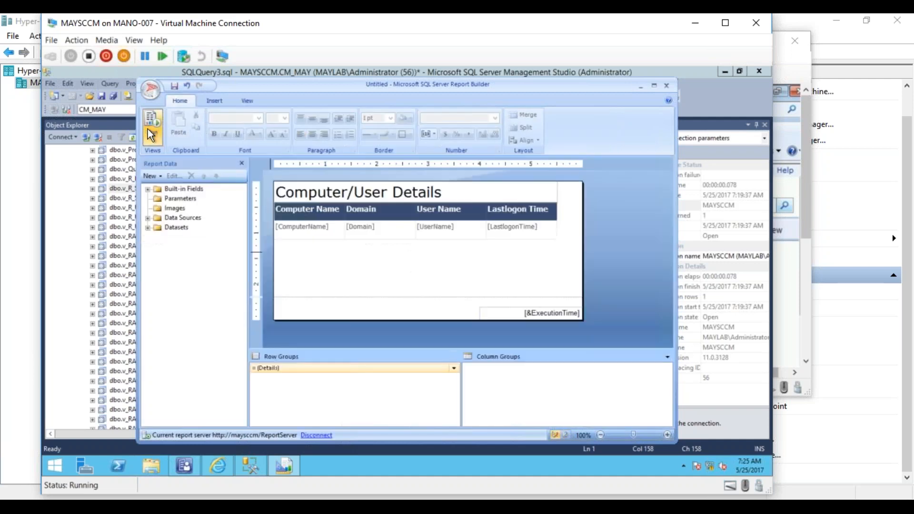
{"action": "left_click", "coordinate": [554, 208]}
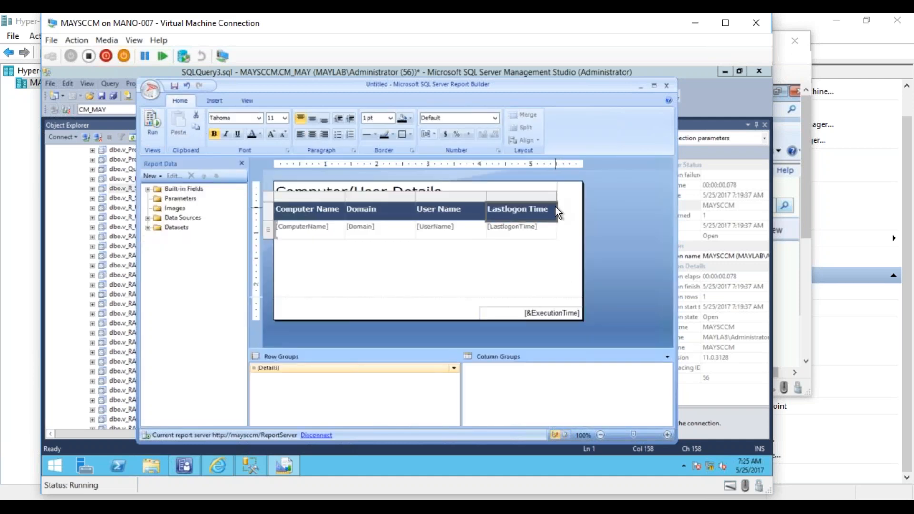
{"action": "left_click_drag", "start_coordinate": [555, 197], "coordinate": [614, 199]}
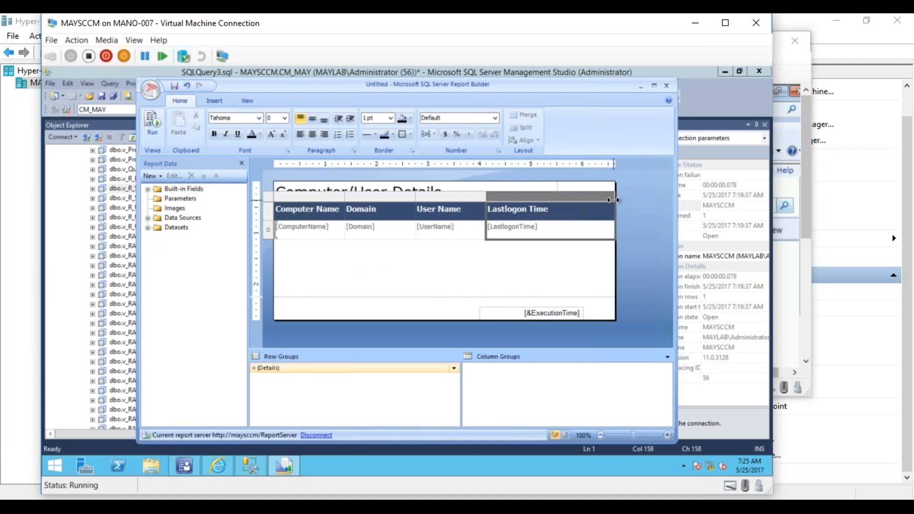
{"action": "left_click", "coordinate": [560, 292]}
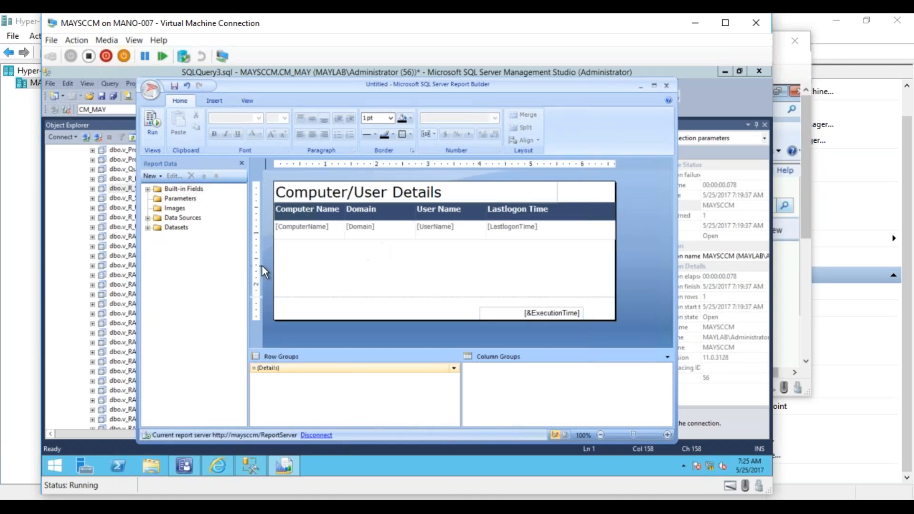
{"action": "left_click", "coordinate": [148, 228]}
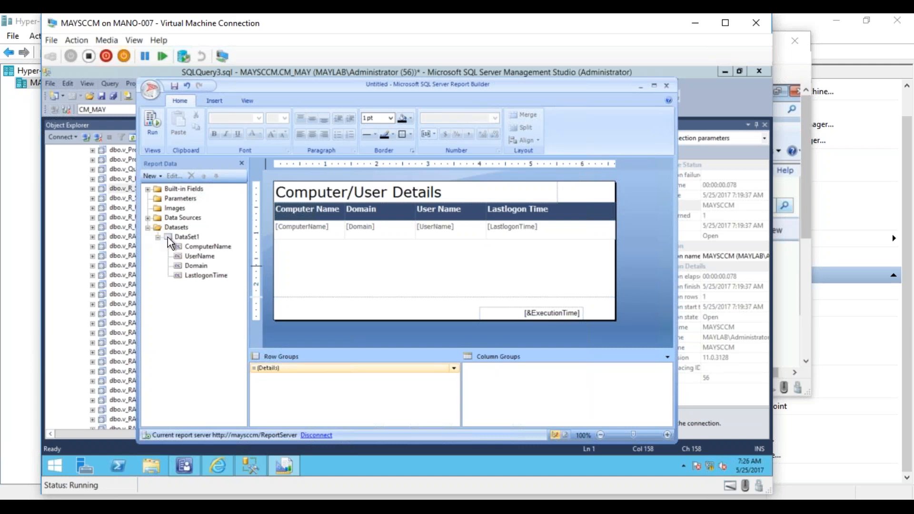
{"action": "left_click", "coordinate": [188, 237]}
{"action": "right_click", "coordinate": [194, 238]}
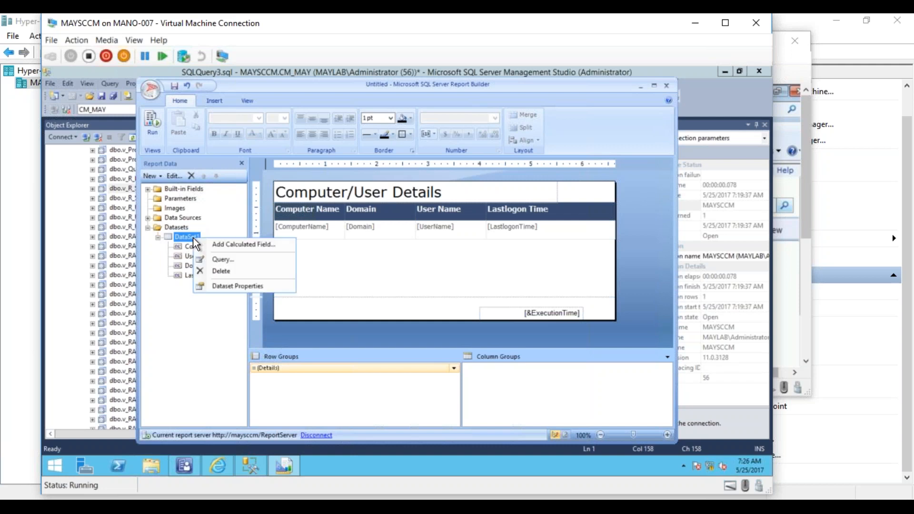
{"action": "left_click", "coordinate": [223, 261]}
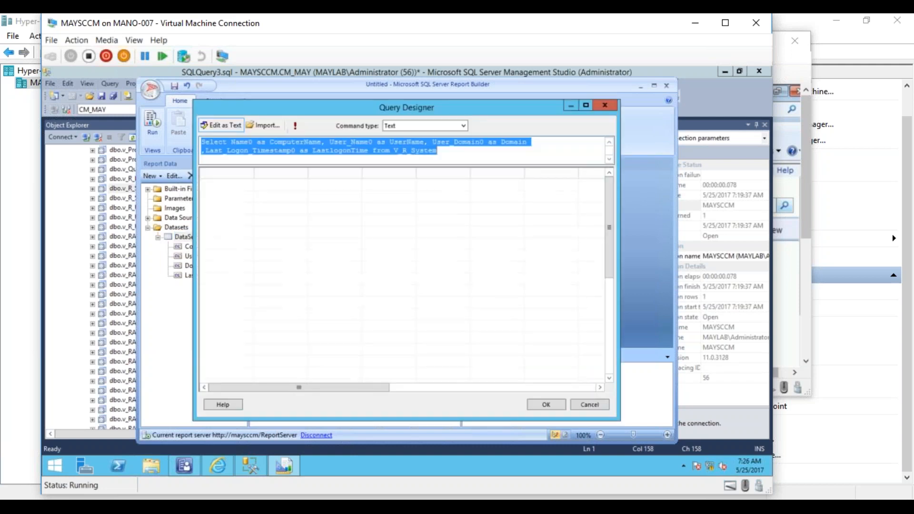
{"action": "left_click", "coordinate": [446, 153]}
{"action": "type", "text": "where"}
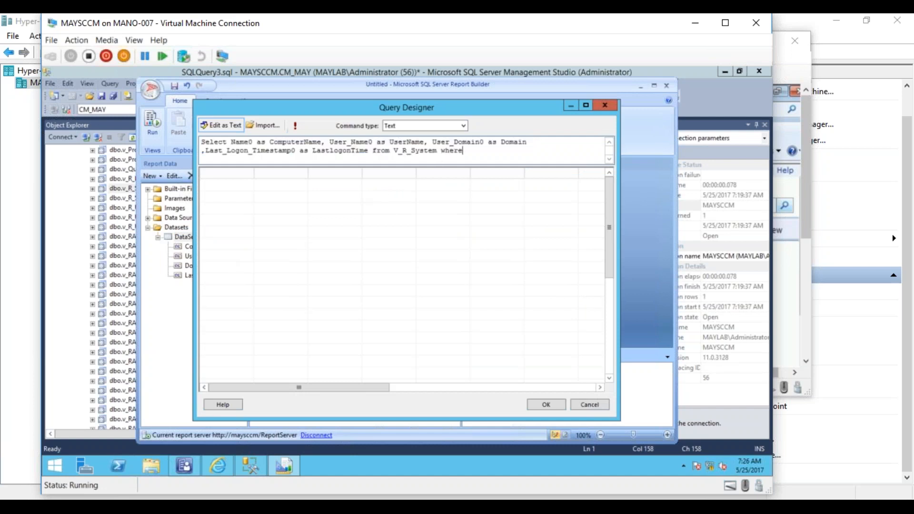
{"action": "type", "text": " Name0=@Name"}
{"action": "left_click", "coordinate": [542, 404]}
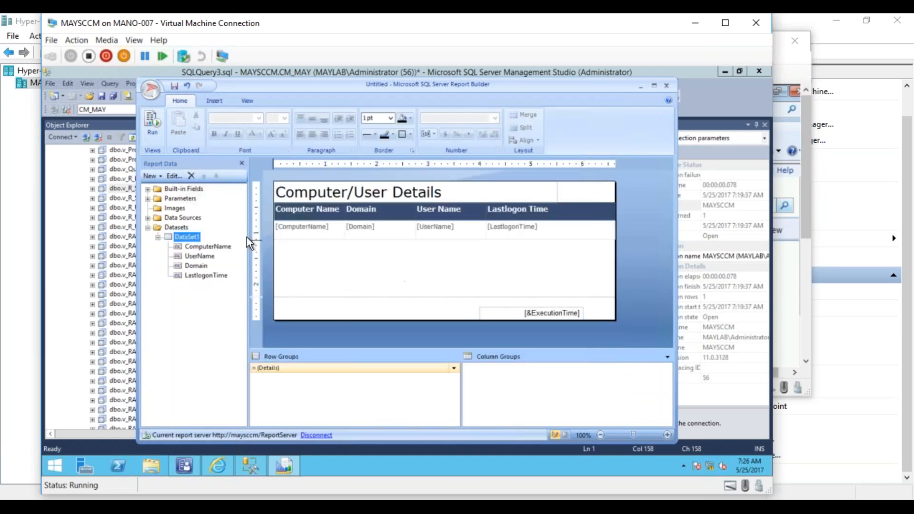
- Review the Name parameter's general, available values, default values and advanced options, keeping the data type Text, and accept the properties
{"action": "left_click", "coordinate": [148, 198]}
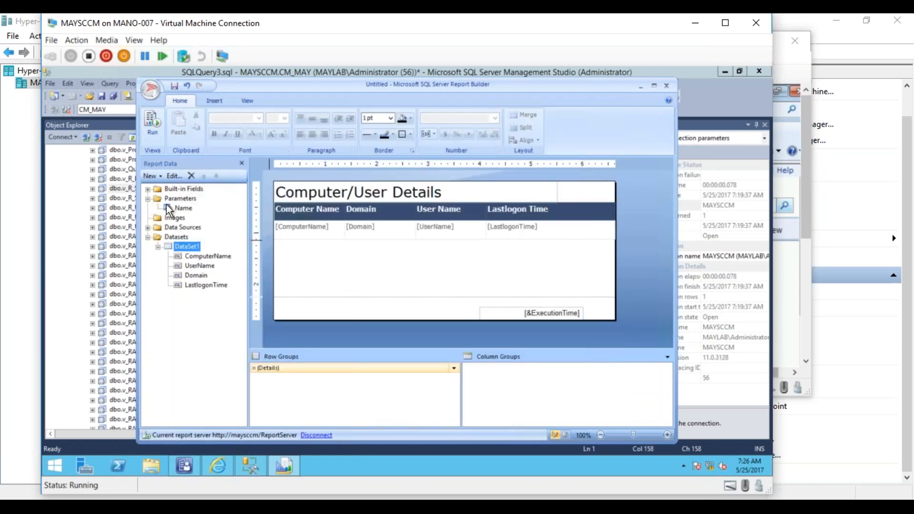
{"action": "left_click", "coordinate": [188, 208]}
{"action": "right_click", "coordinate": [188, 208]}
{"action": "left_click", "coordinate": [223, 231]}
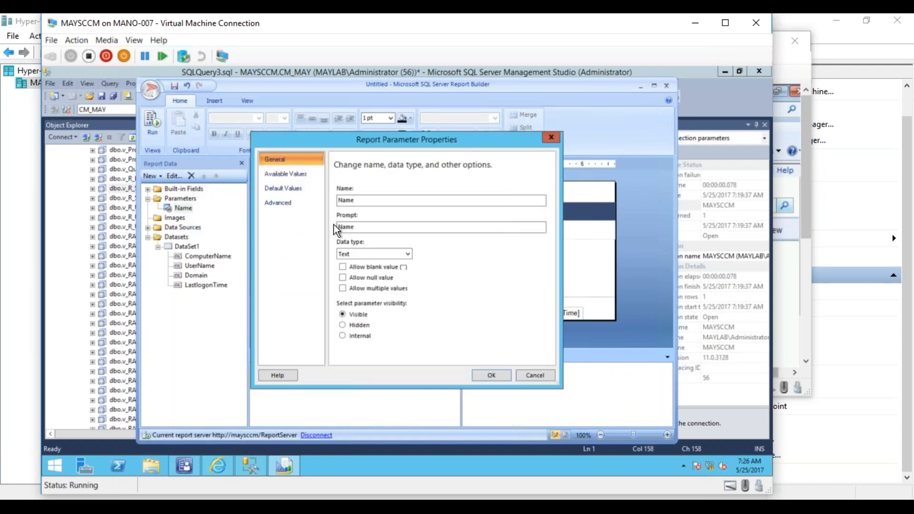
{"action": "left_click", "coordinate": [368, 254]}
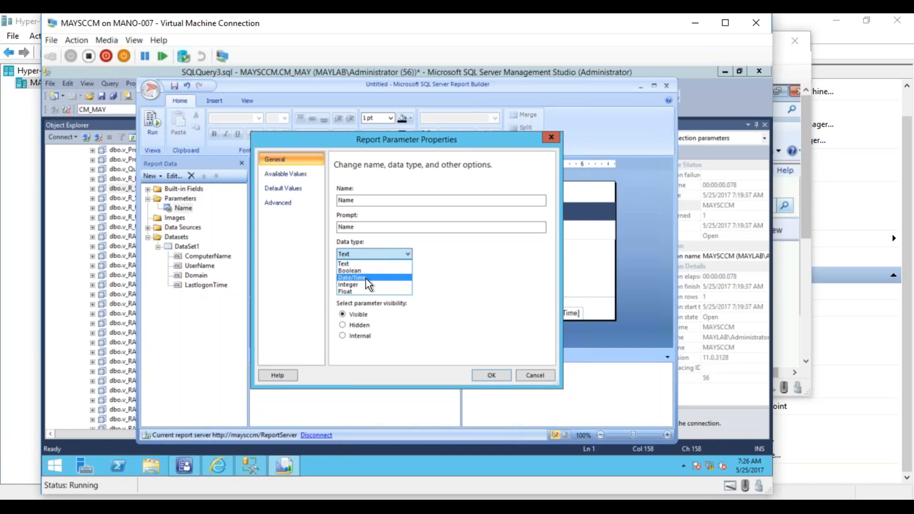
{"action": "left_click", "coordinate": [361, 264]}
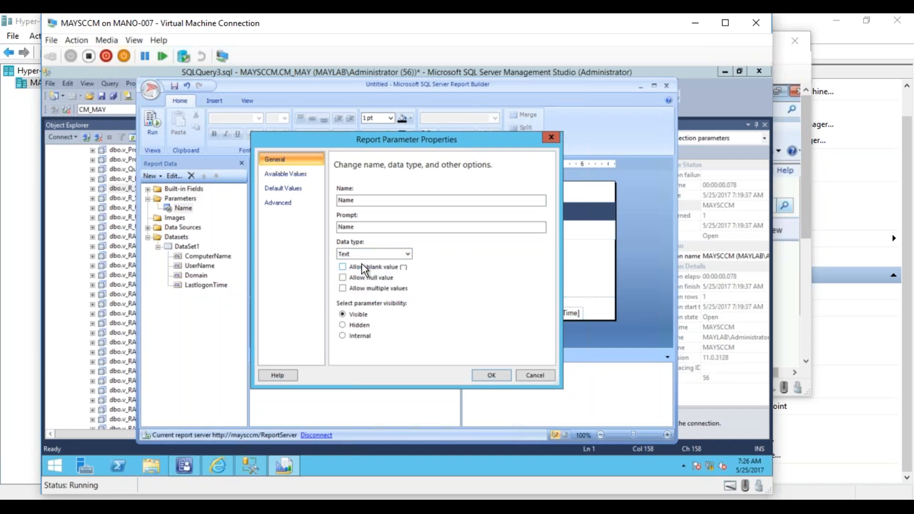
{"action": "left_click", "coordinate": [291, 173]}
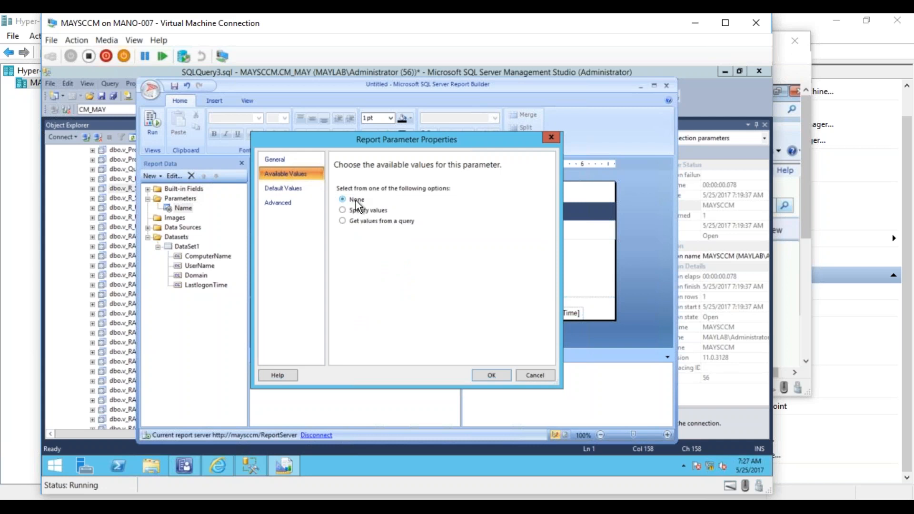
{"action": "left_click", "coordinate": [304, 191]}
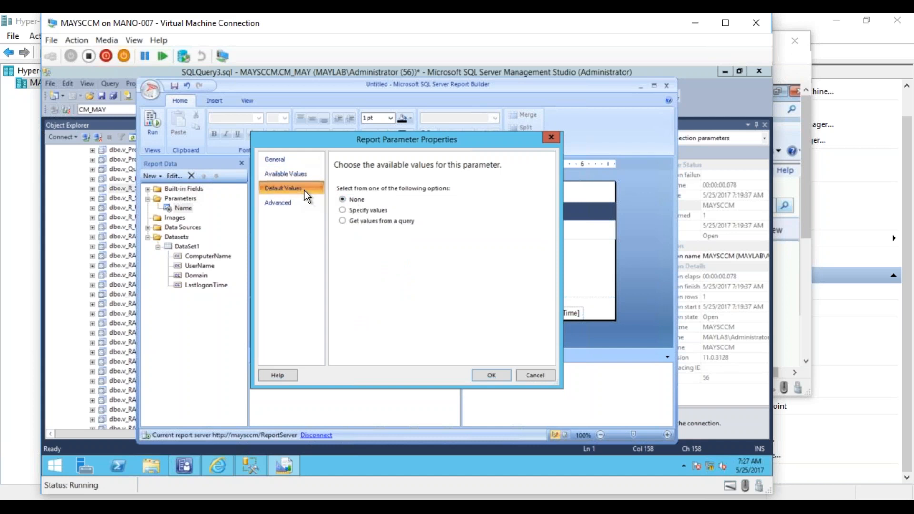
{"action": "left_click", "coordinate": [277, 202]}
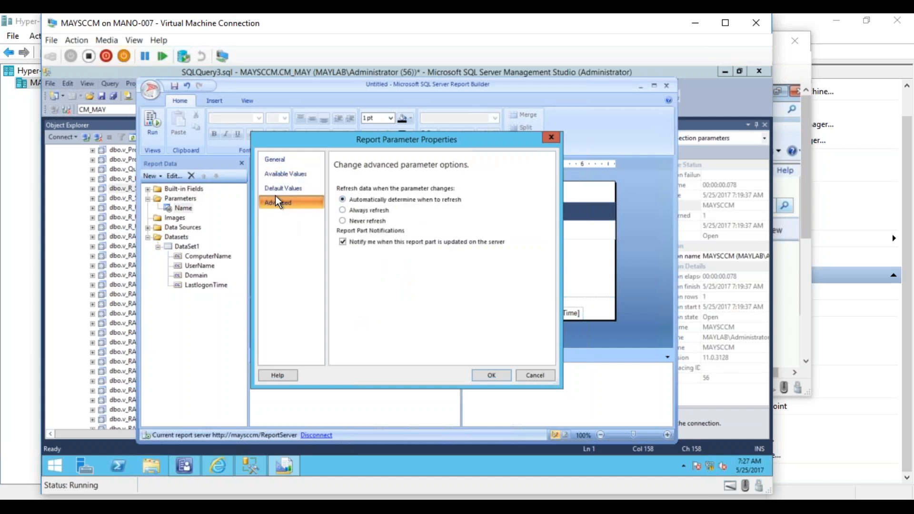
{"action": "left_click", "coordinate": [491, 375]}
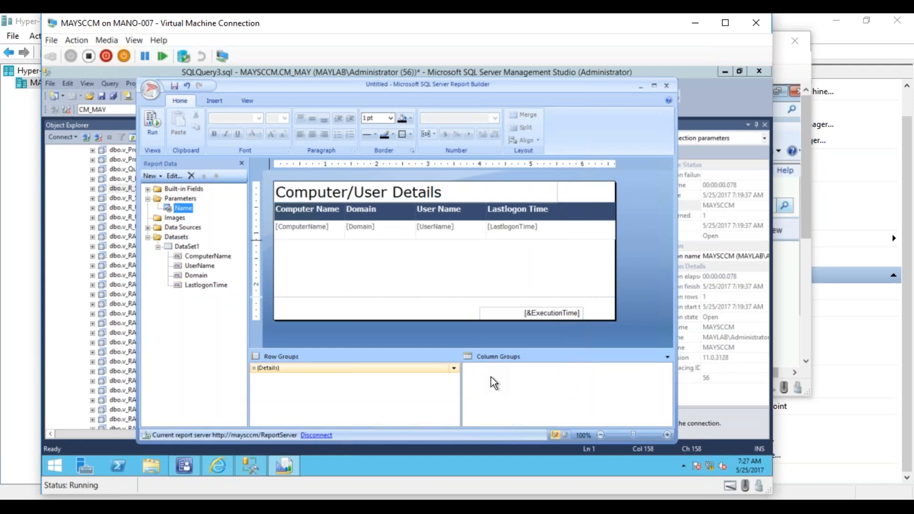
- Preview the report for the computer name MAYTEST01 and return to the design
{"action": "left_click", "coordinate": [156, 121]}
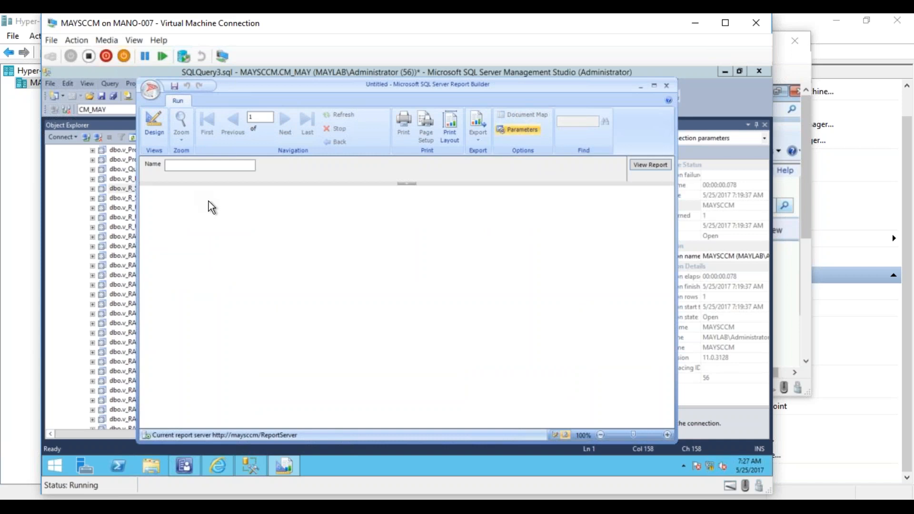
{"action": "left_click", "coordinate": [179, 166]}
{"action": "type", "text": "MAYTEST01"}
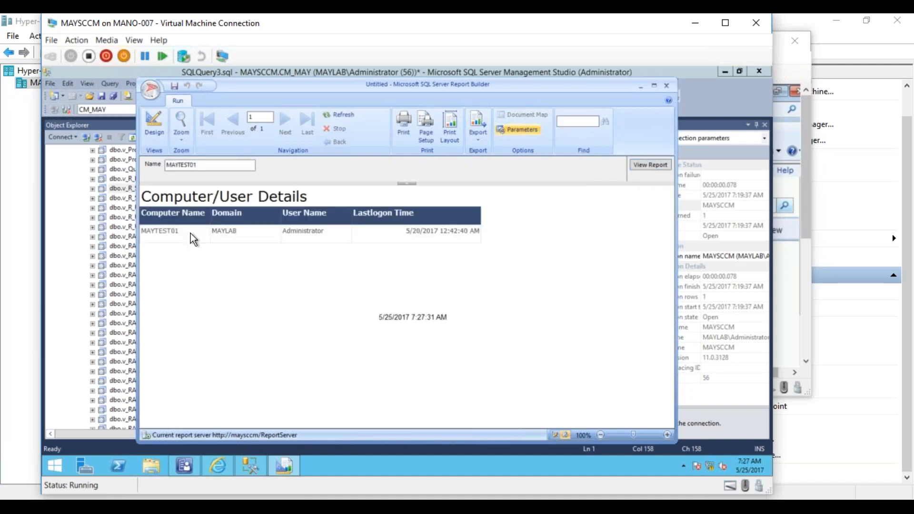
{"action": "left_click", "coordinate": [153, 138]}
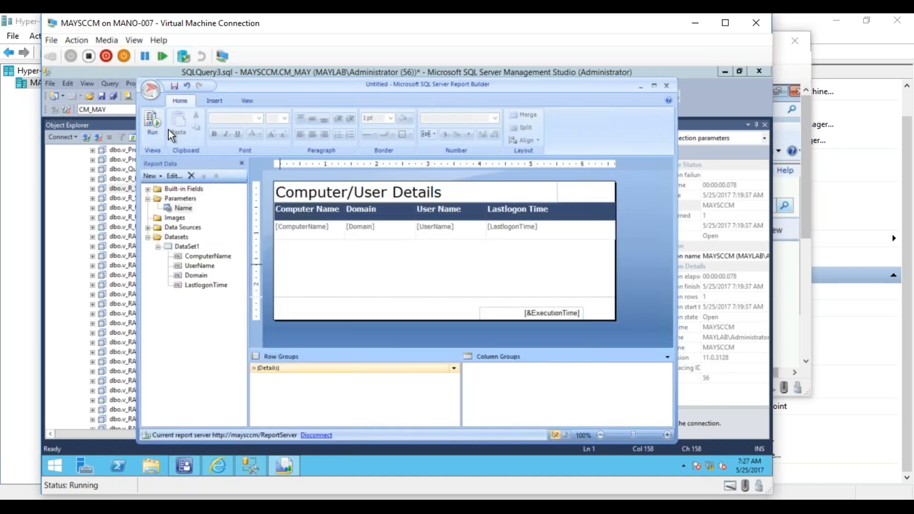
- Save the report as "ComputerOwner Details" in the My Reports folder under ConfigMgr_MAY on the report server
{"action": "left_click", "coordinate": [174, 85]}
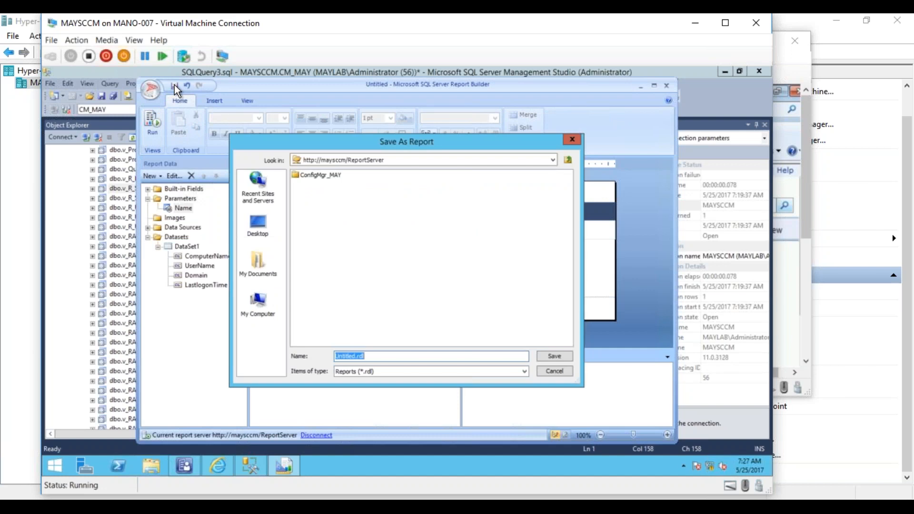
{"action": "double_click", "coordinate": [320, 175]}
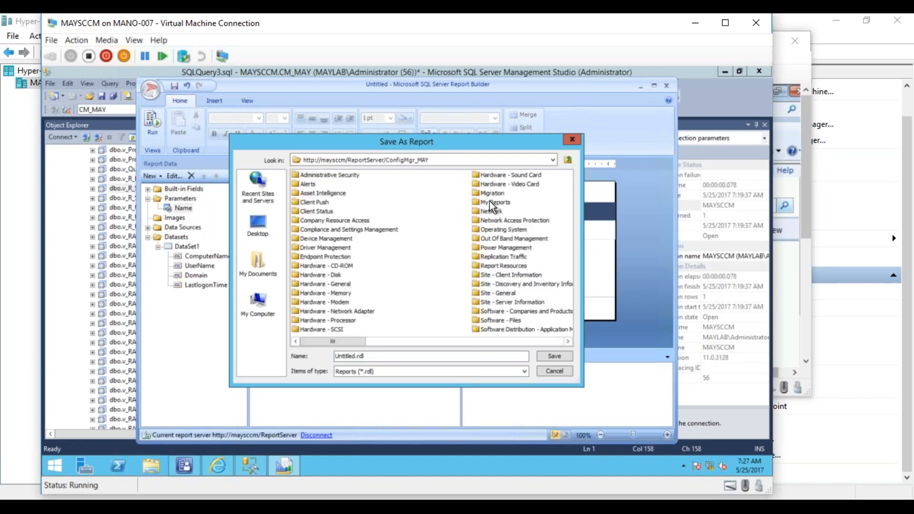
{"action": "double_click", "coordinate": [490, 202]}
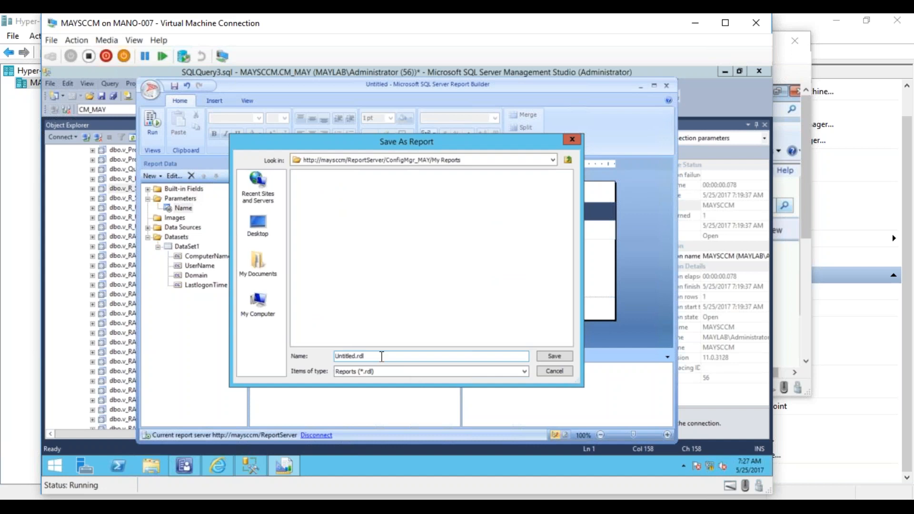
{"action": "left_click_drag", "start_coordinate": [381, 356], "coordinate": [295, 362]}
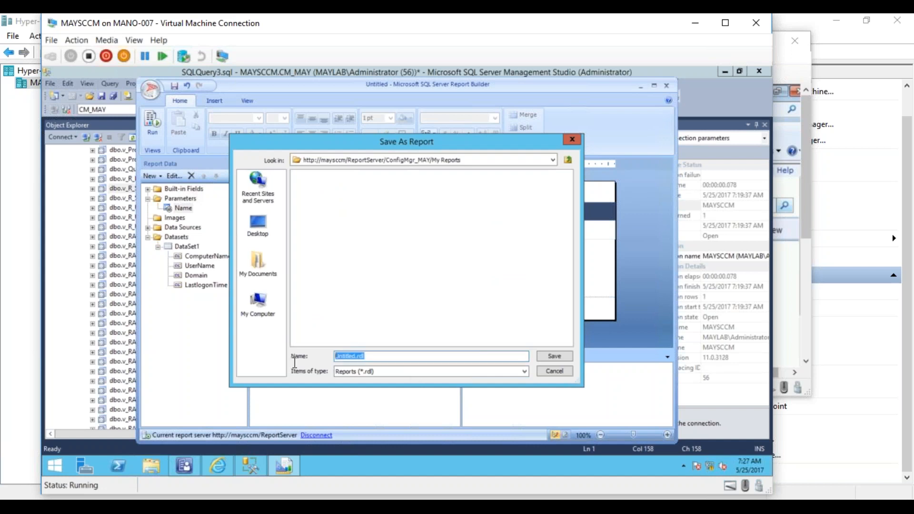
{"action": "type", "text": "ComputerOwner Details"}
{"action": "left_click", "coordinate": [557, 354]}
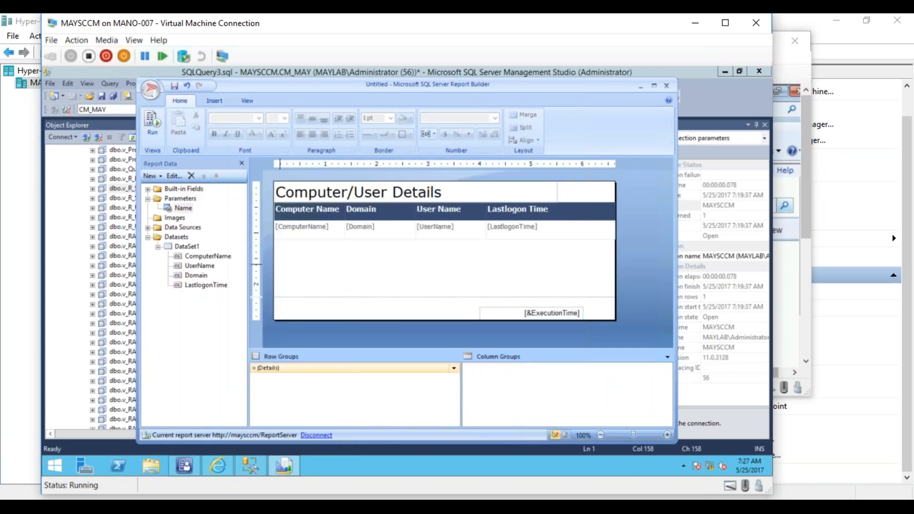
- Close Report Builder, get Management Studio out of the way, and refresh the My Reports page in the browser
{"action": "left_click", "coordinate": [666, 88]}
{"action": "left_click", "coordinate": [724, 71]}
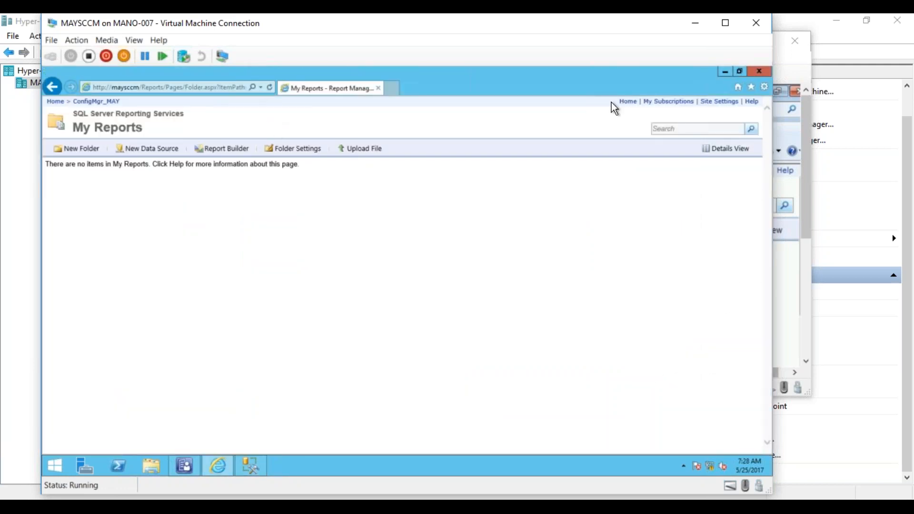
{"action": "left_click", "coordinate": [269, 87]}
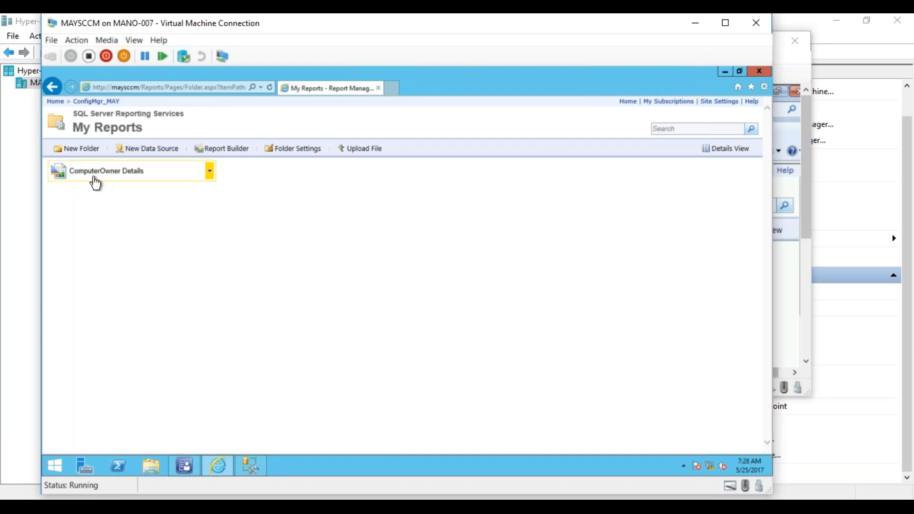
- Open the ComputerOwner Details report in Report Manager and view it for the computer name MAYTEST01
{"action": "left_click", "coordinate": [98, 174]}
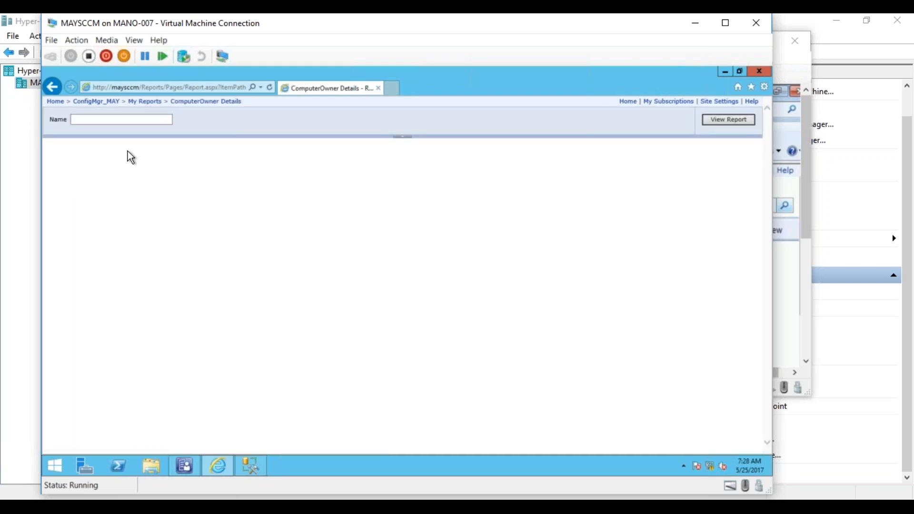
{"action": "left_click", "coordinate": [85, 121]}
{"action": "type", "text": "MAYTEST01"}
{"action": "left_click", "coordinate": [709, 122]}
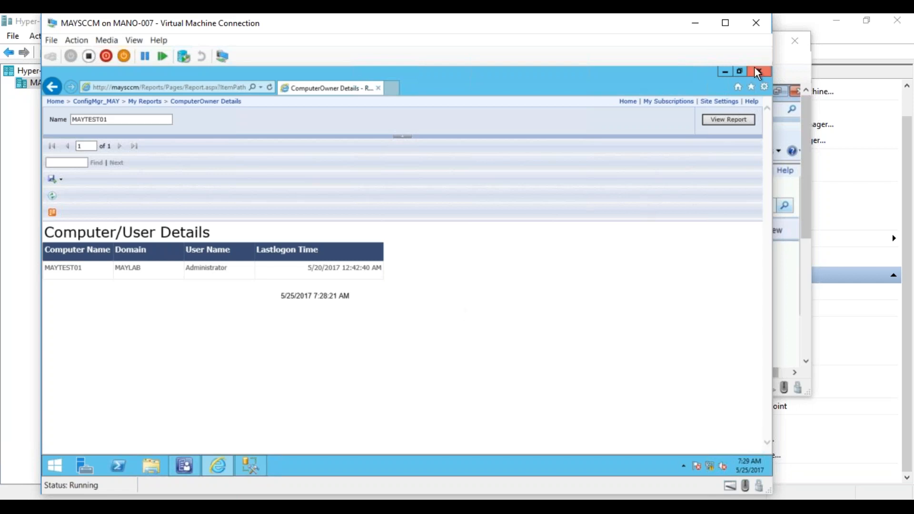
- Close the browser and show the Reporting page of the Monitoring workspace in the Configuration Manager console
{"action": "left_click", "coordinate": [755, 71]}
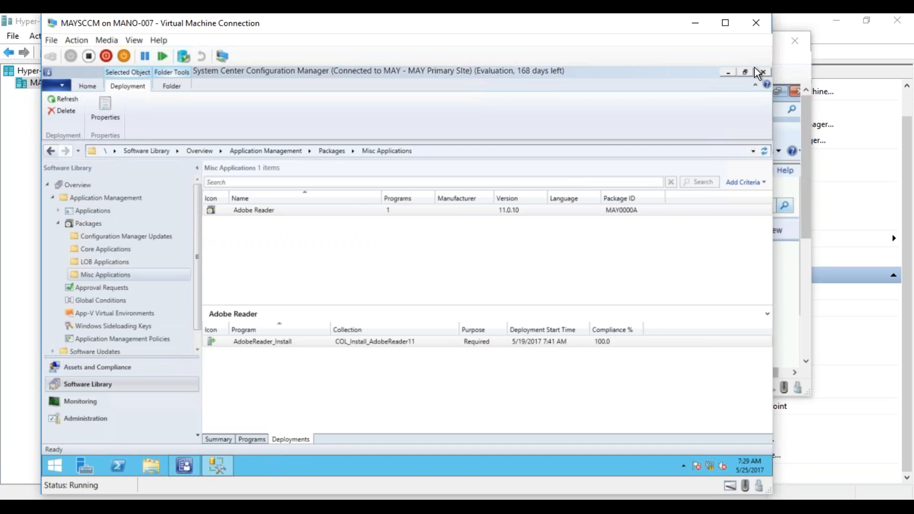
{"action": "left_click", "coordinate": [222, 463]}
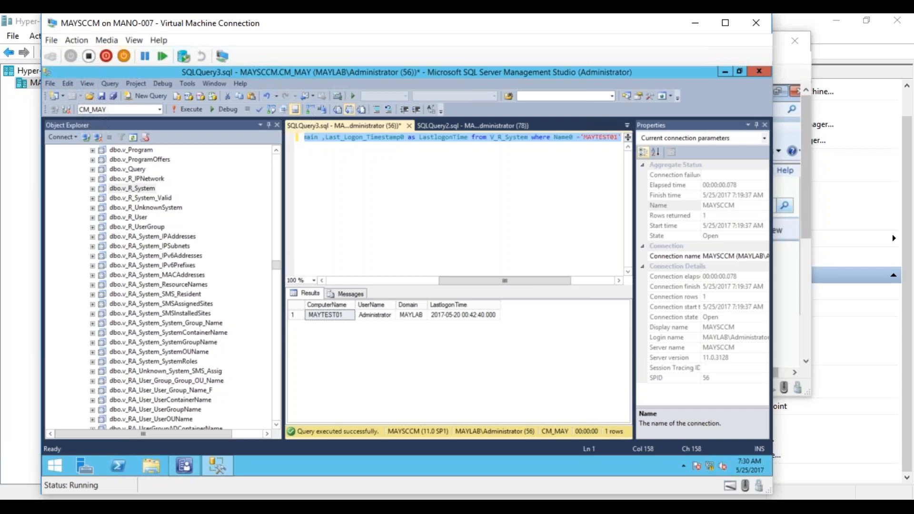
{"action": "left_click", "coordinate": [182, 463]}
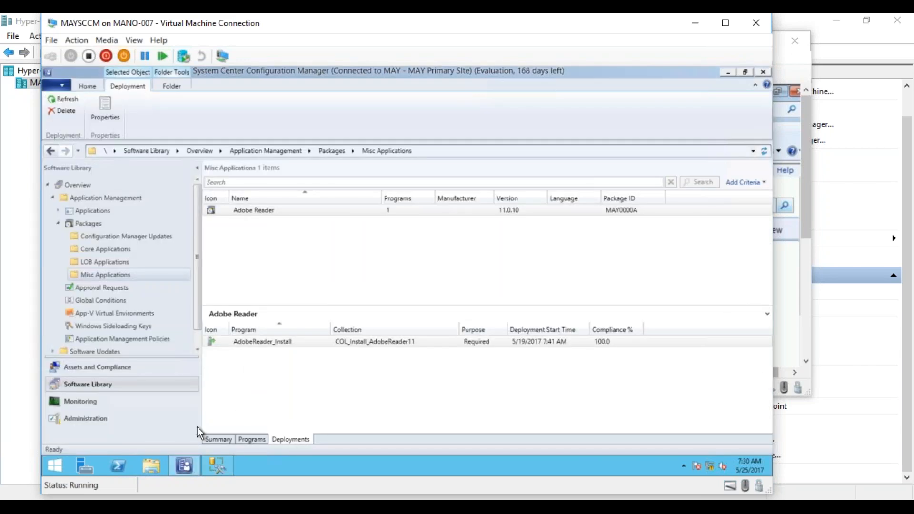
{"action": "left_click", "coordinate": [83, 404]}
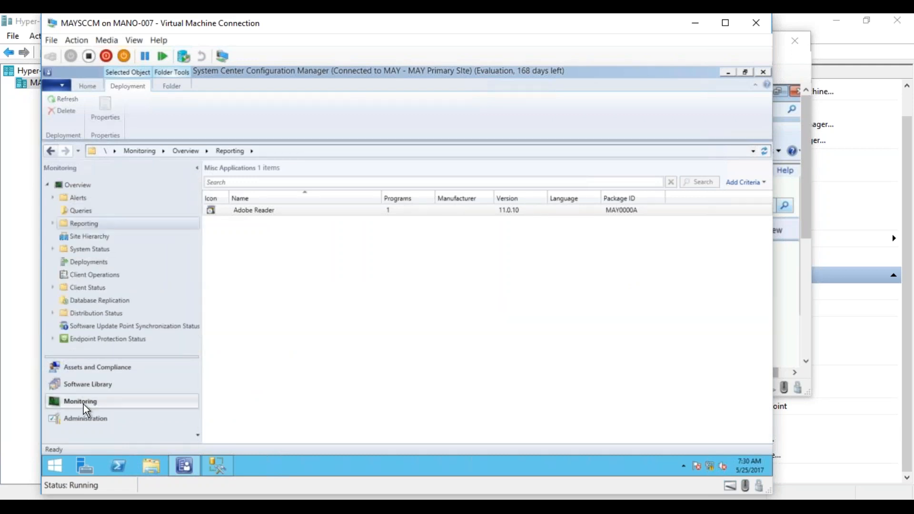
{"action": "left_click", "coordinate": [258, 362]}
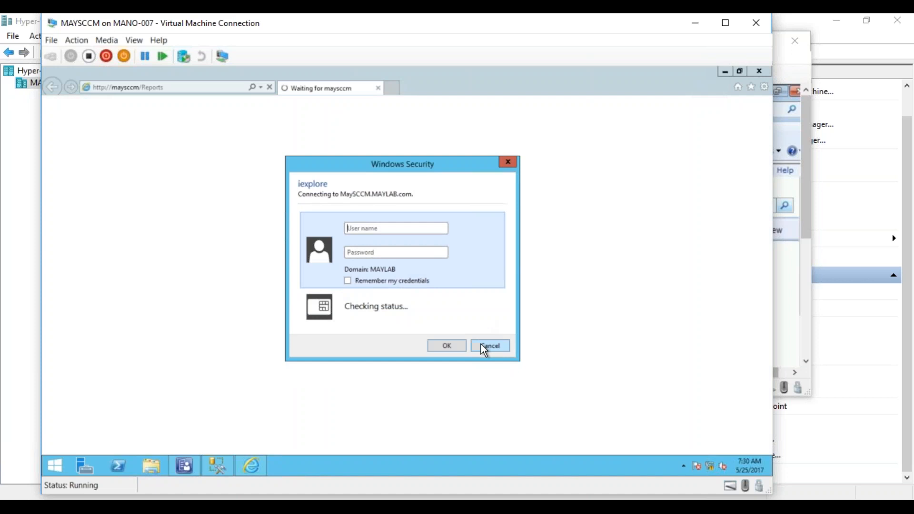
{"action": "left_click", "coordinate": [481, 345]}
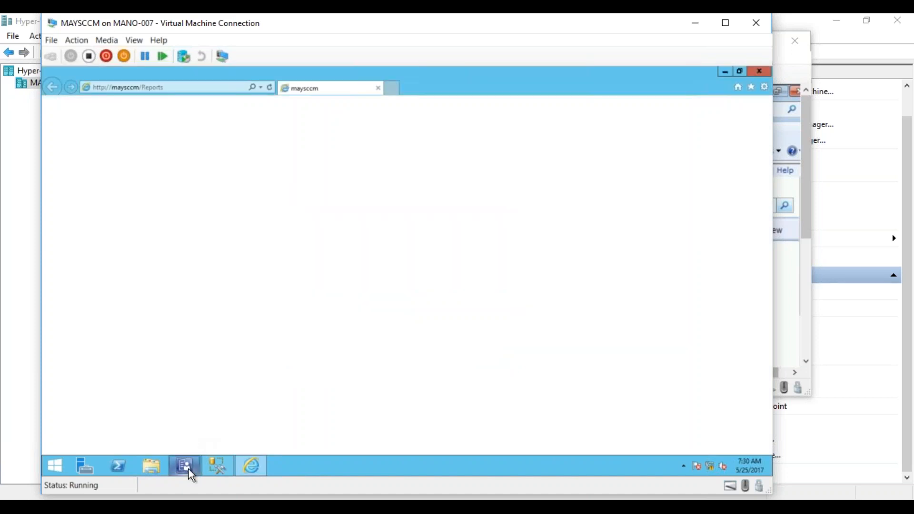
{"action": "left_click", "coordinate": [189, 470]}
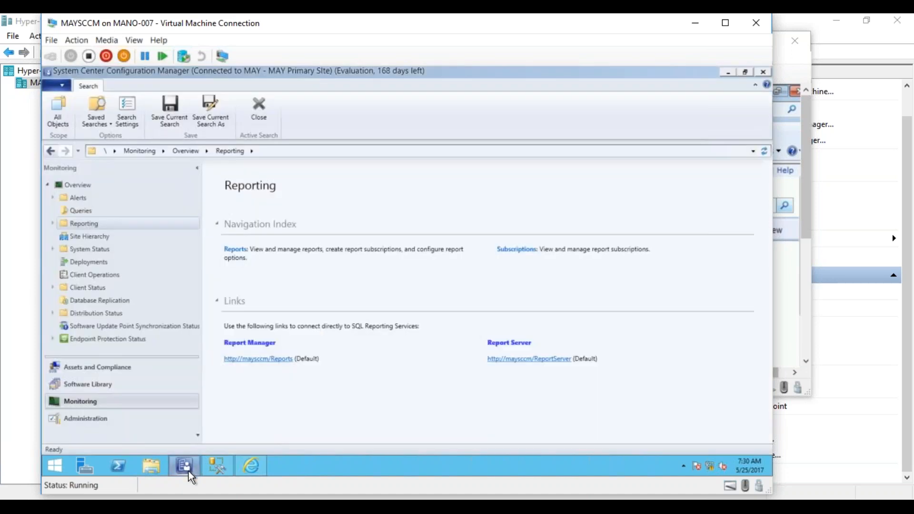
- Open the Report Manager site from the Reporting page, signing in as Administrator with the account password and remembering the credentials
{"action": "left_click", "coordinate": [252, 358]}
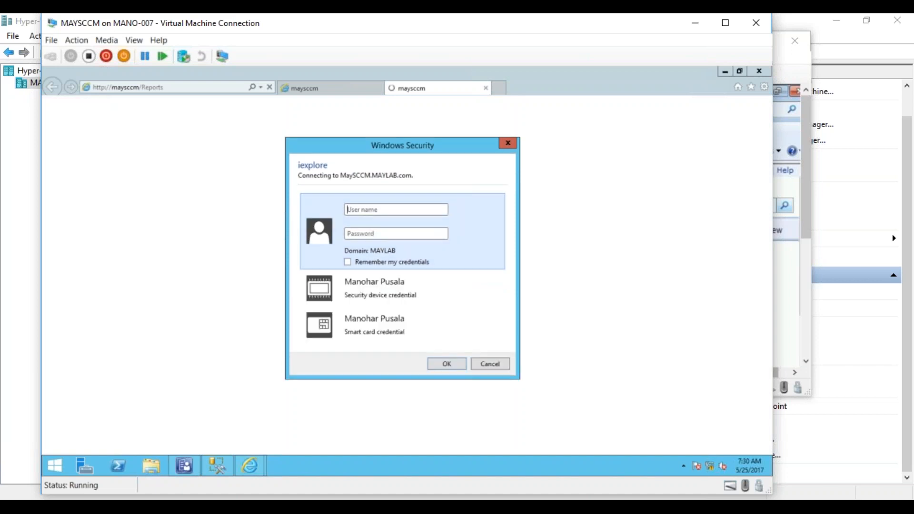
{"action": "type", "text": "Administrator"}
{"action": "type", "text": "•••••••••"}
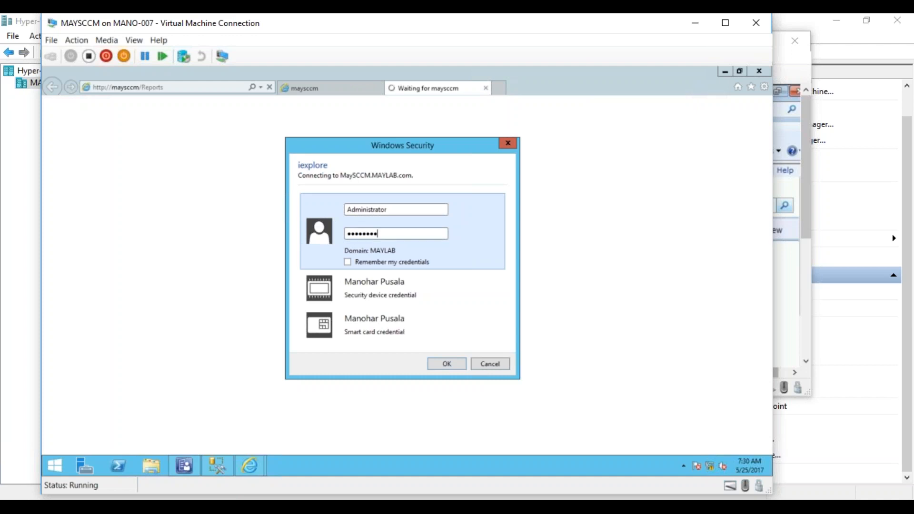
{"action": "left_click", "coordinate": [441, 363]}
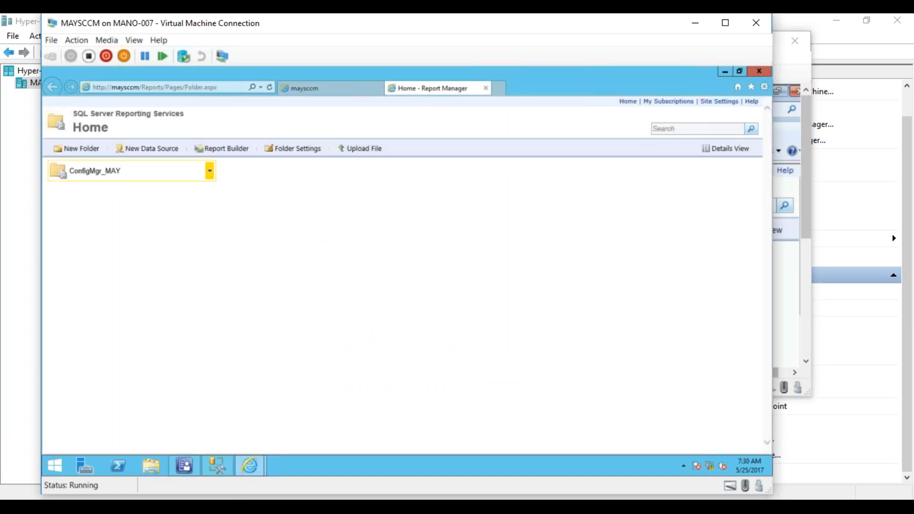
- Open the ComputerOwner Details report from My Reports under ConfigMgr_MAY and view it for the computer name MAYTEST01
{"action": "left_click", "coordinate": [100, 171]}
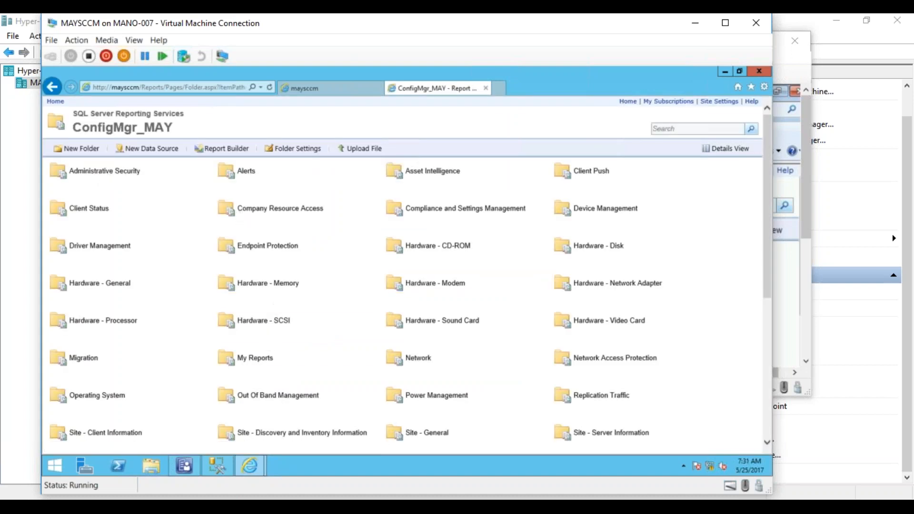
{"action": "left_click", "coordinate": [247, 358]}
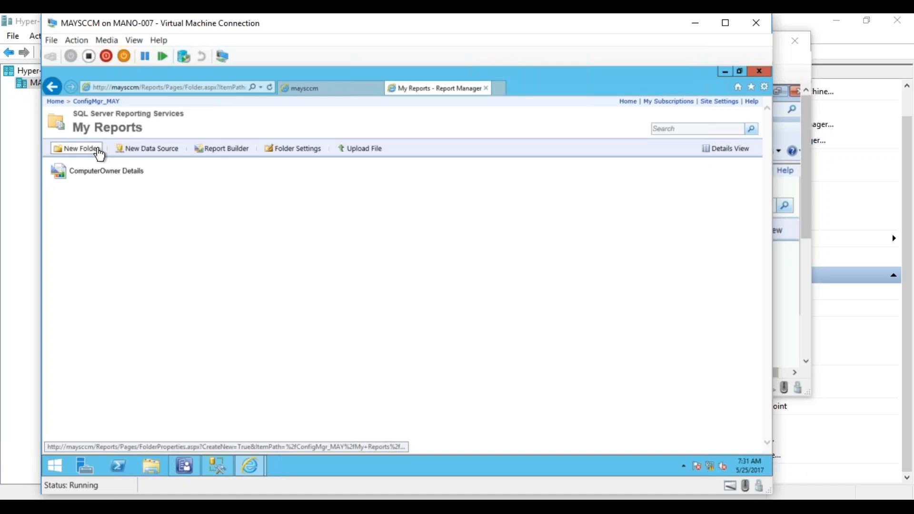
{"action": "left_click", "coordinate": [81, 174]}
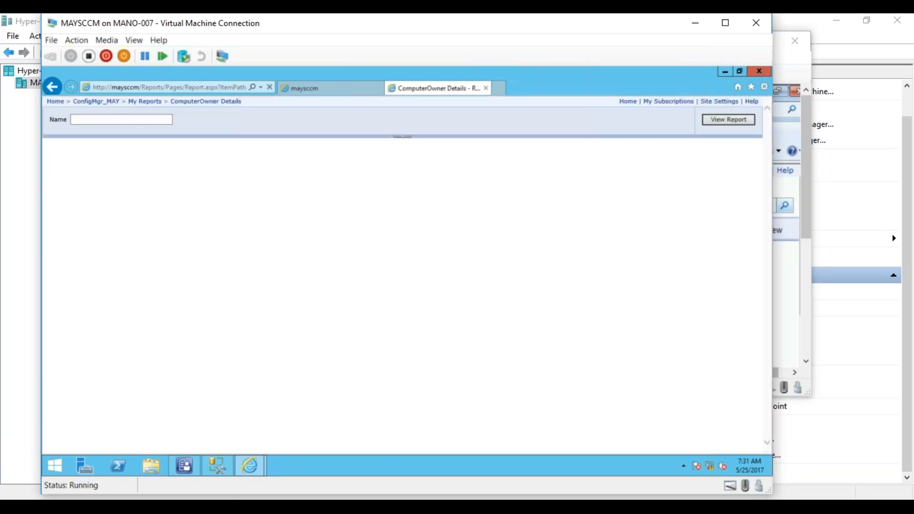
{"action": "left_click", "coordinate": [85, 119]}
{"action": "type", "text": "MAYTEST01"}
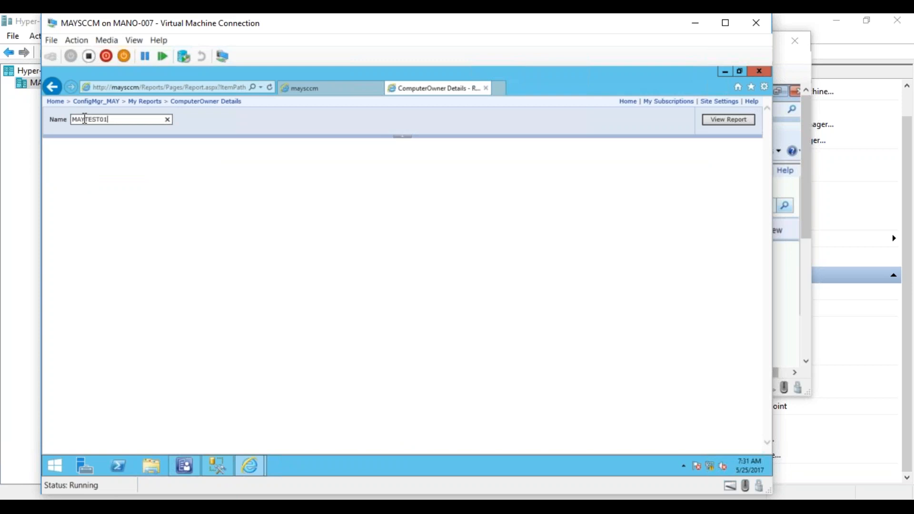
{"action": "left_click", "coordinate": [711, 122]}
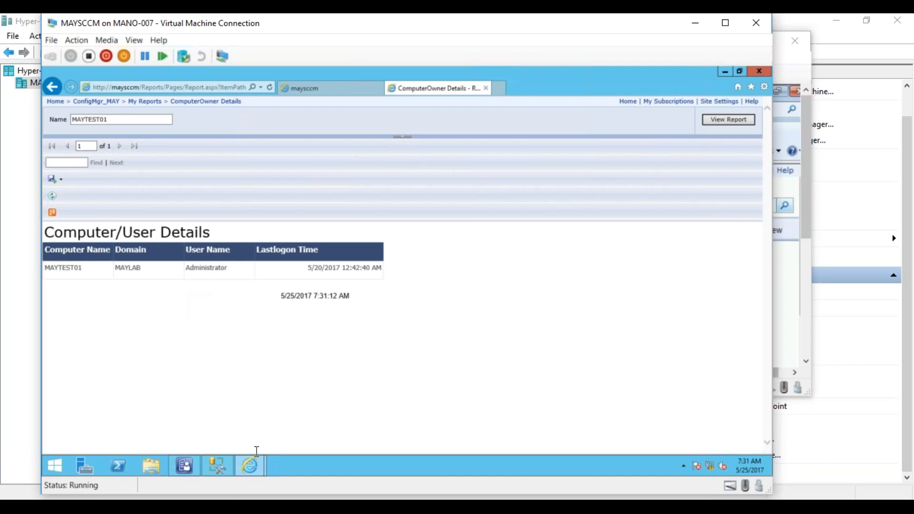
{"action": "left_click", "coordinate": [221, 465]}
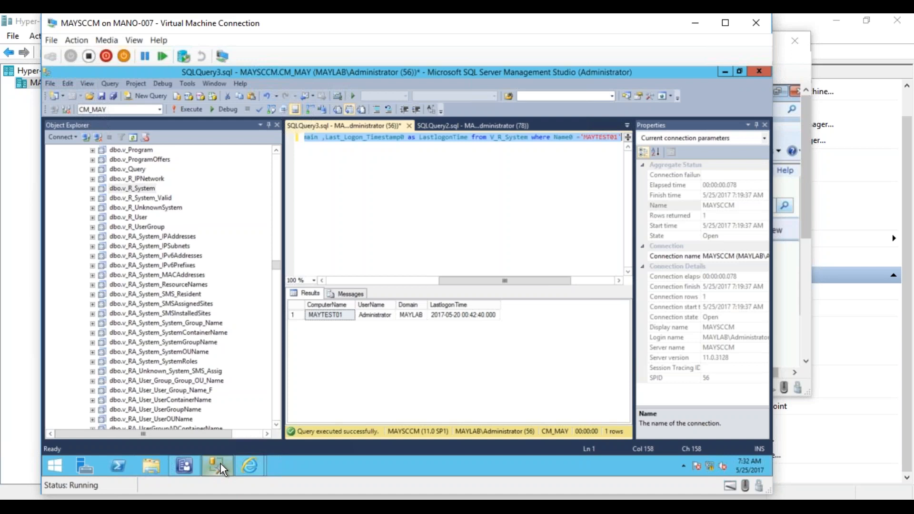
{"action": "left_click", "coordinate": [187, 462]}
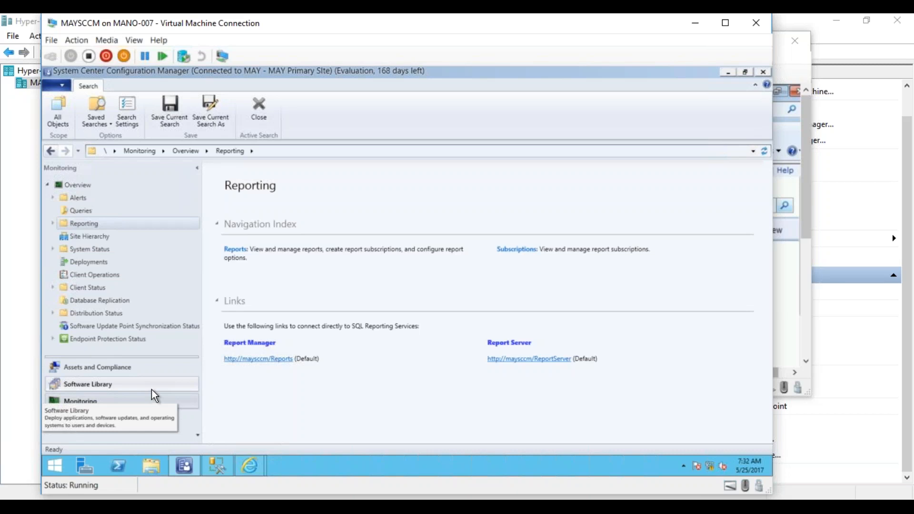
{"action": "mouse_move", "coordinate": [253, 464]}
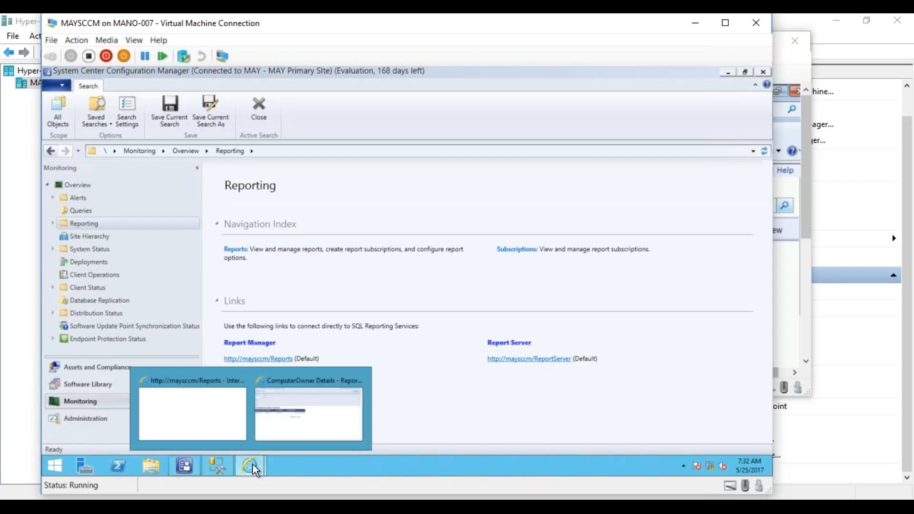
{"action": "left_click", "coordinate": [216, 417]}
{"action": "left_click", "coordinate": [323, 87]}
{"action": "mouse_move", "coordinate": [251, 464]}
{"action": "left_click", "coordinate": [332, 397]}
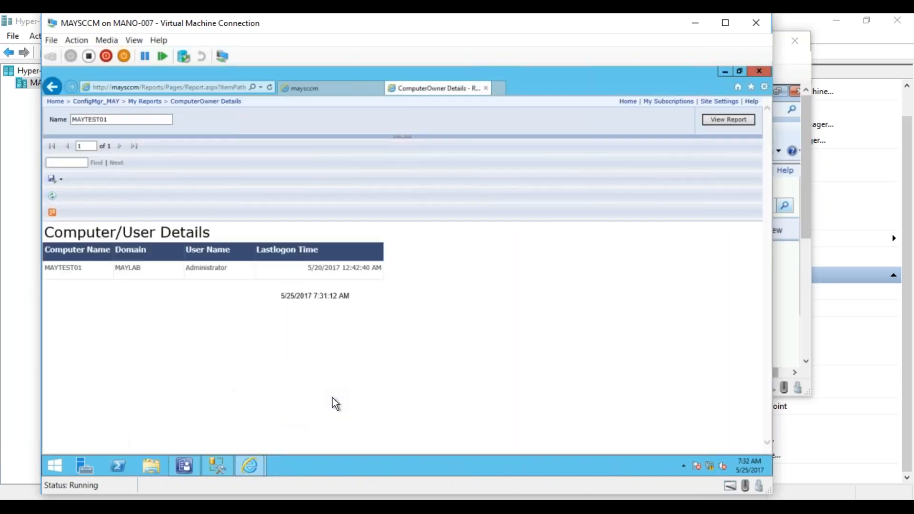
- Display the ConfigMgr_MAY folder in details view and examine its list of built-in report folders
{"action": "left_click", "coordinate": [107, 102]}
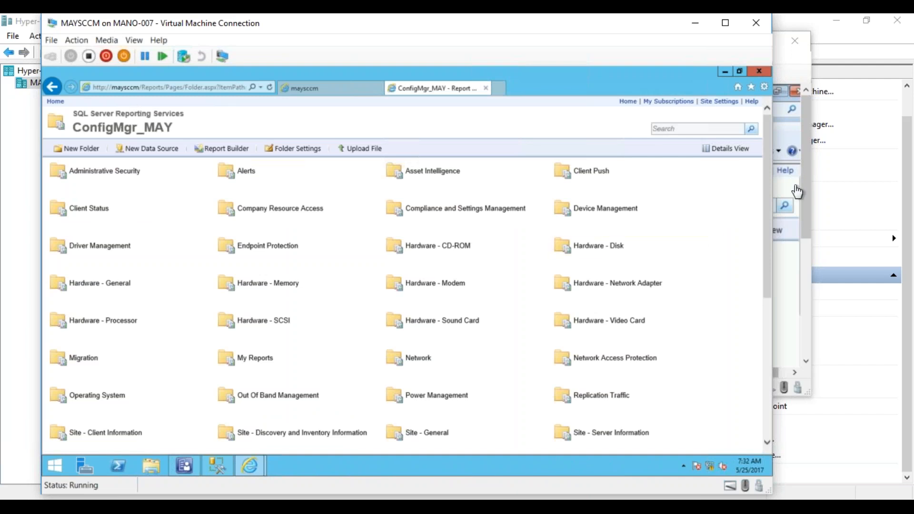
{"action": "left_click", "coordinate": [738, 149]}
{"action": "left_click_drag", "start_coordinate": [766, 171], "coordinate": [765, 238]}
{"action": "scroll", "coordinate": [759, 251], "scroll_direction": "down", "scroll_amount": 4}
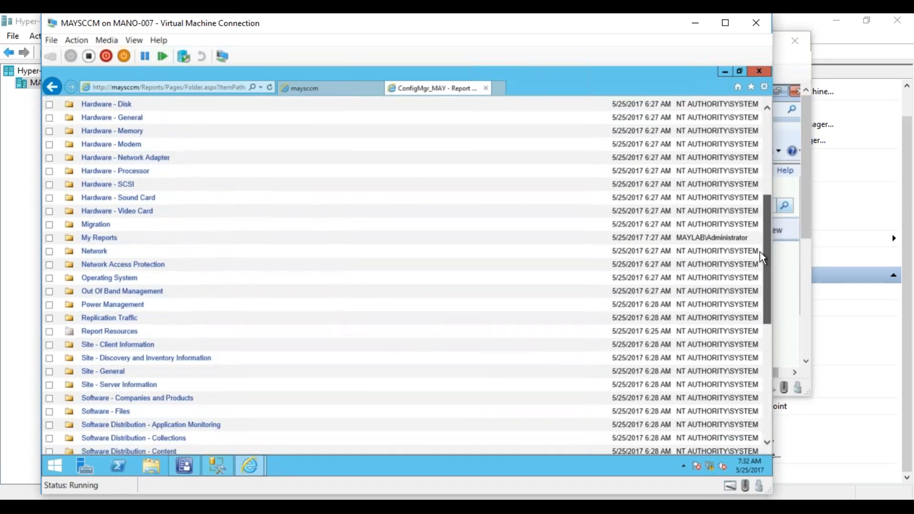
{"action": "scroll", "coordinate": [757, 281], "scroll_direction": "down", "scroll_amount": 3}
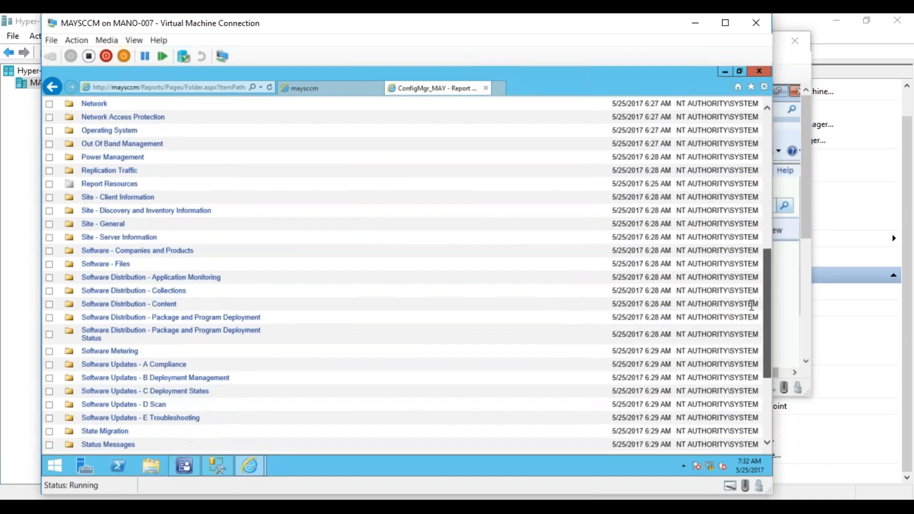
{"action": "scroll", "coordinate": [757, 281], "scroll_direction": "up", "scroll_amount": 5}
{"action": "scroll", "coordinate": [734, 204], "scroll_direction": "up", "scroll_amount": 4}
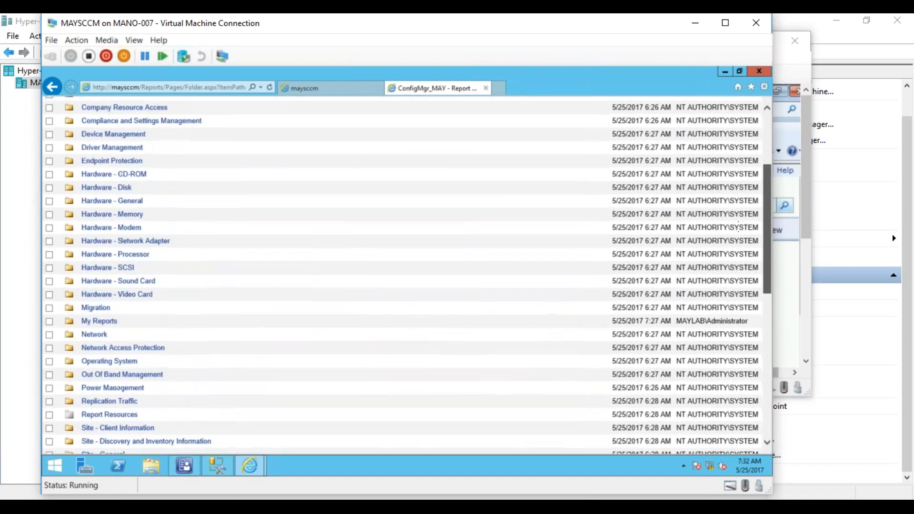
{"action": "scroll", "coordinate": [733, 202], "scroll_direction": "up", "scroll_amount": 1}
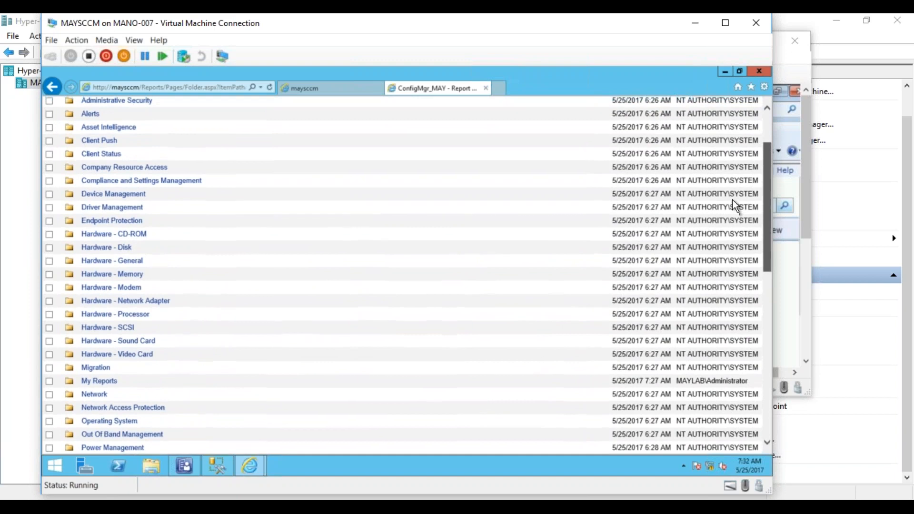
{"action": "scroll", "coordinate": [732, 202], "scroll_direction": "down", "scroll_amount": 2}
{"action": "scroll", "coordinate": [732, 202], "scroll_direction": "down", "scroll_amount": 5}
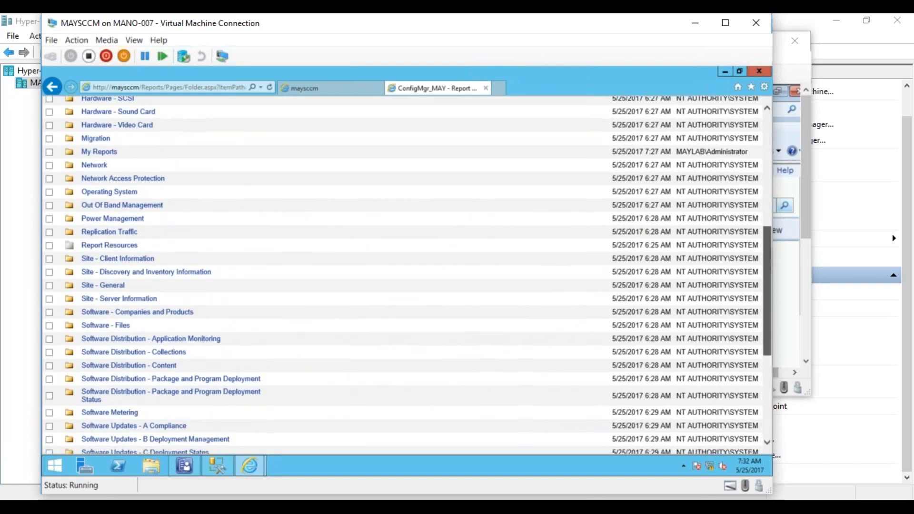
{"action": "scroll", "coordinate": [735, 303], "scroll_direction": "down", "scroll_amount": 1}
{"action": "scroll", "coordinate": [734, 299], "scroll_direction": "down", "scroll_amount": 2}
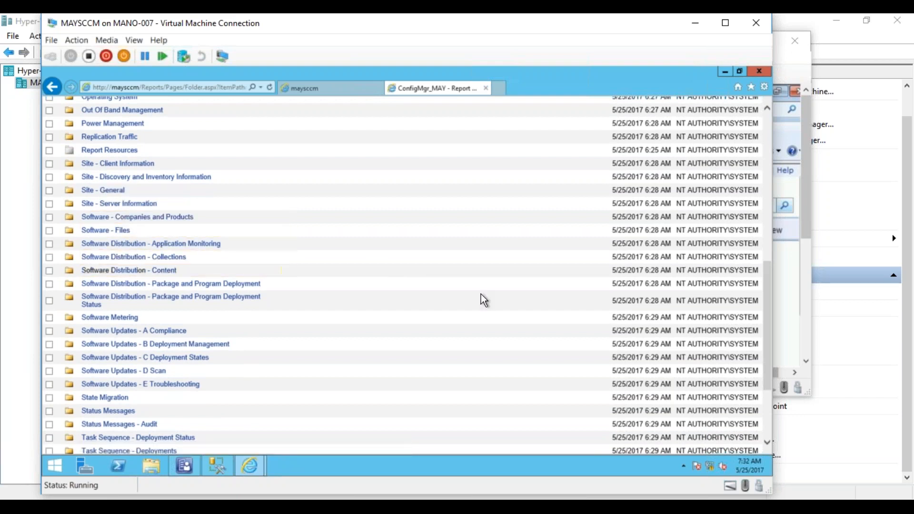
{"action": "mouse_move", "coordinate": [764, 319]}
{"action": "left_mouse_down"}
{"action": "mouse_move", "coordinate": [763, 373]}
{"action": "mouse_move", "coordinate": [749, 313]}
{"action": "left_mouse_up"}
- View the Software - Companies and Products report on software registered in Add Remove Programs for MAYTEST01 and look through the listed software
{"action": "left_click", "coordinate": [149, 234]}
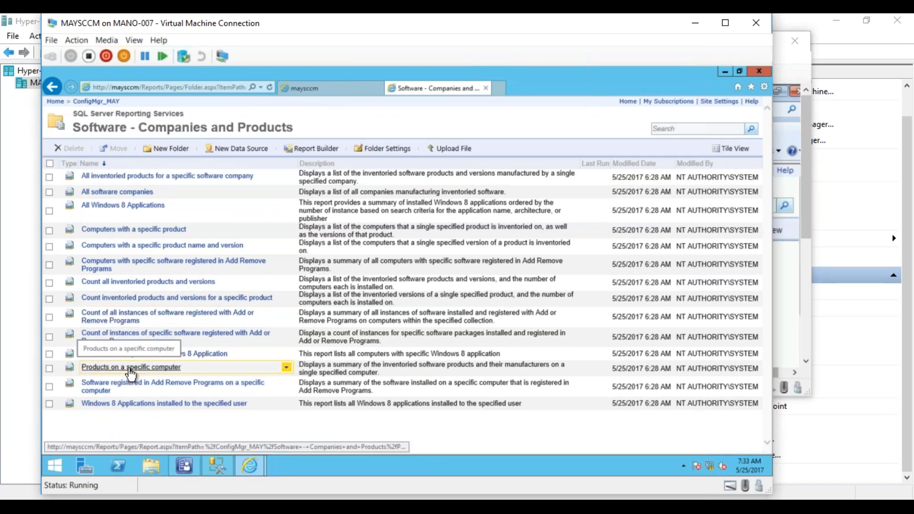
{"action": "left_click", "coordinate": [110, 390]}
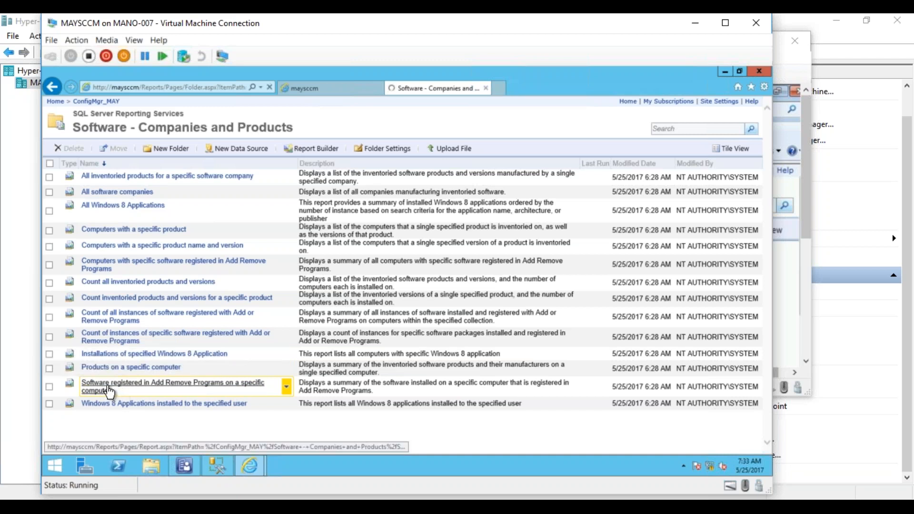
{"action": "left_click", "coordinate": [123, 120]}
{"action": "type", "text": "MAYTEST01"}
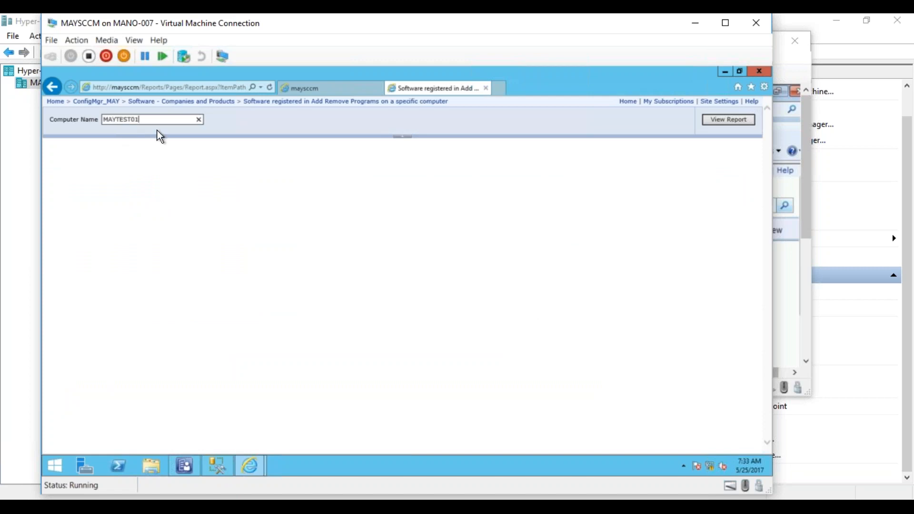
{"action": "left_click", "coordinate": [719, 119]}
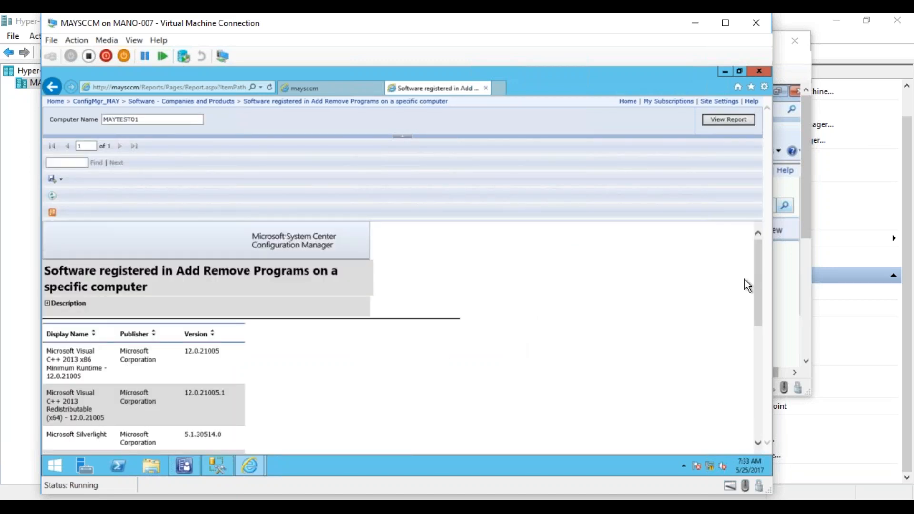
{"action": "scroll", "coordinate": [760, 295], "scroll_direction": "down", "scroll_amount": 1}
{"action": "left_click_drag", "start_coordinate": [760, 295], "coordinate": [755, 380]}
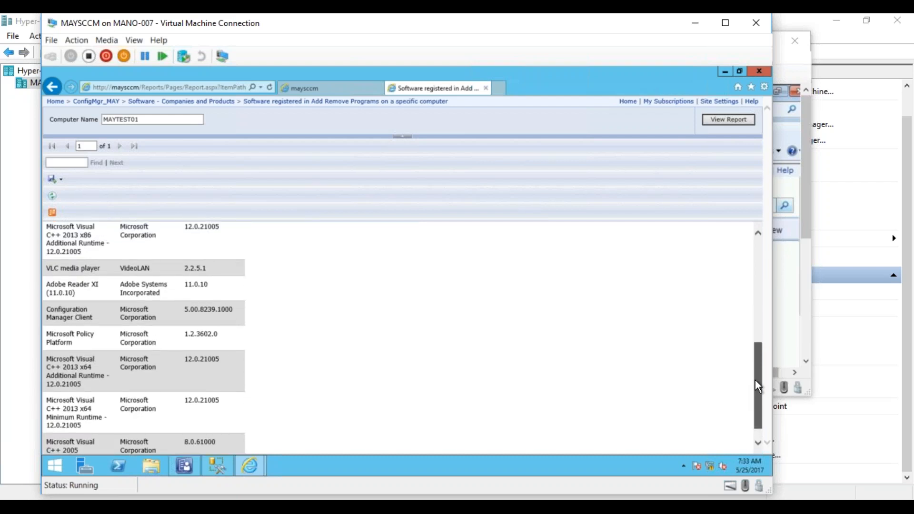
{"action": "left_click_drag", "start_coordinate": [754, 380], "coordinate": [729, 261]}
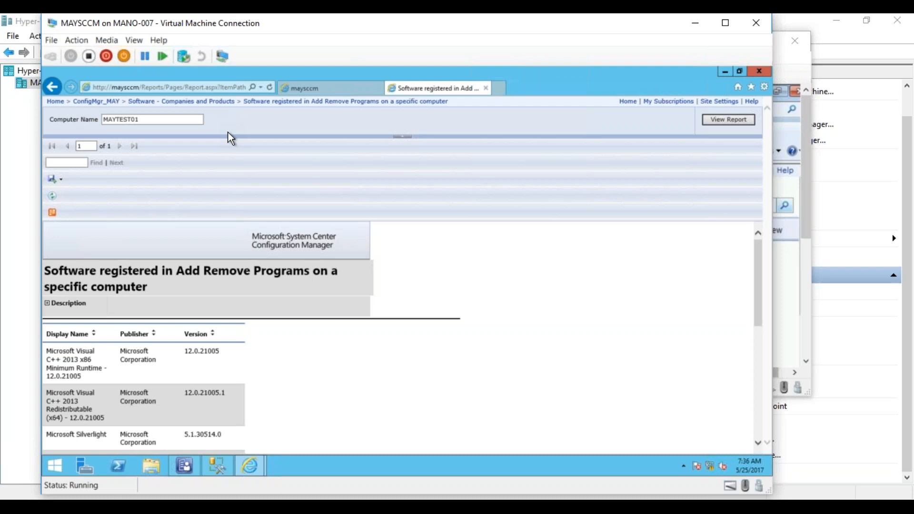
- View the Computers with specific software registered in Add Remove Programs report for title filter %Reader% and collection All Systems, then return to its folder
{"action": "left_click", "coordinate": [219, 102]}
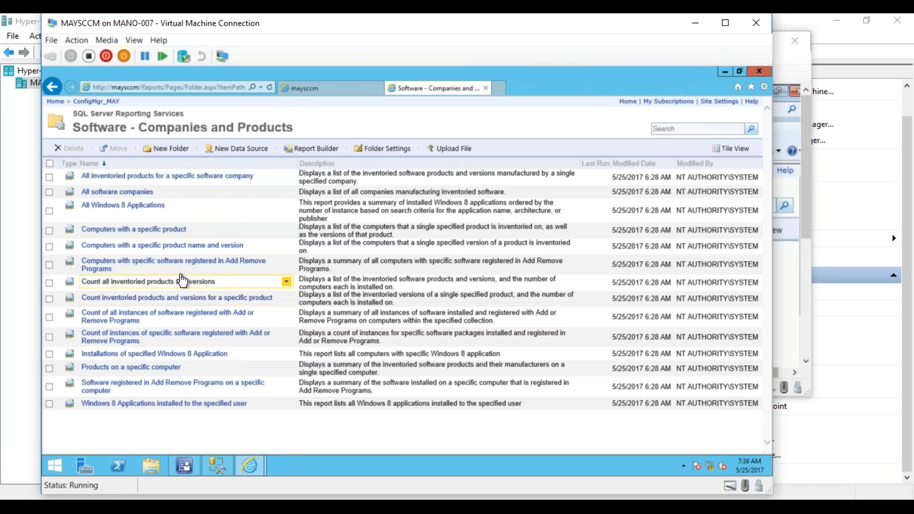
{"action": "left_click", "coordinate": [150, 264]}
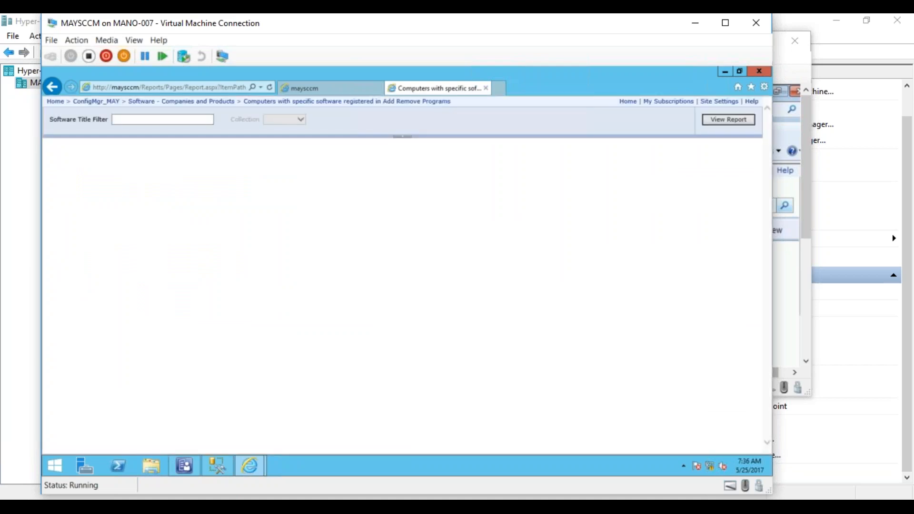
{"action": "left_click", "coordinate": [176, 119]}
{"action": "type", "text": "%Reader%"}
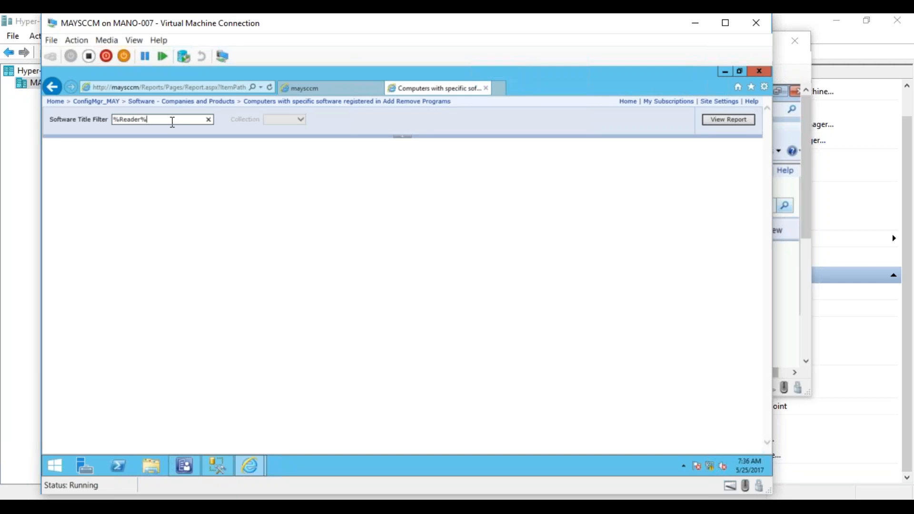
{"action": "left_click", "coordinate": [720, 122]}
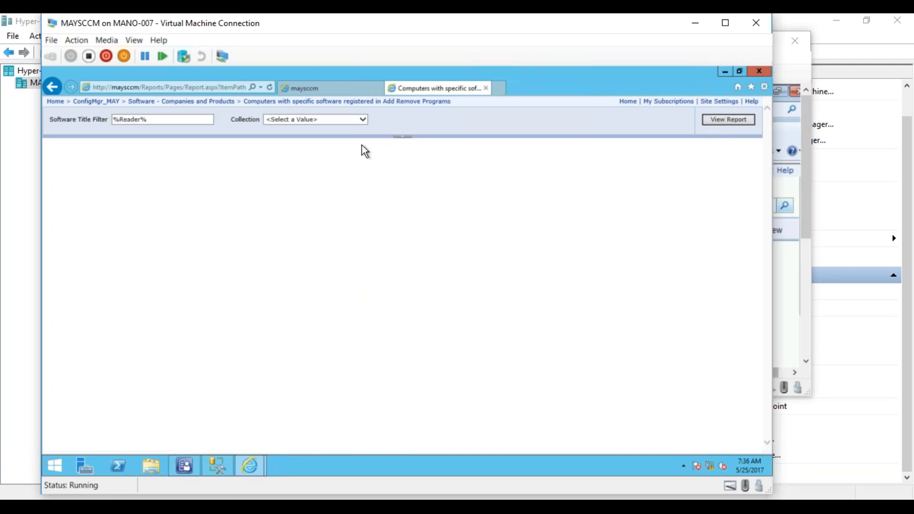
{"action": "left_click", "coordinate": [327, 121]}
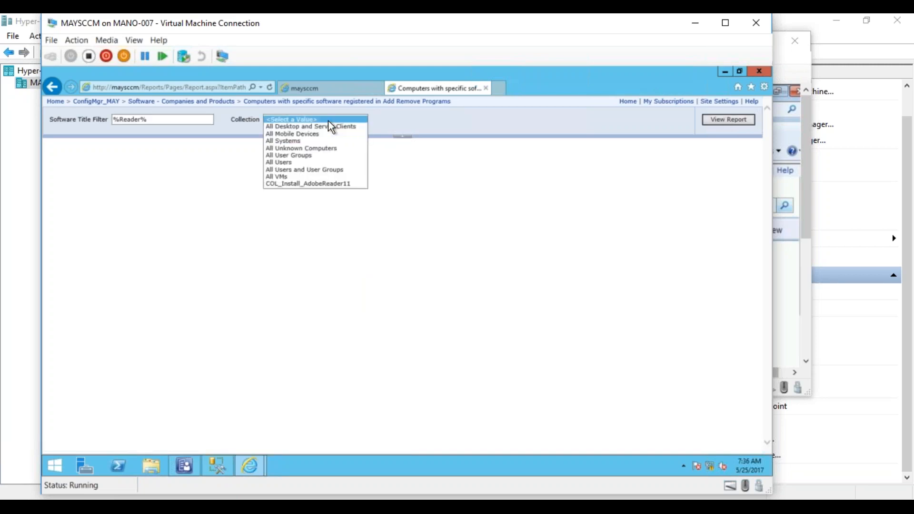
{"action": "left_click", "coordinate": [305, 142]}
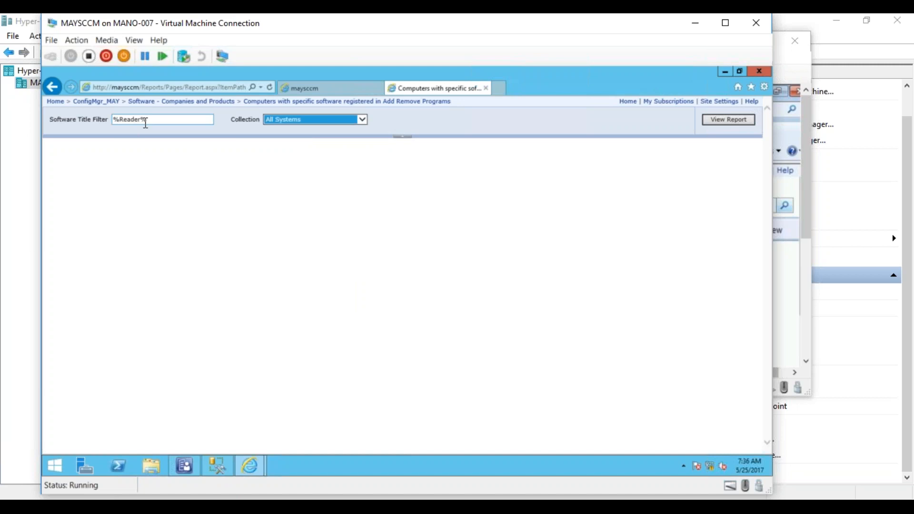
{"action": "left_click", "coordinate": [730, 119]}
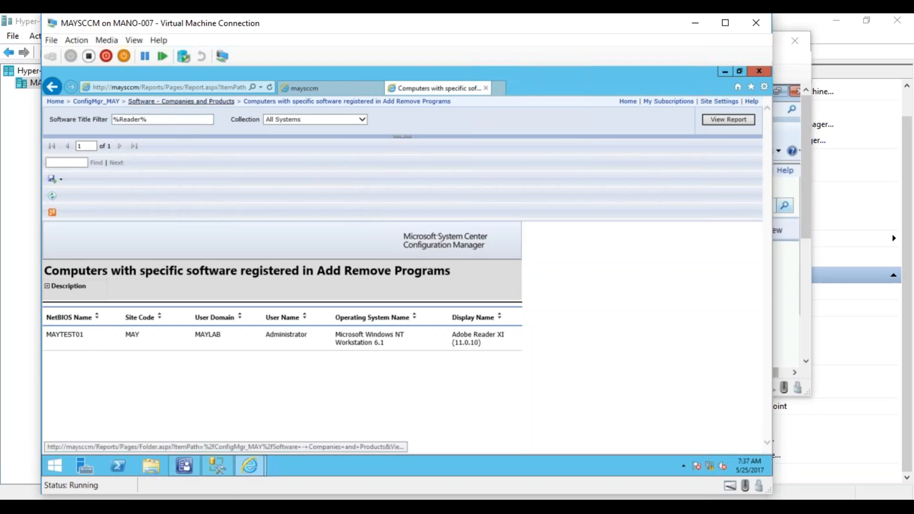
{"action": "left_click", "coordinate": [189, 102]}
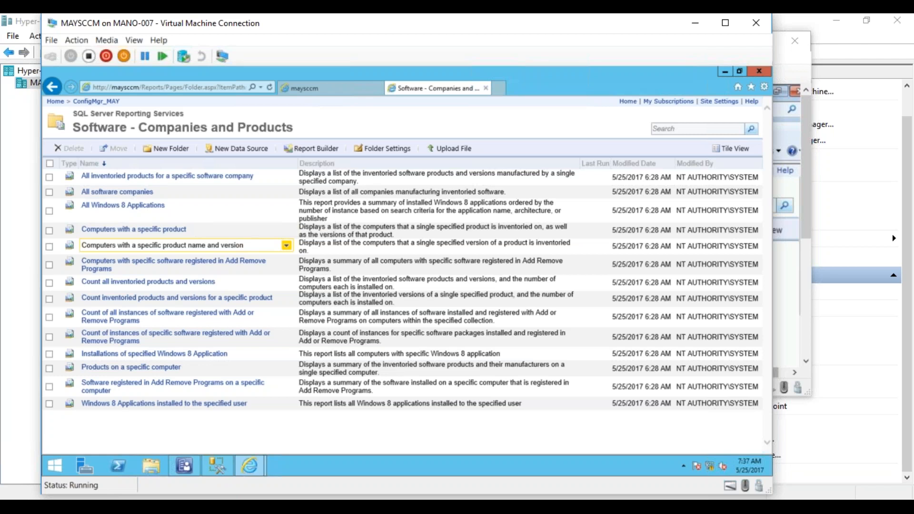
- Switch to SQL Server Management Studio, run Select * from v_Add_Remove_Programs in a new query and look through the result columns
{"action": "left_click", "coordinate": [216, 466]}
{"action": "left_click", "coordinate": [147, 96]}
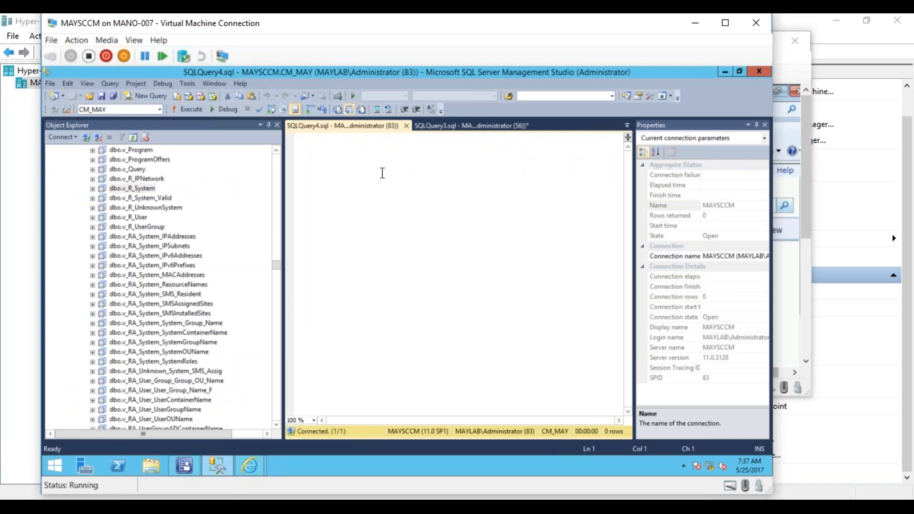
{"action": "type", "text": "Se"}
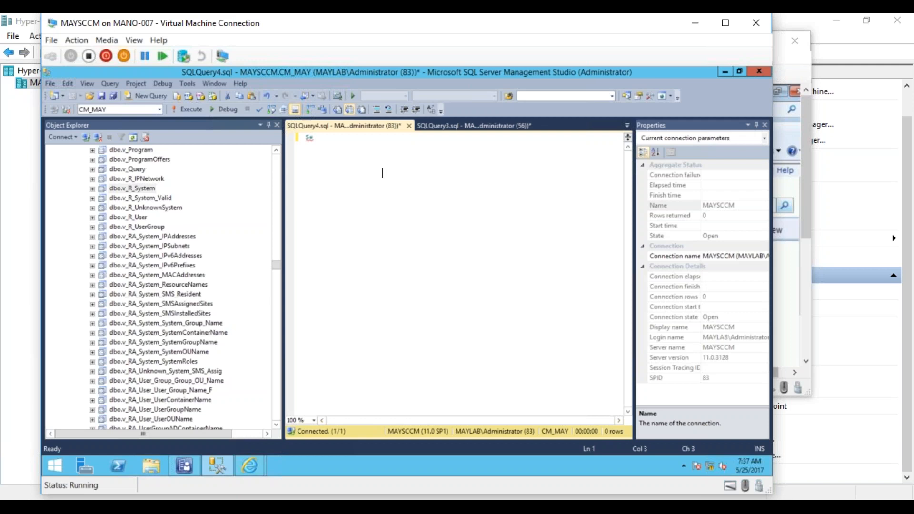
{"action": "type", "text": "lect * from v_"}
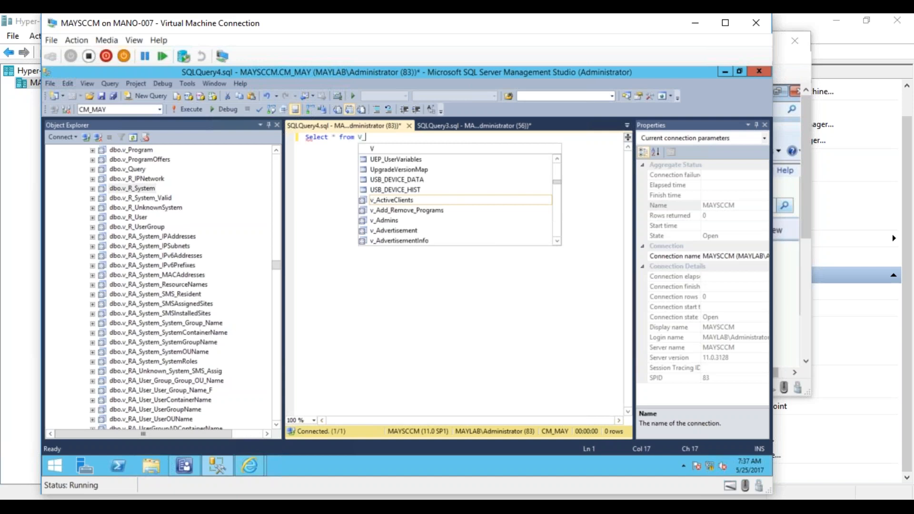
{"action": "type", "text": "ADD"}
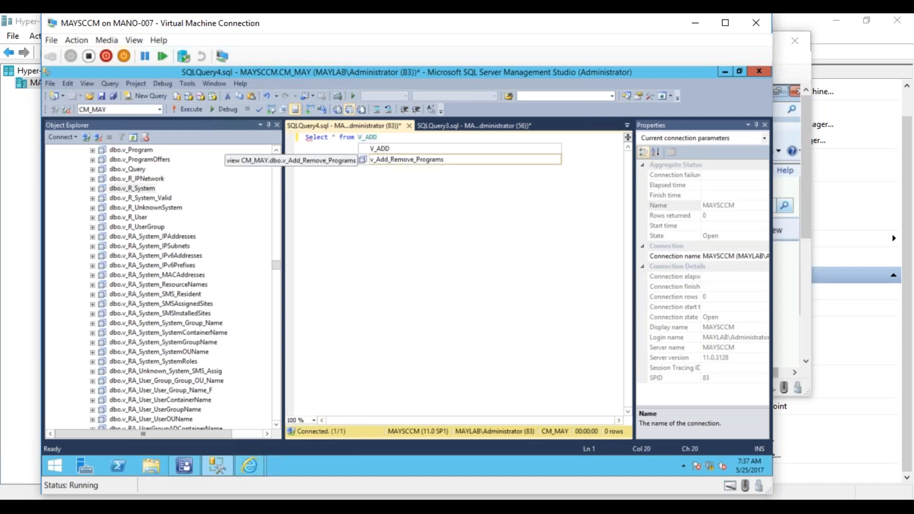
{"action": "double_click", "coordinate": [389, 159]}
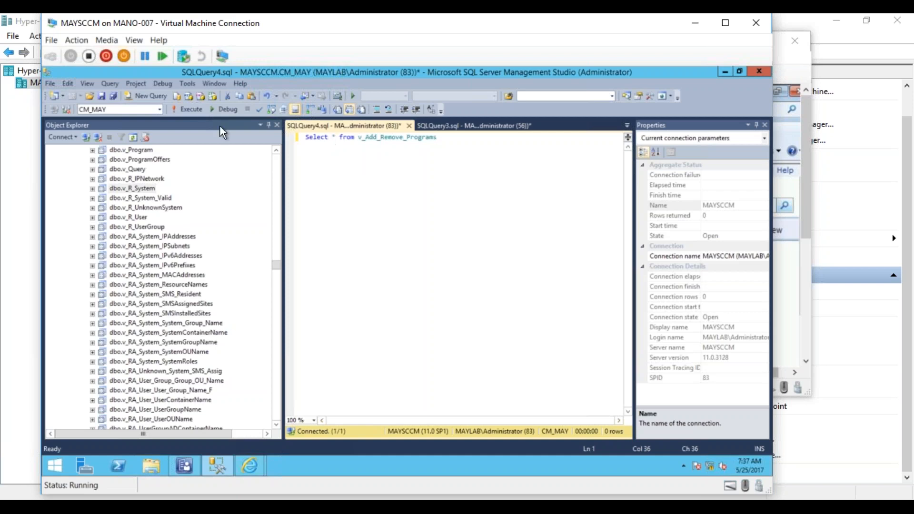
{"action": "left_click", "coordinate": [196, 108]}
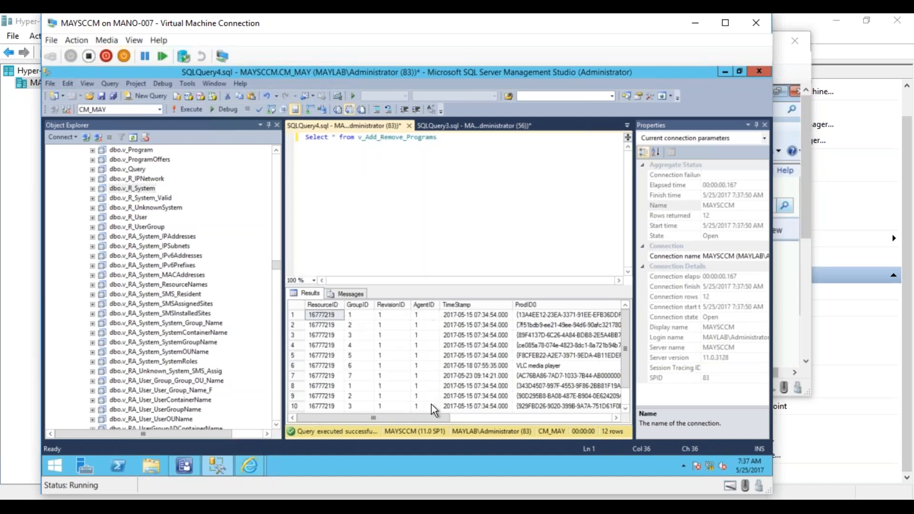
{"action": "left_click_drag", "start_coordinate": [412, 418], "coordinate": [378, 413]}
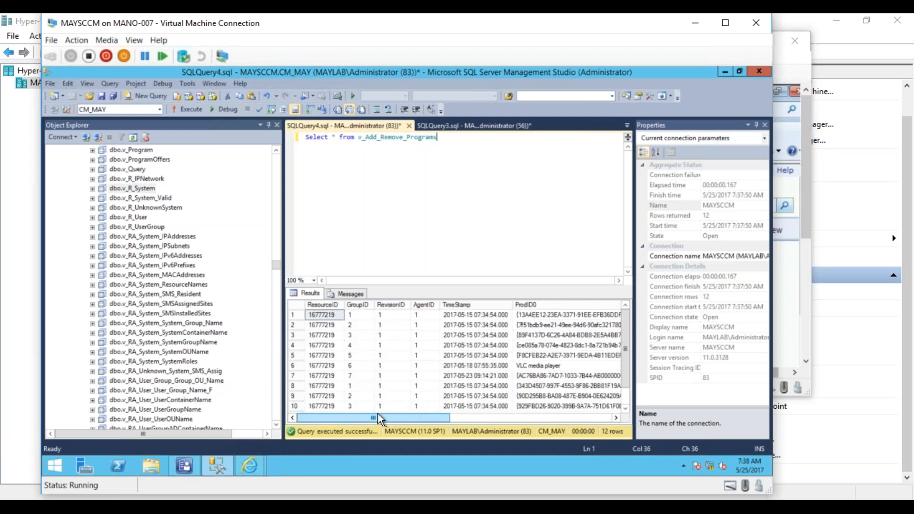
{"action": "left_click_drag", "start_coordinate": [433, 418], "coordinate": [364, 406]}
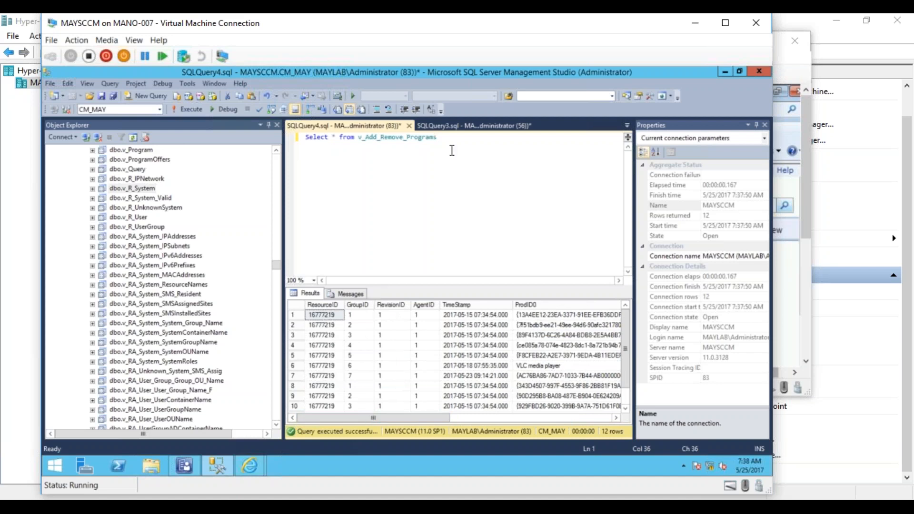
- Add a second query, Select * From V_R_System, below the first and execute only that statement
{"action": "key", "text": "Return"}
{"action": "key", "text": "Return"}
{"action": "type", "text": "Select *"}
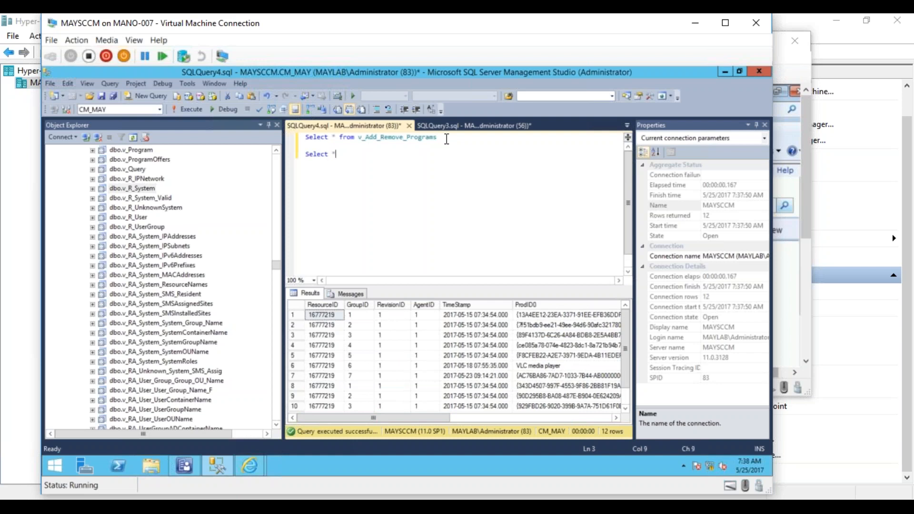
{"action": "type", "text": " From V_"}
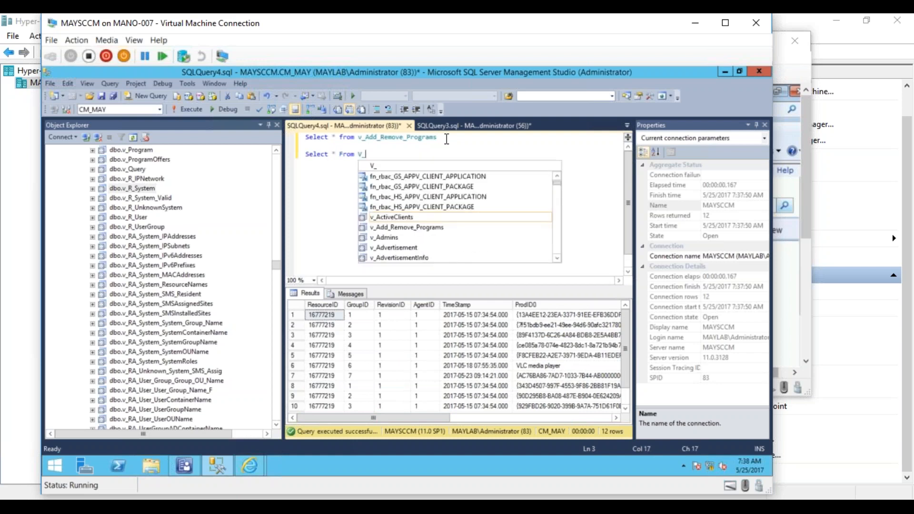
{"action": "type", "text": "R-"}
{"action": "type", "text": "_System"}
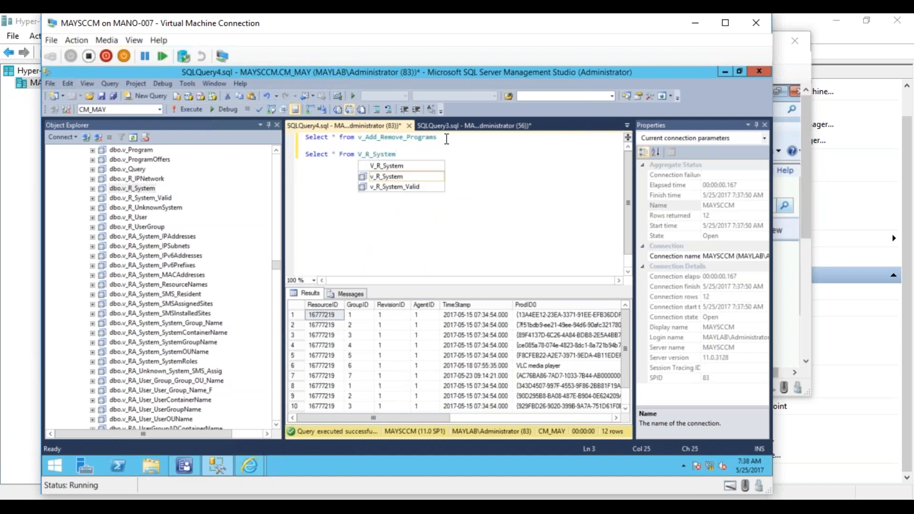
{"action": "key", "text": "Escape"}
{"action": "left_click_drag", "start_coordinate": [402, 153], "coordinate": [305, 155]}
{"action": "left_click", "coordinate": [195, 109]}
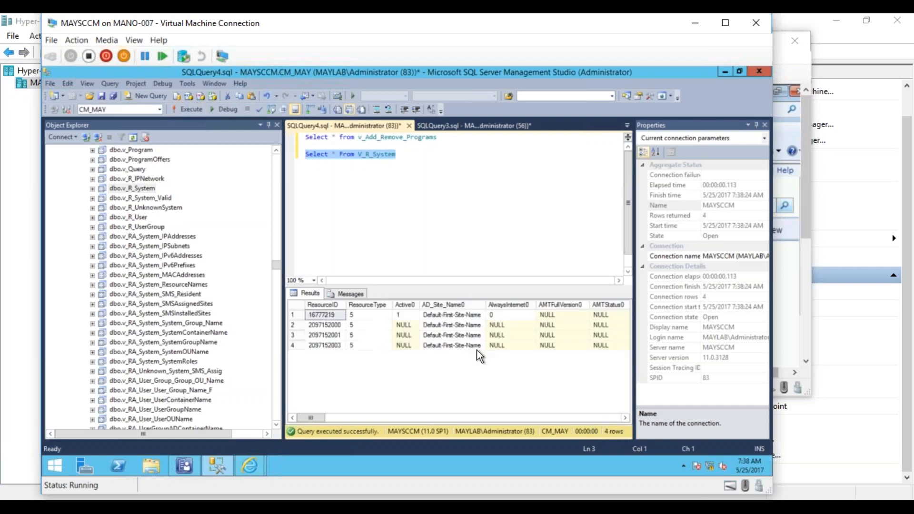
- Examine the V_R_System result columns for the computer name and the ResourceID shared with the programs view
{"action": "left_click", "coordinate": [624, 417]}
{"action": "left_click", "coordinate": [623, 417]}
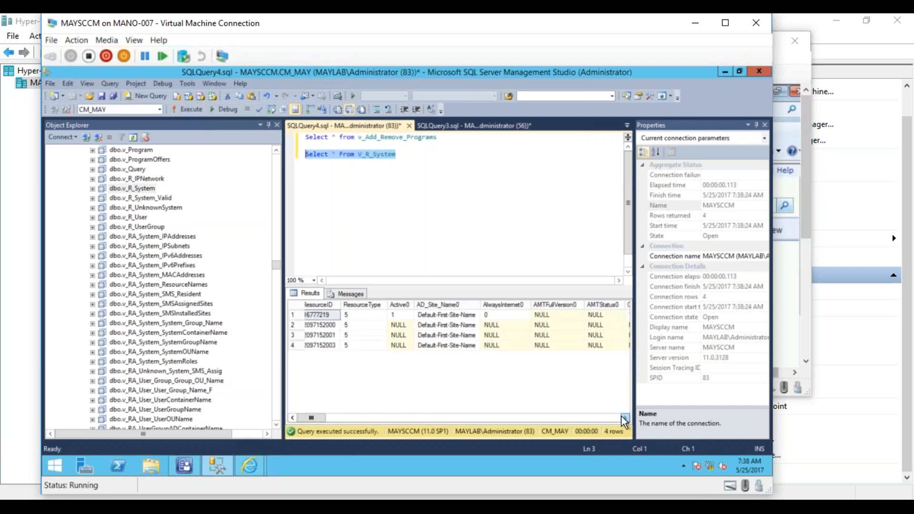
{"action": "left_click", "coordinate": [624, 417]}
{"action": "left_click", "coordinate": [614, 419]}
{"action": "left_click", "coordinate": [614, 419]}
{"action": "left_click", "coordinate": [614, 418]}
{"action": "left_click", "coordinate": [614, 418]}
{"action": "left_click", "coordinate": [614, 418]}
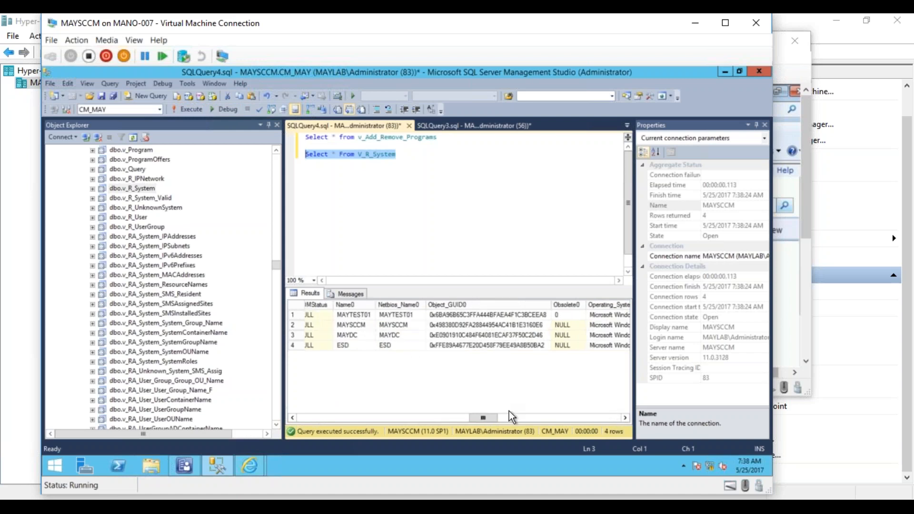
{"action": "left_click_drag", "start_coordinate": [485, 415], "coordinate": [289, 425]}
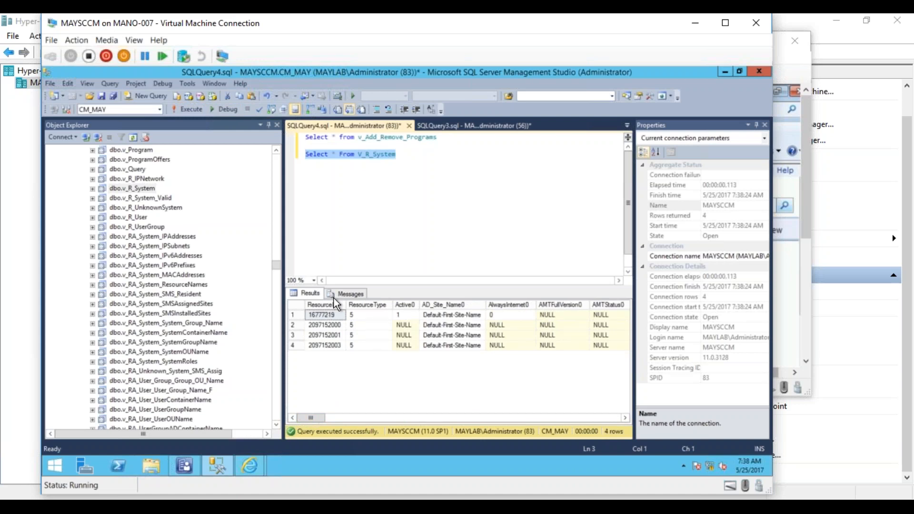
- Delete the separate Select * From V_R_System statement from the query
{"action": "left_click", "coordinate": [381, 179]}
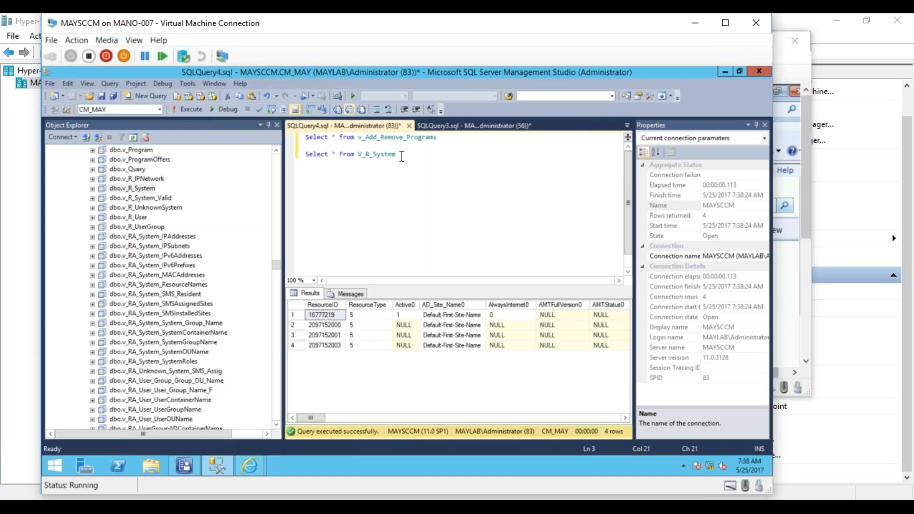
{"action": "left_click_drag", "start_coordinate": [402, 156], "coordinate": [303, 156]}
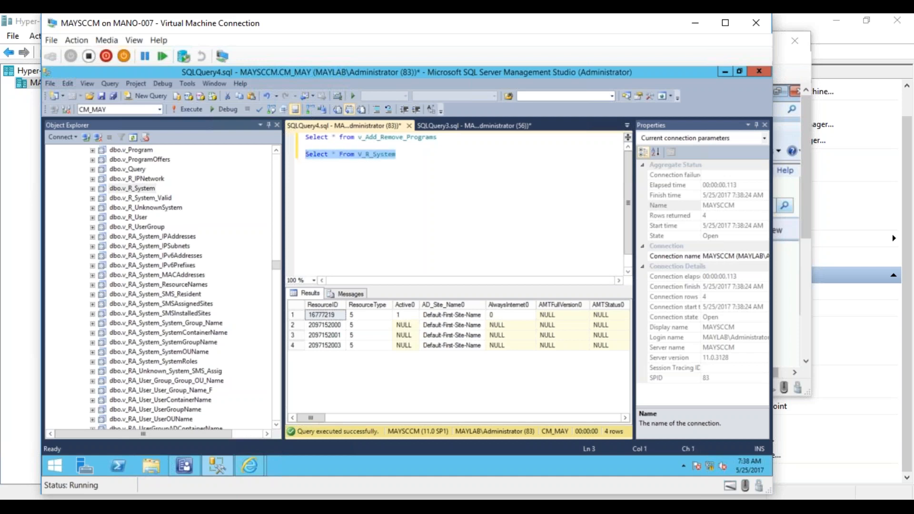
{"action": "key", "text": "BackSpace"}
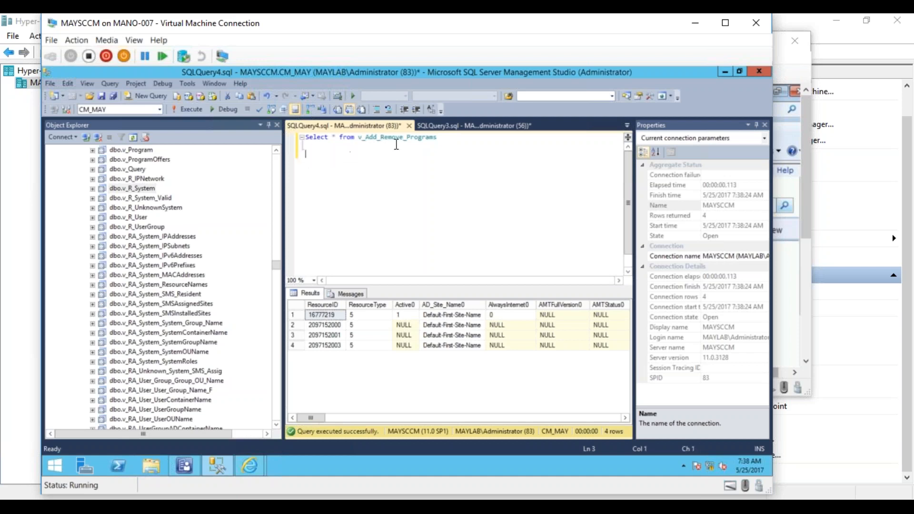
- Extend the v_Add_Remove_Programs query with a JOin to V_R_System followed by the on keyword
{"action": "left_click", "coordinate": [448, 139]}
{"action": "type", "text": "JOI"}
{"action": "type", "text": "n "}
{"action": "type", "text": "V"}
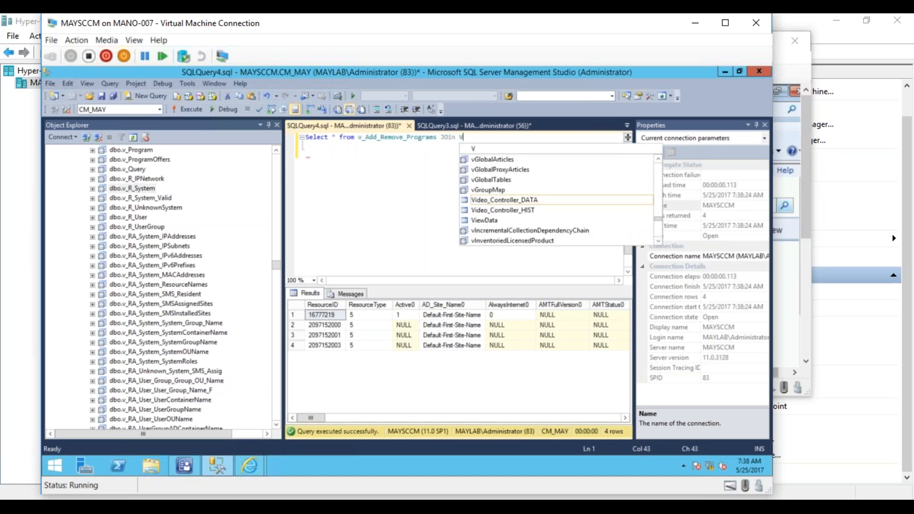
{"action": "type", "text": "_R"}
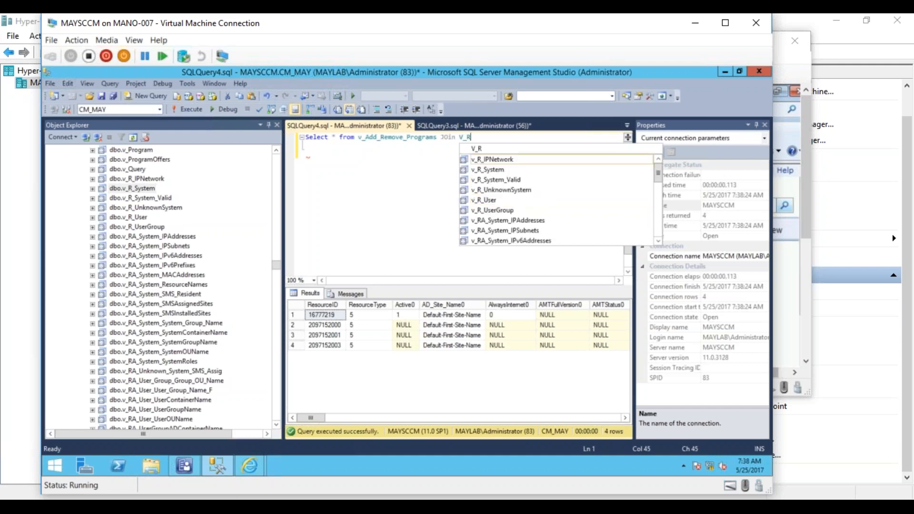
{"action": "type", "text": "_System "}
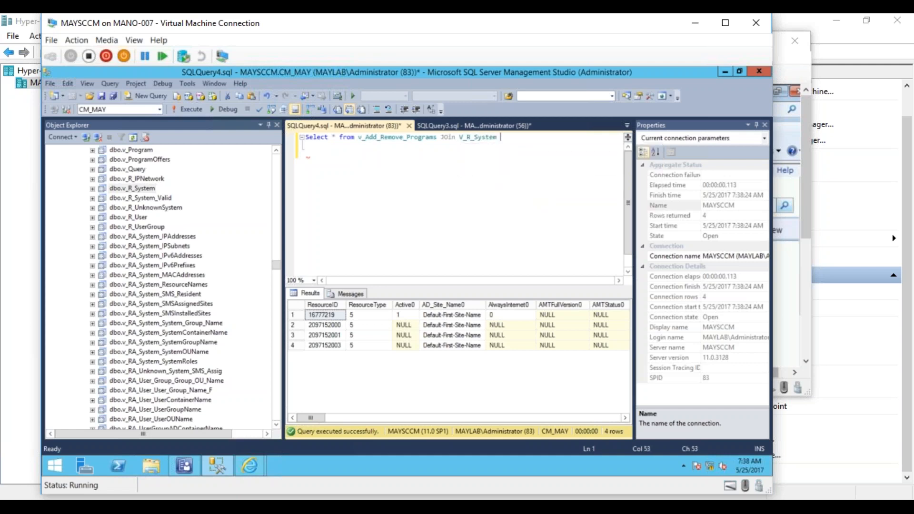
{"action": "type", "text": "on"}
- Give v_Add_Remove_Programs the alias ARP and V_R_System the alias SYS in the joined query
{"action": "left_click", "coordinate": [438, 137]}
{"action": "type", "text": "AR"}
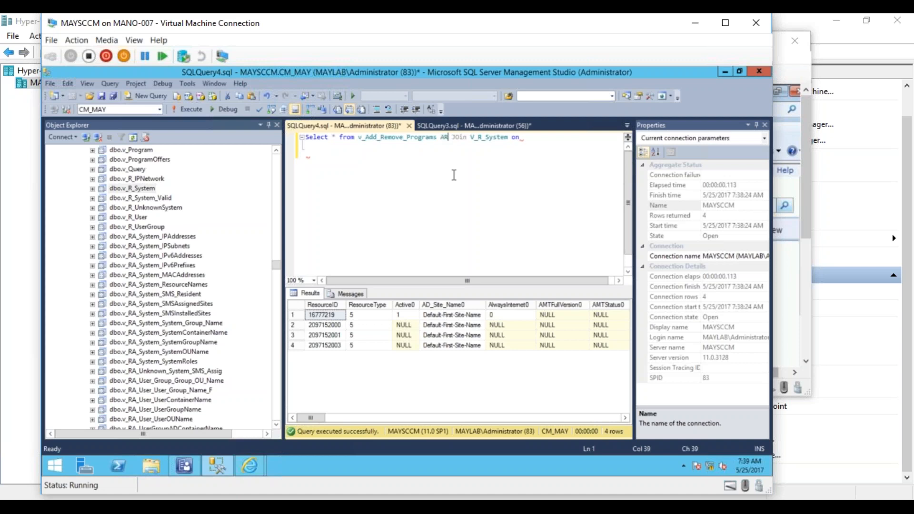
{"action": "type", "text": "P"}
{"action": "left_click", "coordinate": [515, 138]}
{"action": "type", "text": "SYS"}
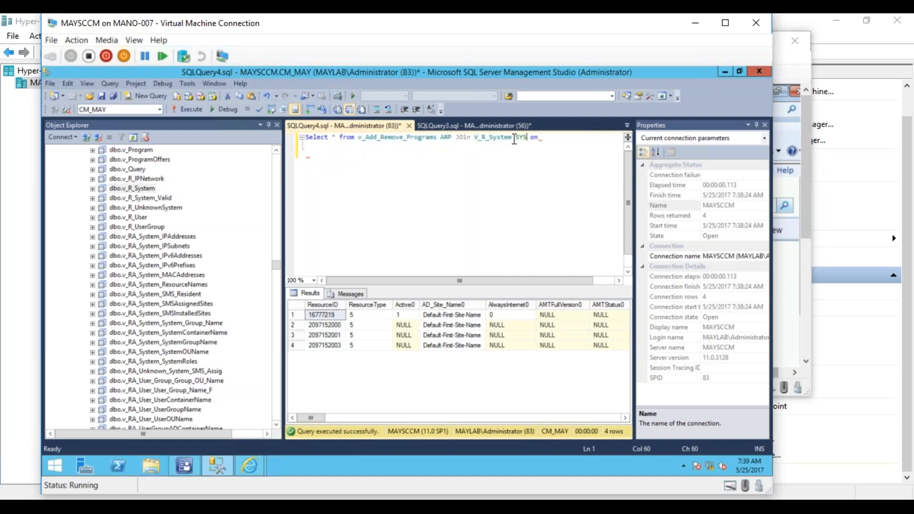
- Complete the join condition after on as ARP.ResourceID=SYS.ResourceID
{"action": "left_click", "coordinate": [542, 140]}
{"action": "type", "text": "ARP."}
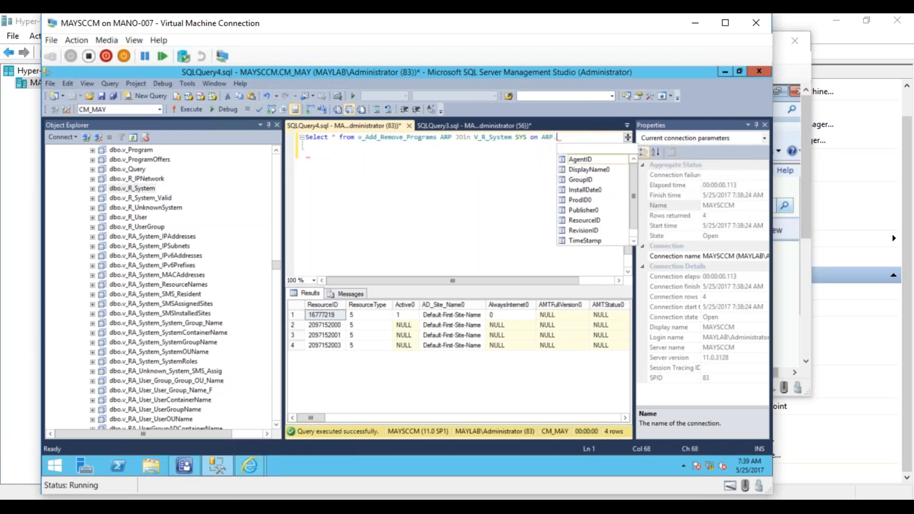
{"action": "type", "text": "Resoutc"}
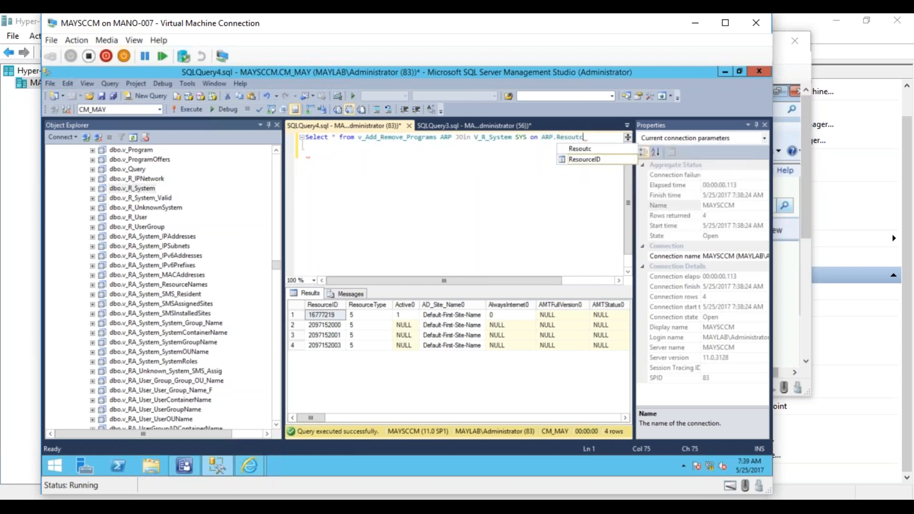
{"action": "key", "text": "BackSpace"}
{"action": "key", "text": "BackSpace"}
{"action": "type", "text": "rceID="}
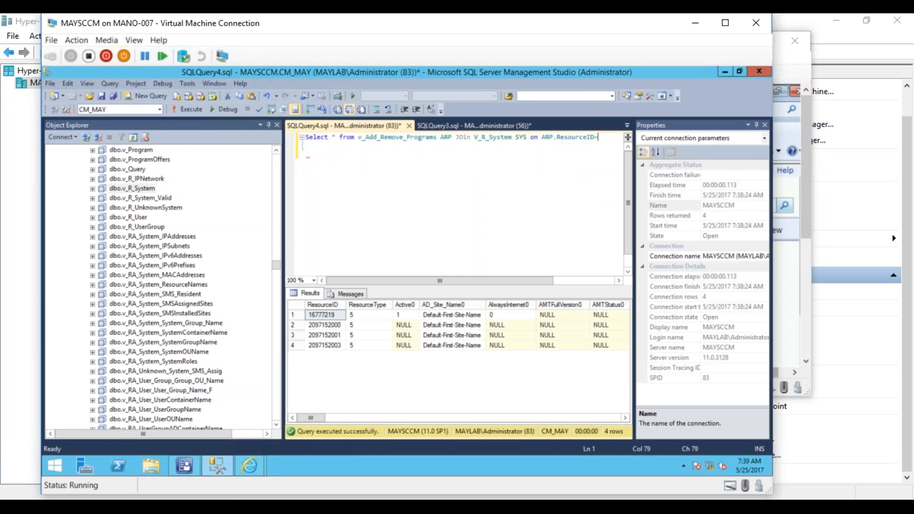
{"action": "type", "text": "S"}
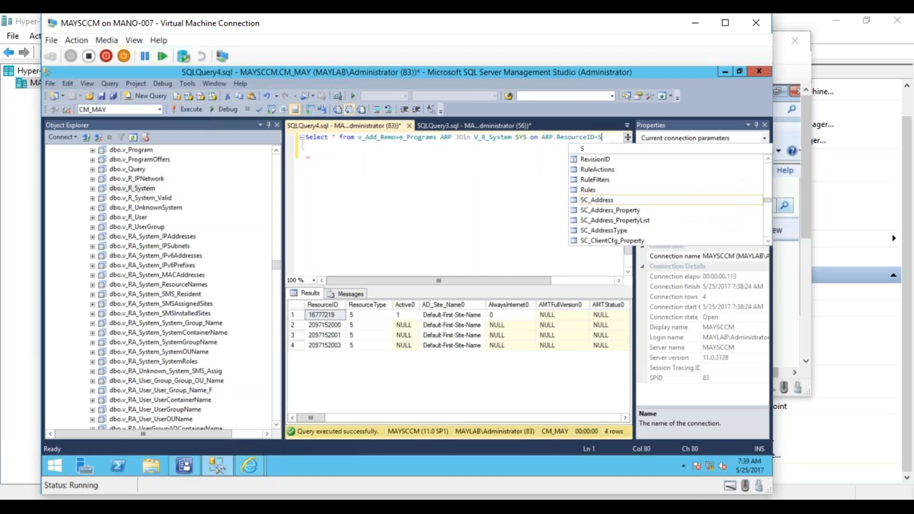
{"action": "type", "text": "YS.ResourceID"}
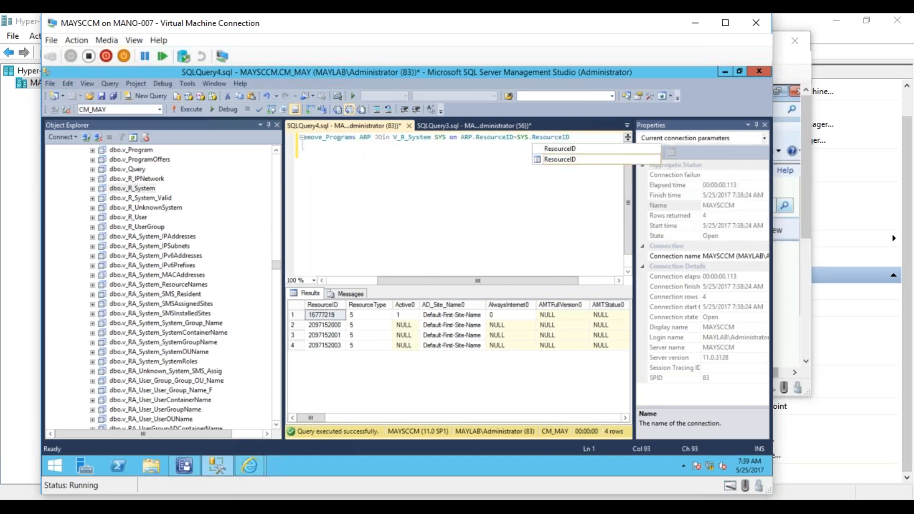
- Execute the joined query and look through its result columns for the computer name
{"action": "left_click", "coordinate": [489, 173]}
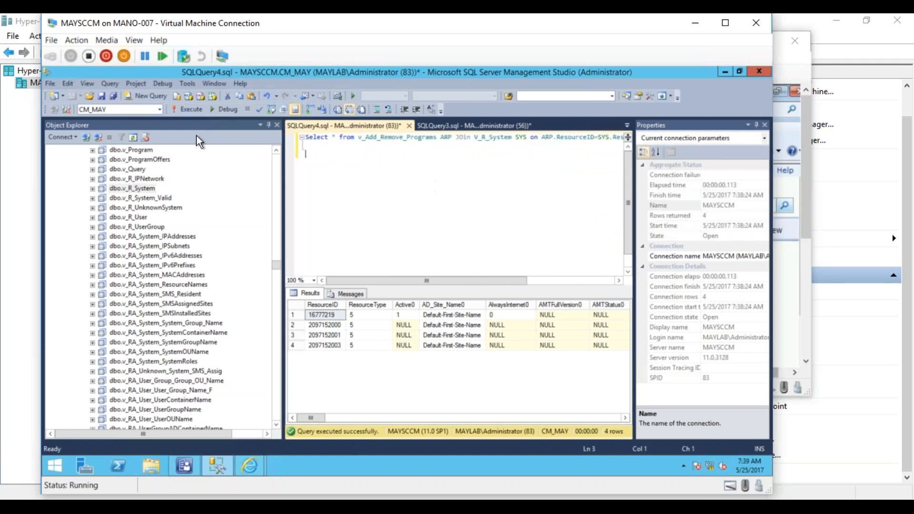
{"action": "left_click", "coordinate": [187, 109]}
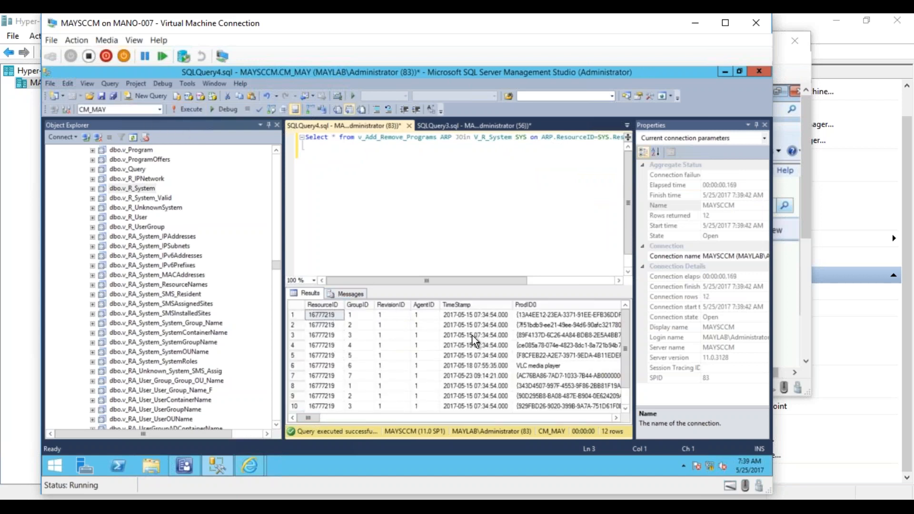
{"action": "left_click_drag", "start_coordinate": [319, 417], "coordinate": [497, 424]}
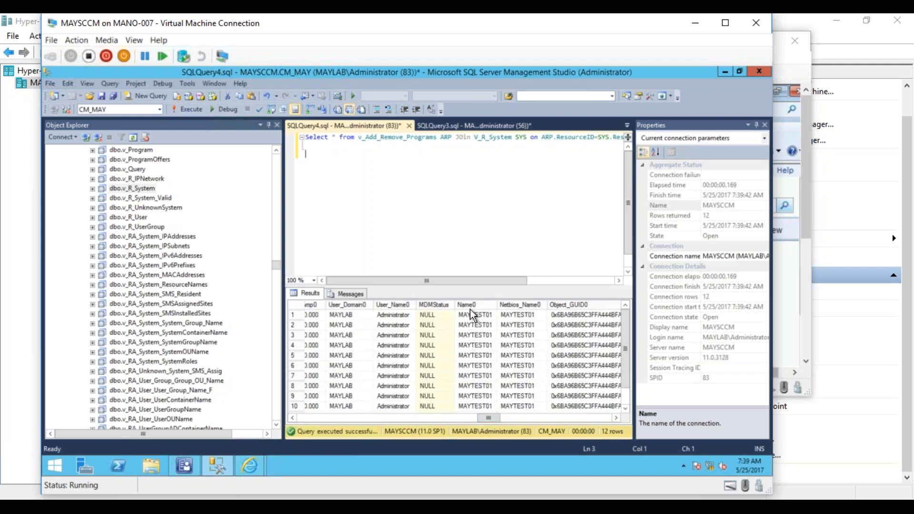
{"action": "left_click_drag", "start_coordinate": [484, 419], "coordinate": [300, 415]}
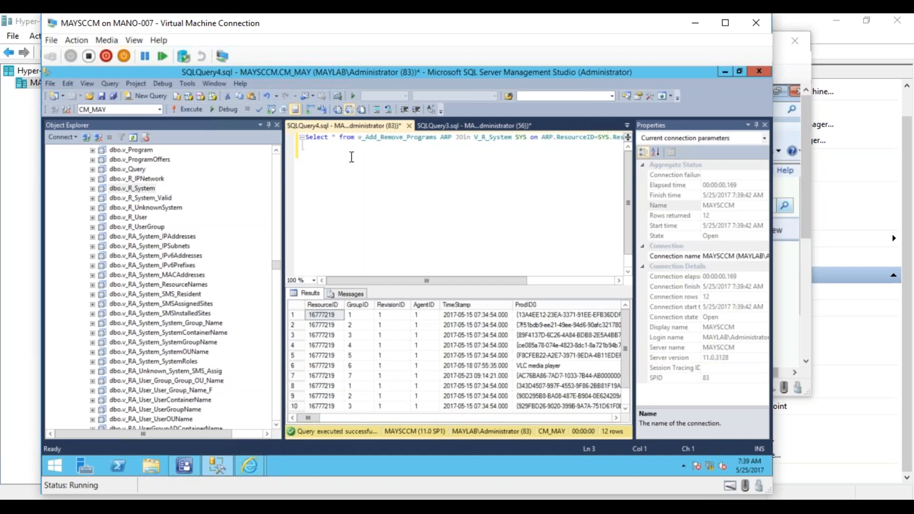
- Replace the asterisk in the Select statement with the columns Name0, DisplayName0 and Version0
{"action": "left_click", "coordinate": [335, 137]}
{"action": "key", "text": "BackSpace"}
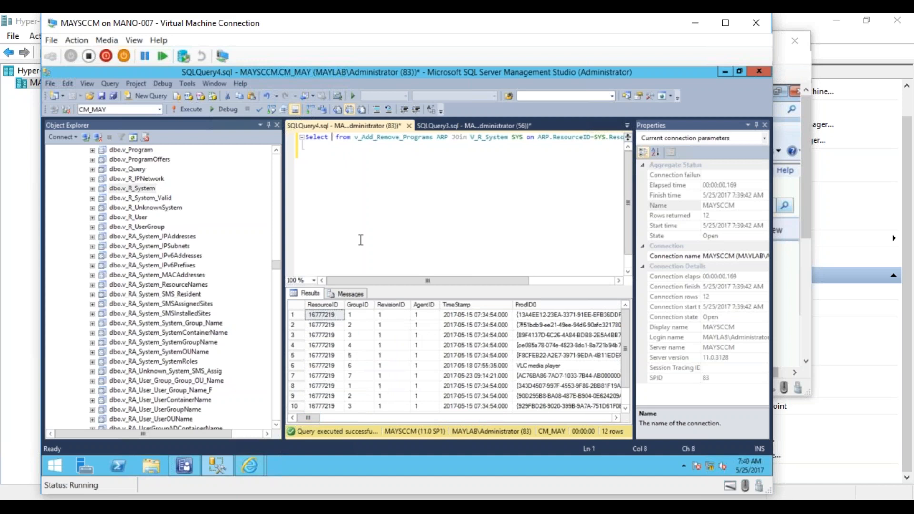
{"action": "type", "text": "Name0"}
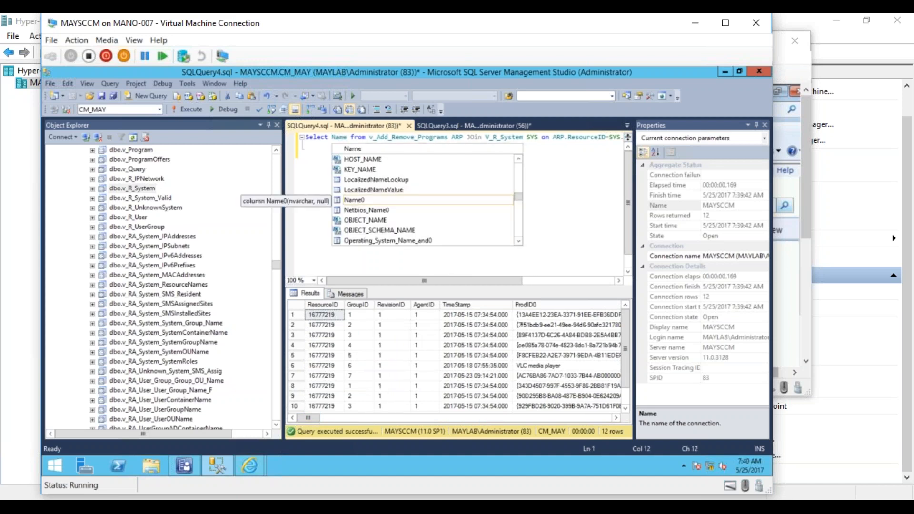
{"action": "type", "text": ", "}
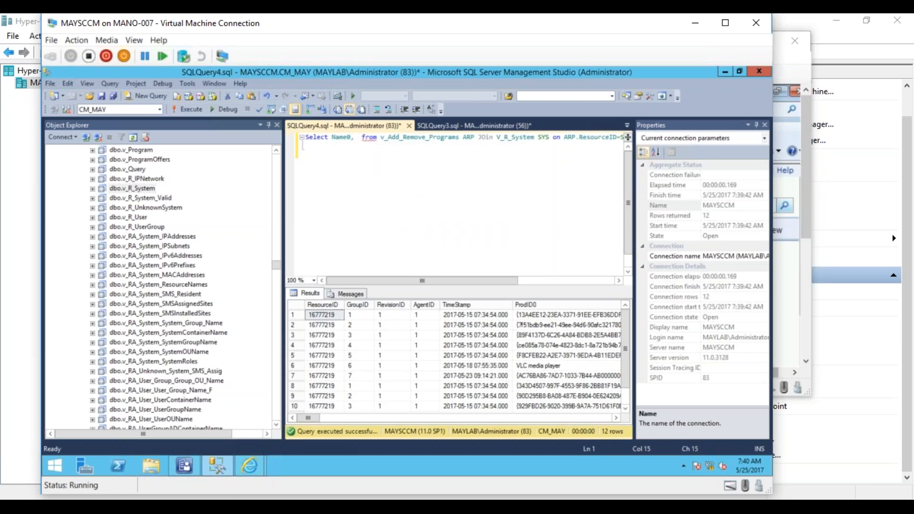
{"action": "type", "text": "Displa"}
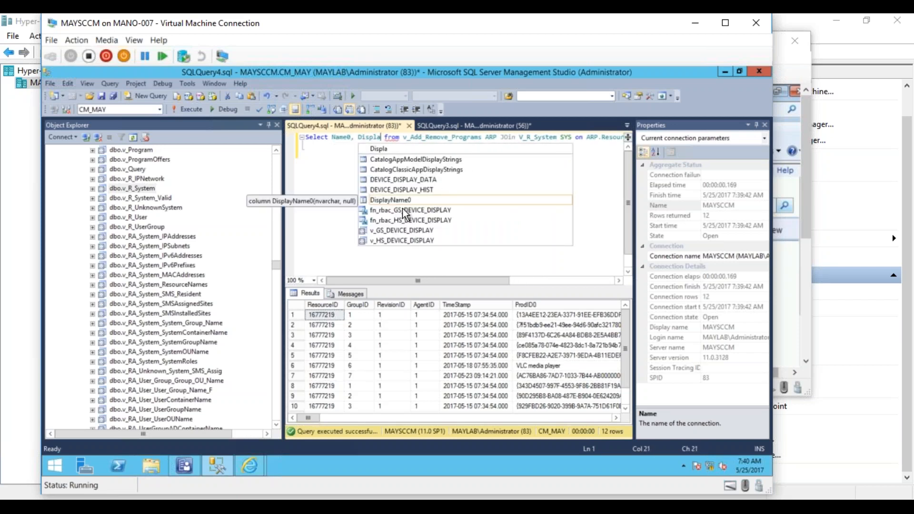
{"action": "double_click", "coordinate": [395, 199]}
{"action": "type", "text": ","}
{"action": "type", "text": "Version0"}
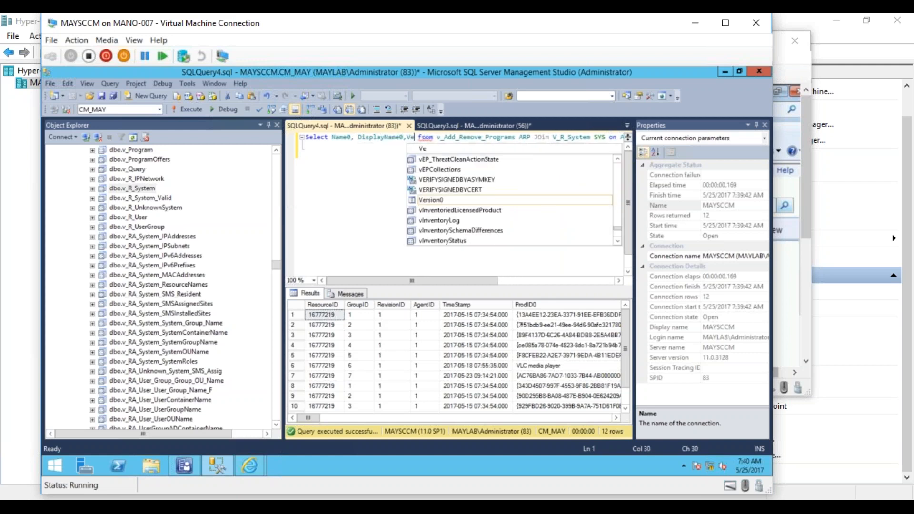
{"action": "double_click", "coordinate": [430, 200]}
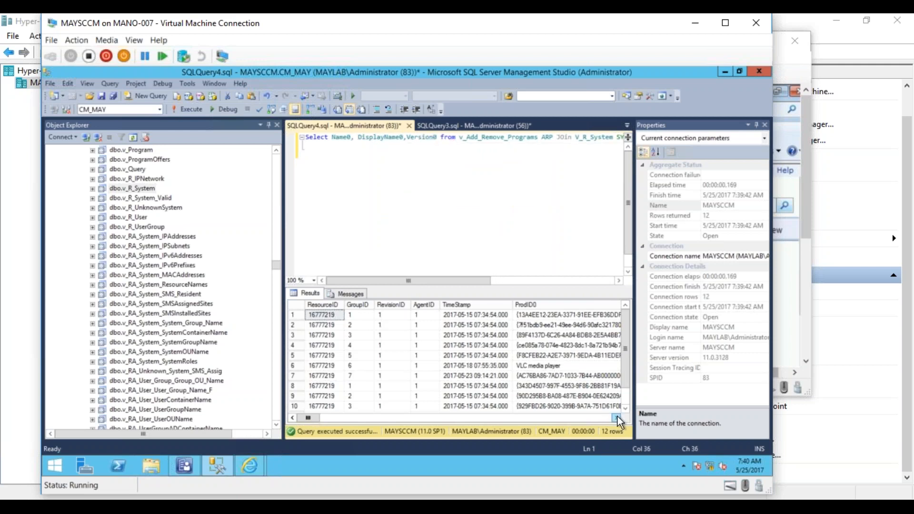
- Add InstallDate0 after Version0 in the selected columns and execute the query
{"action": "left_click", "coordinate": [617, 417]}
{"action": "left_click", "coordinate": [609, 416]}
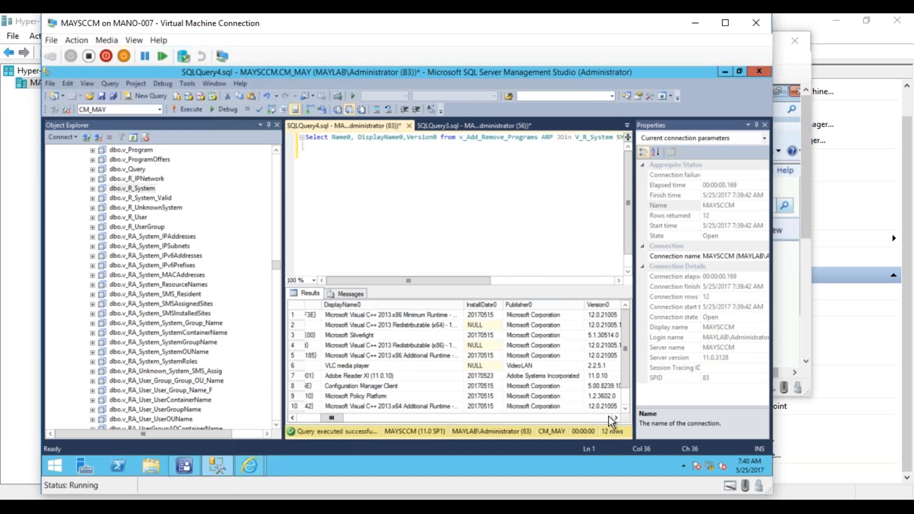
{"action": "left_click", "coordinate": [608, 415]}
{"action": "left_click_drag", "start_coordinate": [355, 419], "coordinate": [338, 418]}
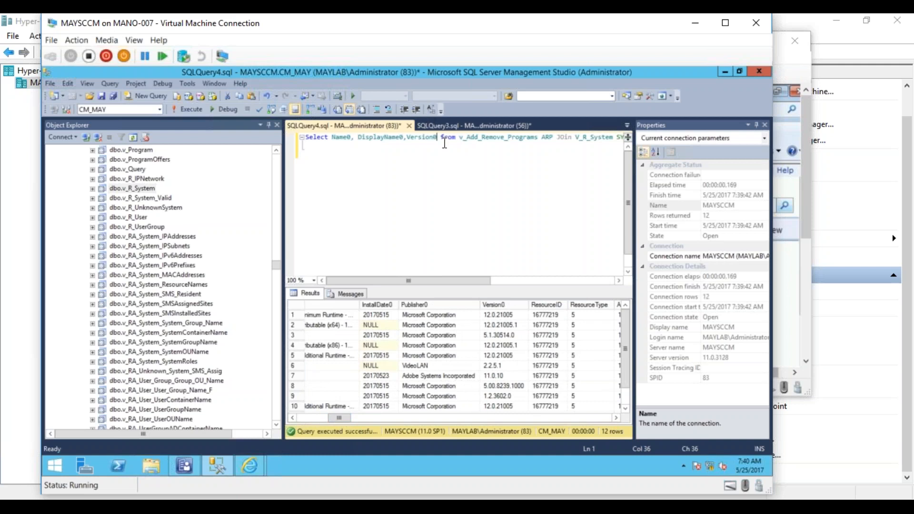
{"action": "type", "text": ","}
{"action": "type", "text": "InstallDa"}
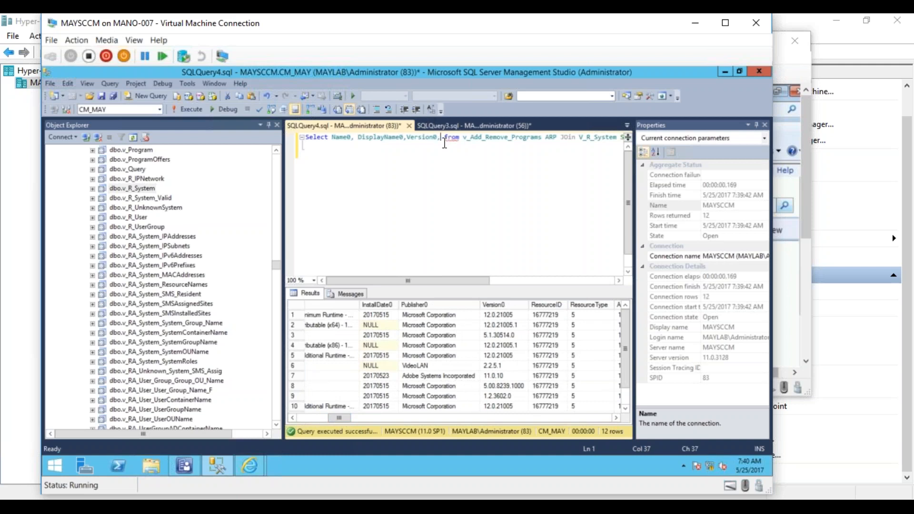
{"action": "type", "text": "te0"}
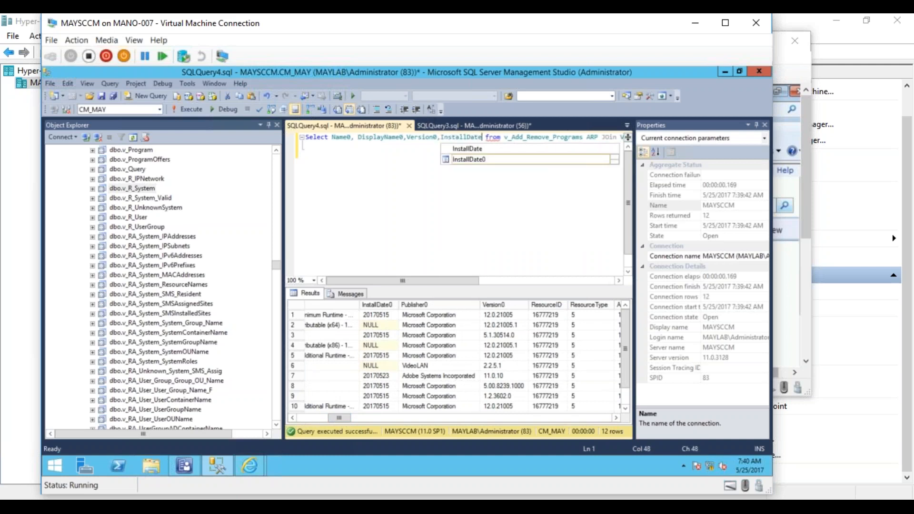
{"action": "key", "text": "Return"}
{"action": "key", "text": "Return"}
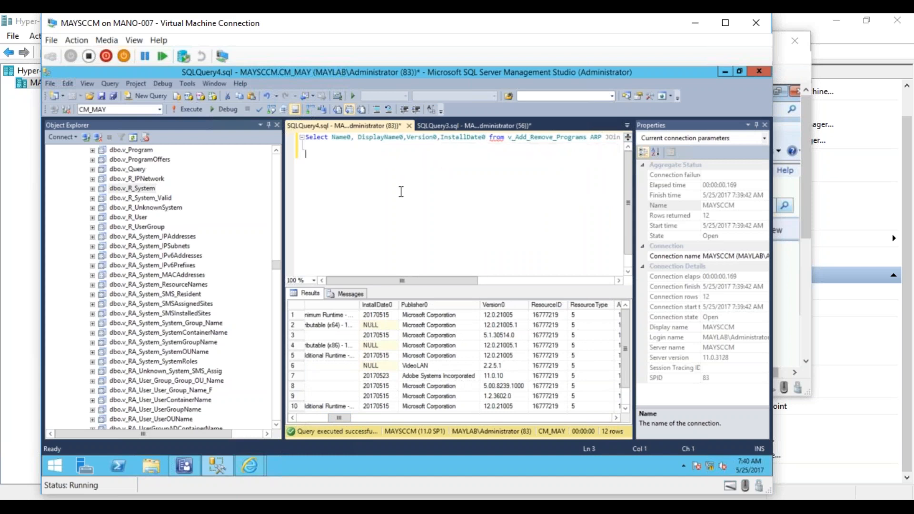
{"action": "left_click", "coordinate": [191, 107]}
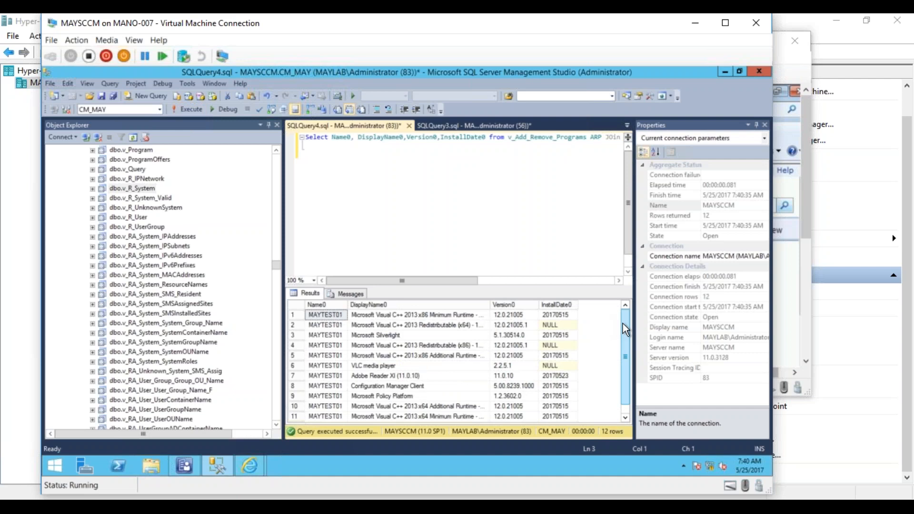
{"action": "left_click_drag", "start_coordinate": [624, 325], "coordinate": [615, 293]}
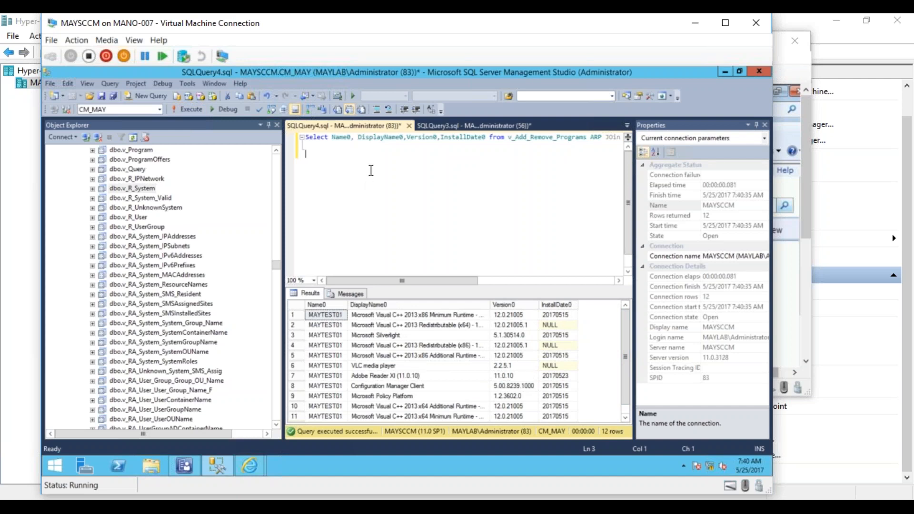
- Alias Name0 as ComputerName and DisplayName0 as ApplicationName in the select list
{"action": "left_click", "coordinate": [351, 138]}
{"action": "type", "text": "as "}
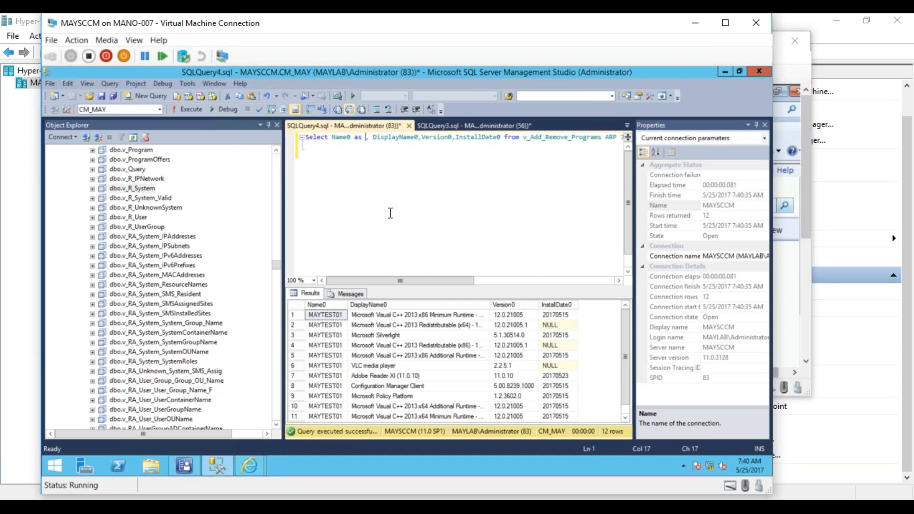
{"action": "type", "text": "ComputerName"}
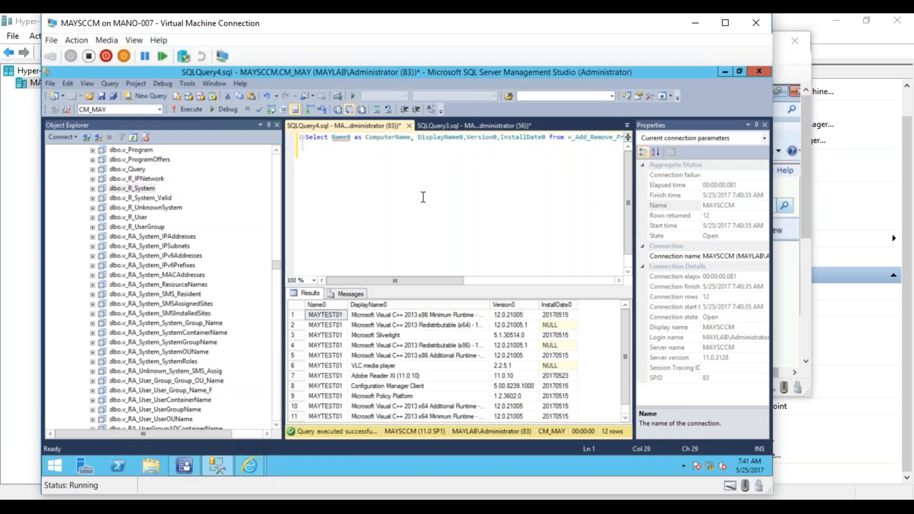
{"action": "left_click", "coordinate": [464, 138]}
{"action": "type", "text": "as"}
{"action": "type", "text": " Applic"}
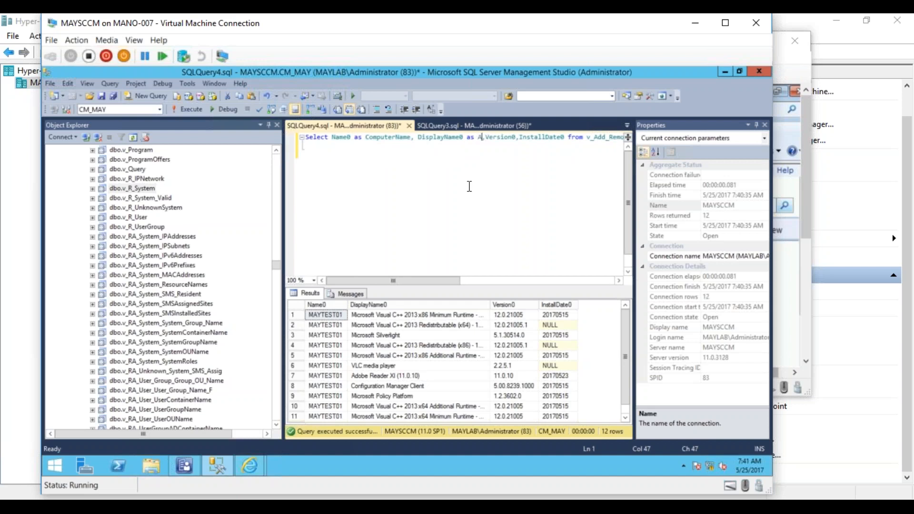
{"action": "type", "text": "ationName"}
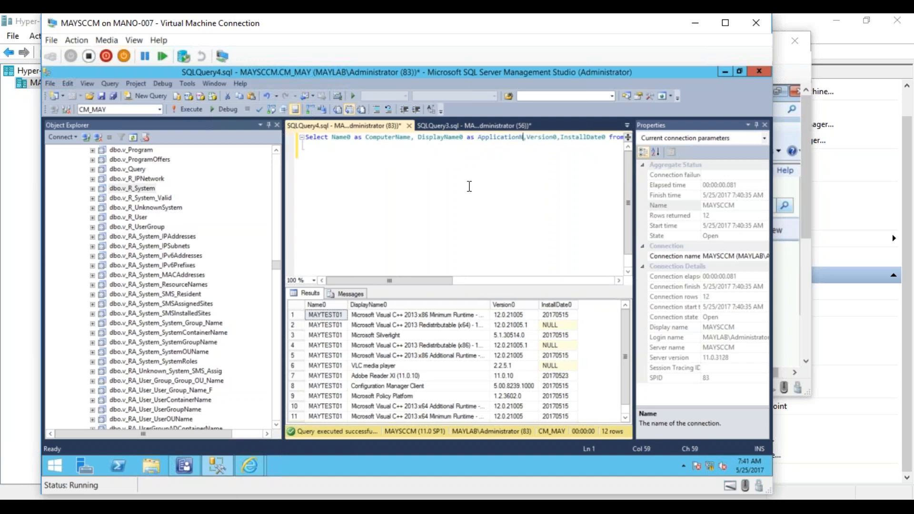
- Alias Version0 as Version and InstallDate0 as InstalledDate, and execute the query with the renamed columns
{"action": "left_click", "coordinate": [568, 137]}
{"action": "type", "text": "as Version"}
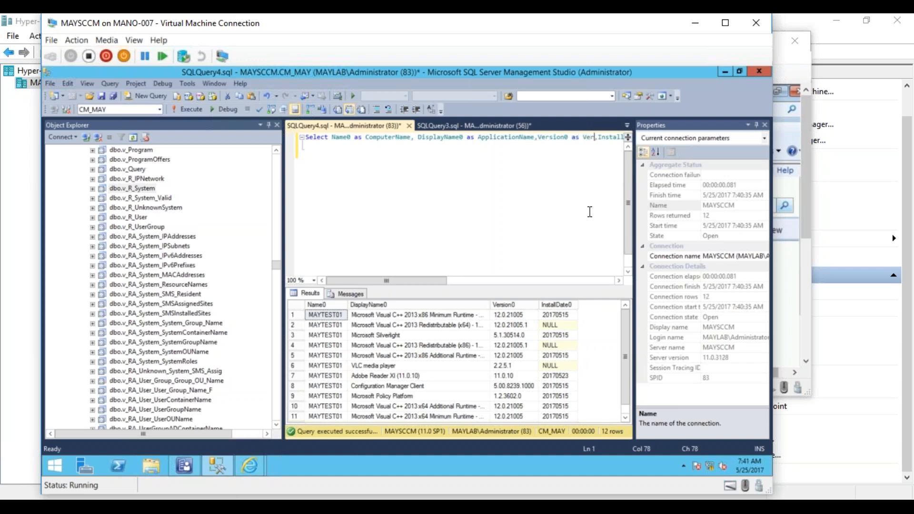
{"action": "left_click", "coordinate": [608, 280]}
{"action": "left_click", "coordinate": [340, 138]}
{"action": "type", "text": "as Install"}
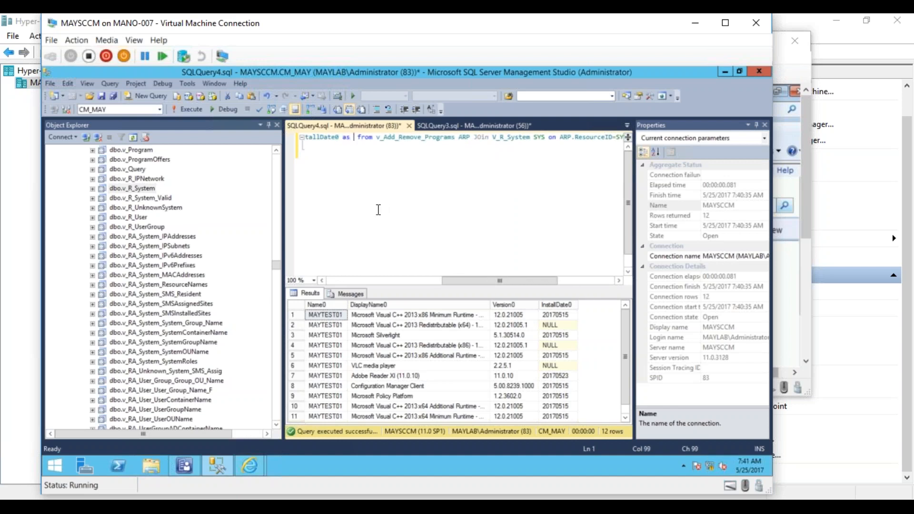
{"action": "type", "text": "edDate"}
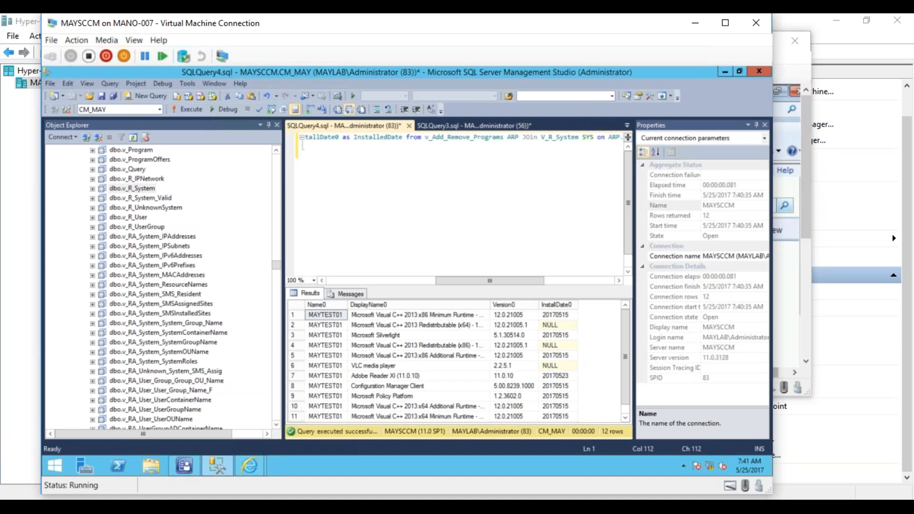
{"action": "left_click", "coordinate": [191, 109]}
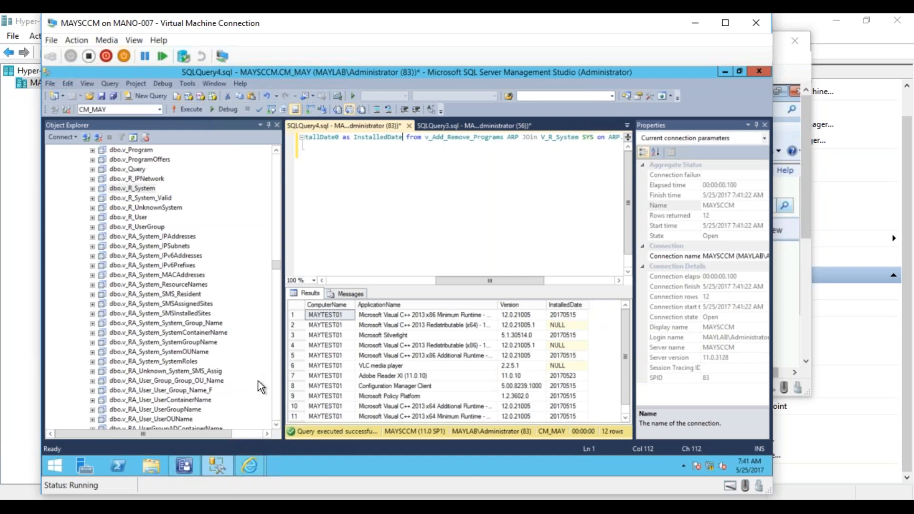
- Switch to the Software - Companies and Products report folder in Internet Explorer and launch Report Builder
{"action": "left_click", "coordinate": [246, 466]}
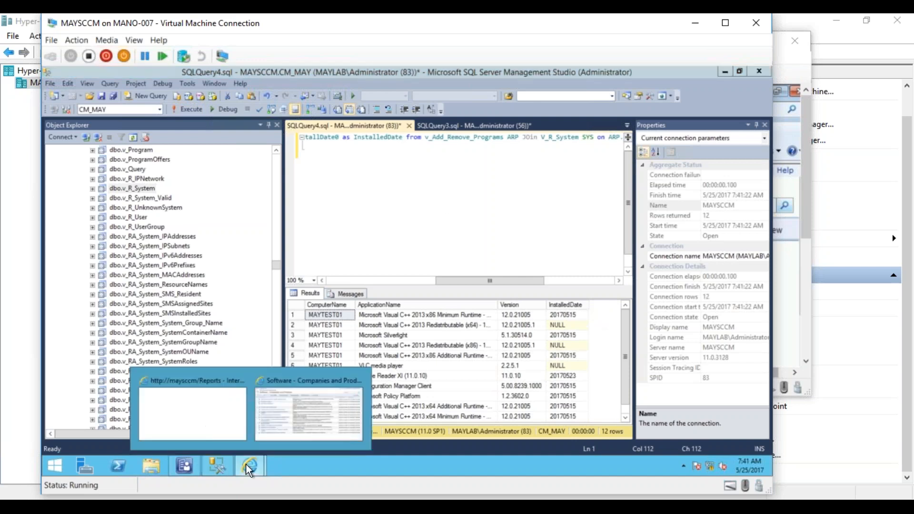
{"action": "left_click", "coordinate": [264, 439]}
{"action": "left_click", "coordinate": [310, 151]}
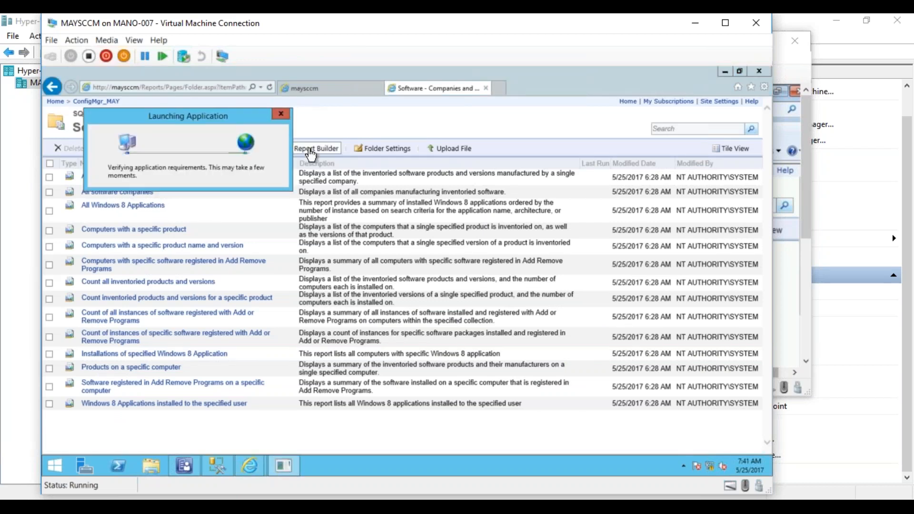
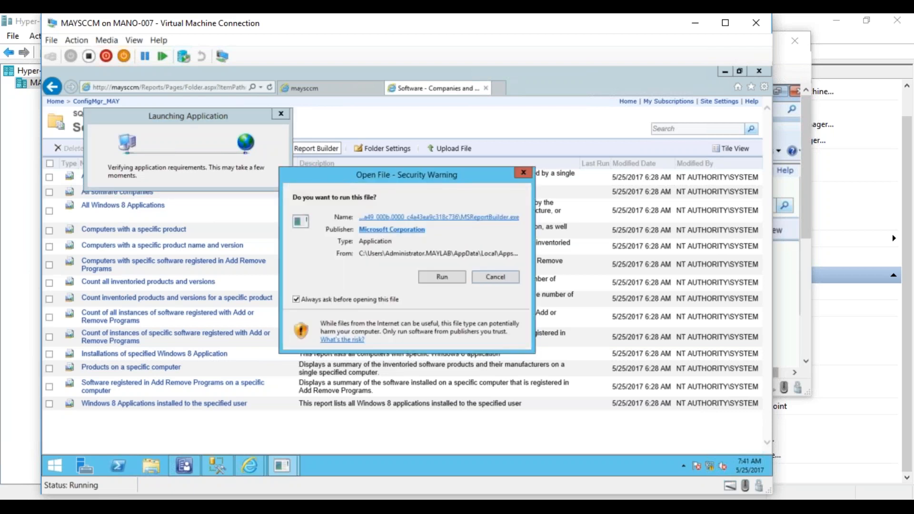
- Allow Report Builder to run and start a Table or Matrix Wizard report with a newly created dataset
{"action": "left_click", "coordinate": [430, 276]}
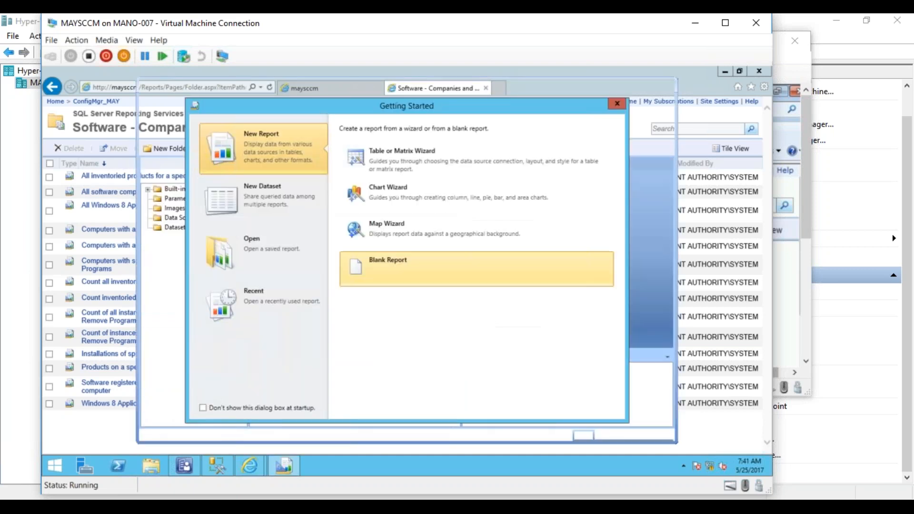
{"action": "left_click", "coordinate": [424, 150]}
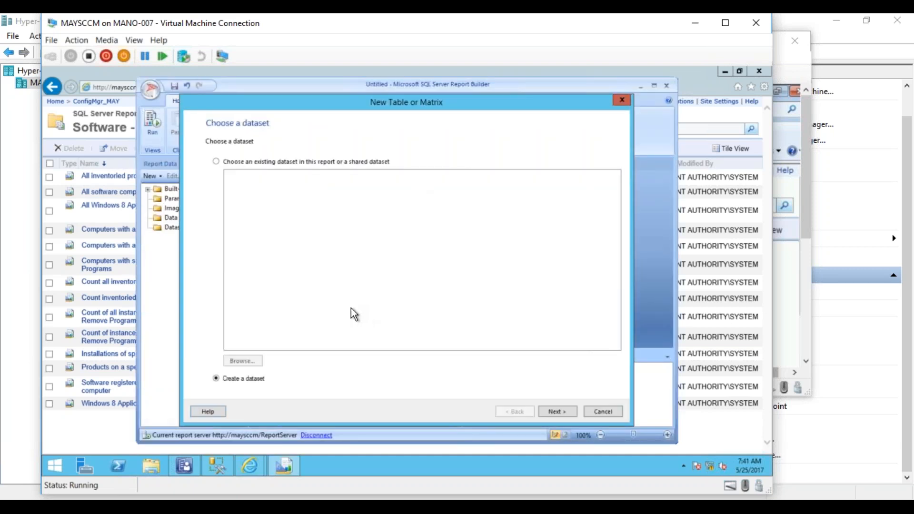
{"action": "left_click", "coordinate": [556, 408]}
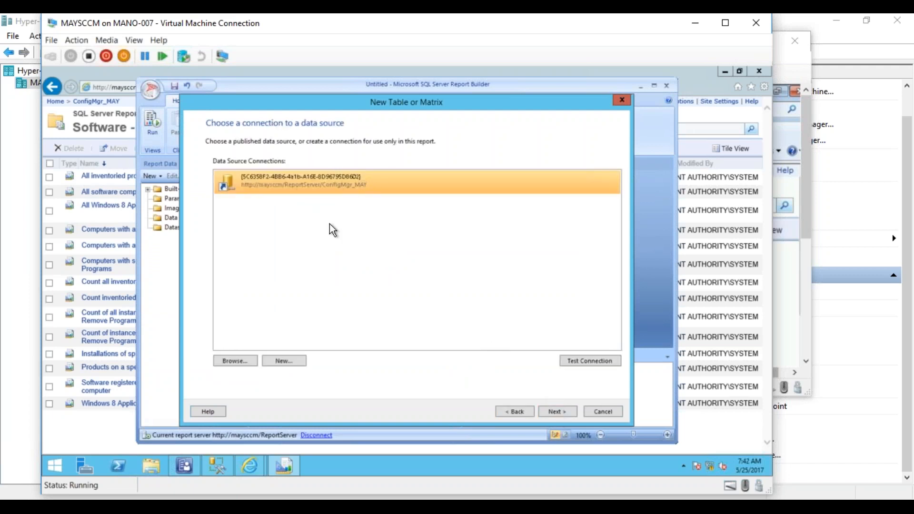
- Use the ConfigMgr_MAY data source for the dataset and enter the account password to connect
{"action": "left_click", "coordinate": [562, 412]}
{"action": "left_click", "coordinate": [405, 265]}
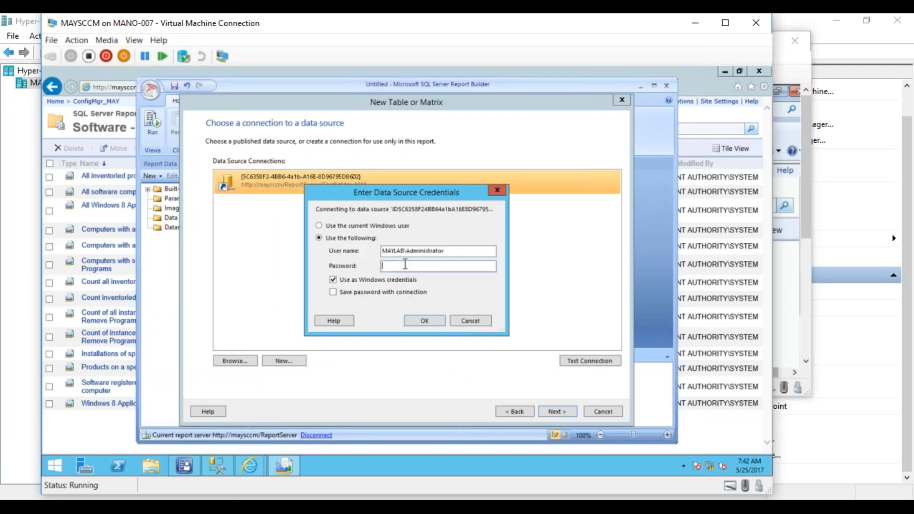
{"action": "type", "text": "******"}
{"action": "key", "text": "Return"}
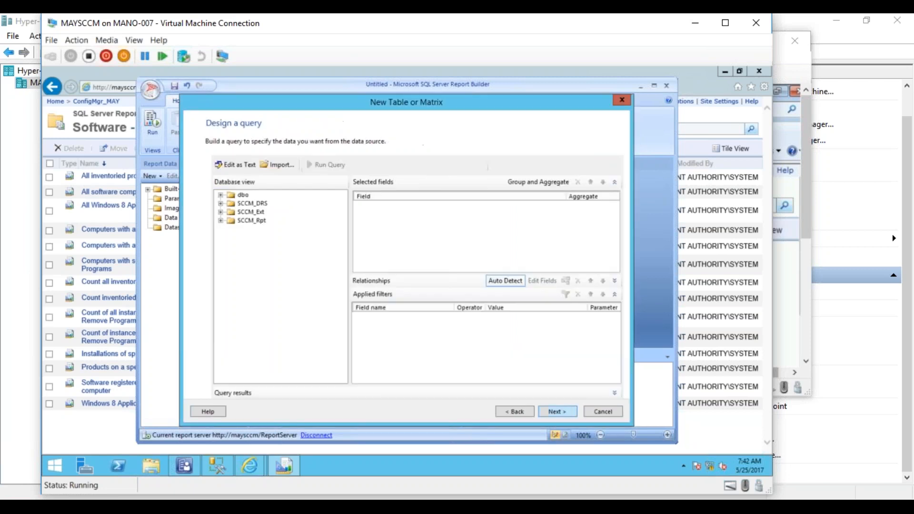
- Switch the dataset's query designer to text editing, paste the clipboard query and run it
{"action": "left_click", "coordinate": [233, 165]}
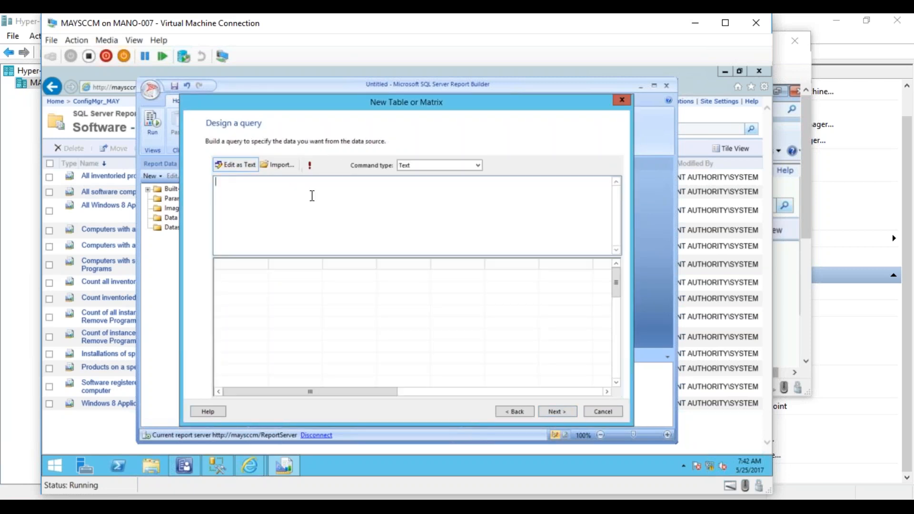
{"action": "type", "text": "Select Name0 as ComputerName, User_Name0 as UserName, User_Domain0 as Domain ,Last_Logon_Timestamp0 as LastlogonTime from V_R_System where Name0 ='MAYTEST01'"}
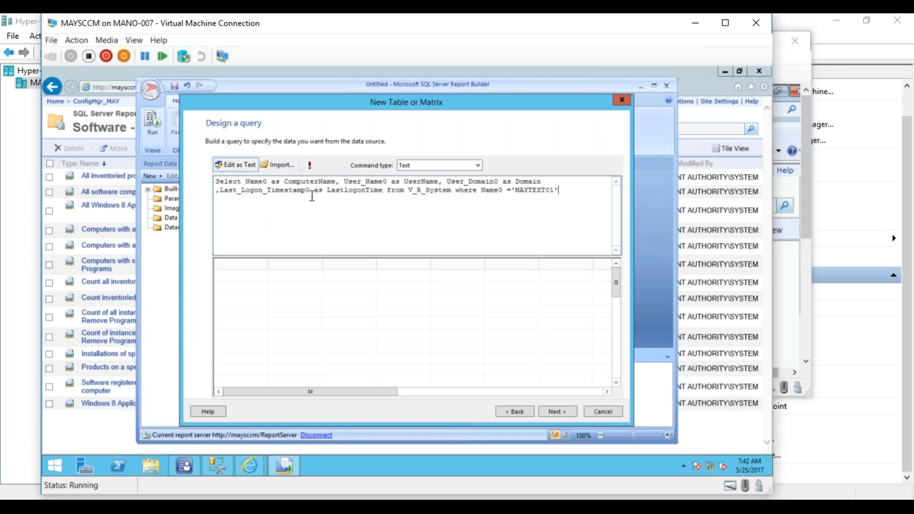
{"action": "left_click", "coordinate": [310, 164]}
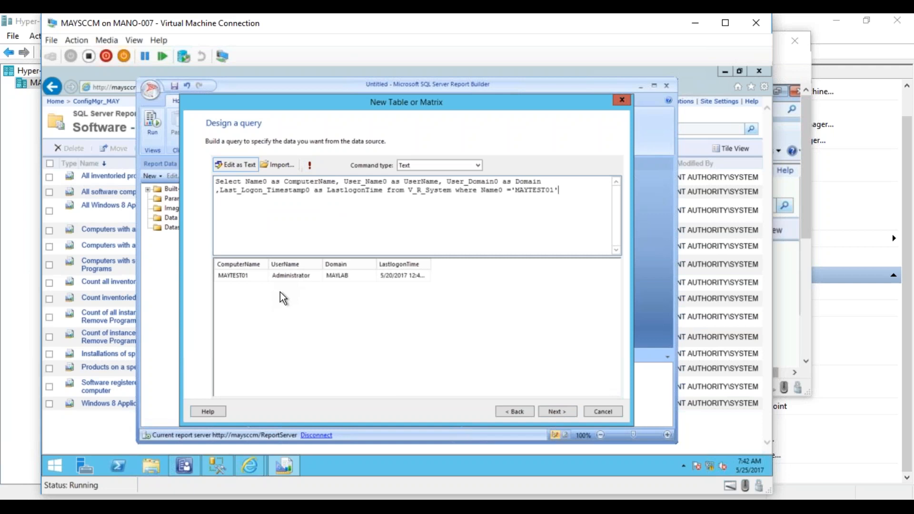
- Switch to SQL Server Management Studio and copy the whole installed-programs query in SQLQuery4.sql
{"action": "left_click", "coordinate": [219, 466]}
{"action": "left_click", "coordinate": [410, 193]}
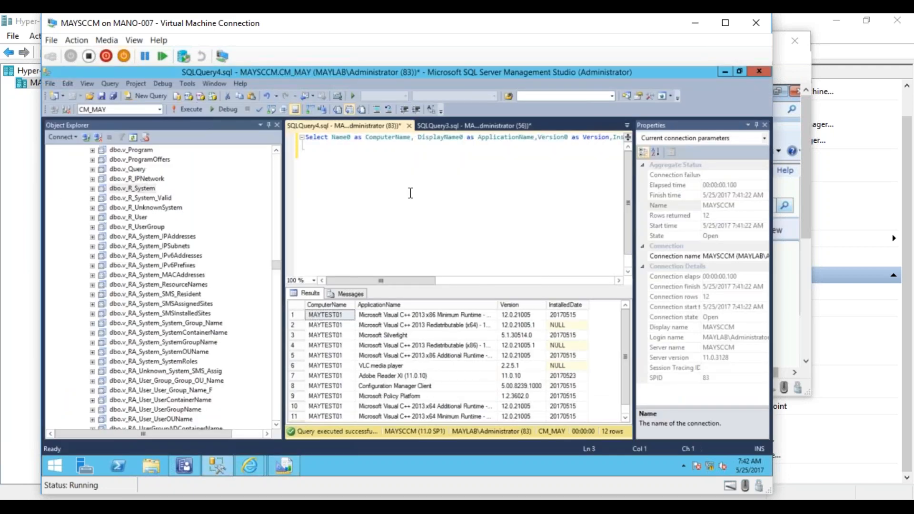
{"action": "key", "text": "ctrl+a"}
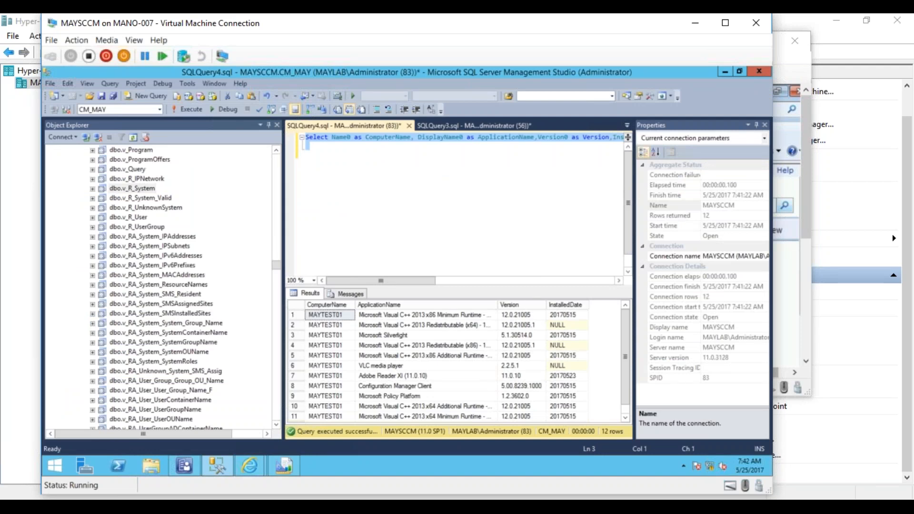
- Return to Report Builder, replace the dataset query with the v_Add_Remove_Programs and V_R_System join query, and run it
{"action": "left_click", "coordinate": [284, 468]}
{"action": "left_click", "coordinate": [380, 232]}
{"action": "key", "text": "ctrl+a"}
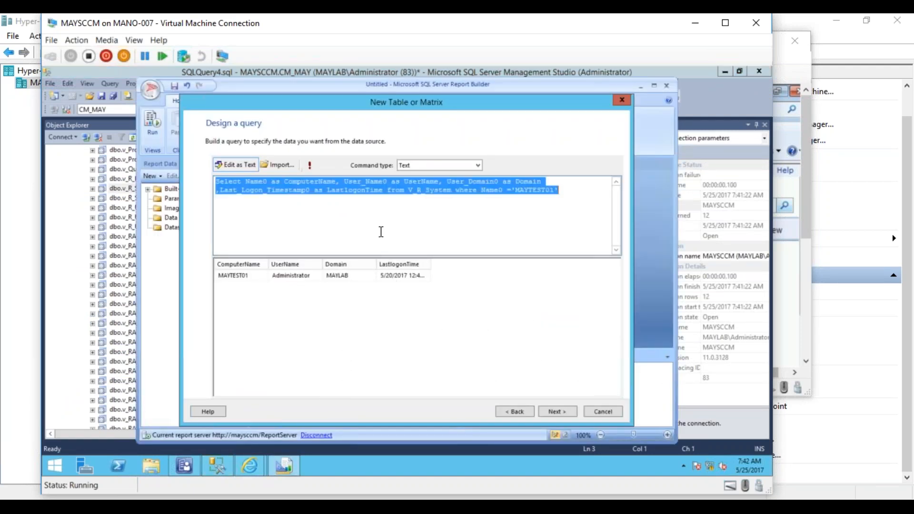
{"action": "key", "text": "Delete"}
{"action": "type", "text": "Select Name0 as ComputerName, DisplayName0 as ApplicationName,Version0 as Version,InstallDate0 as InstalledDate from v_Add_Remove_Programs ARP JOin V_R_System SYS on ARP.ResourceID=SYS.ResourceID"}
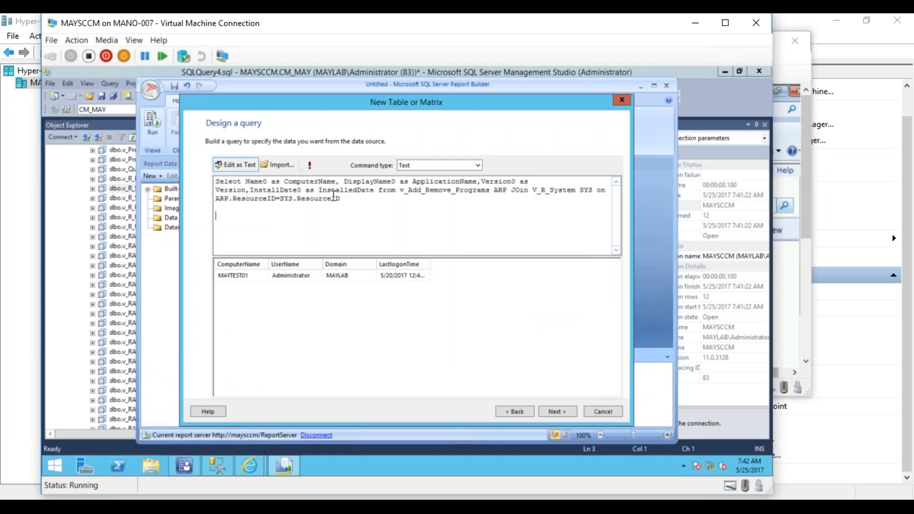
{"action": "left_click", "coordinate": [310, 165]}
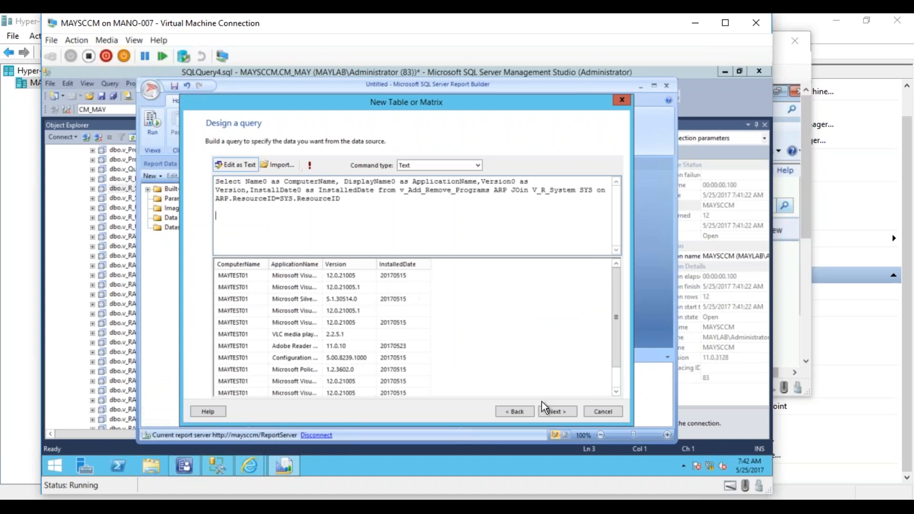
- Add ComputerName, ApplicationName, Version and InstalledDate as the table's values, without any row or column groups
{"action": "left_click", "coordinate": [552, 411]}
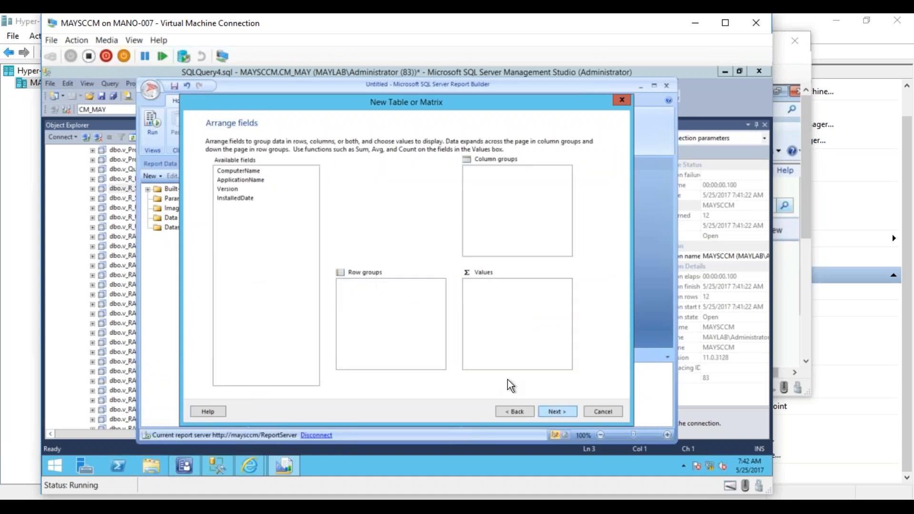
{"action": "left_click_drag", "start_coordinate": [236, 172], "coordinate": [526, 303]}
{"action": "double_click", "coordinate": [242, 179]}
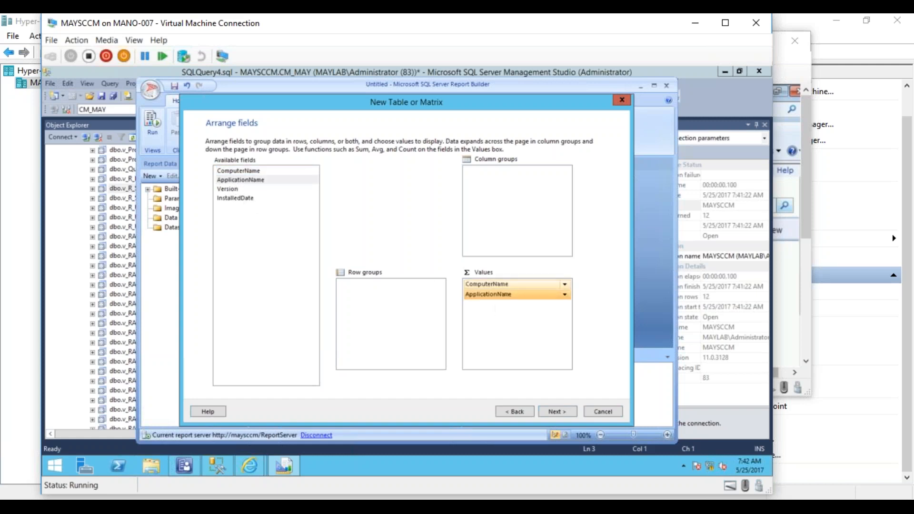
{"action": "double_click", "coordinate": [237, 189]}
{"action": "double_click", "coordinate": [236, 198]}
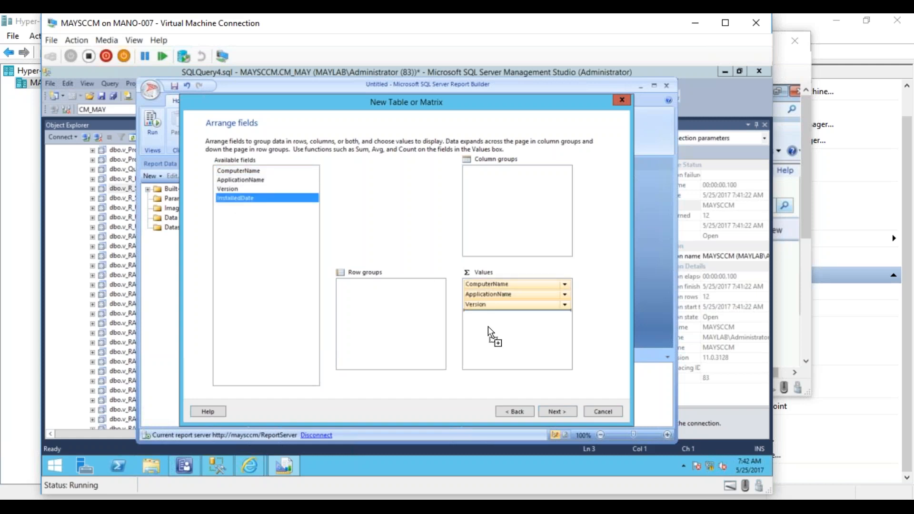
- Keep the default table layout, choose the Mahogany style and finish the wizard
{"action": "left_click", "coordinate": [554, 412]}
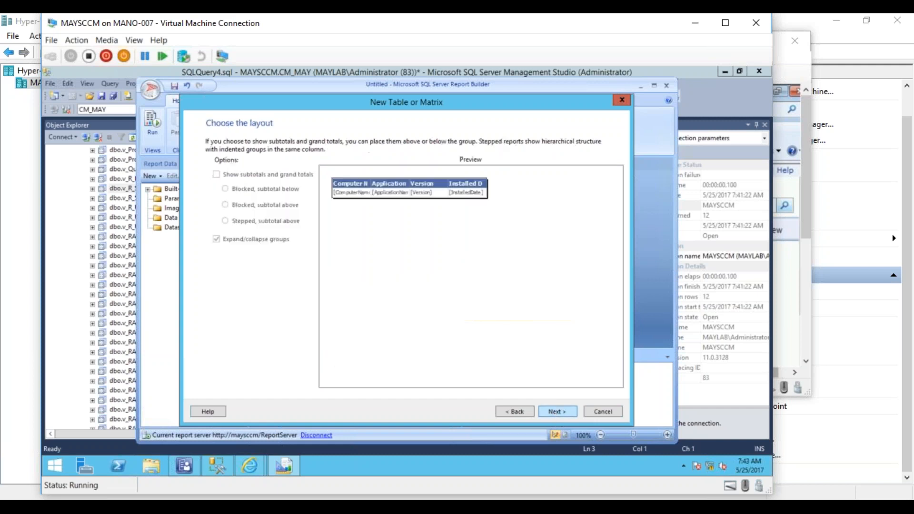
{"action": "left_click", "coordinate": [554, 414]}
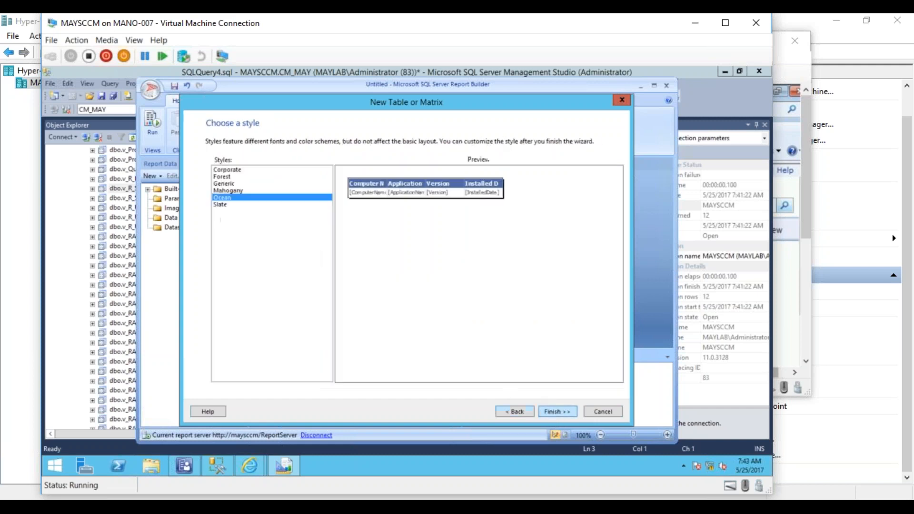
{"action": "left_click", "coordinate": [221, 206]}
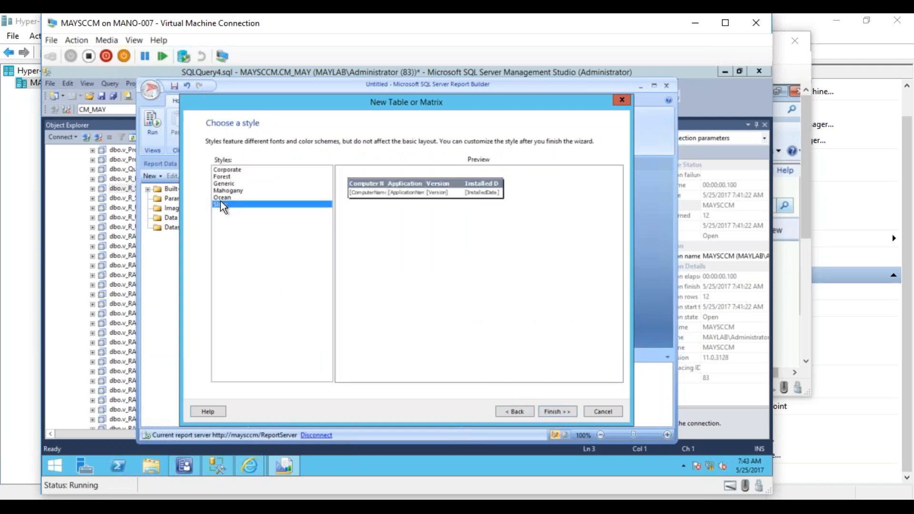
{"action": "left_click", "coordinate": [221, 197]}
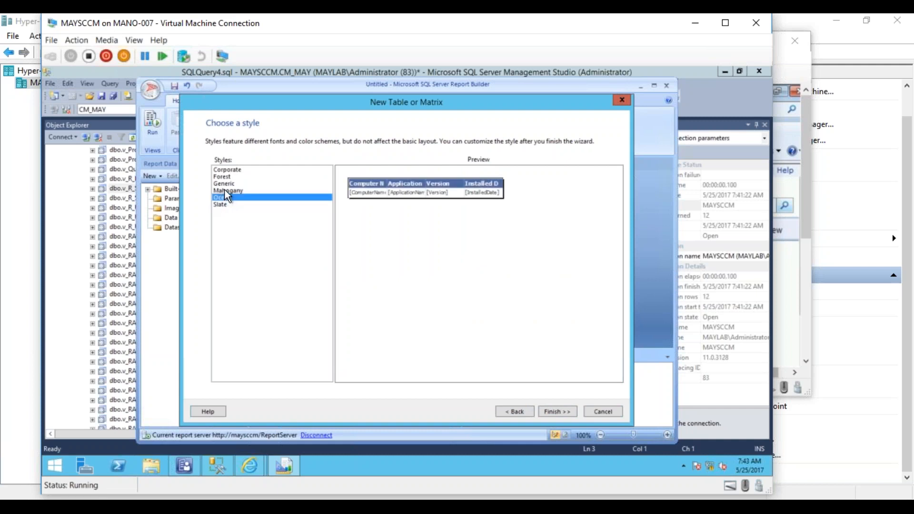
{"action": "left_click", "coordinate": [227, 191]}
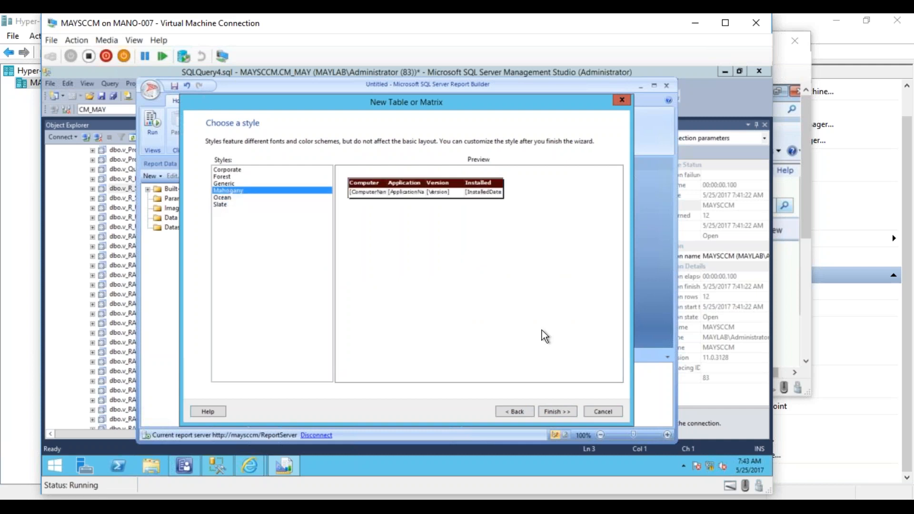
{"action": "left_click", "coordinate": [562, 409]}
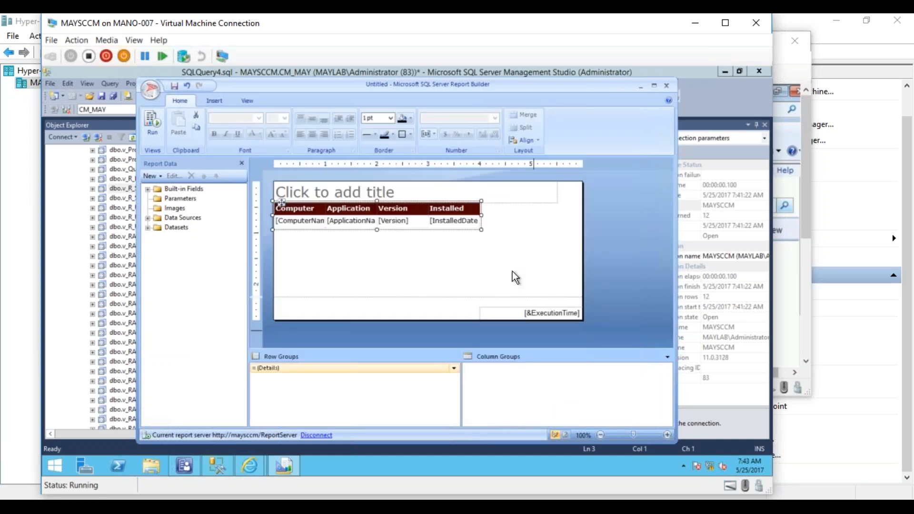
- Enlarge the report table to about 7.25 inches wide, and middle-align the title box and shift it about 1.2 inches right
{"action": "left_click_drag", "start_coordinate": [481, 230], "coordinate": [648, 266]}
{"action": "left_click", "coordinate": [456, 189]}
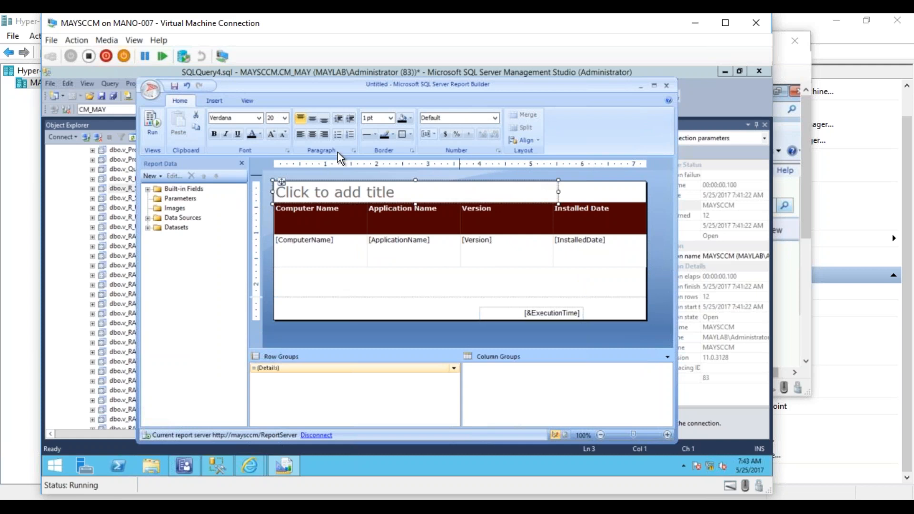
{"action": "left_click", "coordinate": [312, 118]}
{"action": "left_click_drag", "start_coordinate": [282, 181], "coordinate": [342, 180]}
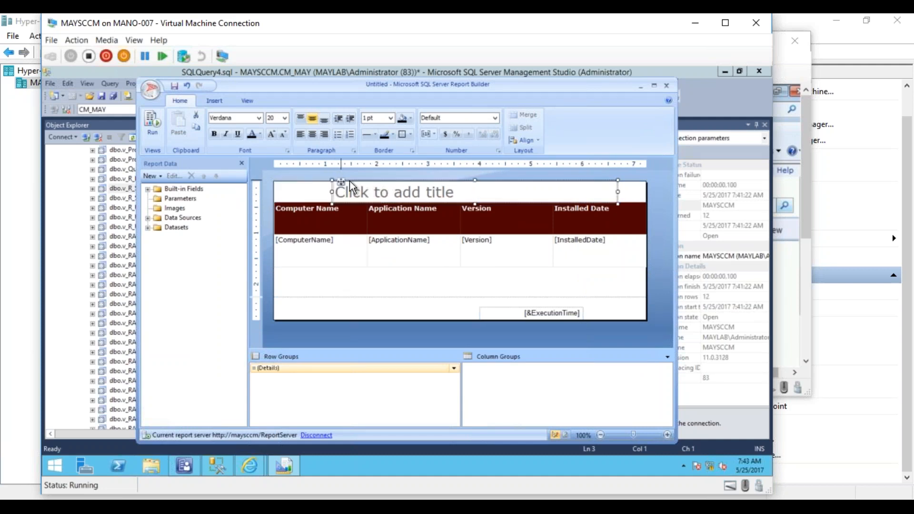
- Enter "ARP for all Computers" as the report title
{"action": "left_click", "coordinate": [360, 187]}
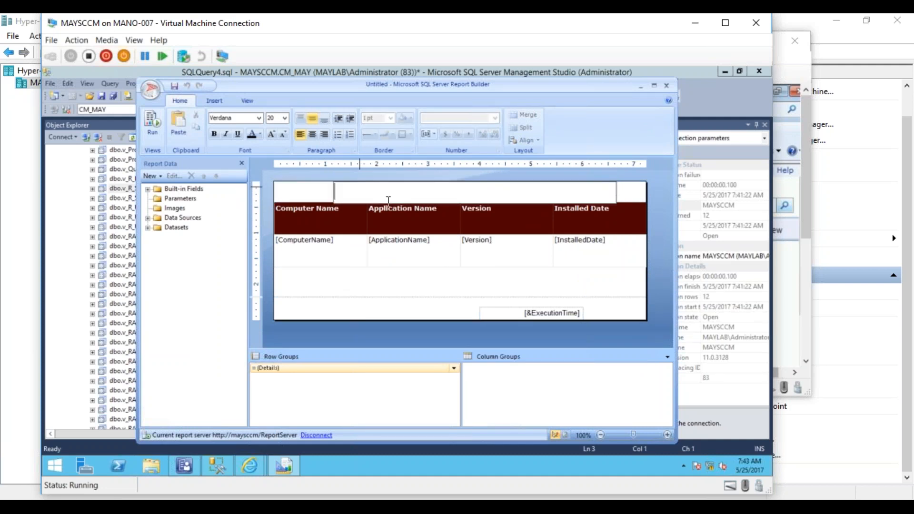
{"action": "type", "text": "ARP for all Computers"}
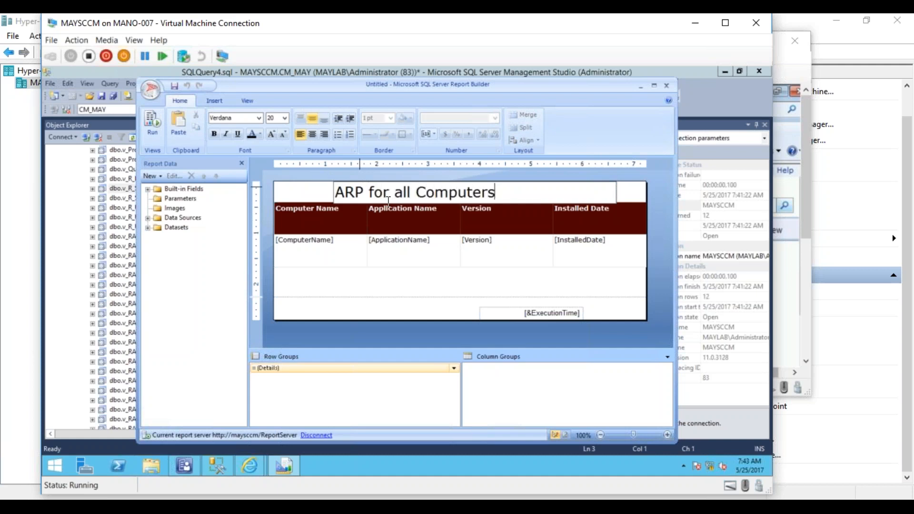
{"action": "left_click", "coordinate": [426, 284]}
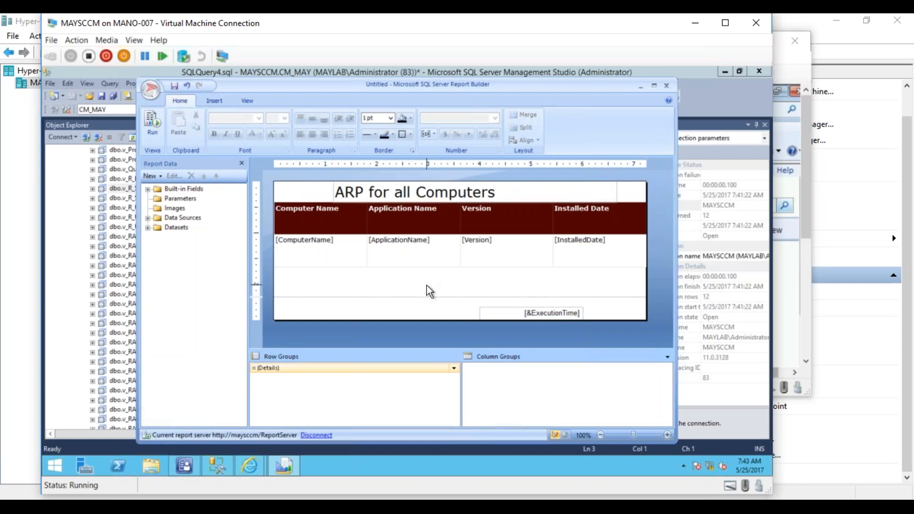
- Preview the report, return to the design and widen the Application Name column to about 3.5 inches
{"action": "left_click", "coordinate": [154, 124]}
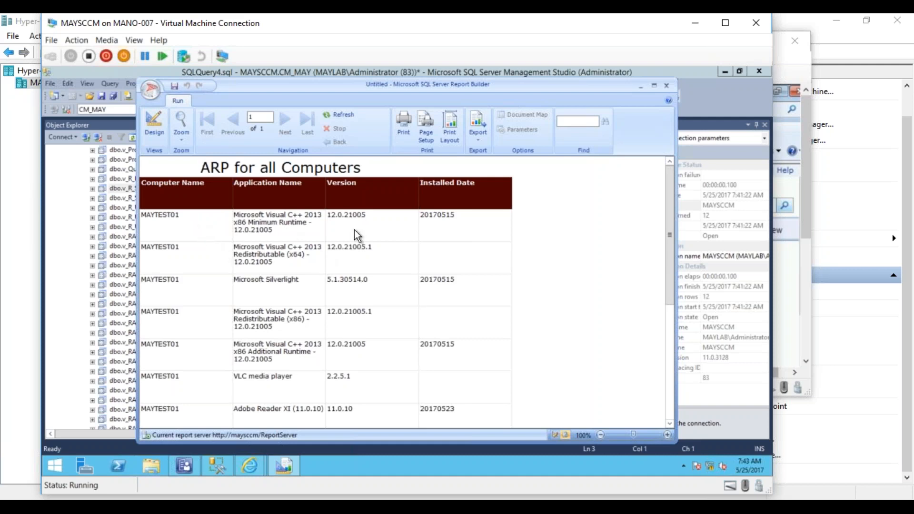
{"action": "left_click", "coordinate": [155, 128]}
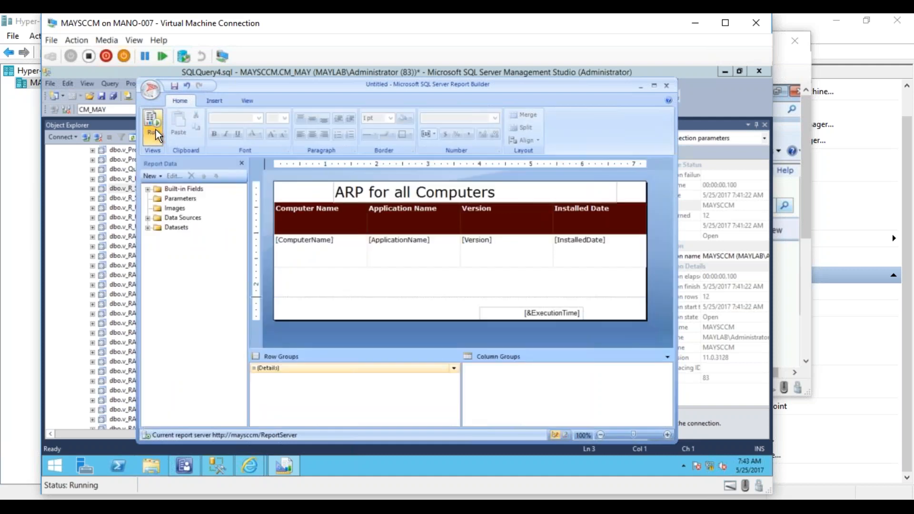
{"action": "left_click", "coordinate": [440, 218]}
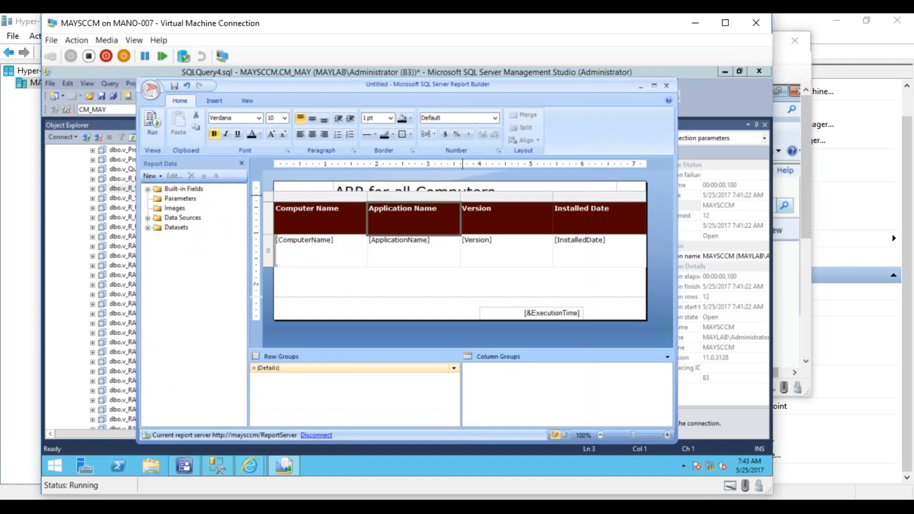
{"action": "left_click", "coordinate": [475, 195]}
{"action": "left_click_drag", "start_coordinate": [459, 195], "coordinate": [545, 205]}
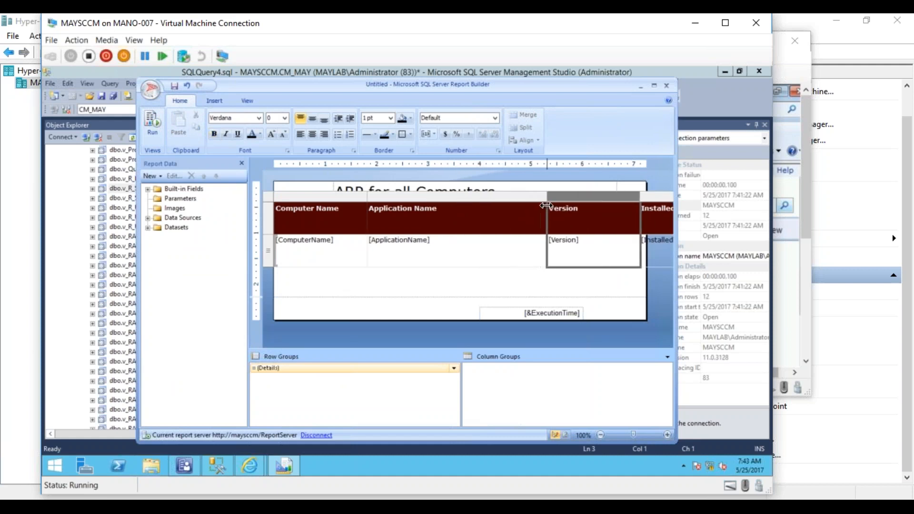
{"action": "left_click", "coordinate": [486, 282]}
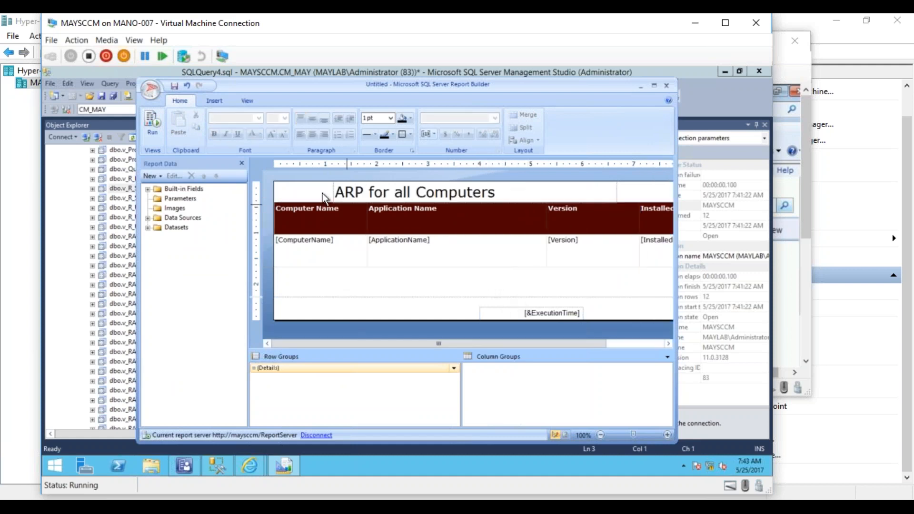
- Save the report as ARP for All Computers in the ConfigMgr_MAY/My Reports folder on the report server
{"action": "left_click", "coordinate": [173, 88]}
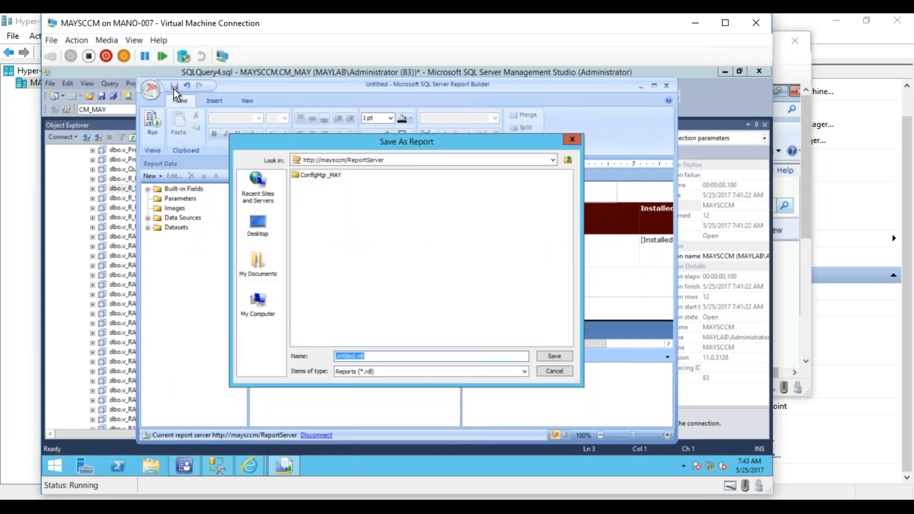
{"action": "double_click", "coordinate": [315, 176]}
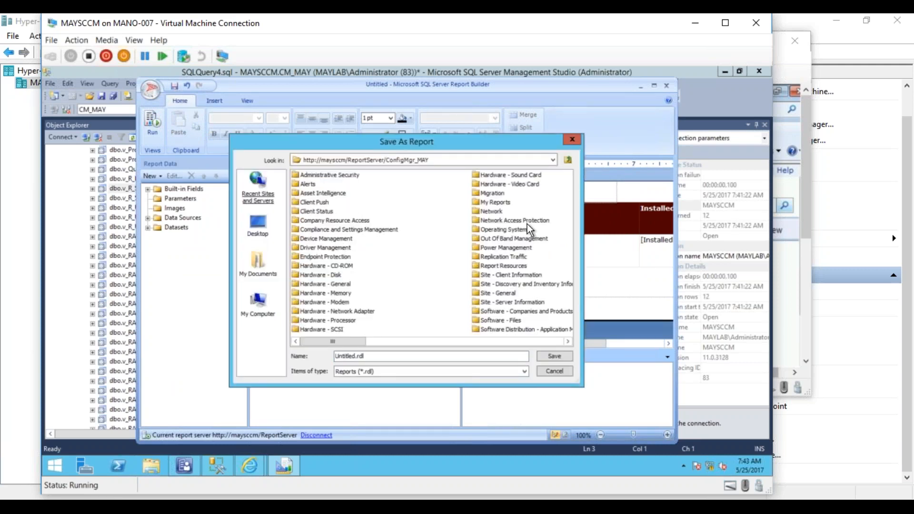
{"action": "double_click", "coordinate": [497, 203]}
{"action": "left_click", "coordinate": [378, 355]}
{"action": "left_click_drag", "start_coordinate": [379, 353], "coordinate": [236, 363]}
{"action": "type", "text": "ARP"}
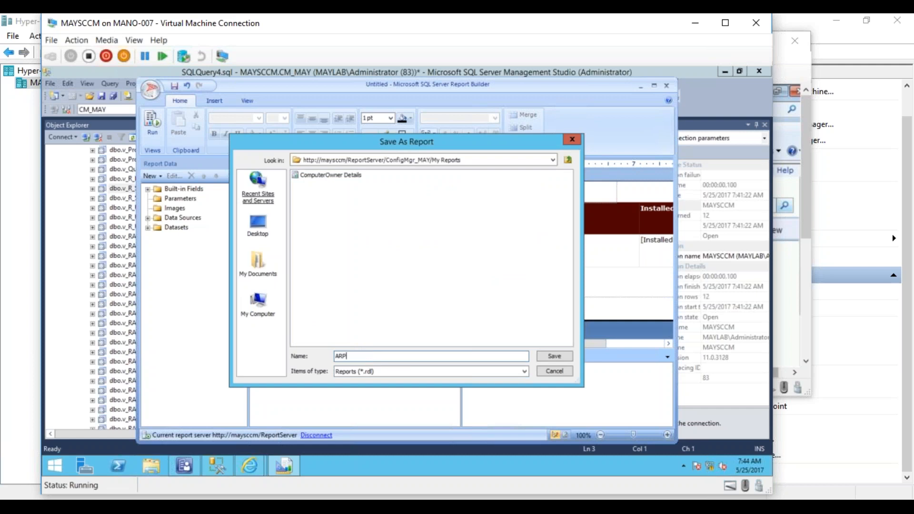
{"action": "type", "text": "for"}
{"action": "key", "text": "BackSpace"}
{"action": "key", "text": "BackSpace"}
{"action": "key", "text": "BackSpace"}
{"action": "key", "text": "BackSpace"}
{"action": "type", "text": "for All Computers"}
{"action": "left_click", "coordinate": [544, 358]}
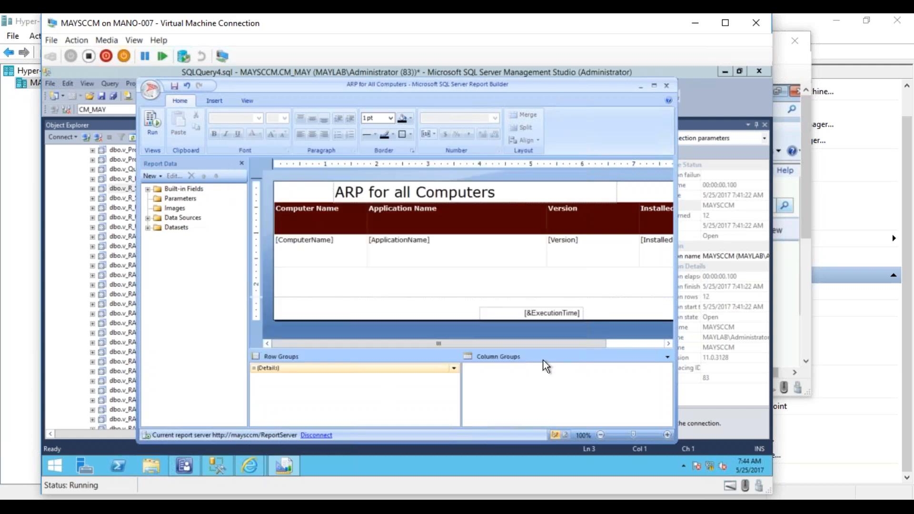
- Close Report Builder, switch to Report Manager in the browser, and view the ARP for All Computers report from ConfigMgr_MAY/My Reports
{"action": "left_click", "coordinate": [666, 86]}
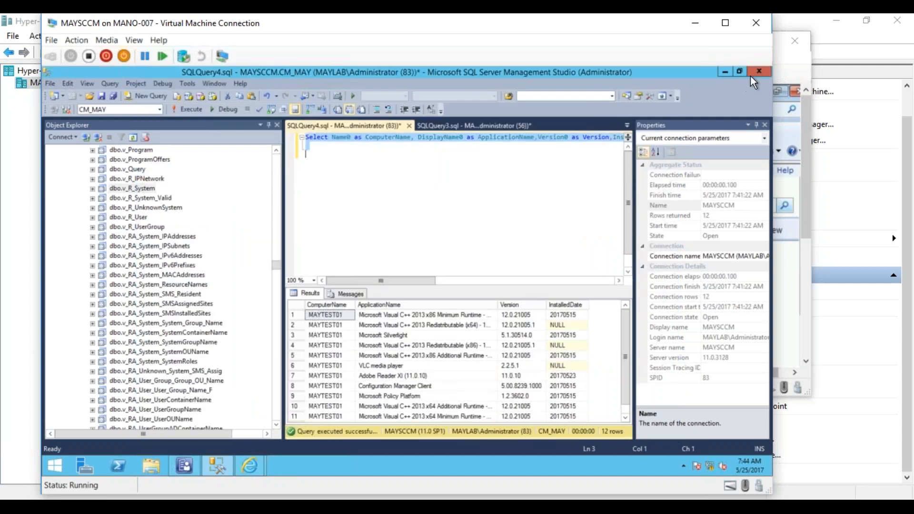
{"action": "left_click", "coordinate": [725, 71]}
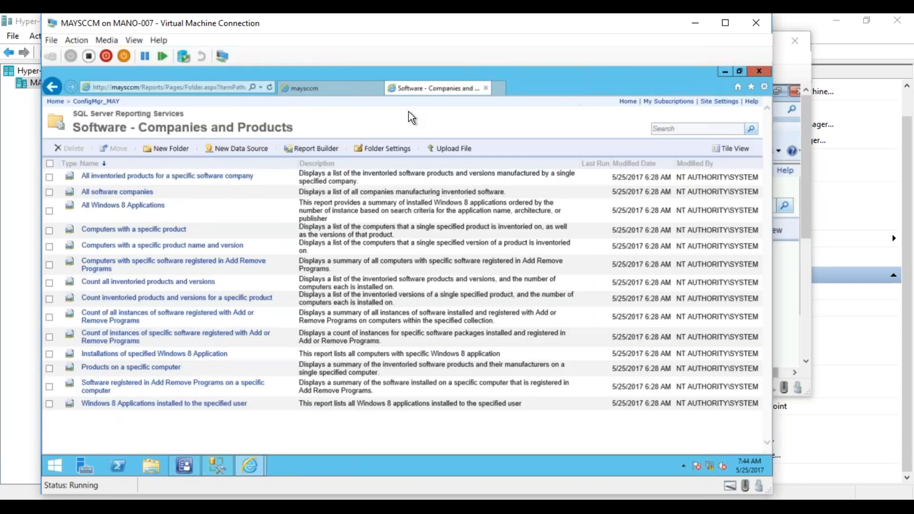
{"action": "left_click", "coordinate": [97, 101]}
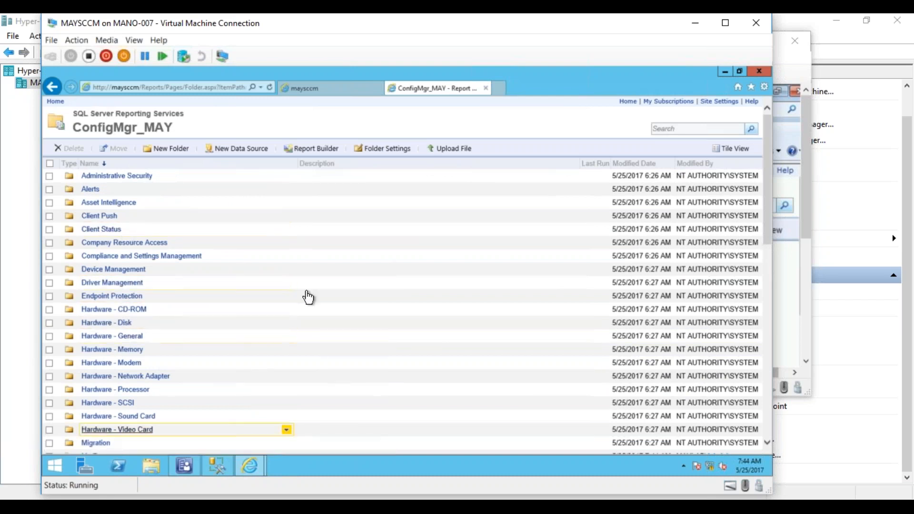
{"action": "left_click_drag", "start_coordinate": [768, 229], "coordinate": [768, 267]}
{"action": "left_click", "coordinate": [98, 355]}
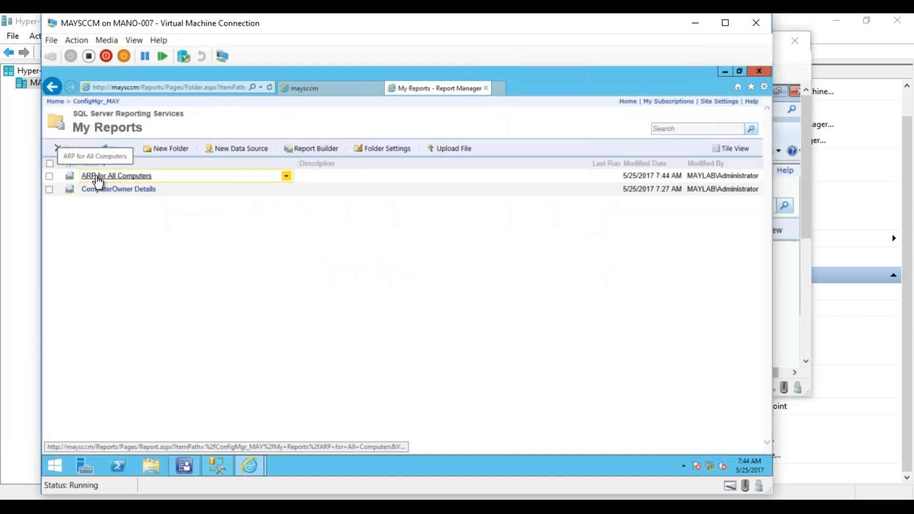
{"action": "left_click", "coordinate": [97, 178]}
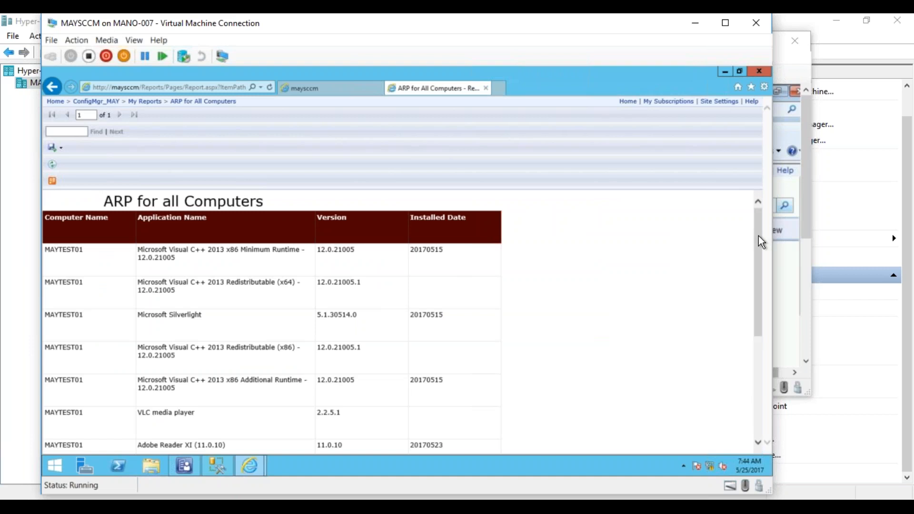
{"action": "left_click_drag", "start_coordinate": [758, 237], "coordinate": [753, 354]}
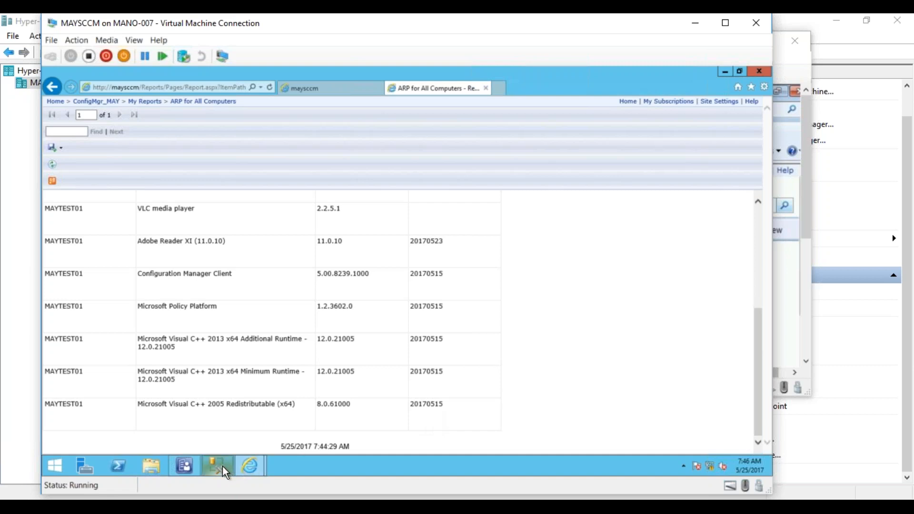
- Switch to the Configuration Manager console and show the reports in the Software Distribution - Application Monitoring category
{"action": "left_click", "coordinate": [195, 507]}
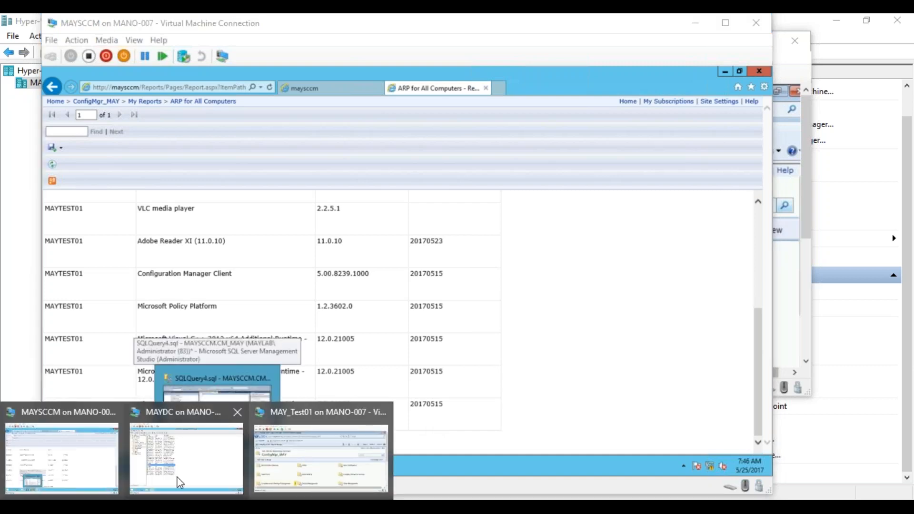
{"action": "left_click", "coordinate": [91, 470]}
{"action": "mouse_move", "coordinate": [187, 470]}
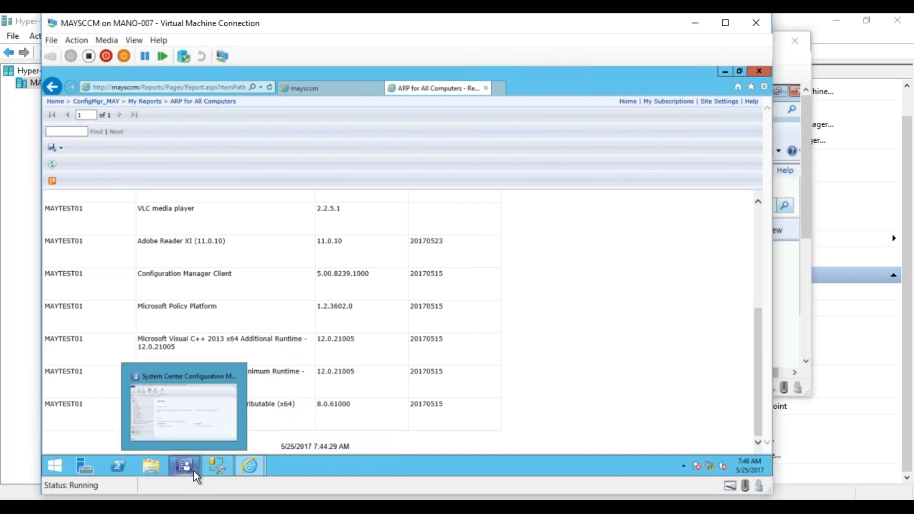
{"action": "left_click", "coordinate": [189, 464]}
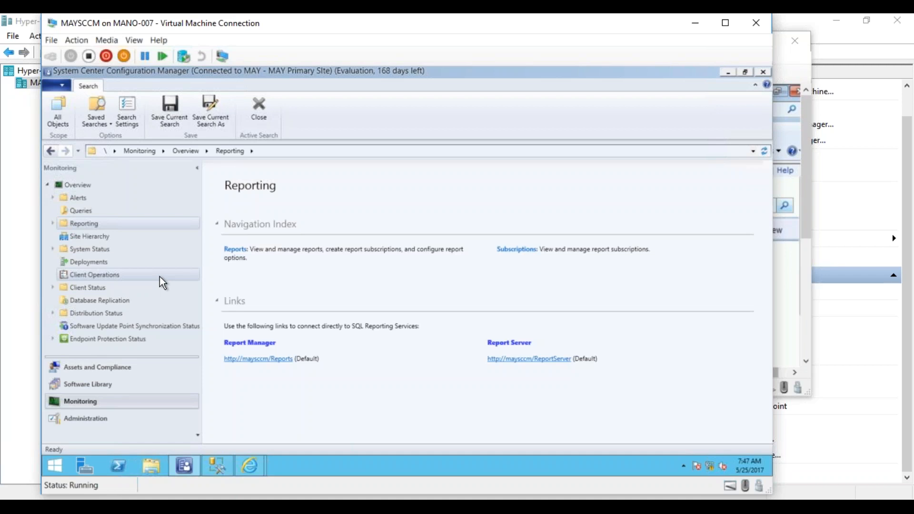
{"action": "left_click", "coordinate": [53, 223]}
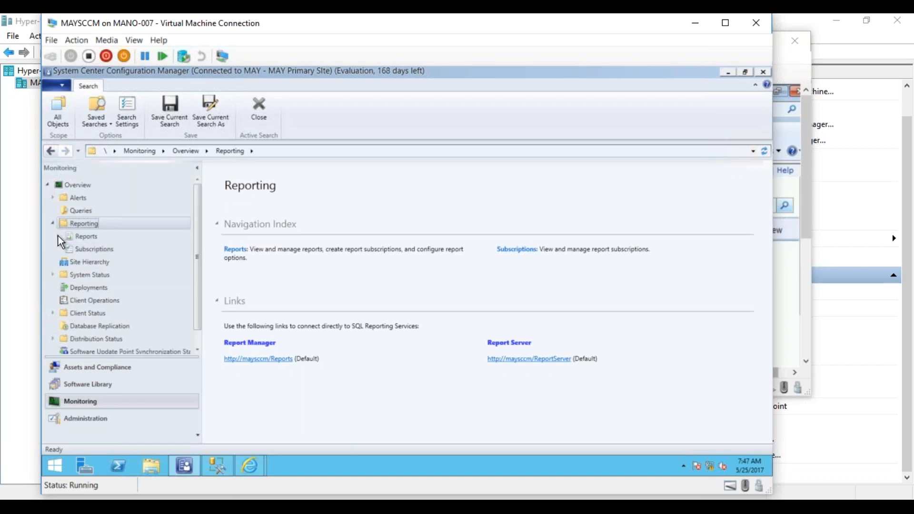
{"action": "left_click", "coordinate": [58, 236]}
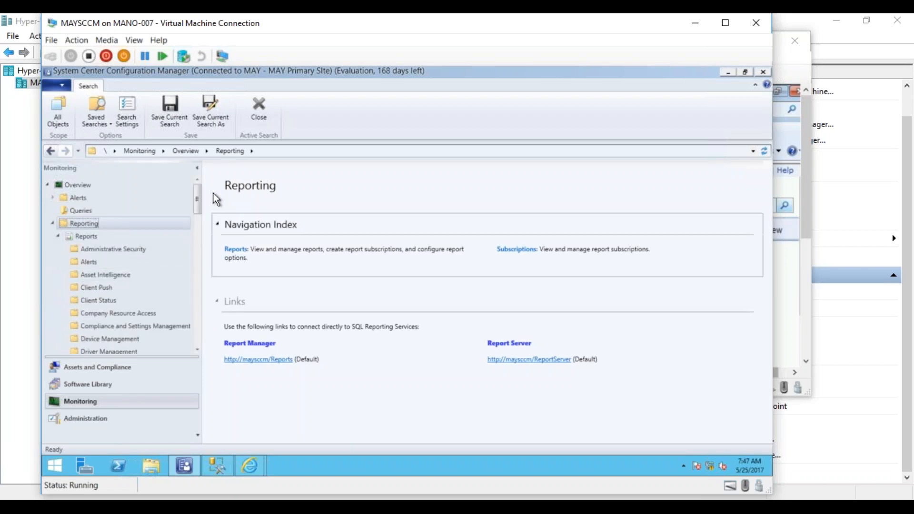
{"action": "left_click_drag", "start_coordinate": [196, 194], "coordinate": [193, 263]}
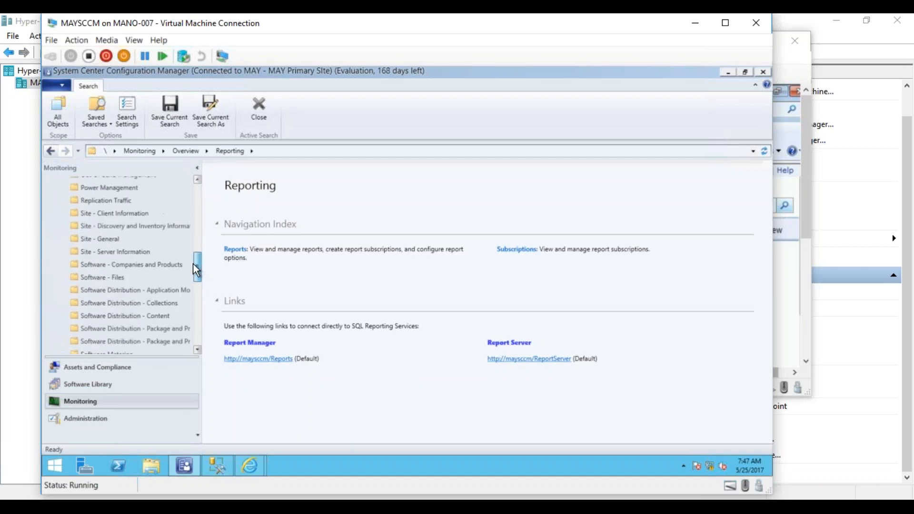
{"action": "left_click", "coordinate": [138, 287]}
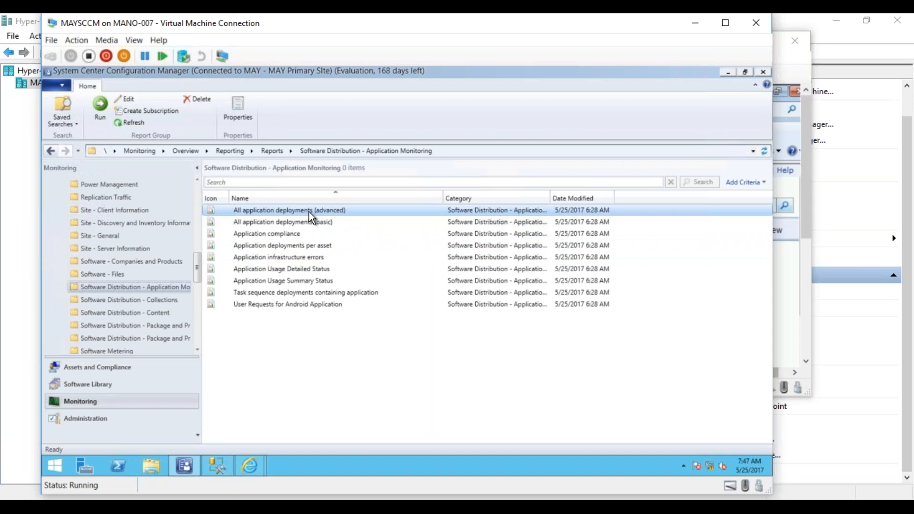
- Run the All application deployments (advanced) report to view its parameters, and close the report window
{"action": "right_click", "coordinate": [238, 211]}
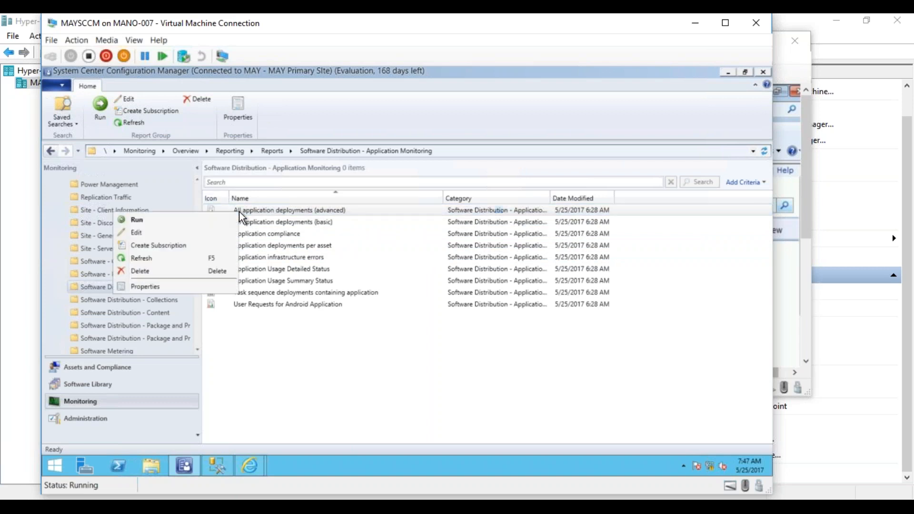
{"action": "left_click", "coordinate": [211, 220]}
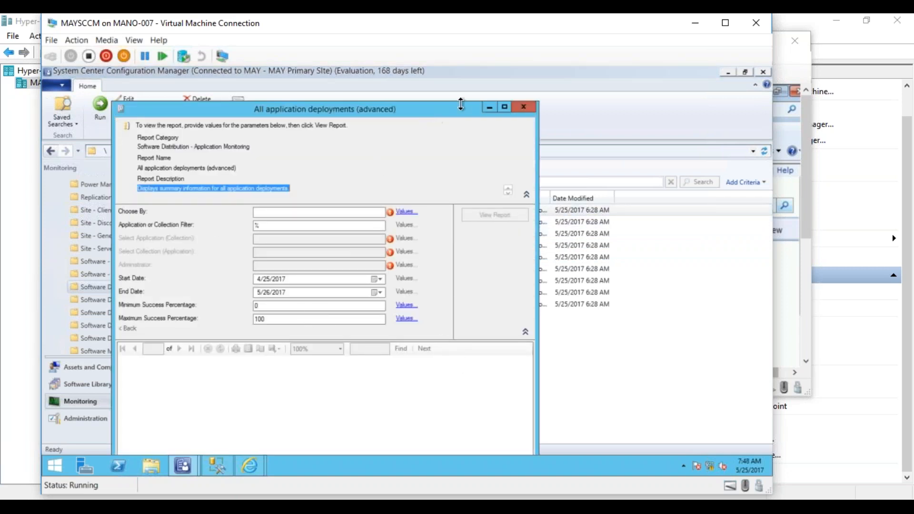
{"action": "left_click", "coordinate": [524, 106]}
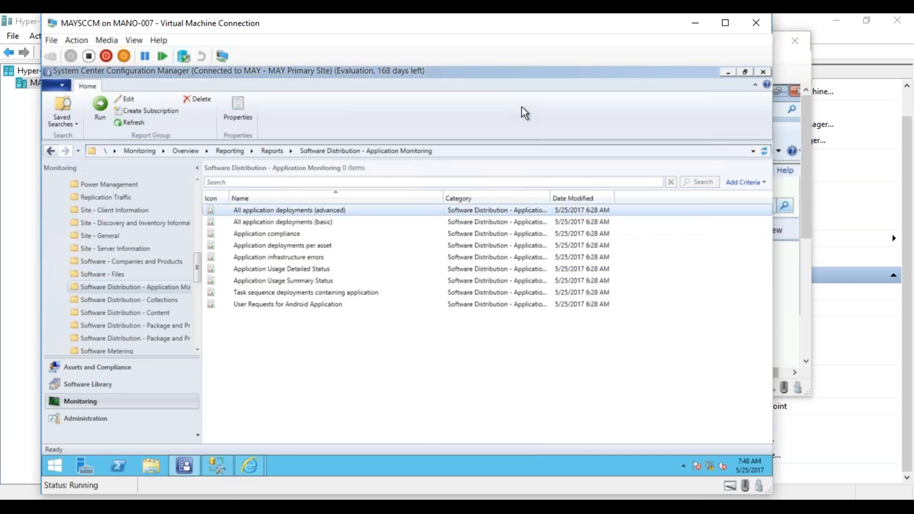